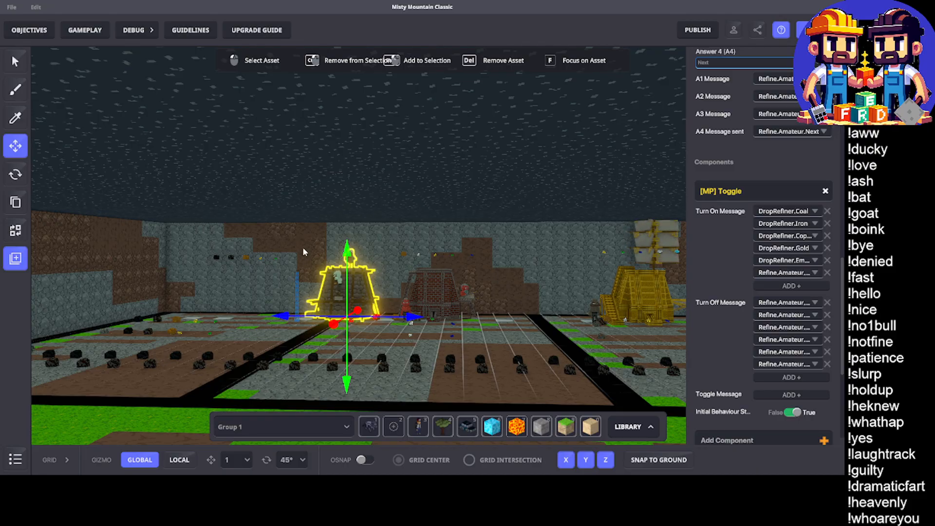
Step: Compare the properties of the Amateur and Professional refineries, and examine the amateur one's Asker answers and Toggle messages
key(Escape)
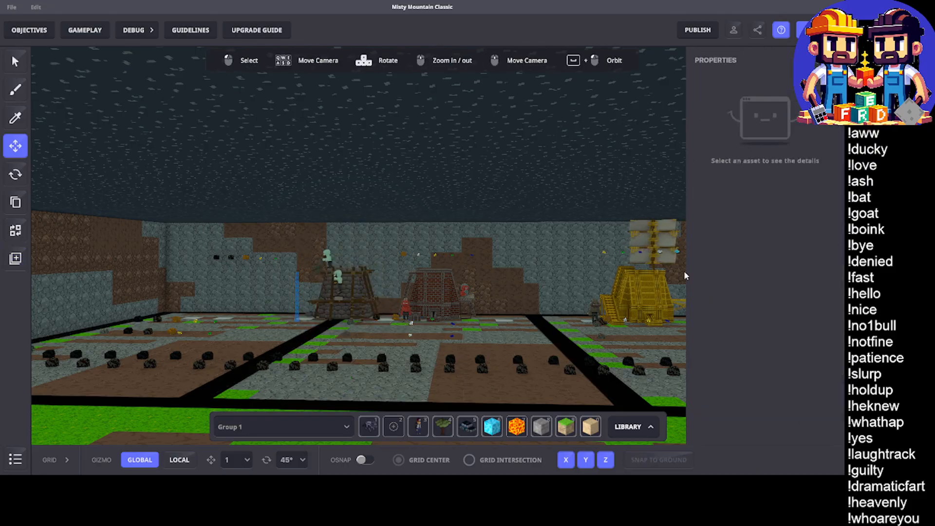
click(355, 290)
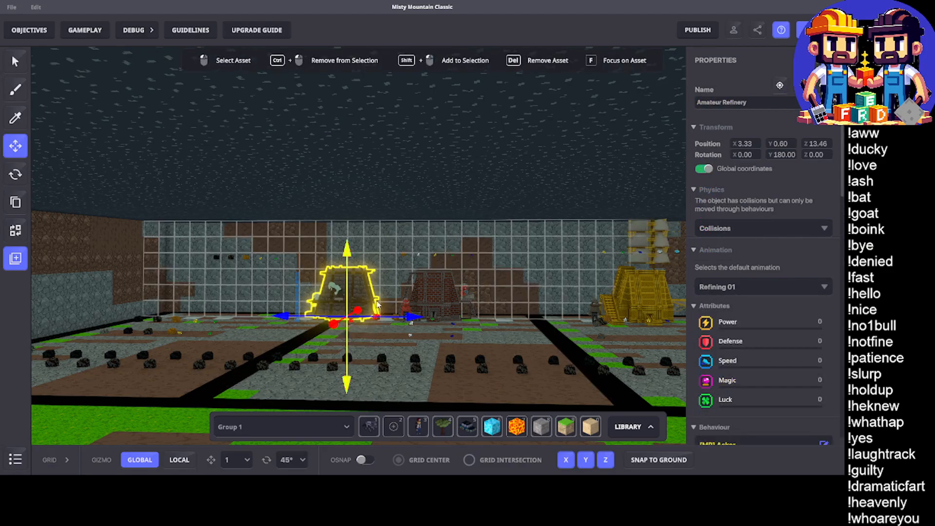
click(451, 293)
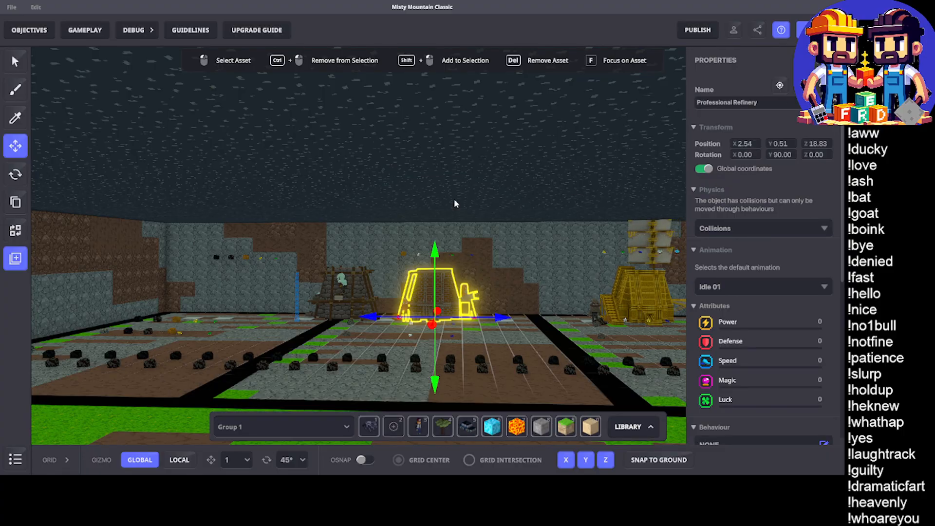
scroll(365, 287, up, 5)
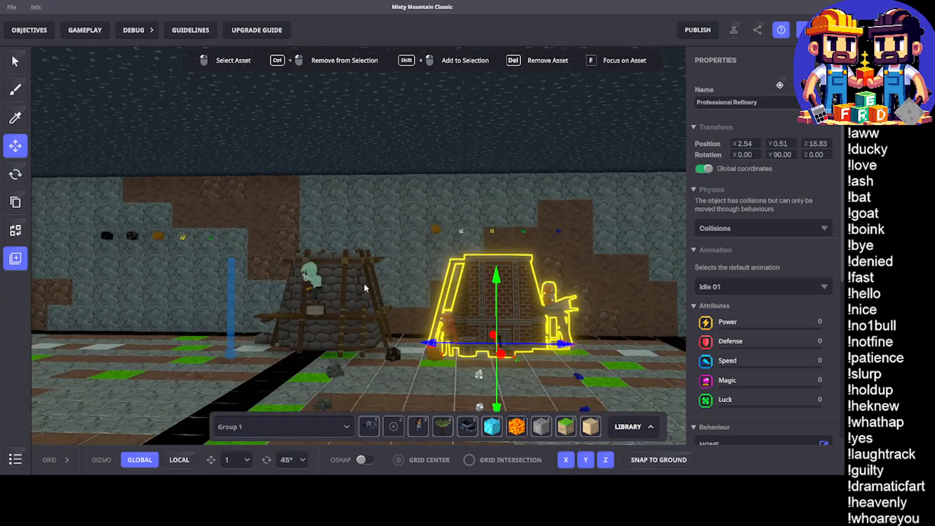
click(355, 295)
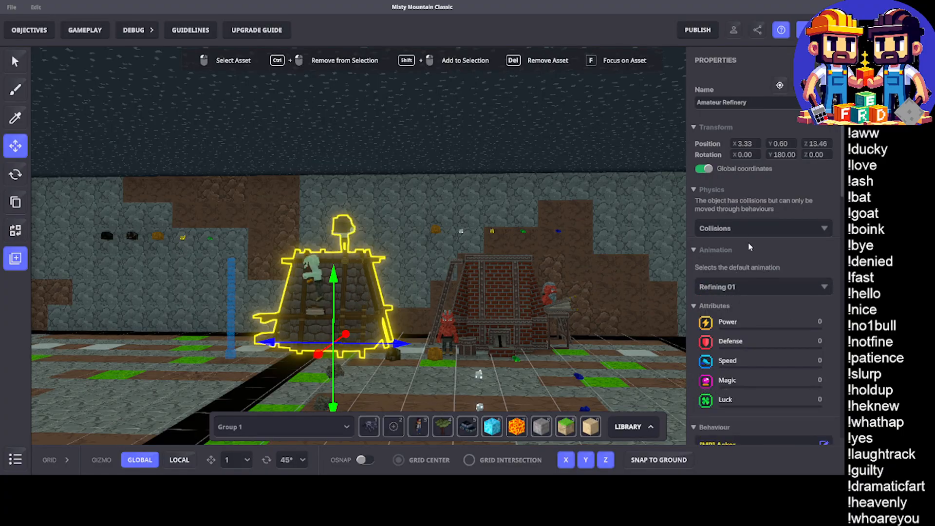
scroll(748, 242, down, 5)
scroll(793, 304, down, 5)
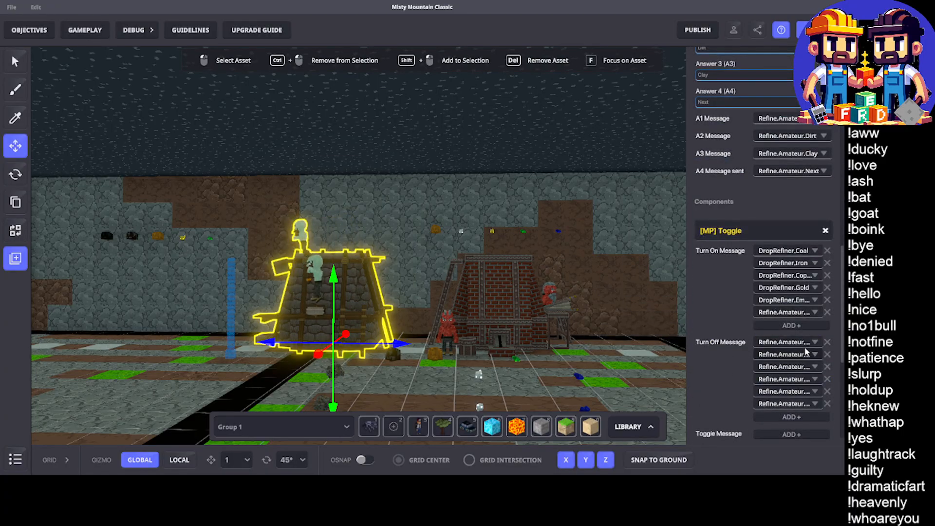
scroll(774, 234, down, 4)
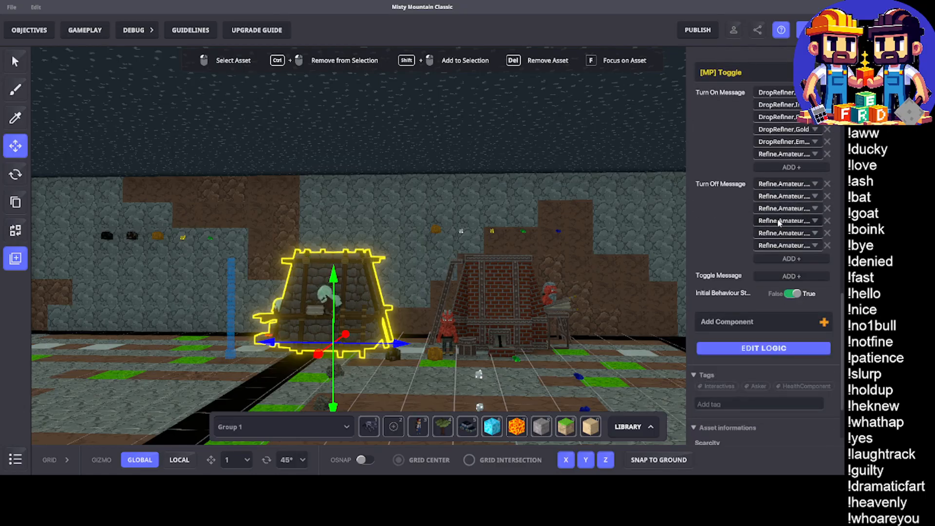
scroll(778, 219, up, 8)
scroll(779, 223, up, 3)
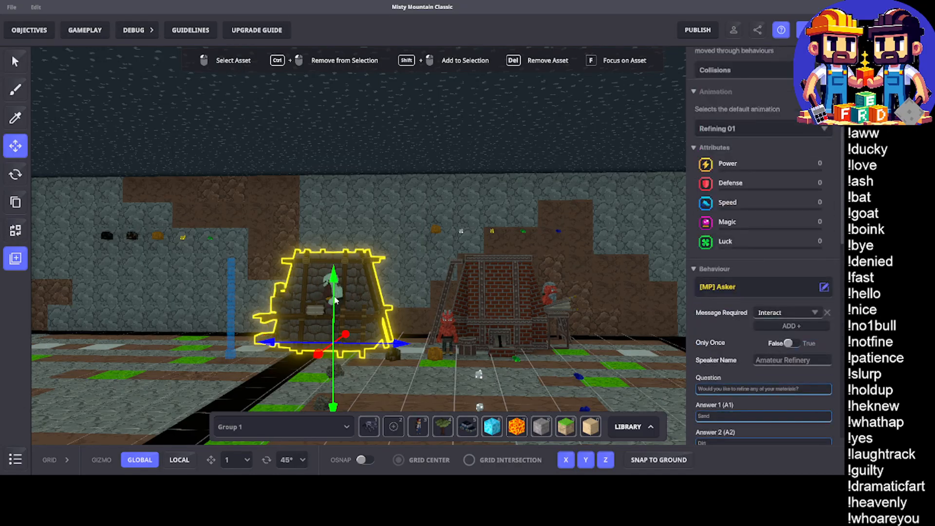
Step: Examine the stone-and-timber refinery placed among the trees on the mountain and the terrain around it
scroll(379, 278, down, 10)
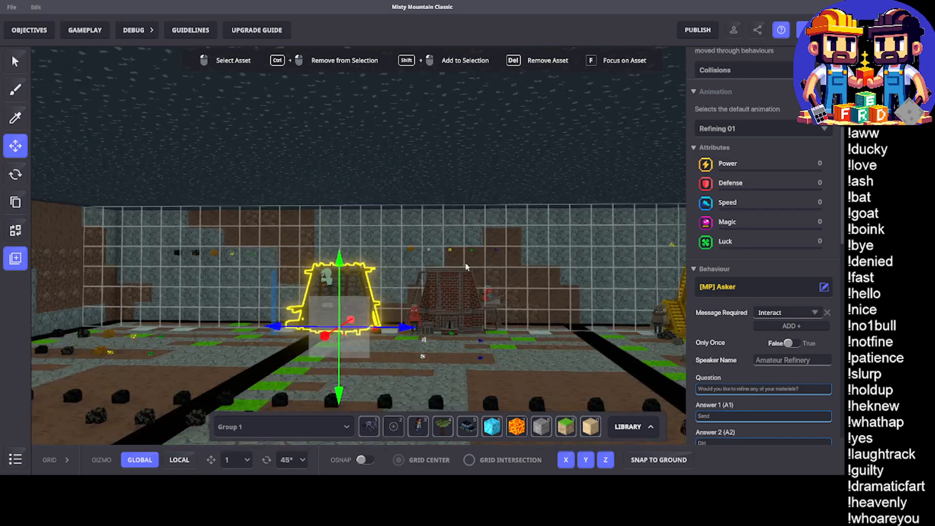
scroll(513, 262, up, 10)
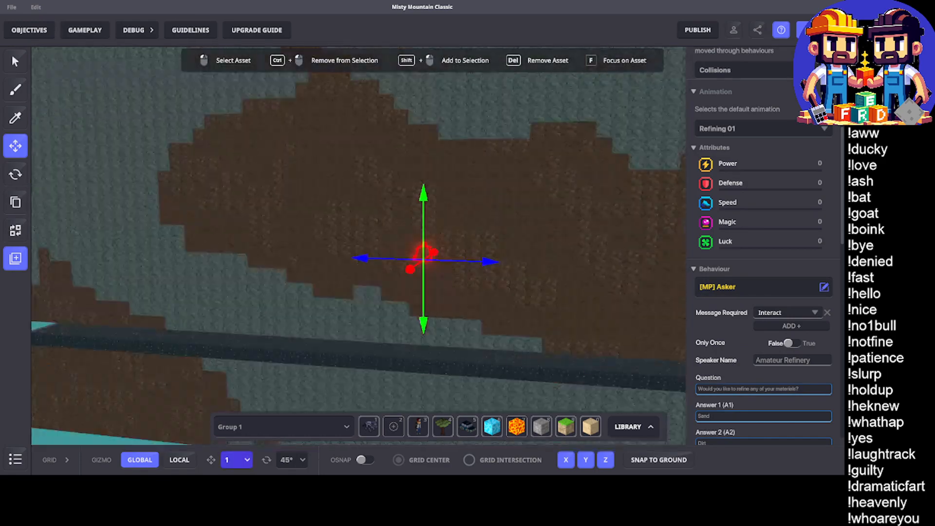
scroll(407, 355, down, 10)
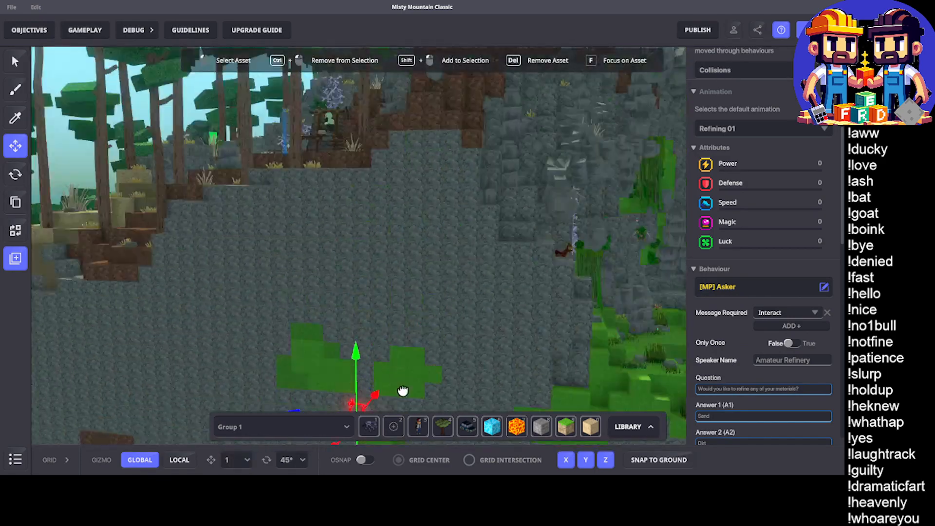
scroll(337, 235, up, 10)
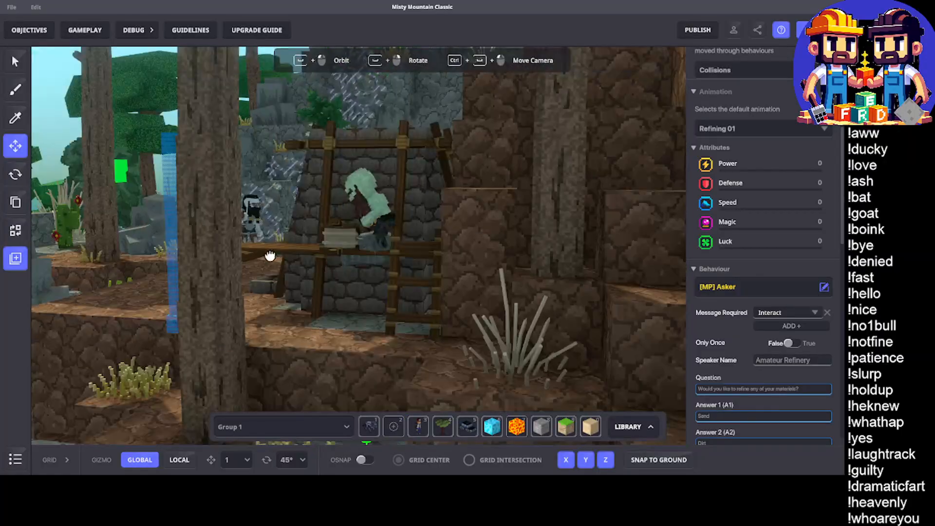
scroll(298, 272, down, 10)
scroll(520, 294, up, 10)
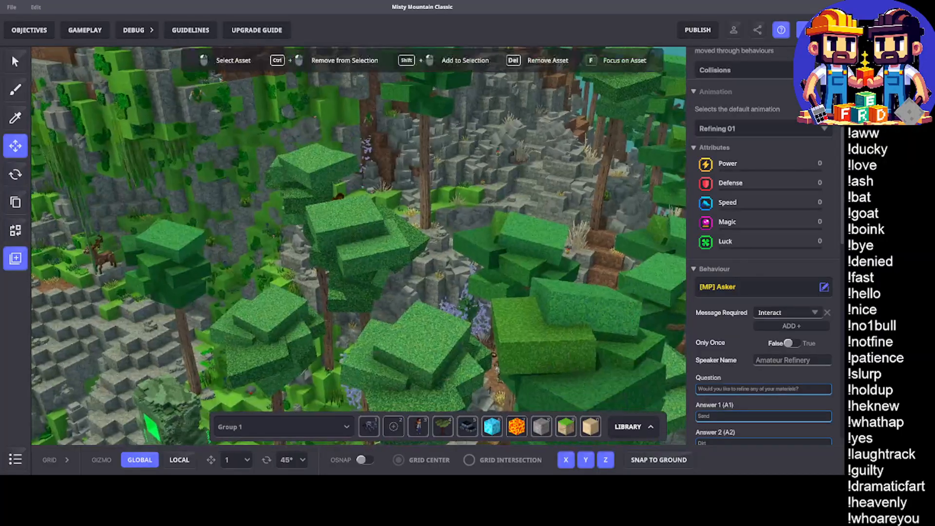
scroll(359, 260, up, 10)
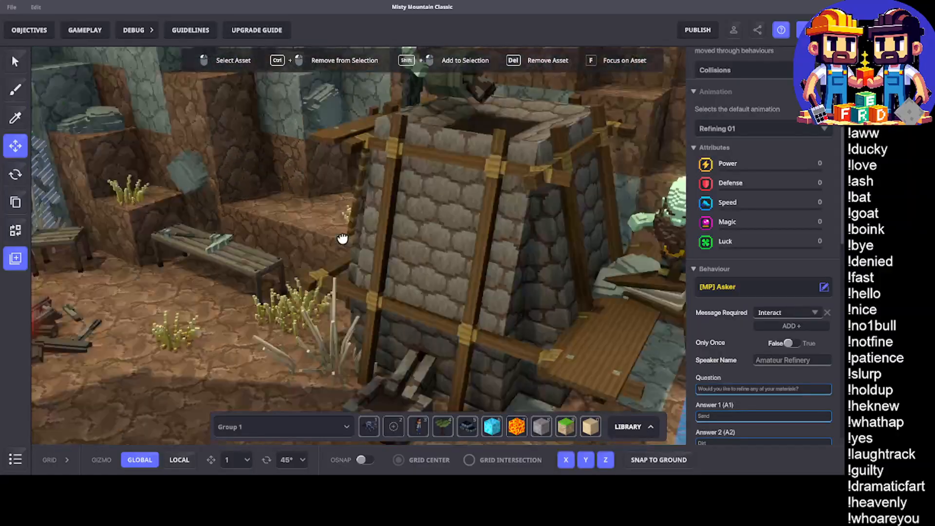
right_drag(343, 238, 247, 232)
scroll(331, 218, down, 3)
scroll(301, 249, down, 3)
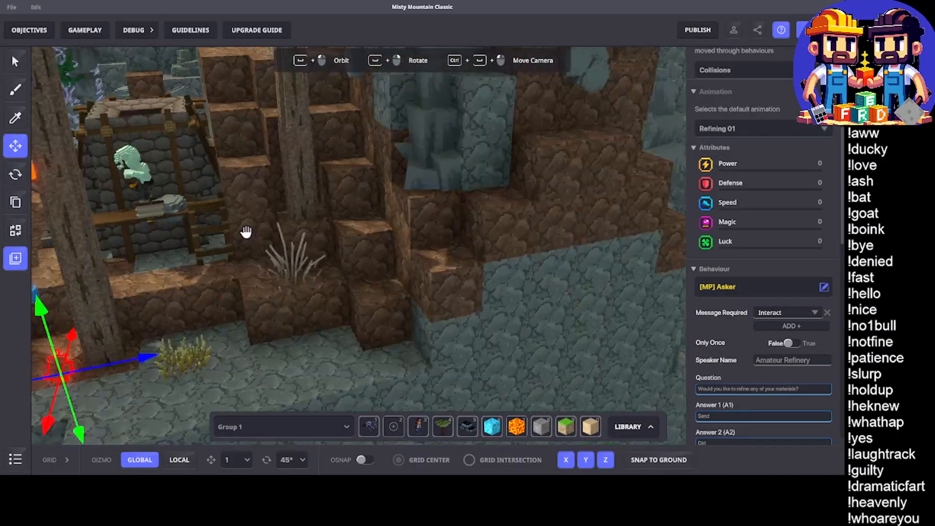
scroll(391, 285, down, 3)
right_drag(391, 285, 224, 86)
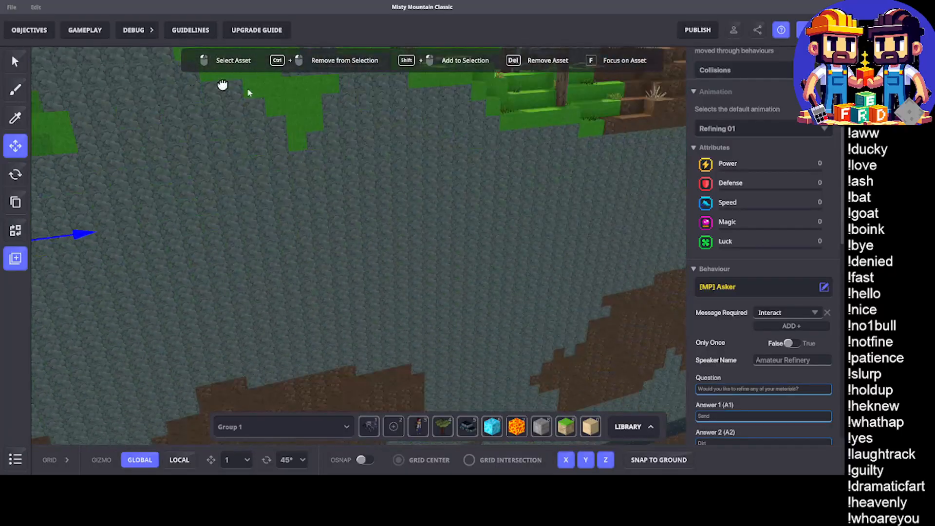
scroll(381, 286, up, 8)
scroll(411, 312, up, 4)
middle_drag(411, 313, 451, 94)
scroll(384, 146, up, 4)
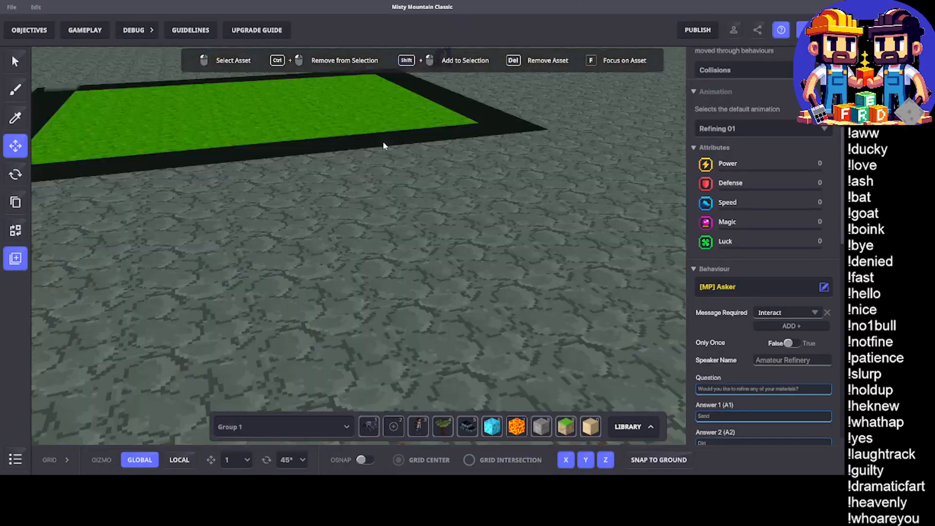
right_drag(384, 146, 117, 99)
Step: Replace only the selected Amateur Refinery with the Professional Refinery model from Your Space
key(f)
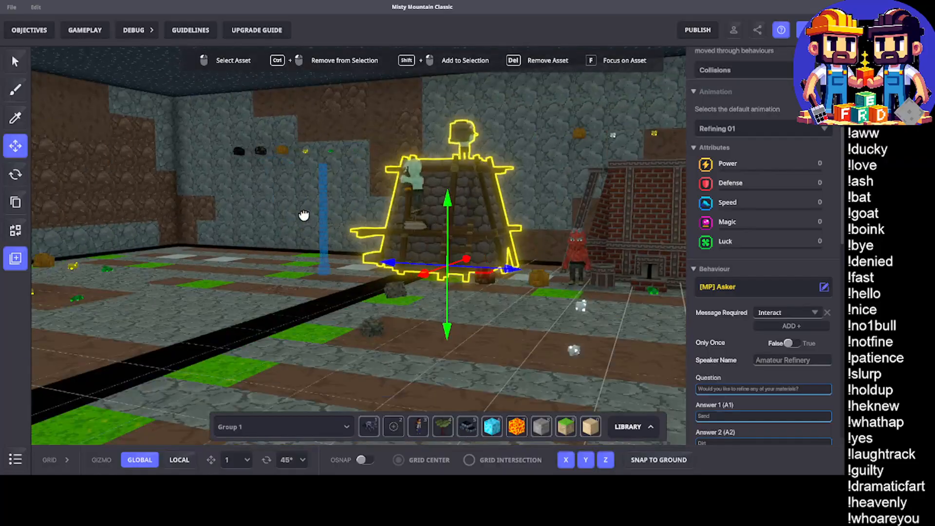
click(14, 233)
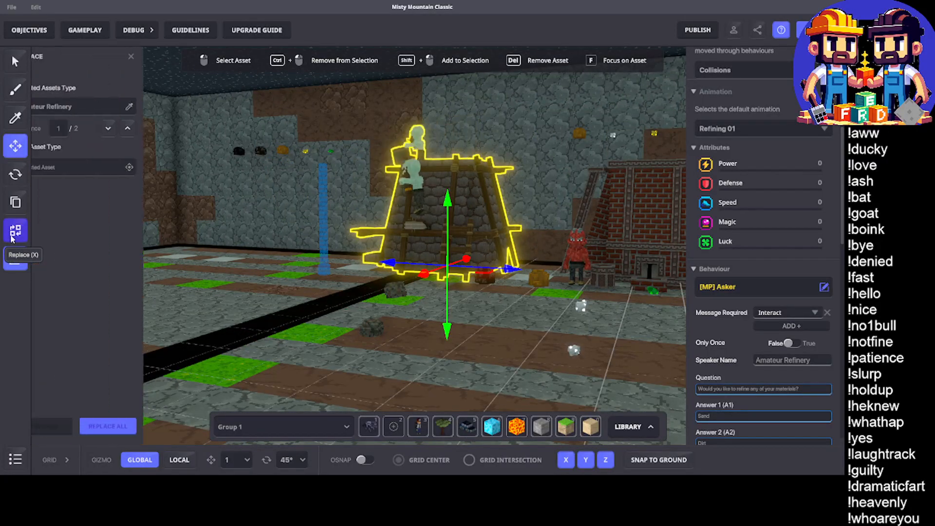
click(73, 168)
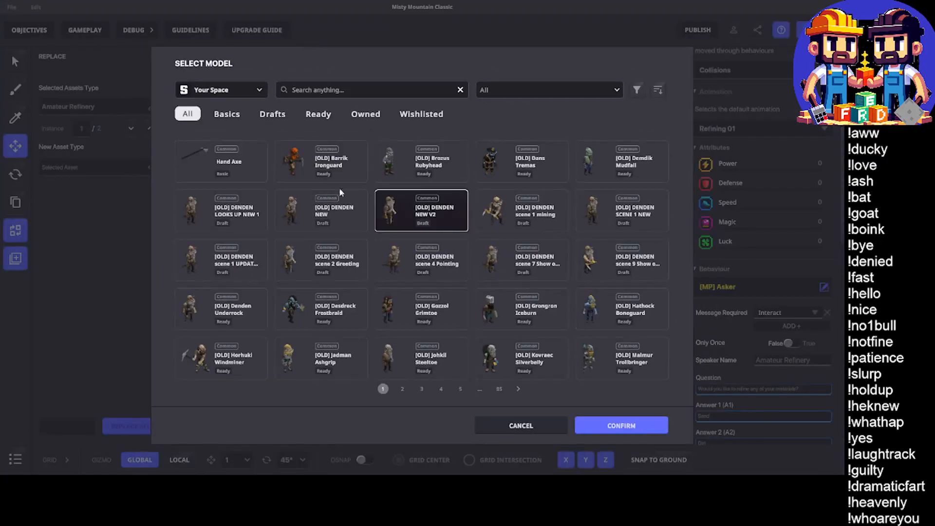
click(310, 88)
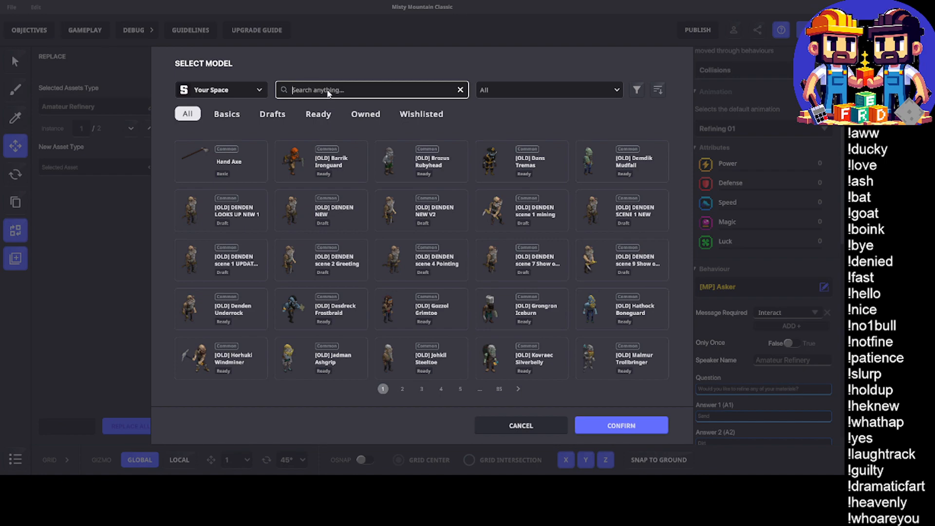
text(profes)
click(222, 164)
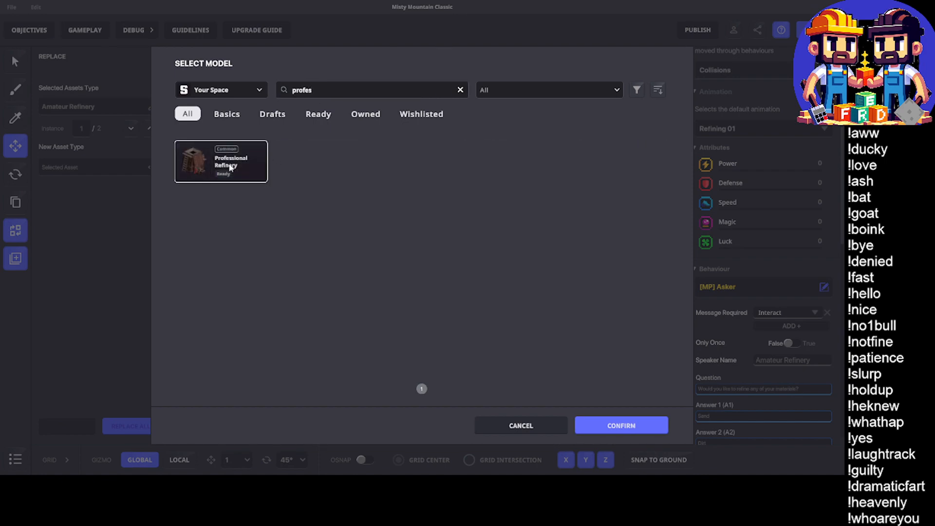
click(632, 427)
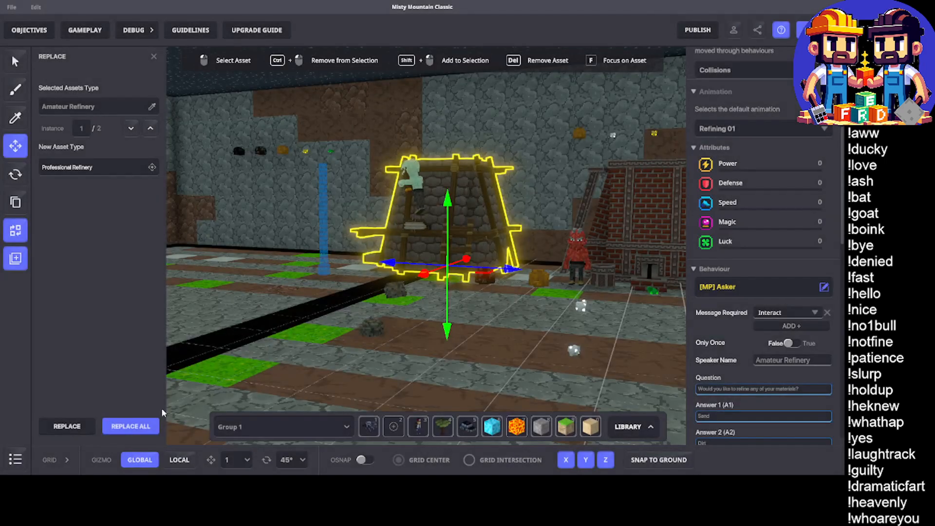
click(68, 426)
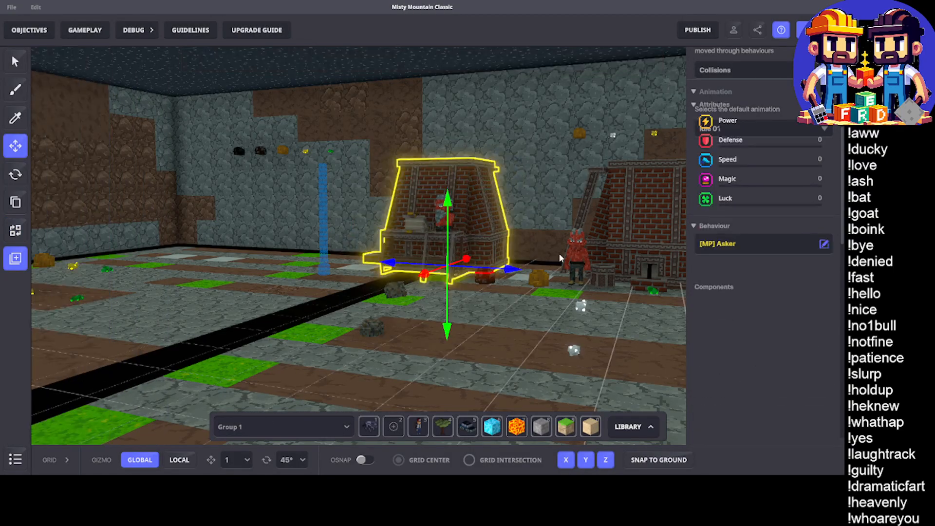
Step: Rotate the replacement refinery about its vertical axis to a Y rotation of 90 degrees
key(e)
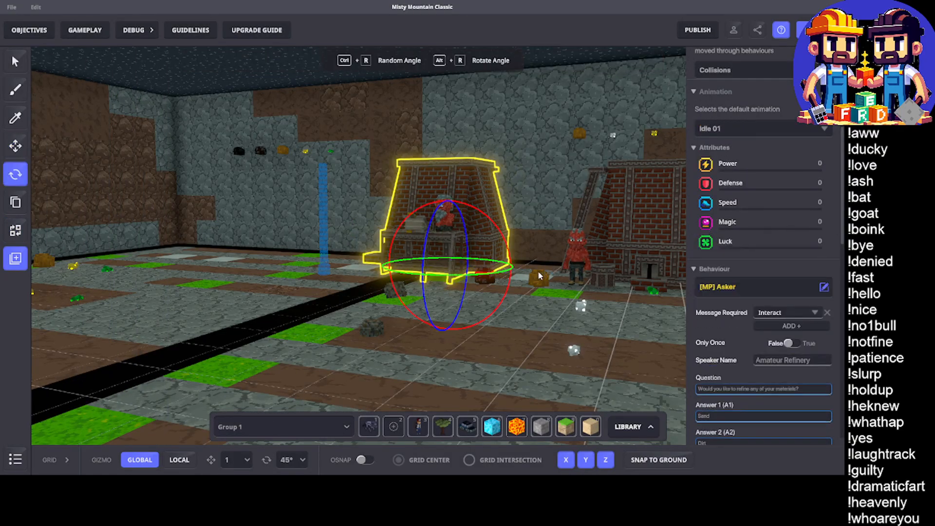
drag(439, 280, 604, 270)
alt+drag(556, 251, 556, 279)
Step: Delete the Professional Refinery with no behaviour and move the replacement refinery together with the blue pole into its place, at about Z 18.89
click(501, 263)
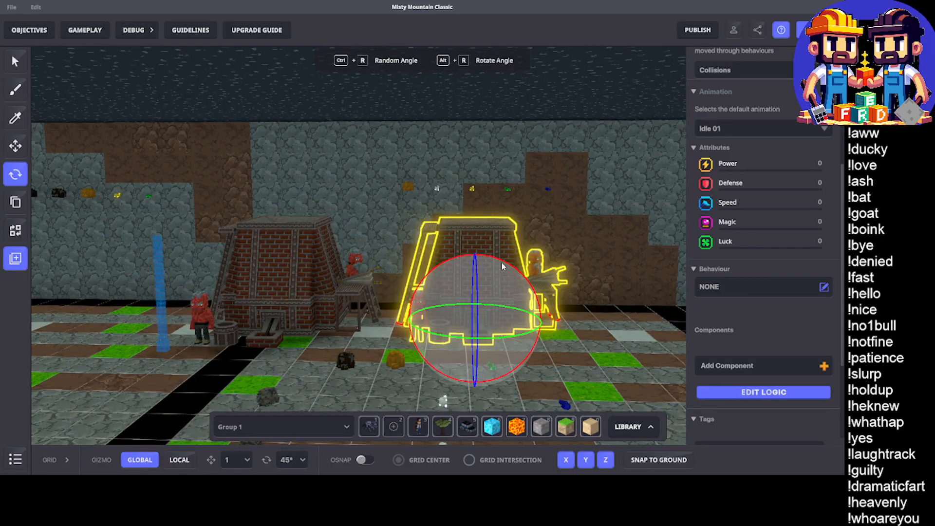
key(Delete)
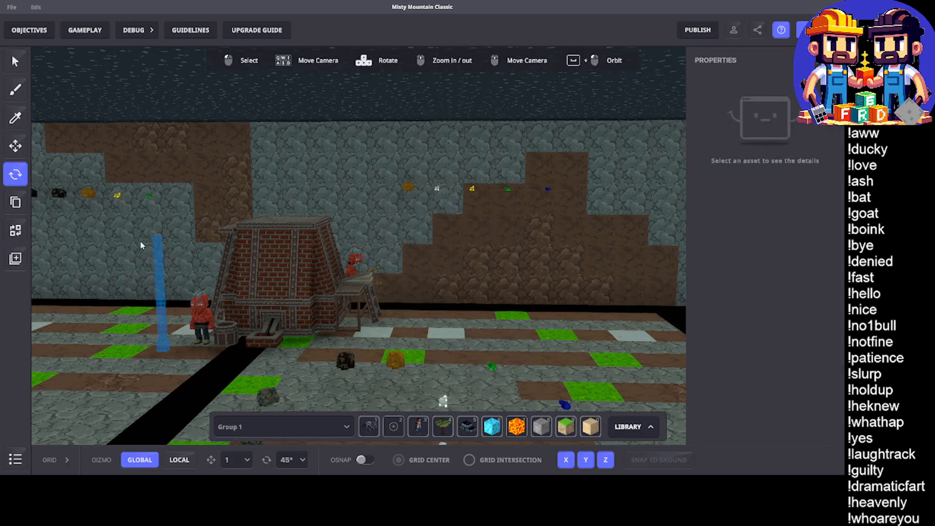
click(159, 257)
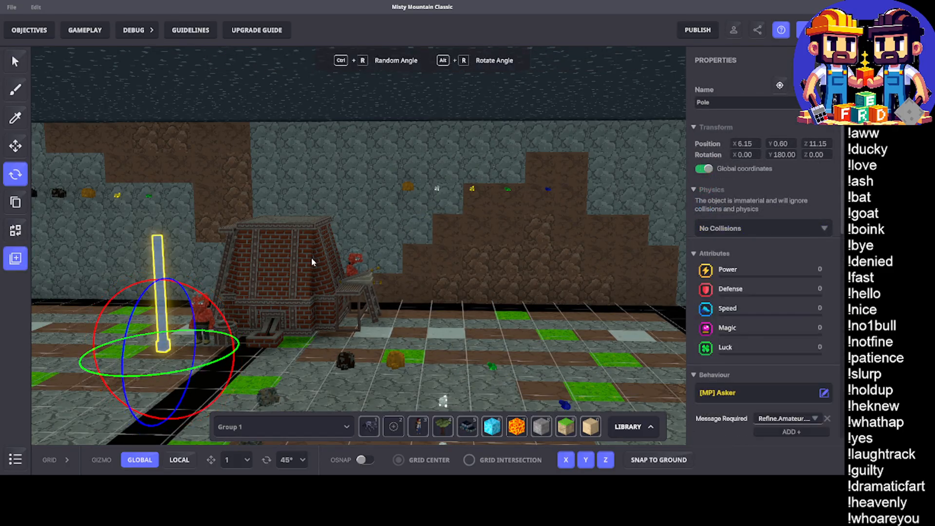
shift+click(311, 262)
key(w)
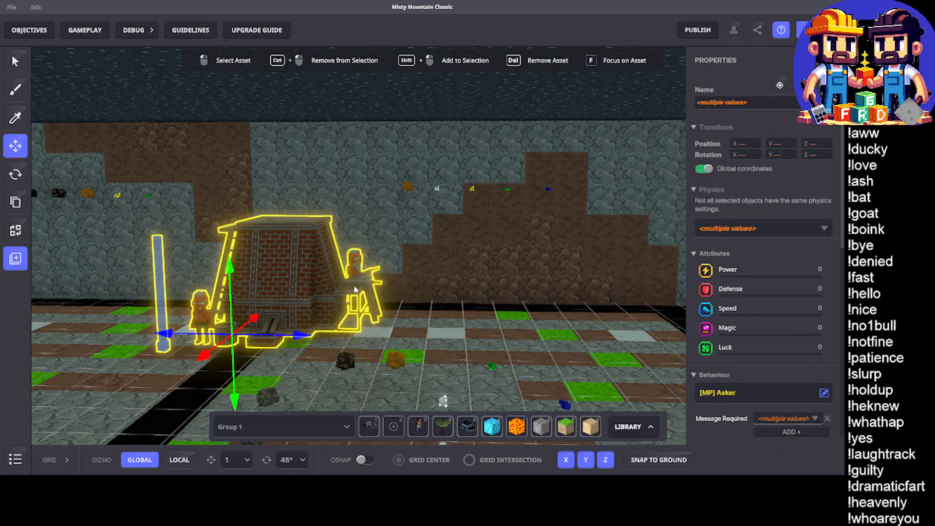
drag(291, 338, 500, 327)
Step: Set the moved Professional Refinery's default animation to Refining 01 and deselect it
click(504, 289)
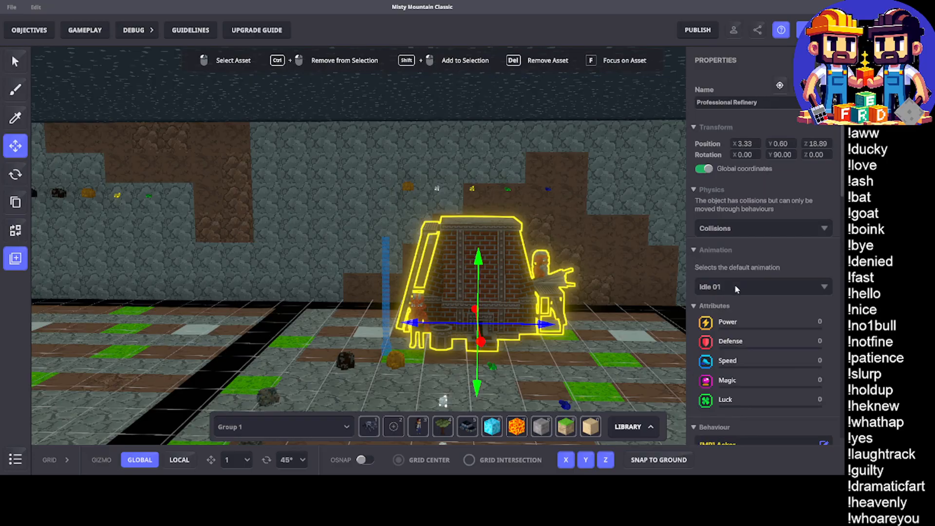
click(735, 287)
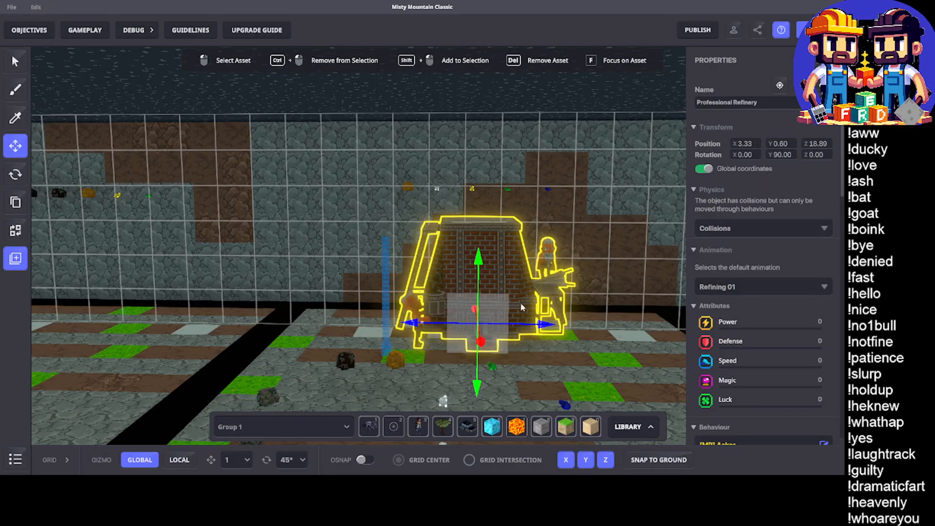
scroll(520, 302, up, 3)
scroll(547, 298, down, 3)
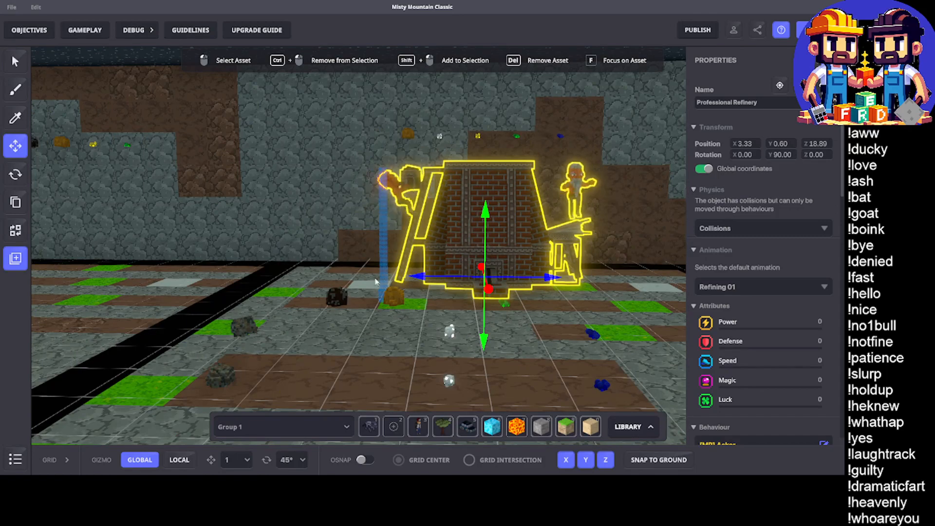
click(304, 244)
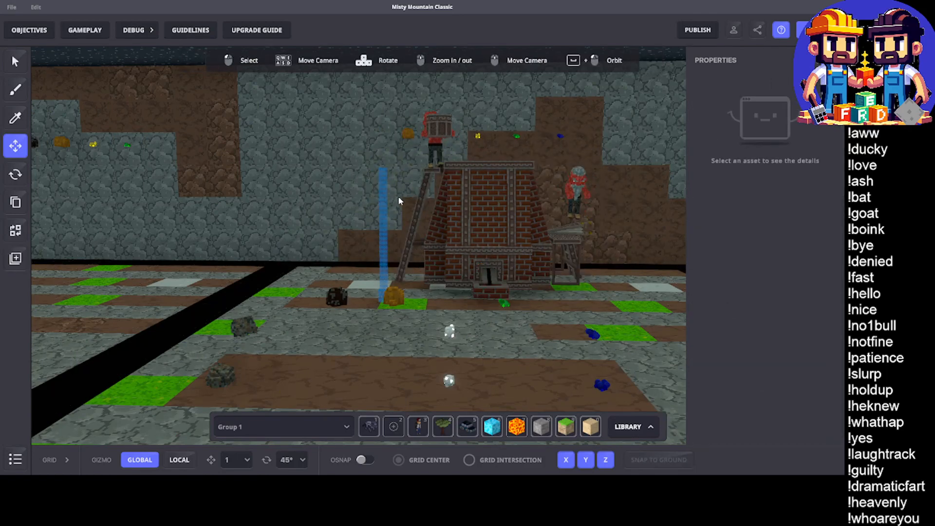
Step: Set the speaker name in the relocated refinery's Asker behaviour to Professional Refinery
scroll(440, 262, down, 3)
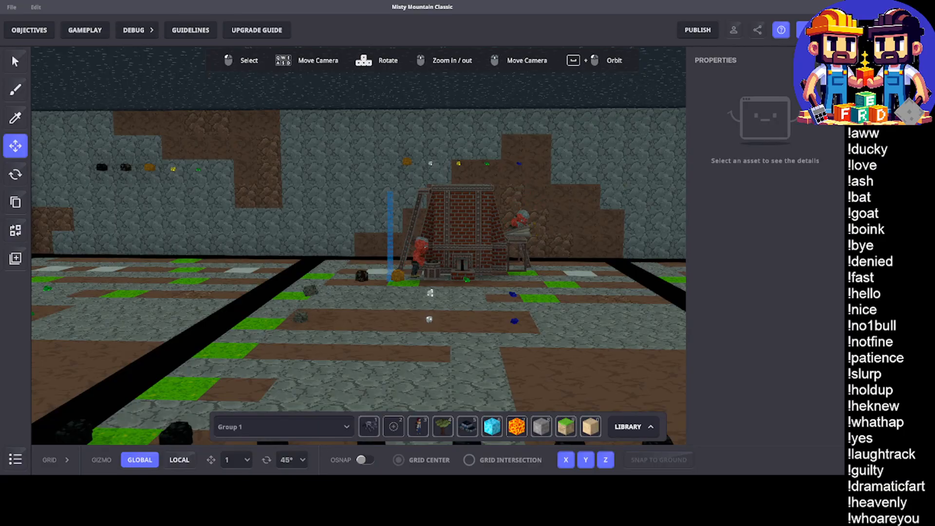
click(484, 236)
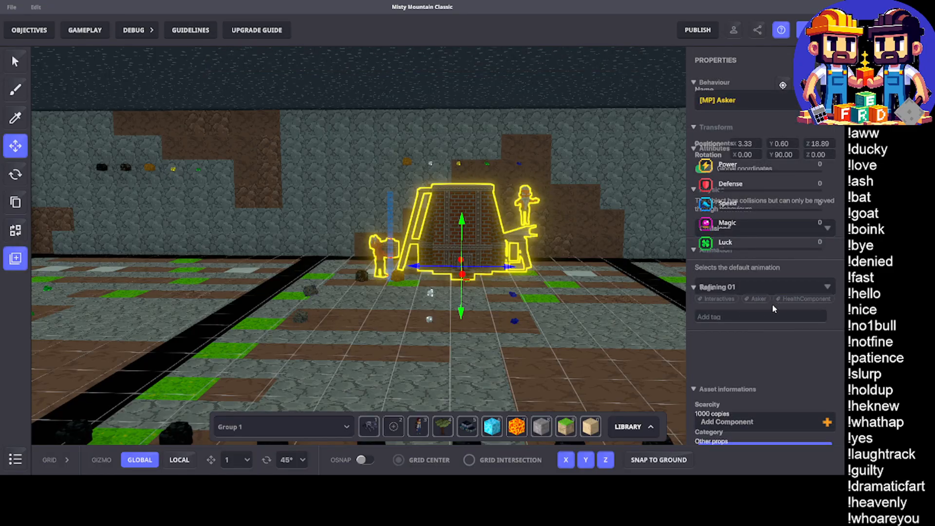
scroll(771, 300, down, 5)
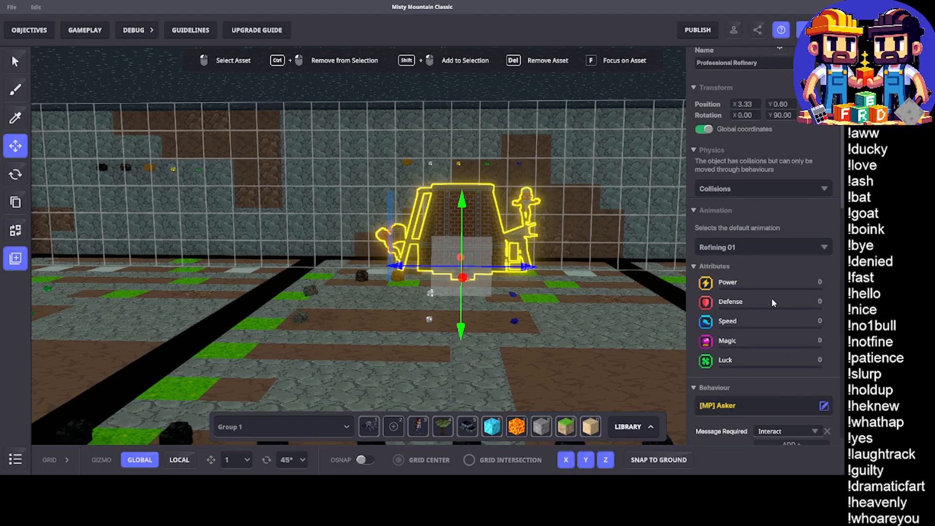
scroll(773, 298, down, 1)
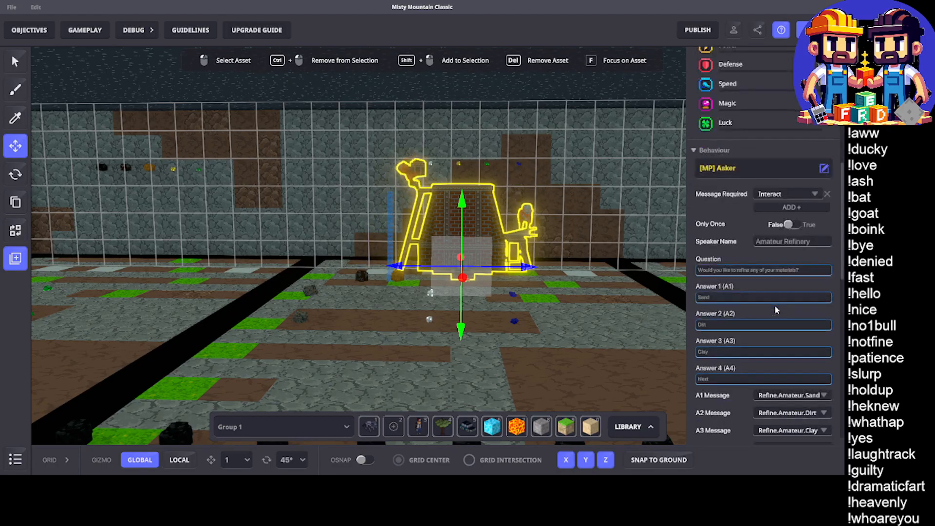
double_click(767, 242)
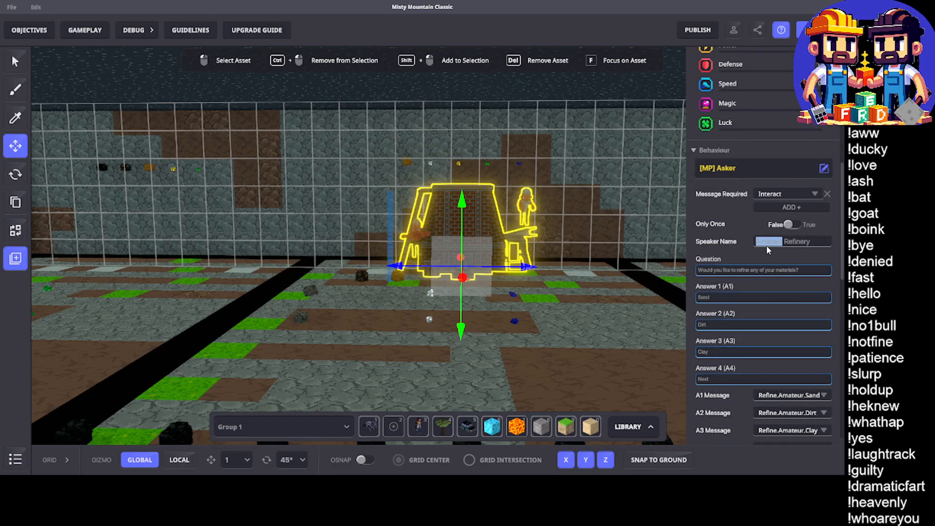
text(Professional)
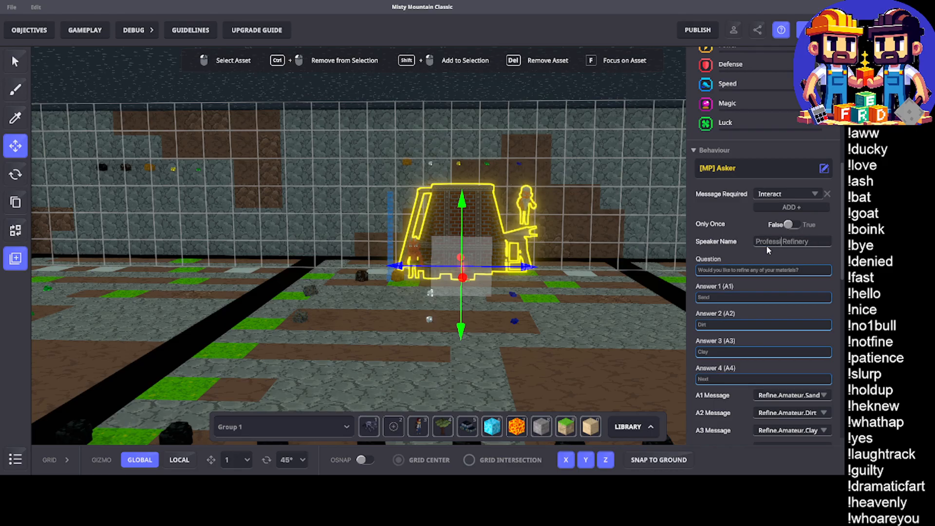
click(743, 261)
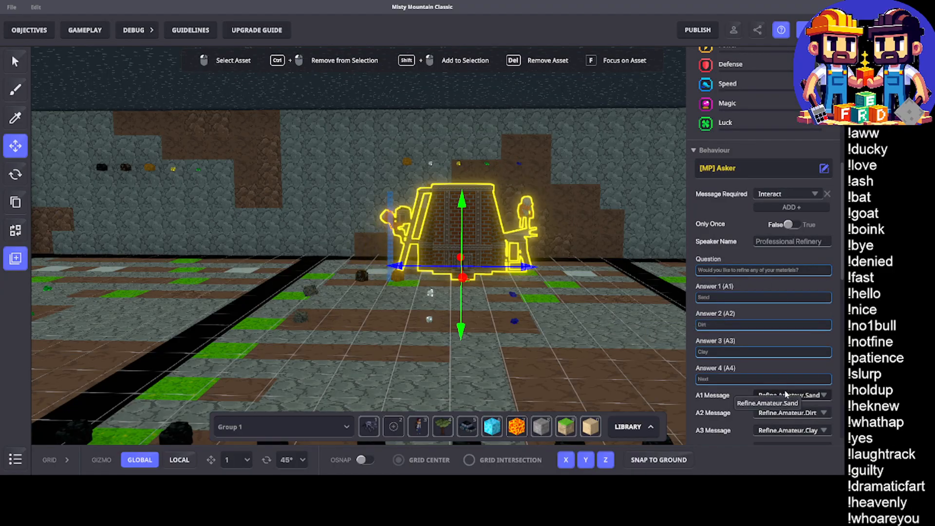
scroll(772, 342, down, 2)
scroll(772, 340, down, 1)
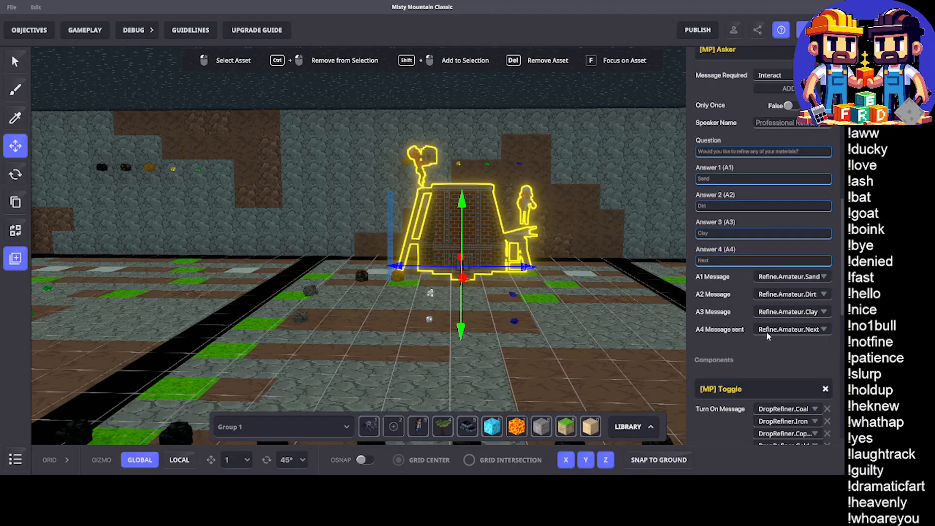
click(786, 278)
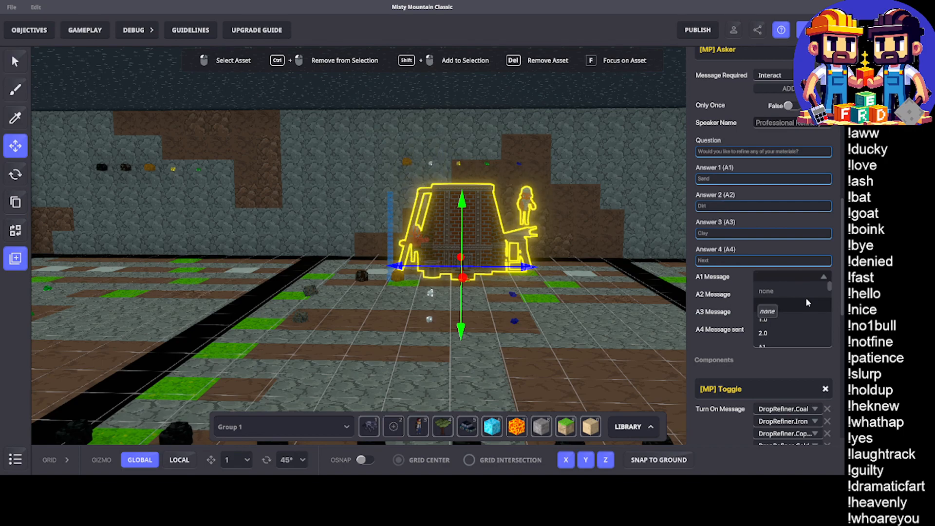
text(Refine)
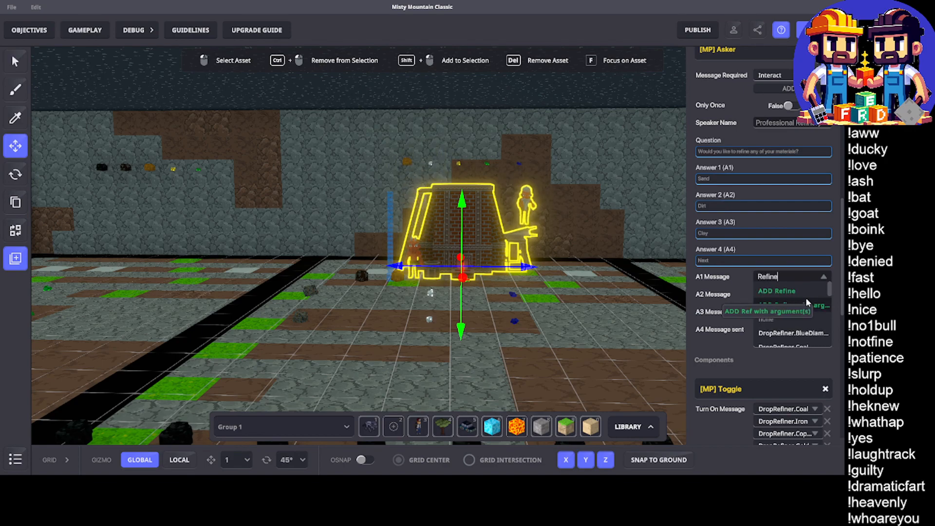
text(.Pro)
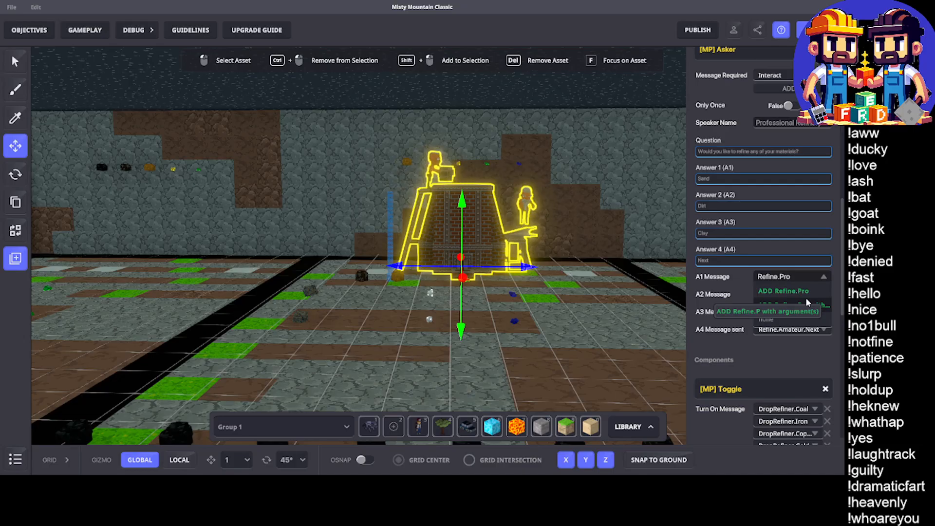
click(663, 212)
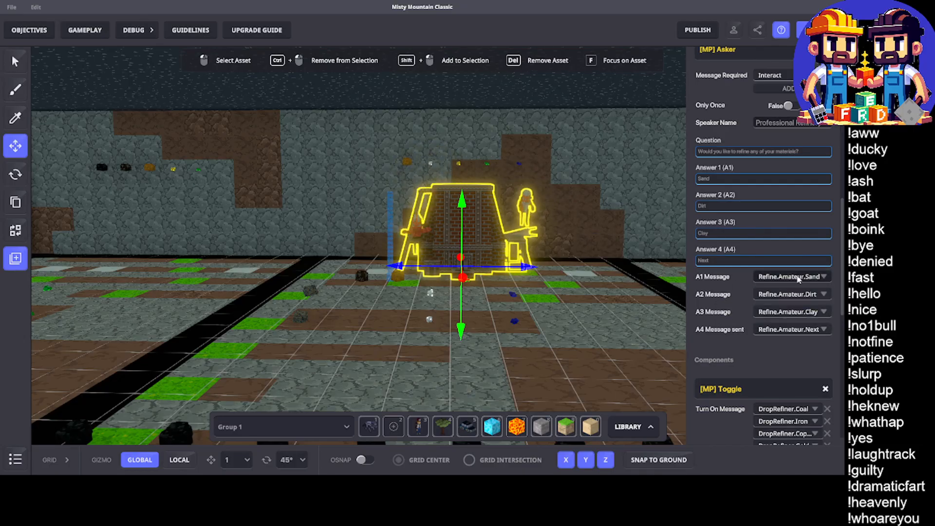
Step: Set the Asker's answer 1 message to the new message Refine.Pro.Sand and its answer 2 message to Refine.Pro.Dirt
click(799, 277)
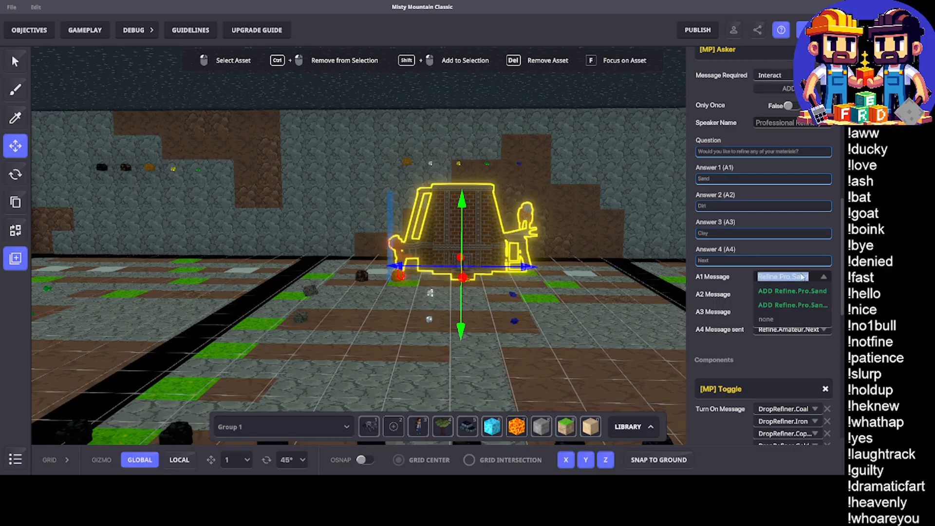
click(796, 291)
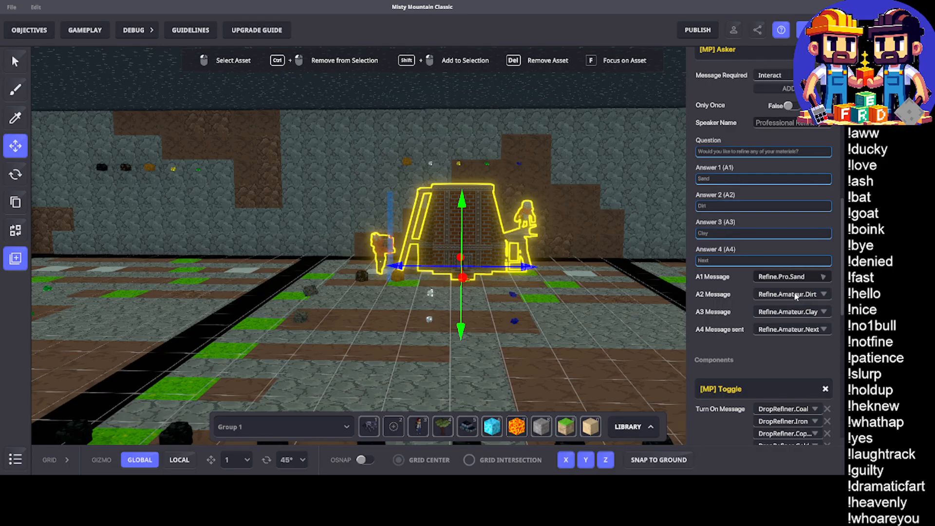
click(809, 294)
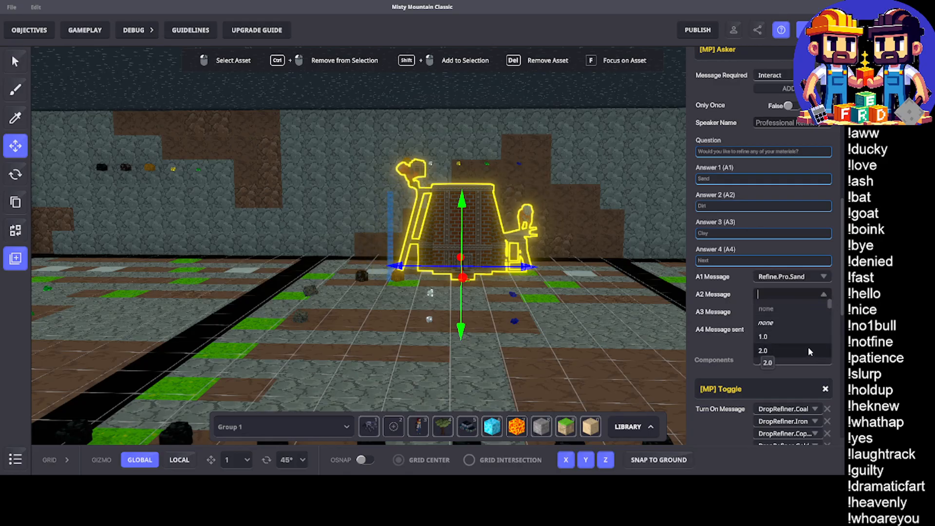
text(Refine.Pro.Sand)
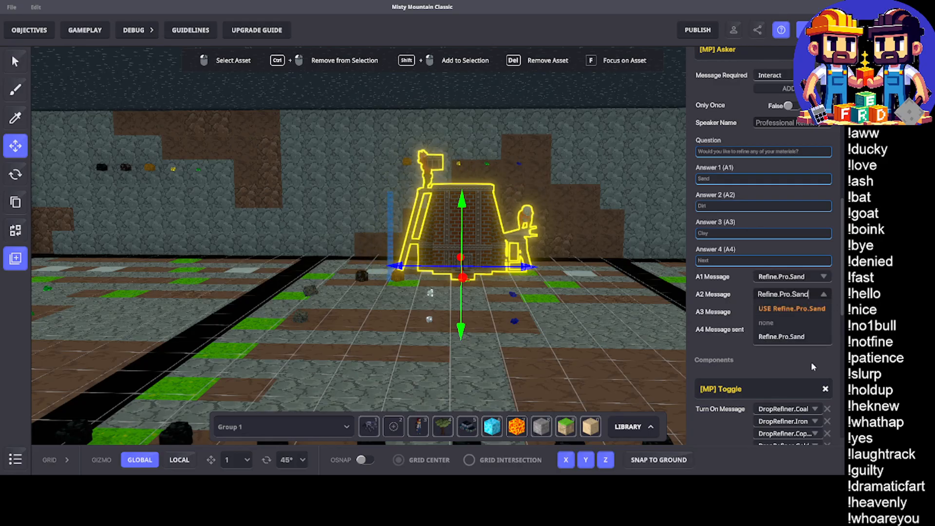
key(BackSpace)
key(BackSpace)
key(BackSpace)
key(BackSpace)
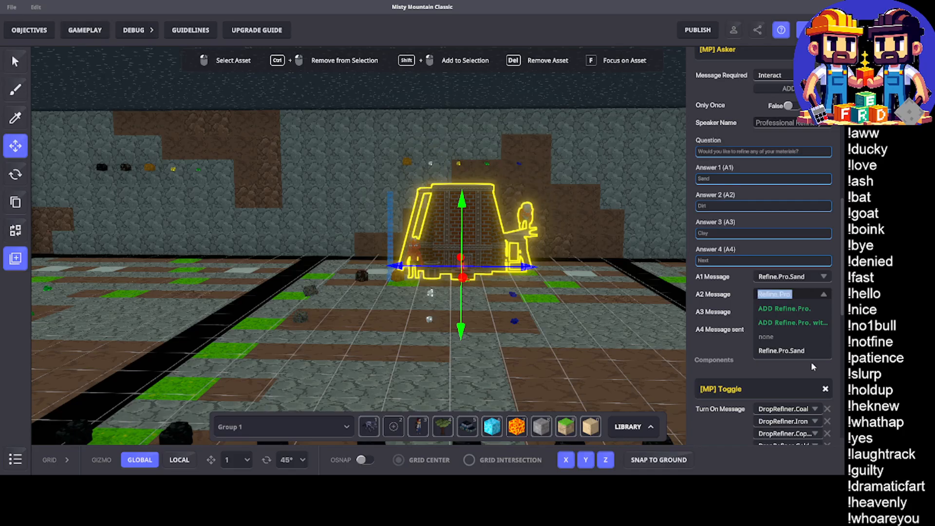
text(Dir)
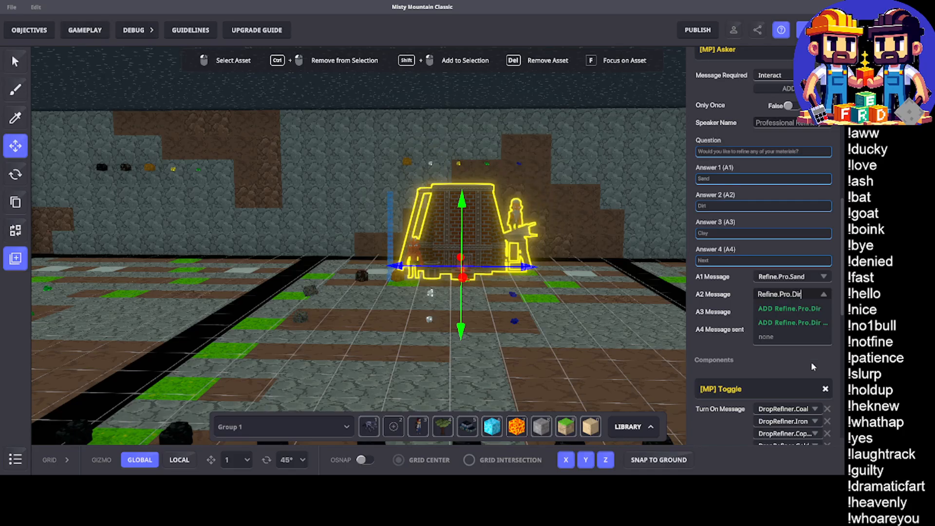
text(t)
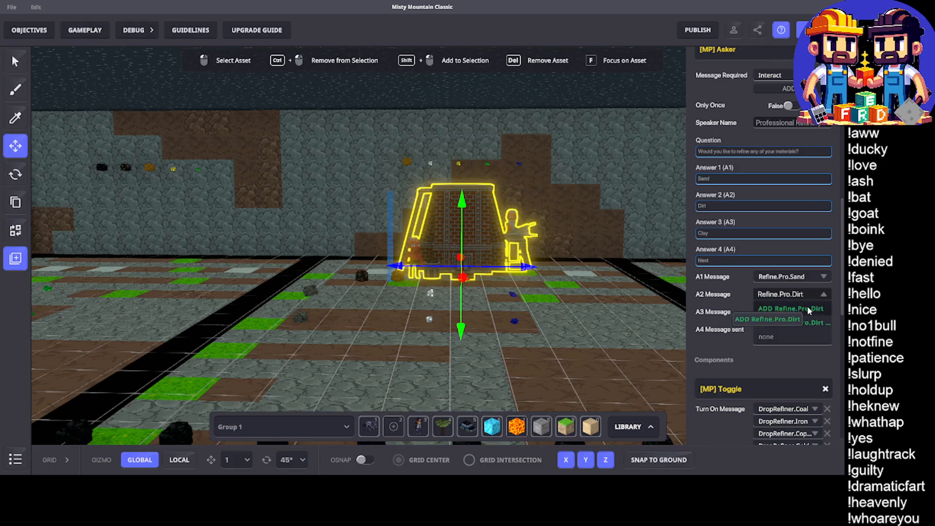
click(806, 326)
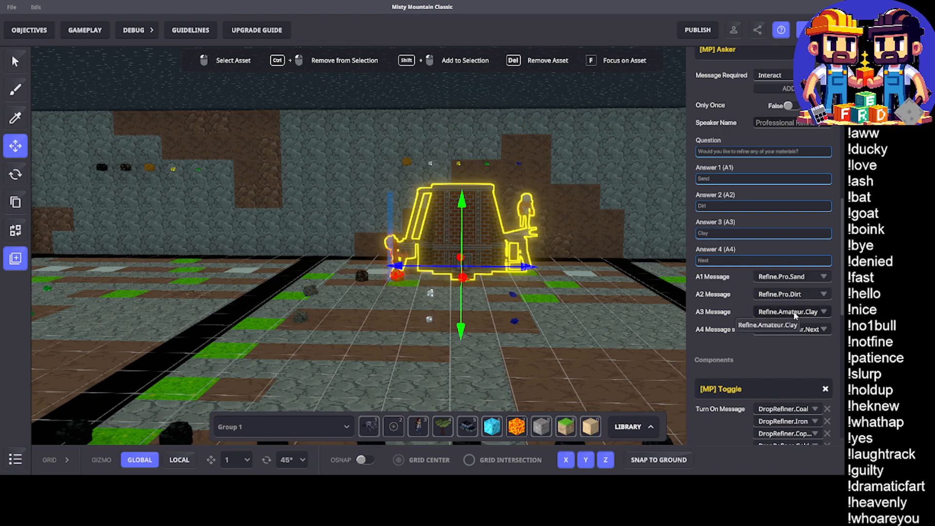
Step: Set the Asker's answer 3 message to the new message Refine.Pro.Clay and its answer 4 message to Refine.Pro.Next
click(794, 315)
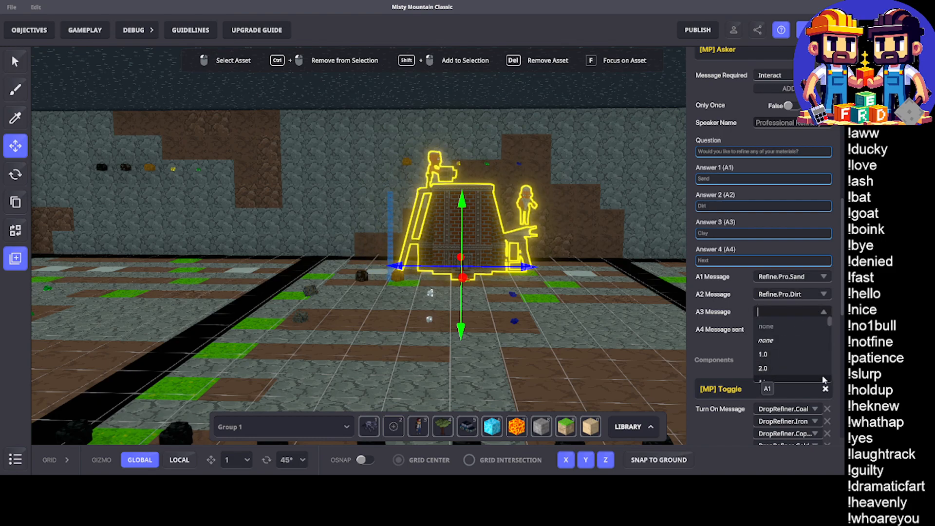
text(Refine.Pro.)
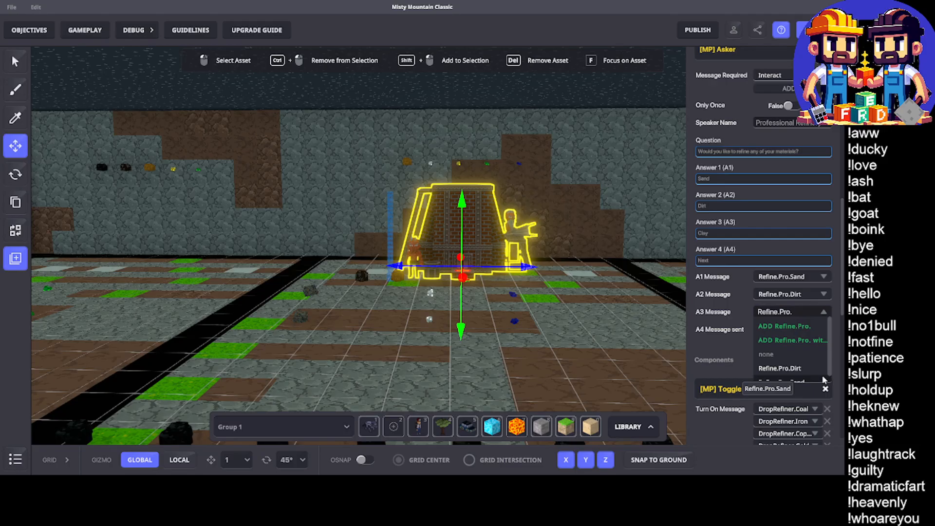
text(Clay)
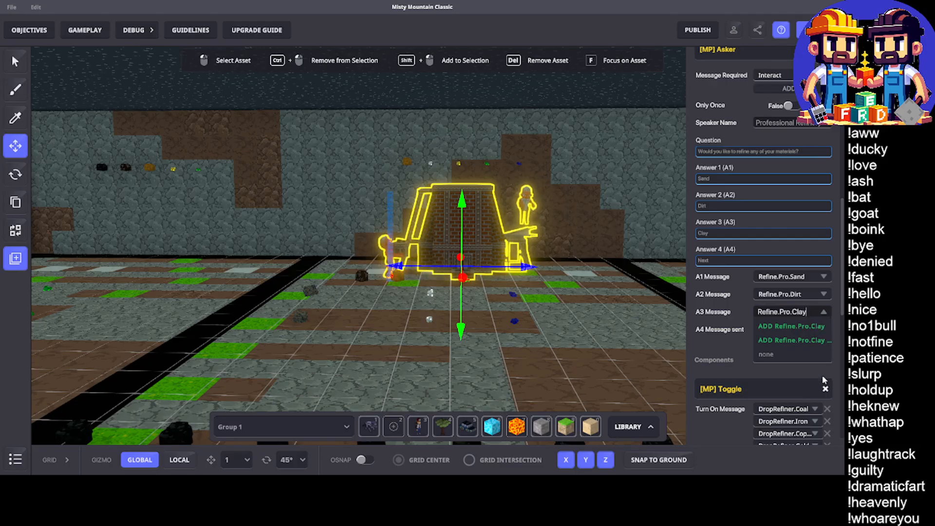
click(794, 327)
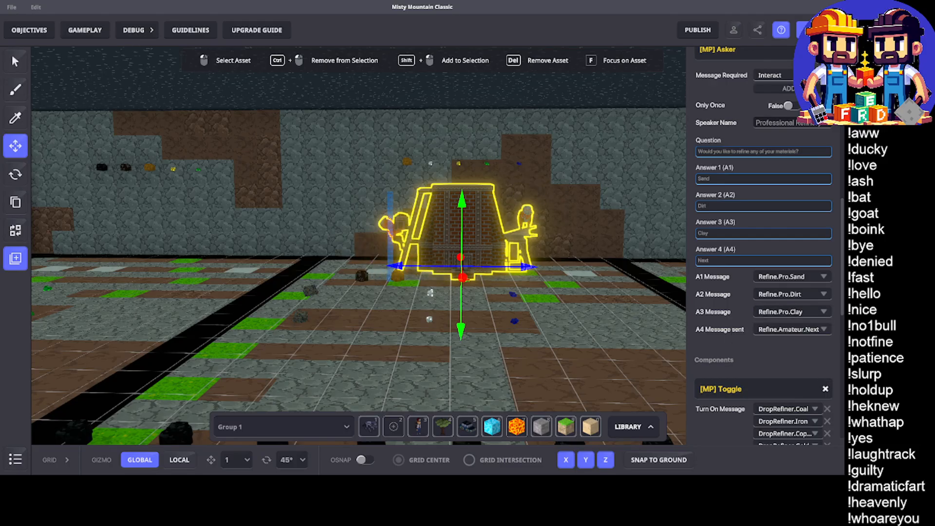
click(797, 331)
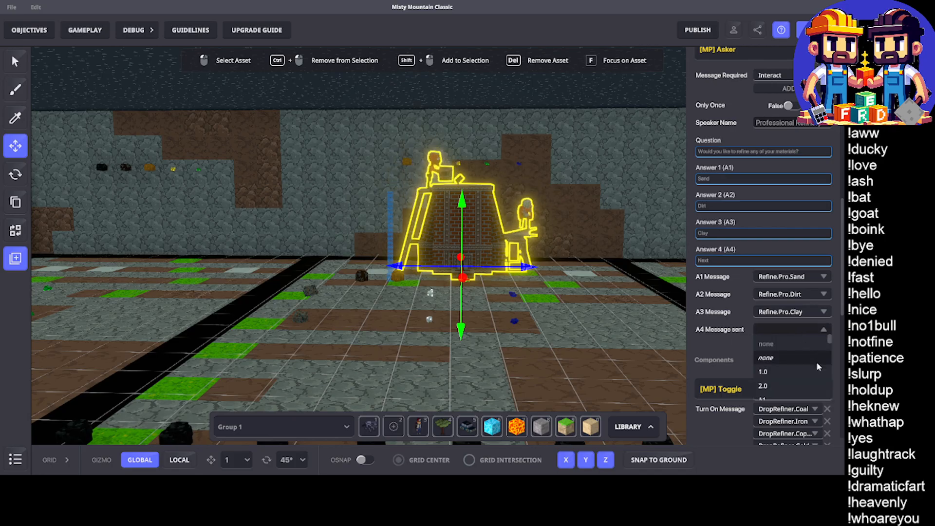
text(Refine.Pro.)
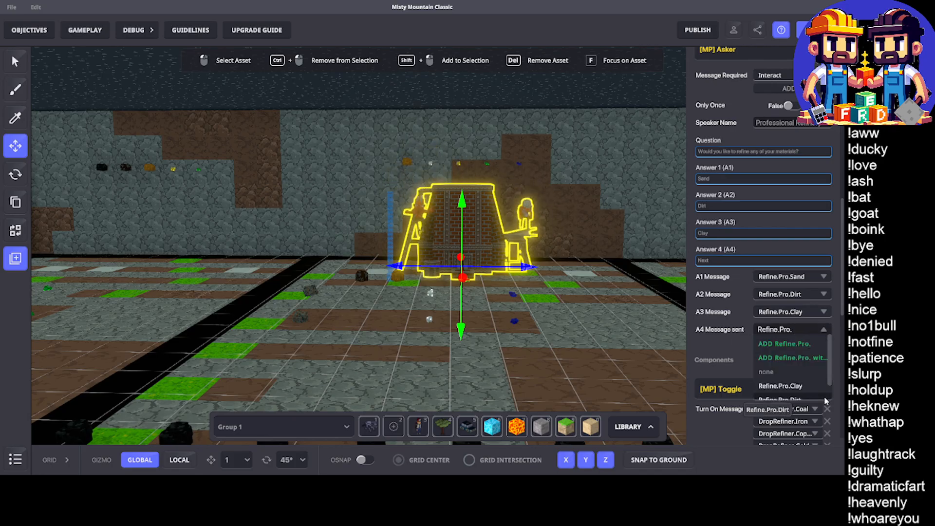
text(Next)
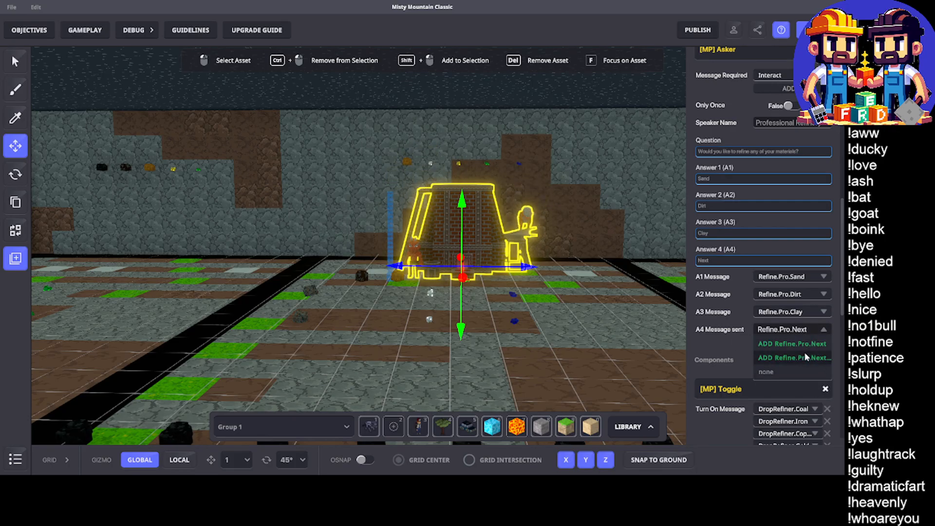
click(759, 411)
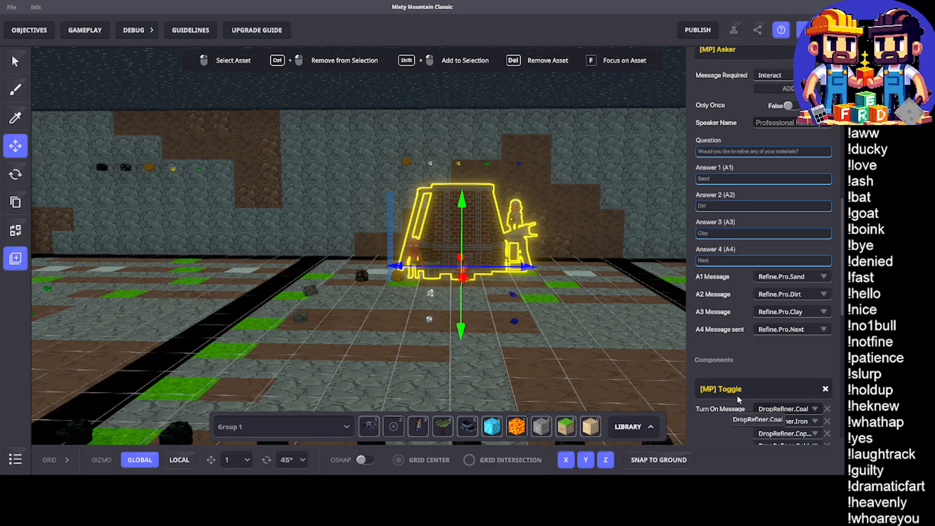
Step: Add the new message Refine.Pro.Drop.0 to the Toggle component's turn-on messages and remove Refine.Amateur.Drop.0 from them
scroll(743, 388, down, 4)
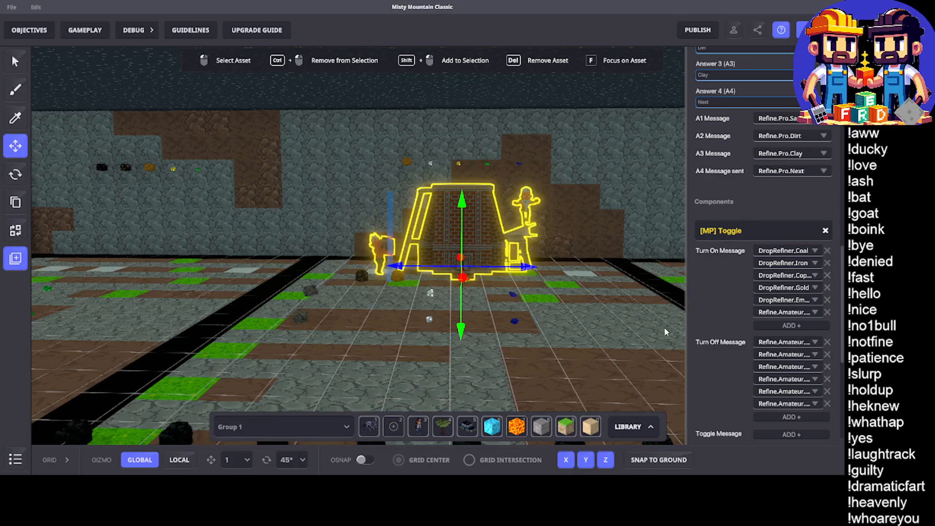
drag(665, 329, 618, 345)
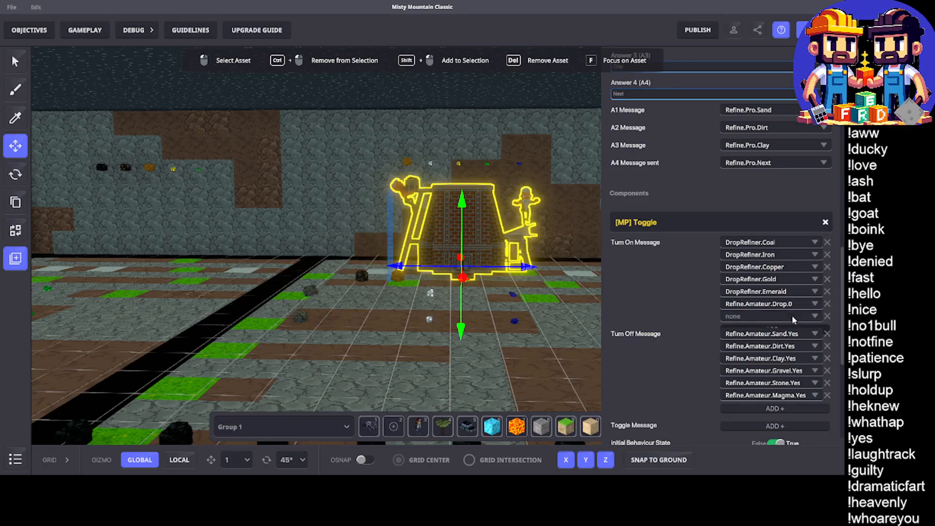
click(792, 316)
click(745, 315)
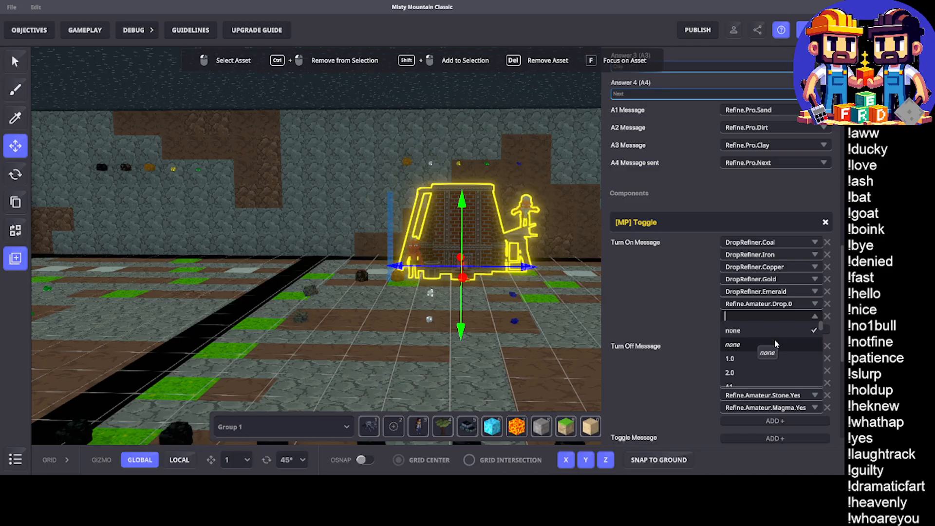
text(Refine.Pro.)
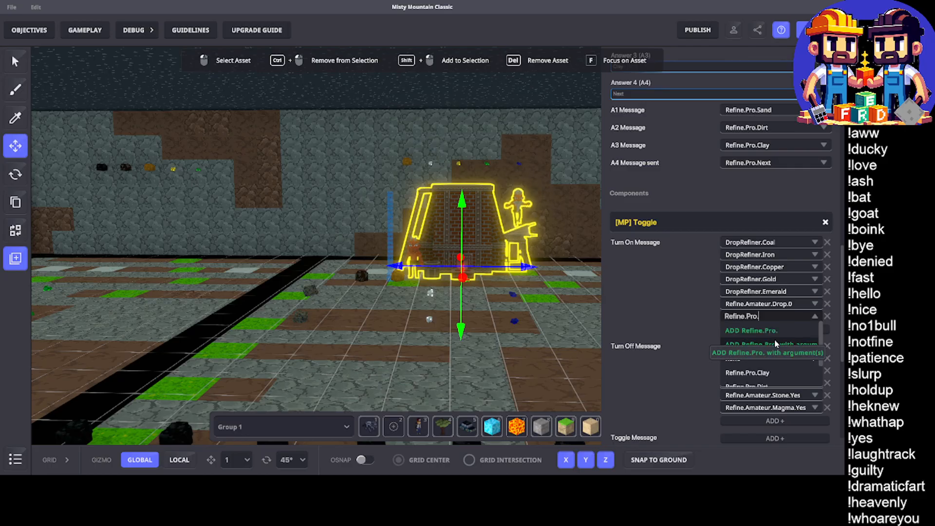
text(Drop.0)
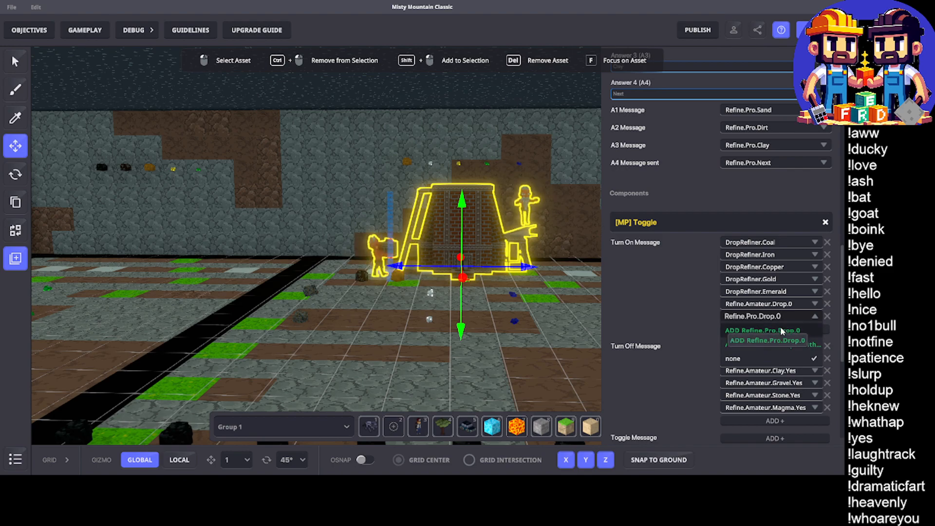
click(781, 329)
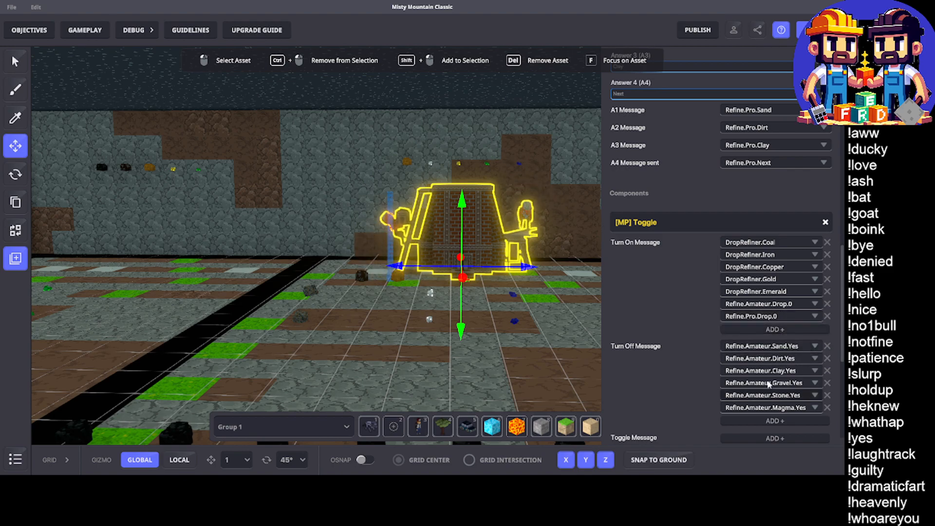
click(827, 303)
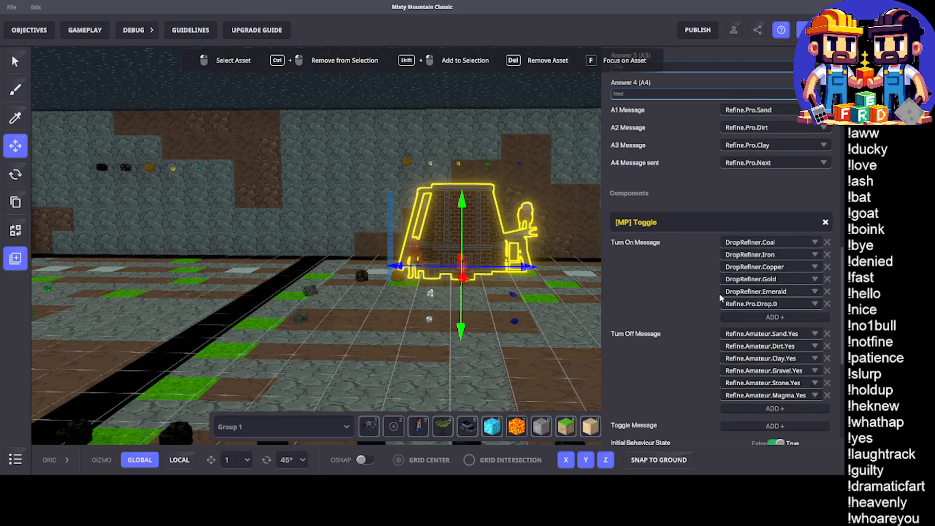
Step: Remove DropRefiner.Coal, DropRefiner.Iron, DropRefiner.Gold and DropRefiner.Emerald from the Toggle component's turn-on messages
scroll(720, 298, up, 1)
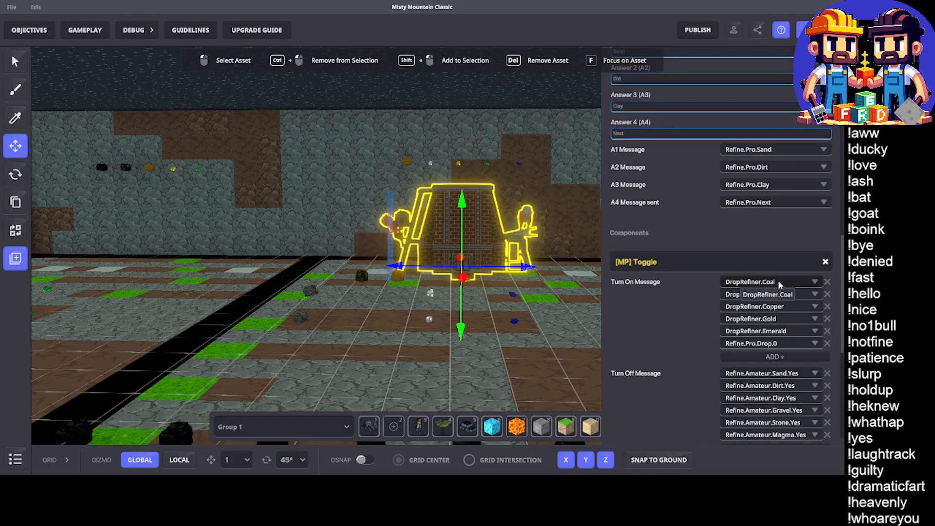
click(827, 282)
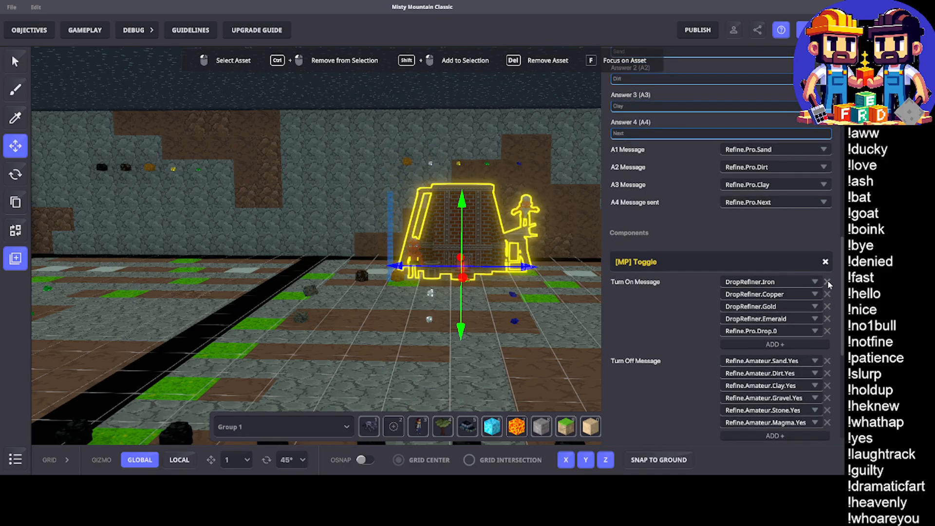
click(828, 286)
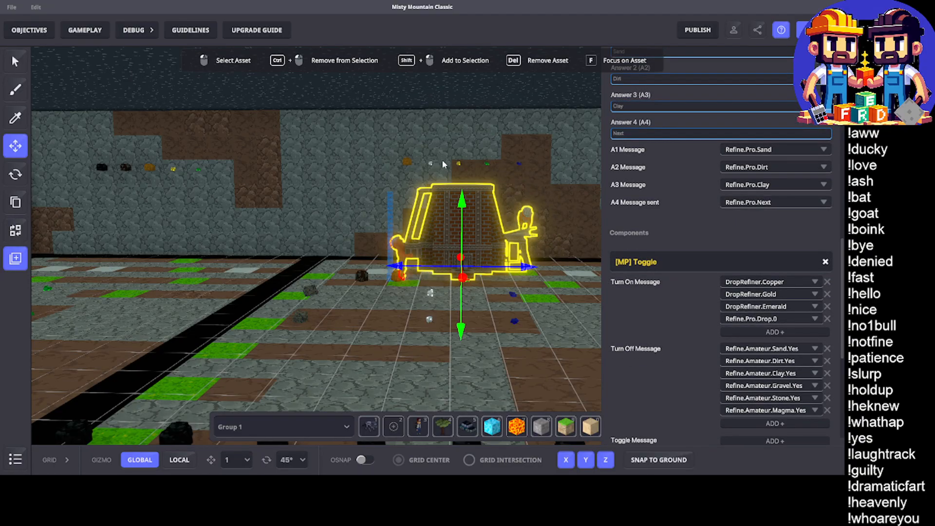
middle_drag(443, 160, 441, 175)
scroll(441, 175, up, 6)
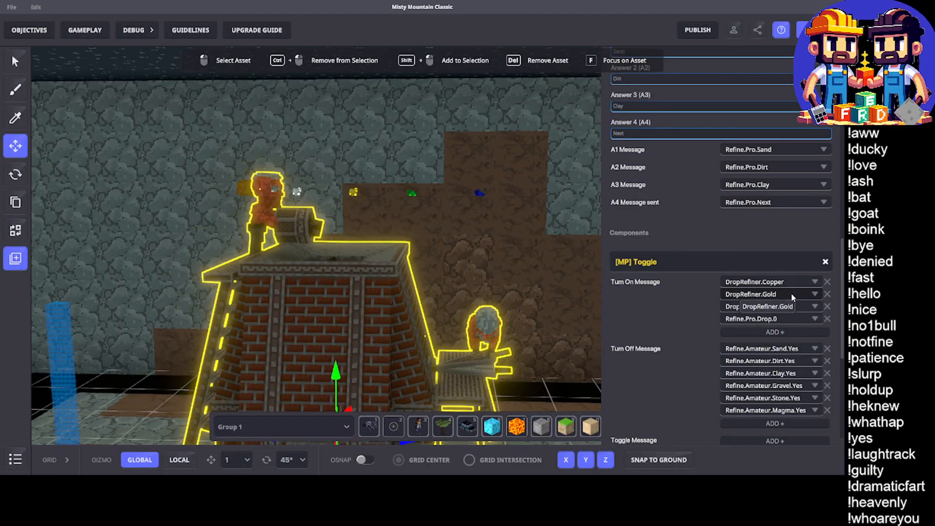
click(827, 294)
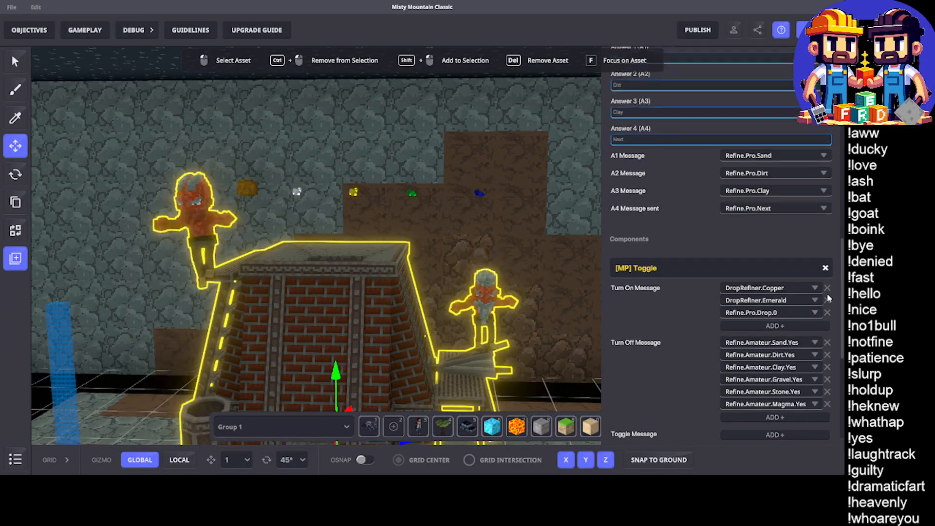
click(826, 293)
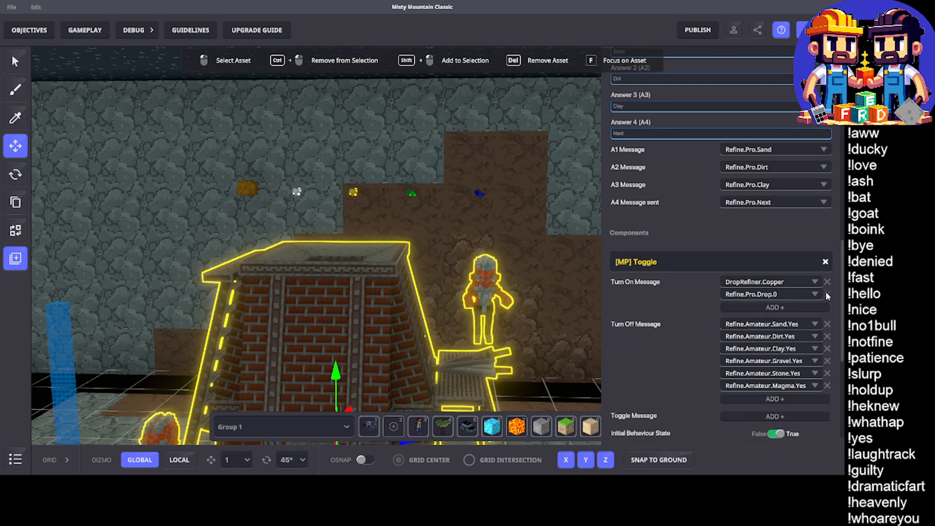
Step: Add the existing message DropRefiner.Silver to the Toggle component's turn-on messages
click(765, 306)
click(765, 307)
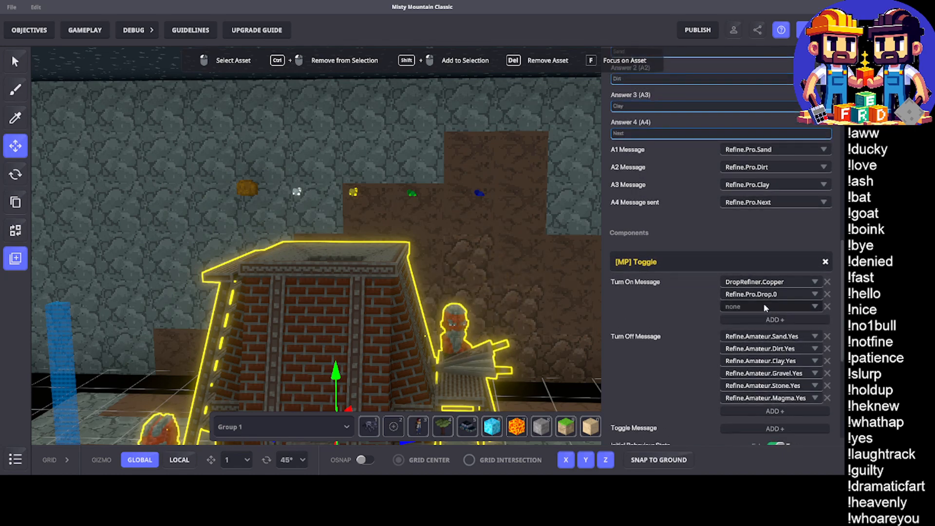
text(Dro)
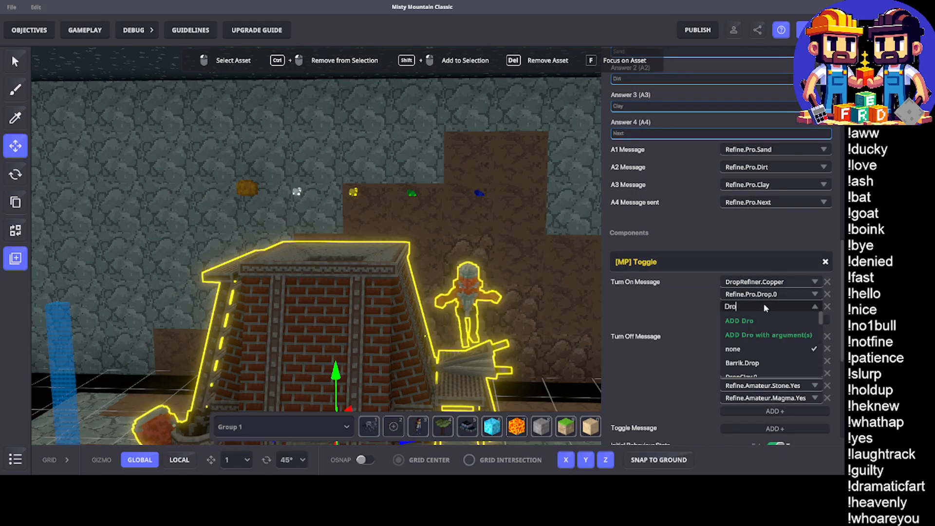
text(pRefi)
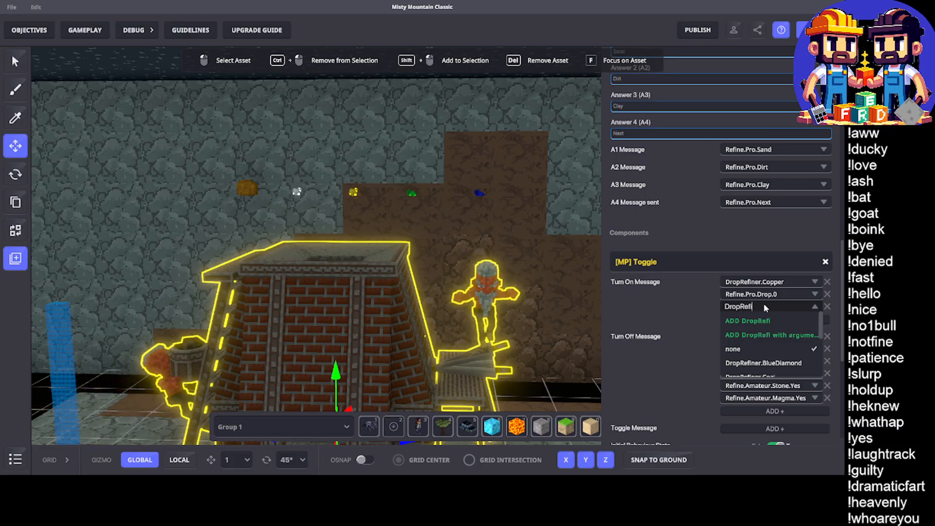
text(ner.Silver)
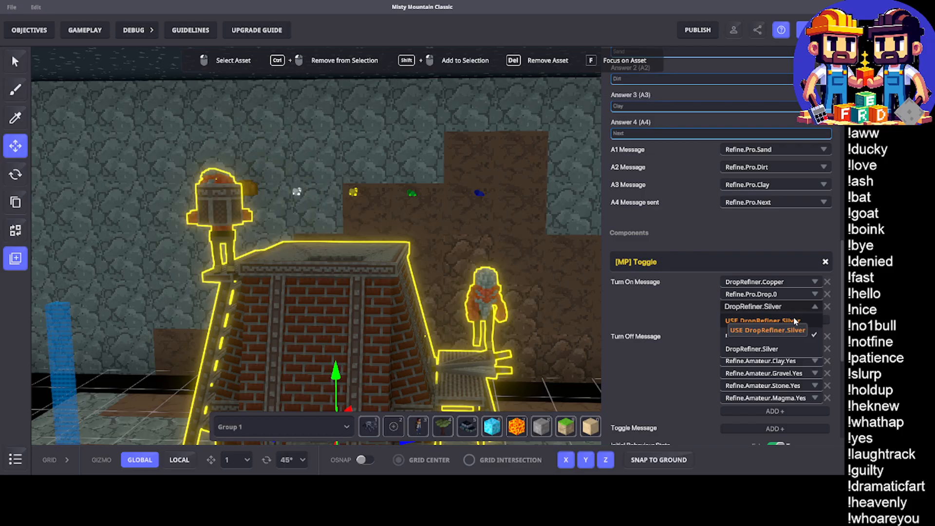
click(795, 321)
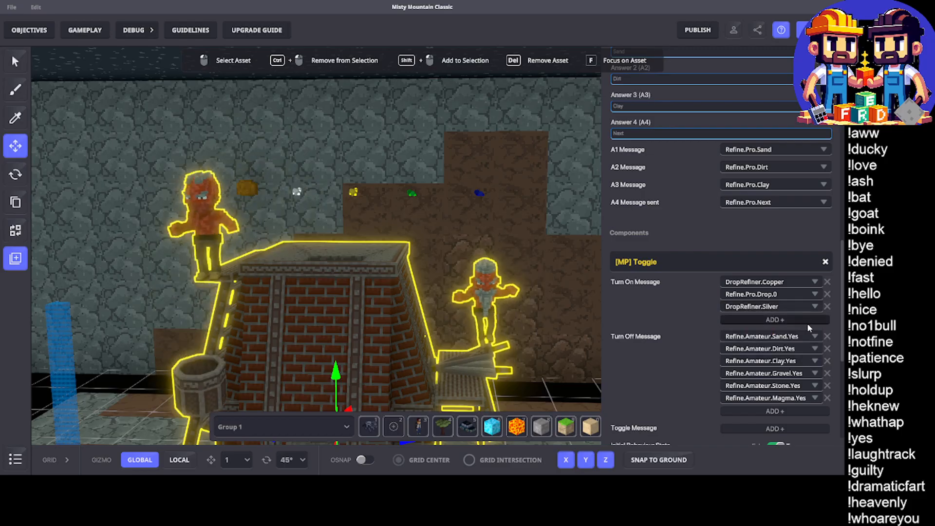
Step: Add the existing messages DropRefiner.Gold and DropRefiner.Emerald to the Toggle component's turn-on messages
click(819, 318)
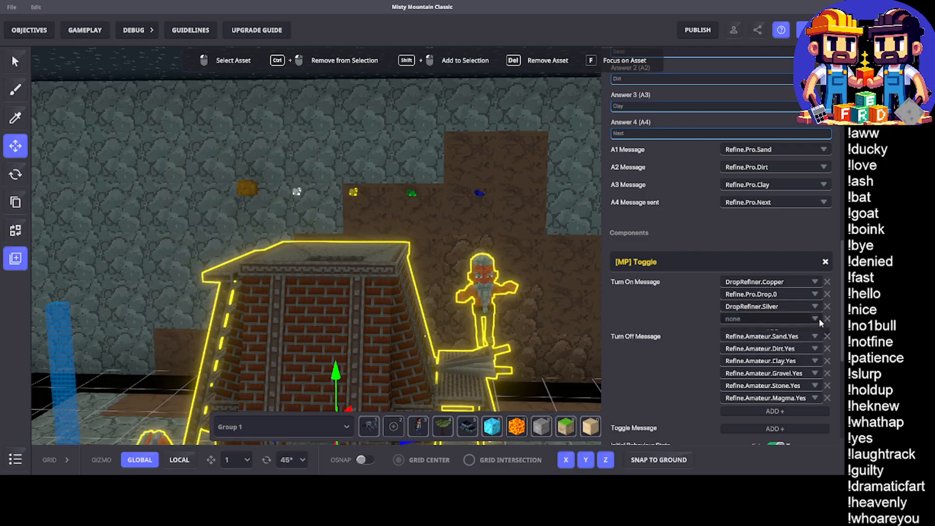
click(773, 320)
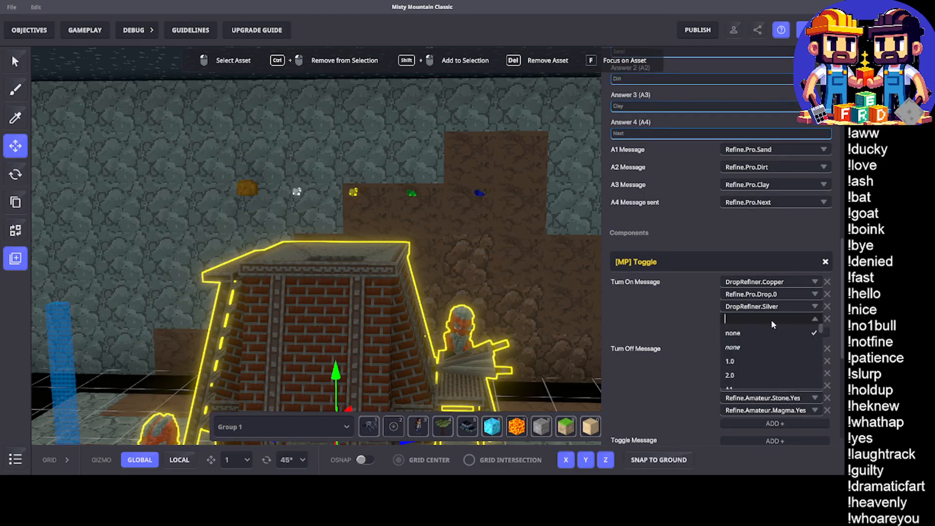
text(droprefiner.g)
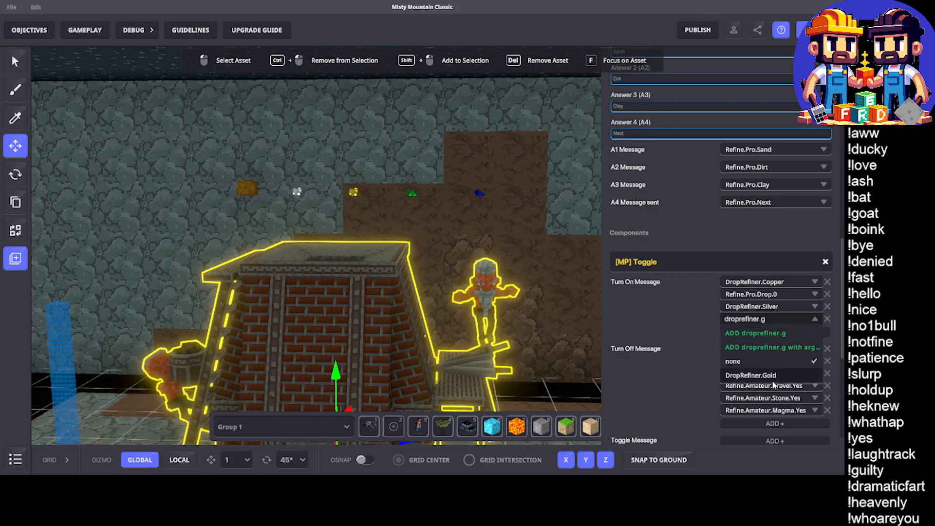
click(761, 375)
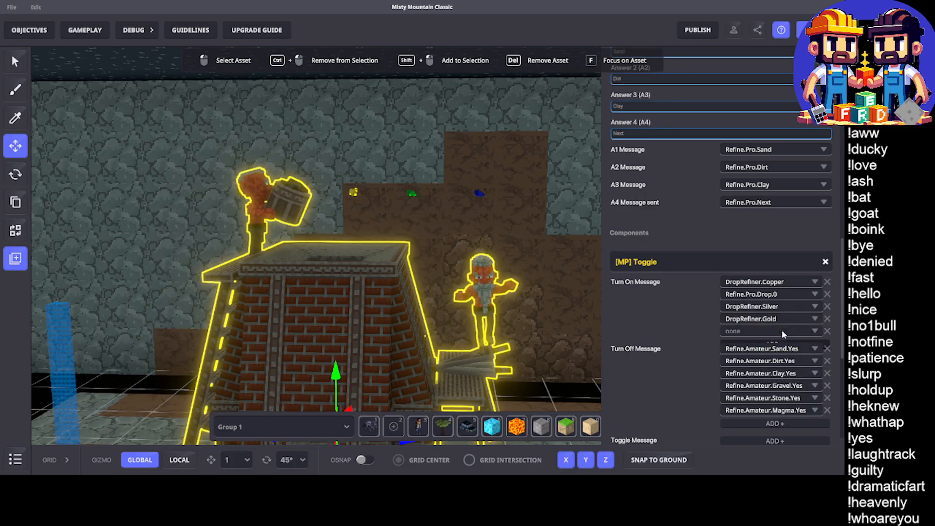
click(774, 333)
click(781, 331)
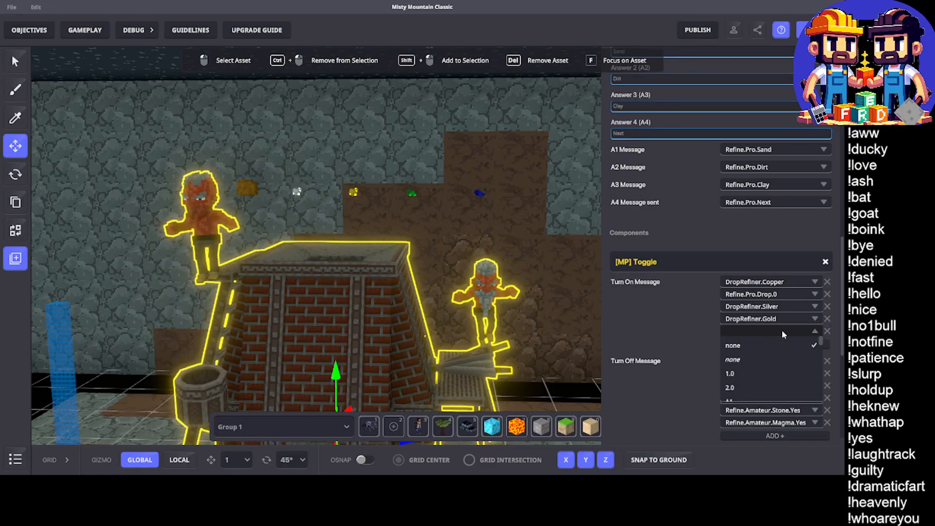
text(droprefiner.e)
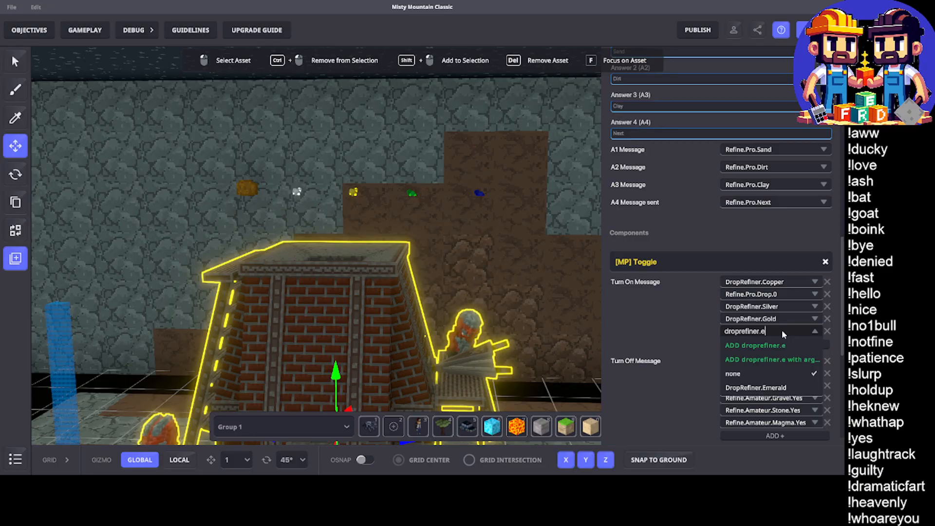
click(743, 386)
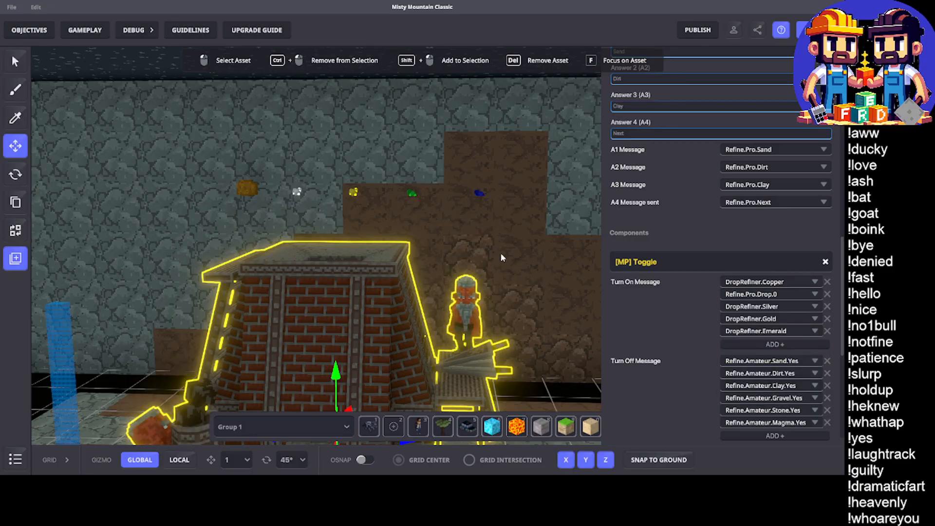
Step: Add the existing message DropRefiner.Sapphire to the Toggle component's turn-on messages
click(755, 346)
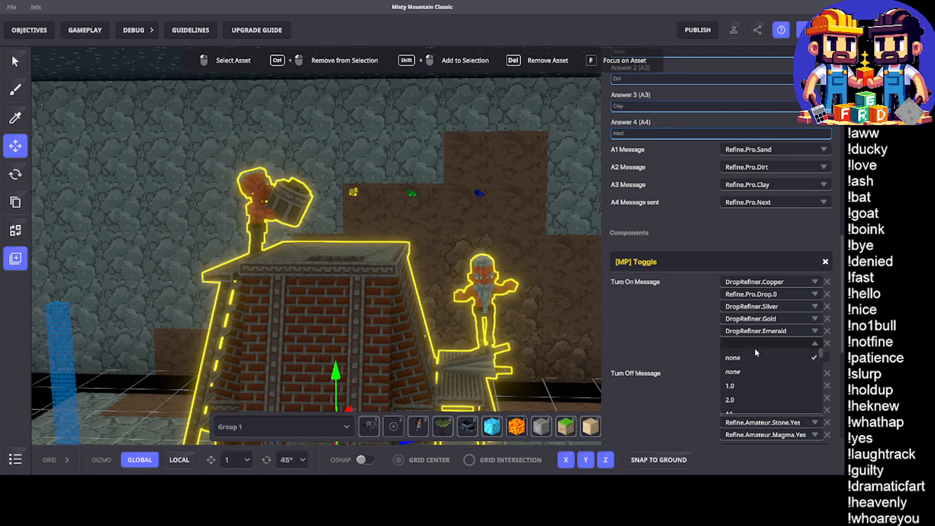
text(drop)
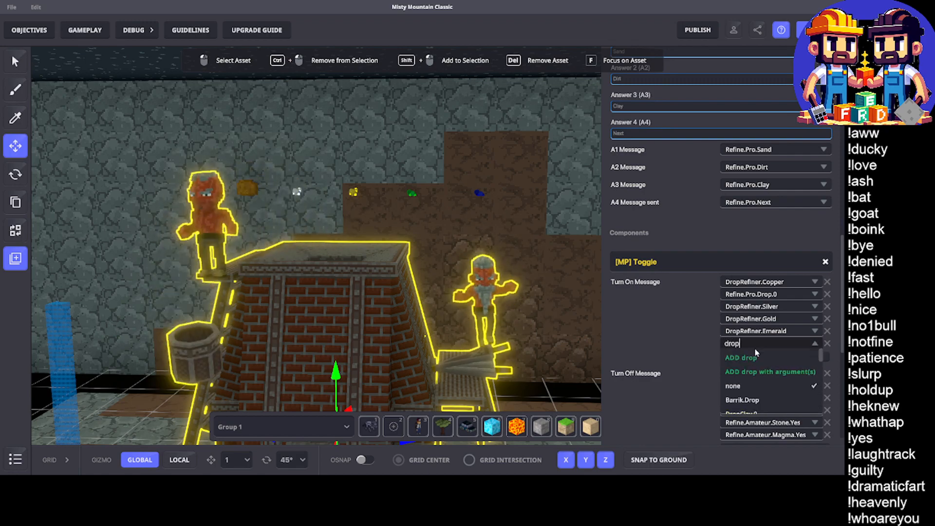
text(refiner.s)
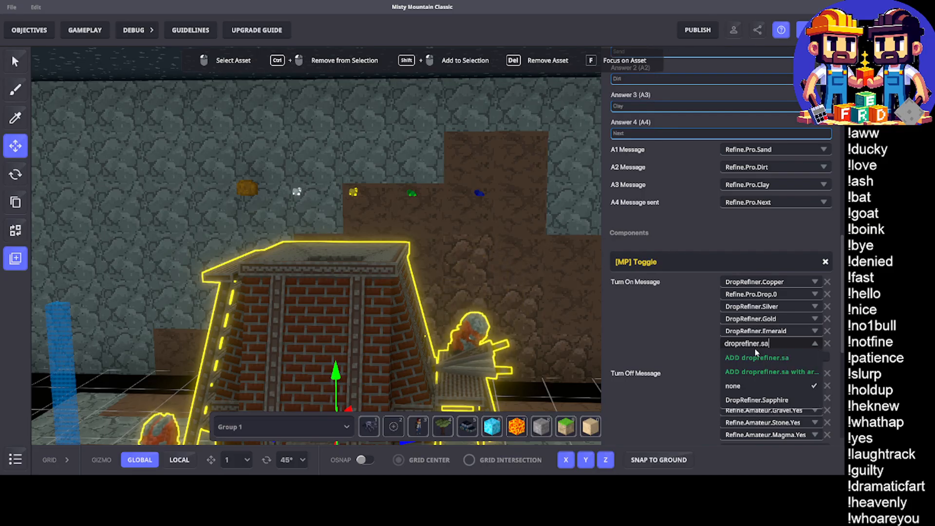
text(a)
click(771, 401)
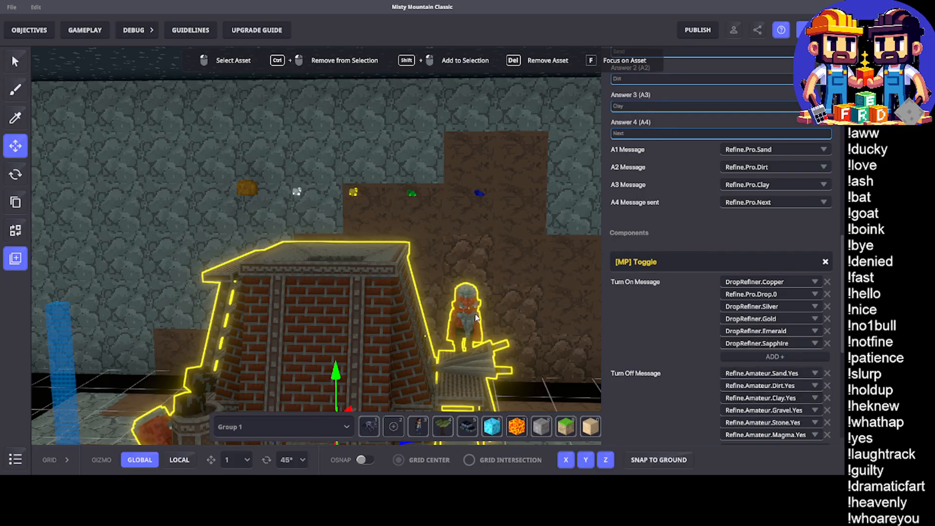
Step: Add the new message Refine.Pro.Sand.Yes to the Toggle component's turn-off messages
scroll(796, 397, down, 1)
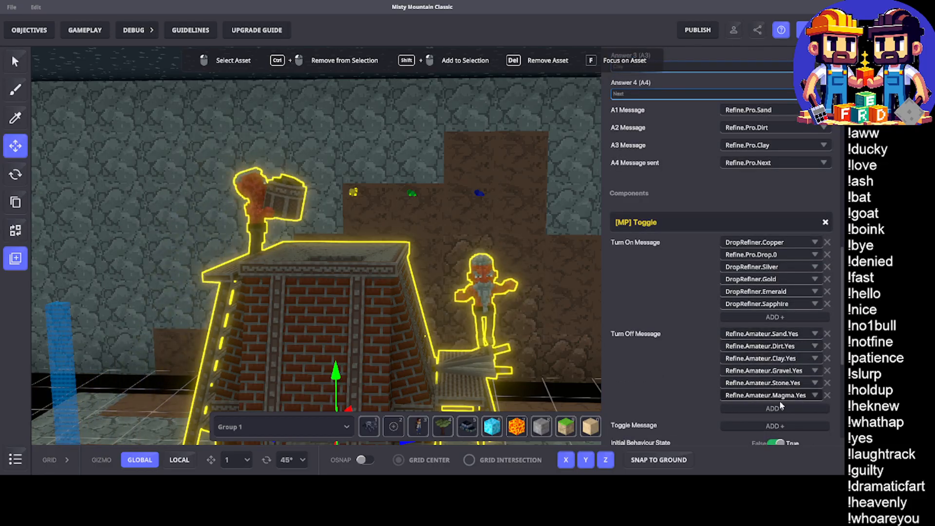
click(764, 408)
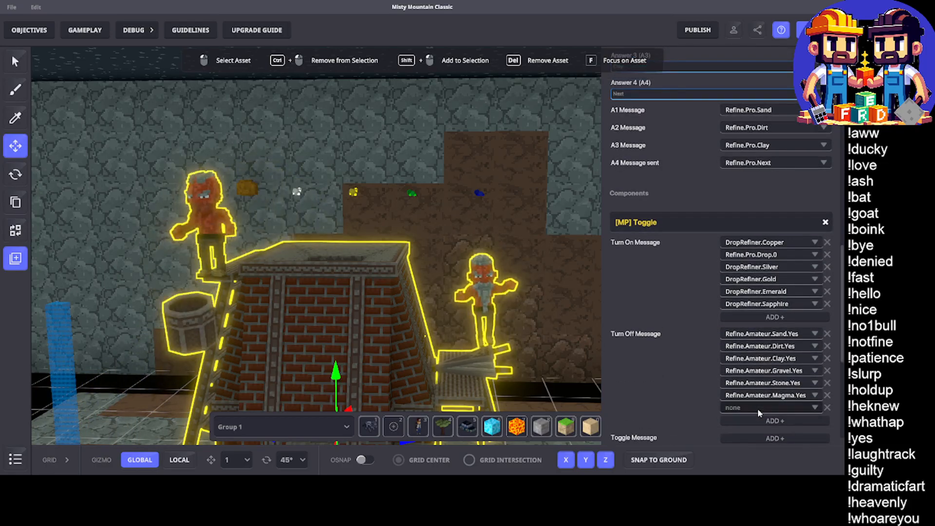
click(758, 410)
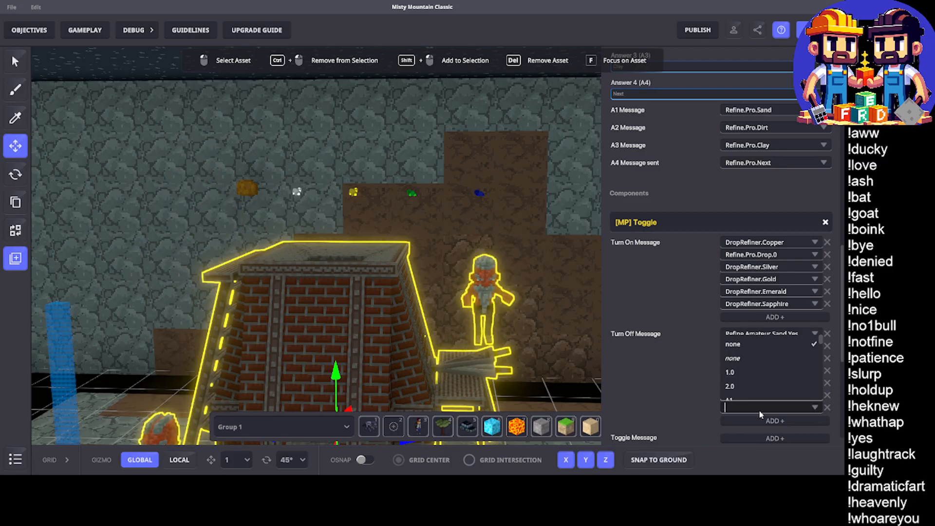
text(Refine.Pro.San)
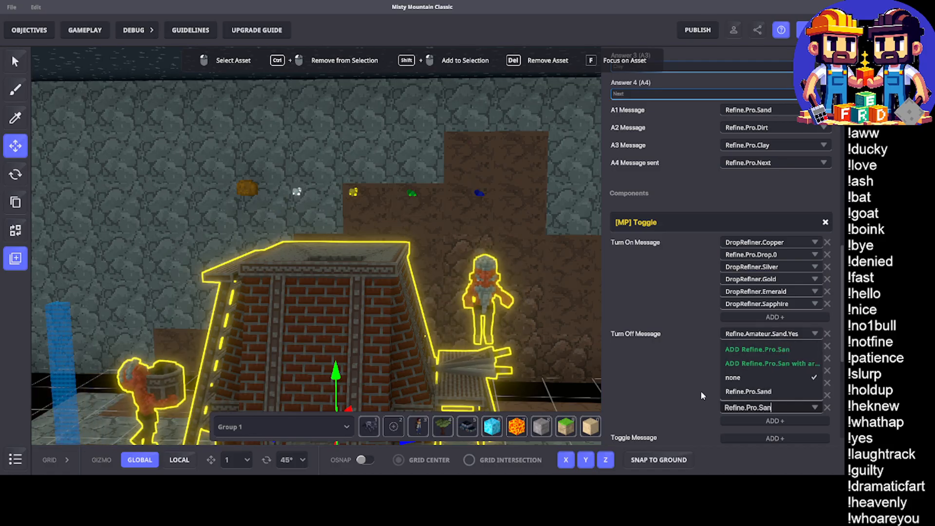
text(d.Yes)
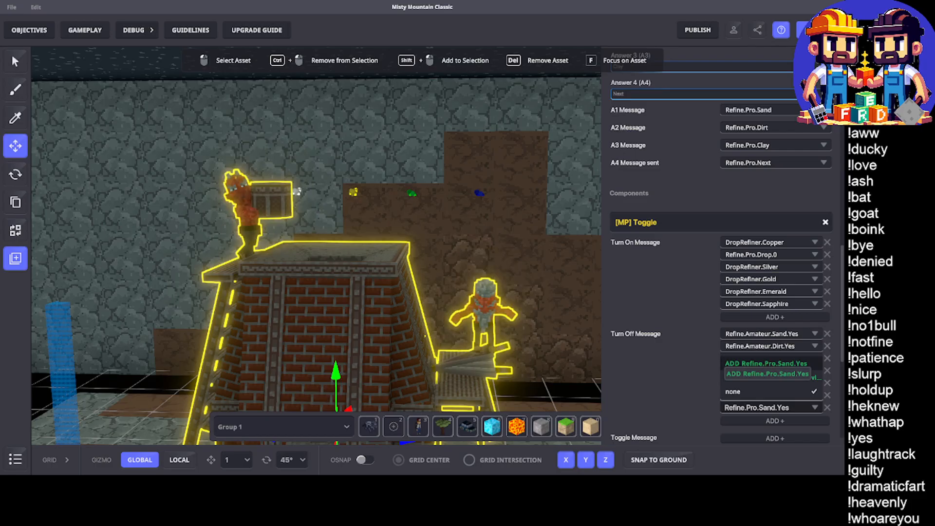
click(767, 373)
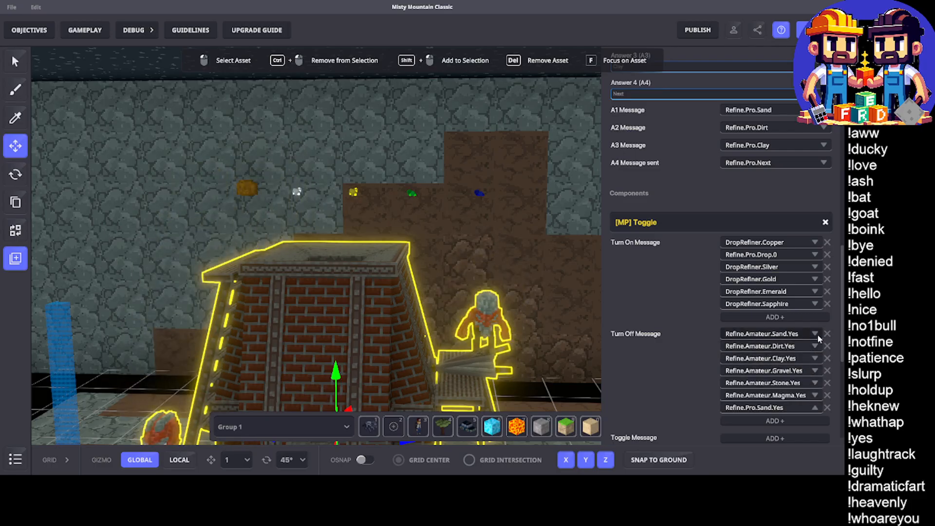
Step: Remove the Refine.Amateur Yes messages for Sand, Dirt, Clay, Gravel, Stone and Magma from the Toggle component's turn-off messages
click(826, 332)
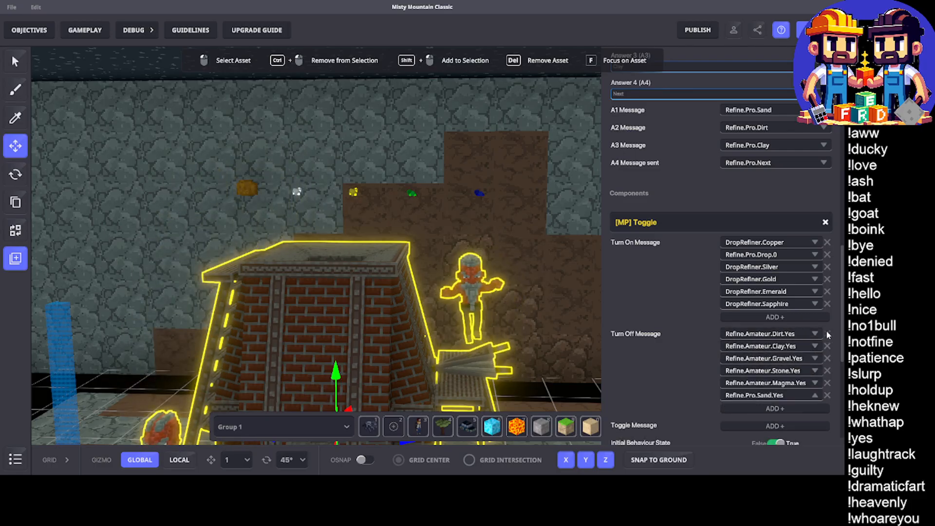
click(827, 333)
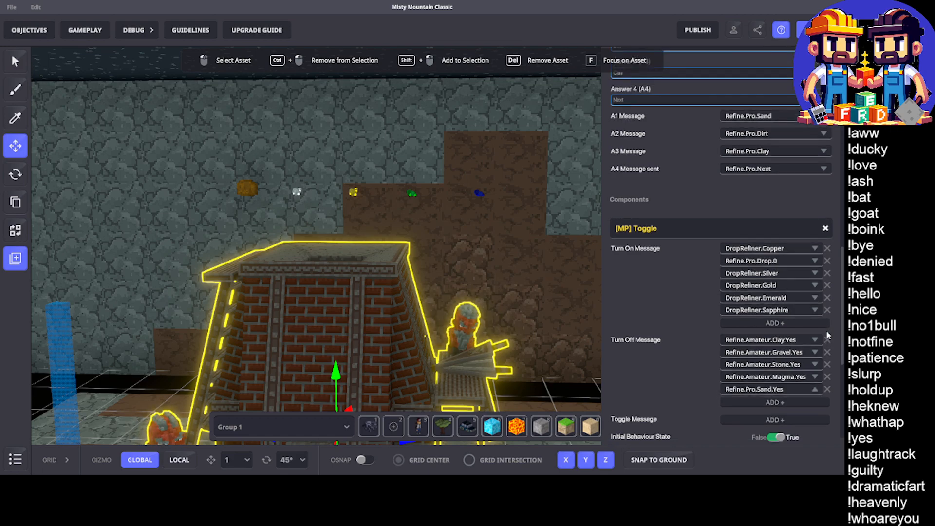
click(827, 332)
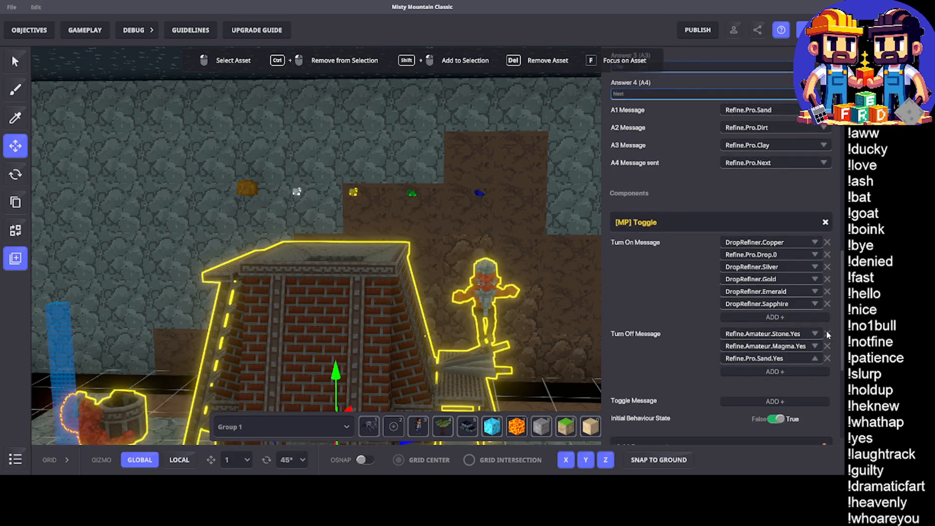
click(827, 339)
click(827, 333)
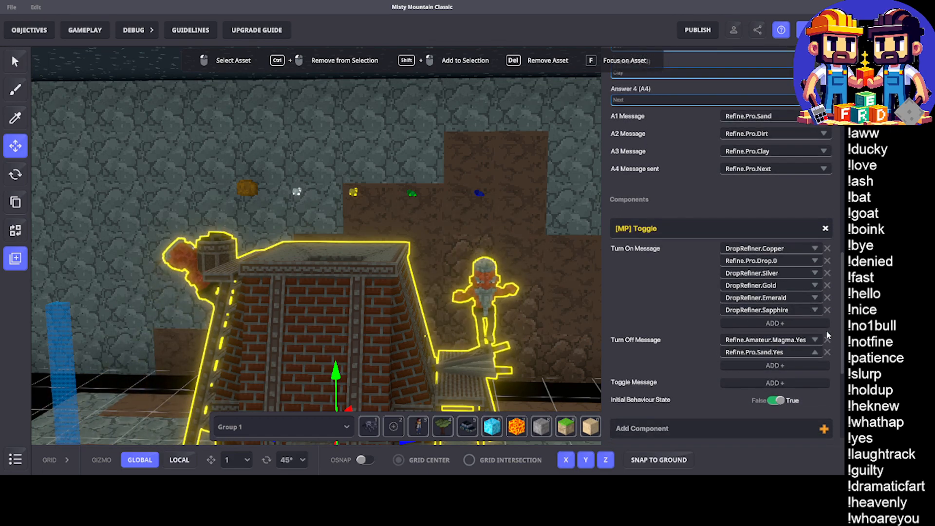
click(828, 336)
Step: Add the new message Refine.Pro.Dirt.Yes to the Toggle component's turn-off messages
click(735, 353)
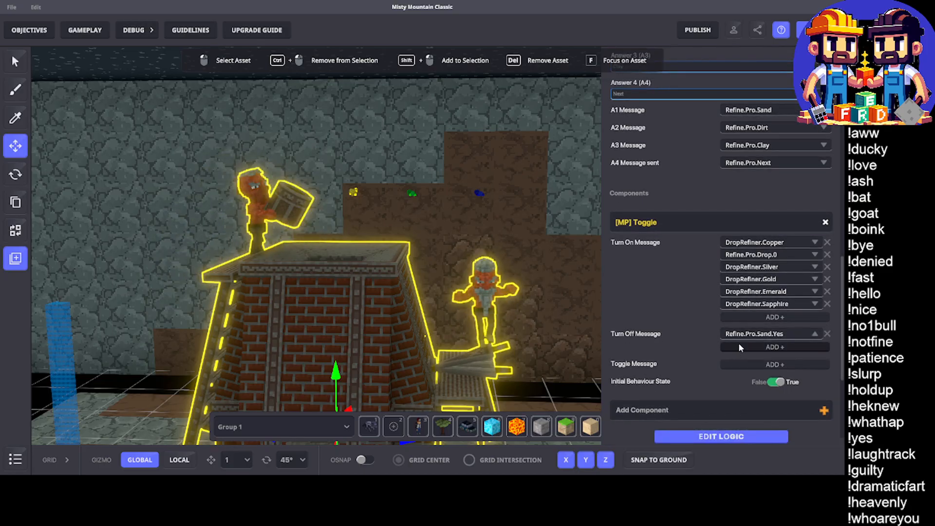
click(739, 346)
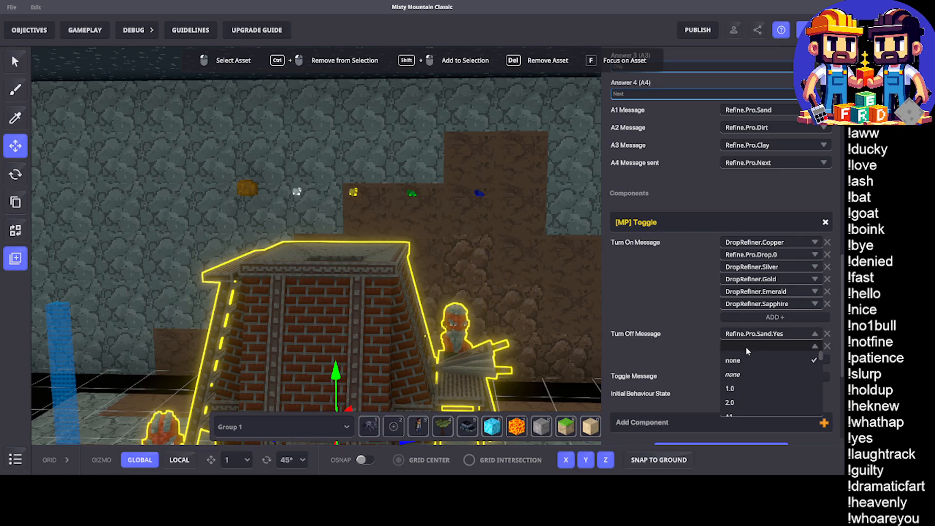
text(Refine.Pro.)
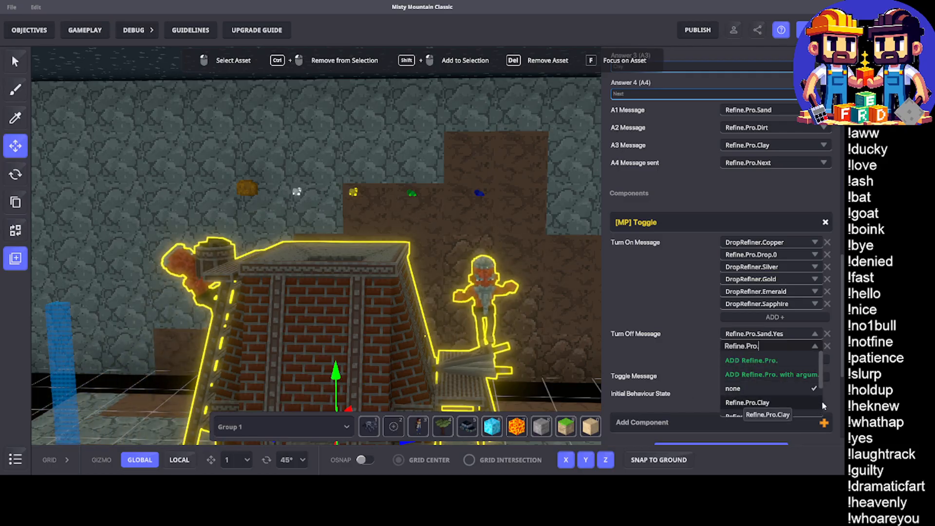
text(Dirt.Y)
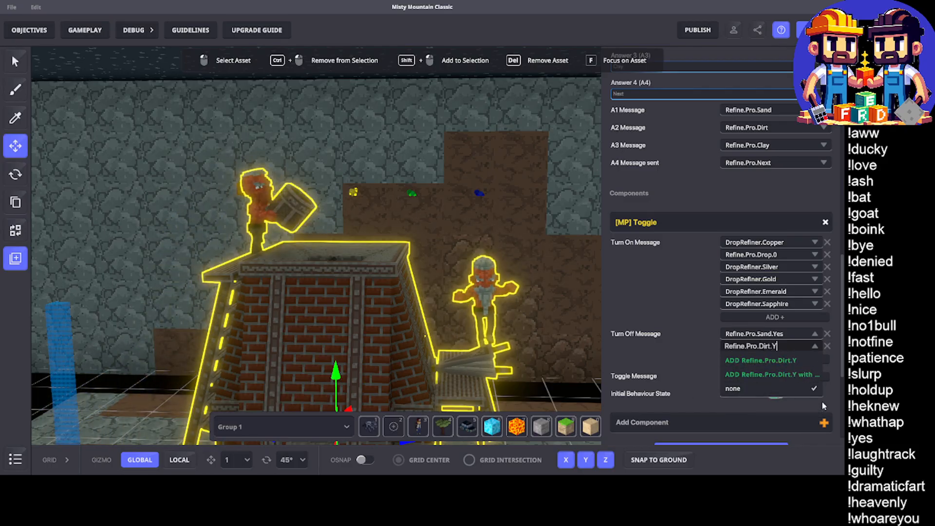
text(es)
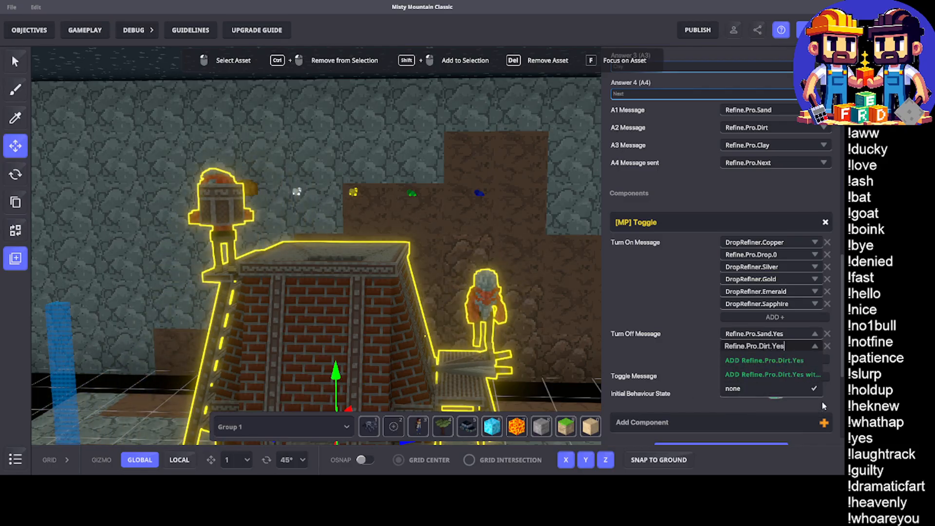
click(788, 360)
Step: Examine the Industrial Refinery's properties and look over the neighbouring machines along the cave wall
scroll(516, 303, down, 1)
middle_drag(515, 302, 403, 263)
scroll(476, 277, down, 5)
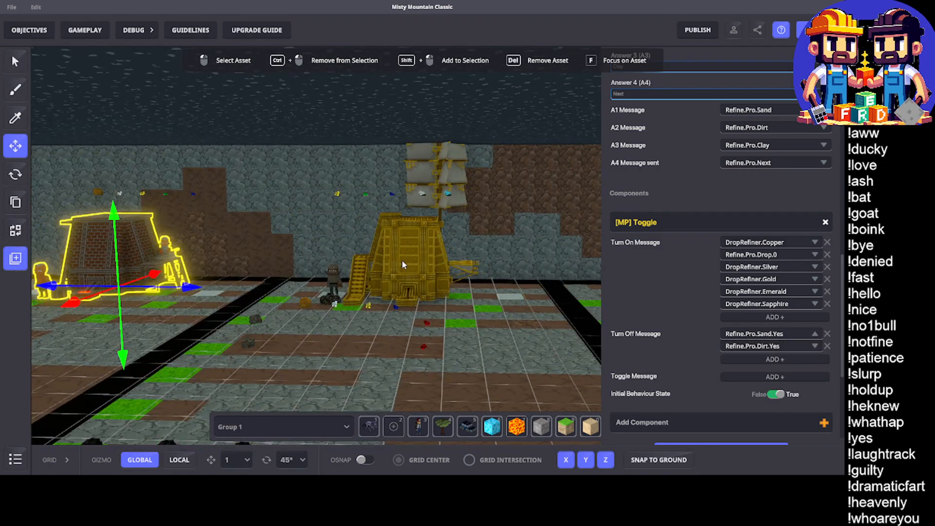
click(403, 261)
scroll(743, 191, up, 5)
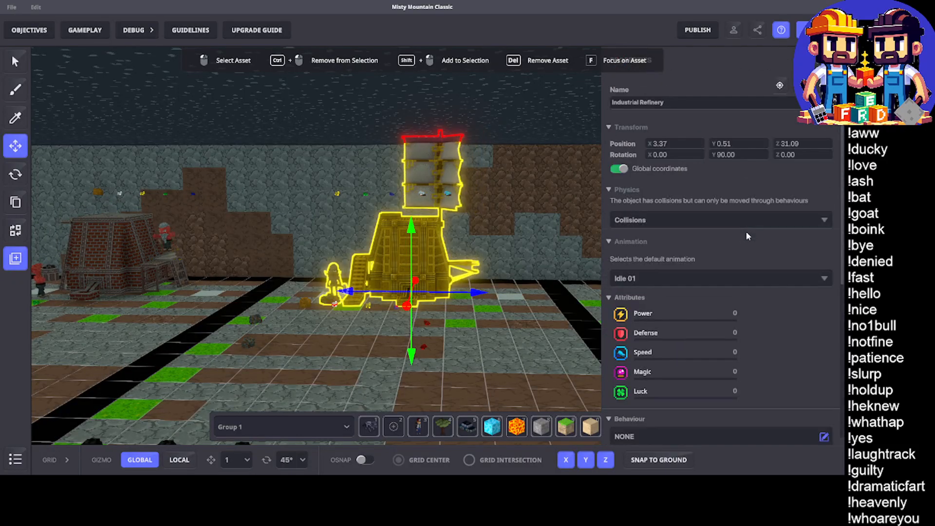
middle_drag(457, 238, 311, 248)
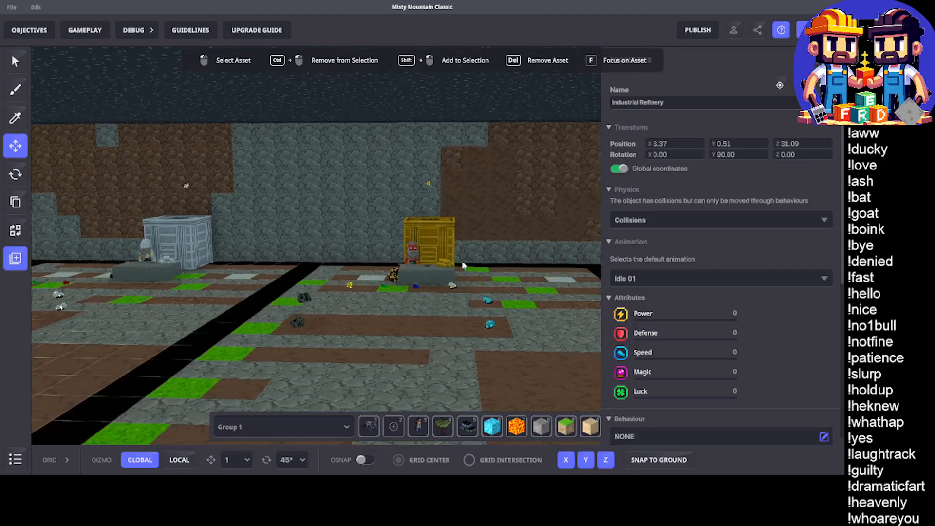
middle_drag(463, 265, 592, 259)
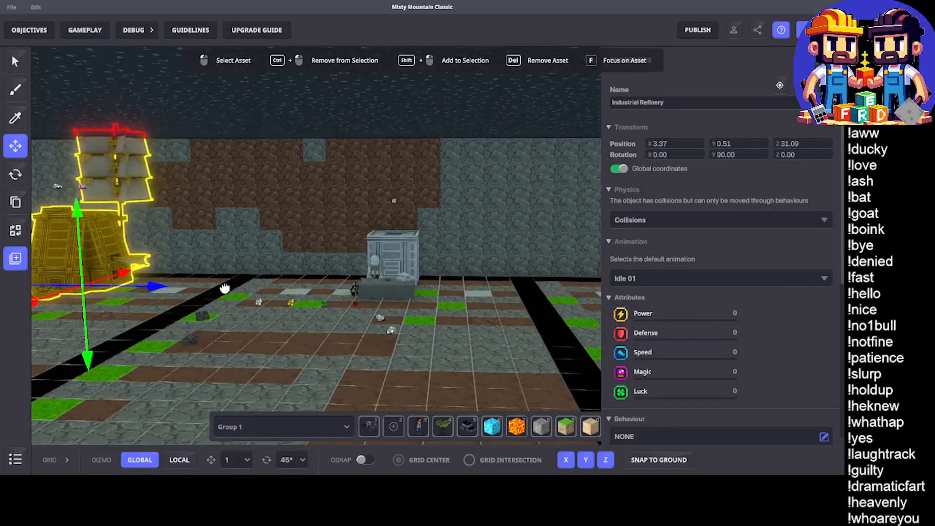
middle_drag(225, 288, 407, 269)
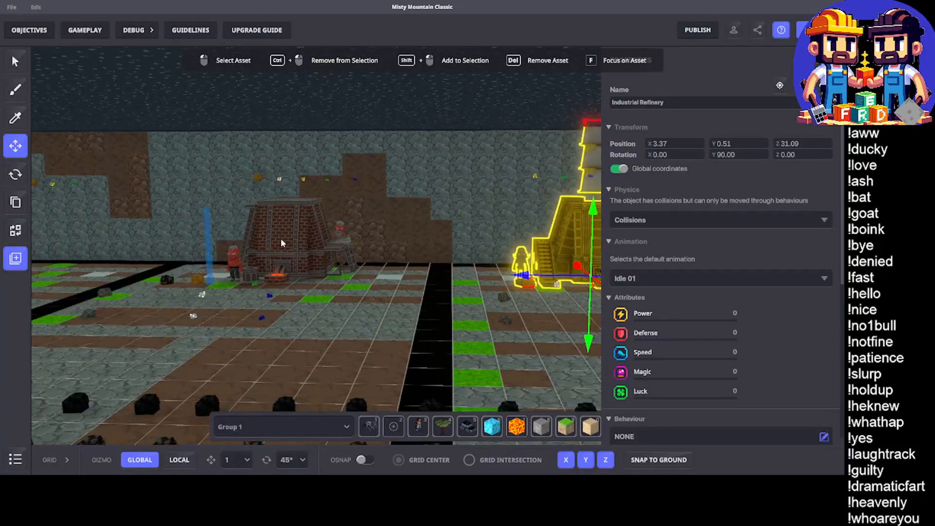
Step: Reselect the Professional Refinery and add the new message Refine.Pro.Clay.Yes to its Toggle component's turn-off messages
click(281, 242)
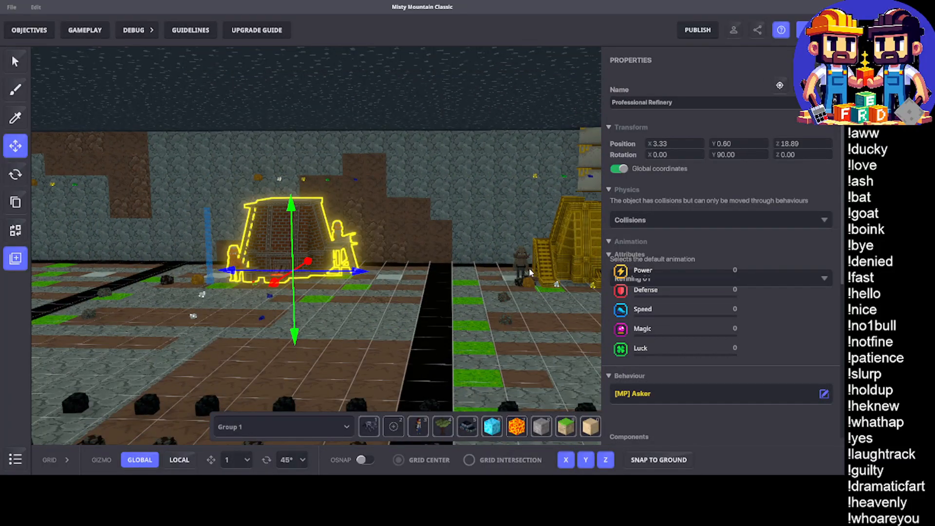
scroll(735, 263, down, 5)
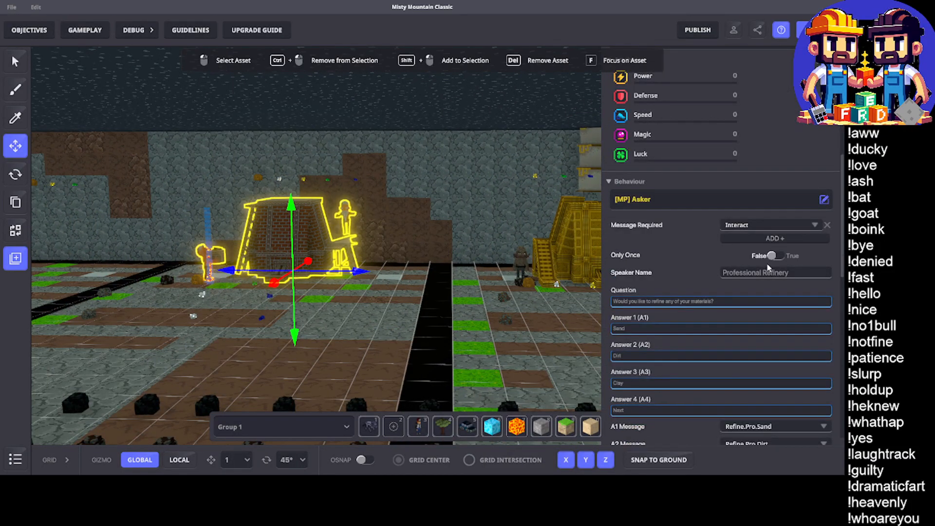
scroll(767, 293, down, 5)
scroll(768, 293, down, 3)
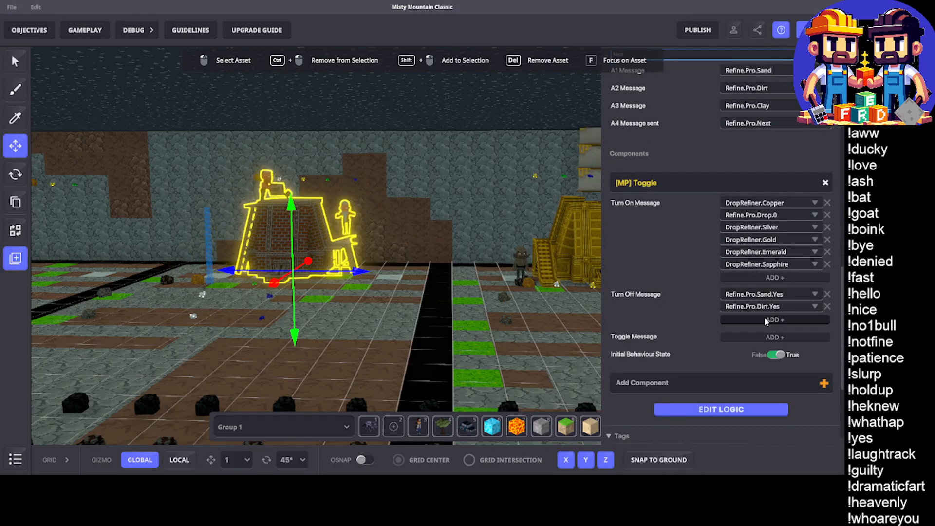
click(765, 317)
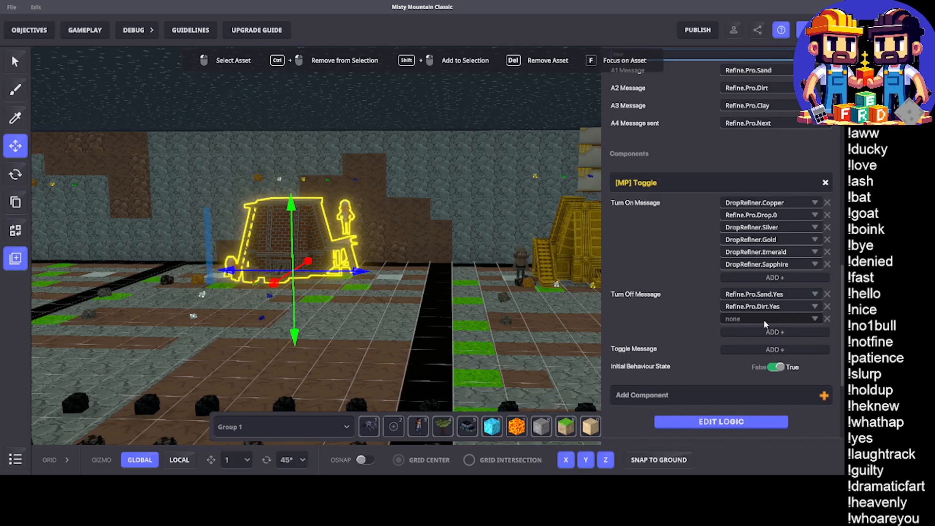
click(764, 319)
text(Refine.Pro.)
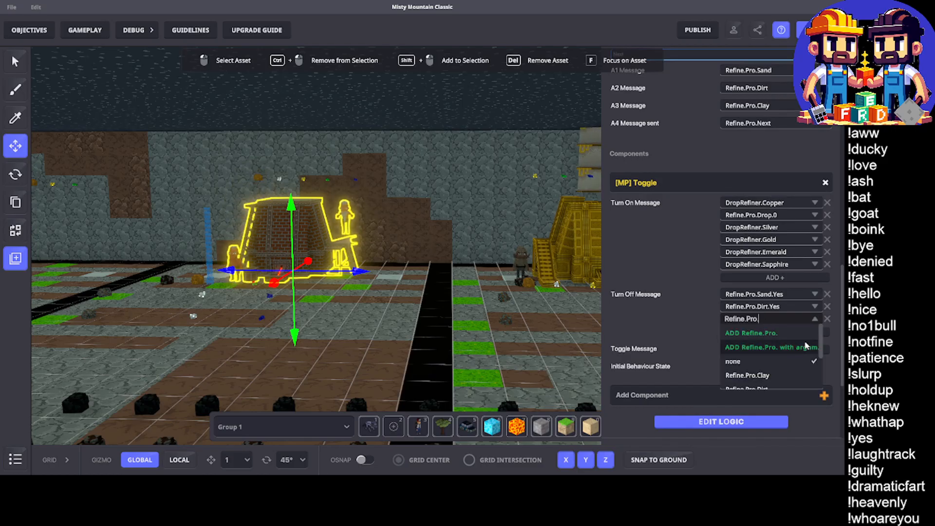
text(C)
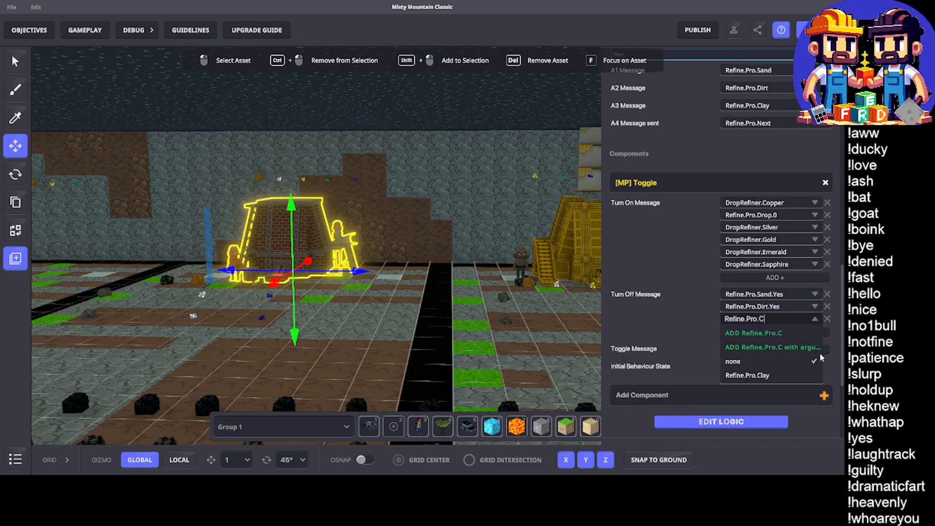
text(lay.Yes)
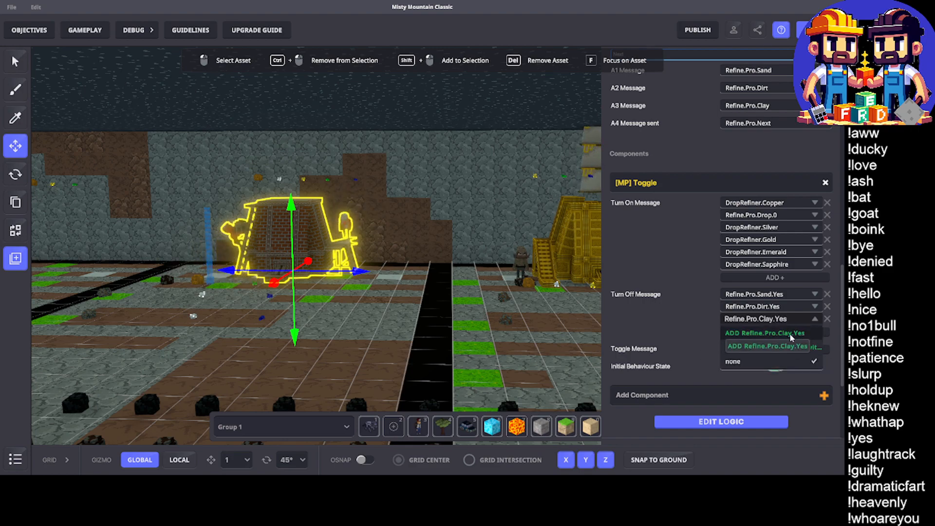
click(763, 347)
Step: Add the new message Refine.Pro.Gravel.Yes to the Toggle component's turn-off messages
click(751, 332)
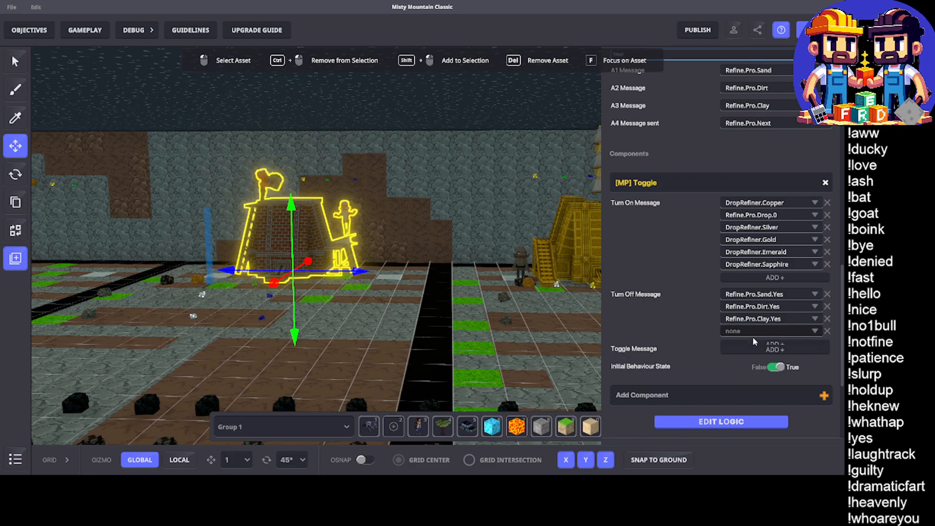
click(752, 332)
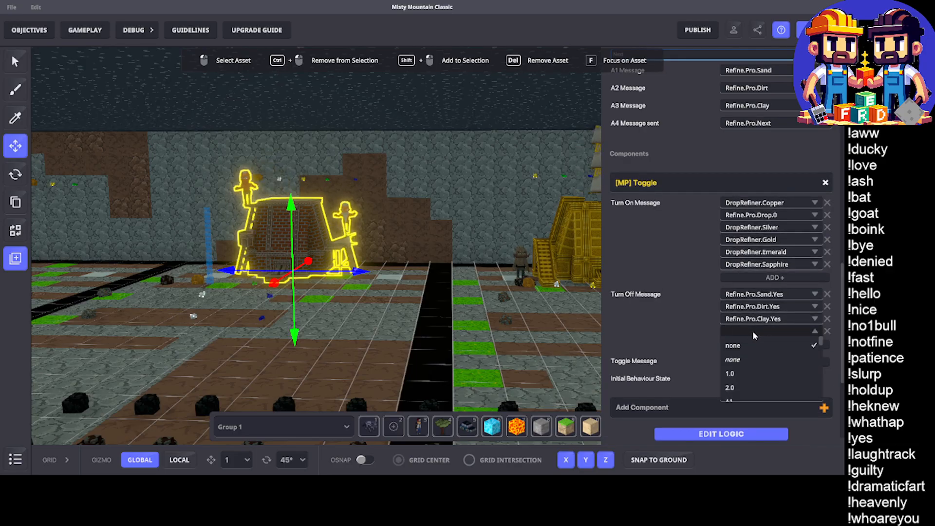
text(Refine.Pro.)
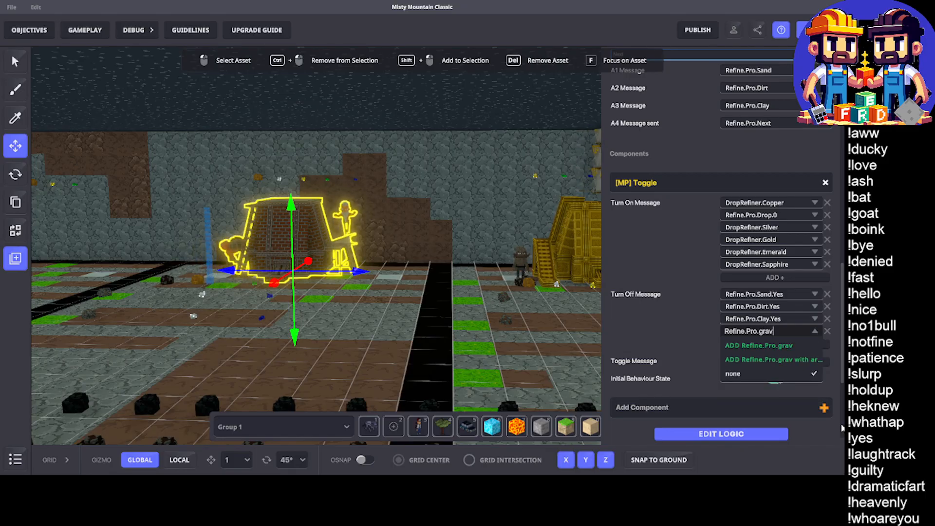
key(BackSpace)
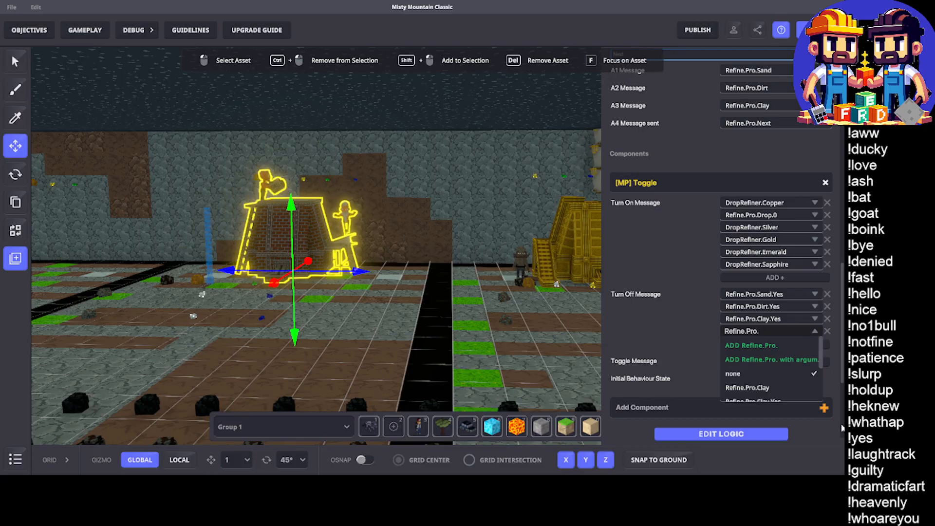
text(Gravel.Yes)
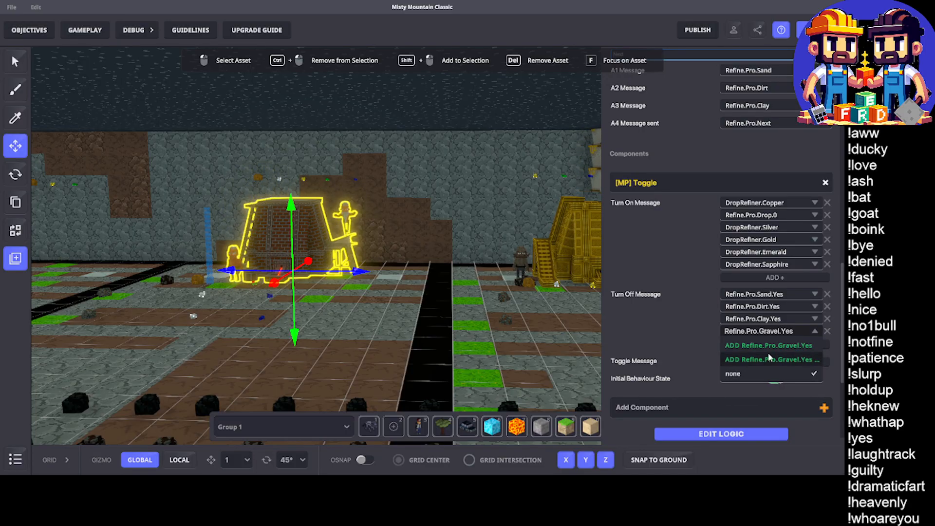
click(793, 361)
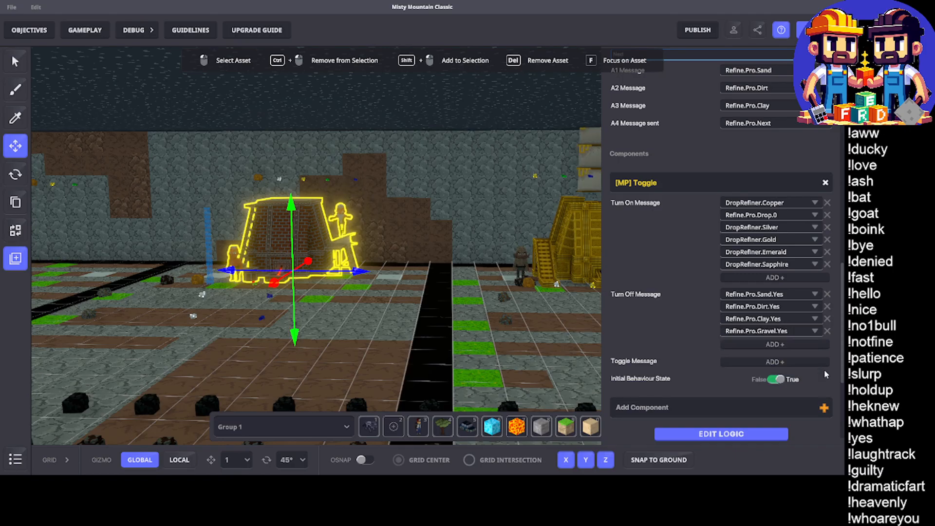
Step: Add the new message Refine.Pro.Stone.Yes to the Toggle component's turn-off messages
click(780, 344)
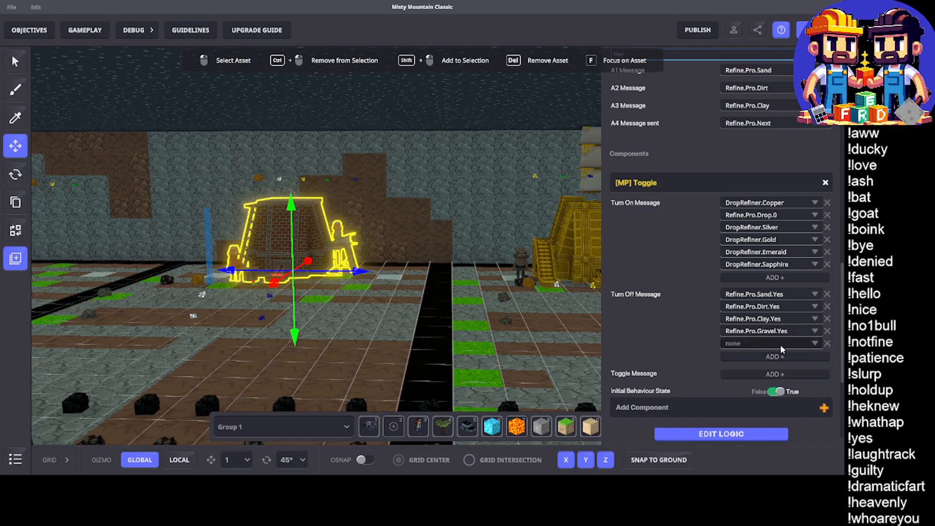
click(752, 343)
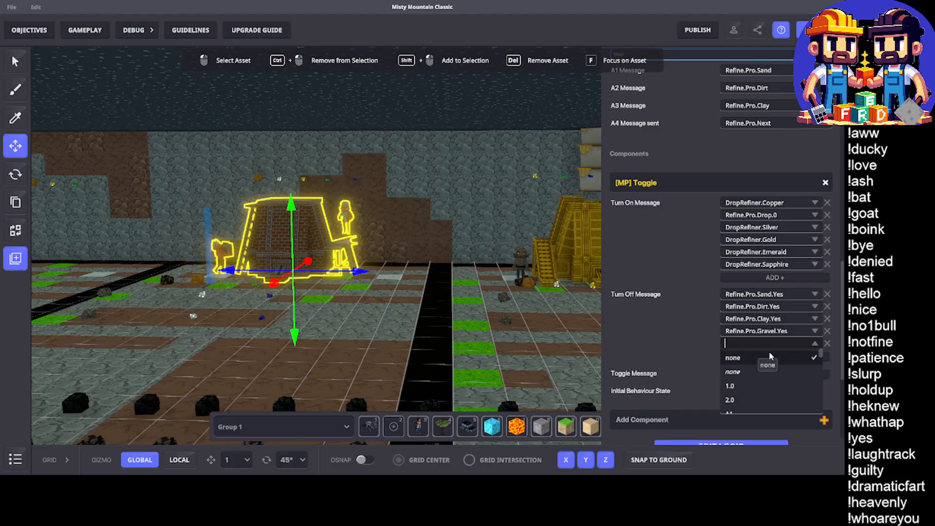
text(Refine.Pro.)
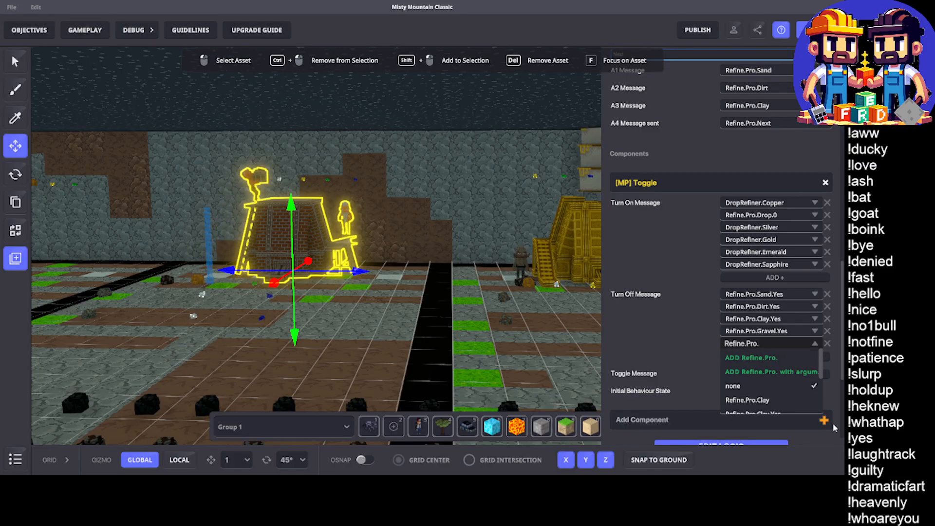
text(Stone)
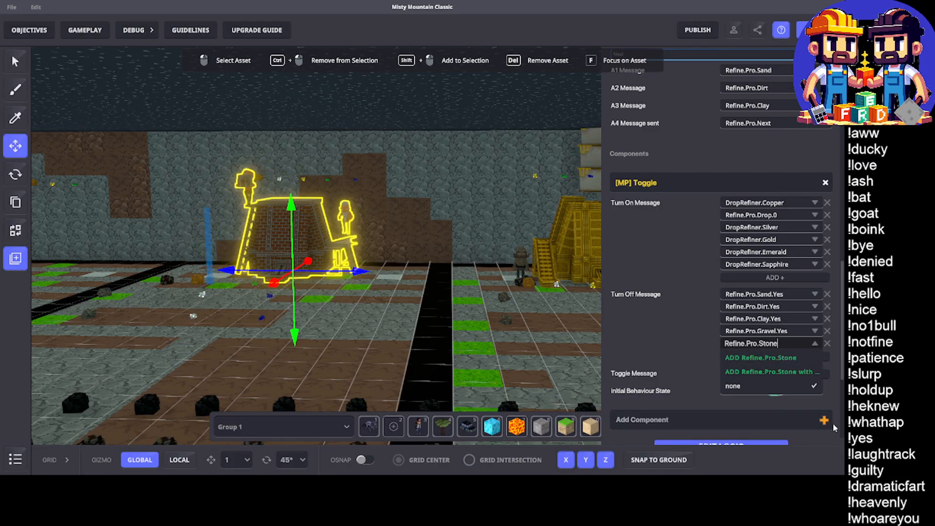
text(.Yes)
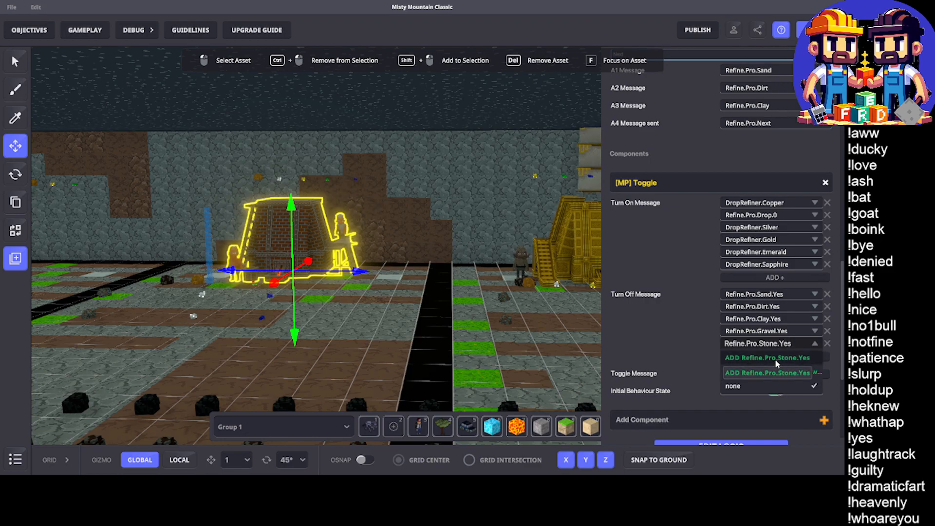
click(775, 359)
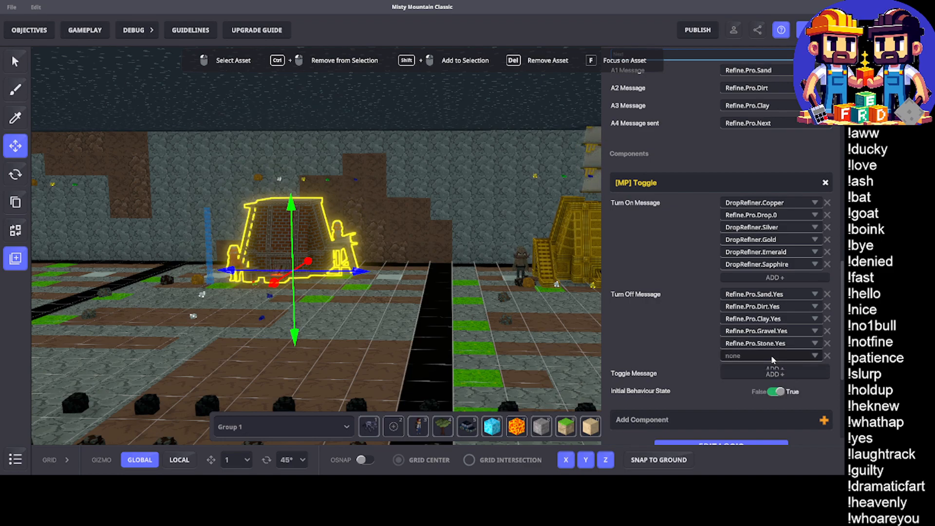
Step: Add the new message Refine.Pro.Magma.Yes to the Toggle component's turn-off messages, followed by one empty message entry
click(744, 356)
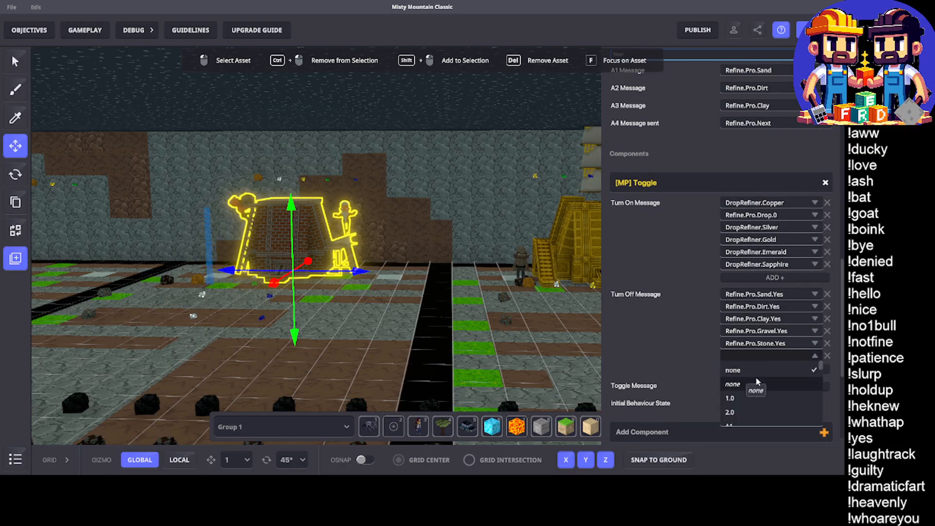
text(Refine.Pr)
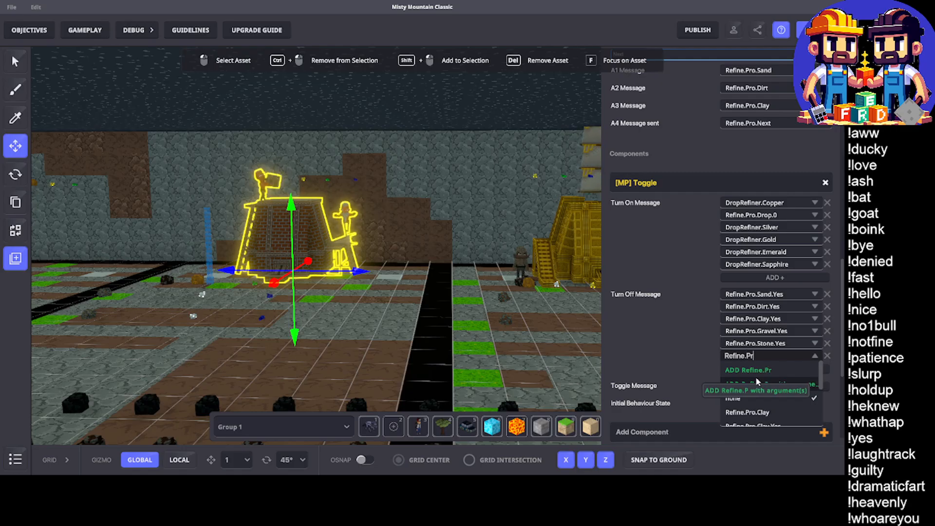
text(o.Magm)
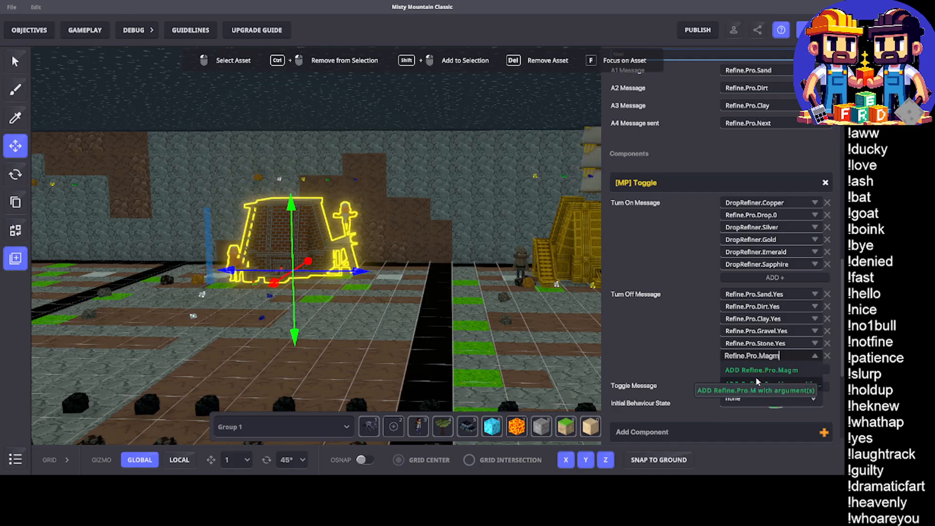
text(a.Yes)
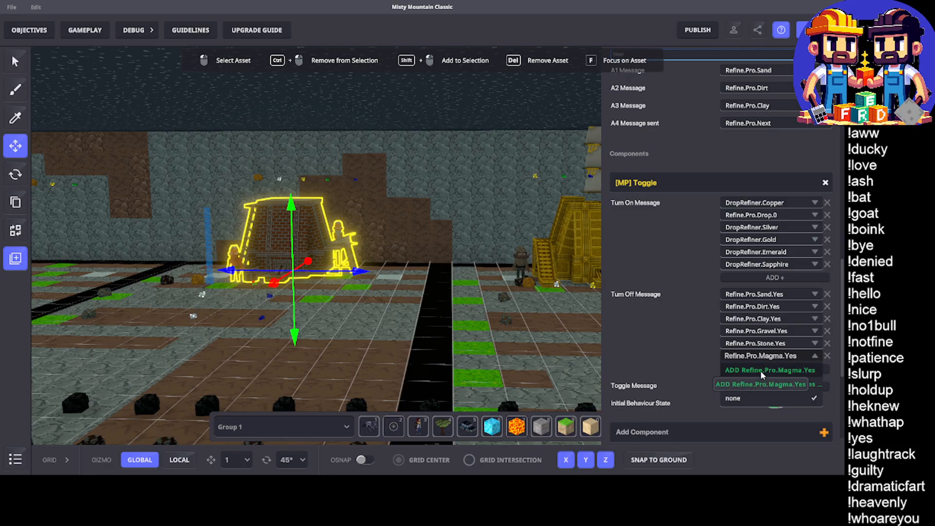
click(761, 371)
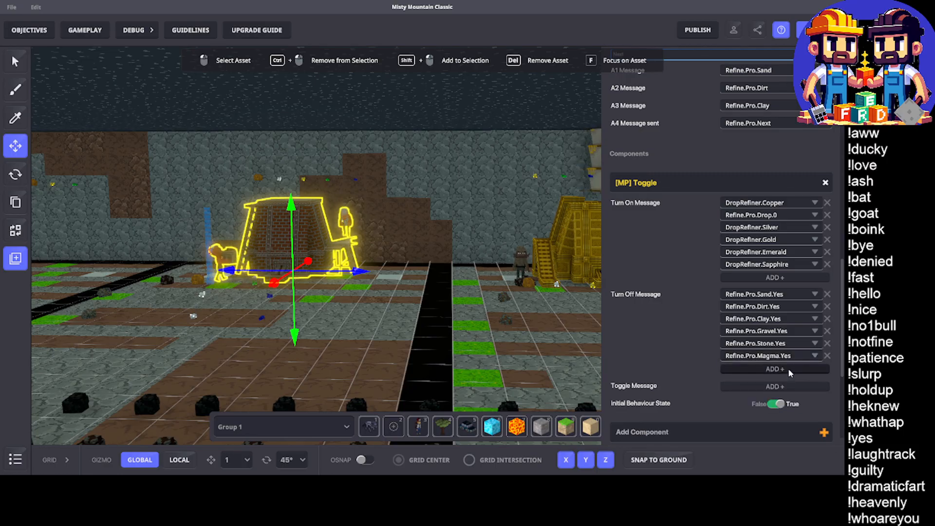
click(789, 368)
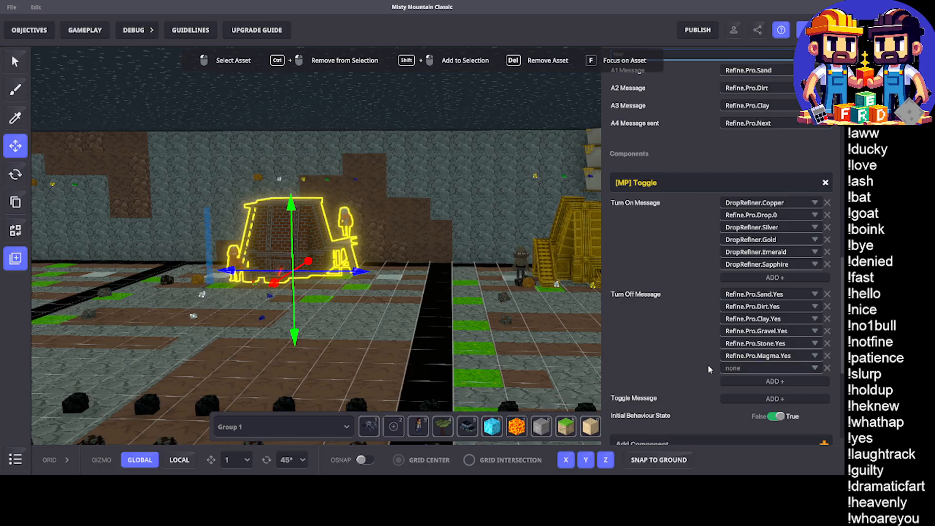
Step: Remove the empty entry from the Professional Refinery's Toggle turn-off messages
click(828, 368)
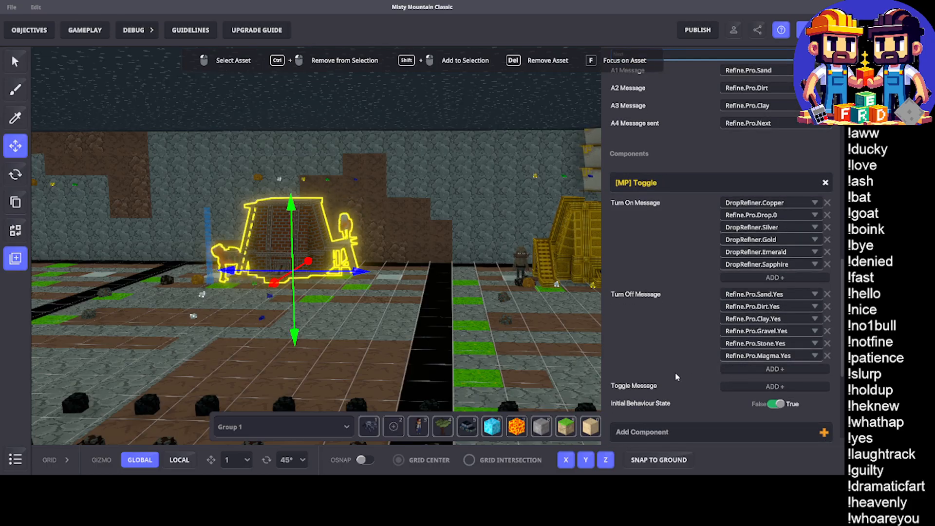
Step: Select the Amateur Refinery in the forest and examine its Toggle component's turn-on and turn-off messages
middle_drag(401, 314, 459, 299)
scroll(402, 323, down, 8)
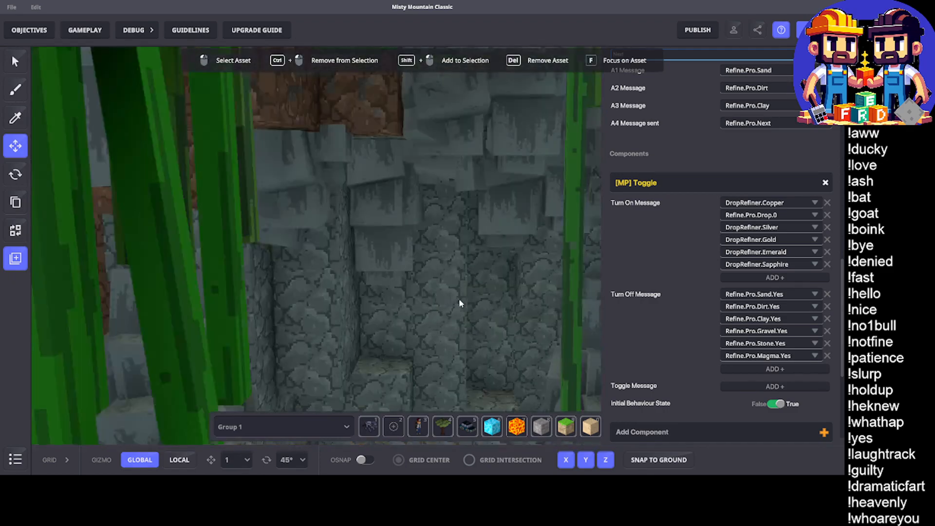
scroll(414, 290, up, 4)
scroll(386, 282, down, 8)
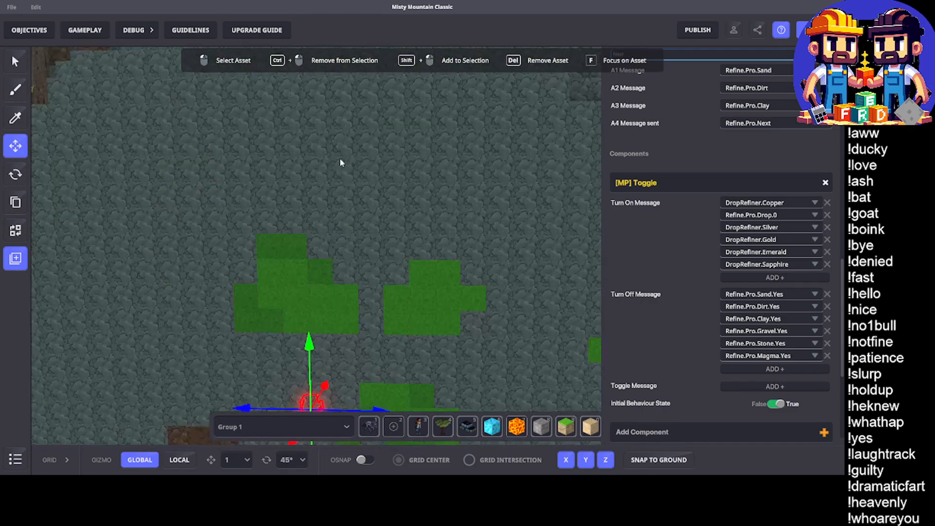
middle_drag(340, 159, 348, 297)
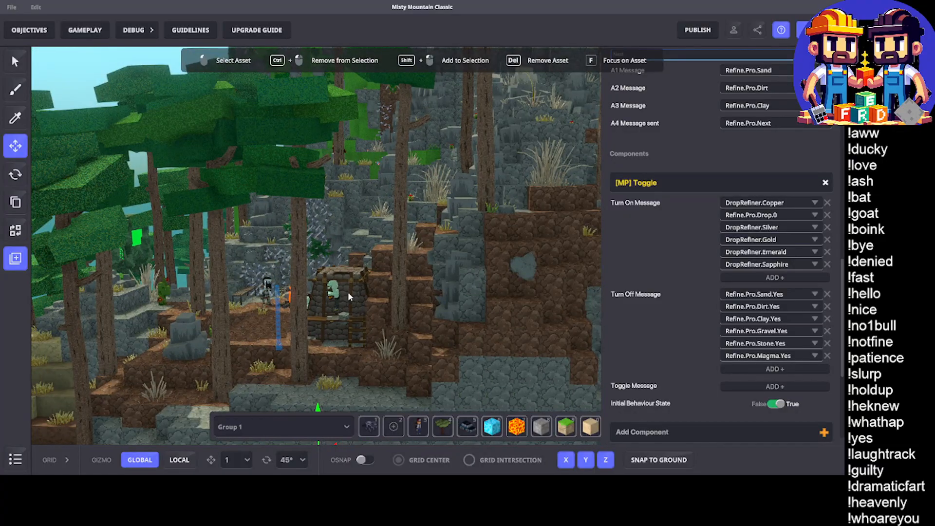
click(349, 294)
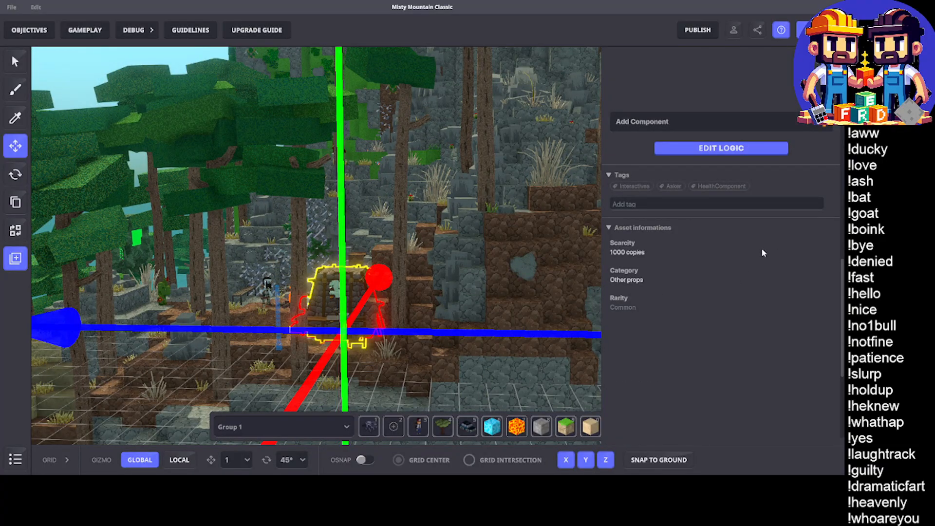
scroll(771, 291, down, 4)
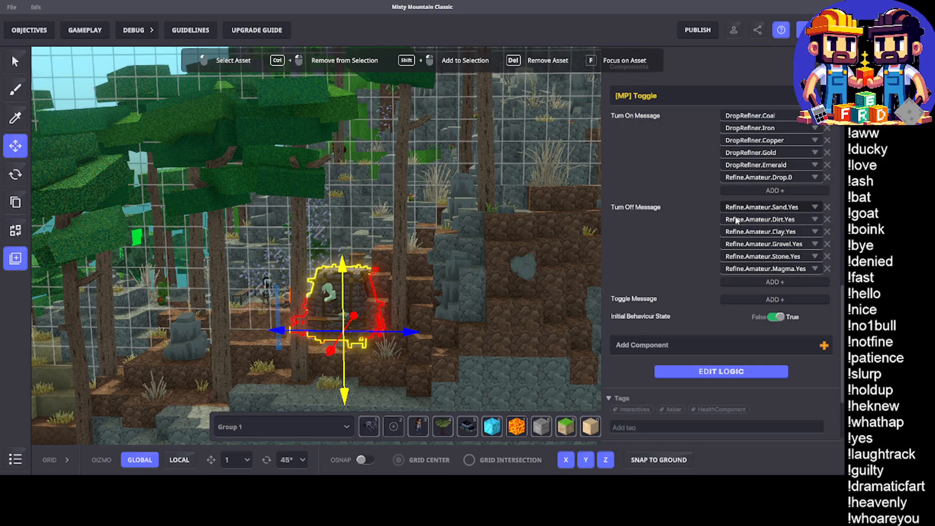
Step: Select the blue Asker pole beside the brick Professional Refinery and set its speaker name to Amateur Professional
middle_drag(489, 345, 507, 211)
scroll(475, 287, up, 6)
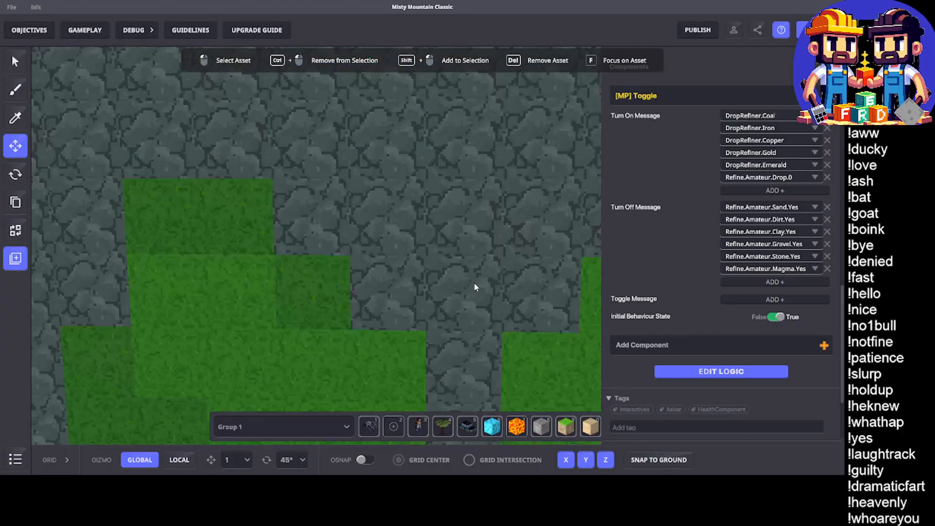
middle_drag(474, 286, 452, 156)
key(w)
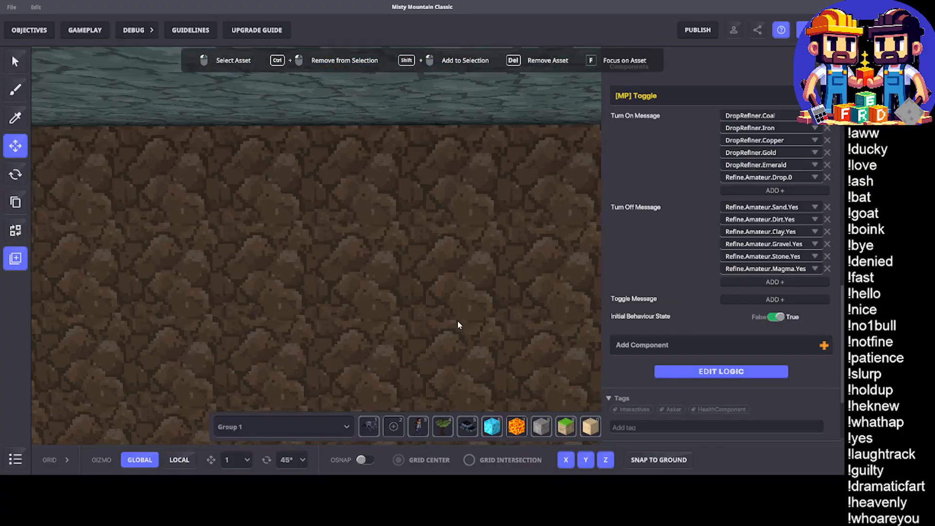
key(s)
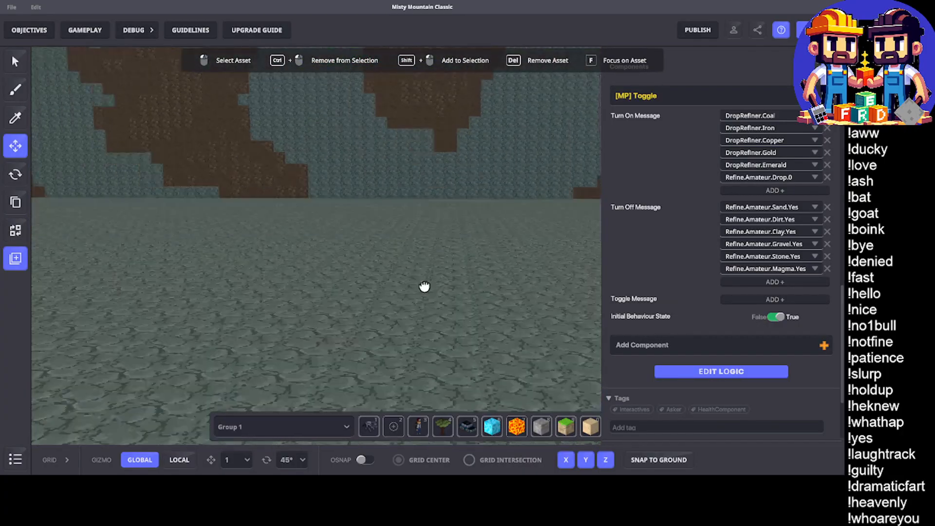
key(w)
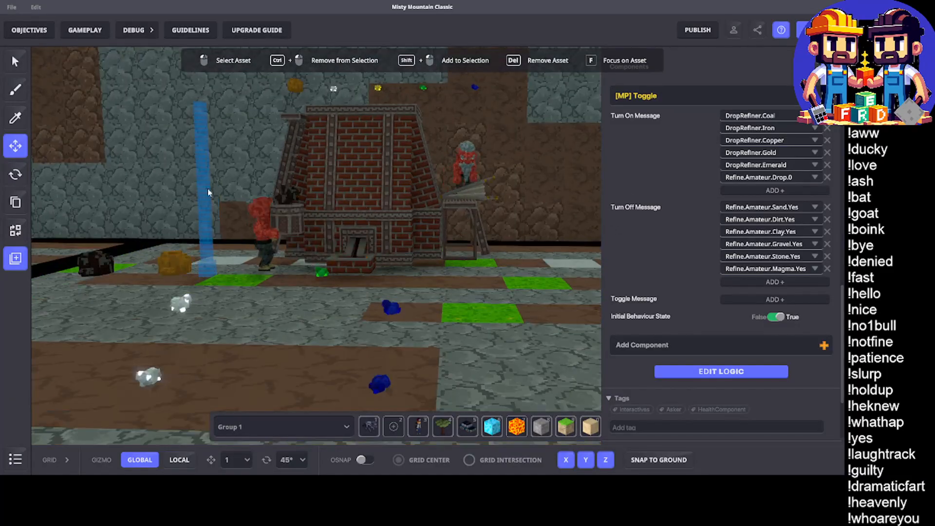
click(204, 174)
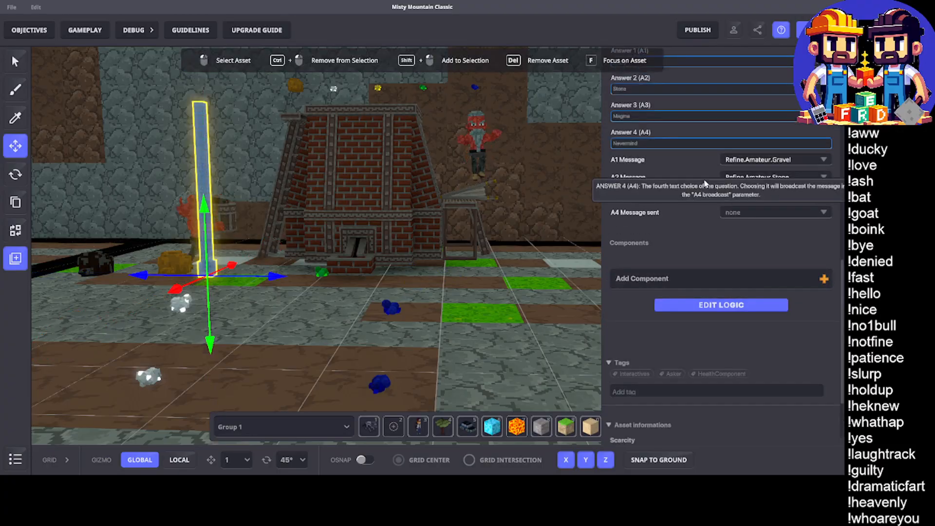
scroll(745, 241, up, 5)
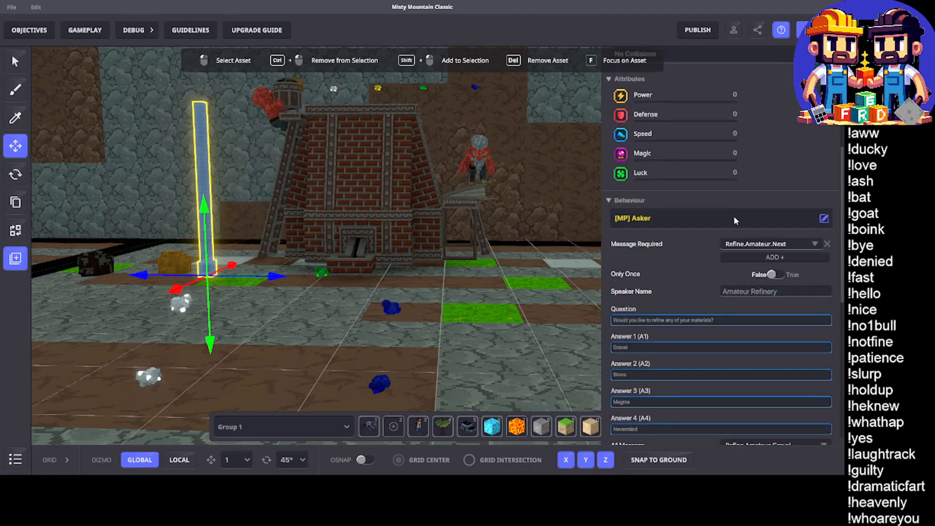
scroll(721, 195, up, 4)
scroll(681, 190, down, 4)
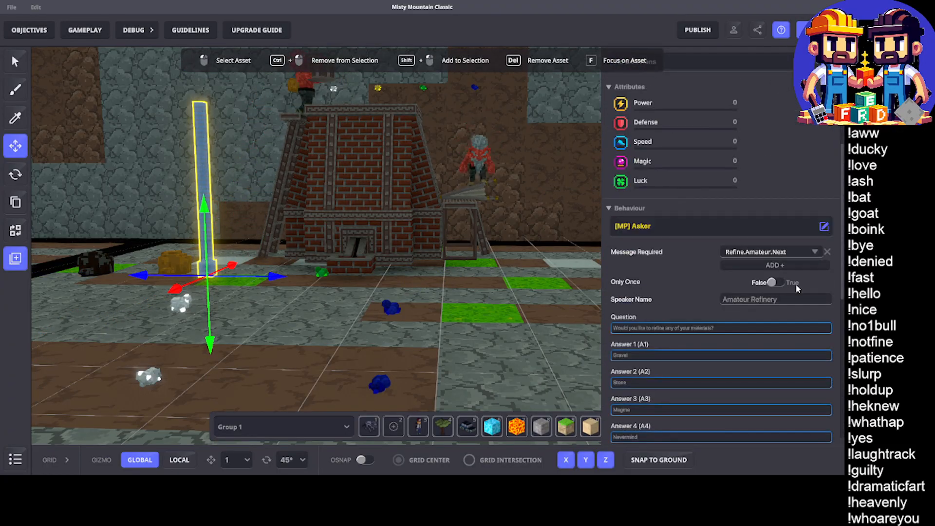
scroll(782, 276, down, 3)
click(761, 223)
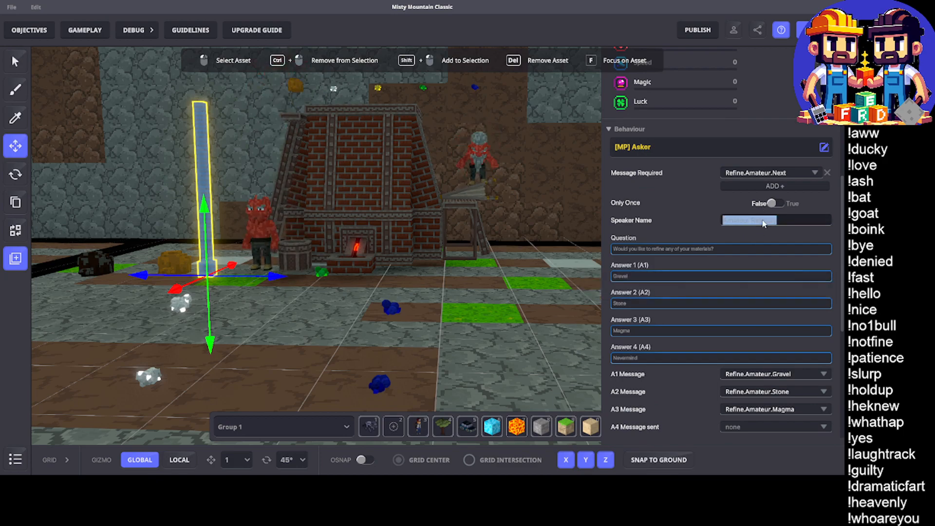
double_click(763, 222)
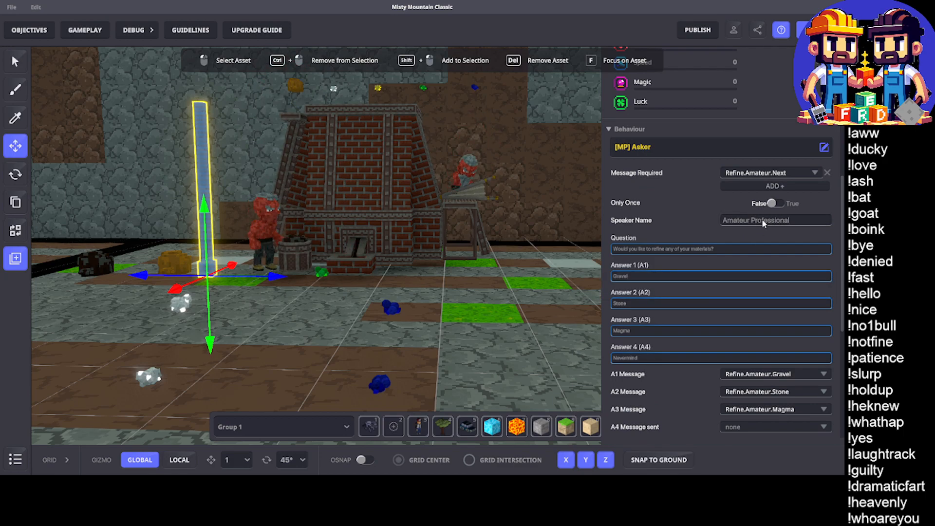
Step: Set the pole's required message to the existing message Refine.Pro.Next
click(757, 174)
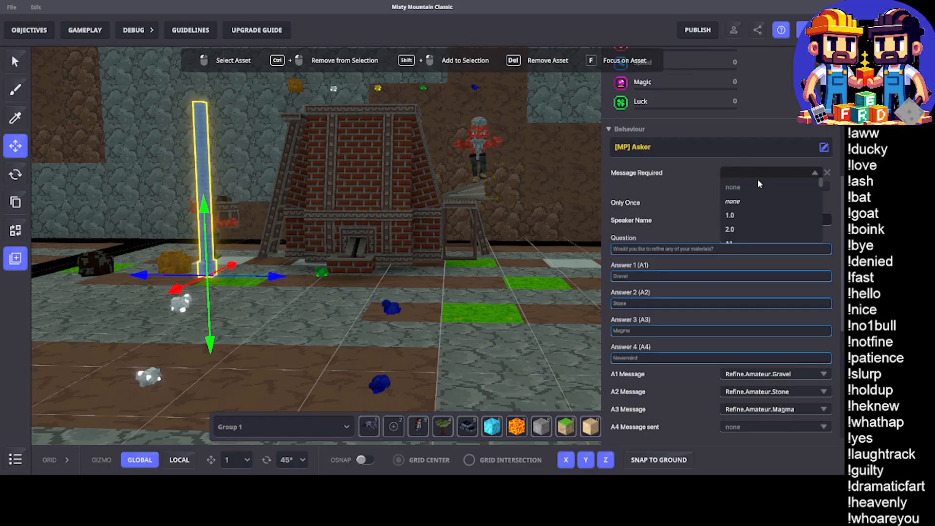
text(Refine.Pro.)
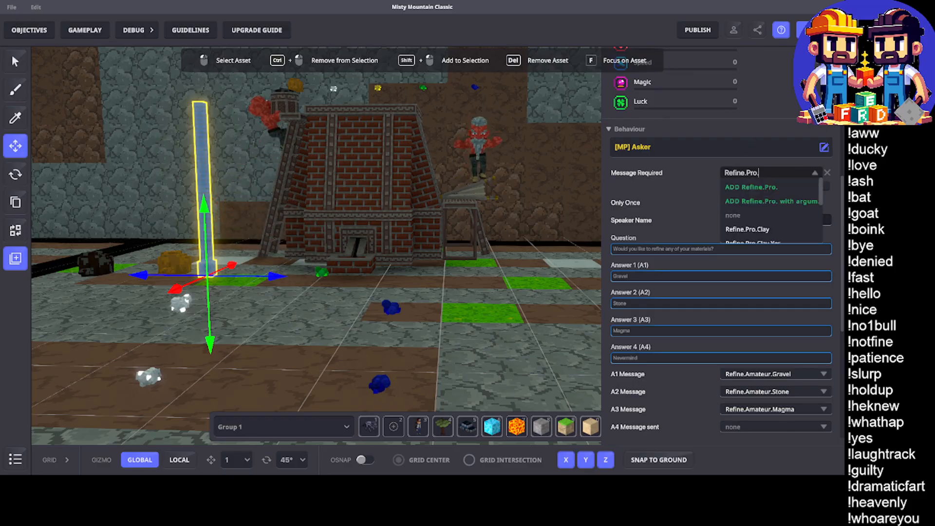
text(n)
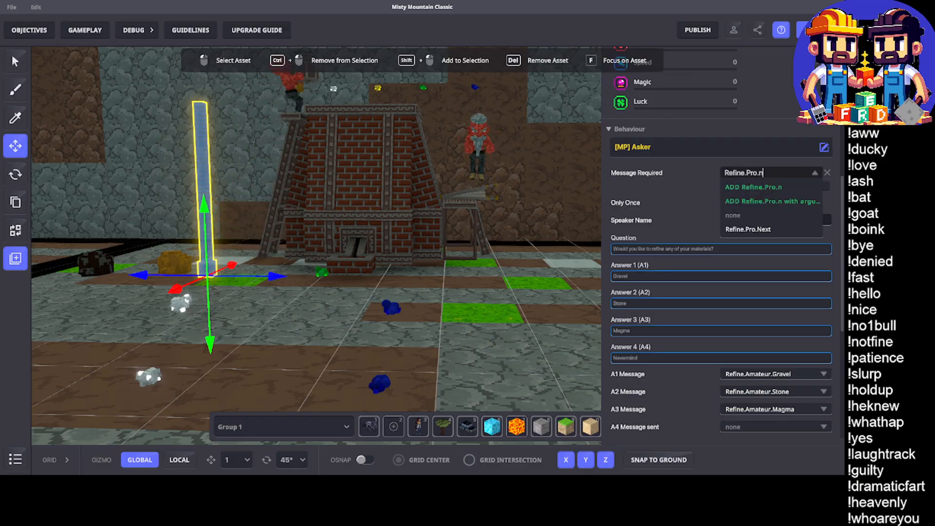
click(753, 229)
Step: Create the new message Refine.Pro.Gravel as the pole's A1 message
scroll(771, 256, down, 2)
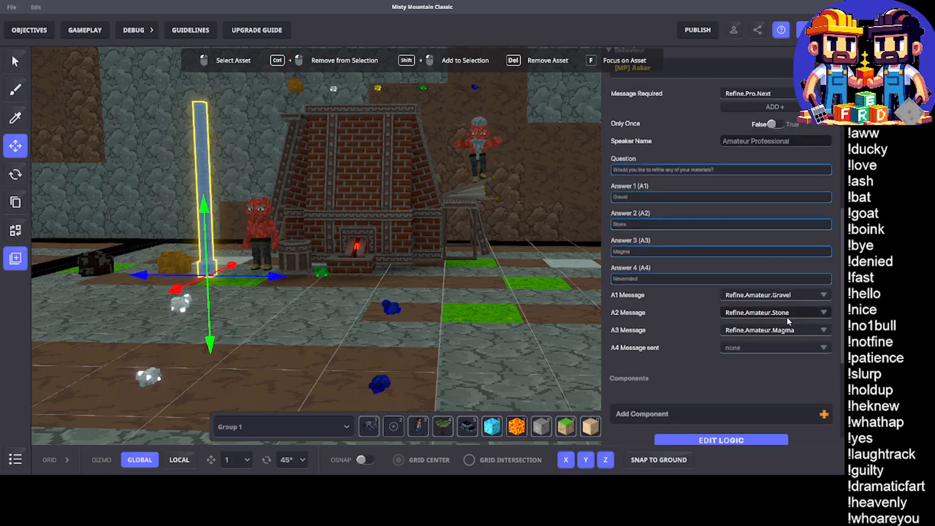
click(759, 295)
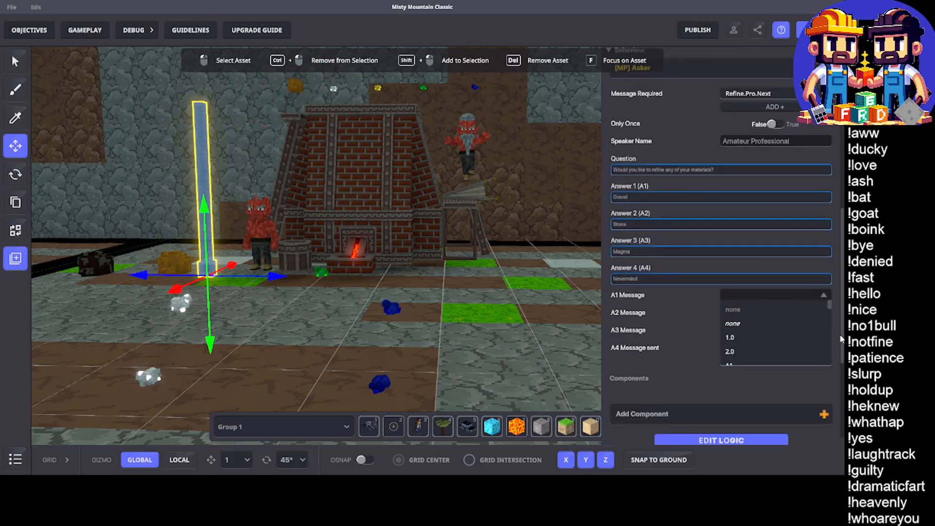
text(Refine.Pro.)
text(Grav)
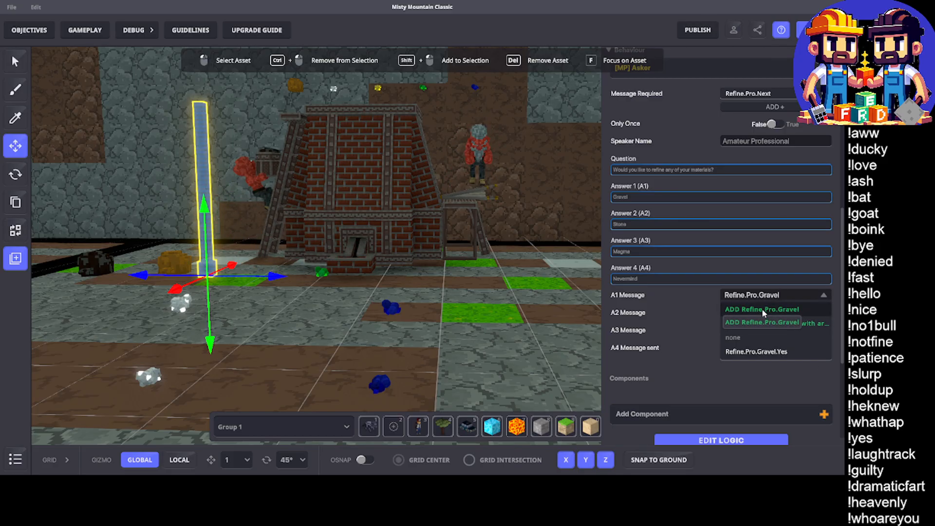
click(761, 309)
Step: Create the new message Refine.Pro.Stone as the pole's A2 message
click(761, 313)
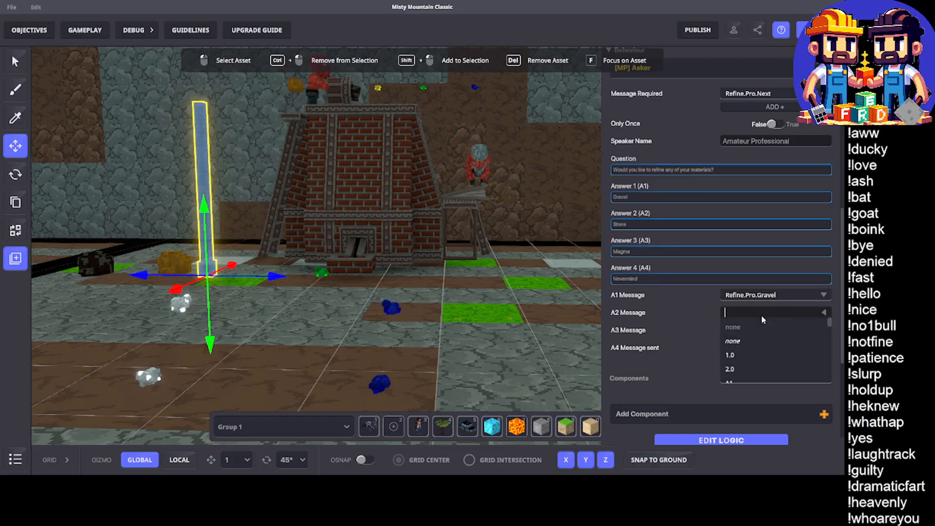
text(Refine.Pro.)
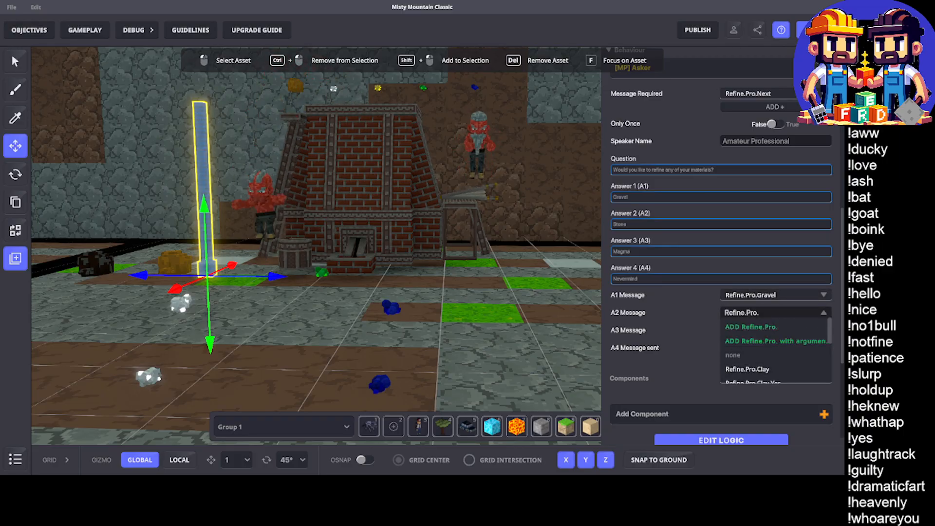
text(Stone)
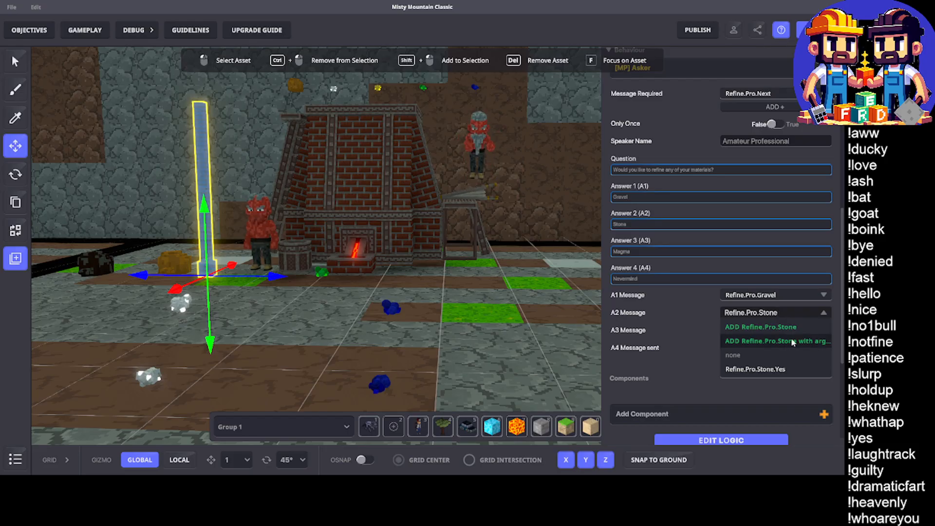
click(782, 329)
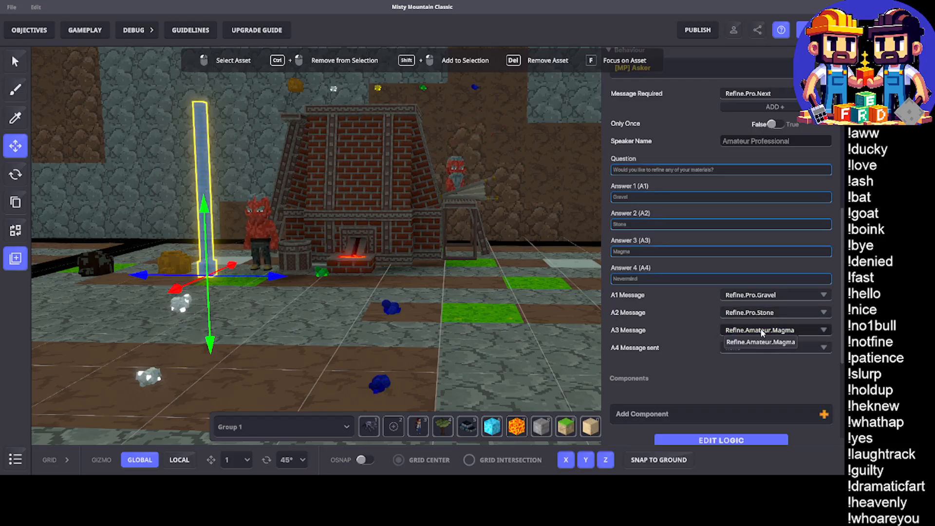
Step: Create the new message Refine.Pro.Magma as the pole's A3 message
click(762, 330)
text(Refine.Pro.)
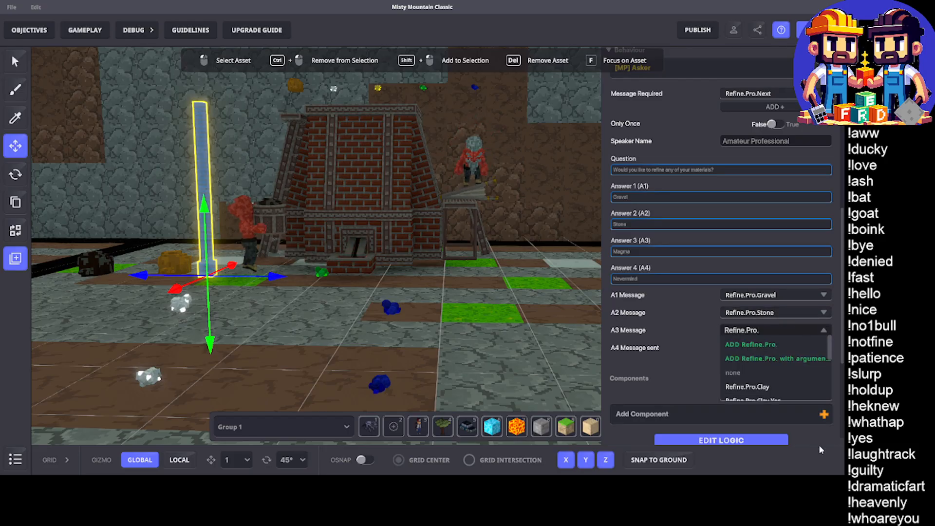
text(Magma)
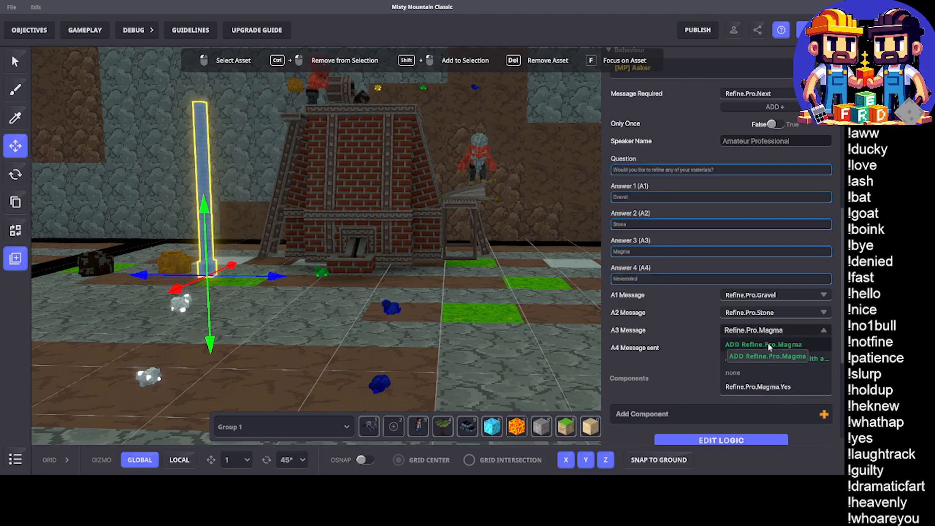
click(729, 343)
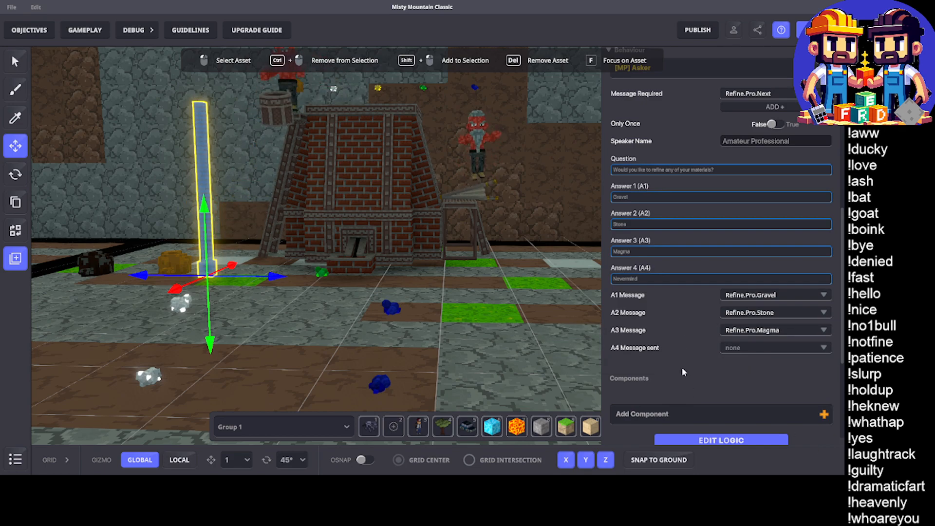
Step: Review the pole's Asker settings, including its required message, speaker name, answers and answer messages
scroll(683, 370, down, 2)
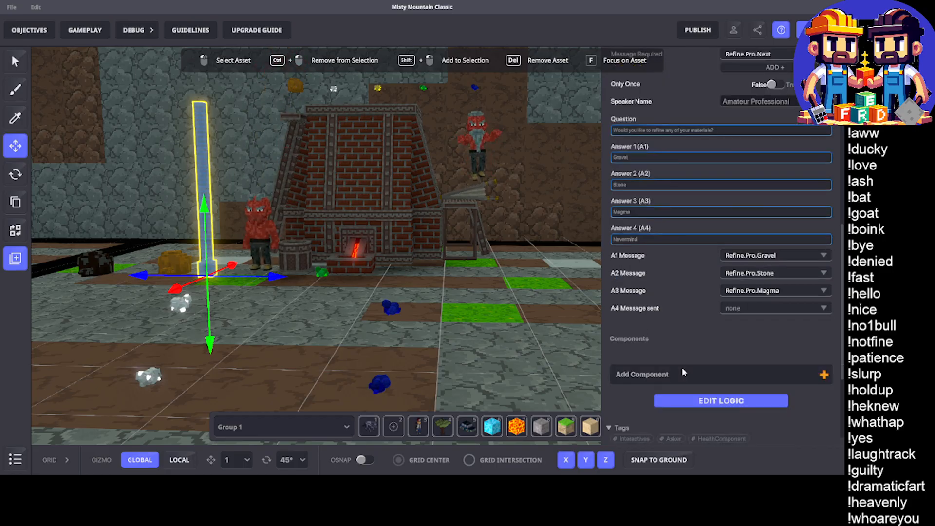
scroll(682, 367, down, 3)
scroll(682, 366, up, 9)
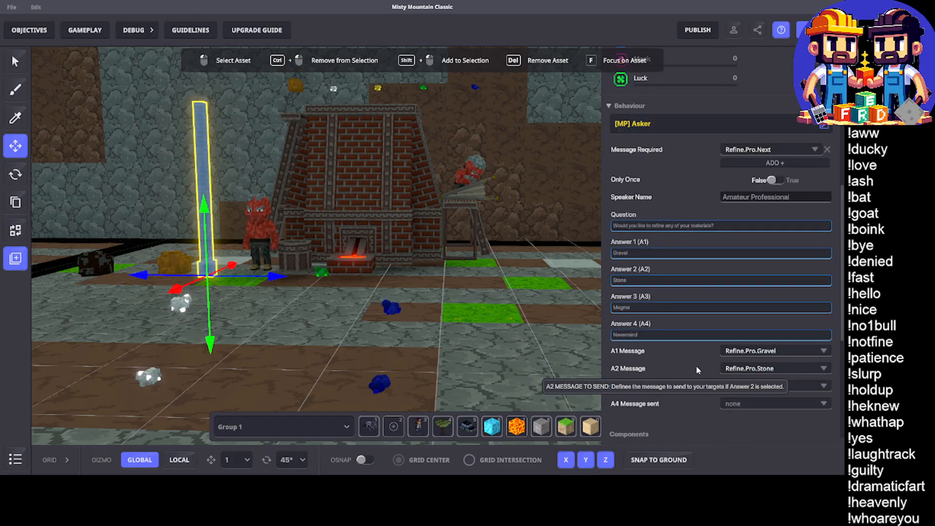
scroll(750, 400, up, 4)
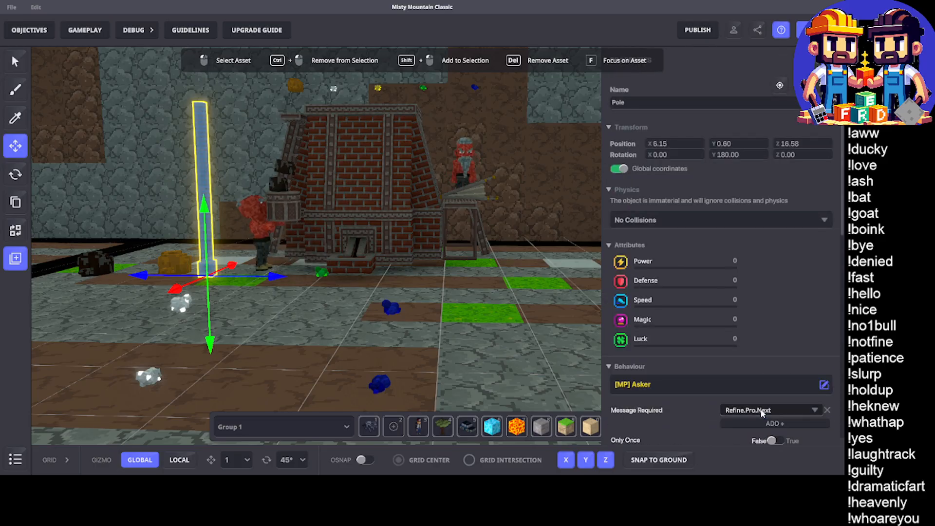
scroll(774, 404, down, 5)
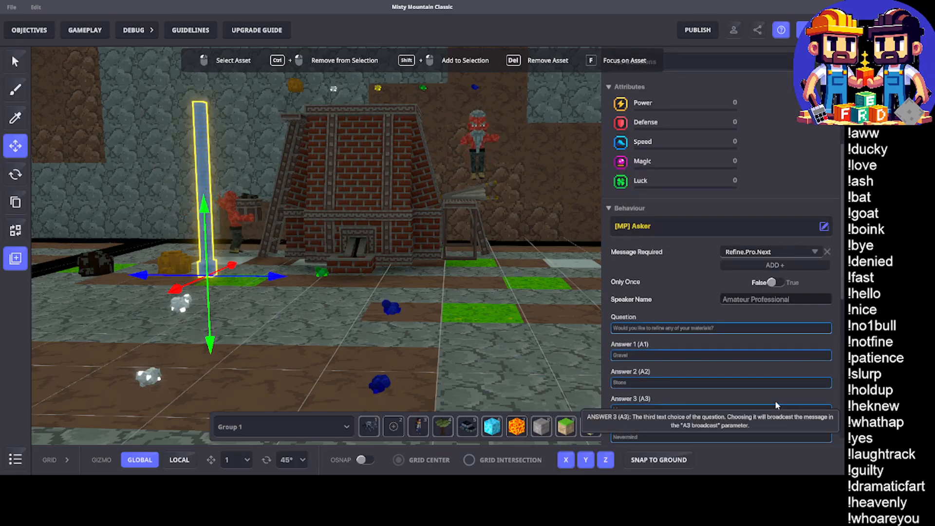
scroll(746, 390, down, 5)
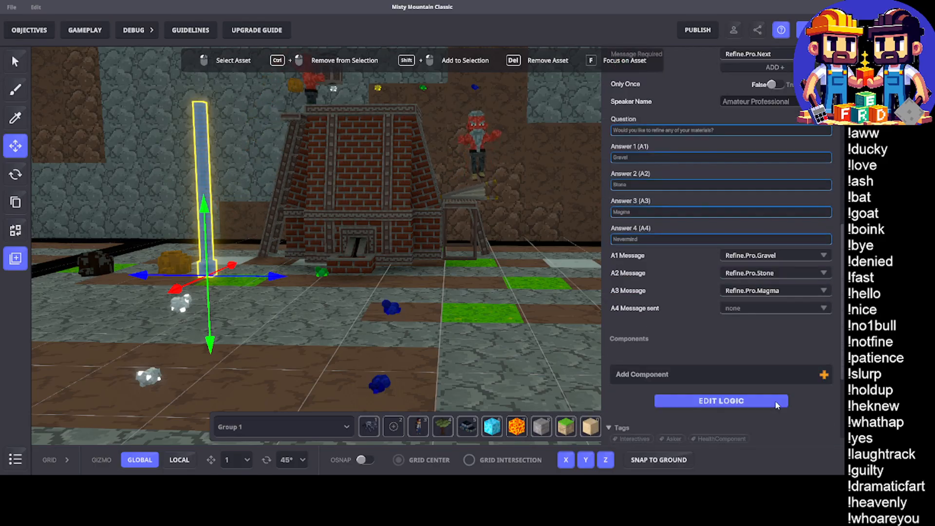
scroll(691, 261, up, 10)
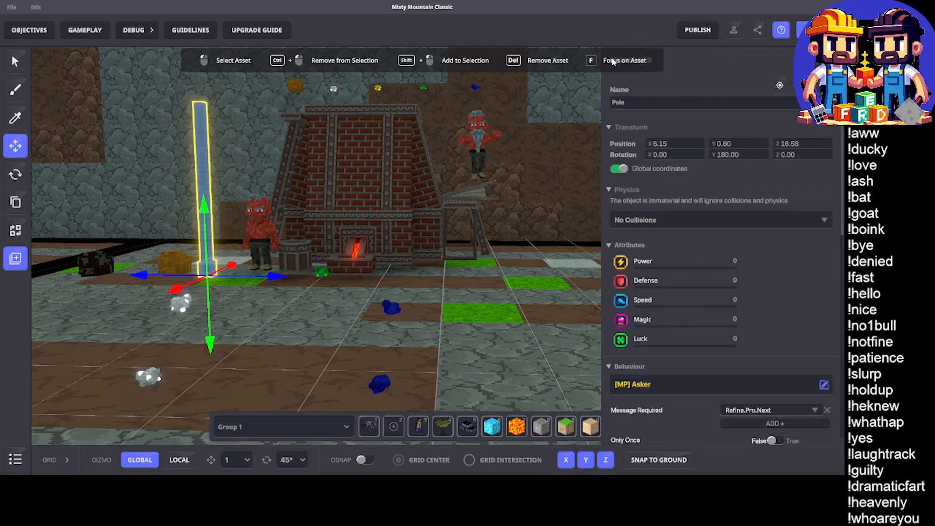
scroll(761, 224, down, 5)
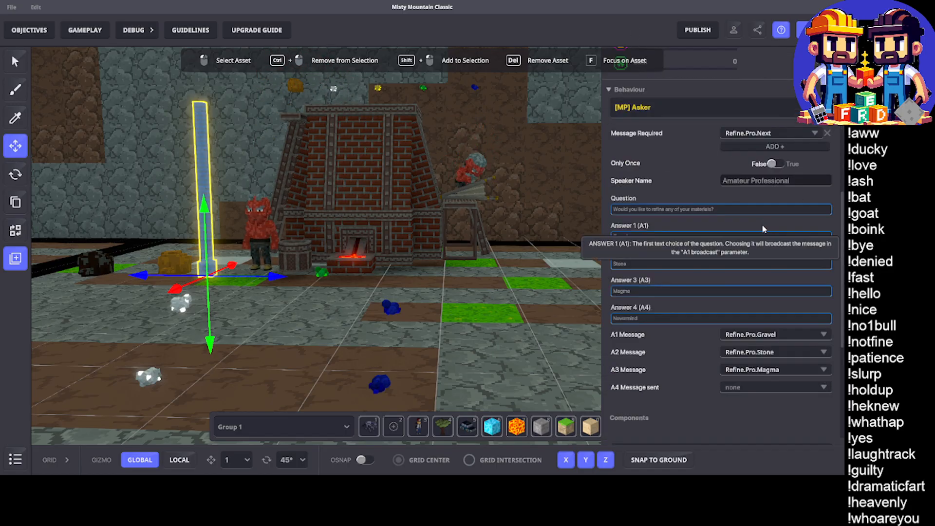
Step: Rename the selected pole to "Refiney Professional Asker 2"
scroll(762, 224, up, 5)
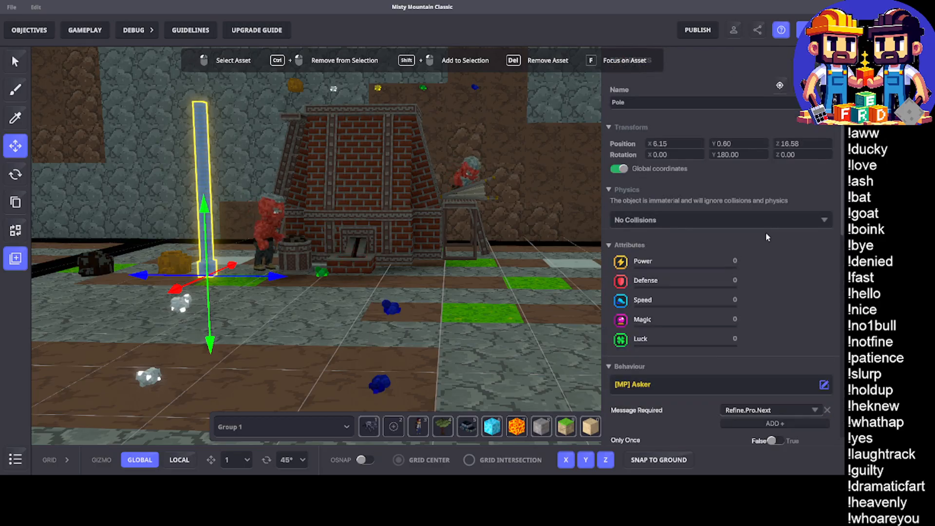
double_click(705, 103)
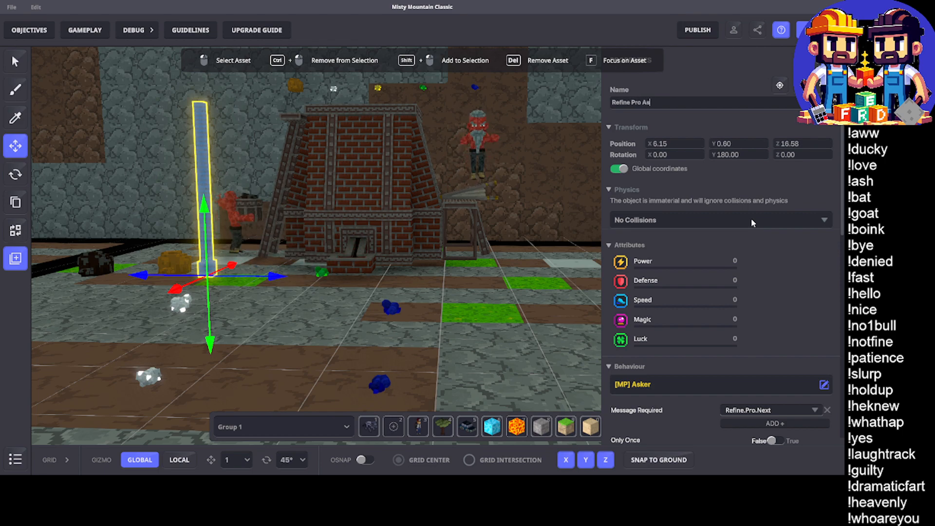
text(Asker 2)
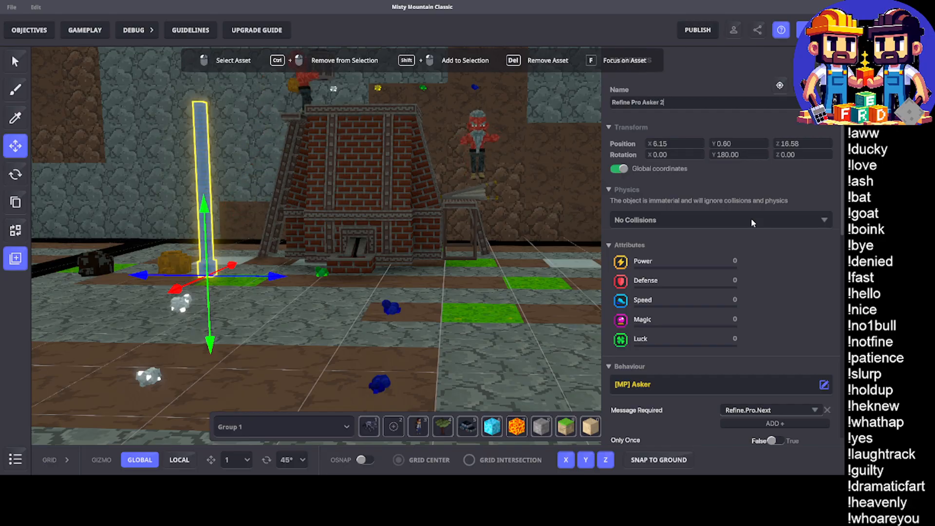
key(ctrl+Left)
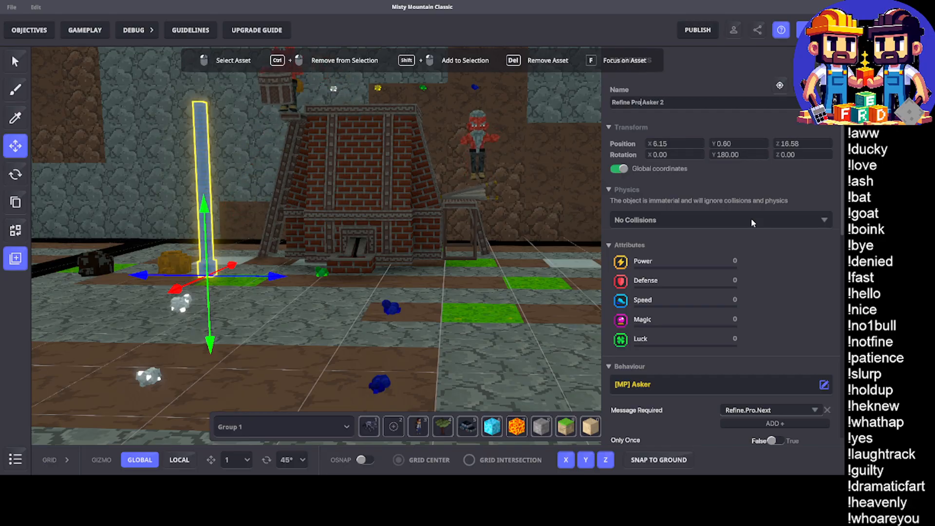
text(y Pro)
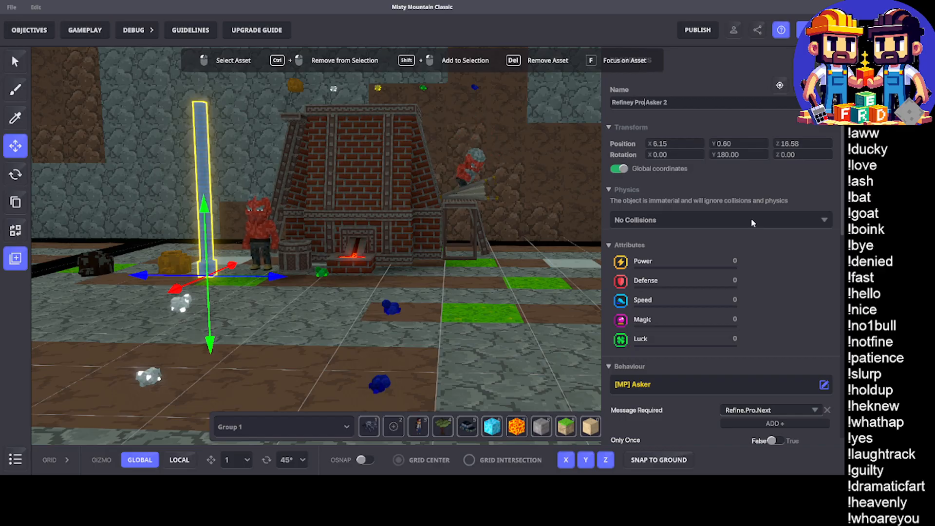
text(fessional)
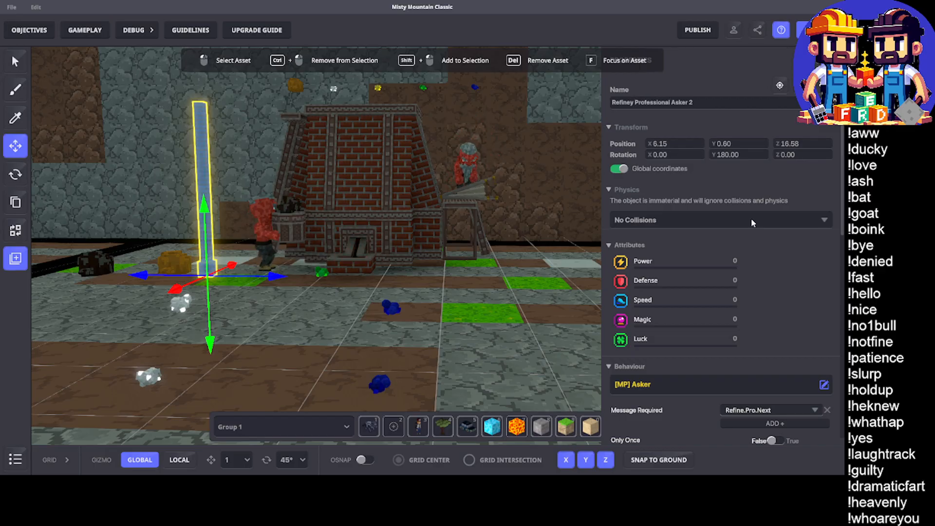
key(Return)
Step: Review the Professional Refinery's Asker answers and messages, and the turn-on and turn-off messages of its Toggle component
scroll(416, 254, down, 4)
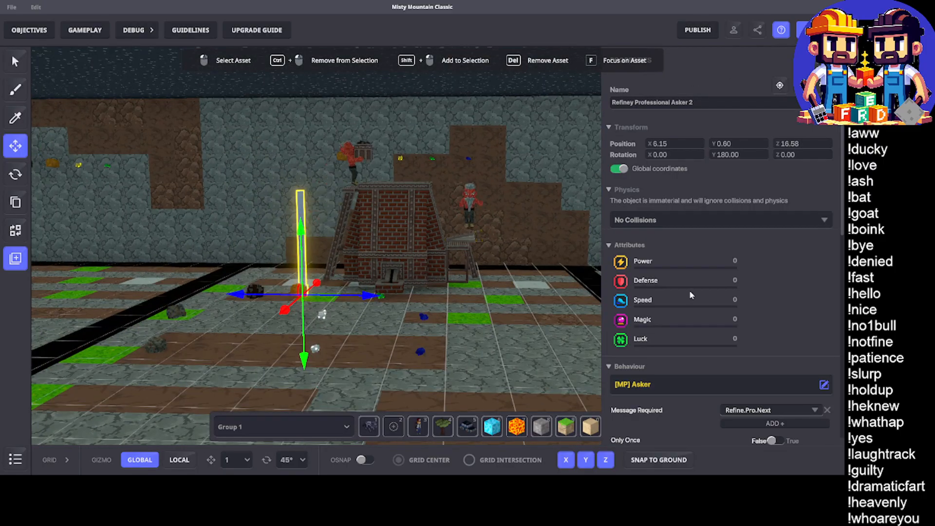
scroll(689, 290, down, 8)
scroll(714, 299, down, 3)
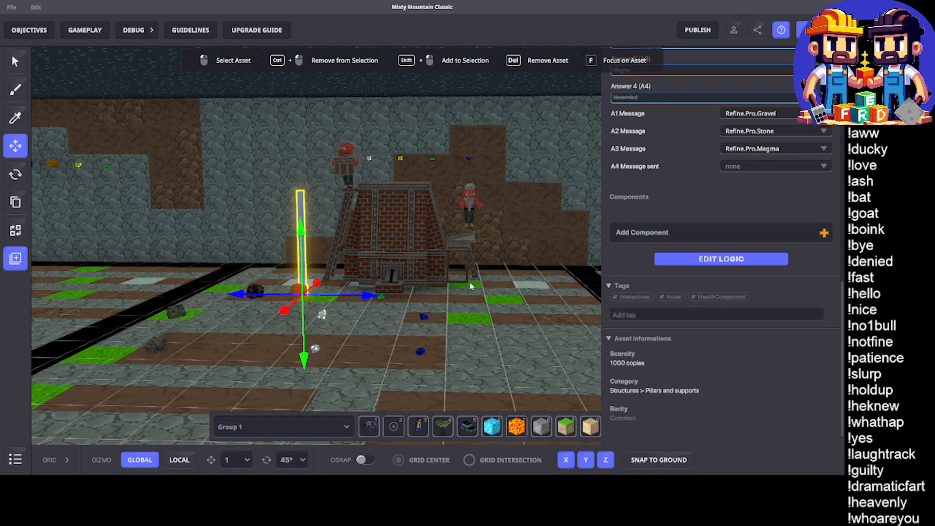
click(394, 240)
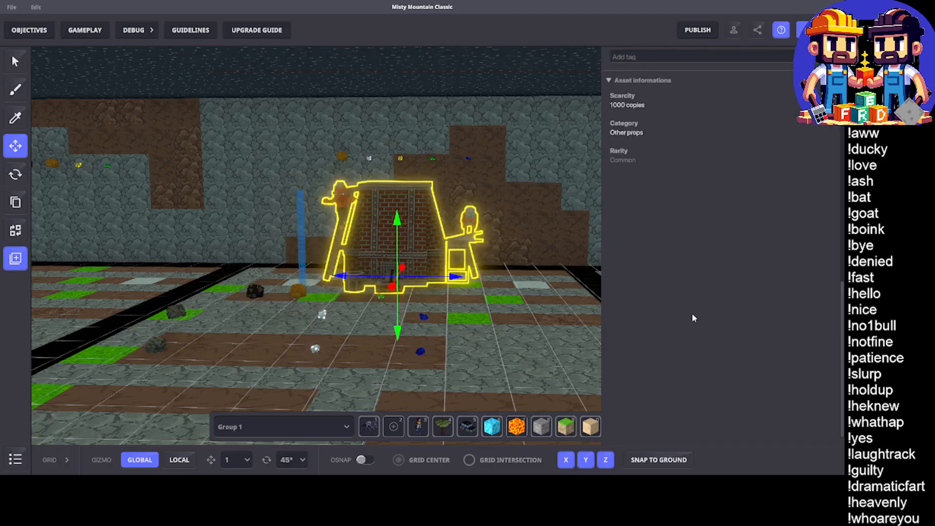
scroll(694, 322, up, 5)
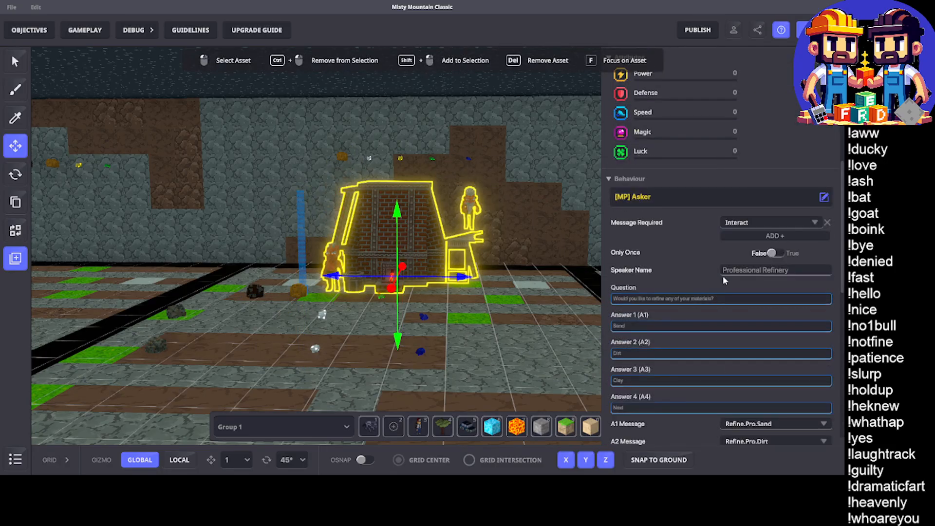
scroll(687, 265, down, 5)
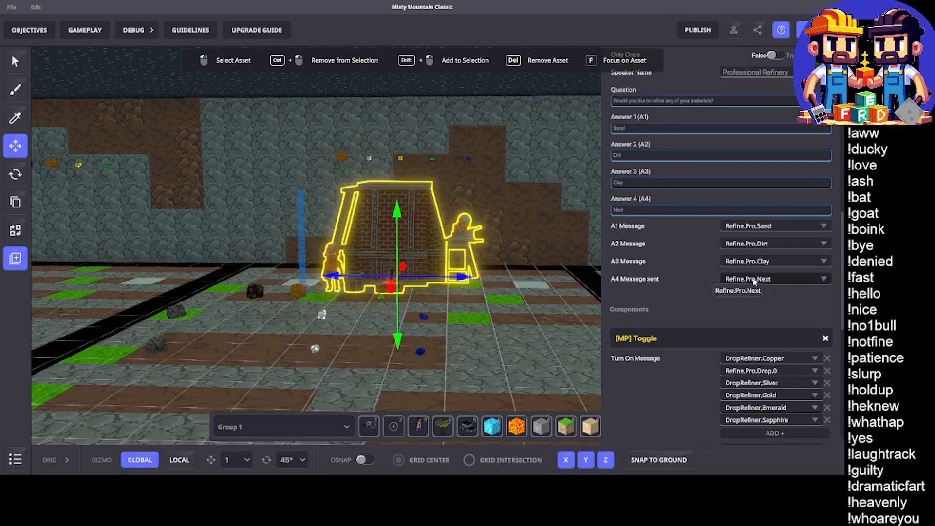
scroll(779, 256, down, 2)
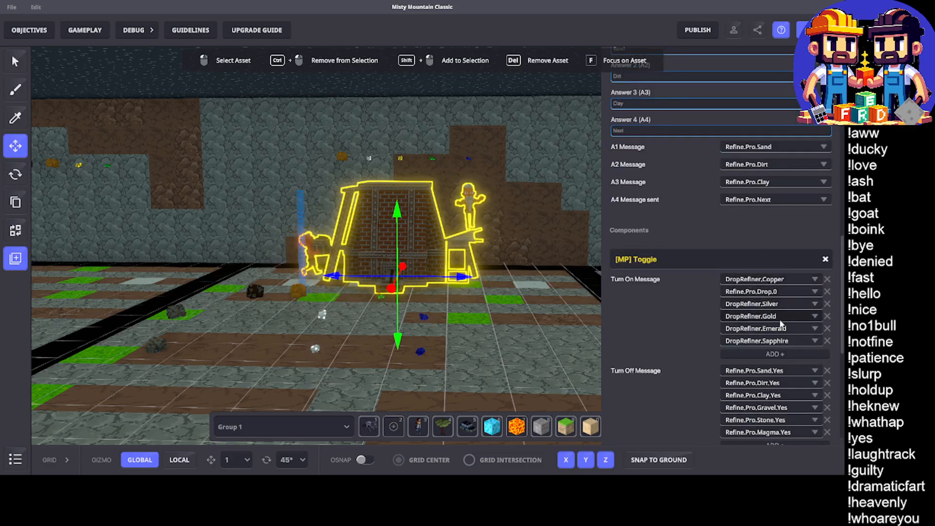
scroll(779, 346, down, 2)
scroll(781, 354, down, 2)
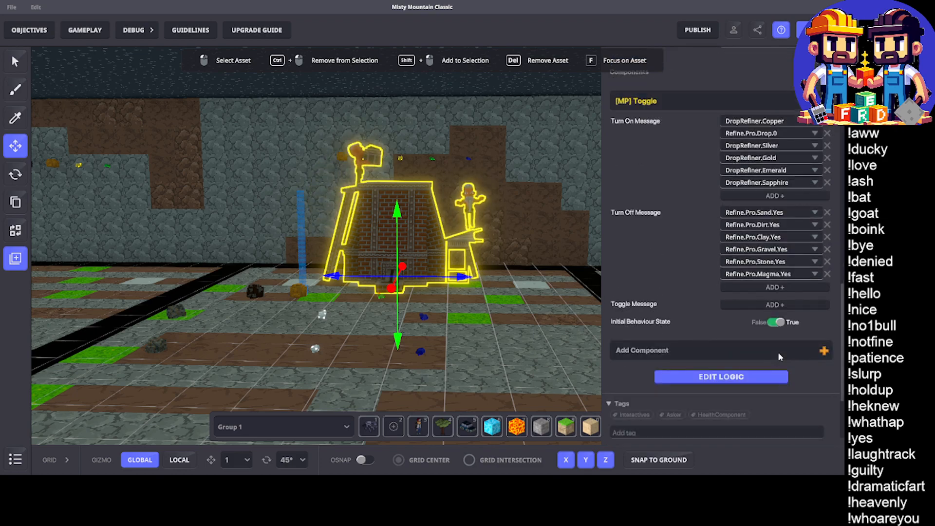
scroll(510, 305, down, 2)
Step: Save the changes to the Misty Mountain Classic project
middle_drag(510, 304, 499, 283)
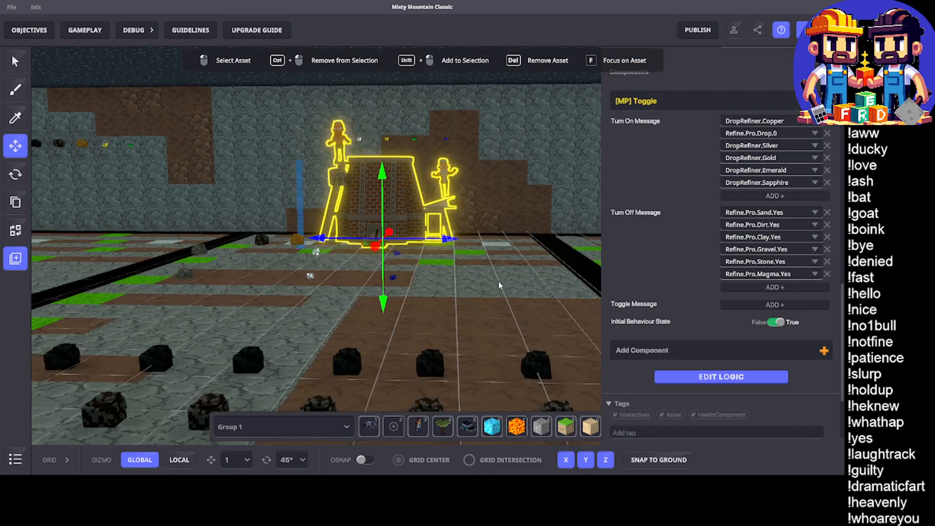
key(ctrl+s)
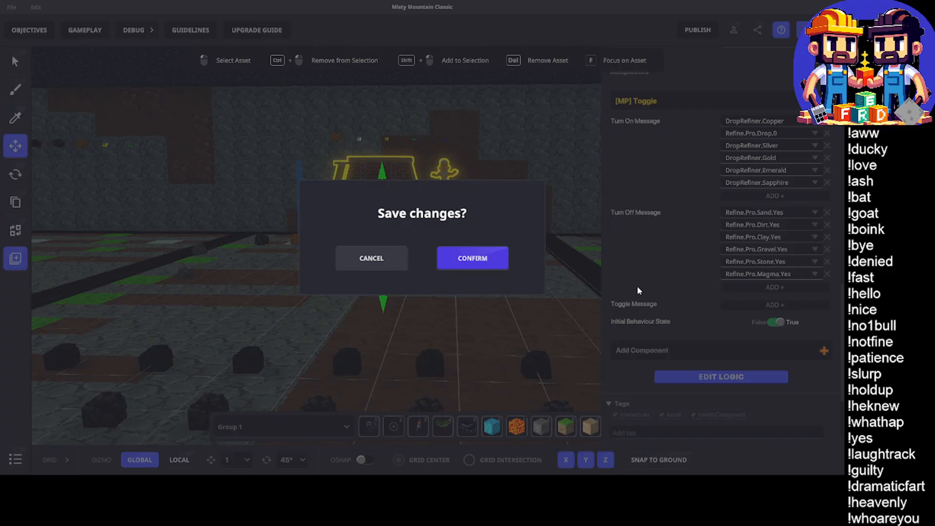
key(Return)
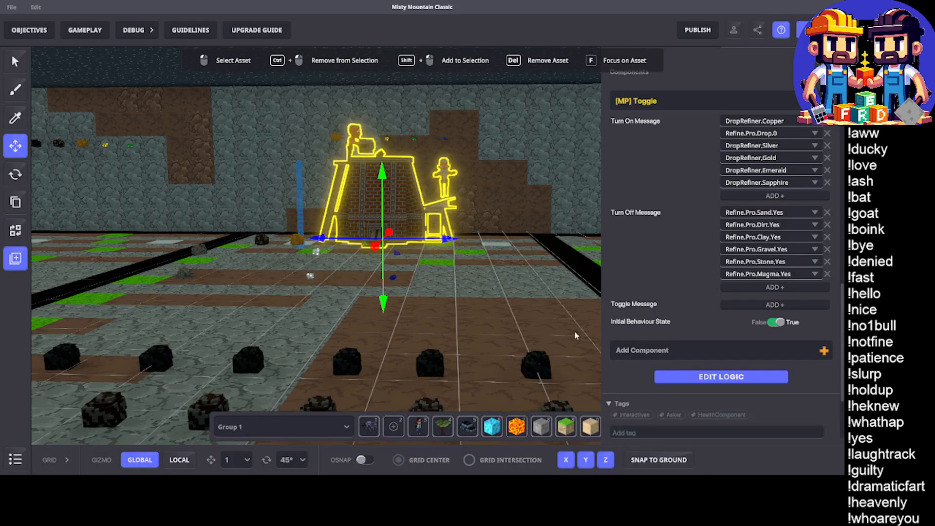
middle_drag(483, 294, 476, 296)
scroll(474, 301, down, 5)
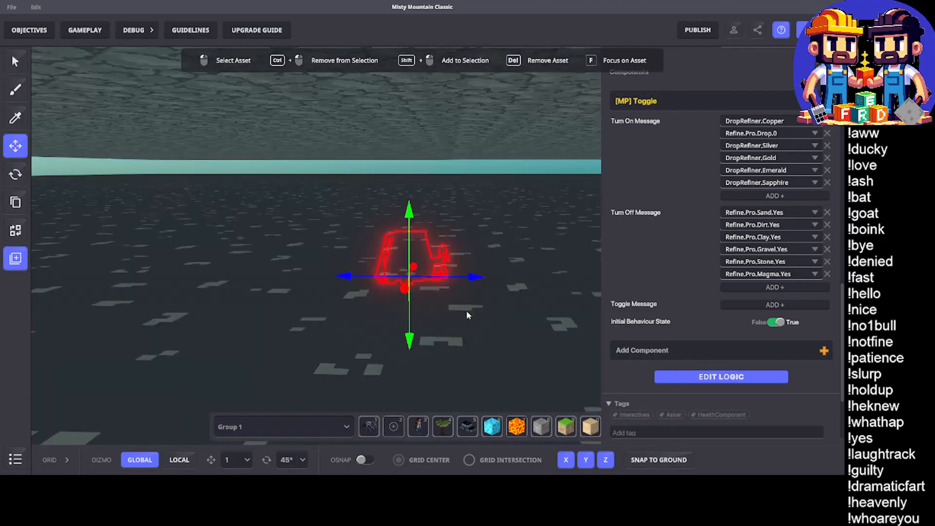
alt+drag(466, 312, 466, 285)
middle_drag(467, 285, 405, 296)
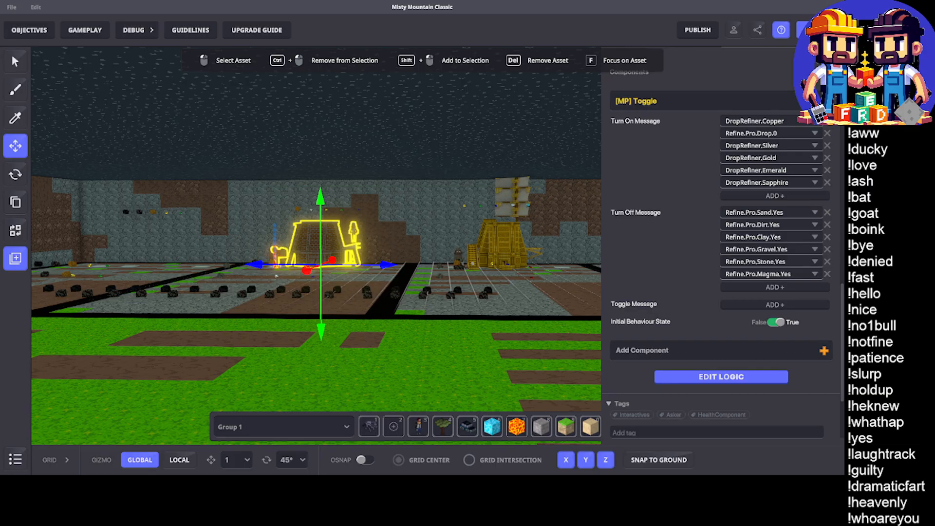
Step: Switch to Logic Board Pro in the browser and read the tutorial's welcome page, including the supported Game Maker version
drag(933, 232, 433, 3)
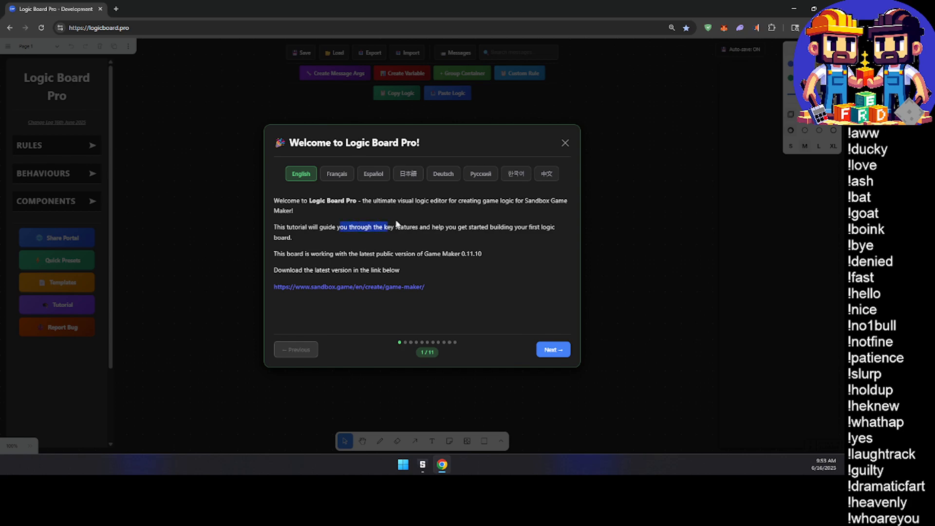
drag(397, 224, 393, 256)
drag(324, 254, 356, 254)
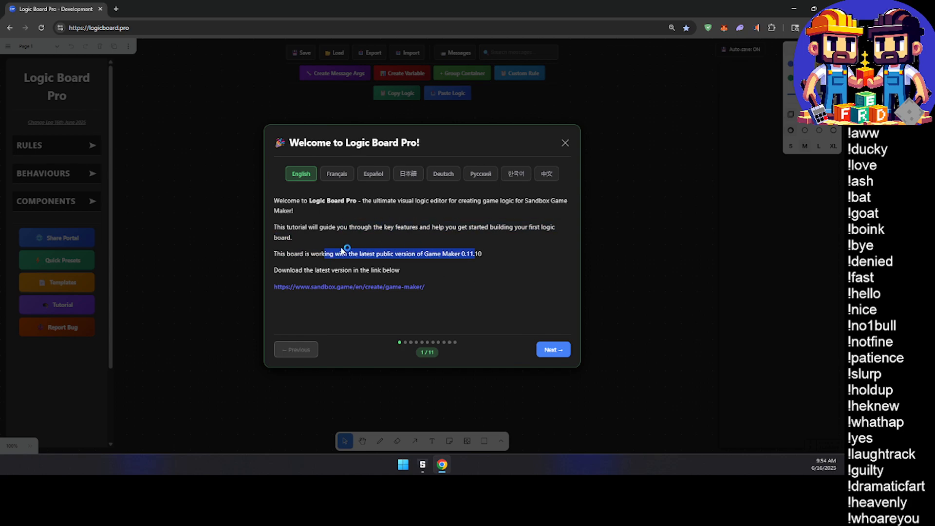
drag(306, 269, 384, 285)
click(467, 283)
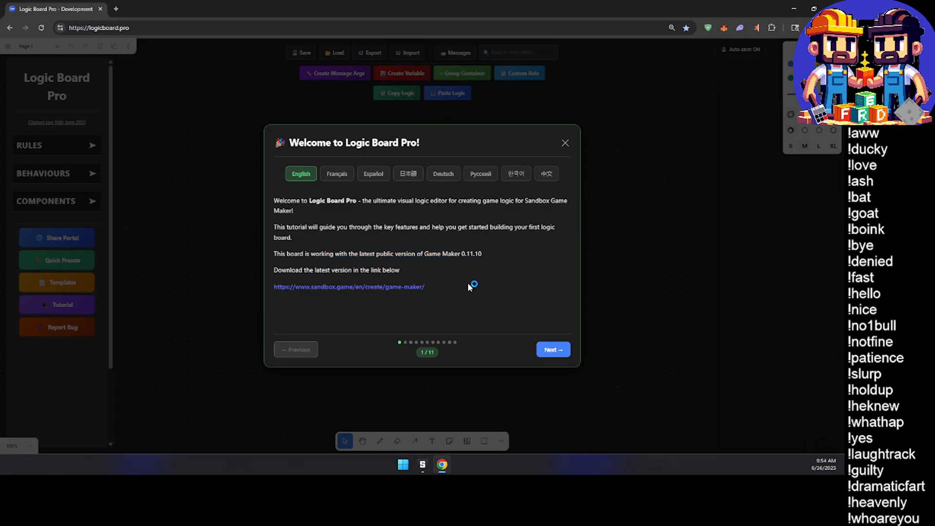
Step: Read the tutorial pages on the canvas, importing Game Maker logic, adding game logic, and logic creation tools, advancing to the exporting page
click(554, 359)
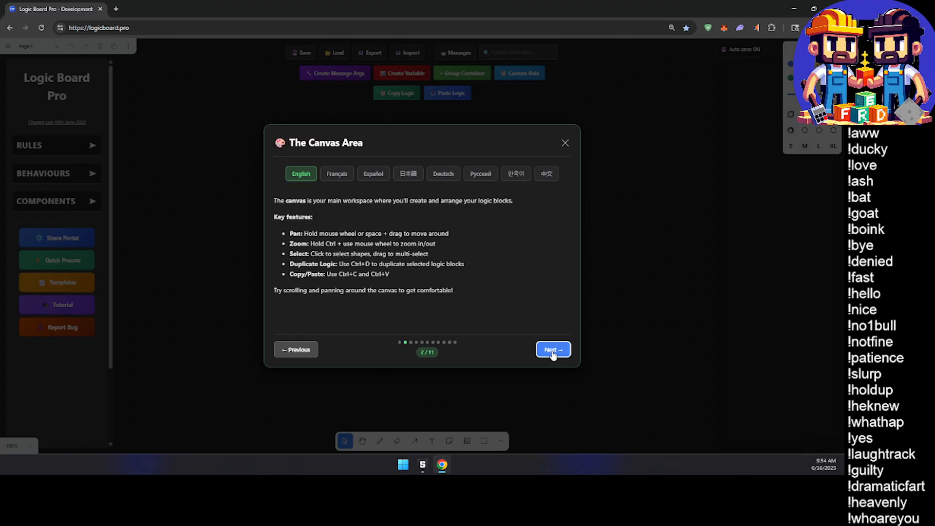
click(554, 354)
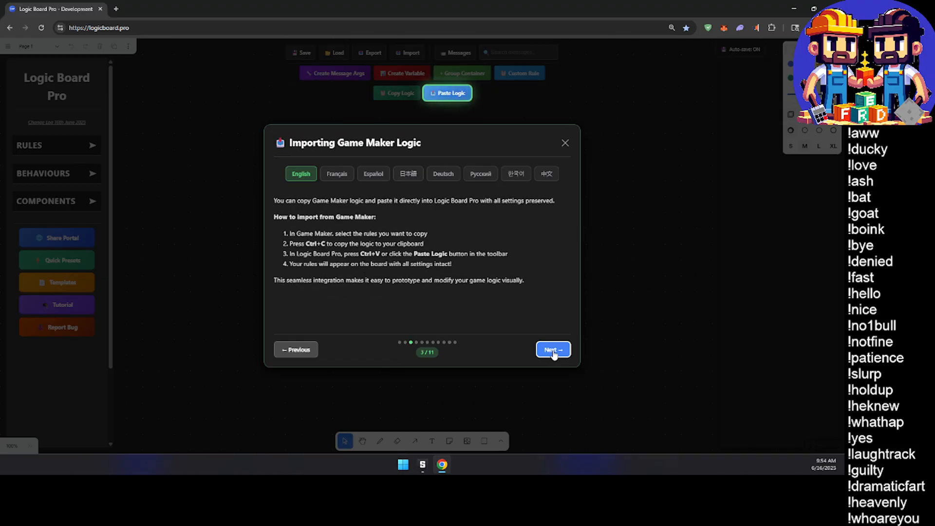
click(554, 353)
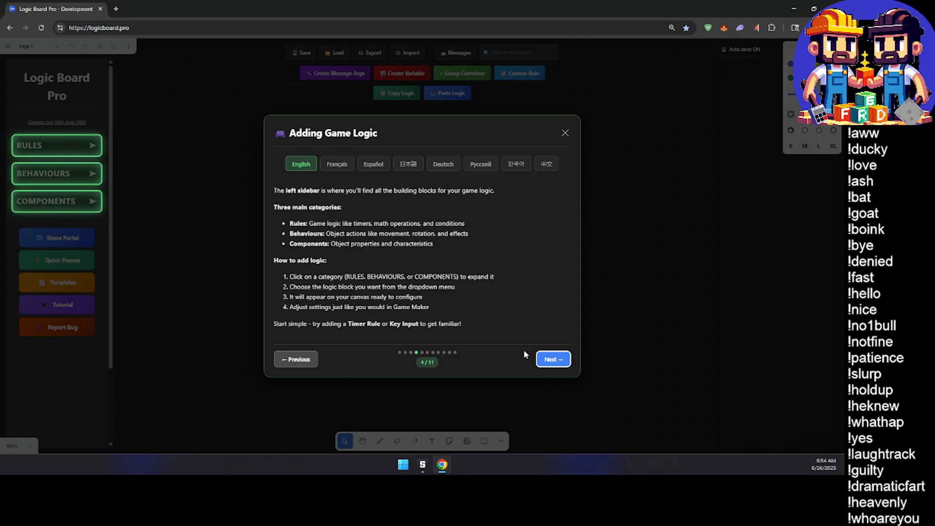
click(564, 361)
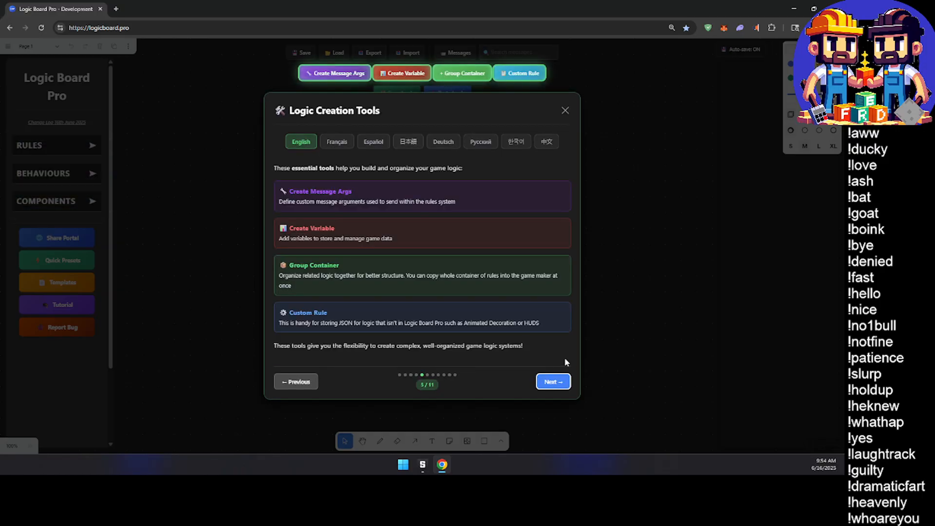
click(551, 383)
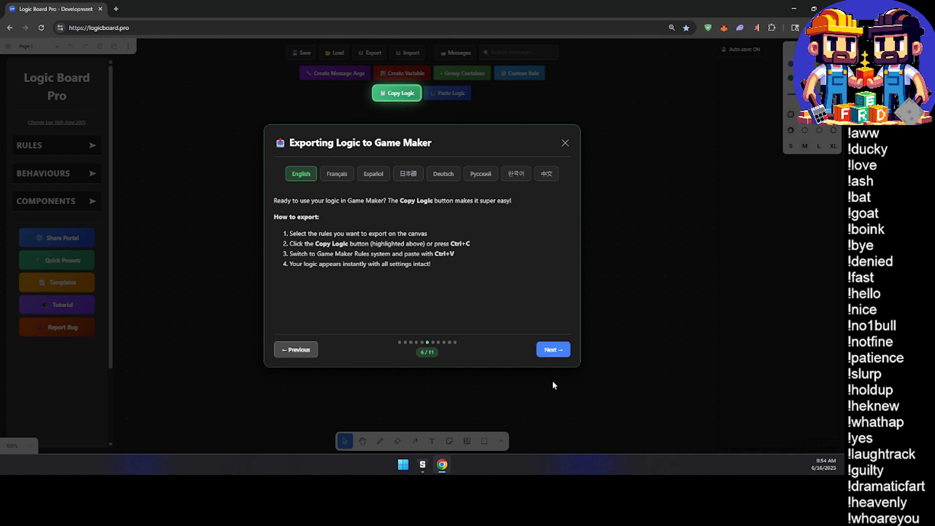
Step: Go through the tutorial pages on the drawing toolbar, templates and presets, and sharing, and examine the work-loss advice under Export & Import
click(545, 352)
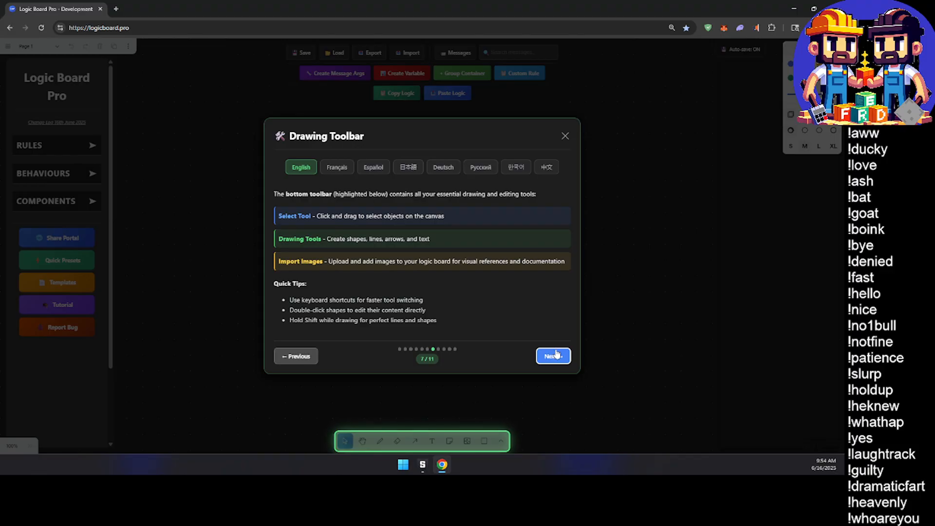
click(557, 355)
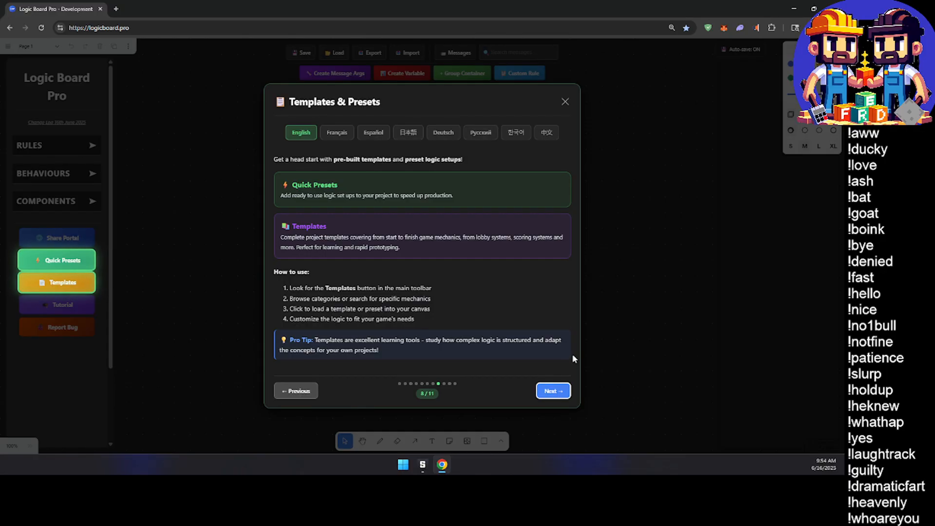
click(561, 394)
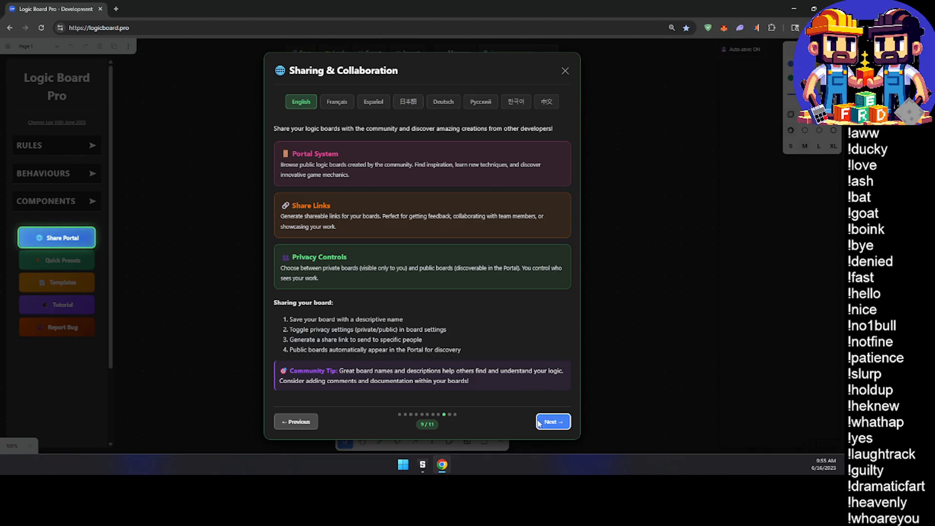
click(560, 428)
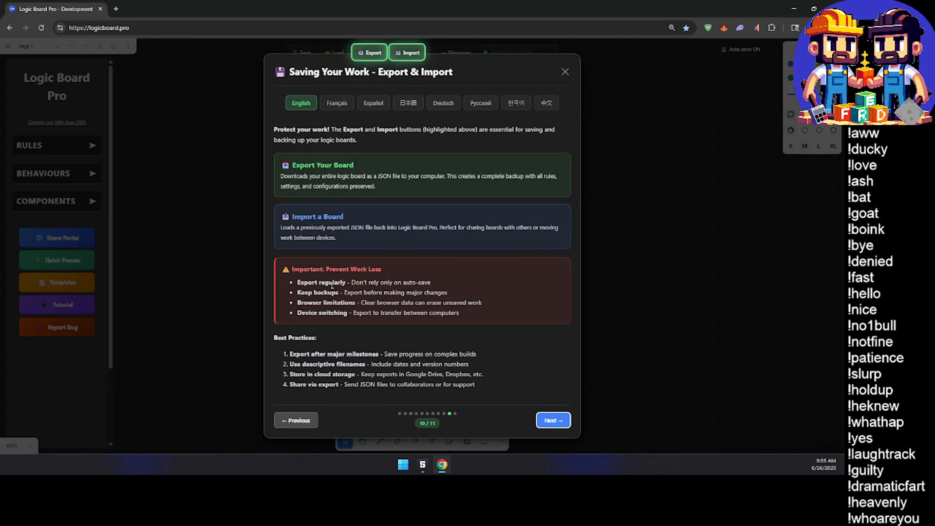
drag(334, 282, 492, 315)
click(515, 312)
click(348, 282)
click(525, 343)
Step: Advance to the tutorial's final page, read its suggested next steps, and finish the tutorial to reach the empty board
click(553, 422)
click(553, 422)
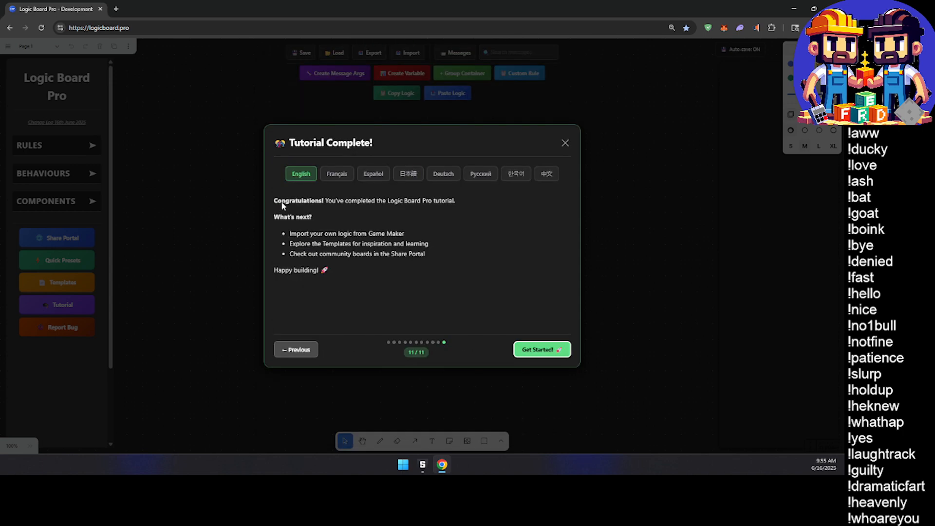
drag(306, 232, 440, 255)
click(329, 239)
drag(321, 235, 407, 243)
click(396, 258)
click(495, 289)
click(530, 356)
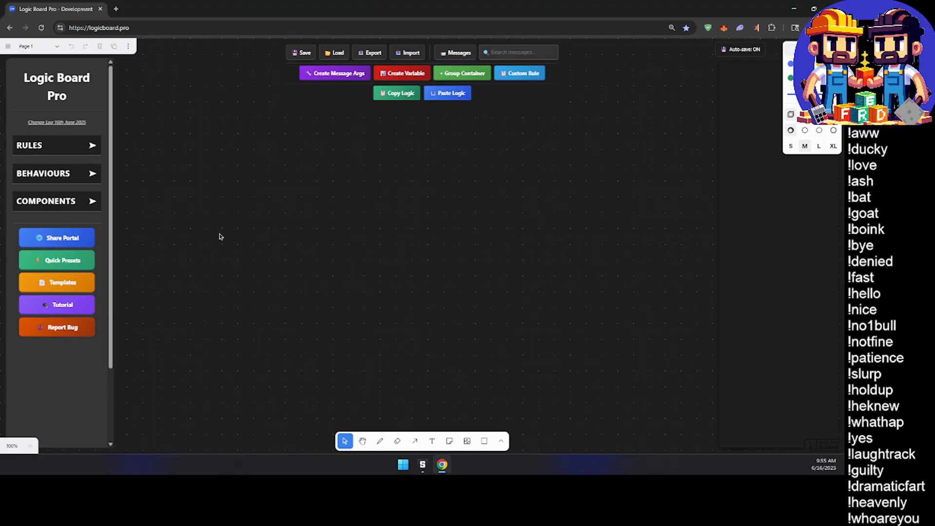
Step: Return to the Logic Board Pro board after a glance at Game Maker and expand the Behaviours category to examine its blocks
click(428, 469)
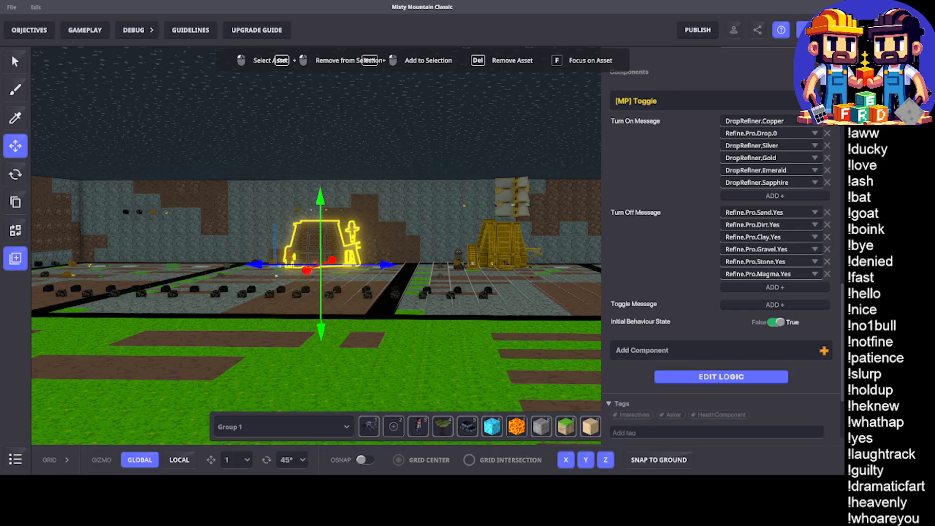
key(alt+Tab)
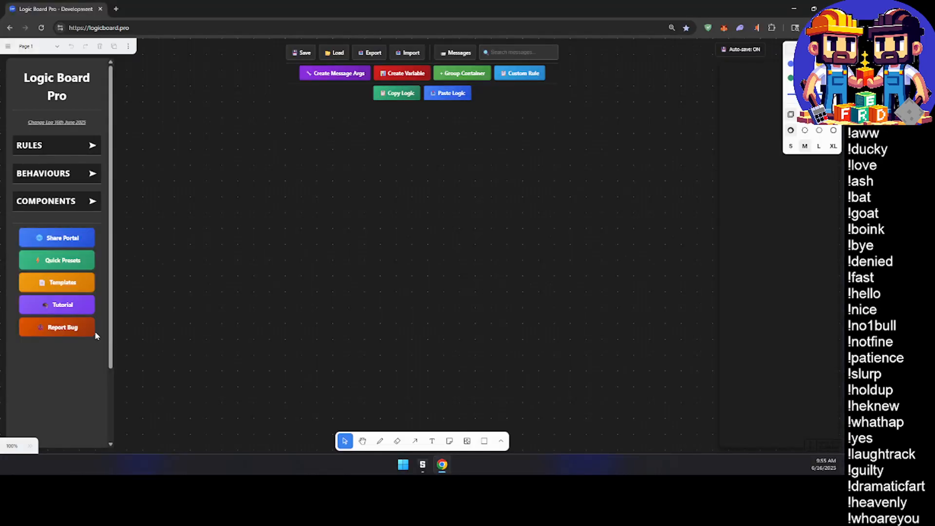
click(62, 175)
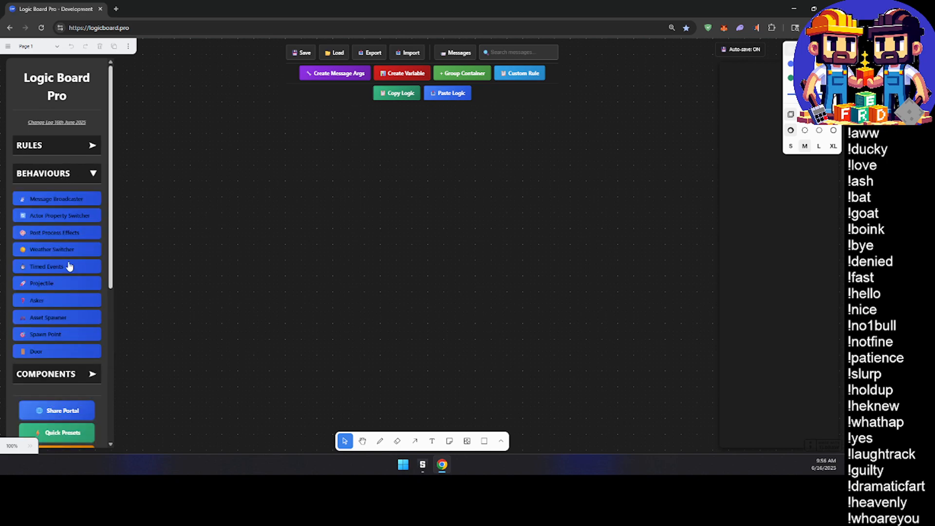
Step: Add a default Asker behaviour block to the empty board and set it aside from the board's centre
scroll(72, 273, down, 3)
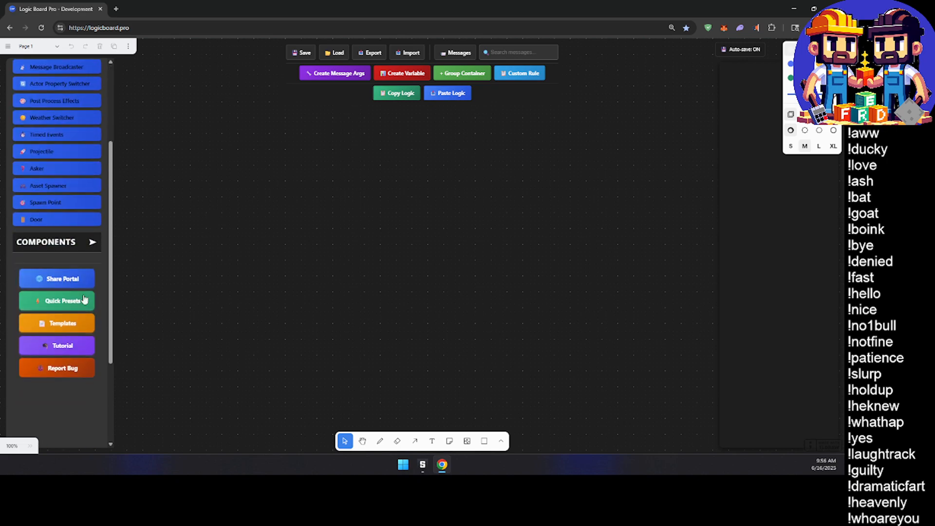
scroll(75, 293, up, 3)
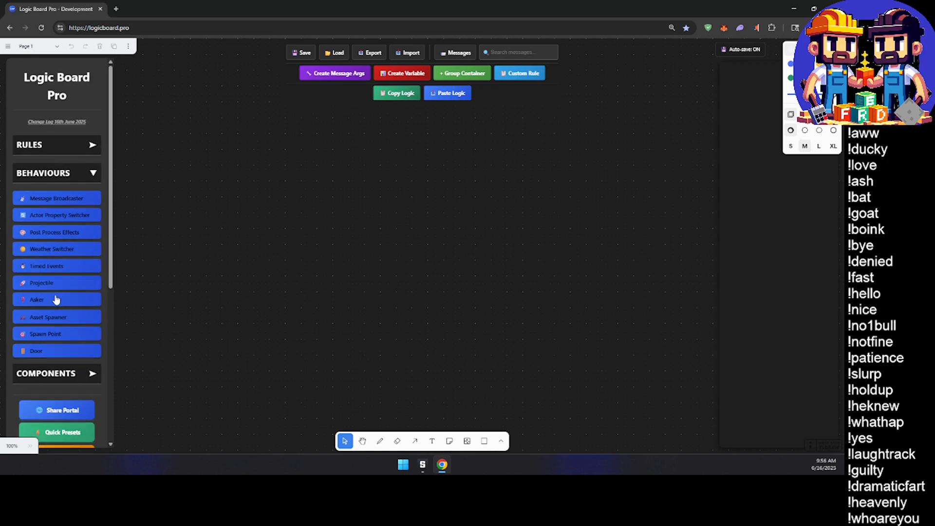
scroll(56, 301, down, 1)
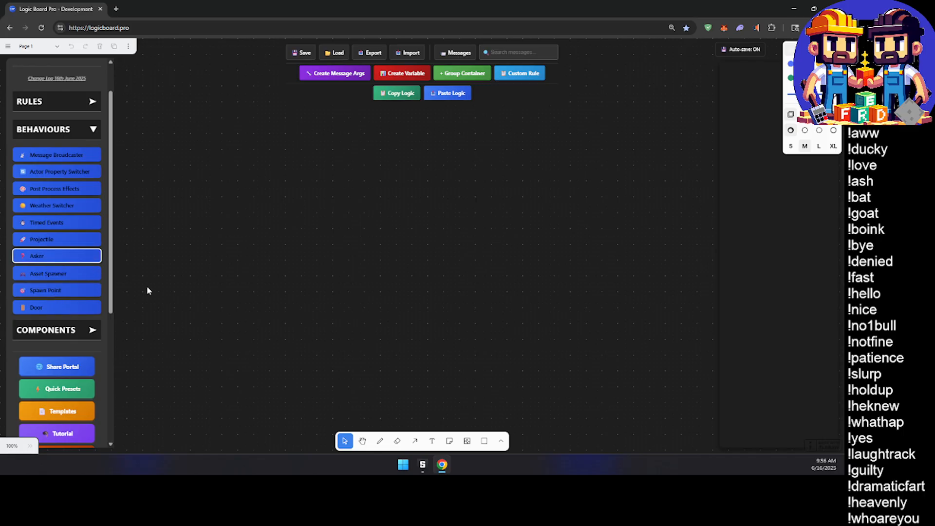
drag(445, 145, 259, 135)
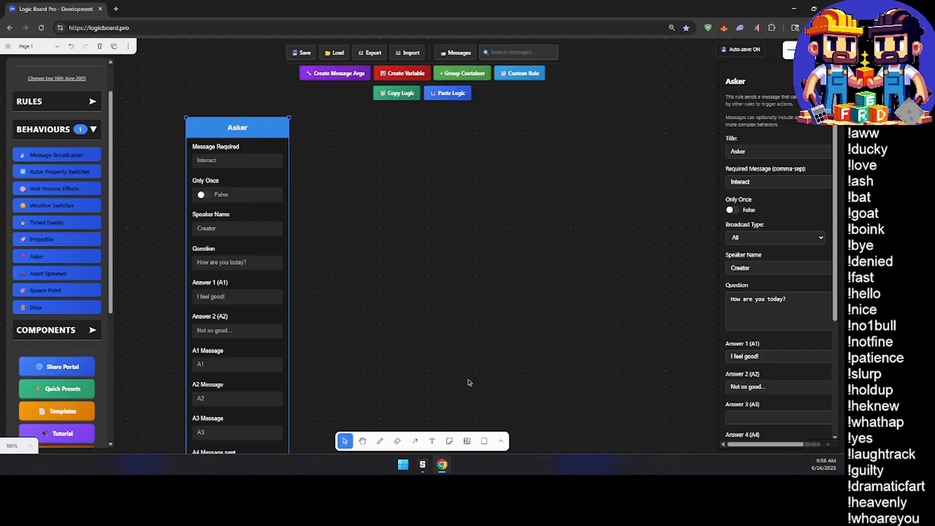
Step: Copy the Professional Refinery's Asker behaviour in Game Maker and paste it onto the Logic Board Pro board
click(422, 464)
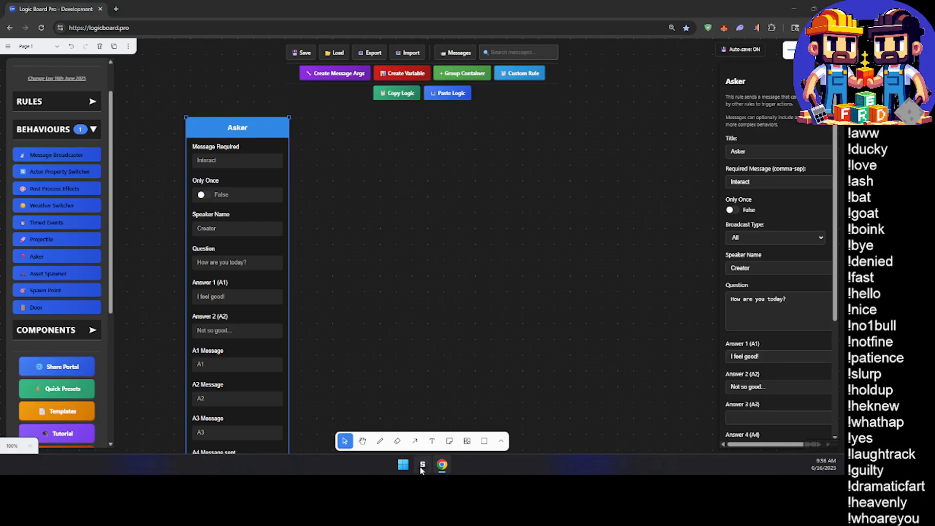
scroll(701, 181, up, 10)
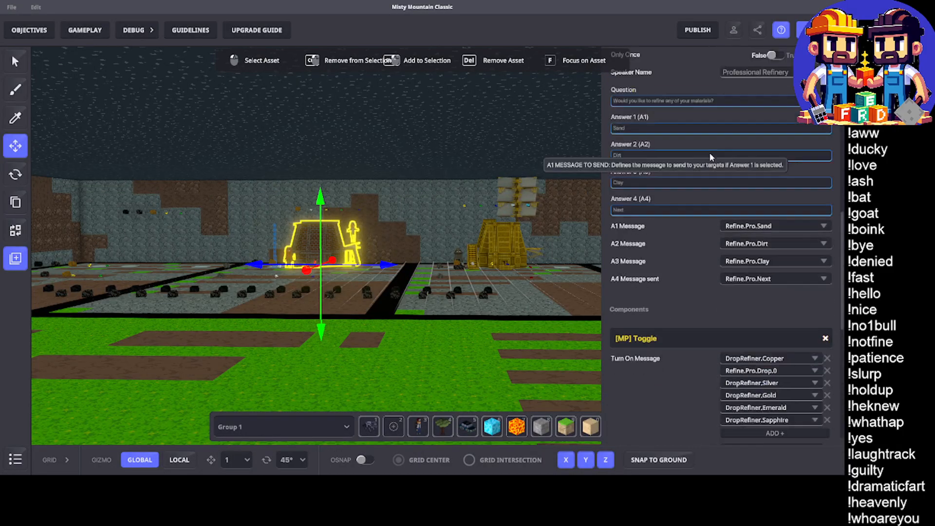
scroll(701, 180, up, 2)
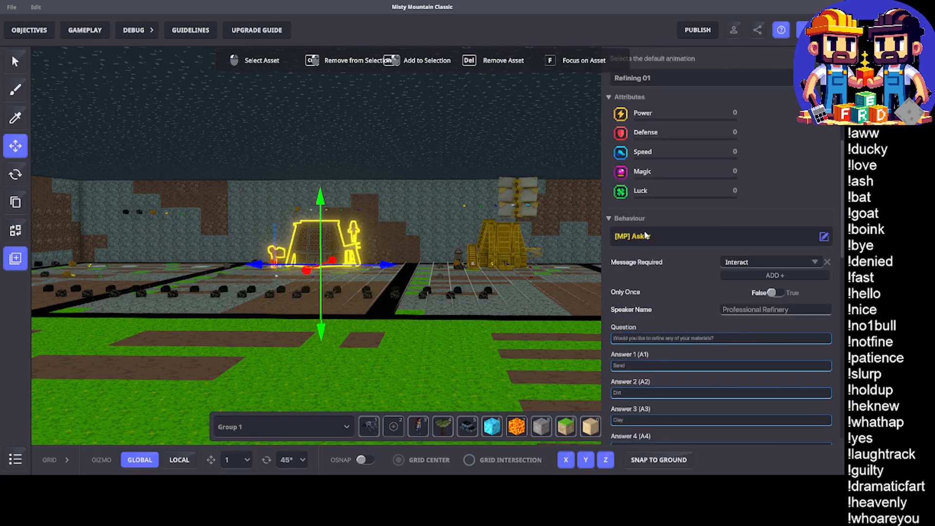
right_click(647, 235)
click(664, 240)
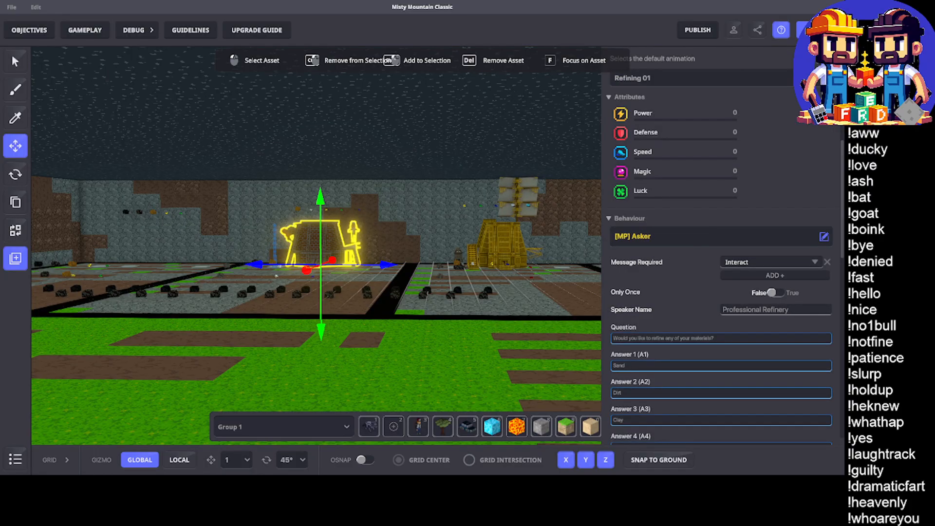
key(alt+Tab)
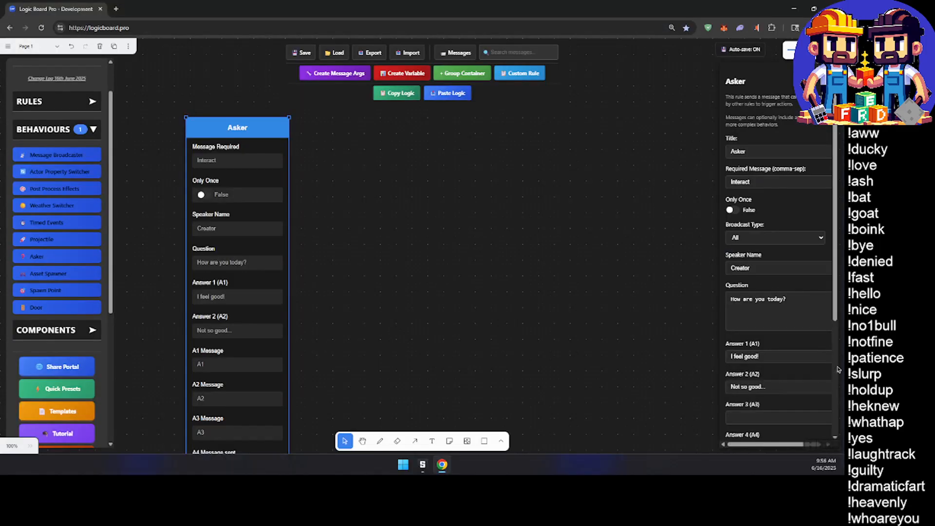
click(437, 236)
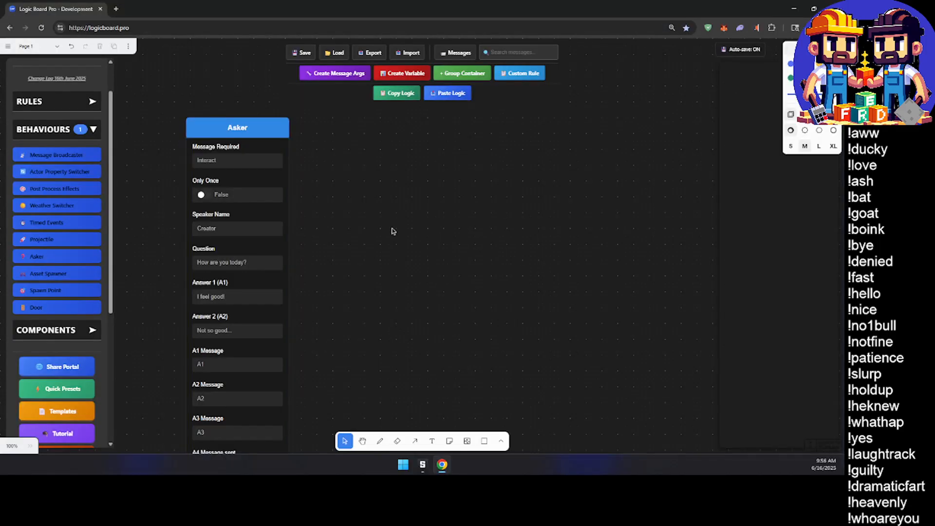
key(ctrl+v)
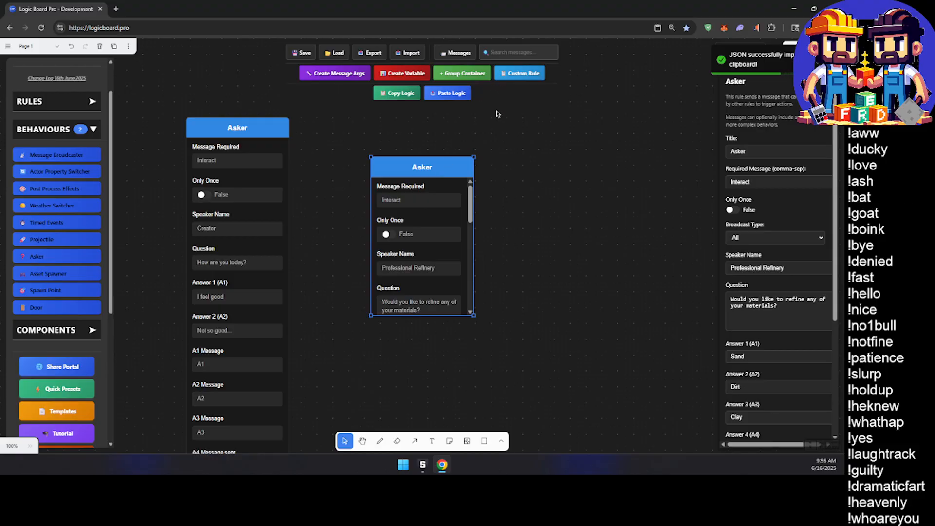
Step: Move the pasted Asker block closer to the default Asker and make it taller to show more of its fields
drag(441, 179, 399, 155)
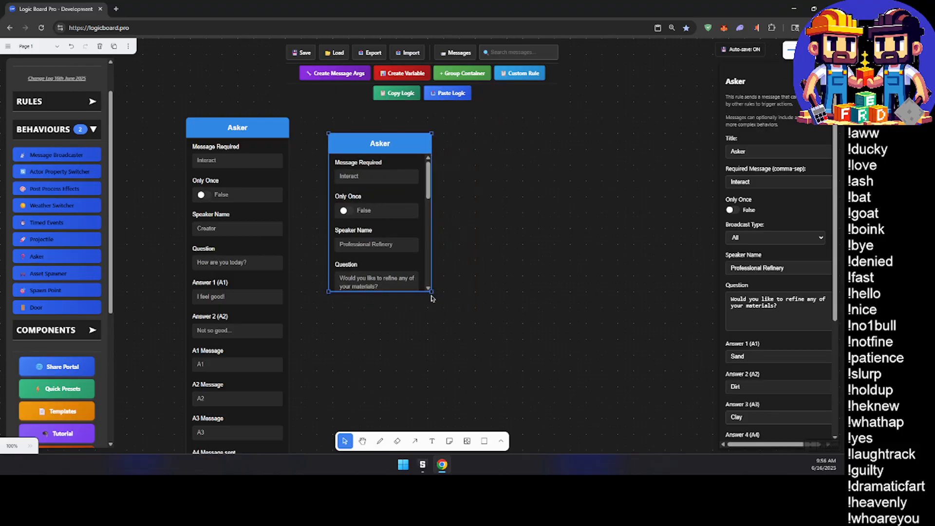
drag(428, 295, 432, 341)
scroll(411, 265, down, 2)
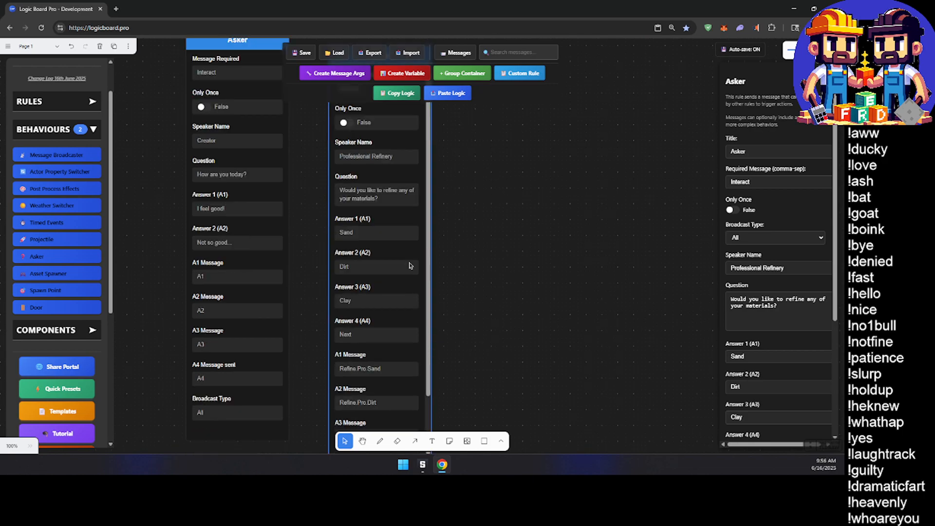
scroll(396, 284, up, 4)
scroll(396, 286, up, 1)
Step: Delete the default Asker block, reposition the Professional Refinery Asker and look through its answers and messages
click(261, 264)
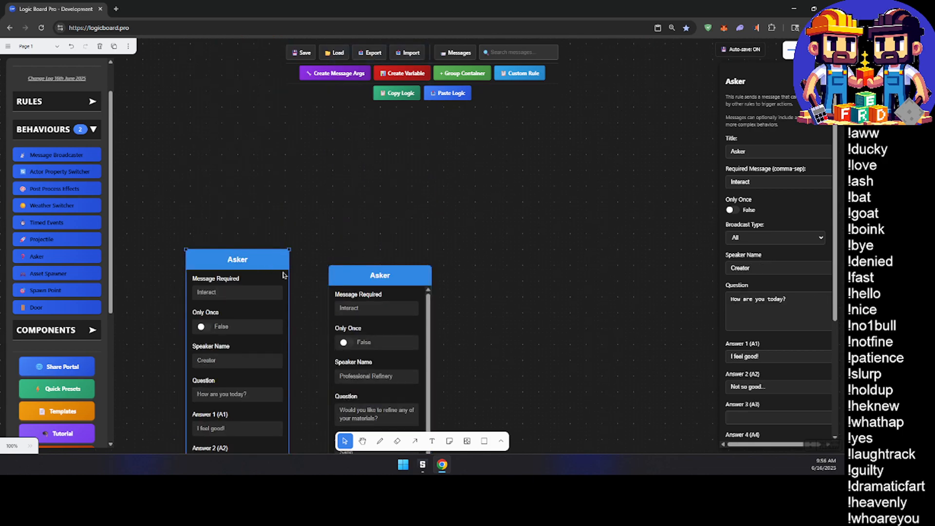
key(Delete)
drag(390, 271, 343, 227)
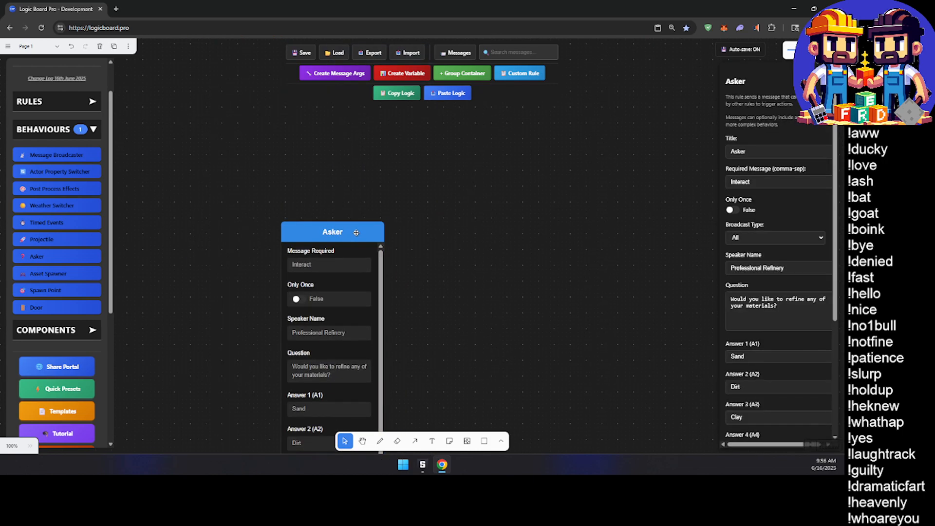
scroll(397, 249, down, 1)
scroll(396, 249, down, 2)
scroll(404, 251, down, 1)
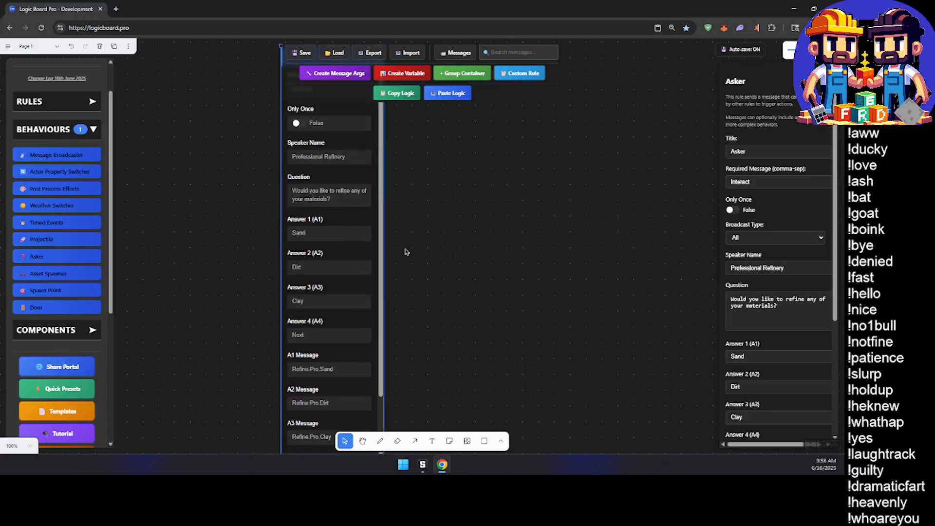
scroll(405, 251, down, 1)
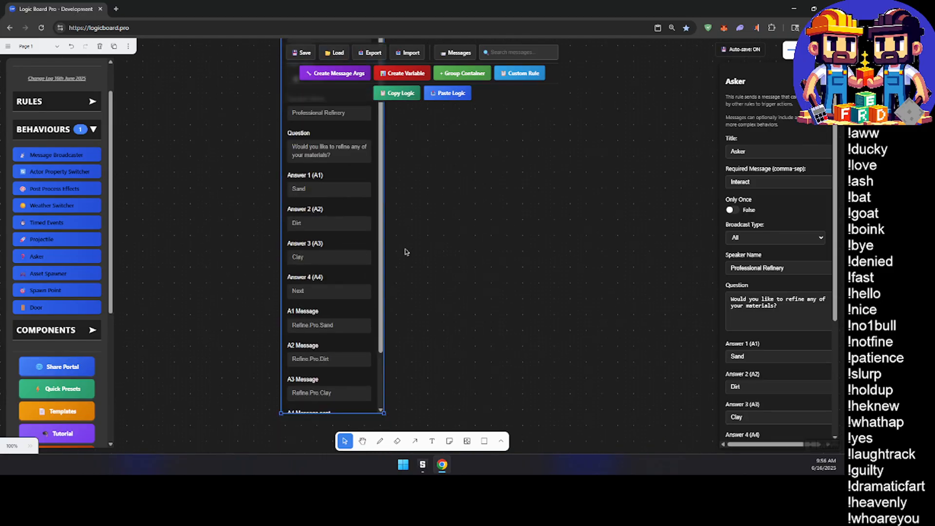
scroll(406, 252, down, 1)
scroll(409, 263, up, 2)
Step: In Game Maker, check the blue pillar's Asker, copy the Professional Refinery's Toggle component, and return to Logic Board Pro
click(422, 464)
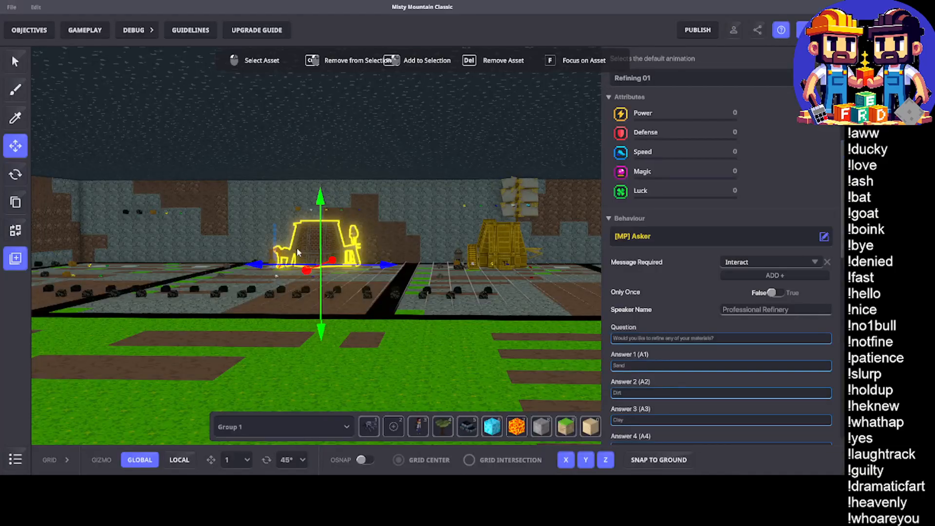
scroll(298, 252, up, 3)
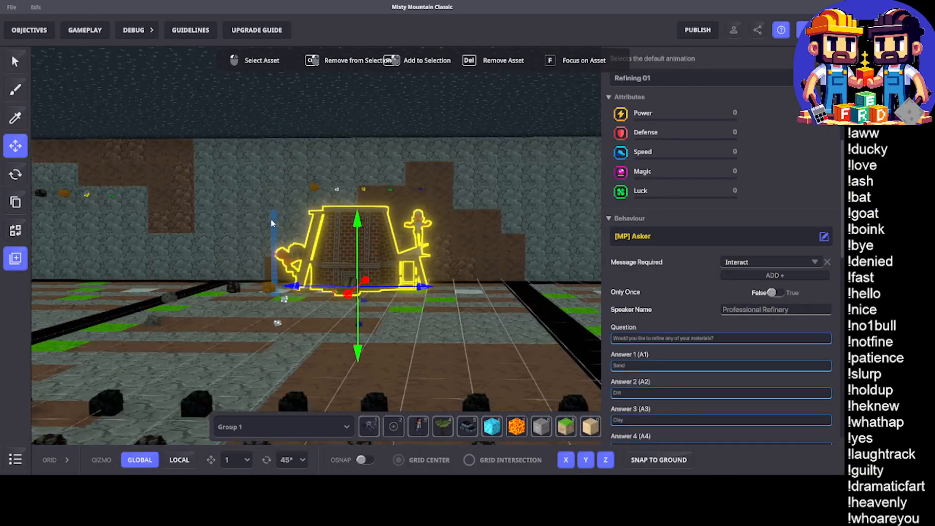
click(272, 226)
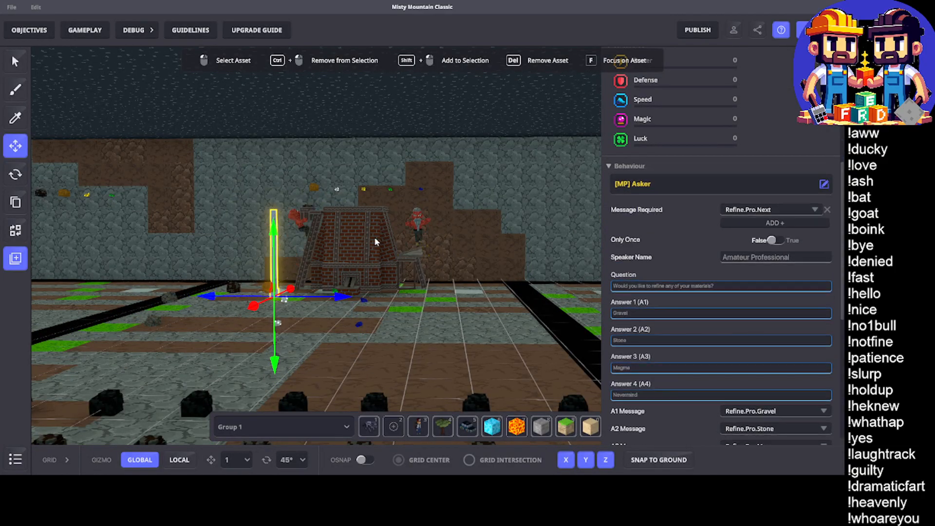
click(383, 235)
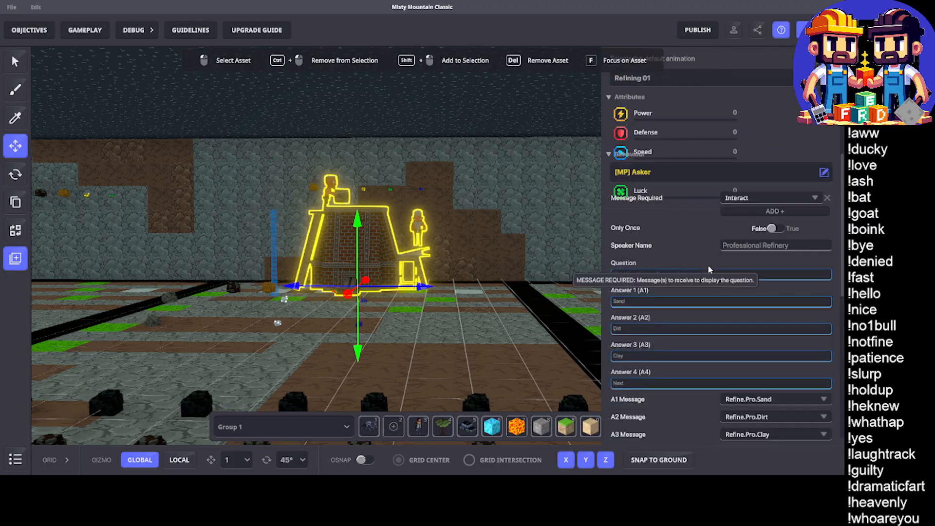
scroll(706, 263, down, 8)
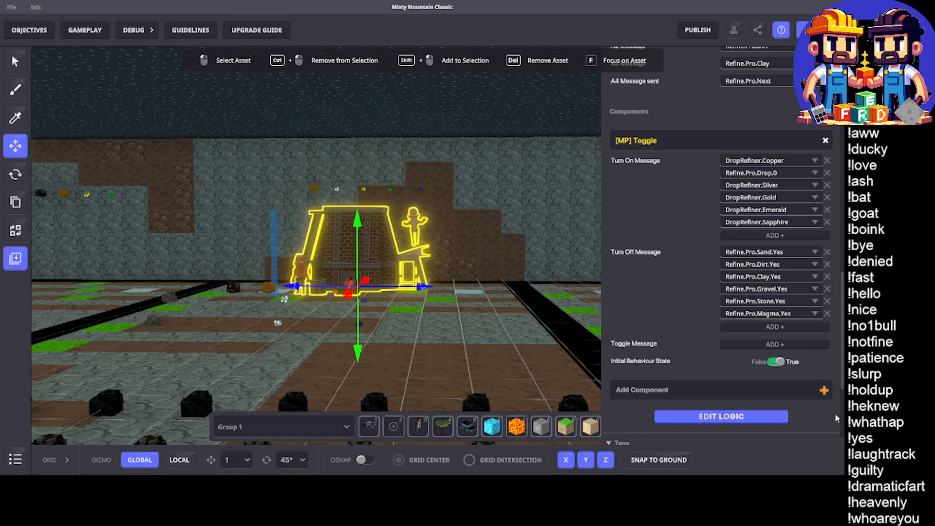
key(alt+Tab)
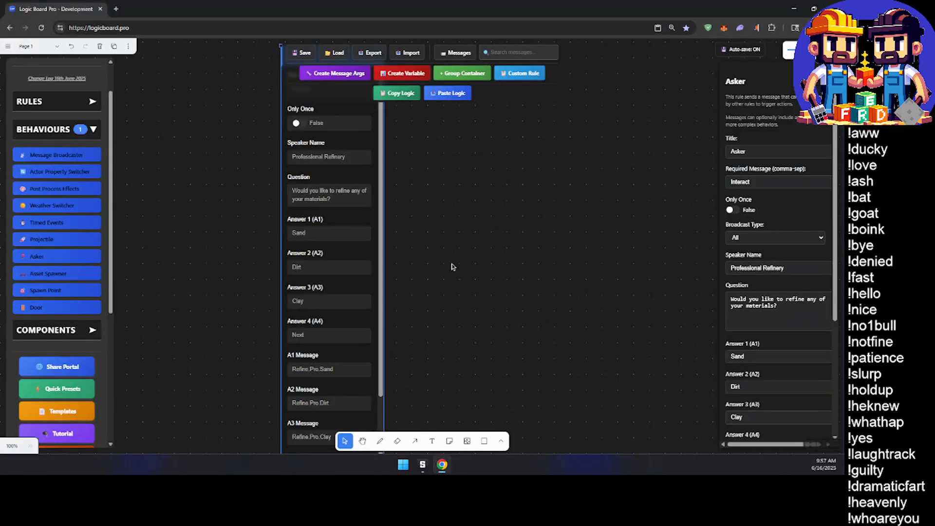
Step: Add a default Toggle component block from the Components category and place it beside the Asker block
middle_drag(460, 256, 481, 165)
click(227, 282)
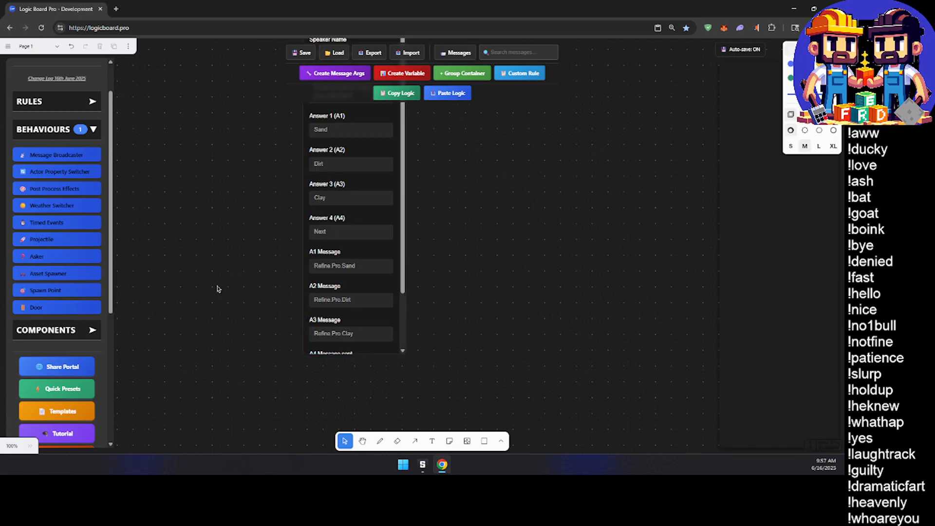
scroll(224, 238, up, 1)
scroll(225, 242, down, 2)
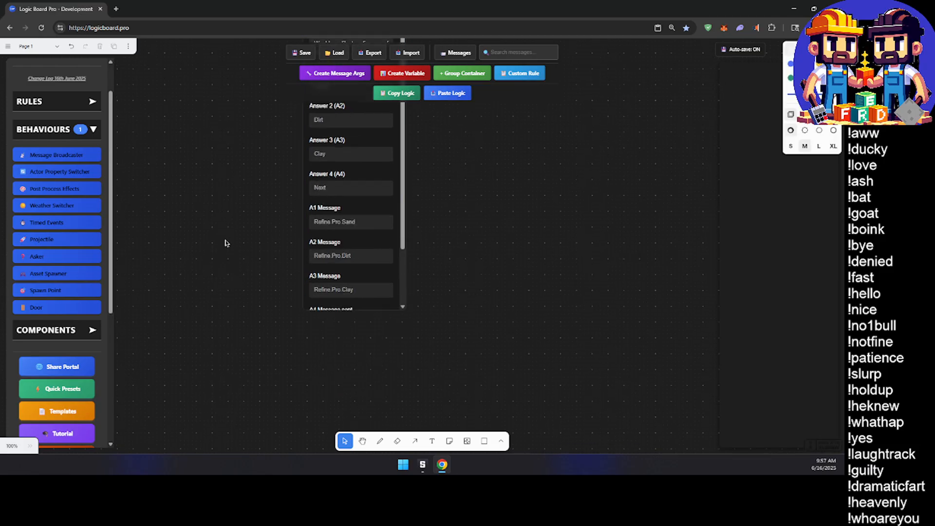
scroll(249, 271, down, 2)
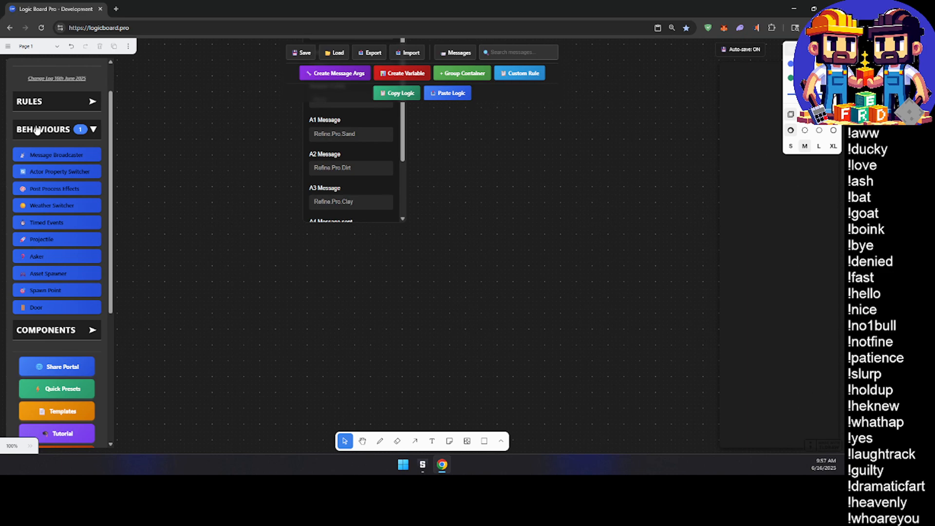
scroll(295, 301, down, 1)
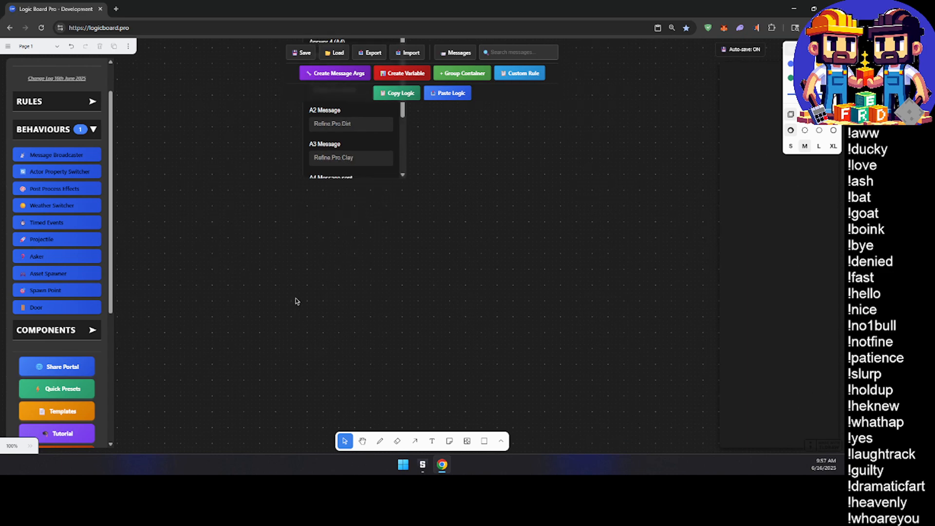
click(76, 333)
scroll(74, 350, down, 2)
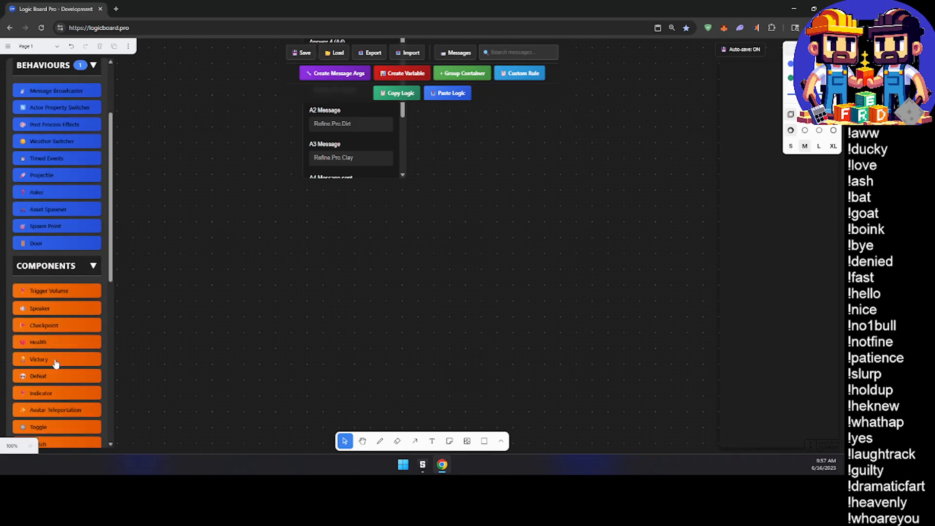
scroll(74, 354, down, 1)
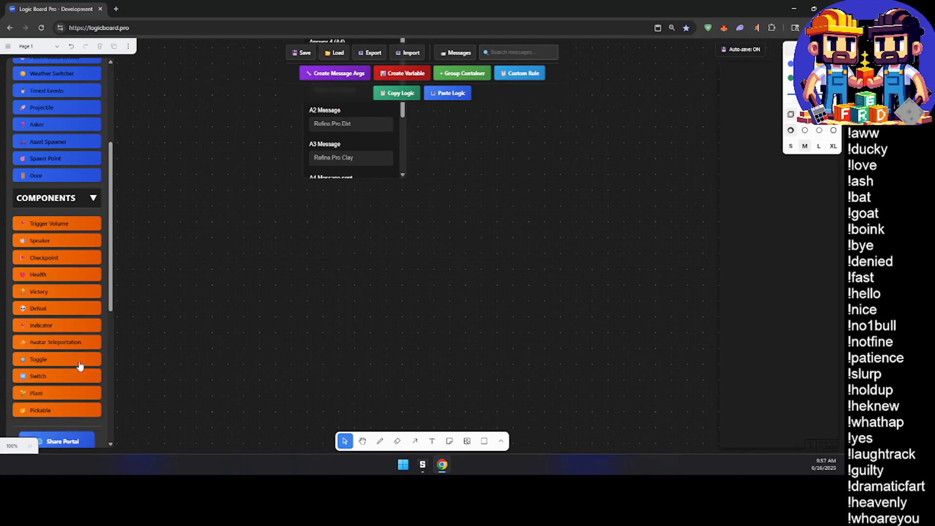
click(72, 360)
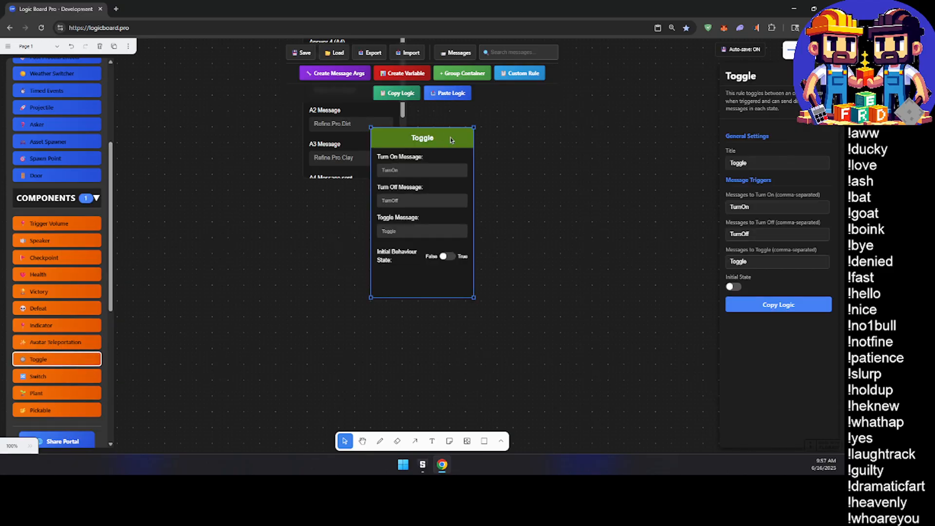
drag(451, 139, 367, 236)
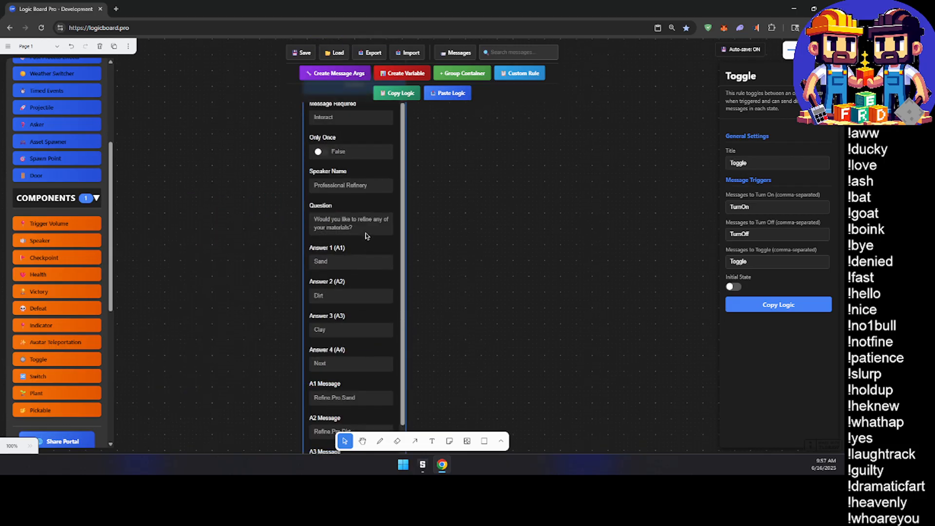
Step: Paste the Professional Refinery's copied Toggle logic onto the board and align it directly beneath the Asker block
scroll(367, 237, up, 5)
scroll(371, 244, down, 11)
click(322, 293)
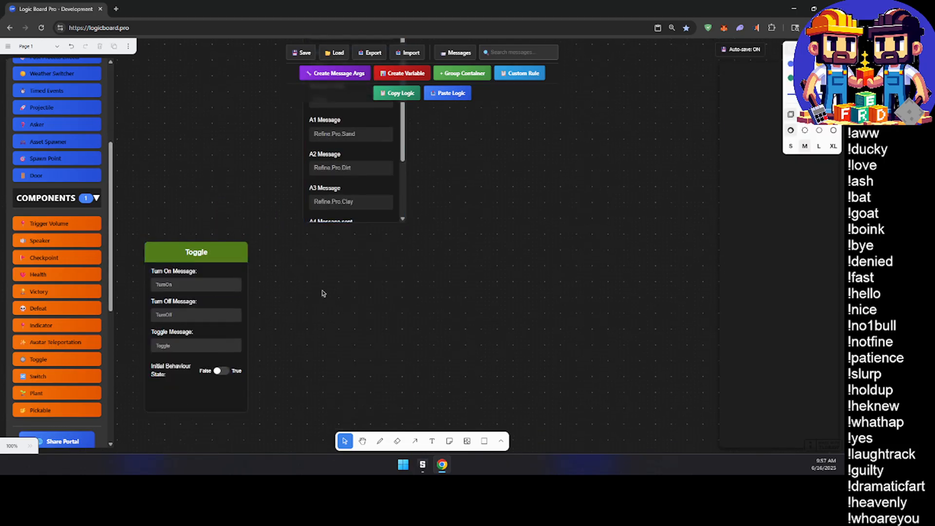
key(ctrl+v)
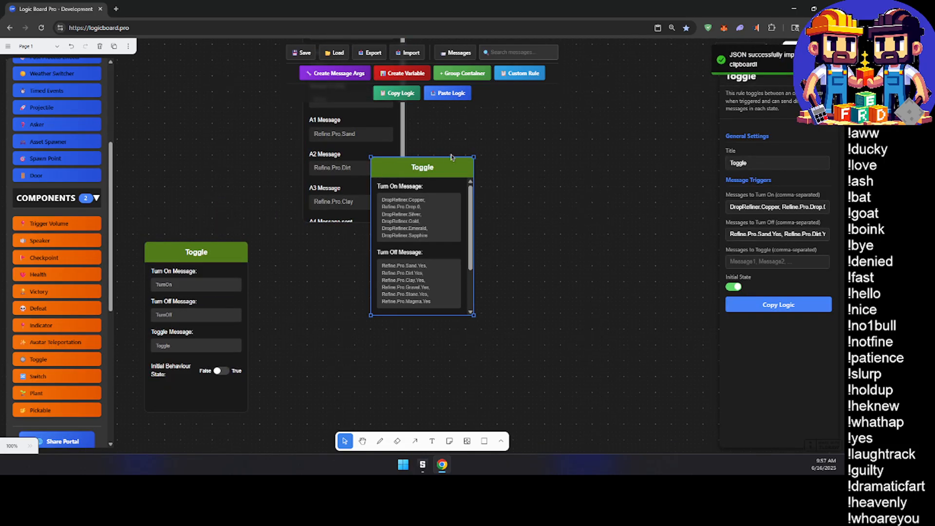
drag(459, 180, 392, 242)
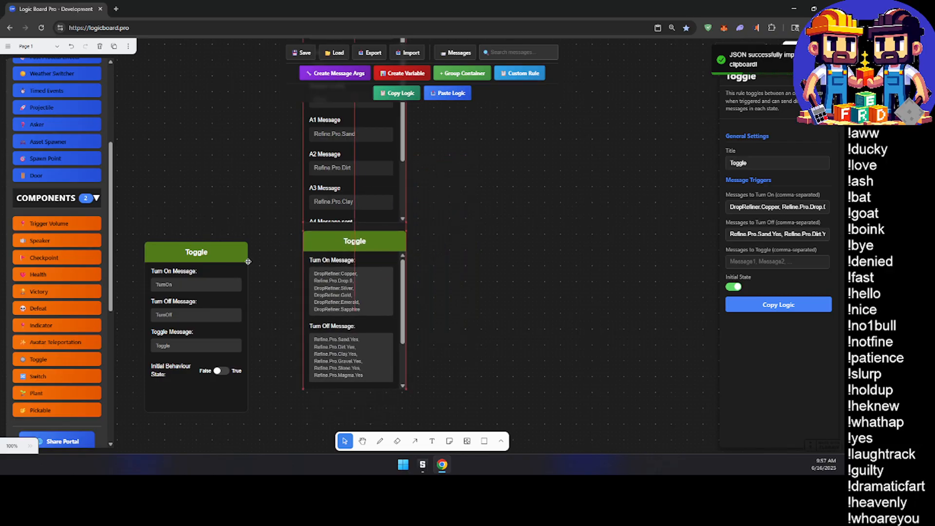
Step: Delete the default Toggle block, keeping only the pasted Professional Refinery Toggle
click(220, 255)
key(Delete)
scroll(370, 312, down, 3)
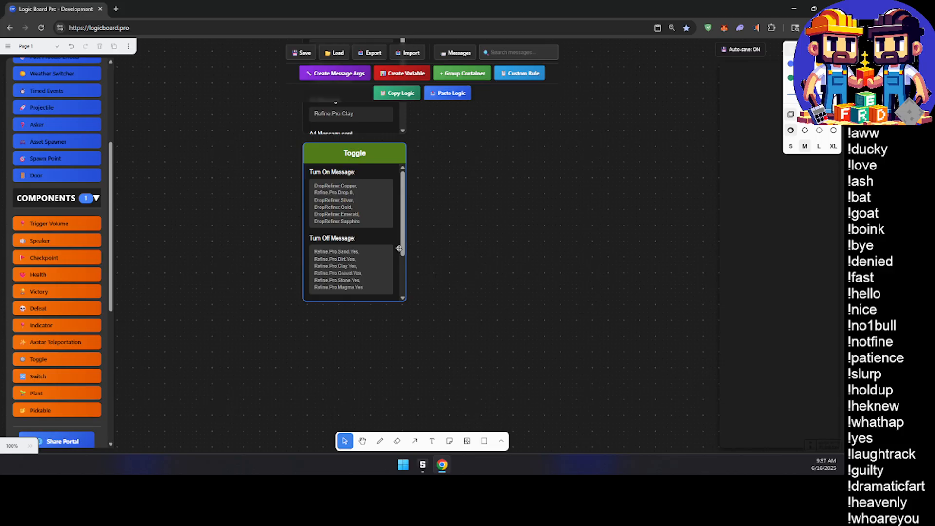
Step: Enlarge the pasted Toggle block until all of its fields, down to Initial Behaviour State, fit without scrolling
click(399, 249)
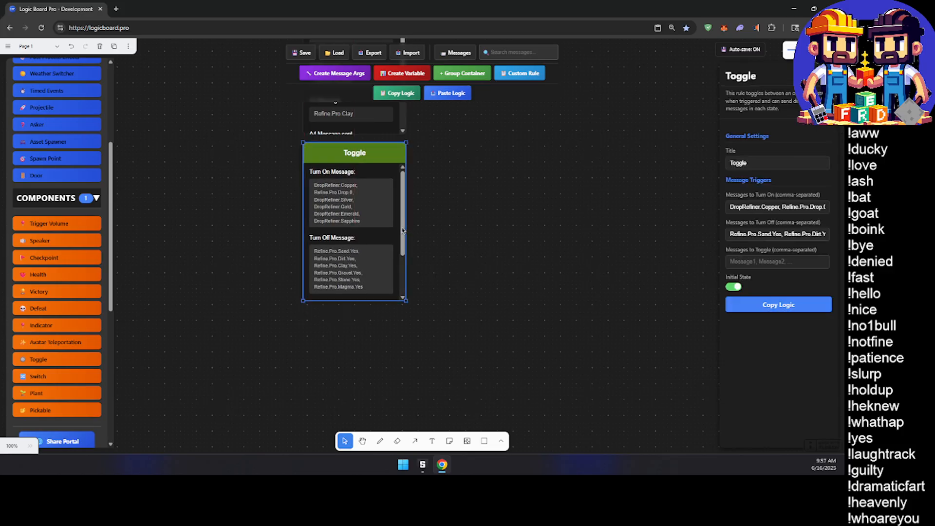
mouse_move(403, 231)
mouse_down()
mouse_move(403, 247)
mouse_move(403, 229)
mouse_up()
click(466, 239)
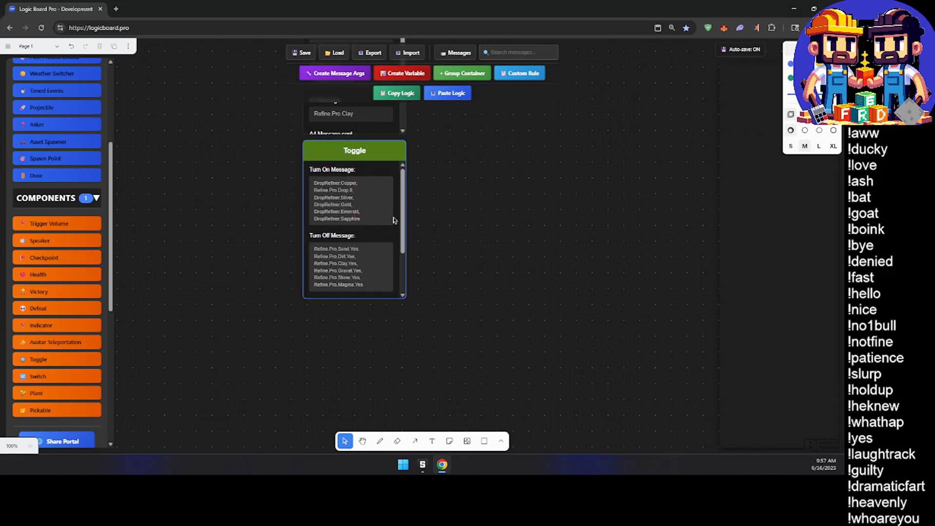
click(404, 222)
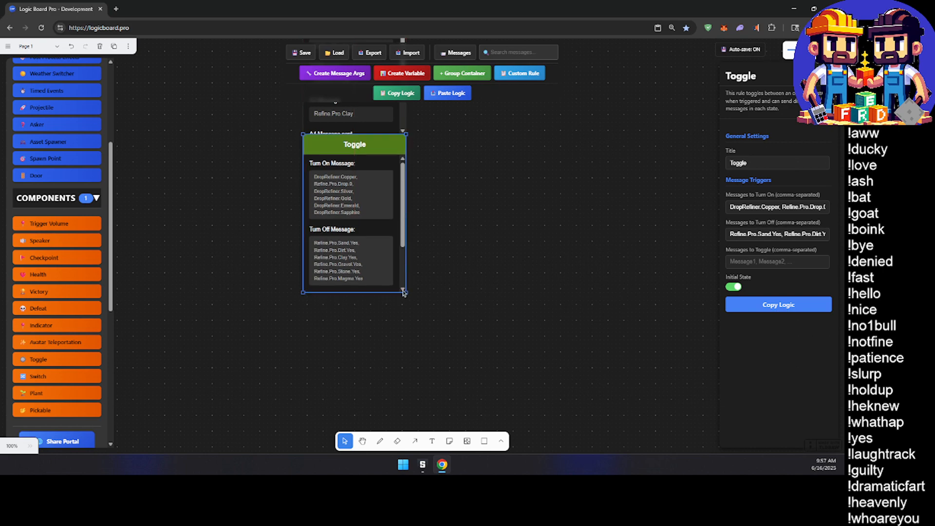
drag(396, 294, 395, 300)
mouse_move(399, 348)
mouse_down()
mouse_move(401, 372)
mouse_move(400, 347)
mouse_move(401, 362)
mouse_up()
click(461, 347)
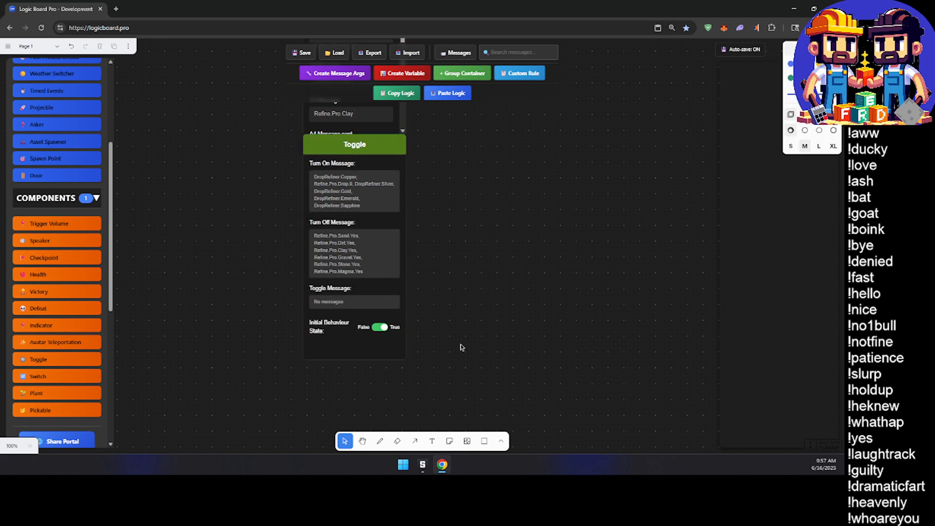
Step: Move the Toggle block down to clear space and lengthen the Asker block until every field through Broadcast Type fits
drag(381, 146, 375, 236)
click(459, 190)
scroll(459, 188, up, 4)
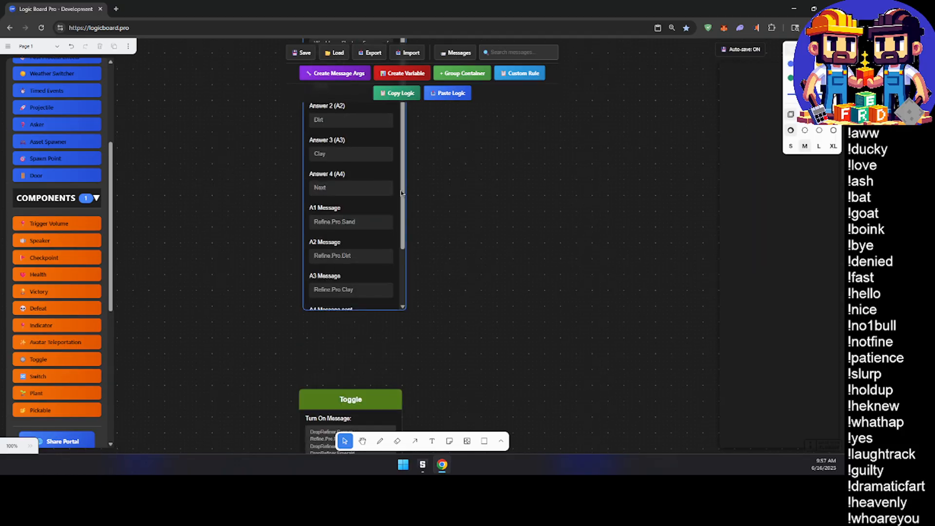
click(403, 196)
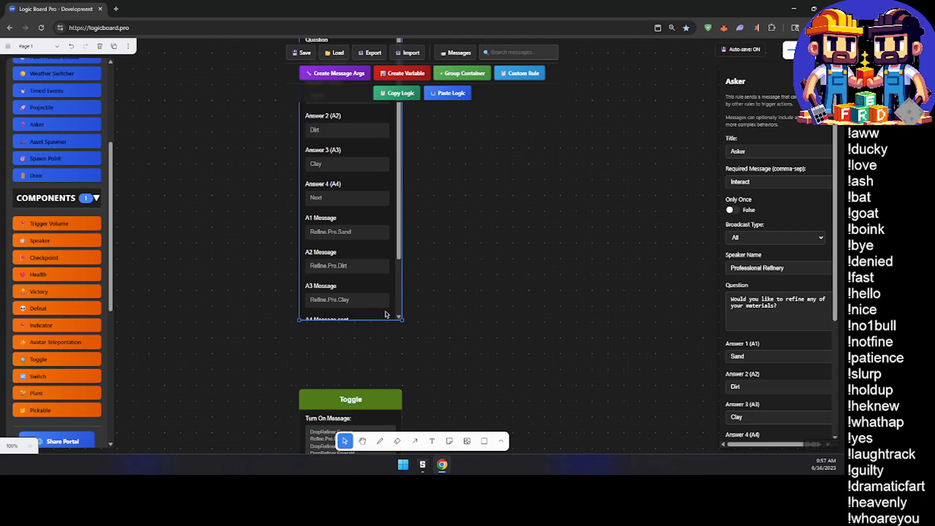
scroll(818, 369, down, 3)
scroll(791, 232, up, 3)
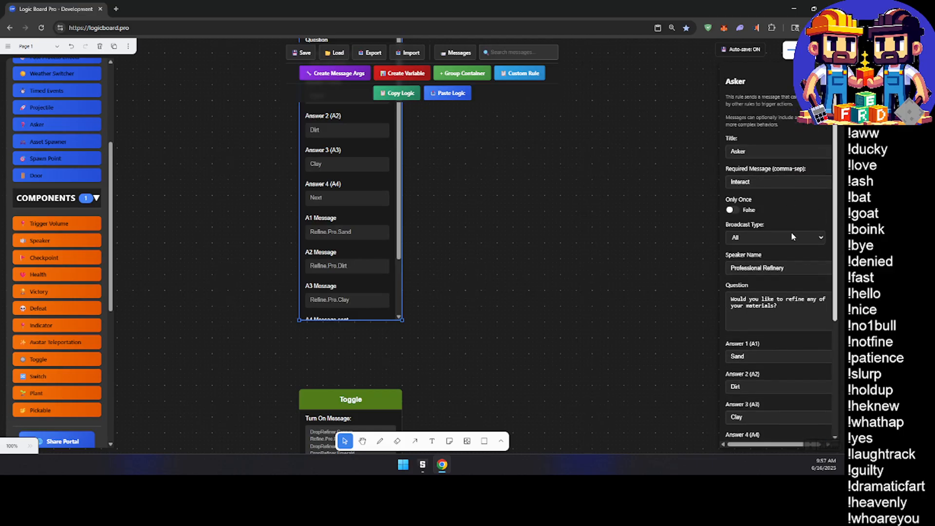
scroll(791, 231, down, 3)
drag(367, 321, 369, 381)
click(461, 368)
scroll(450, 351, down, 4)
scroll(450, 349, up, 3)
click(377, 341)
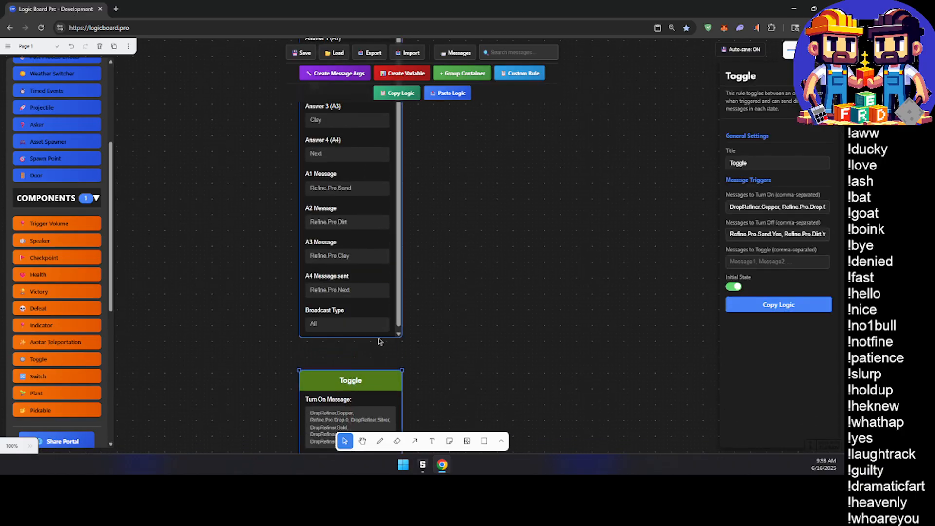
click(447, 342)
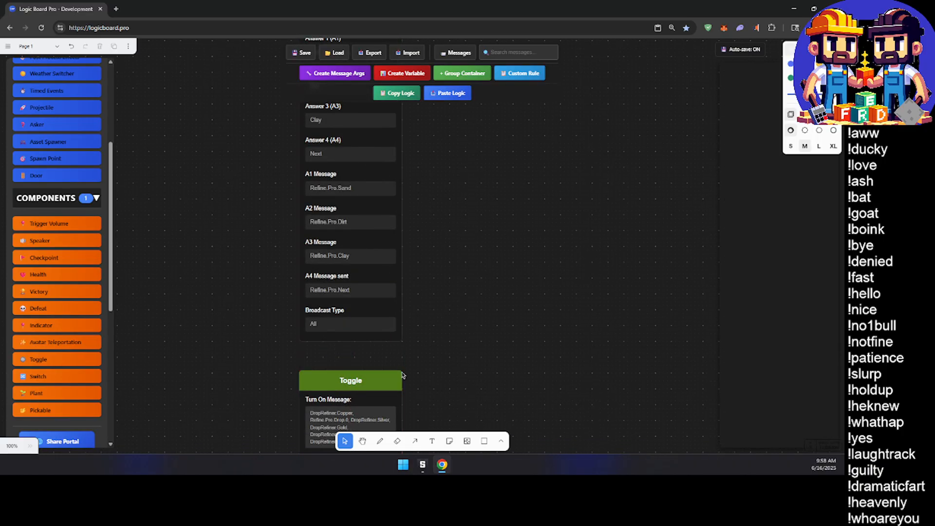
Step: Move the Toggle block up so it sits directly beneath the lengthened Asker block
click(374, 397)
drag(374, 398, 370, 365)
click(458, 366)
scroll(460, 322, down, 4)
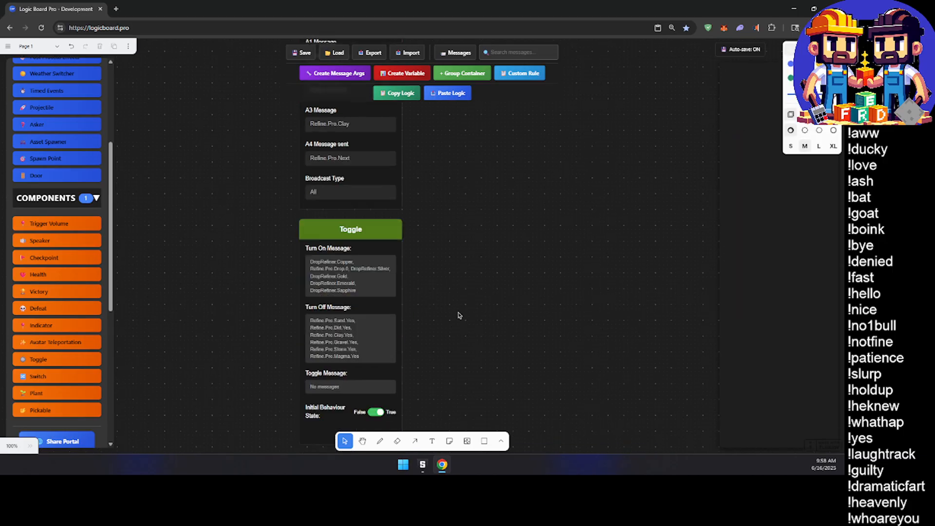
ctrl+scroll(451, 302, down, 4)
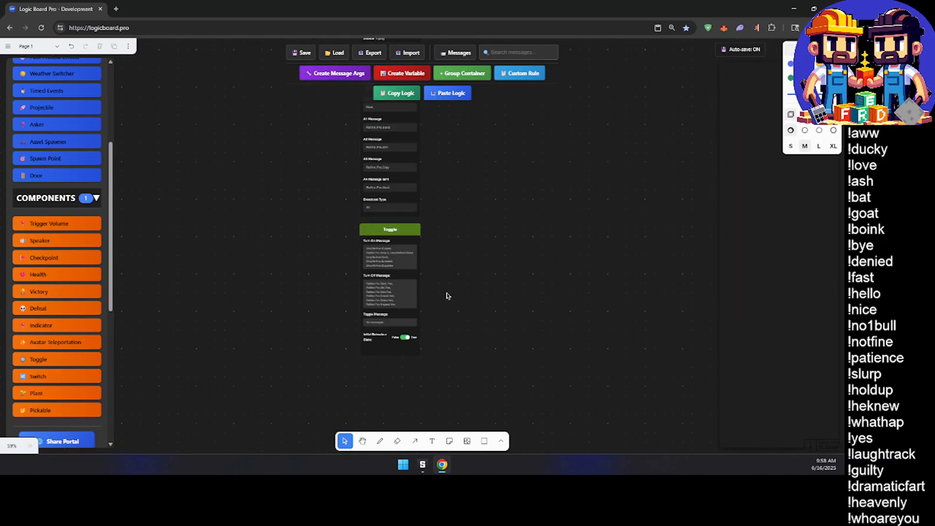
scroll(449, 295, up, 5)
scroll(507, 293, down, 4)
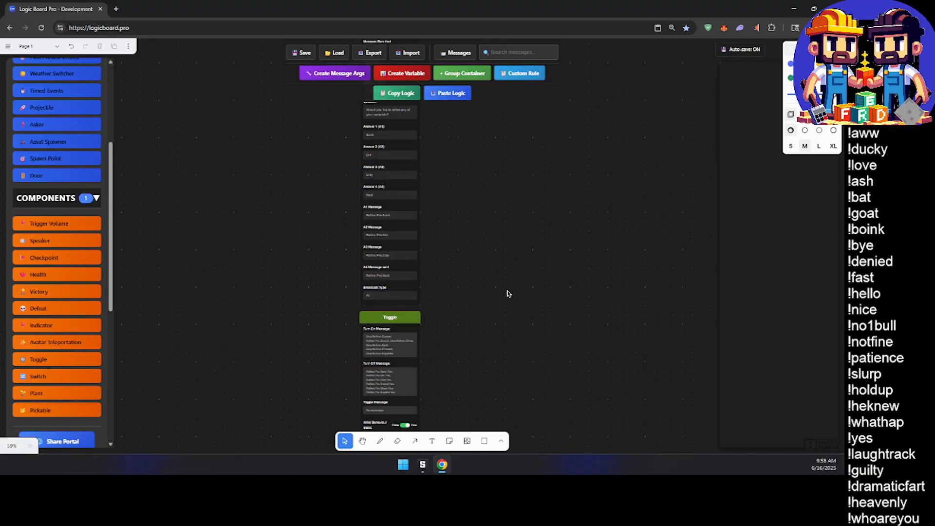
ctrl+scroll(508, 296, down, 5)
middle_drag(504, 309, 483, 323)
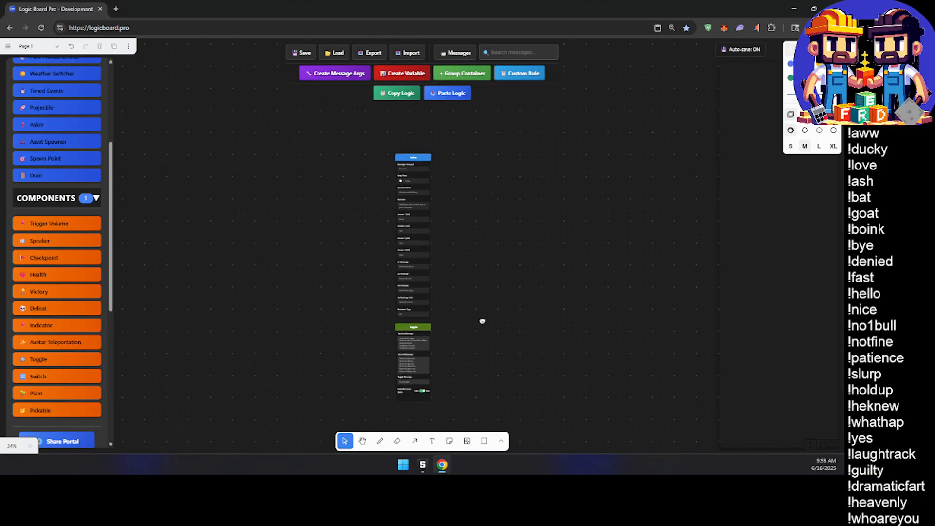
Step: Rename the board page Page 1 as Professional Refinery
click(58, 49)
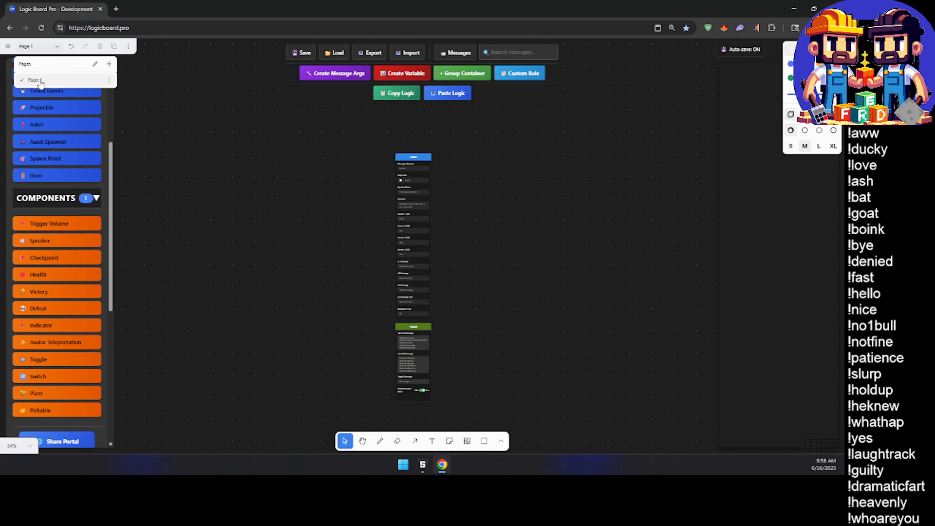
click(95, 64)
text(Professional Refinery)
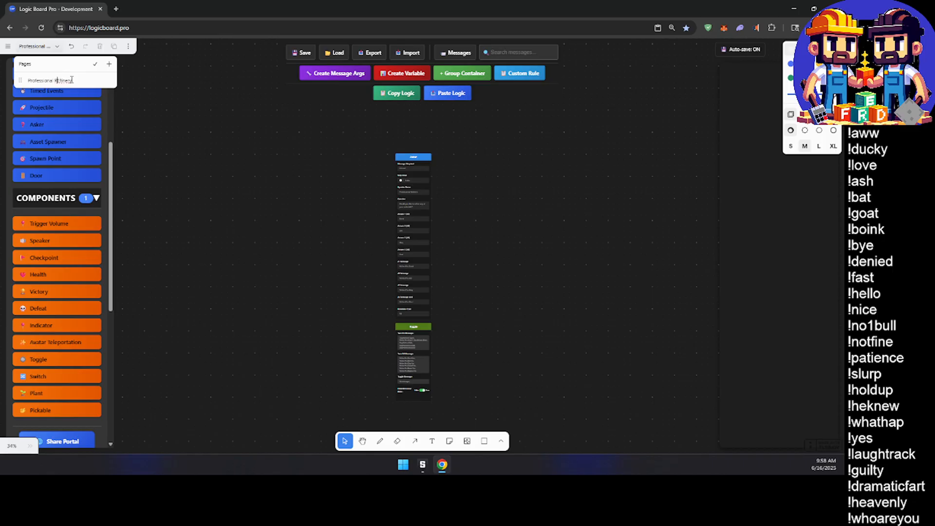
key(Return)
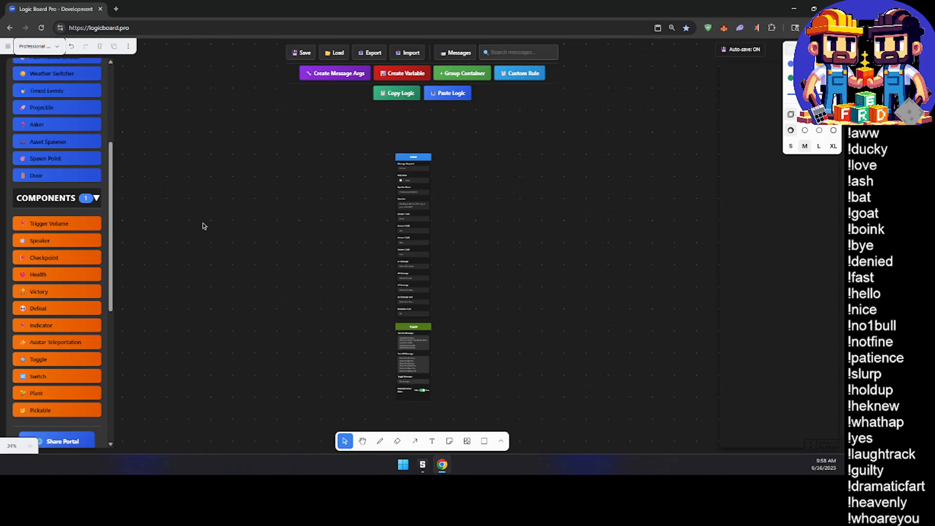
scroll(280, 232, down, 3)
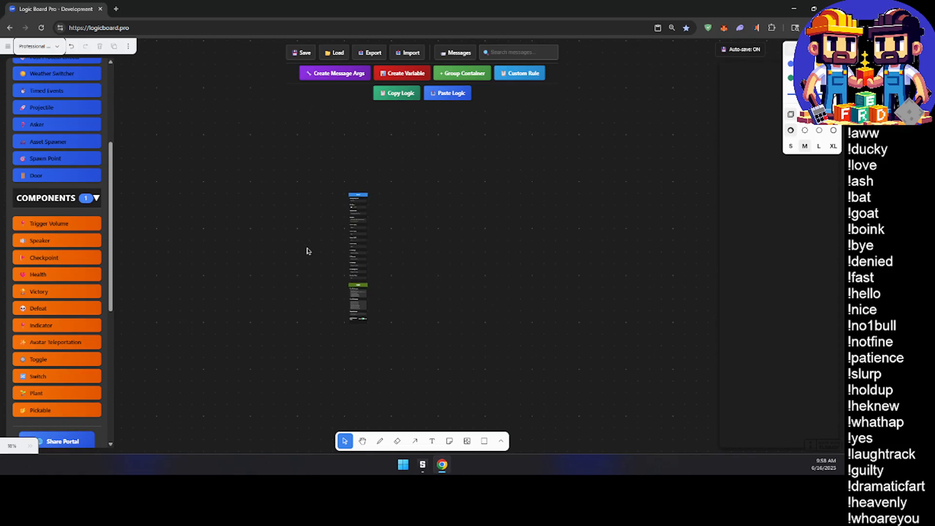
middle_drag(307, 248, 279, 250)
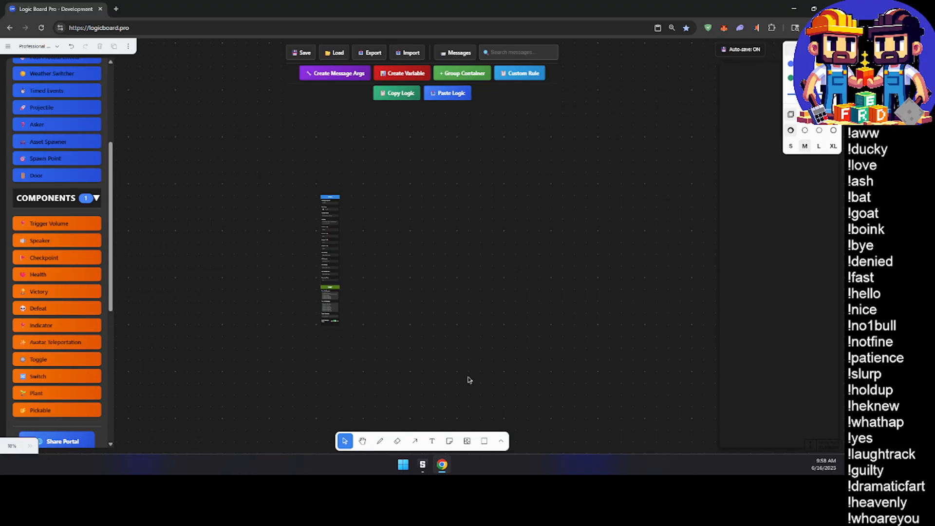
Step: Add a group container, place it over the top of the Asker block, and title it Behaviors and Components
click(470, 74)
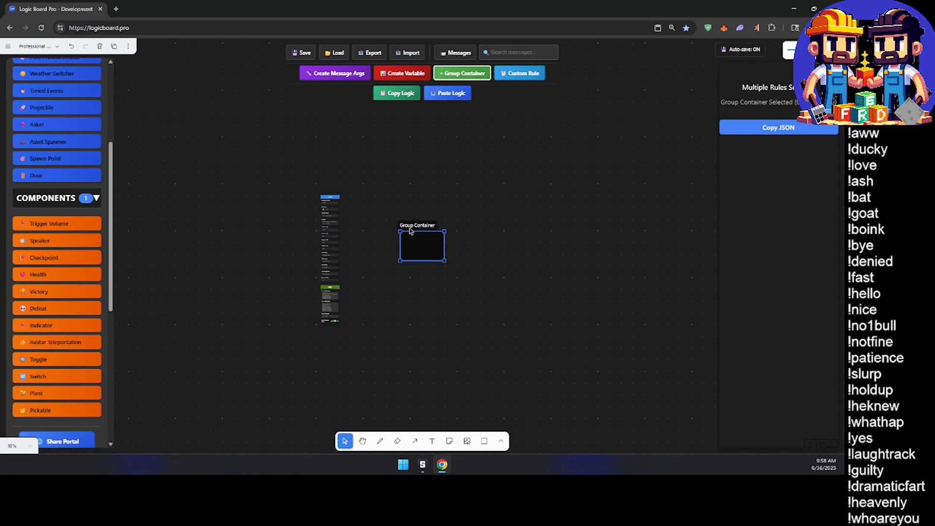
drag(410, 231, 319, 189)
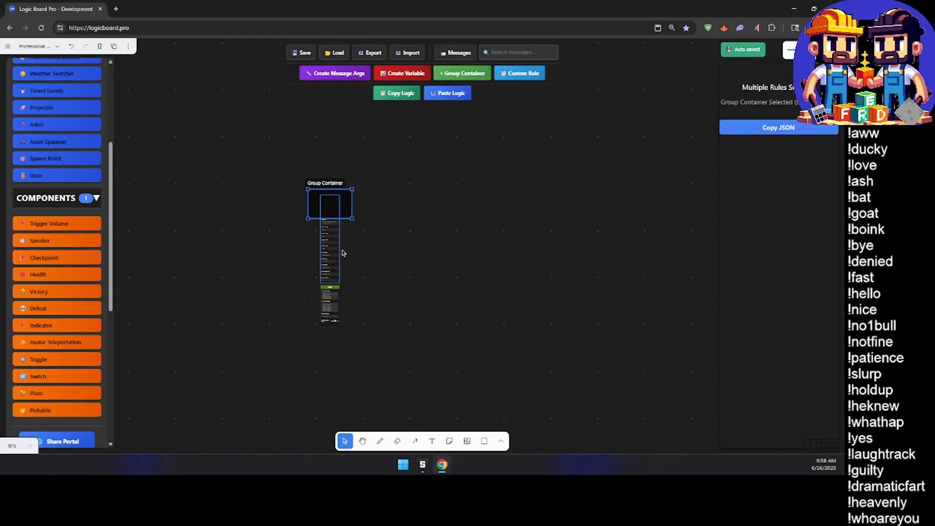
double_click(325, 182)
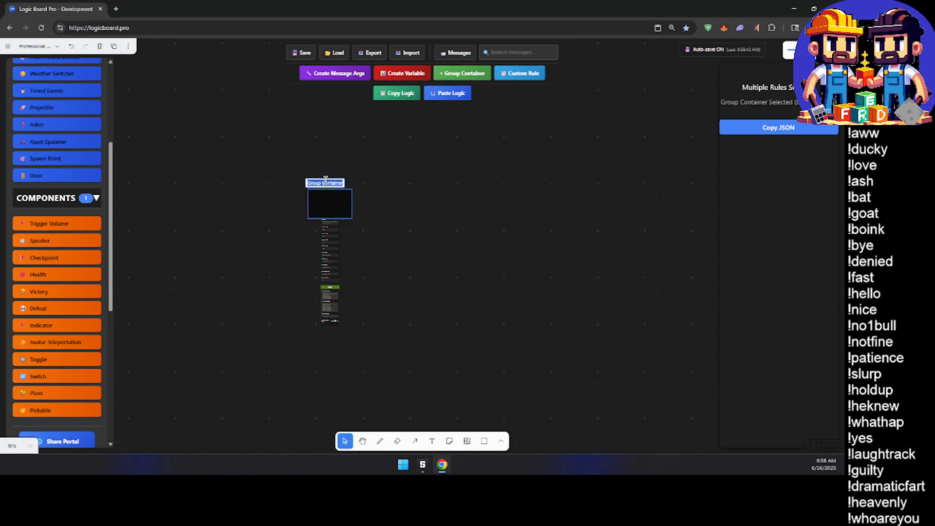
text(Bel)
text(aviors and Coor)
text(omponents)
click(440, 257)
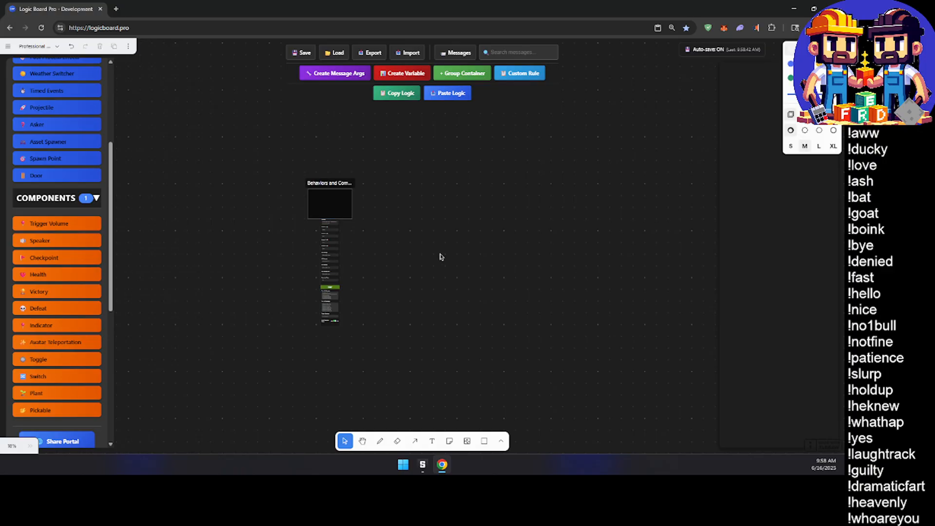
Step: Put the Asker and Toggle blocks inside the Behaviors and Components container
scroll(333, 218, up, 10)
scroll(396, 253, up, 1)
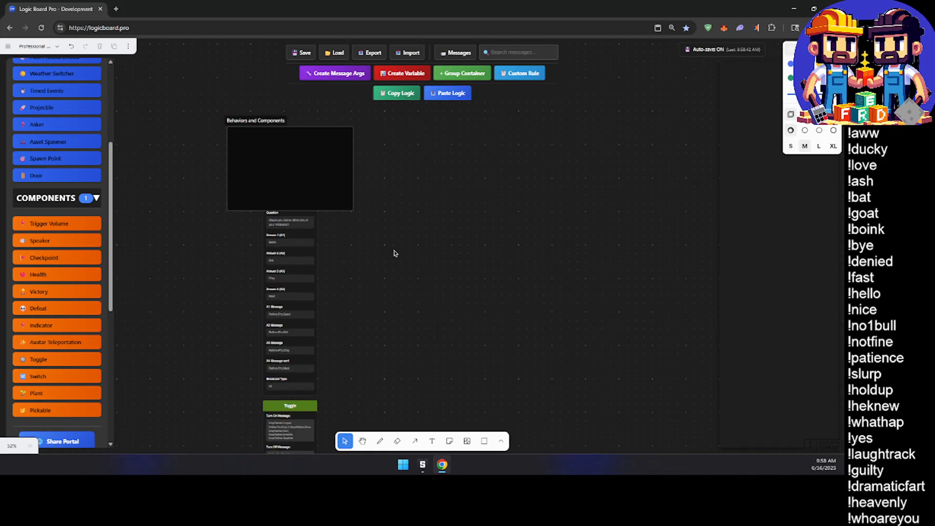
click(299, 246)
drag(299, 247, 260, 172)
drag(292, 430, 304, 162)
Step: Enlarge the Behaviors and Components container in height and width to make room for both blocks
scroll(396, 217, down, 10)
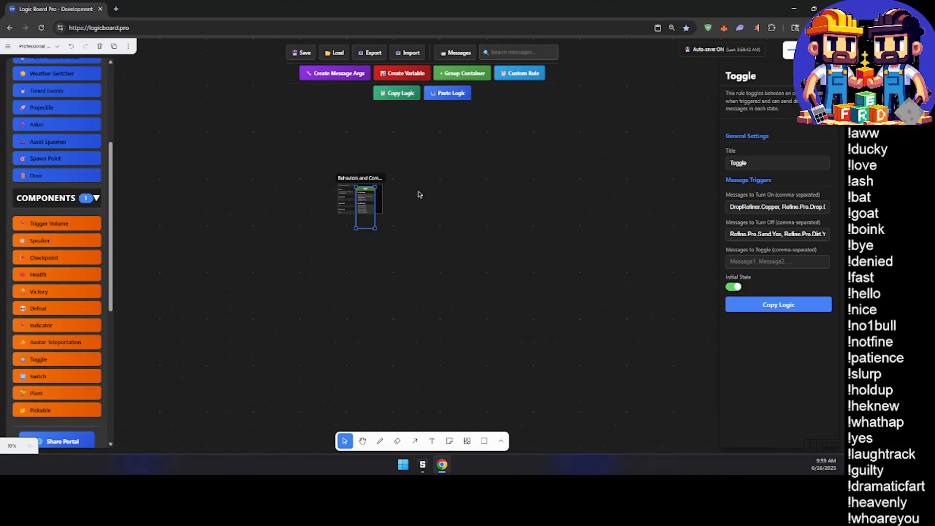
click(375, 181)
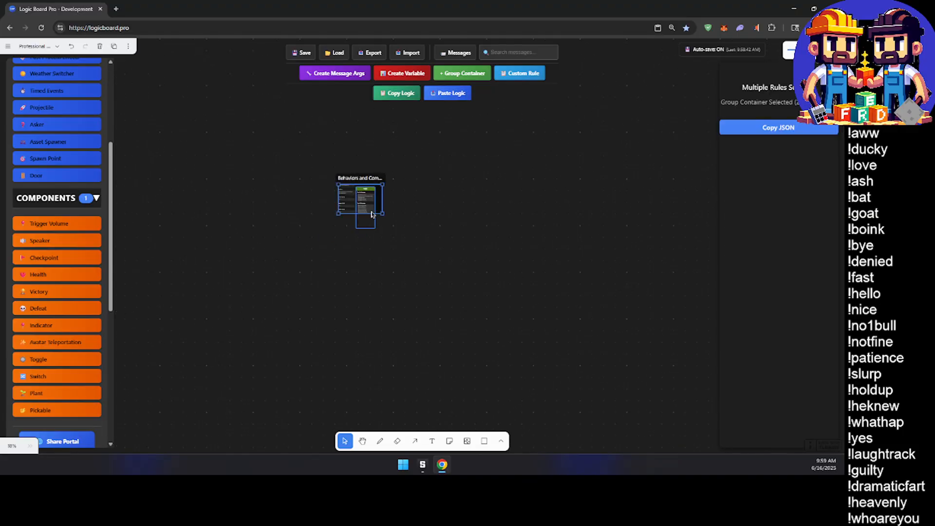
drag(372, 215, 372, 274)
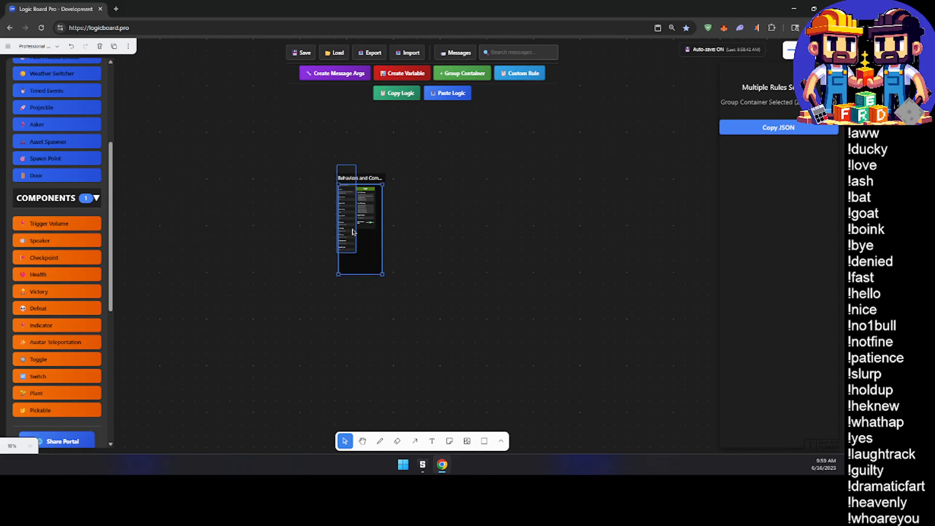
drag(352, 229, 401, 239)
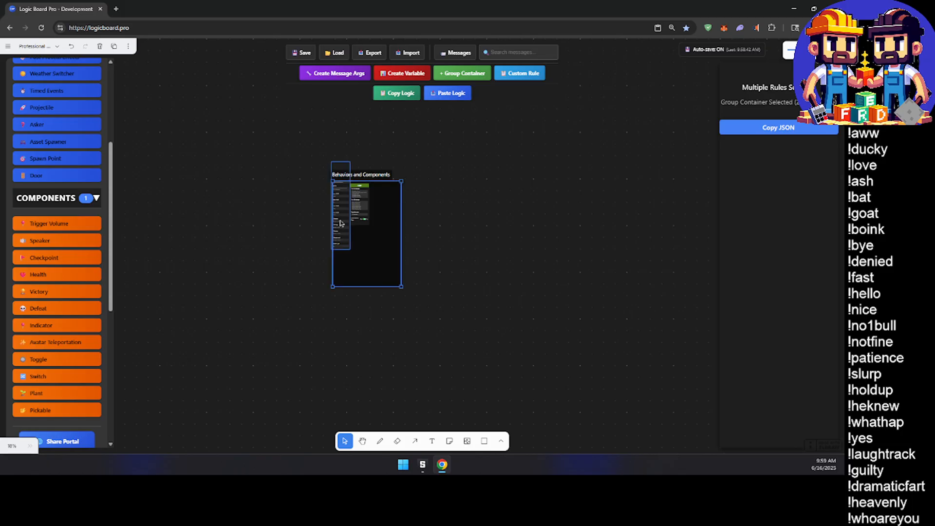
Step: Stack the Asker above the Toggle along the container's left edge and fit the container's size around them
drag(341, 219, 376, 325)
click(346, 224)
click(382, 274)
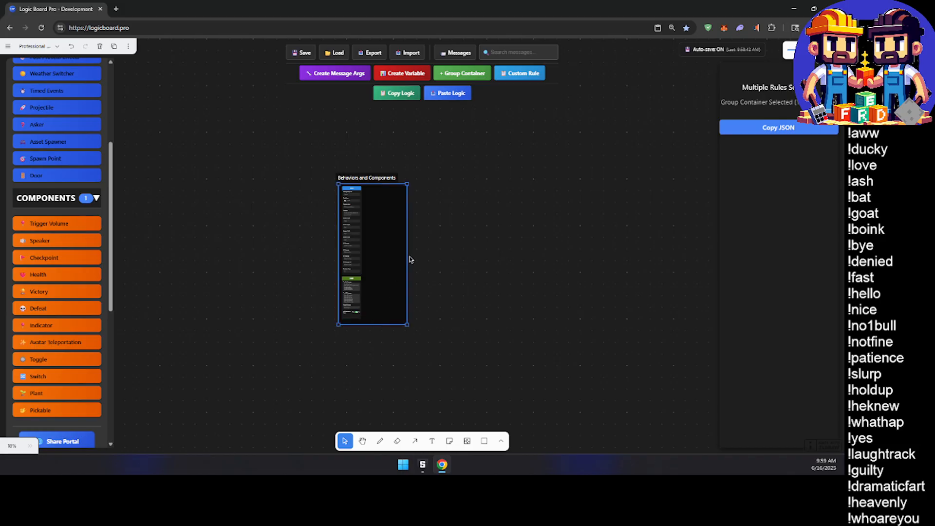
drag(407, 255, 437, 228)
click(415, 276)
Step: Move the Behaviors and Components container to the board's upper-left area and realign the Toggle directly beneath the Asker
drag(361, 177, 208, 128)
click(375, 282)
drag(355, 314, 235, 213)
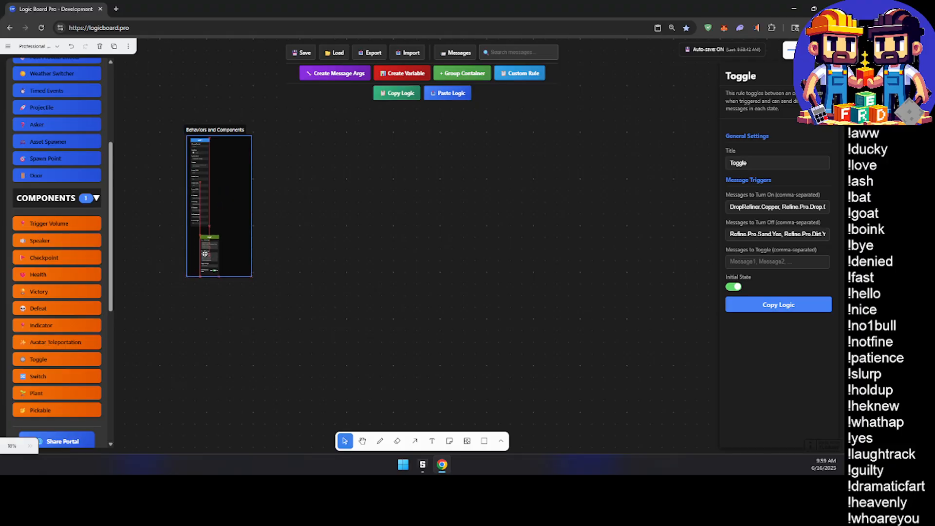
click(232, 127)
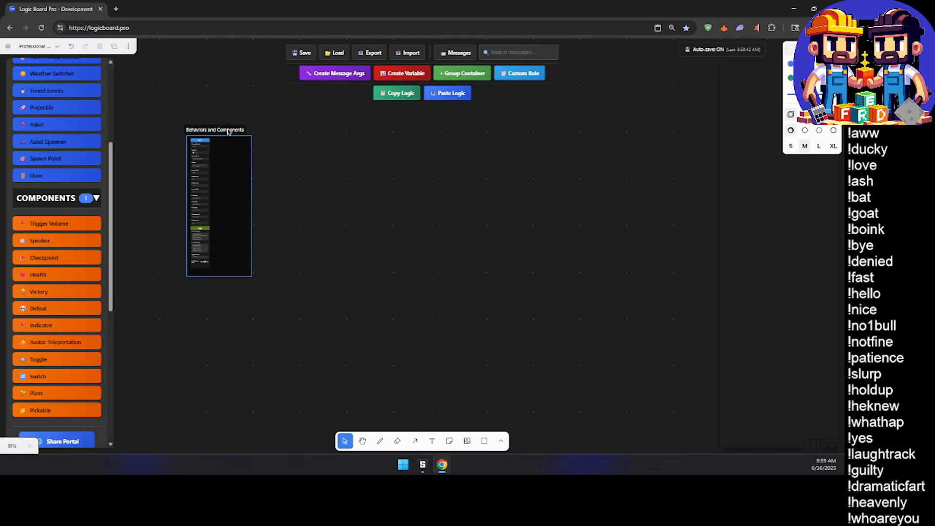
drag(228, 132, 203, 137)
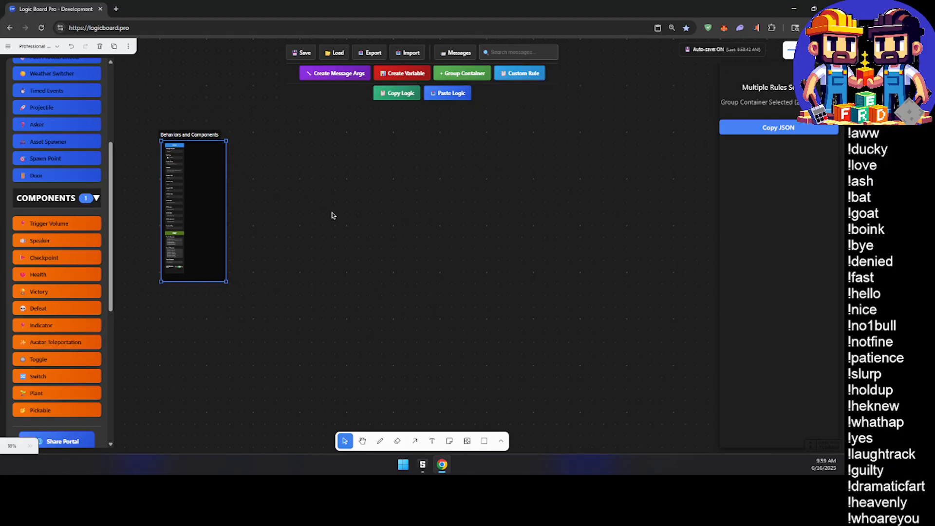
scroll(333, 216, down, 1)
ctrl+scroll(339, 250, up, 1)
middle_drag(336, 268, 357, 337)
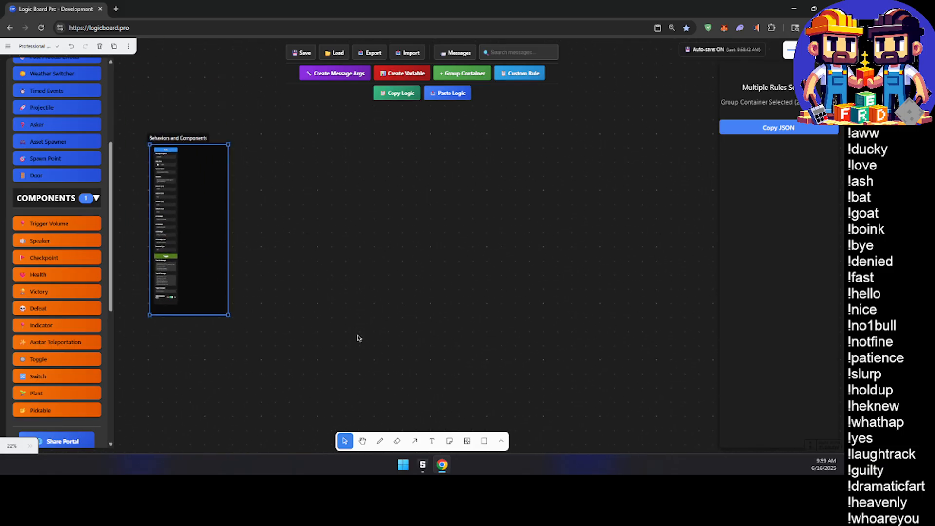
click(357, 336)
scroll(306, 273, down, 3)
scroll(304, 273, up, 3)
ctrl+scroll(304, 274, down, 3)
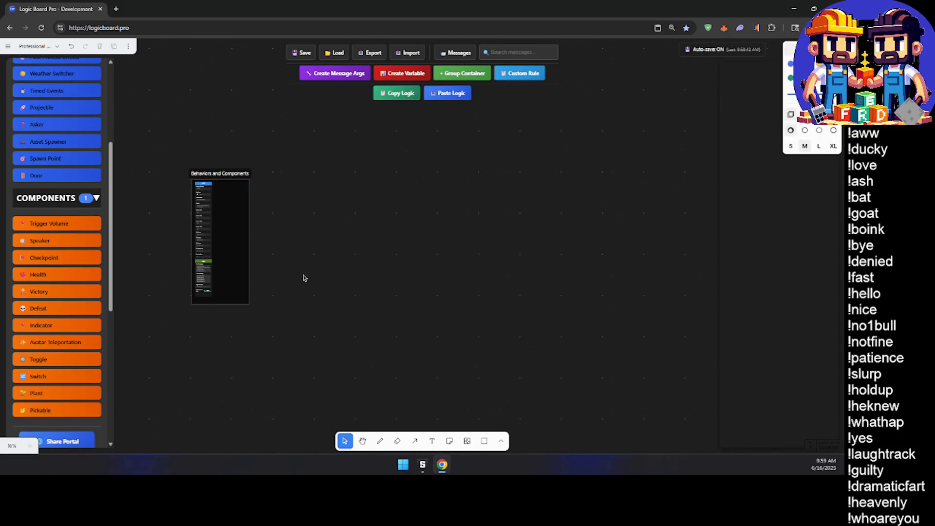
middle_drag(308, 285, 336, 303)
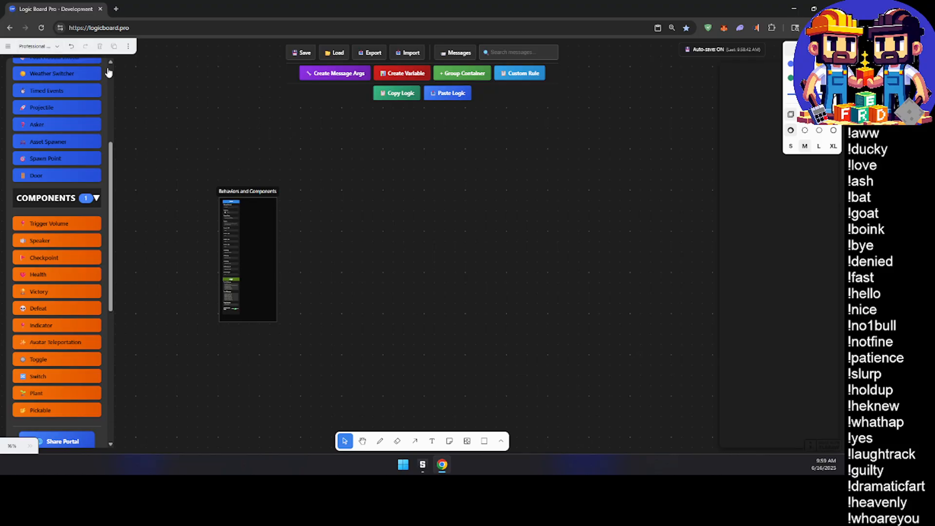
Step: Switch to Game Maker and review the refinery's Asker answers, A1 to A4 messages and Toggle messages
mouse_move(414, 461)
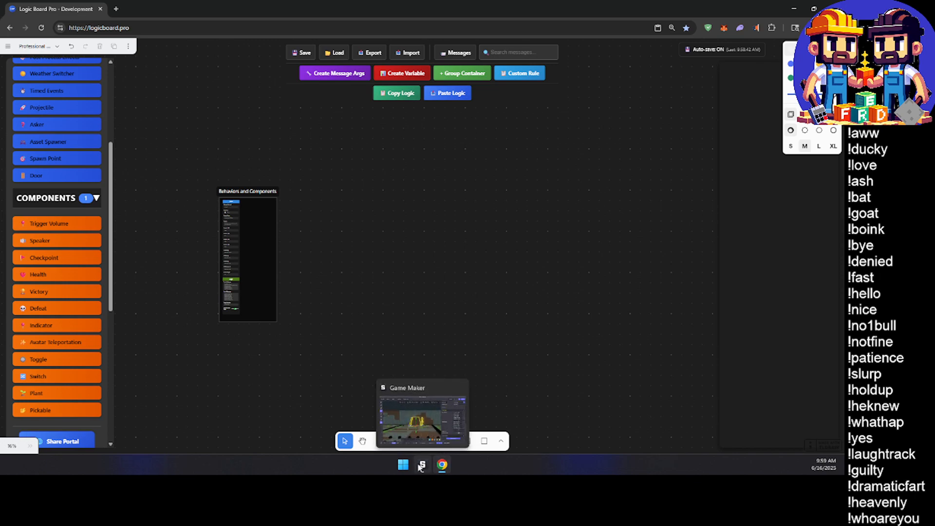
click(422, 414)
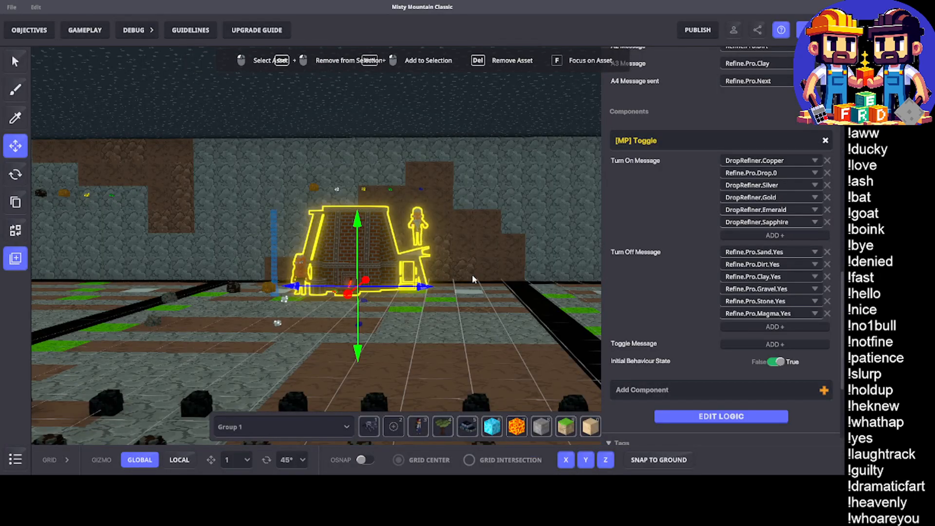
middle_drag(462, 288, 456, 300)
scroll(642, 252, up, 6)
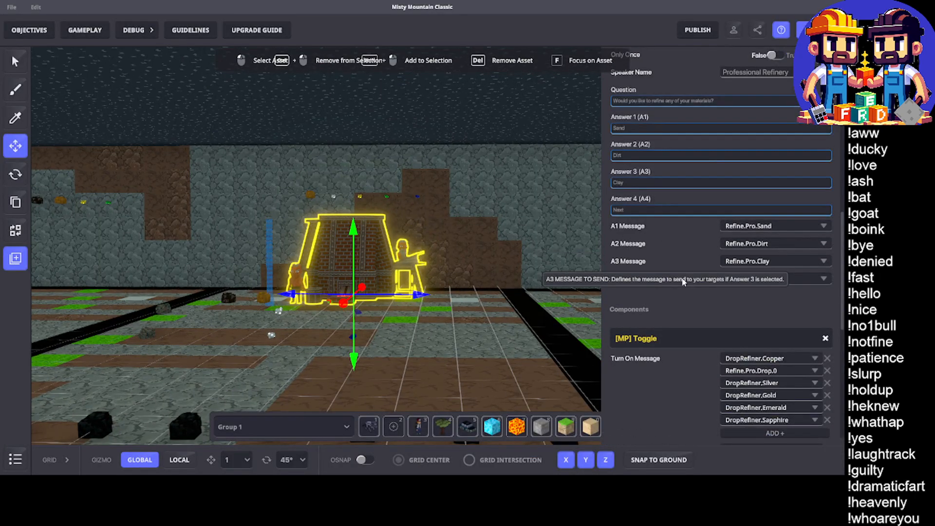
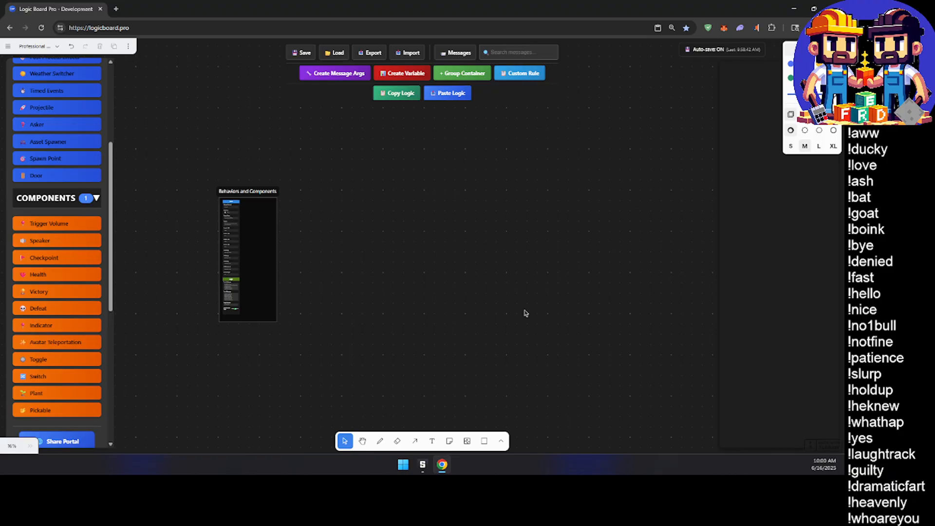
Step: Return to Logic Board Pro, paste the copied material refining table image, and place it above the Behaviors and Components container
mouse_move(202, 10)
mouse_down()
mouse_move(205, 22)
mouse_move(194, 1)
mouse_up()
right_click(388, 276)
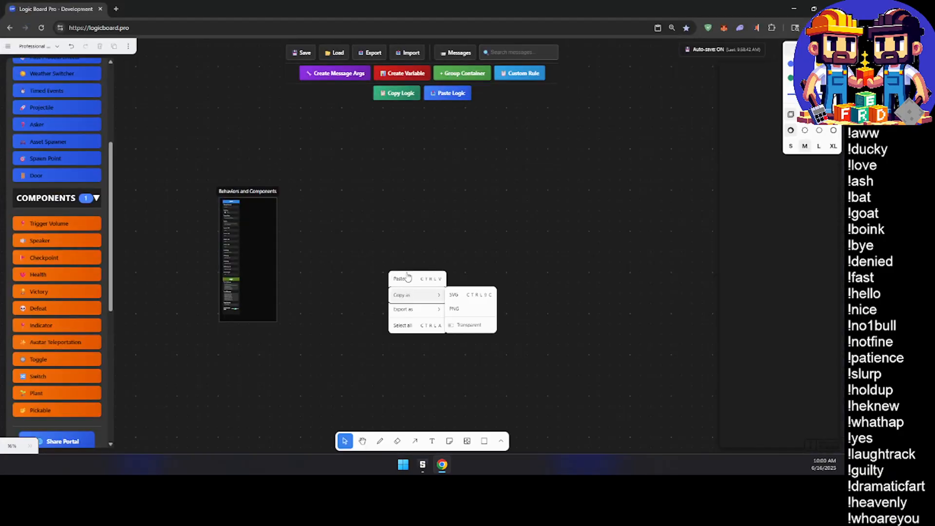
click(409, 276)
drag(408, 276, 481, 242)
drag(437, 215, 386, 154)
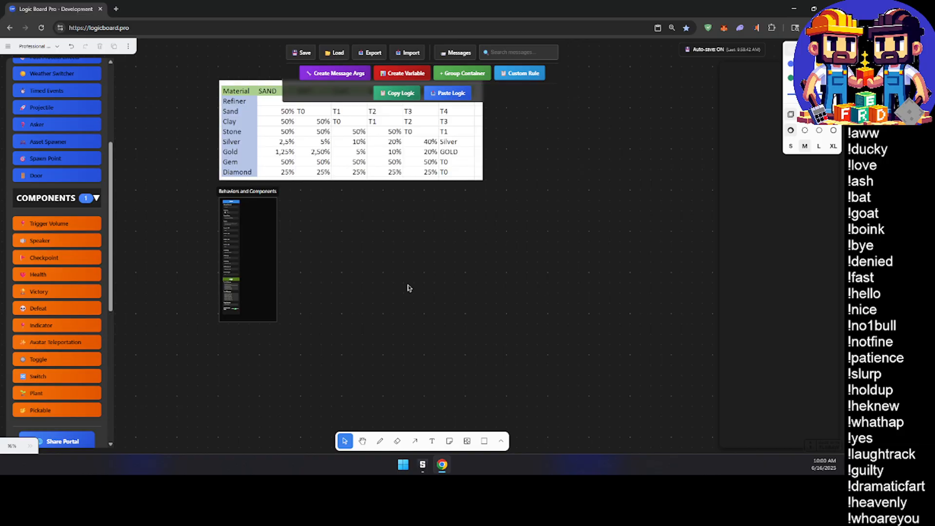
scroll(397, 265, up, 3)
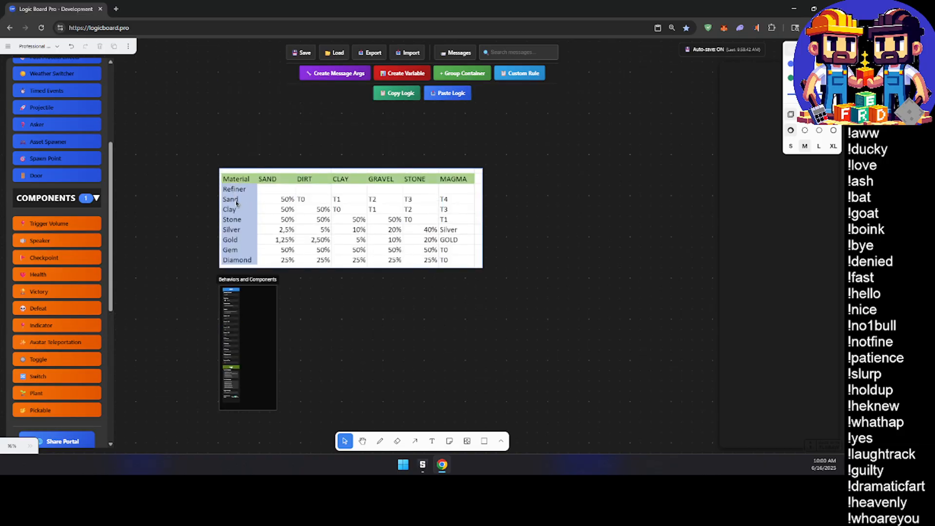
Step: Add the text label "Amateur", enlarge it to the table's text size, and place it over the Sand entry in the Refiner column
click(433, 441)
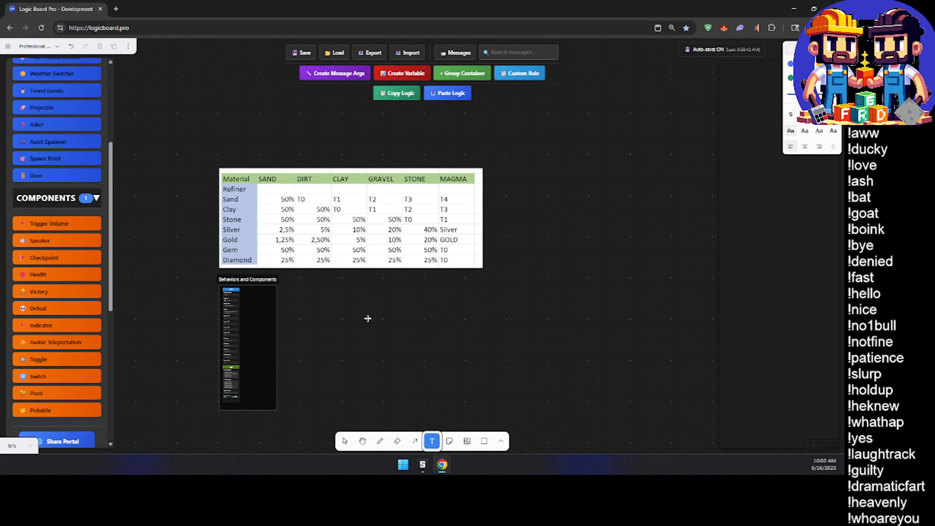
key(Escape)
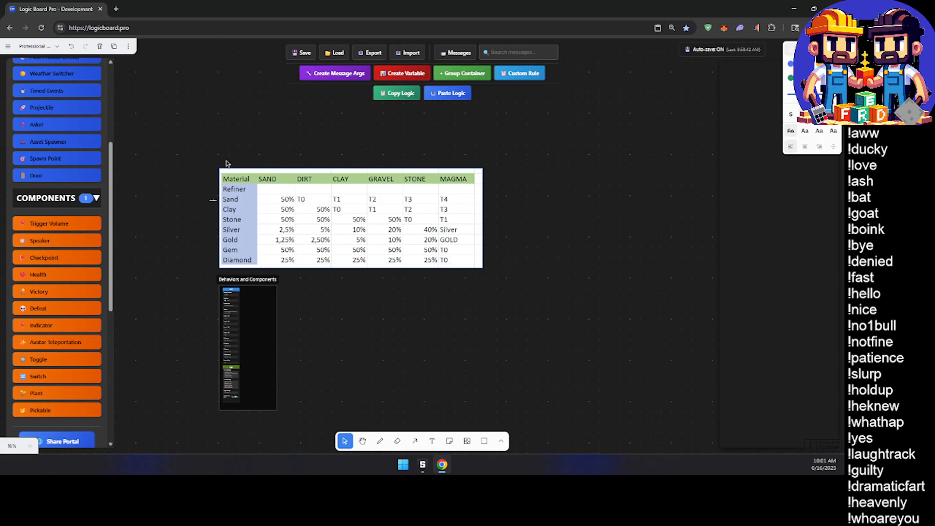
scroll(213, 188, up, 10)
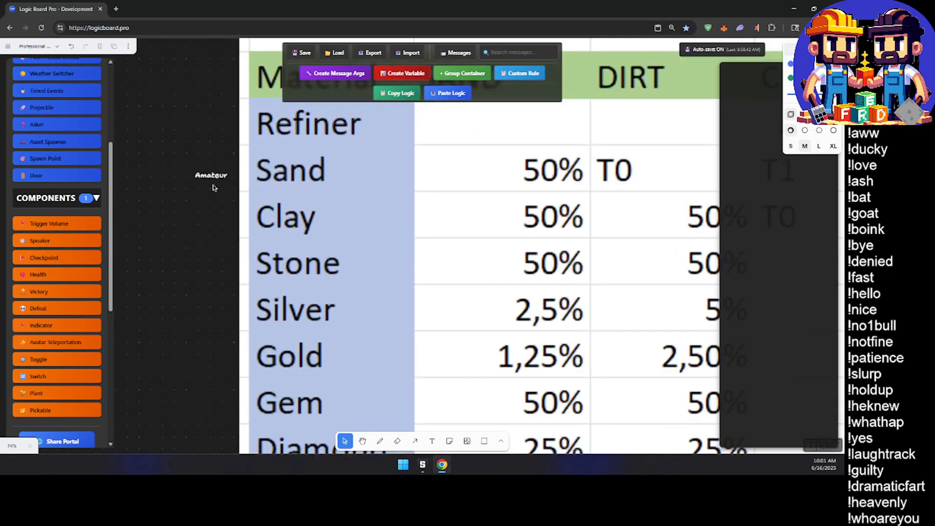
click(216, 178)
drag(228, 171, 340, 139)
drag(290, 160, 347, 166)
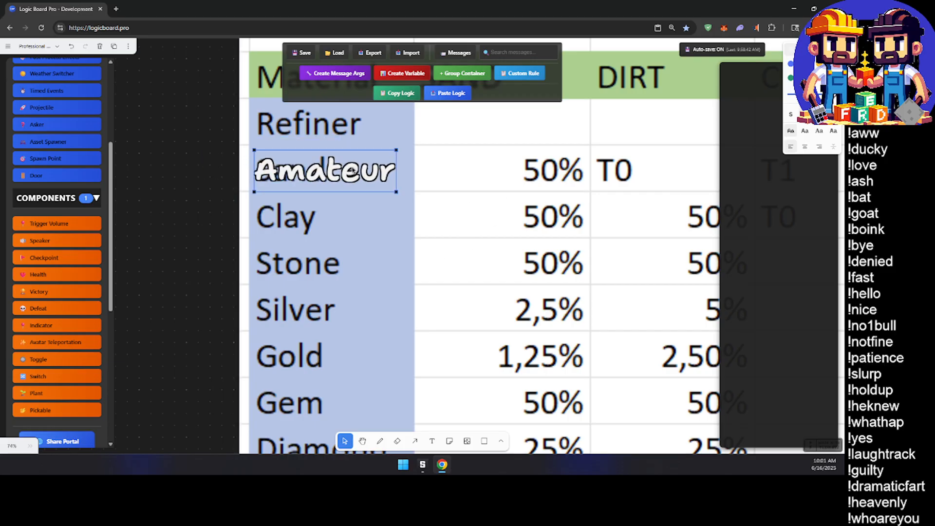
scroll(468, 242, down, 4)
scroll(368, 265, up, 5)
click(190, 286)
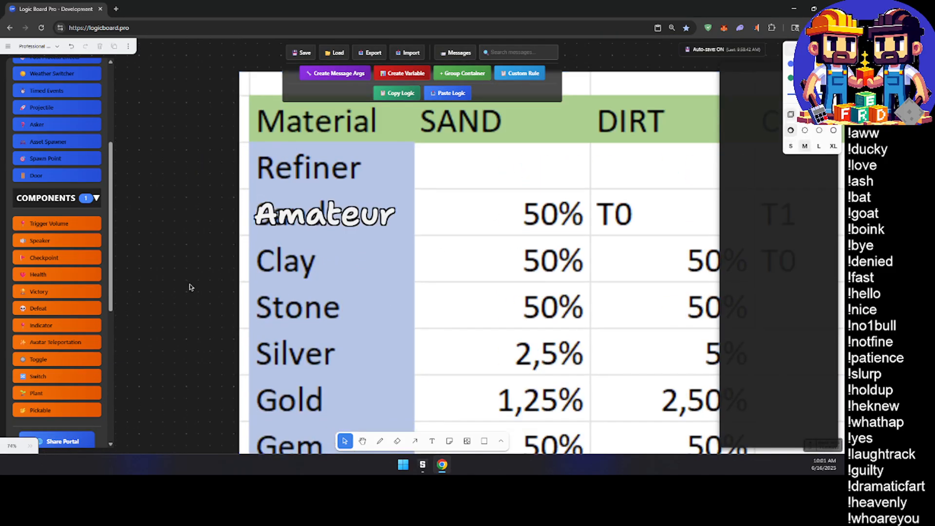
Step: Duplicate the Amateur label and align the copy directly beneath it over the Clay entry in the Refiner column
scroll(261, 276, down, 3)
scroll(261, 275, down, 3)
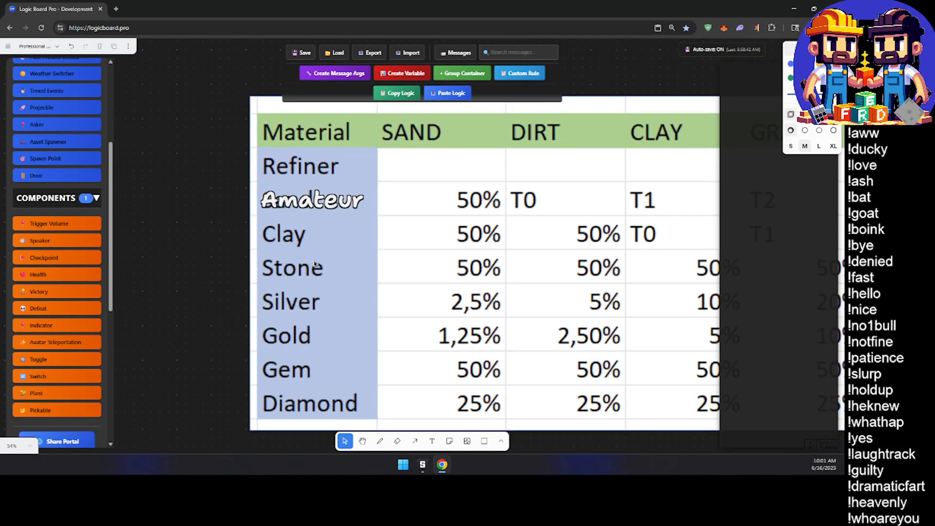
click(329, 204)
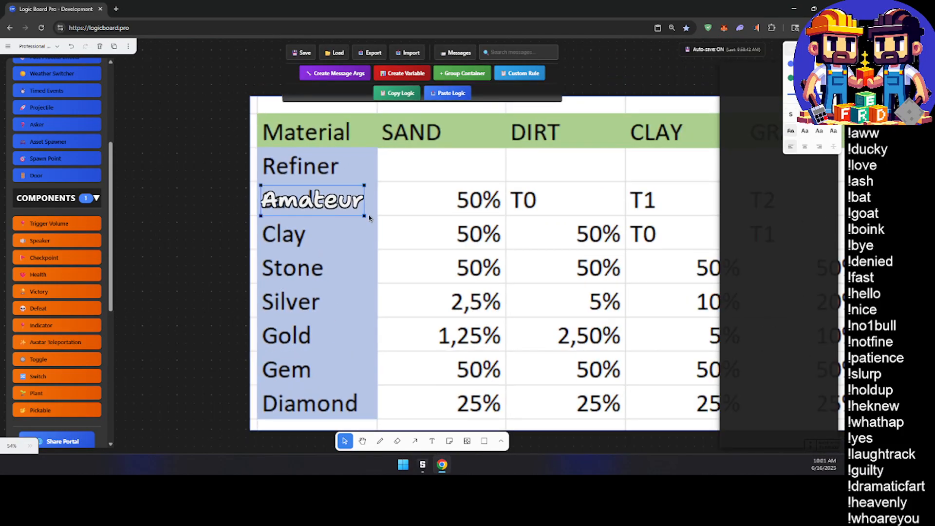
key(ctrl+d)
drag(408, 203, 299, 235)
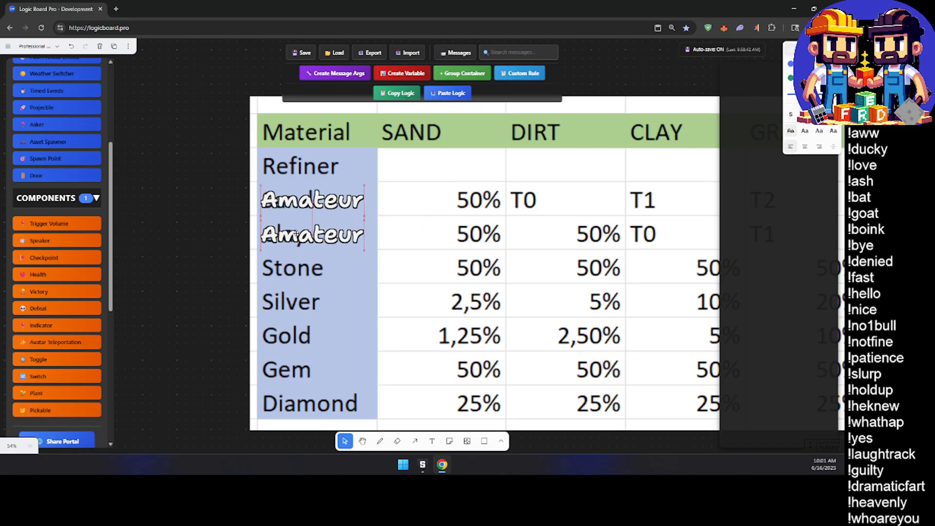
Step: Change the text of the Amateur label over the Clay row to "Professional"
double_click(312, 234)
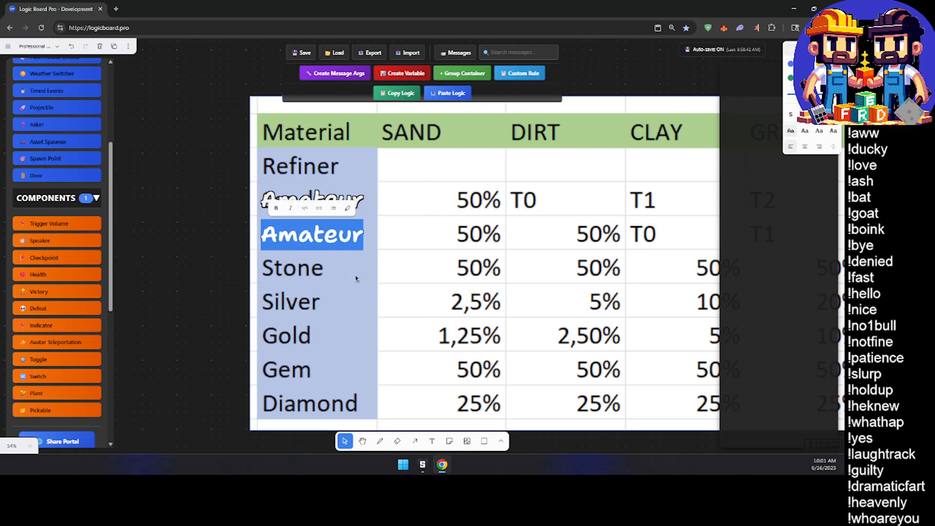
text(Prof)
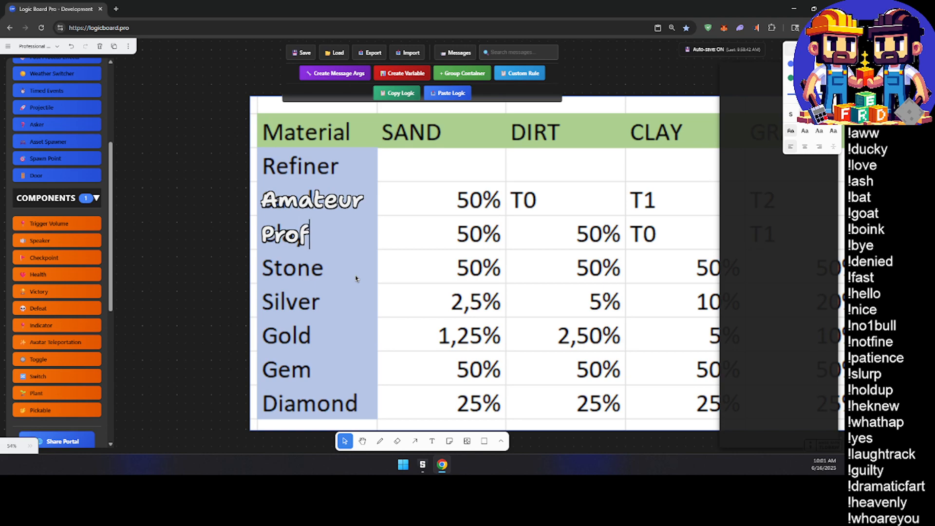
text(essional)
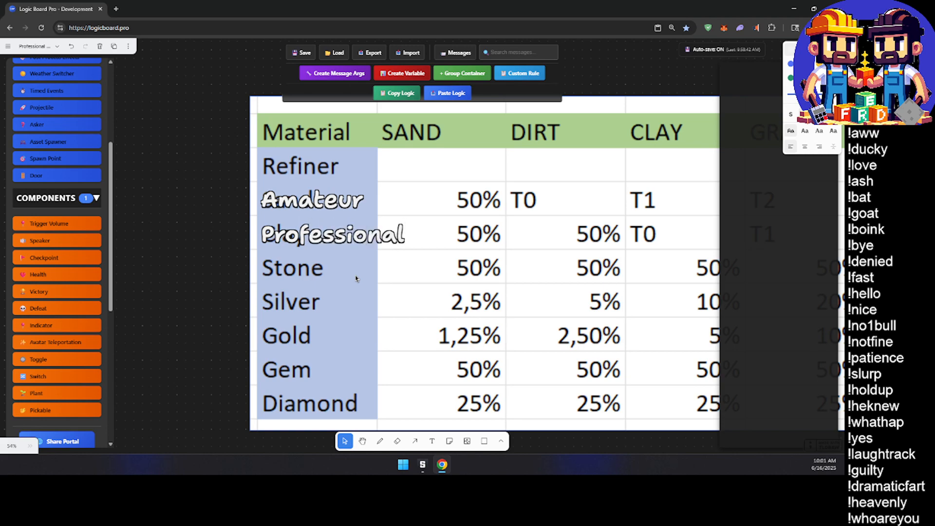
click(320, 229)
click(357, 201)
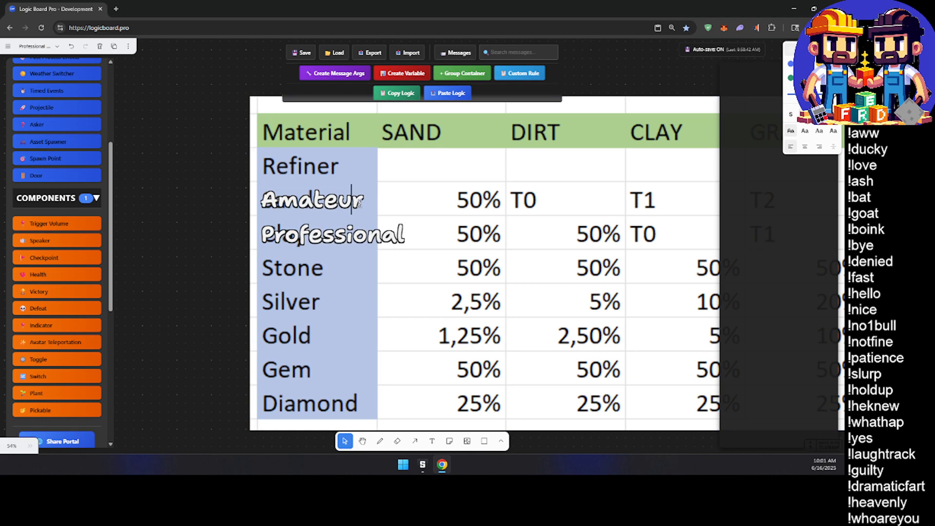
key(Escape)
Step: Duplicate the Professional label onto the Stone row and change the copy's text to "Industrial"
click(386, 235)
key(ctrl+d)
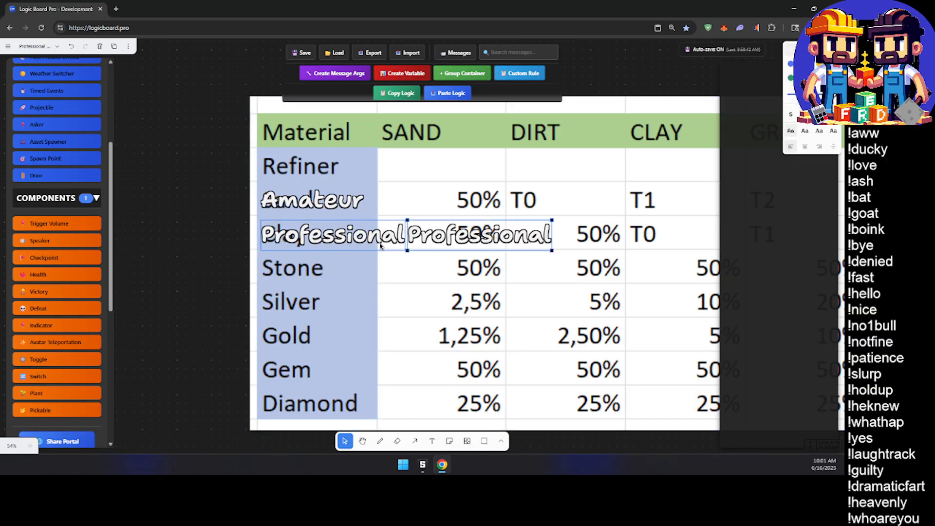
drag(466, 238, 318, 269)
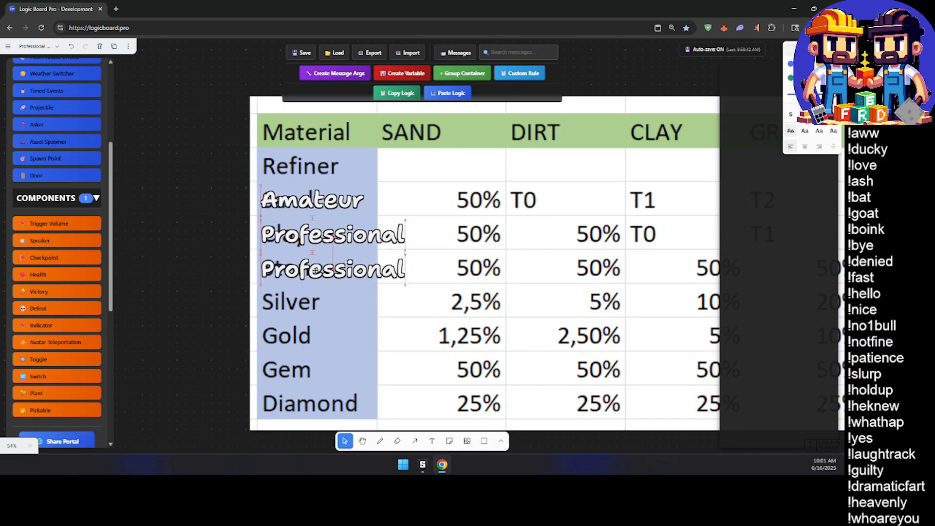
double_click(315, 270)
text(Industrial)
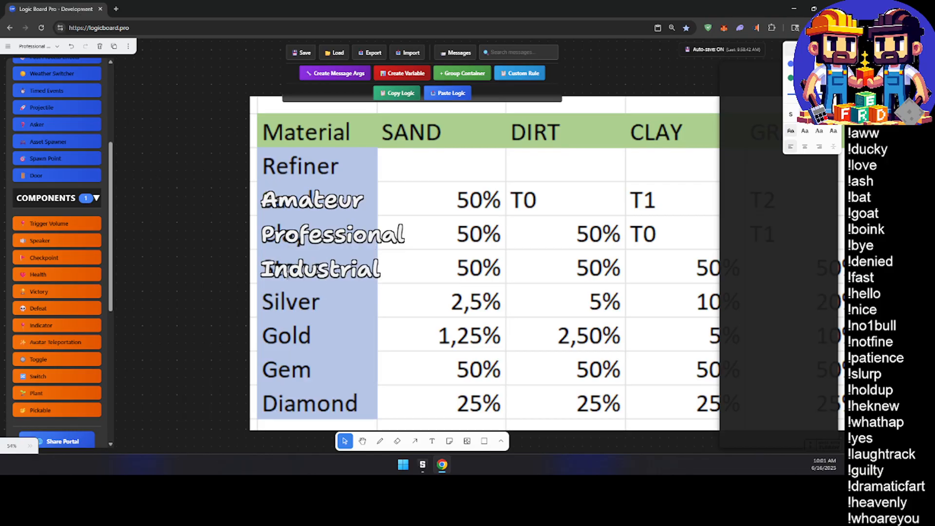
click(320, 307)
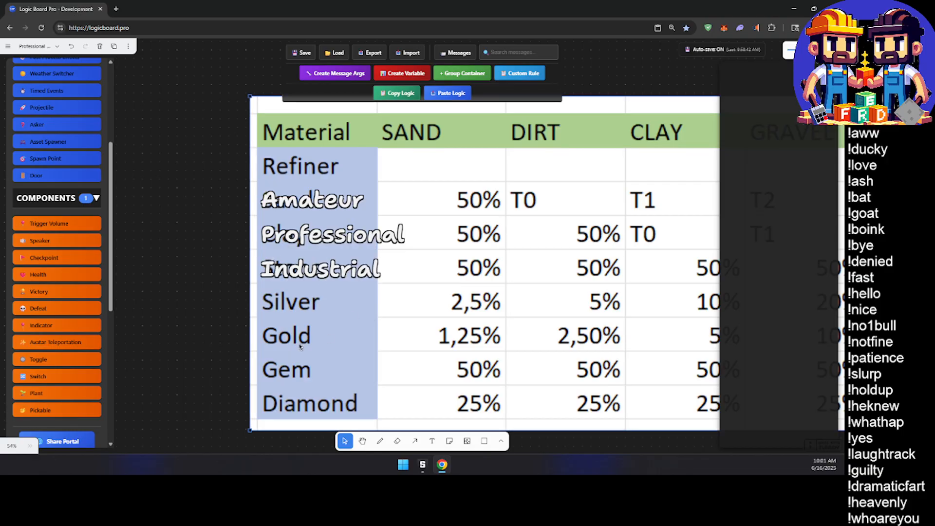
Step: Color the Amateur label red and try the other fonts on it before returning to the handwritten one
click(336, 202)
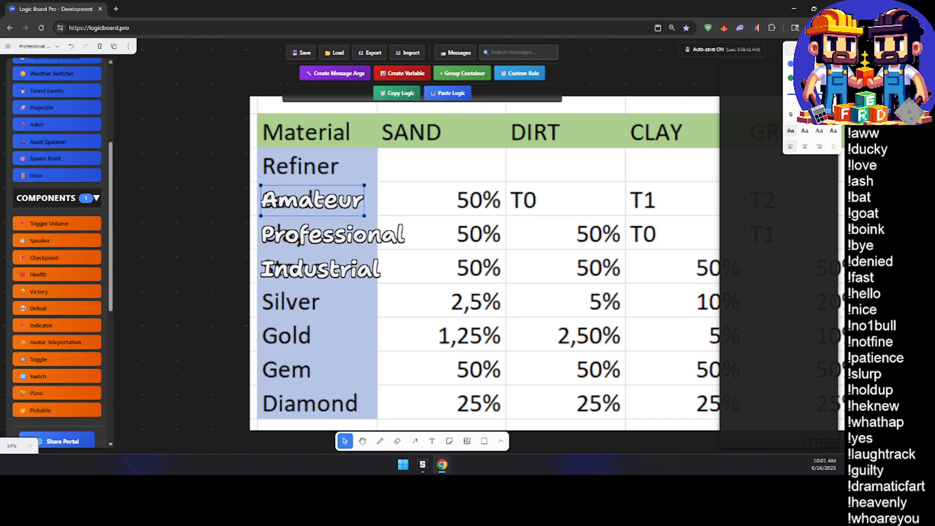
click(790, 49)
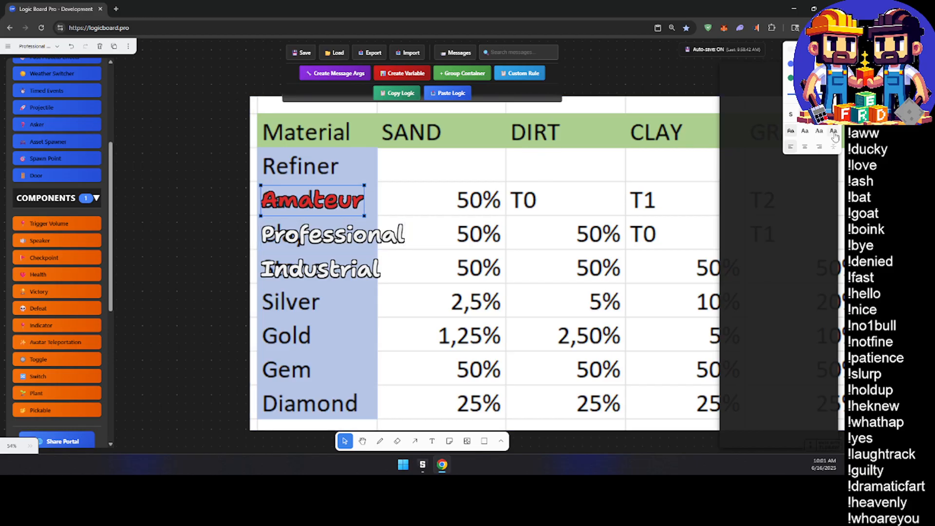
click(805, 131)
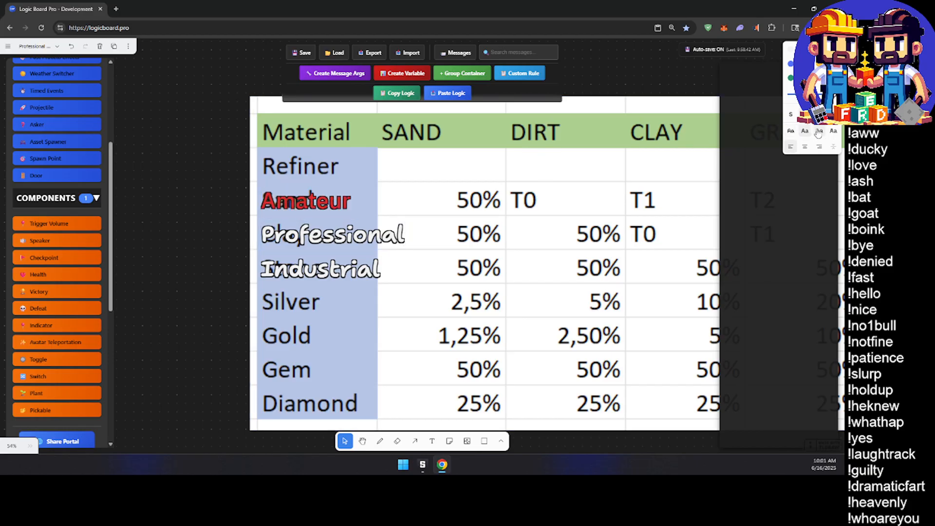
click(819, 131)
click(835, 131)
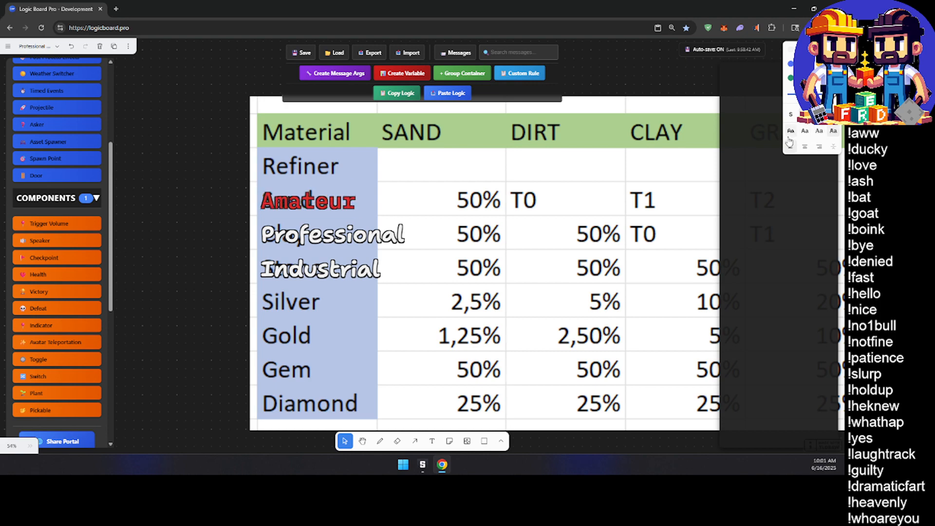
click(792, 132)
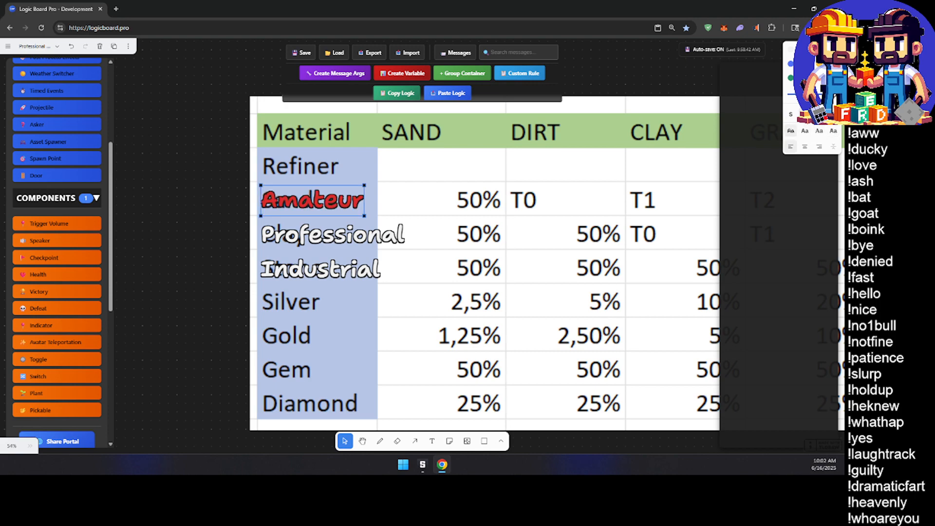
Step: Color the Professional label blue and the Industrial label green
click(335, 235)
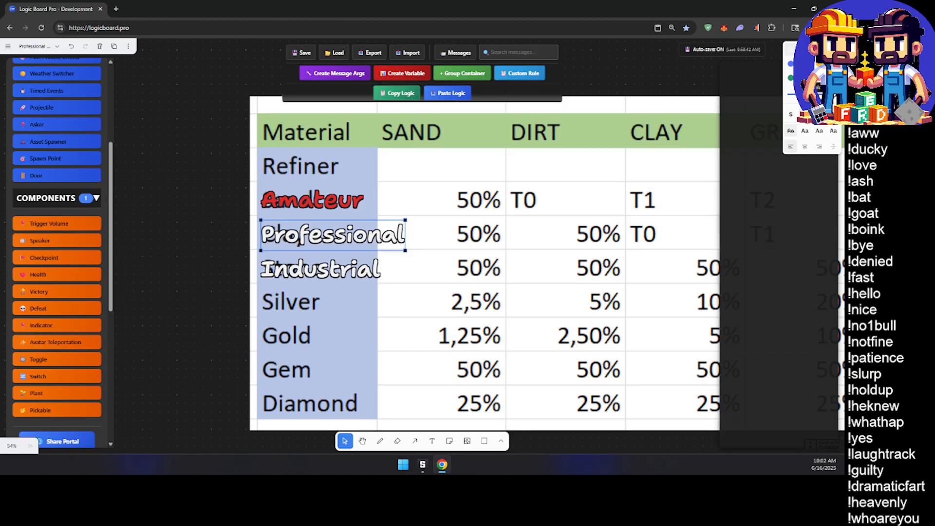
click(790, 64)
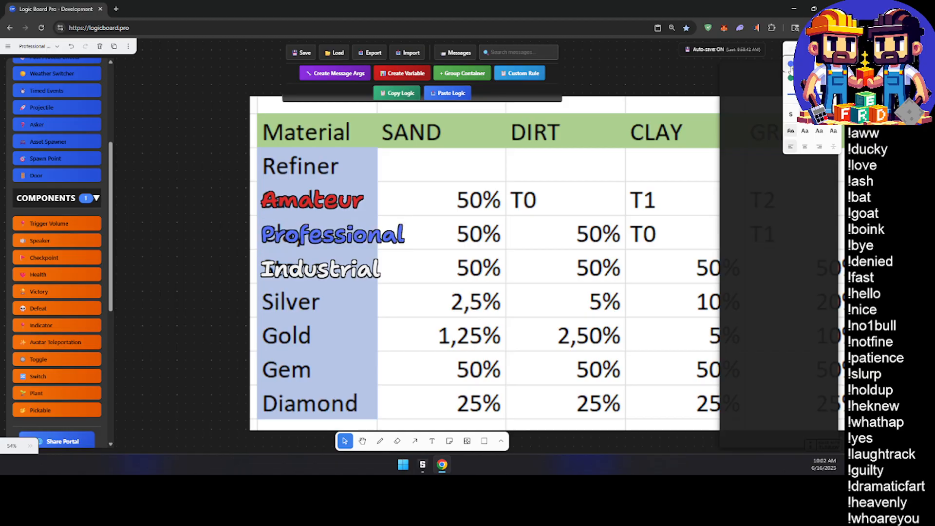
click(354, 275)
click(790, 77)
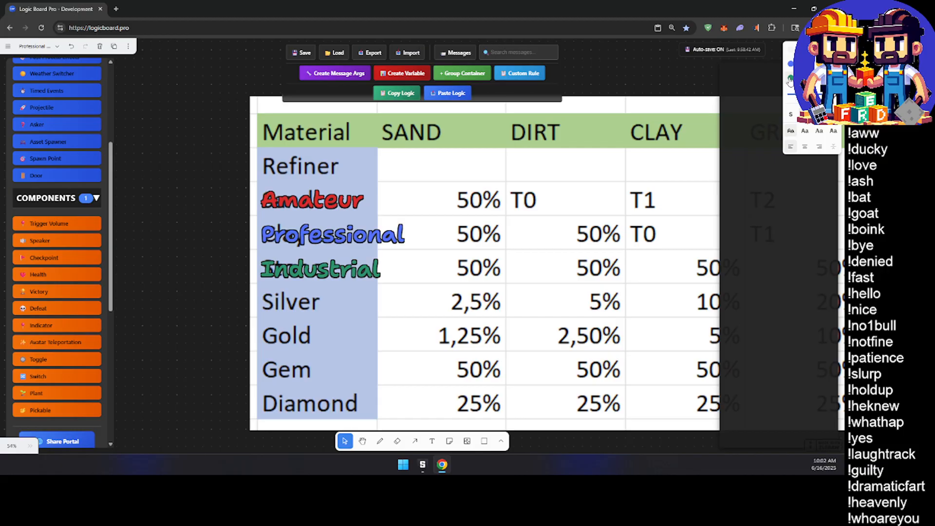
click(423, 277)
Step: Recolor the Amateur, Professional and Industrial labels together, trying white and settling on red
scroll(421, 287, down, 5)
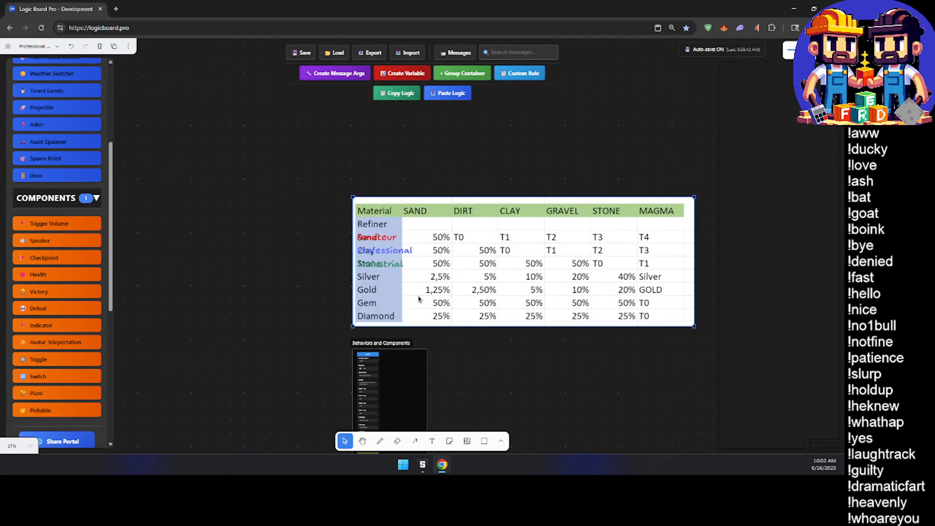
scroll(427, 245, up, 5)
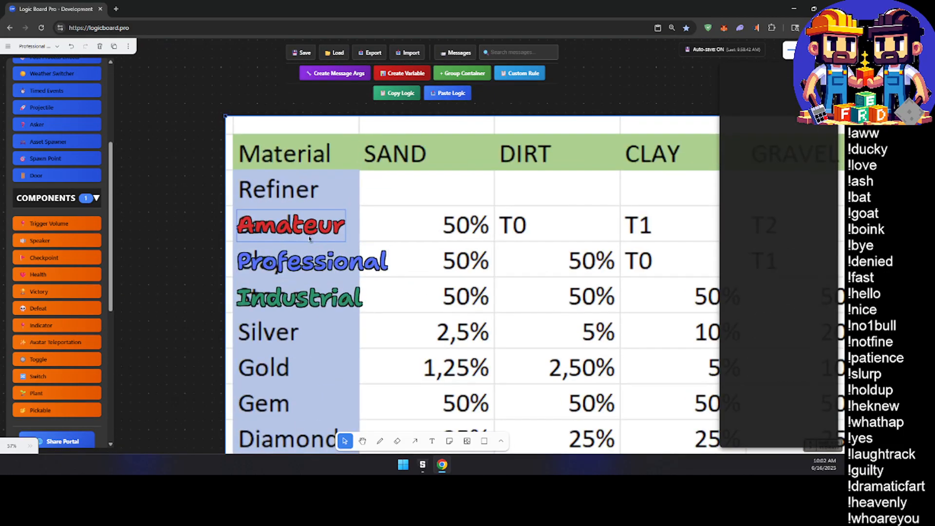
click(310, 239)
shift+click(322, 260)
shift+click(322, 295)
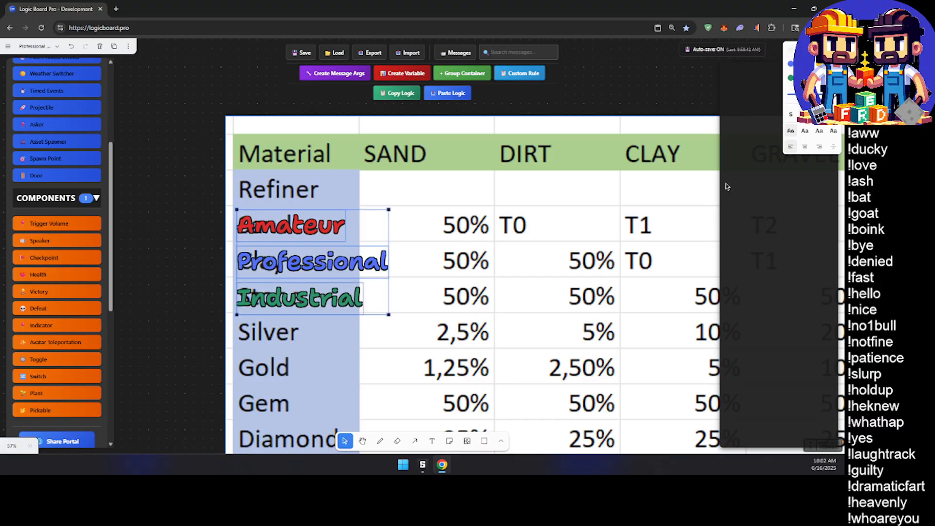
click(792, 51)
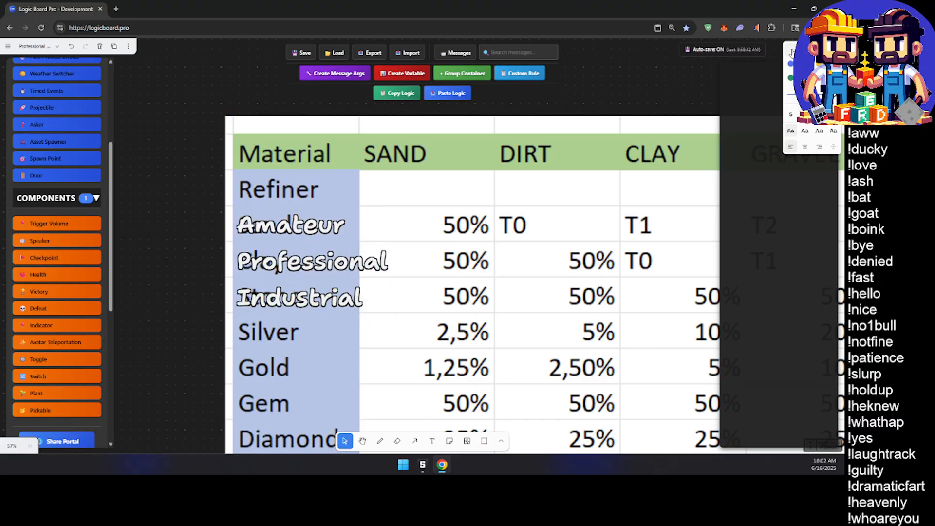
click(833, 78)
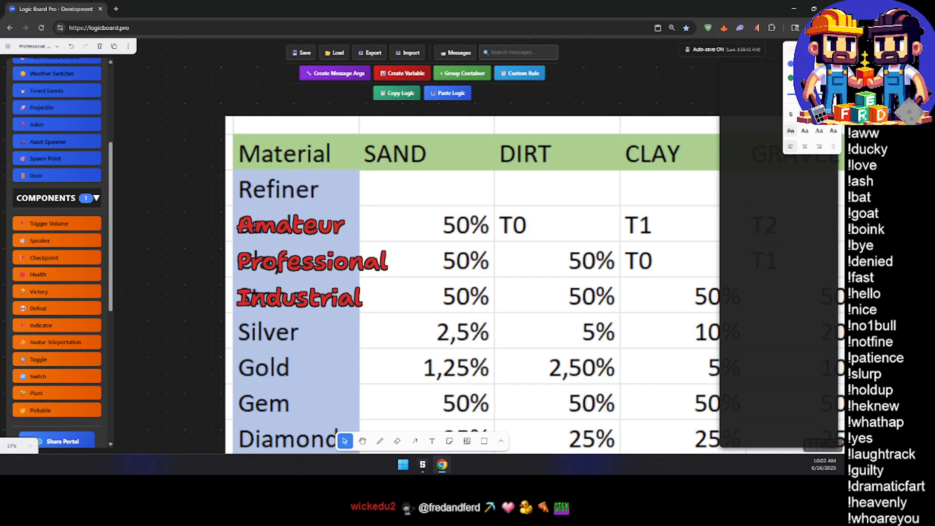
click(570, 97)
Step: Move the Professional, Amateur and Industrial labels out of the table and stack them to the left of the Sand, Clay and Stone rows
scroll(578, 172, down, 2)
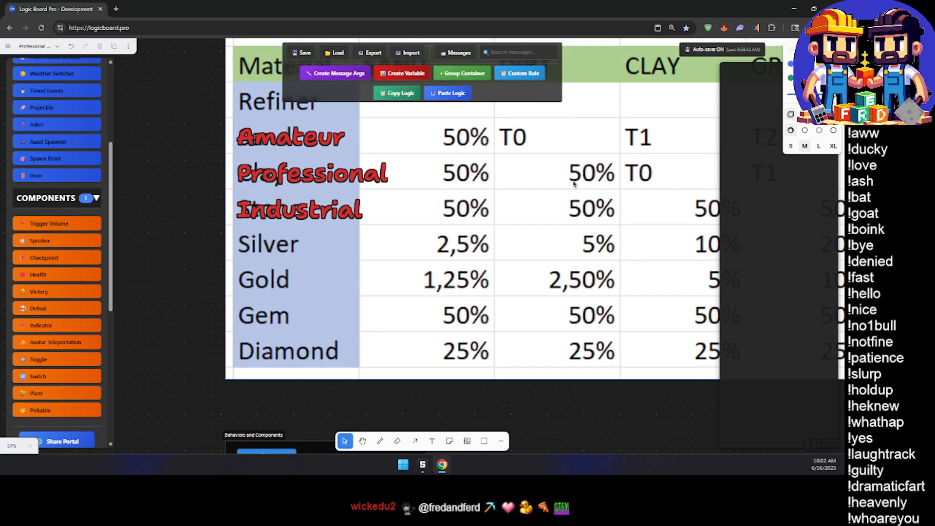
ctrl+scroll(571, 190, down, 4)
ctrl+scroll(571, 192, down, 6)
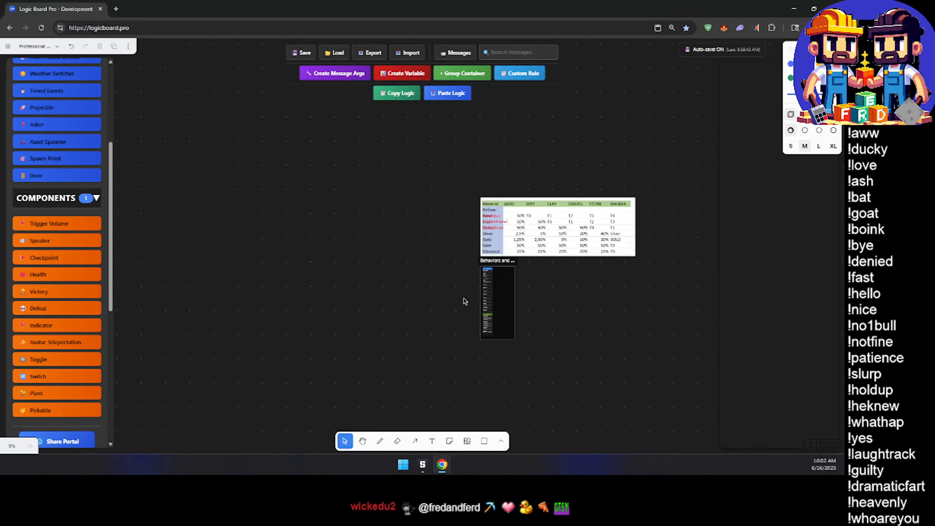
ctrl+scroll(528, 318, up, 3)
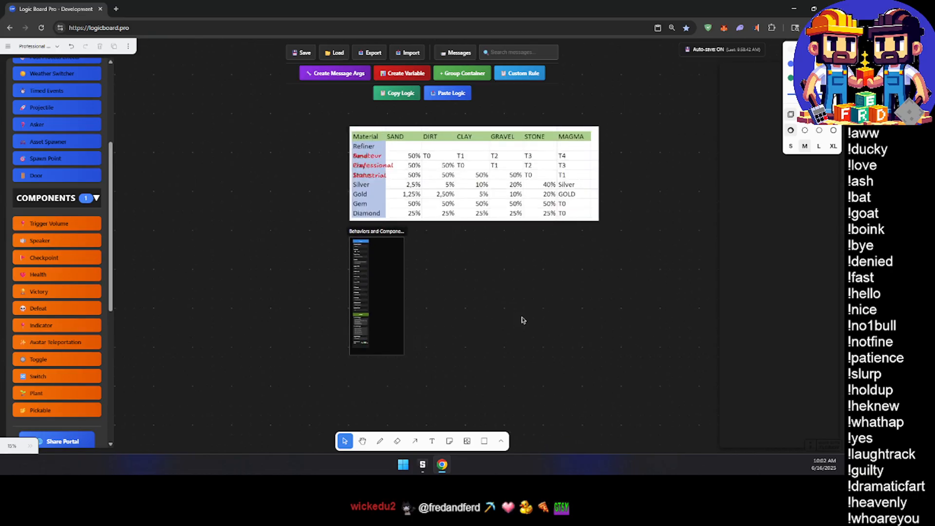
ctrl+scroll(524, 317, up, 2)
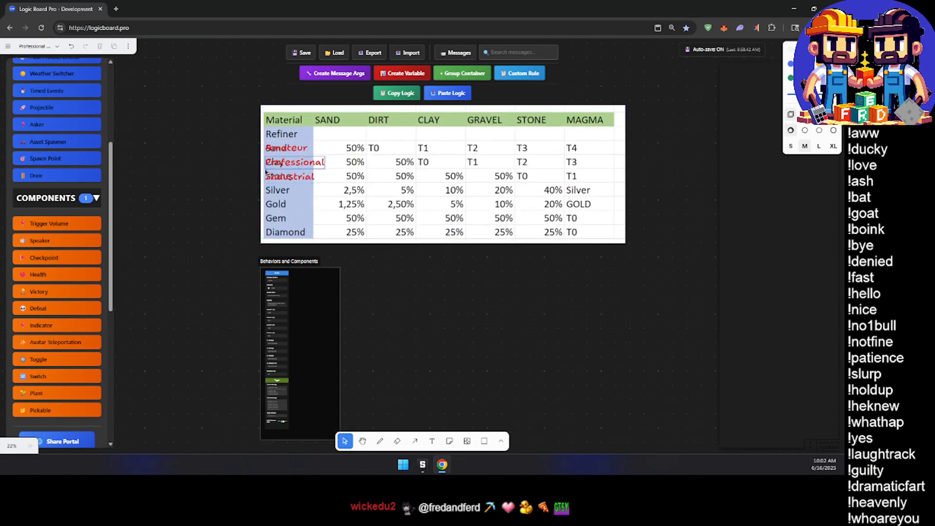
drag(290, 166, 213, 161)
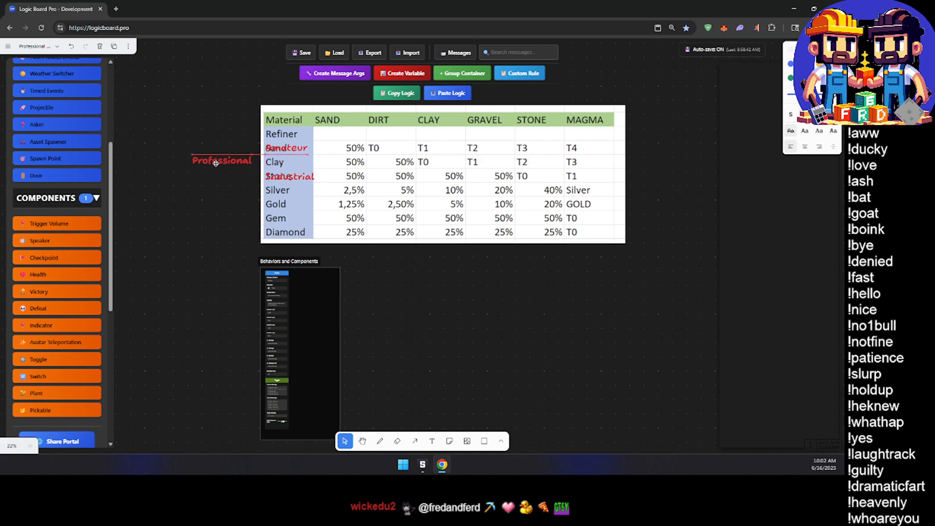
drag(276, 149, 216, 143)
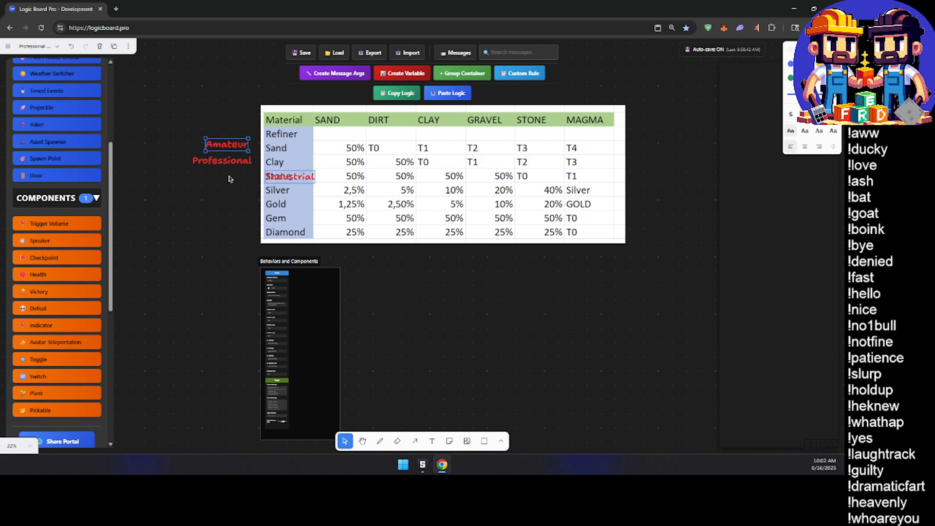
drag(278, 176, 213, 174)
click(486, 405)
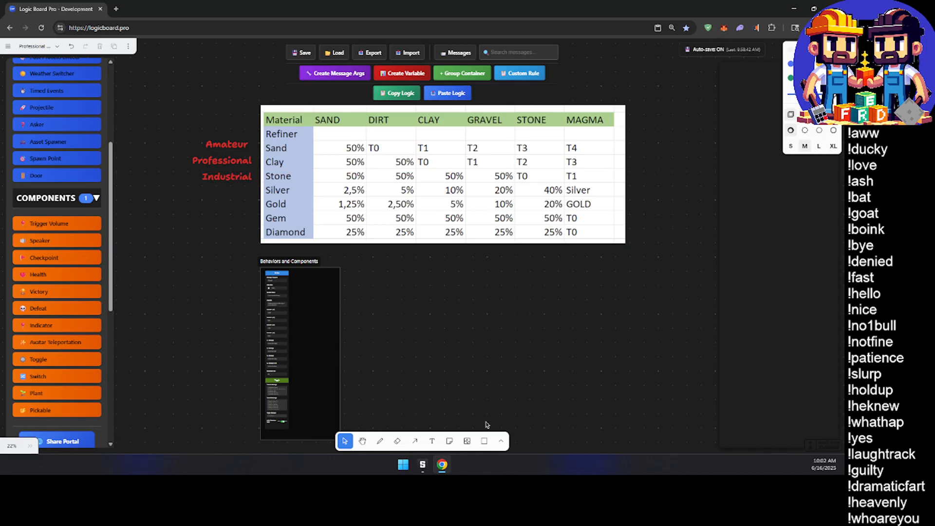
Step: Draw a rectangle around the Sand, Clay and Stone cells of the Material column, keeping the rectangle shape
click(485, 442)
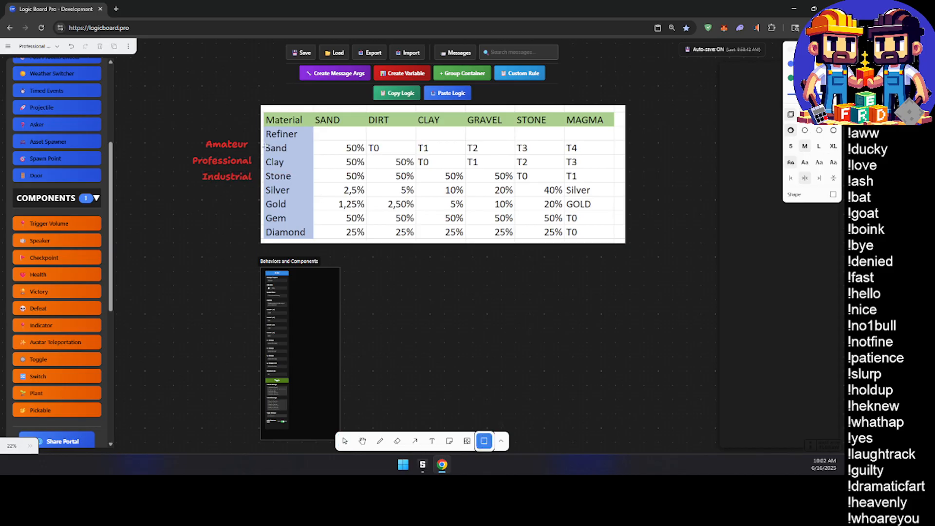
mouse_move(259, 142)
mouse_down()
mouse_move(293, 156)
mouse_move(314, 184)
mouse_up()
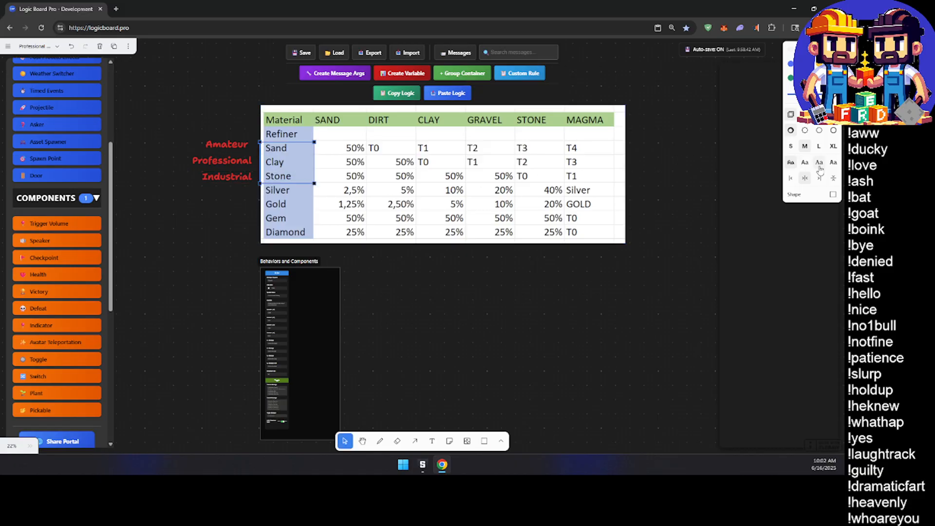
click(833, 196)
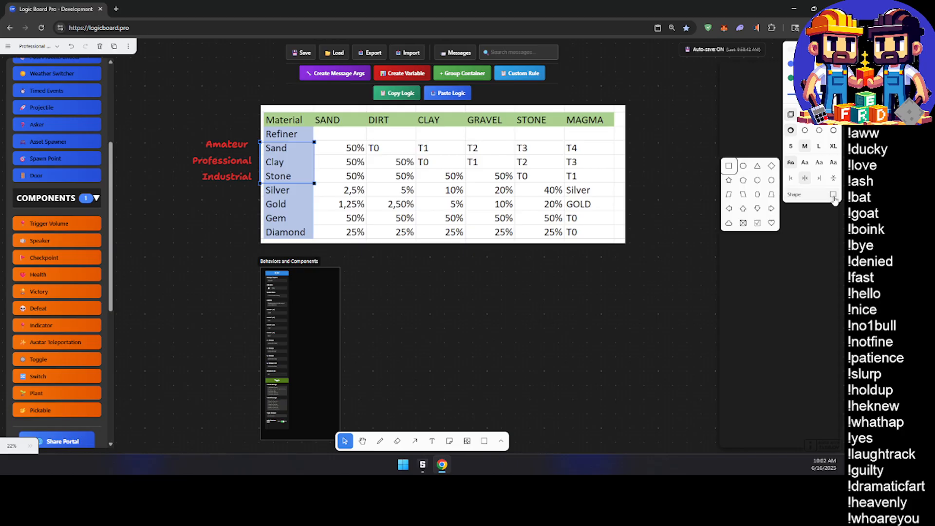
click(827, 224)
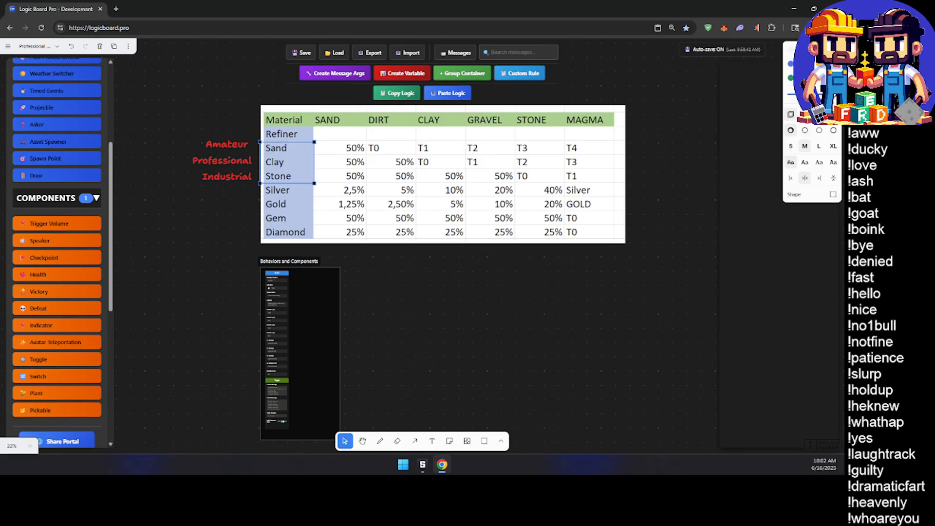
Step: Try a fill and a different color on the rectangle around Sand, Clay and Stone, and return its fill to none
click(820, 114)
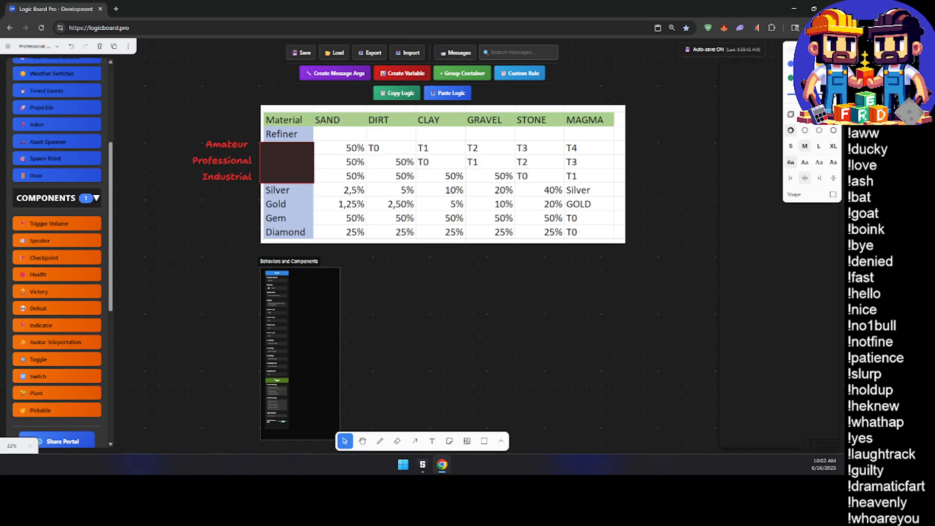
click(790, 50)
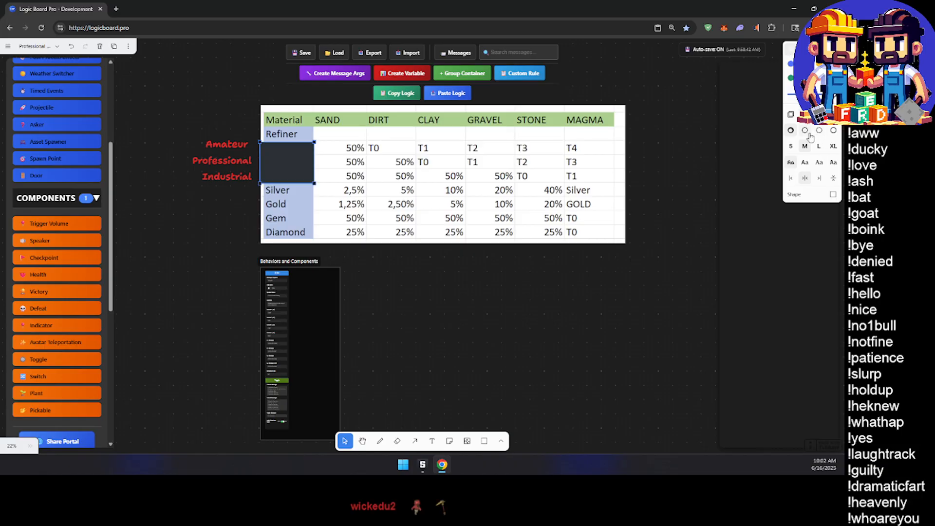
click(791, 116)
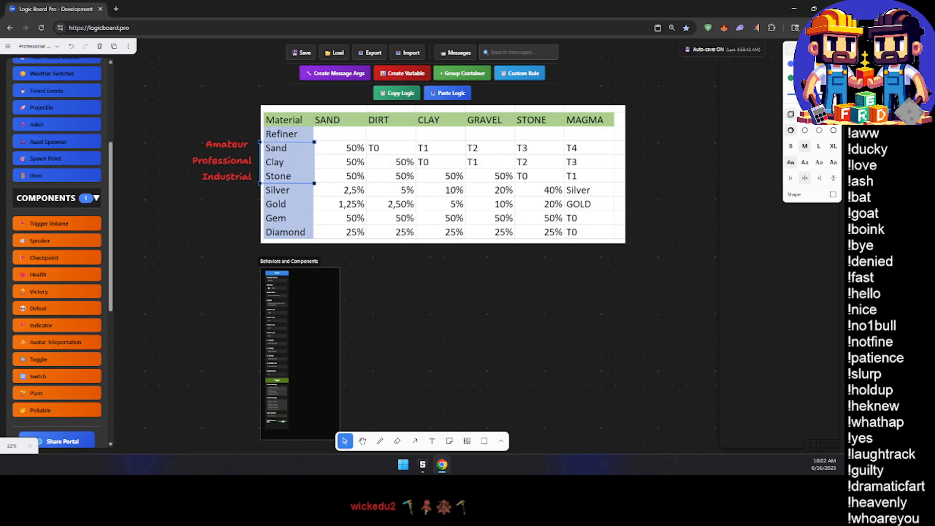
Step: Give the rectangle over the Sand, Clay and Stone cells a solid black fill and nudge the three labels beside it
click(819, 114)
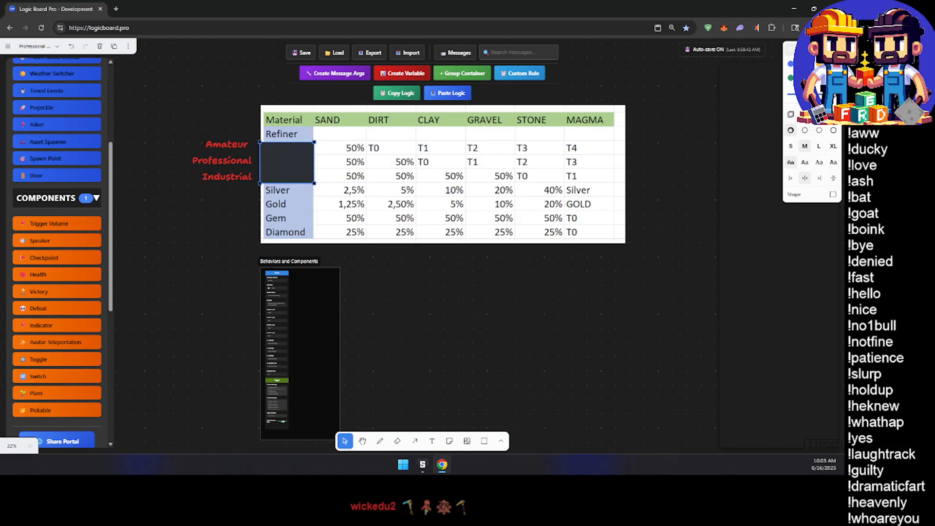
click(689, 262)
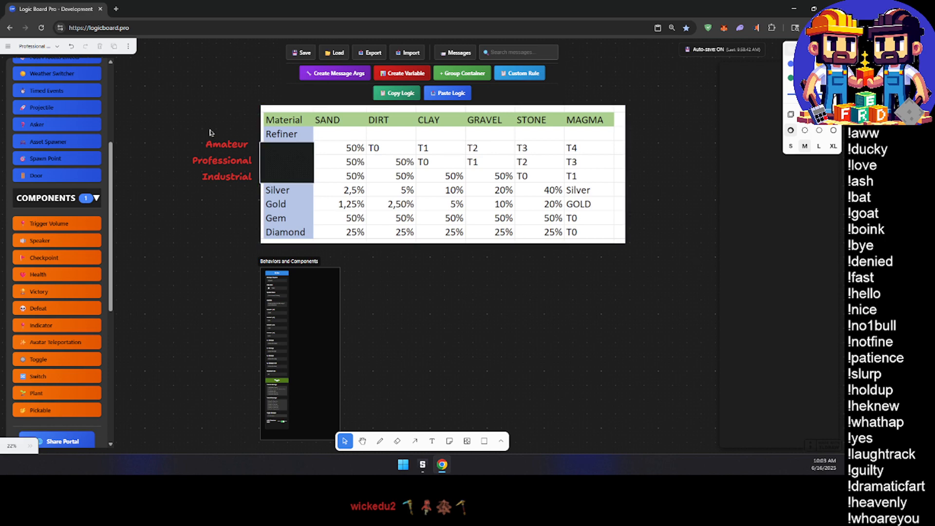
drag(178, 137, 237, 149)
click(285, 166)
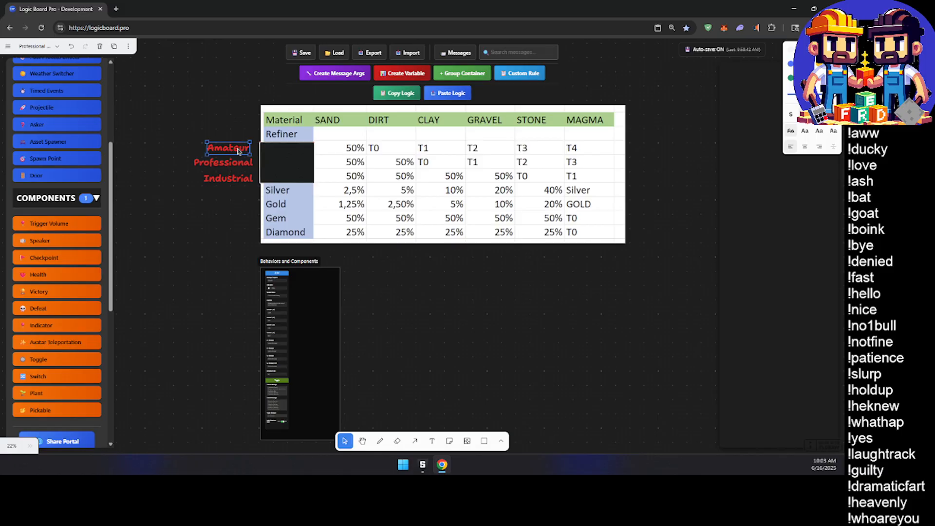
right_click(238, 148)
mouse_move(259, 170)
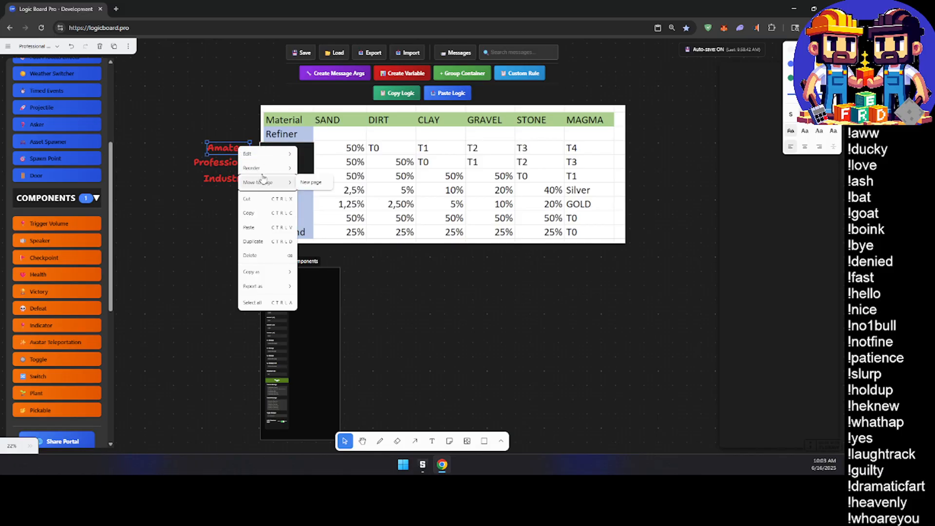
click(220, 163)
drag(177, 127, 254, 186)
right_click(235, 153)
mouse_move(259, 183)
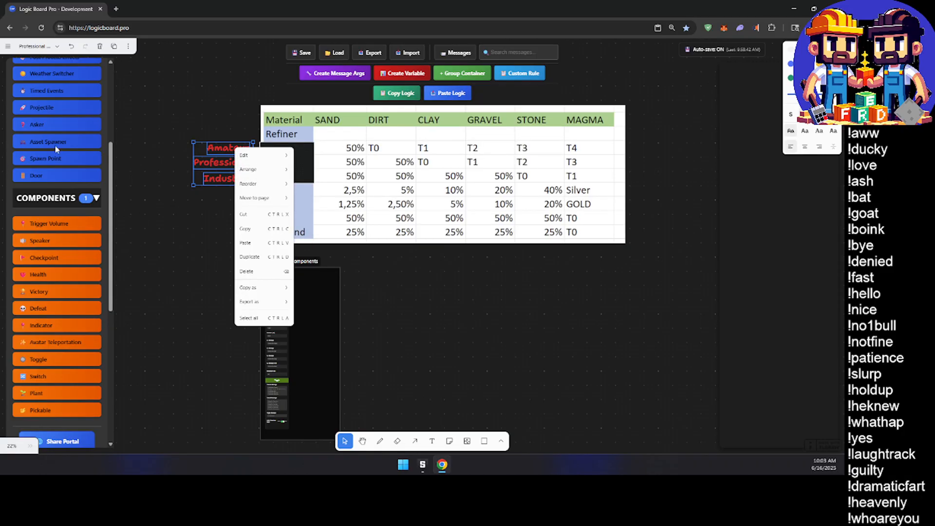
click(147, 121)
click(187, 121)
Step: Move the Amateur, Professional and Industrial labels together onto the black rectangle in the Material column
drag(189, 130, 235, 205)
drag(232, 161, 283, 159)
click(212, 190)
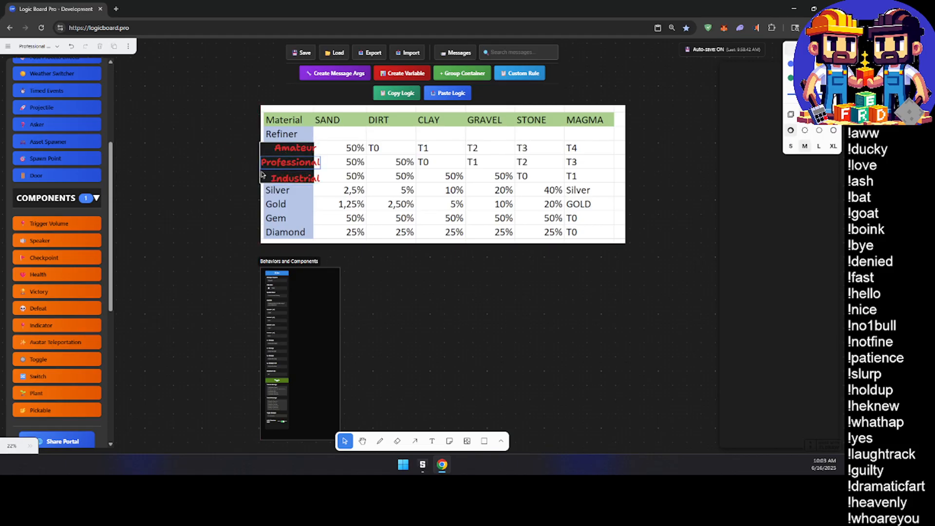
Step: Shrink the Amateur, Professional and Industrial labels so they fit inside the black rectangle, one per table row
scroll(380, 228, down, 2)
scroll(382, 229, up, 3)
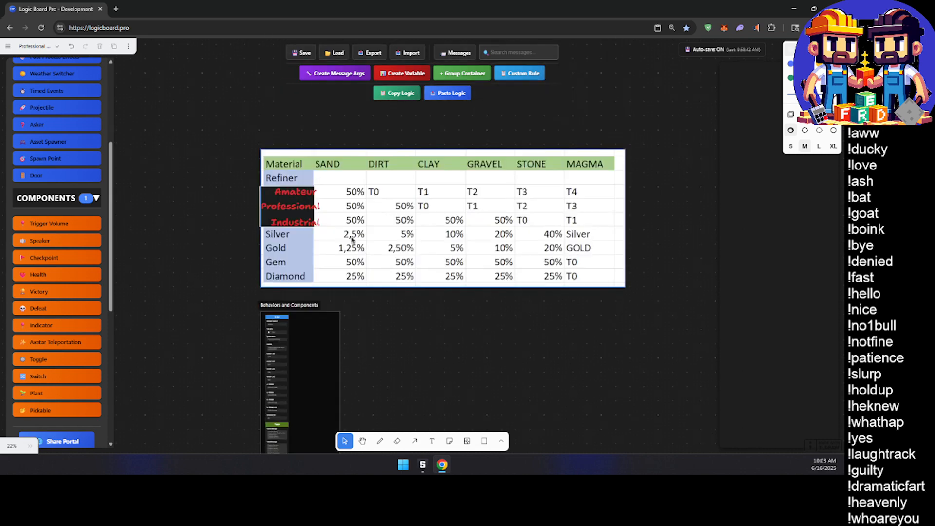
click(293, 222)
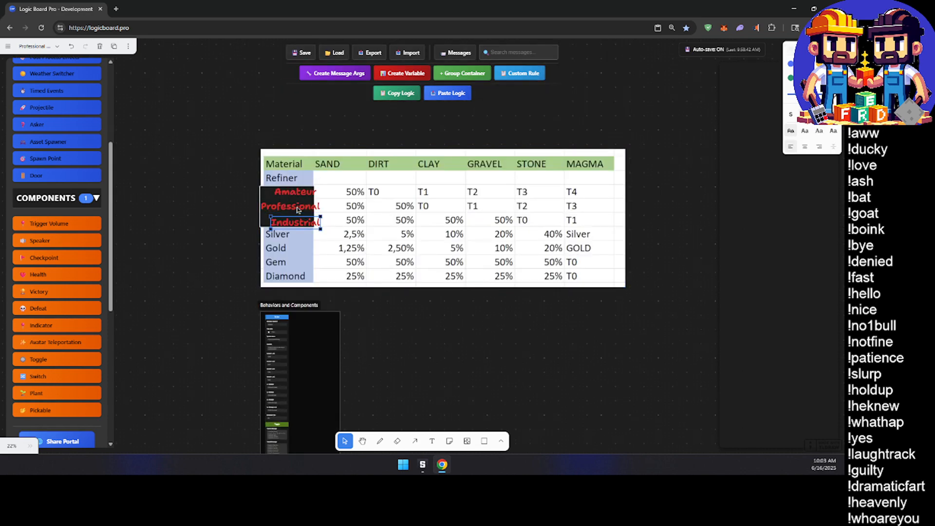
drag(320, 186, 293, 194)
click(221, 223)
scroll(235, 231, down, 3)
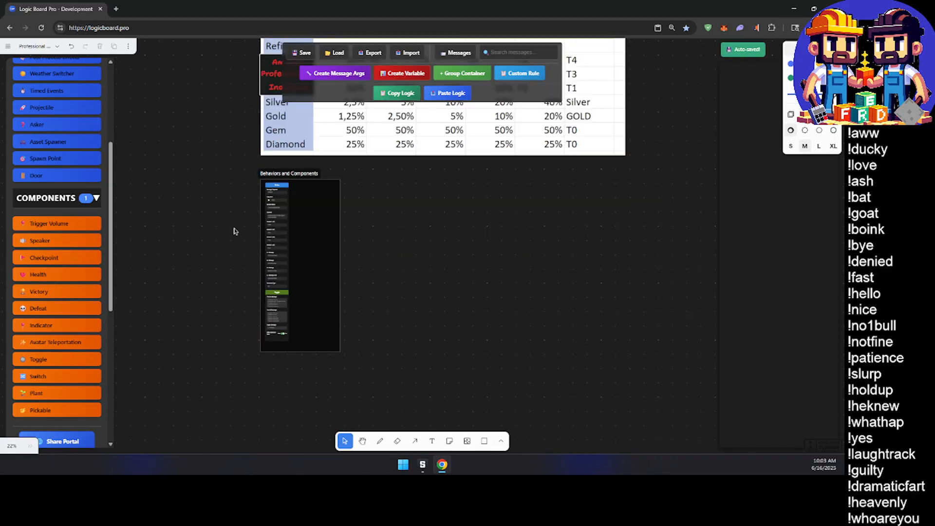
scroll(230, 238, up, 2)
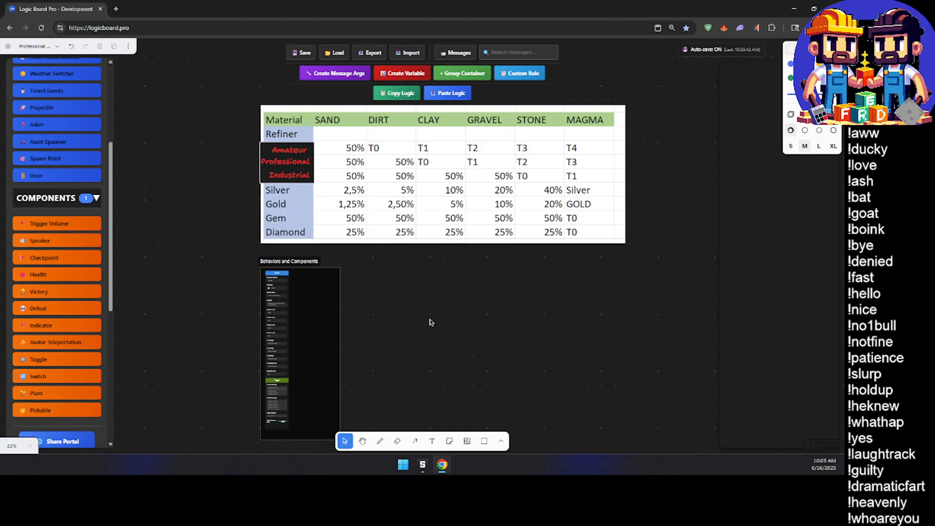
Step: Switch to Game Maker and expand the Amateur Refiner game rules board to full screen
middle_drag(412, 328, 356, 302)
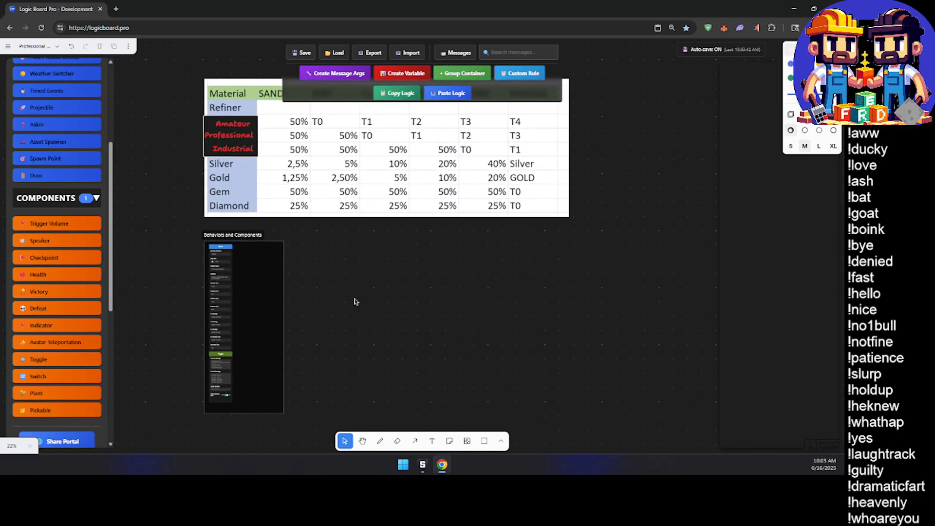
scroll(365, 305, down, 2)
scroll(367, 306, up, 2)
click(417, 464)
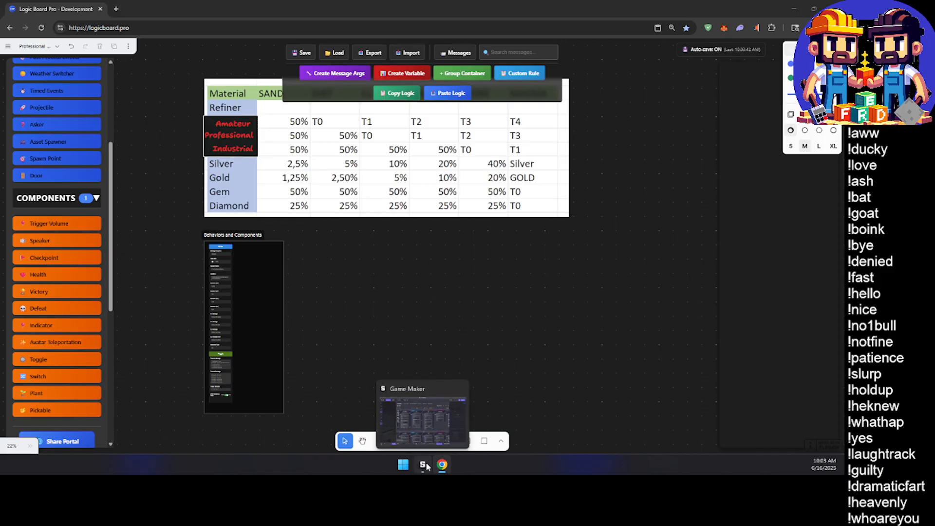
click(793, 9)
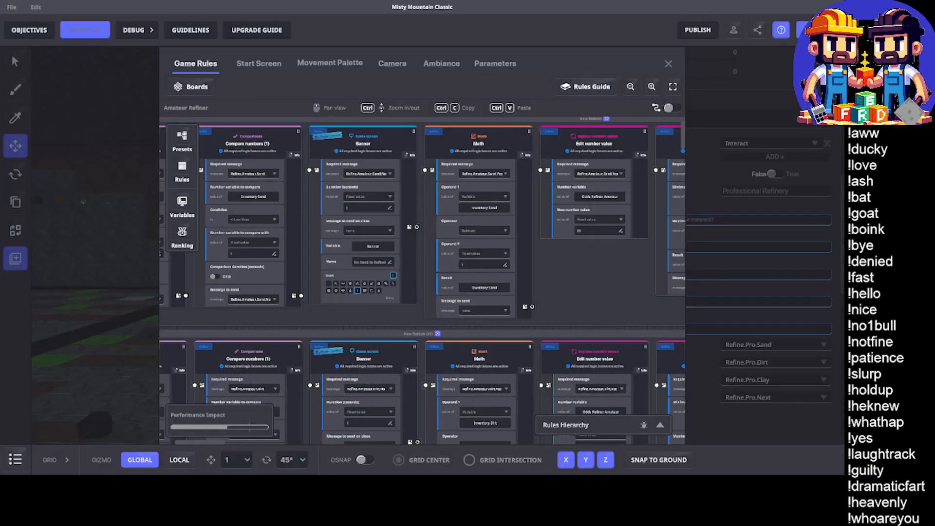
click(673, 87)
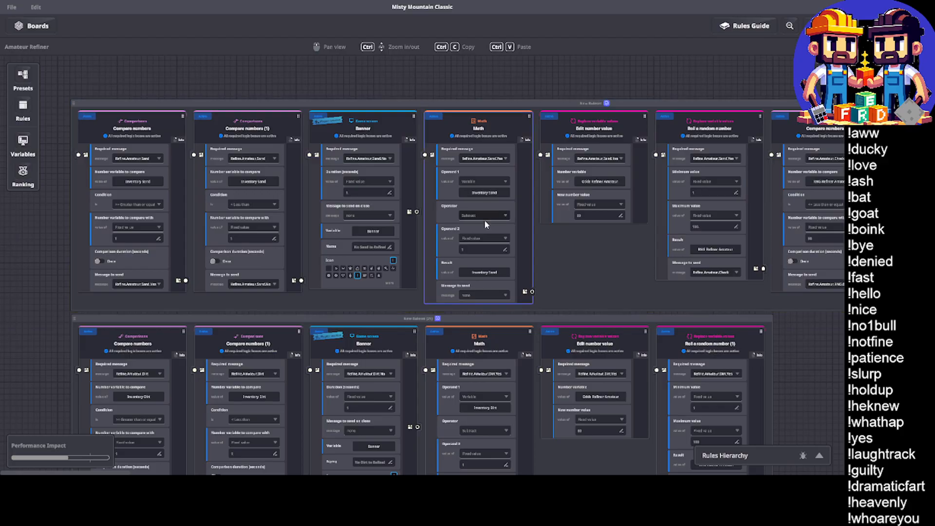
Step: Move the rule group overlapping the end of the top row clear of its neighbor, level with that row
scroll(484, 220, right, 3)
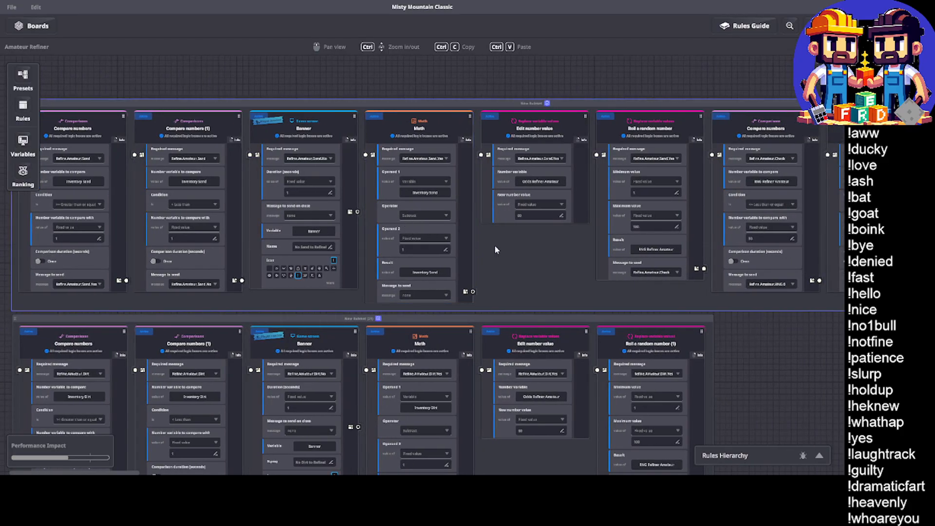
ctrl+scroll(494, 245, down, 3)
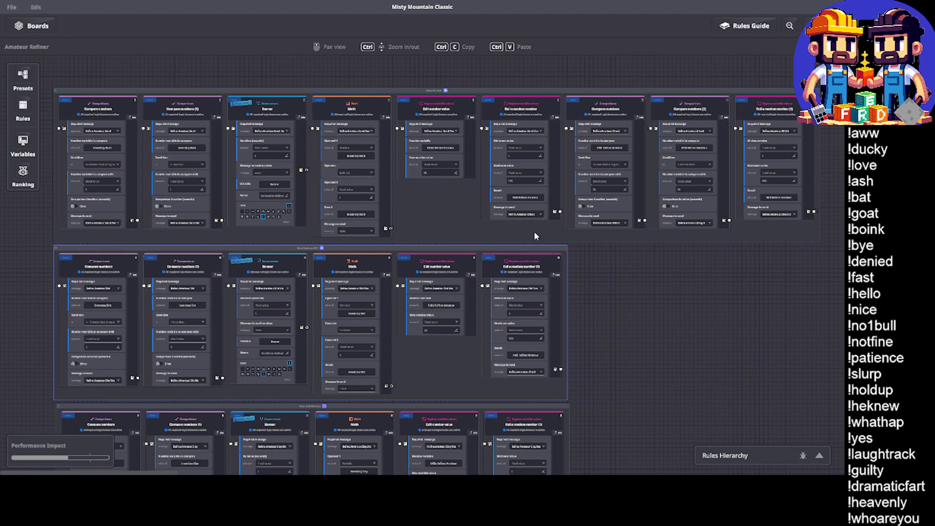
scroll(534, 235, down, 3)
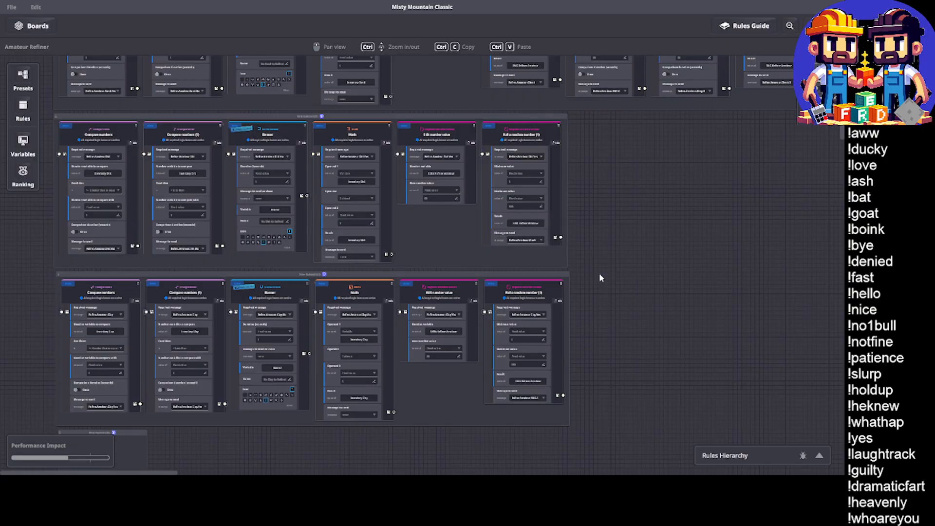
scroll(599, 275, up, 3)
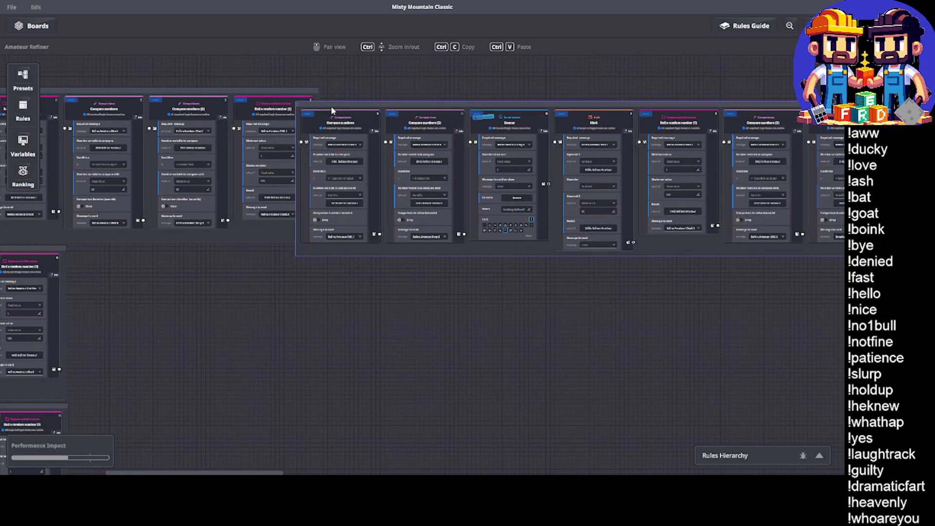
drag(329, 104, 371, 90)
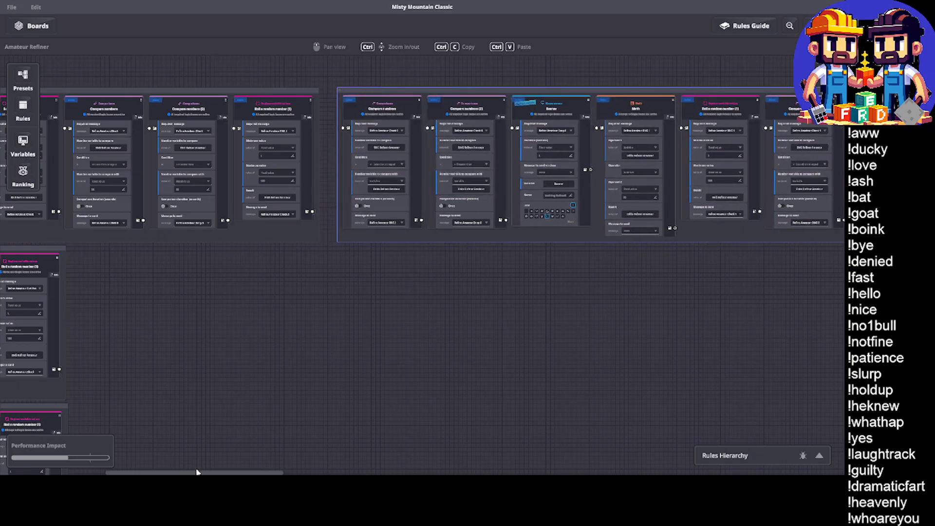
Step: Examine the remaining rules in the top row and the material rule groups stacked below it on the Amateur Refiner board
scroll(423, 280, right, 2)
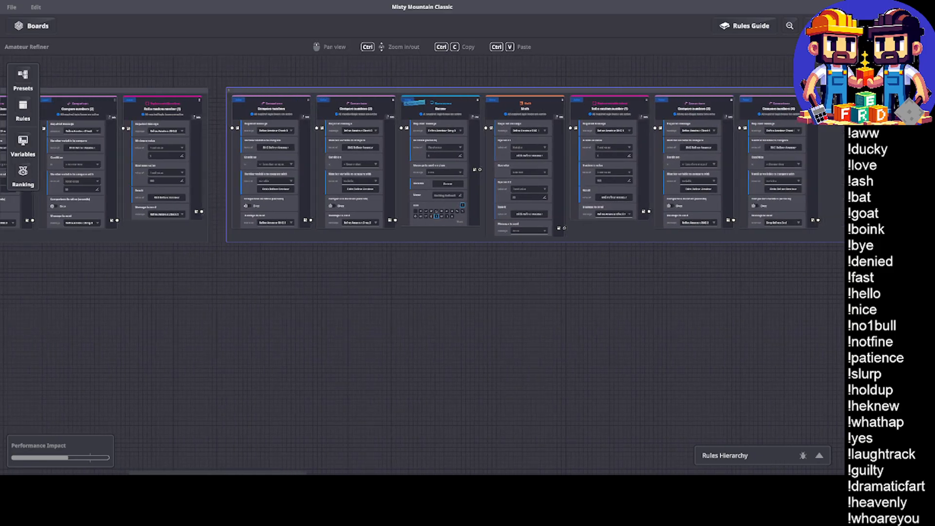
scroll(423, 280, right, 6)
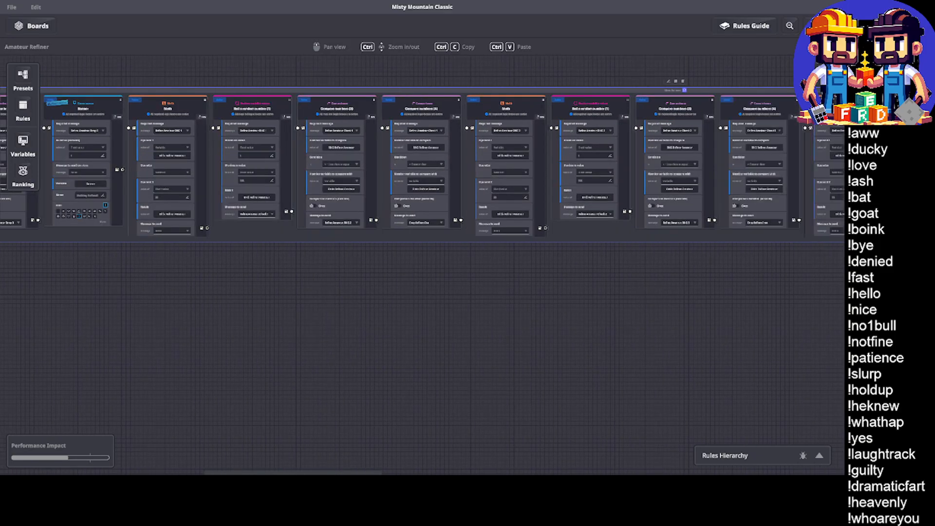
scroll(422, 280, right, 8)
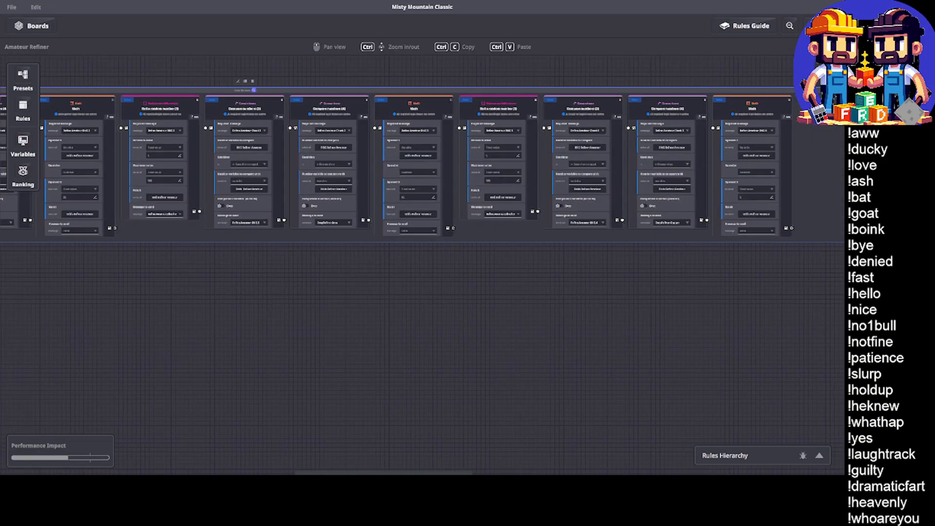
drag(333, 473, 0, 473)
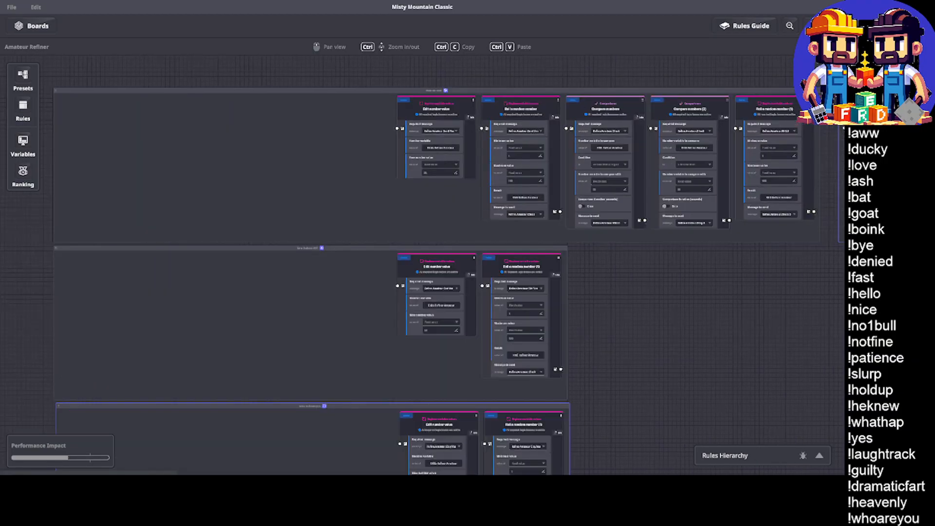
scroll(305, 260, down, 3)
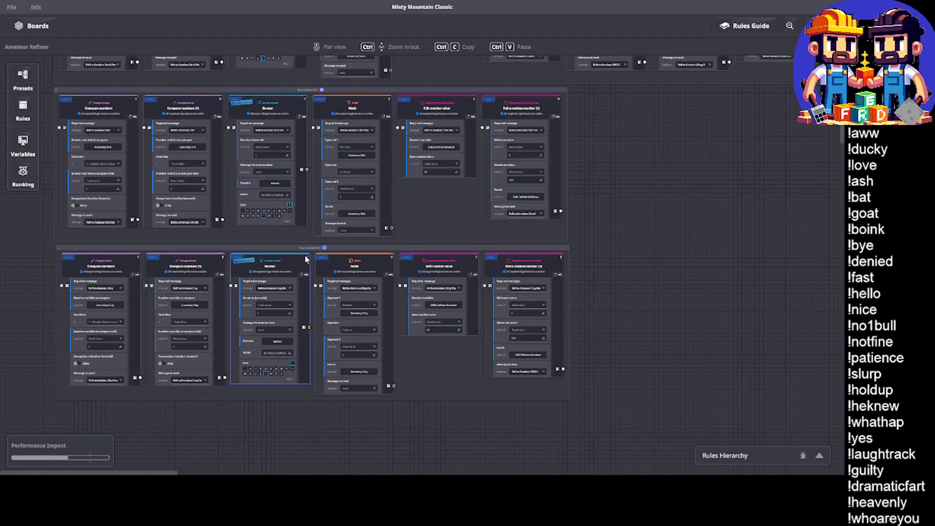
scroll(306, 259, down, 1)
scroll(306, 260, down, 4)
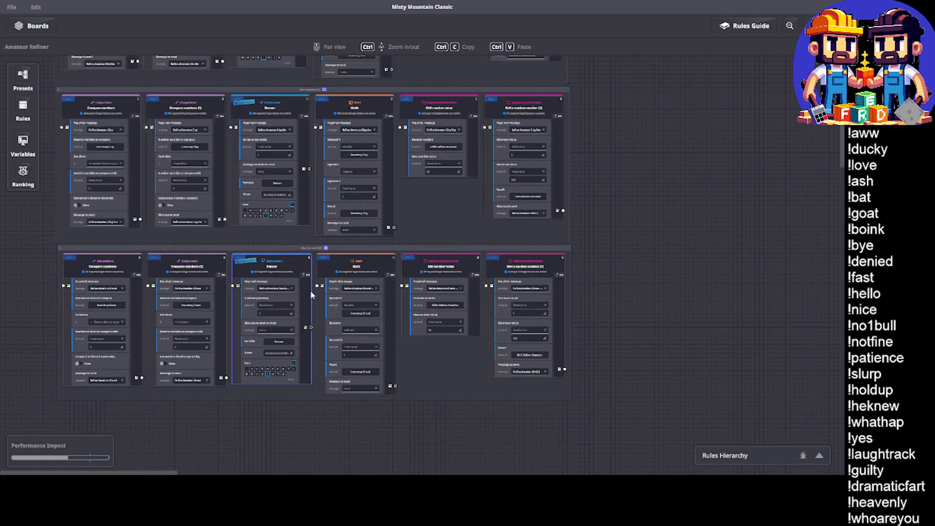
scroll(628, 370, up, 3)
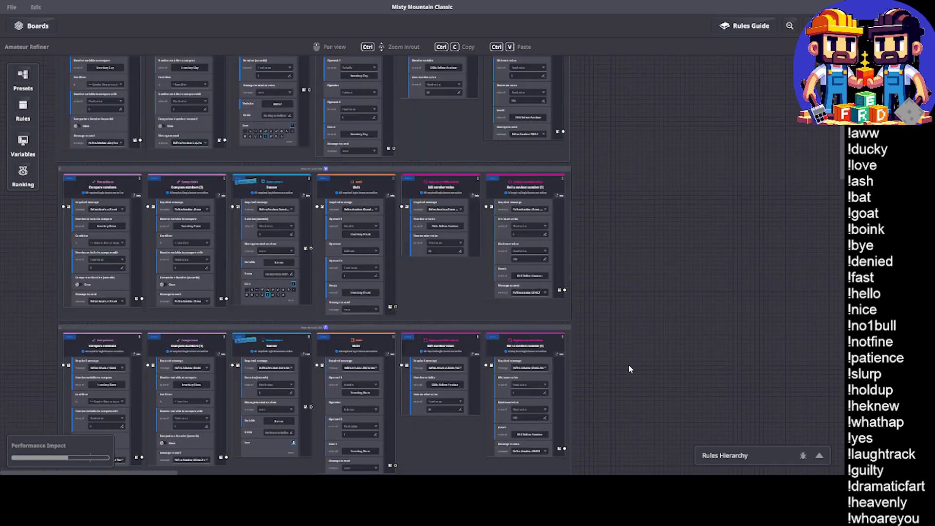
scroll(625, 373, down, 2)
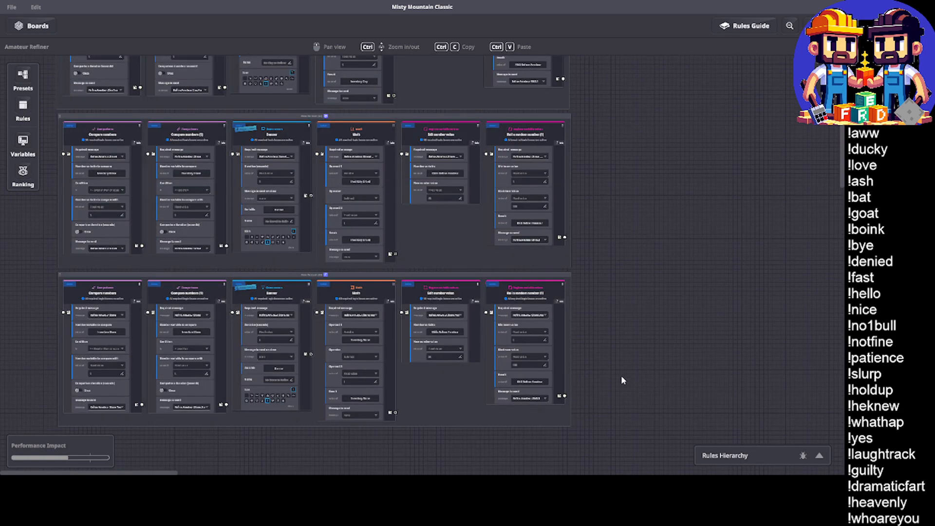
scroll(621, 379, up, 3)
scroll(603, 335, down, 5)
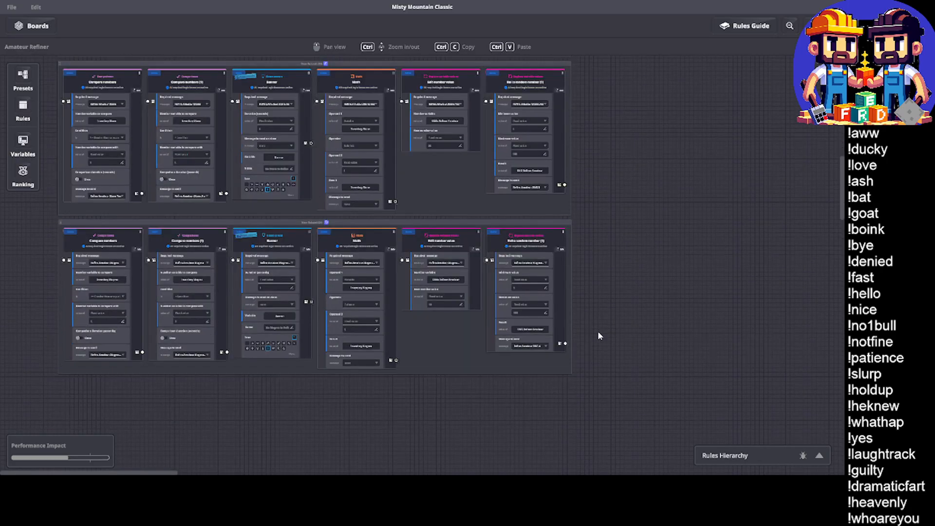
scroll(599, 336, down, 5)
scroll(599, 340, down, 6)
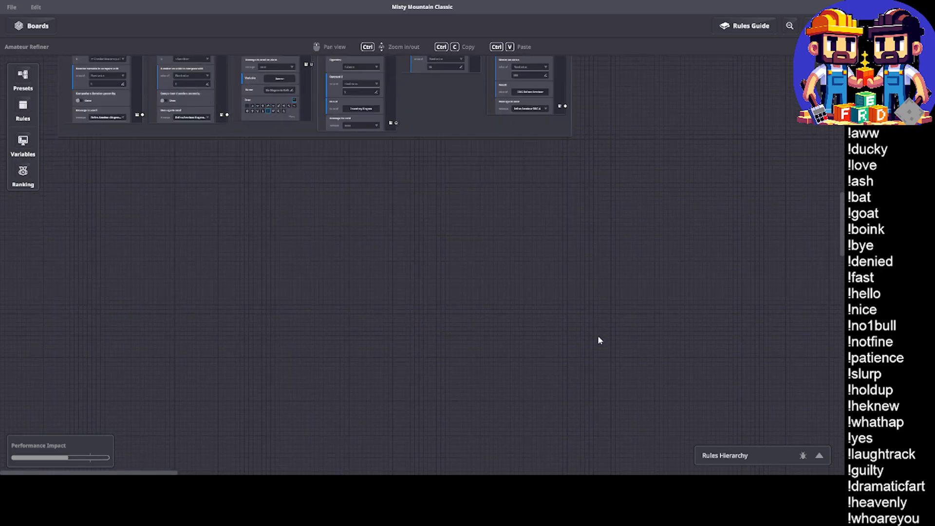
scroll(609, 340, up, 8)
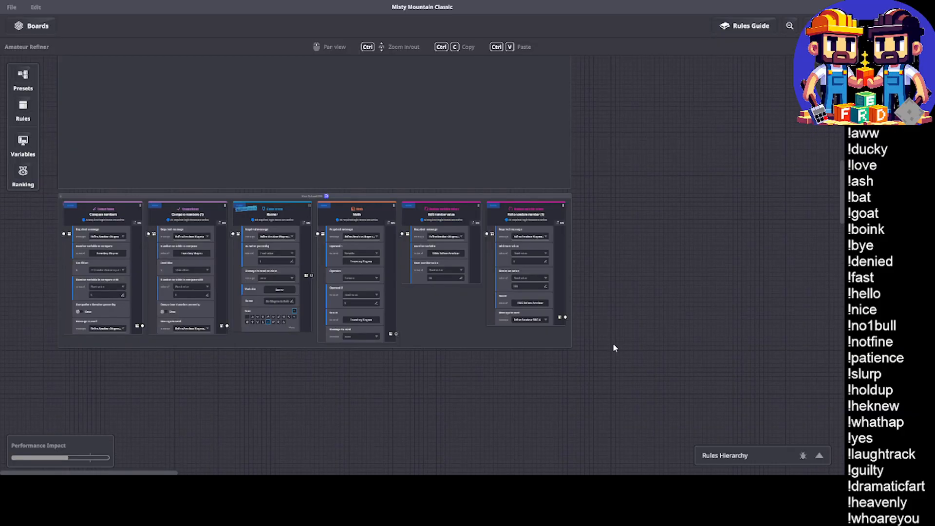
scroll(613, 343, down, 2)
scroll(613, 343, up, 2)
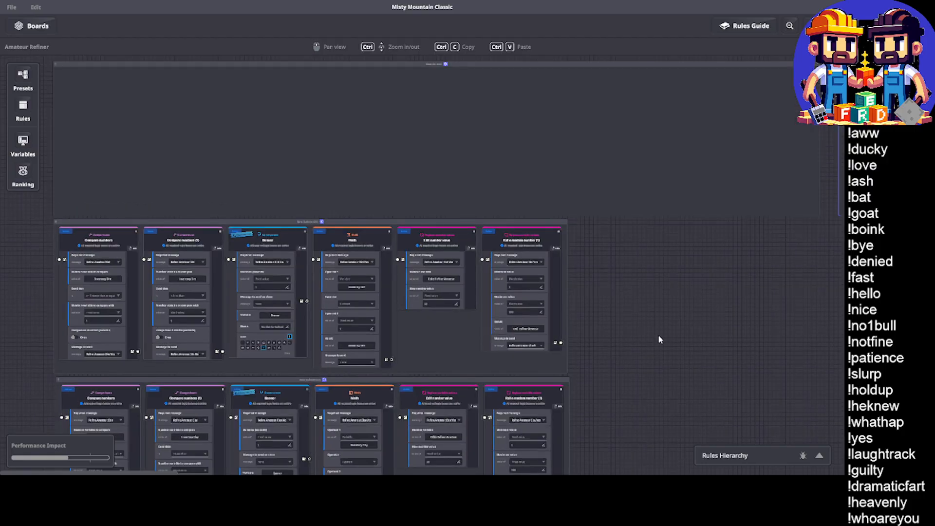
Step: Copy the nine-rule group in the top row, paste it into Logic Board Pro, and place it below the probability table beside Behaviors and Components
scroll(658, 335, up, 1)
click(492, 91)
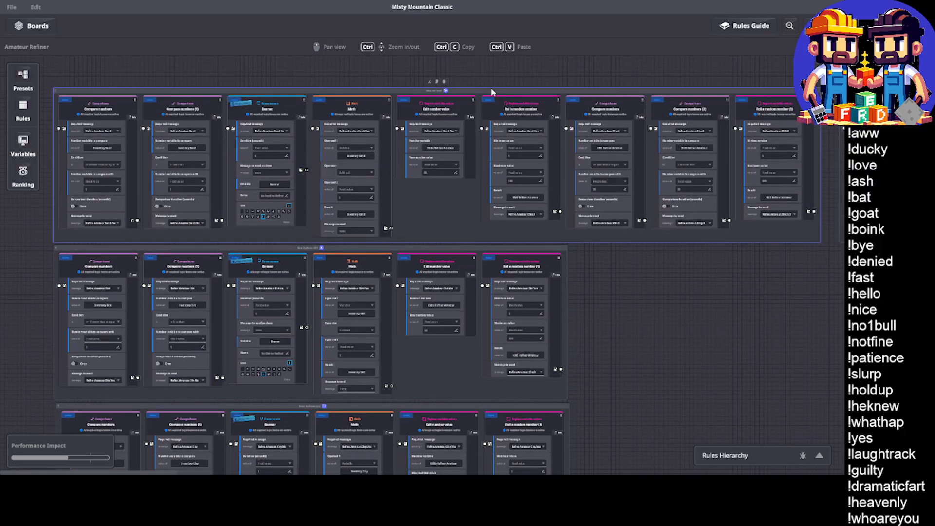
key(ctrl+c)
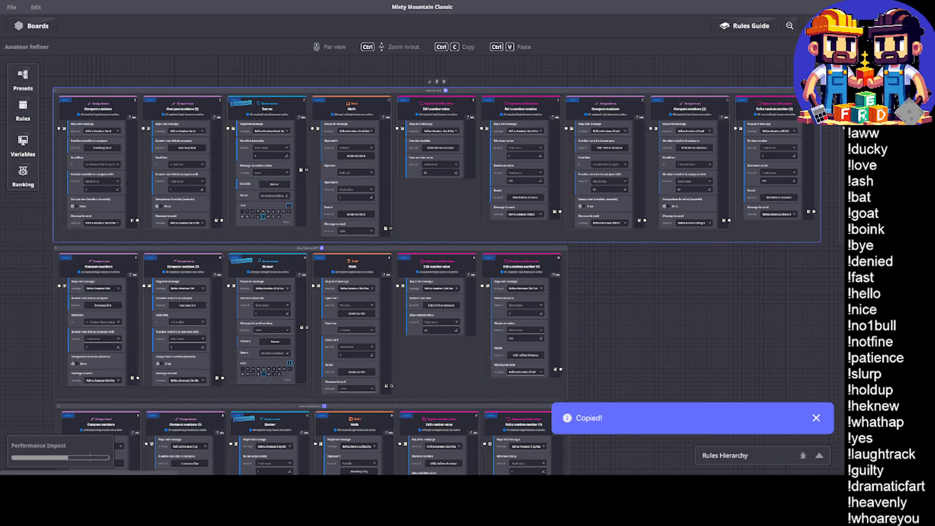
key(alt+Tab)
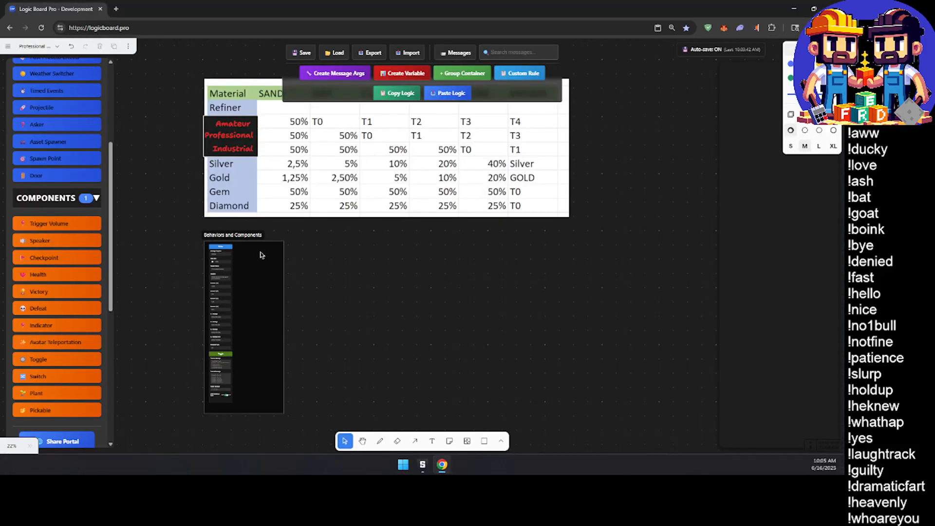
click(247, 238)
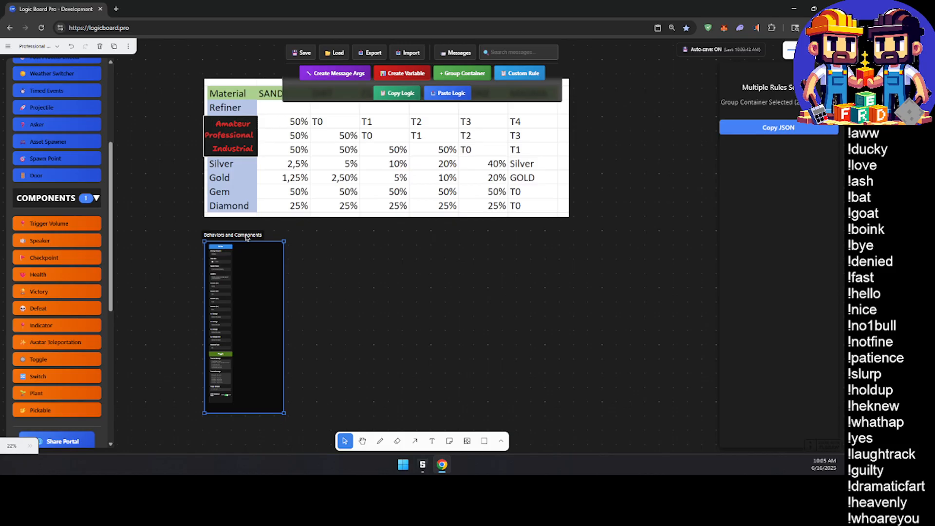
click(479, 316)
key(ctrl+v)
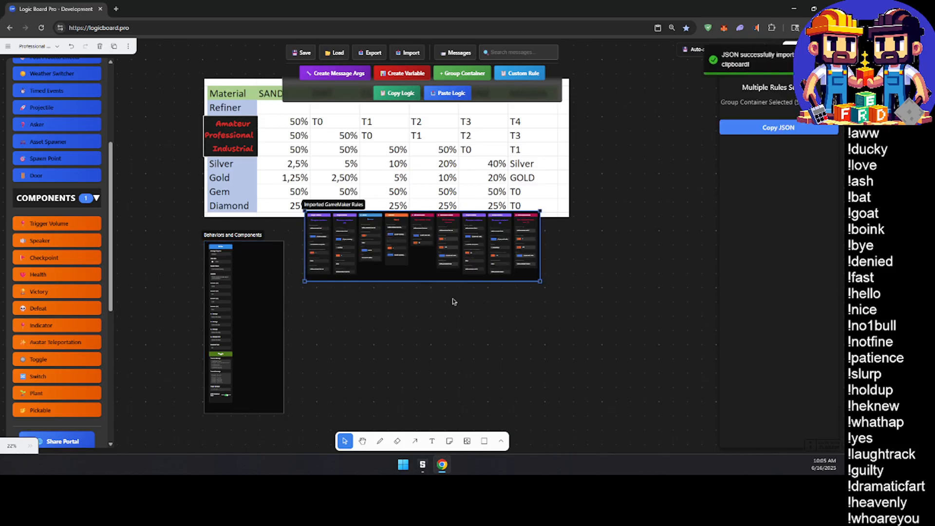
drag(340, 222, 366, 244)
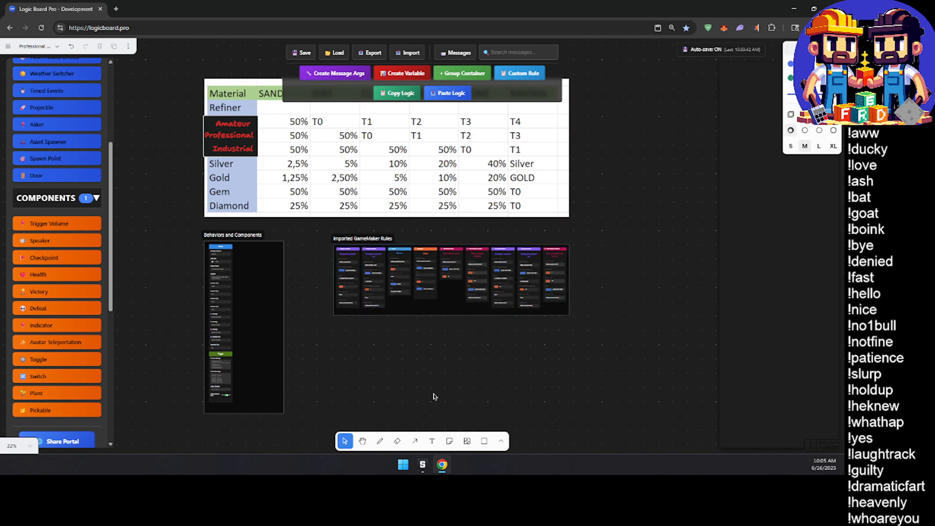
Step: Copy the separate group at the end of Game Maker's top row into Logic Board Pro, placing it right of the first imported group
click(421, 416)
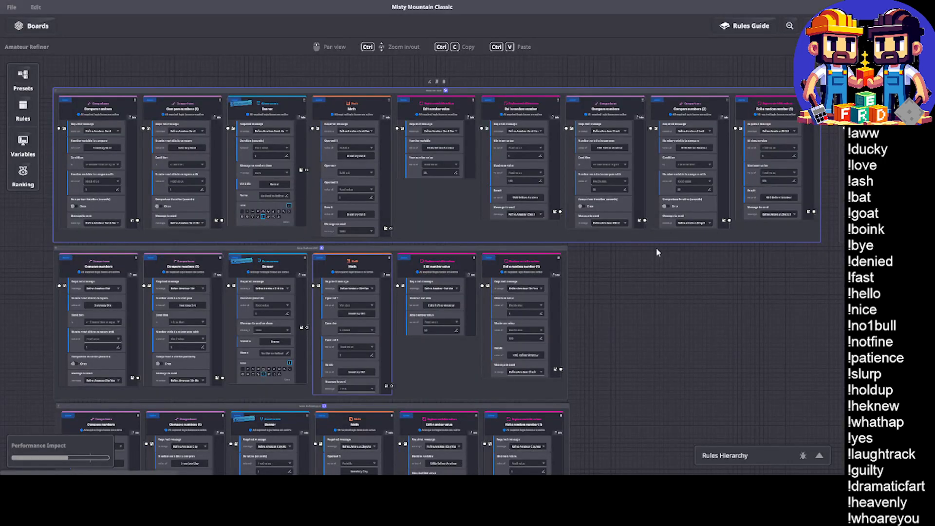
drag(651, 280, 517, 279)
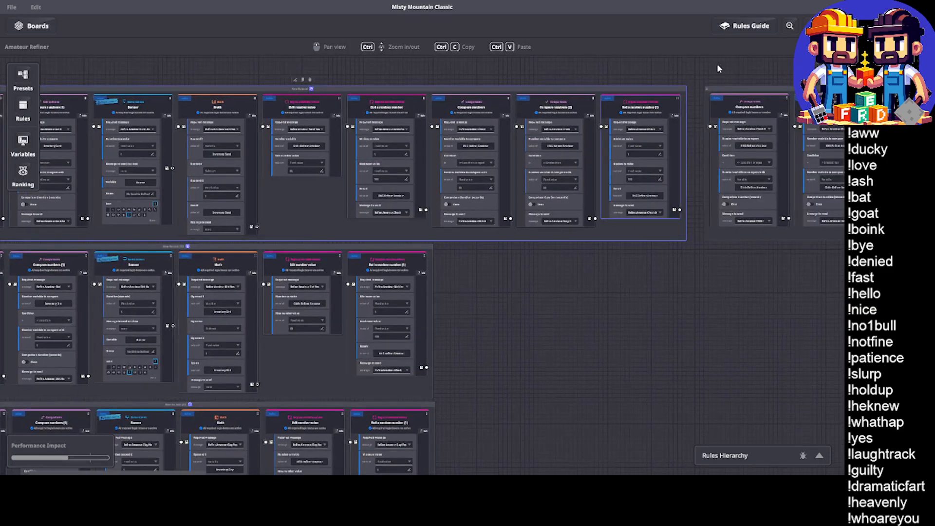
click(715, 94)
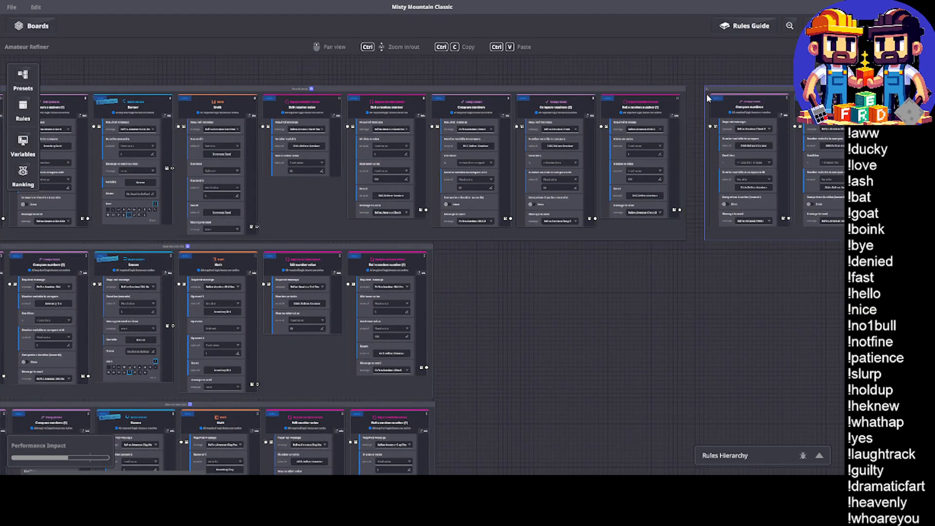
key(ctrl+c)
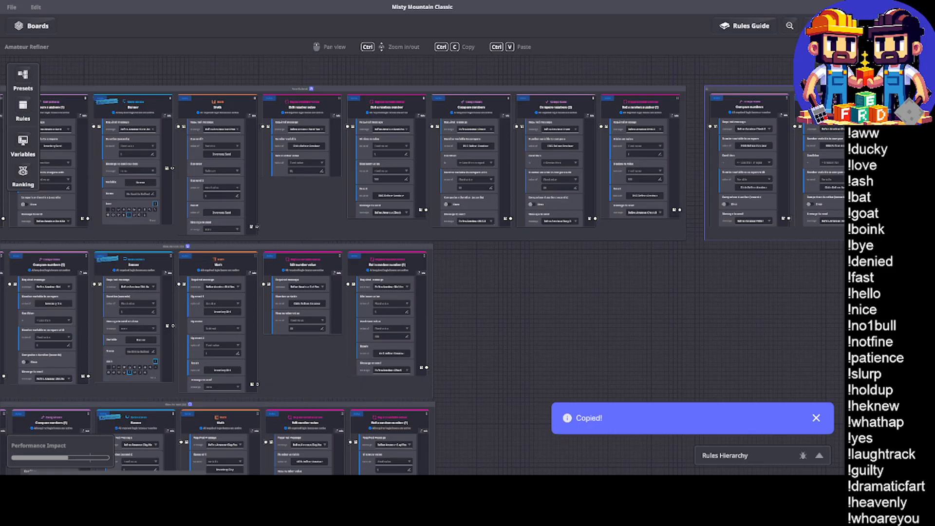
key(alt+Tab)
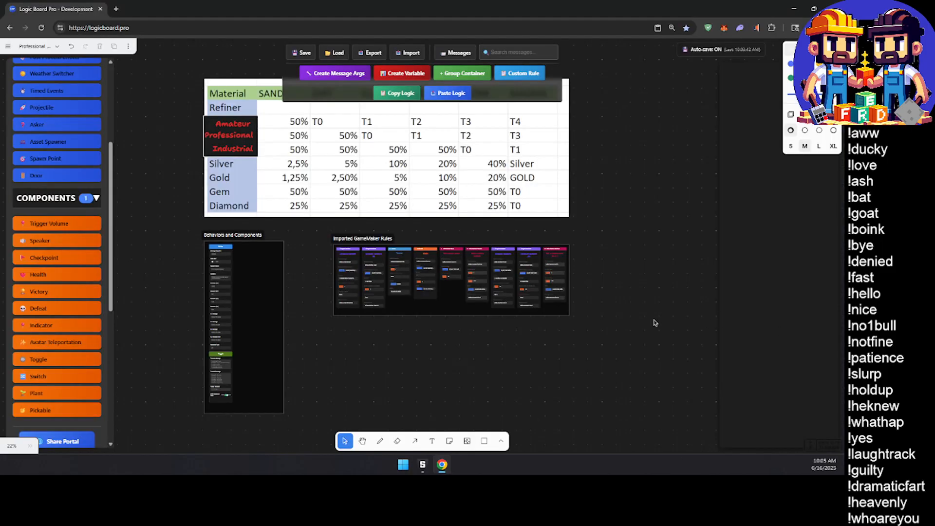
key(ctrl+v)
drag(319, 173, 647, 238)
Step: Copy the second-row rule group from Game Maker into Logic Board Pro and align it directly below the first imported group
click(422, 465)
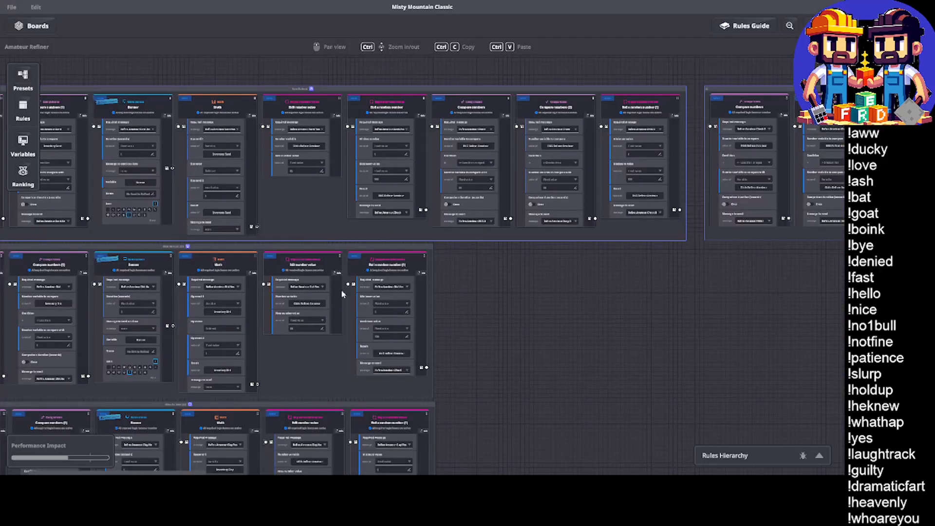
drag(510, 303, 783, 308)
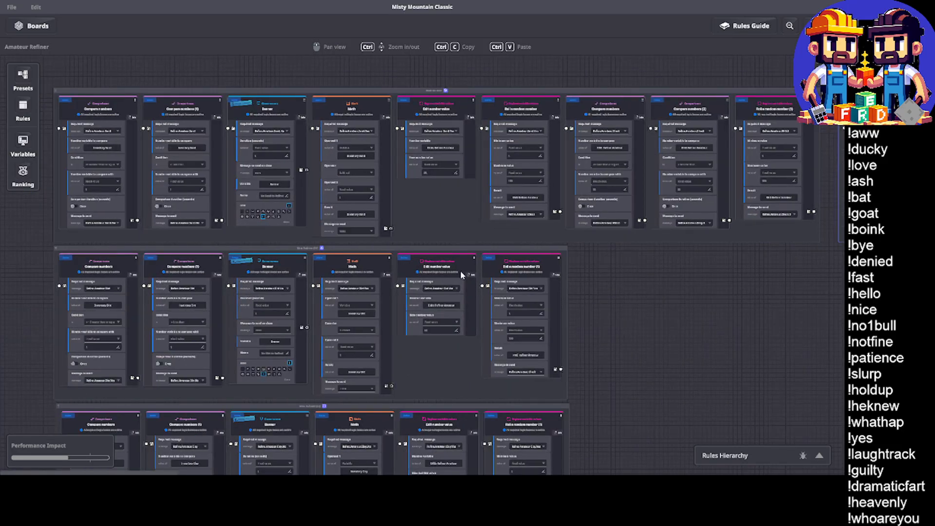
click(294, 252)
key(ctrl+c)
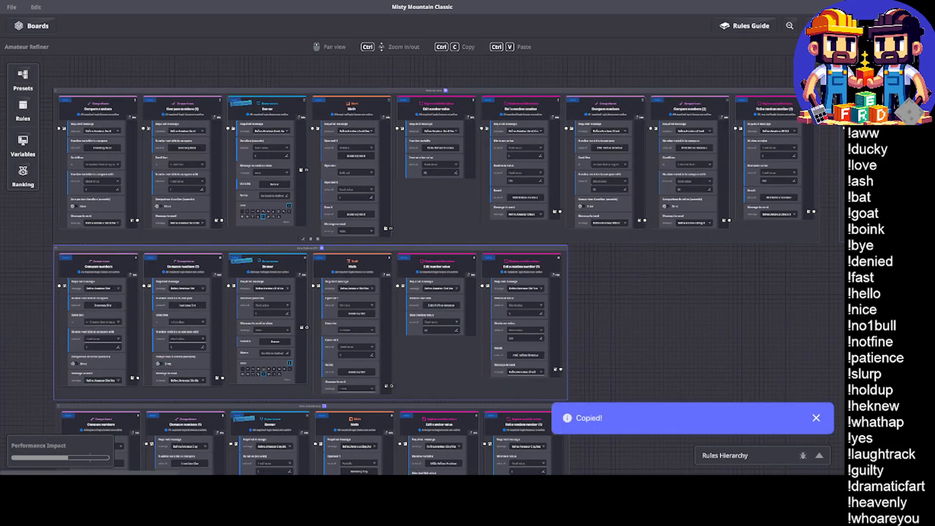
key(alt+Tab)
click(492, 360)
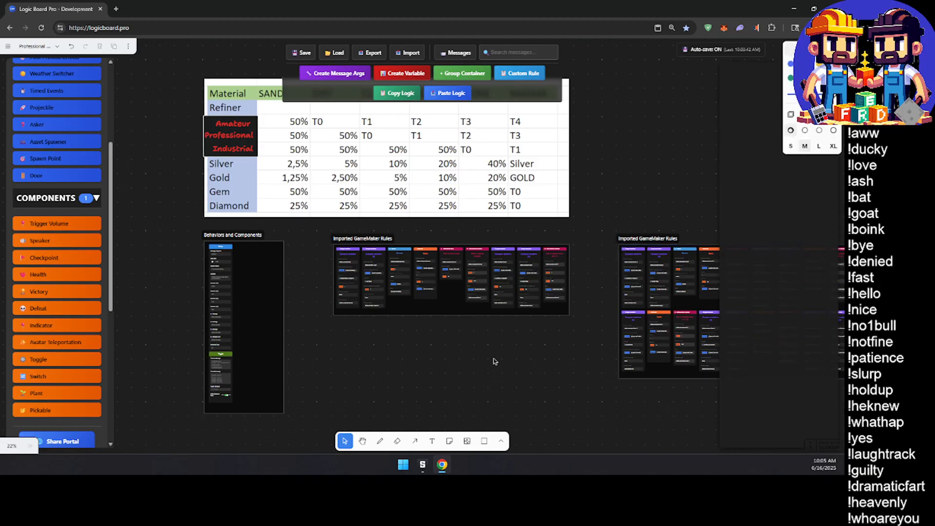
key(ctrl+v)
drag(366, 207, 351, 342)
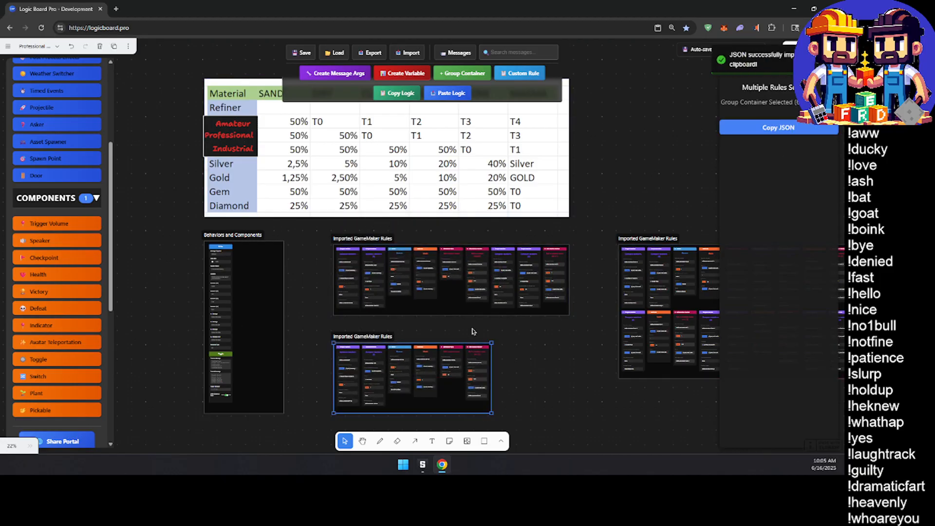
Step: Copy the third-row rule group from Game Maker into Logic Board Pro and align it below the second-row import
scroll(472, 328, down, 5)
key(alt+Tab)
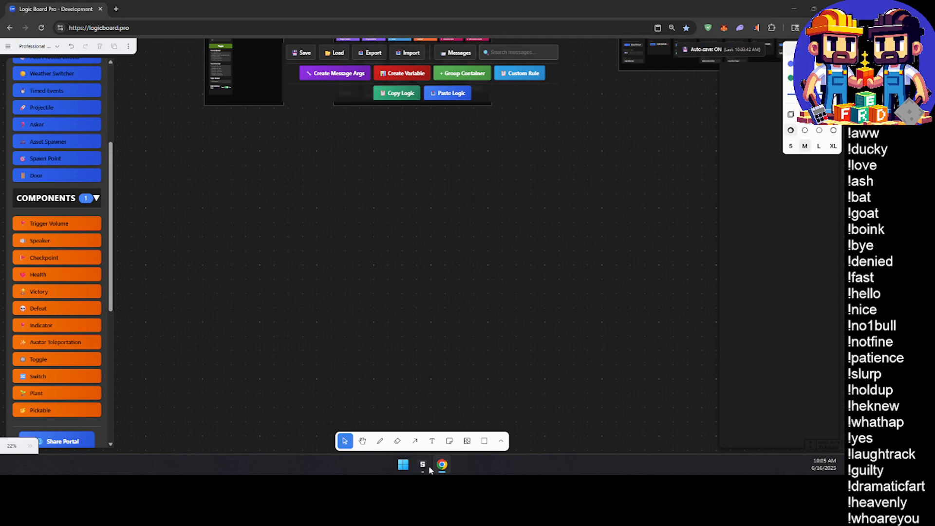
scroll(348, 297, down, 3)
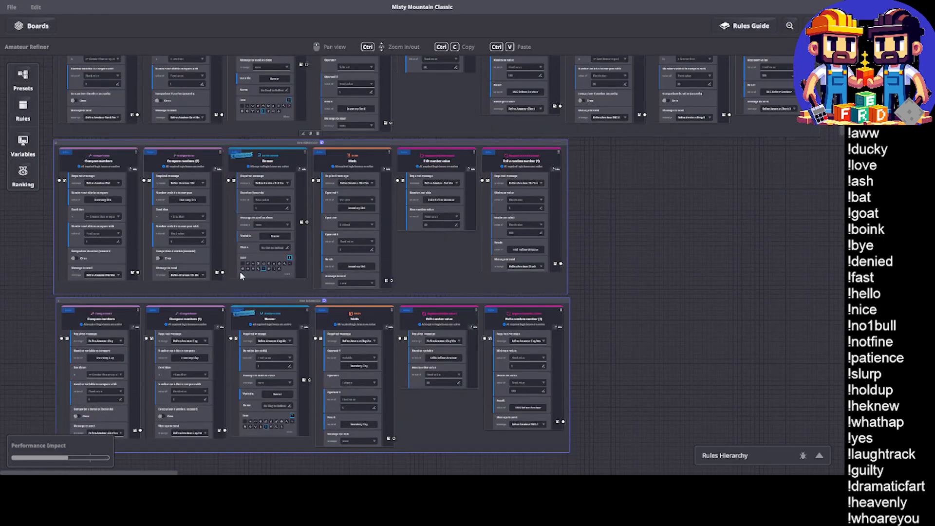
click(257, 251)
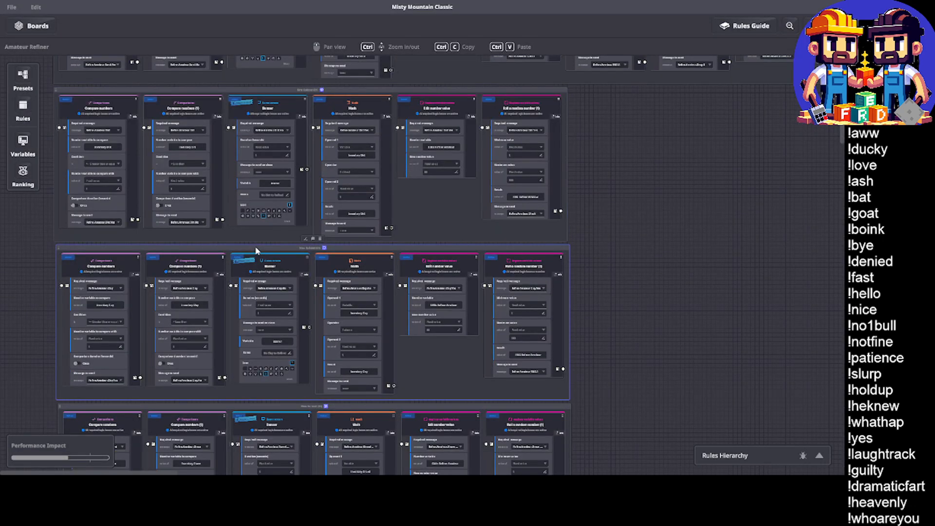
key(ctrl+c)
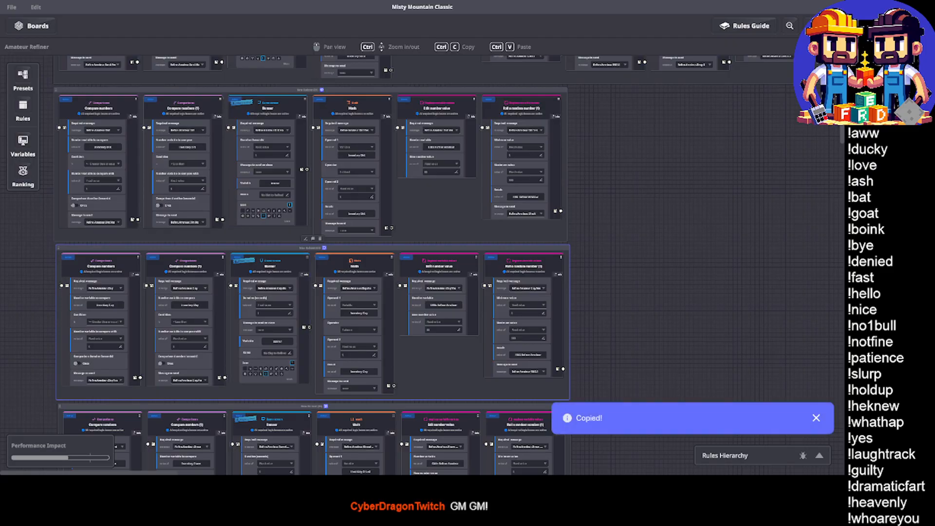
key(alt+Tab)
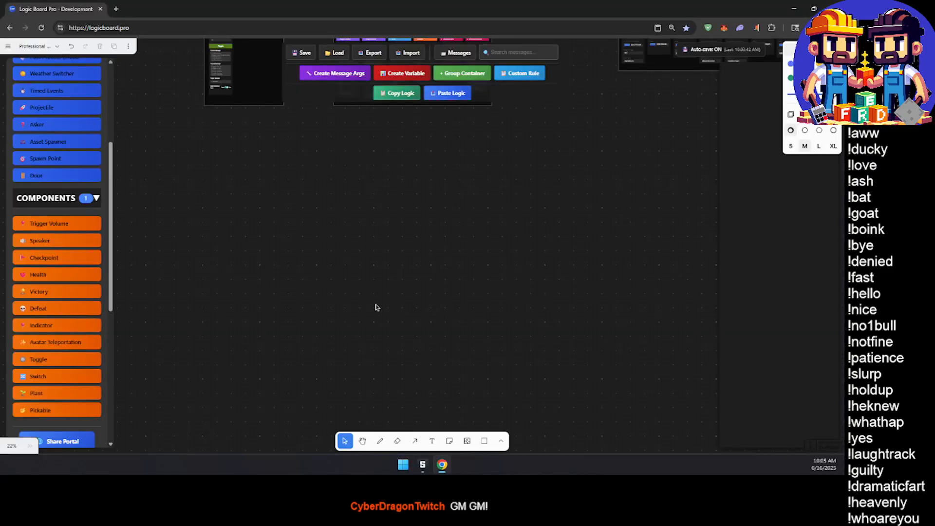
key(ctrl+v)
drag(366, 213, 358, 117)
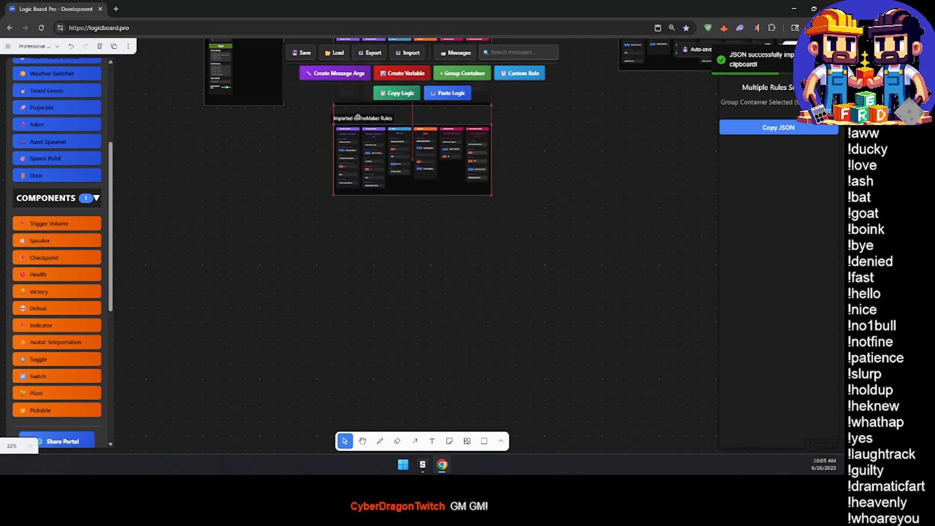
Step: Copy the fourth-row rule group from Game Maker into Logic Board Pro and left-align it beneath the third-row import
click(427, 468)
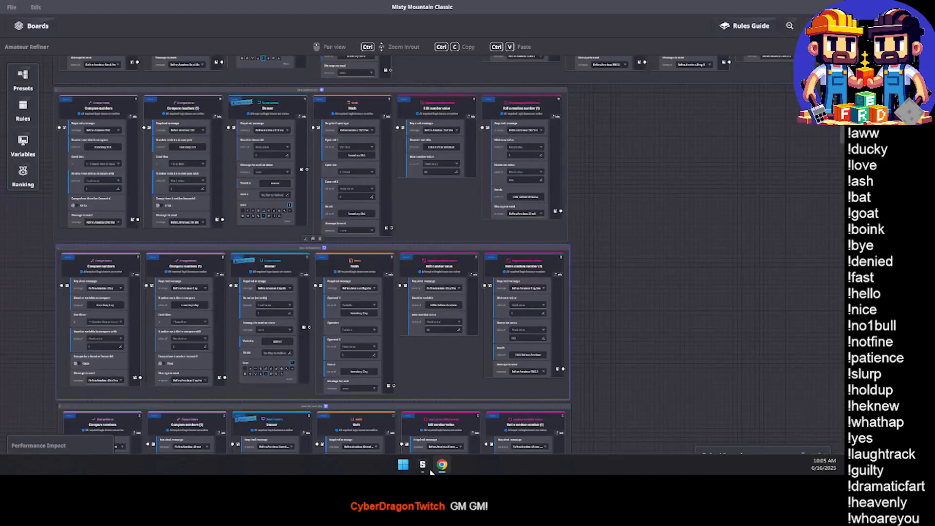
scroll(287, 342, down, 4)
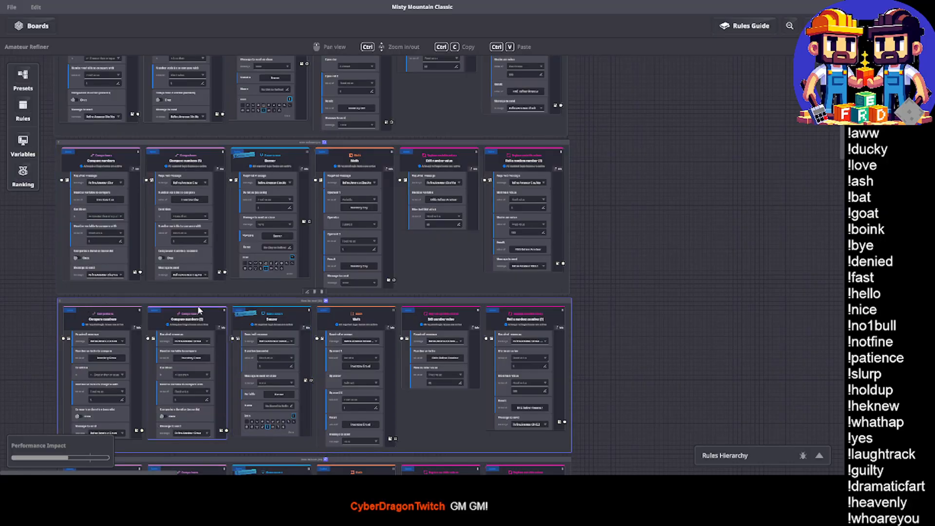
key(ctrl+c)
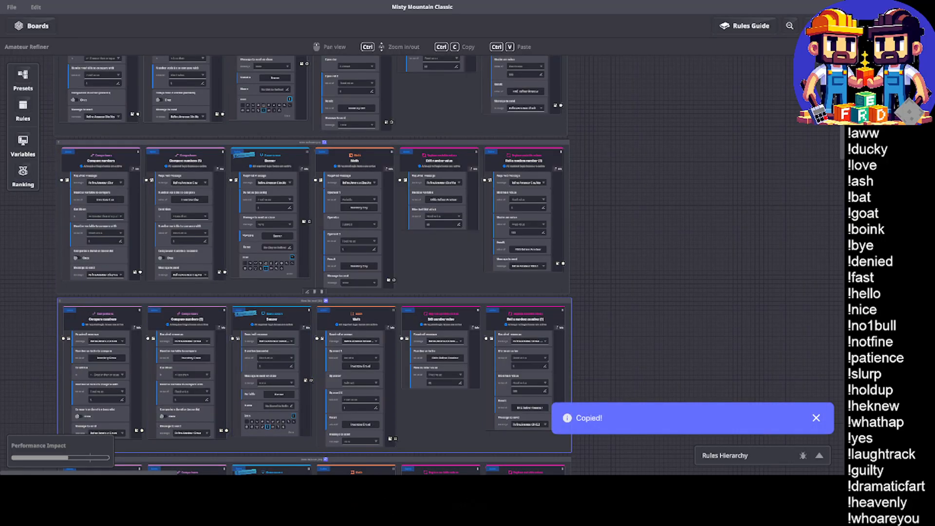
key(alt+Tab)
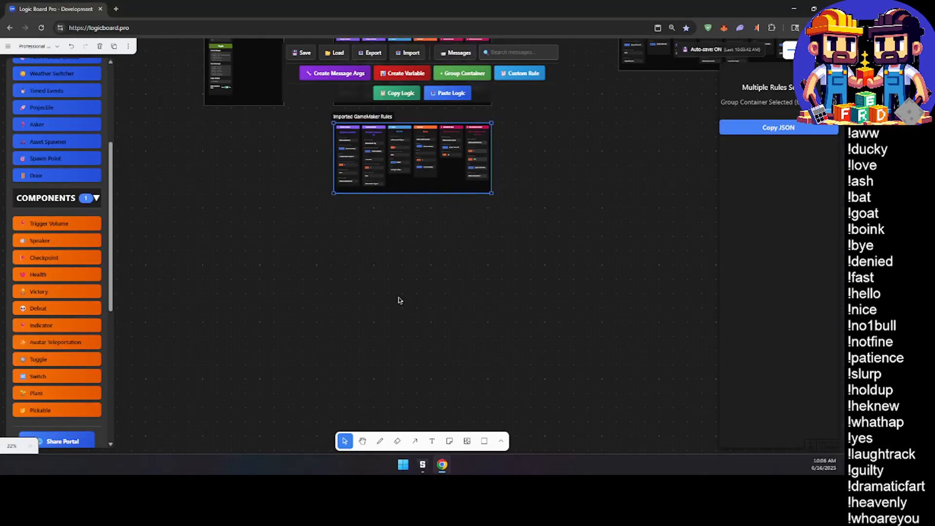
key(ctrl+v)
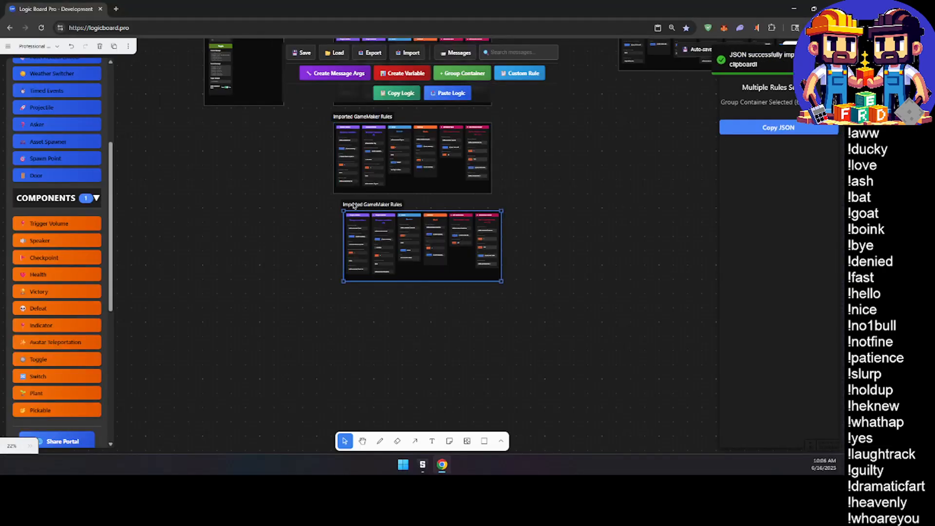
drag(352, 203, 340, 199)
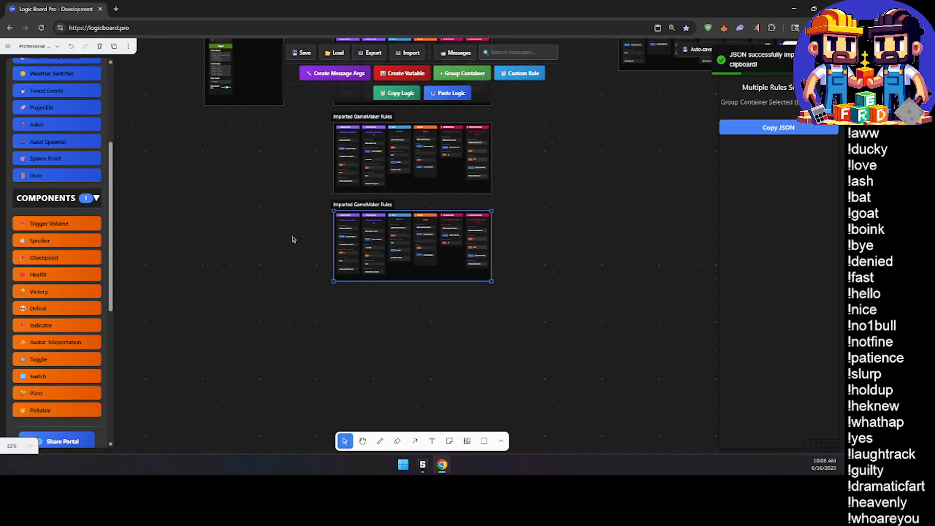
Step: Copy the fifth-row rule group from Game Maker into Logic Board Pro and left-align it beneath the fourth-row import
scroll(292, 238, down, 3)
click(423, 466)
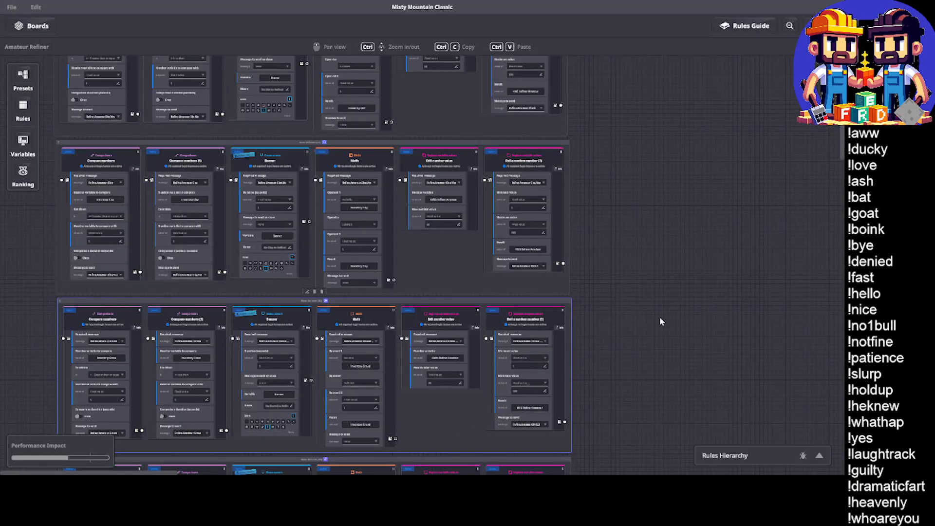
scroll(659, 316, down, 2)
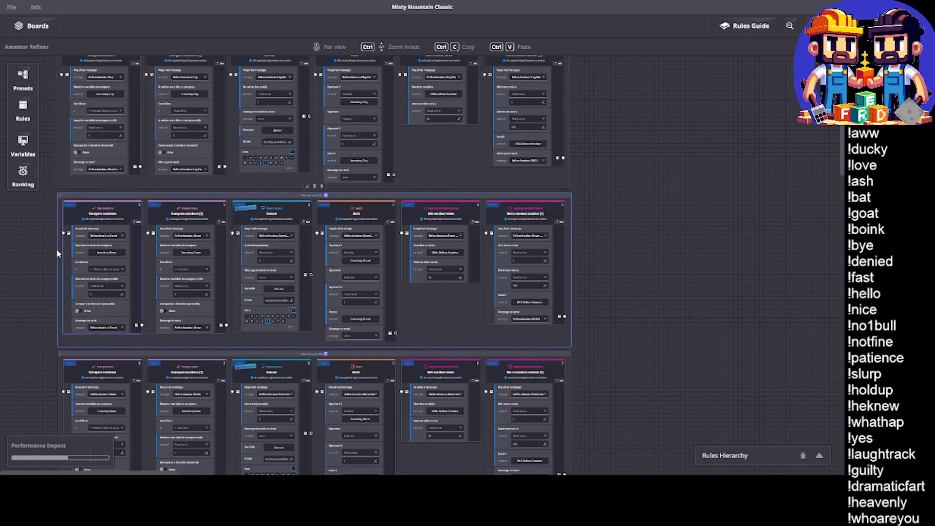
scroll(55, 273, down, 2)
scroll(55, 274, down, 3)
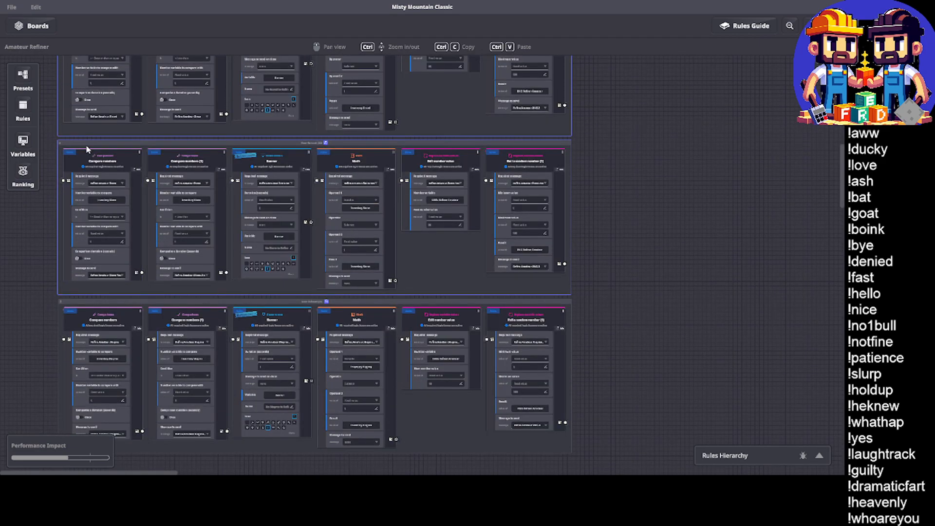
click(78, 146)
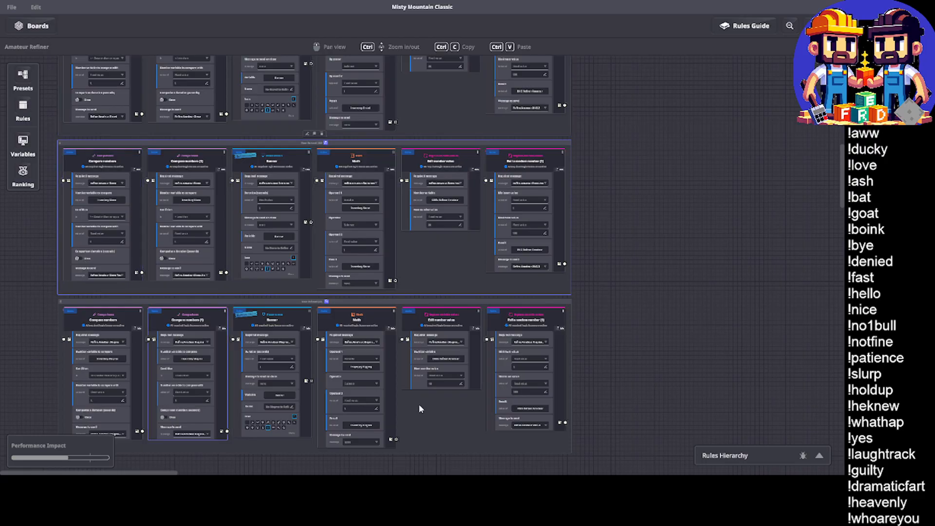
key(ctrl+c)
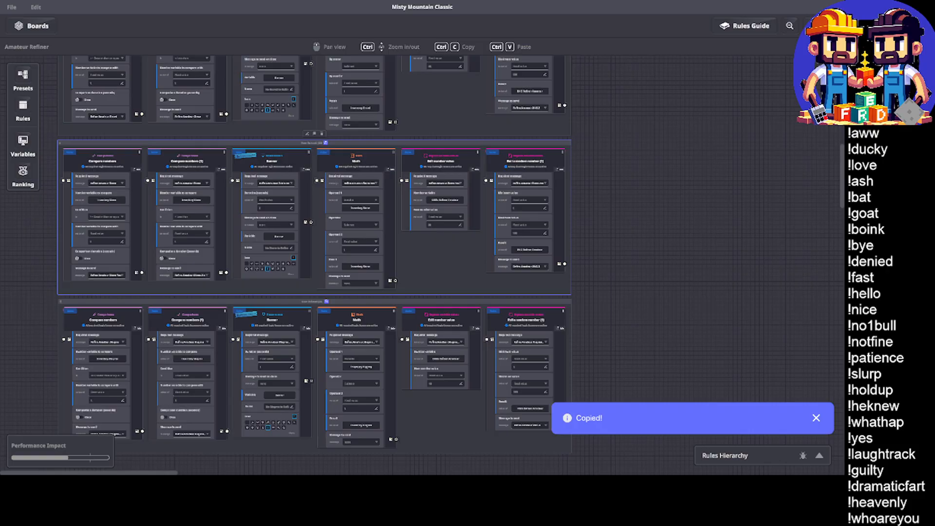
key(alt+Tab)
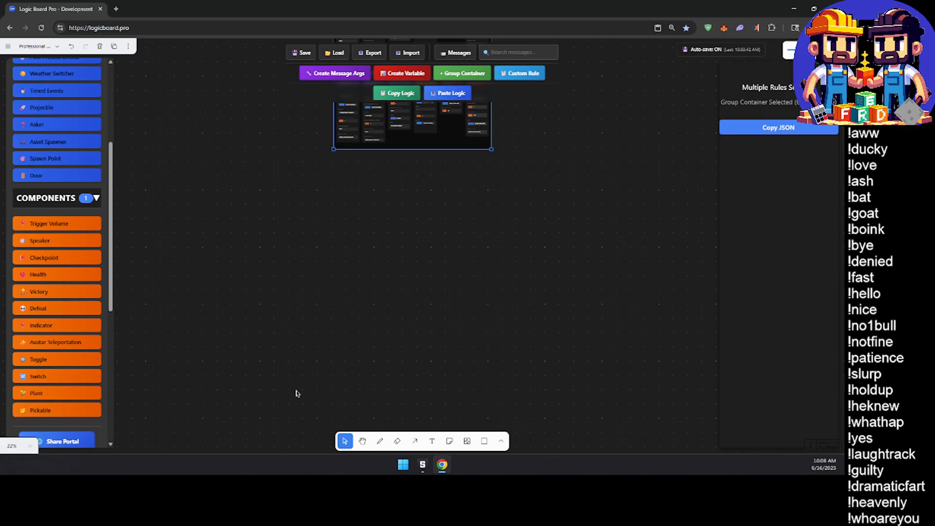
click(410, 232)
key(ctrl+v)
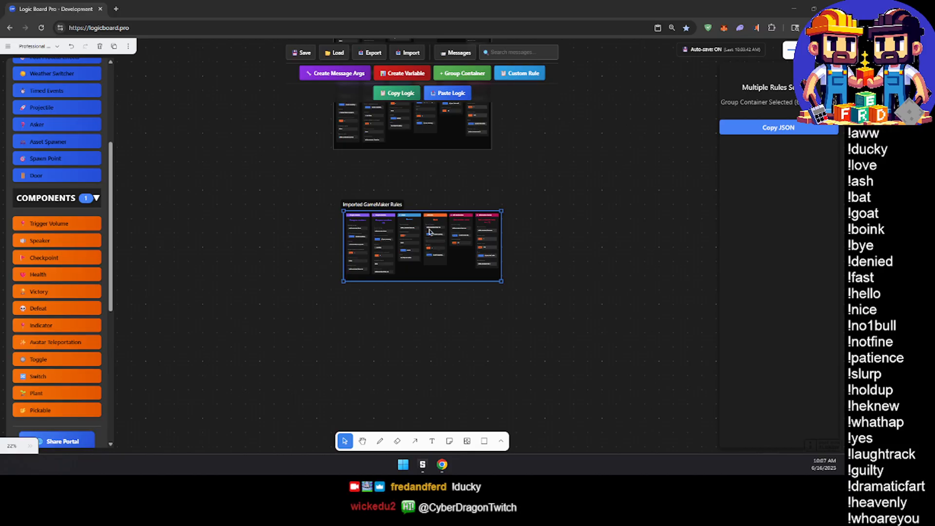
click(334, 205)
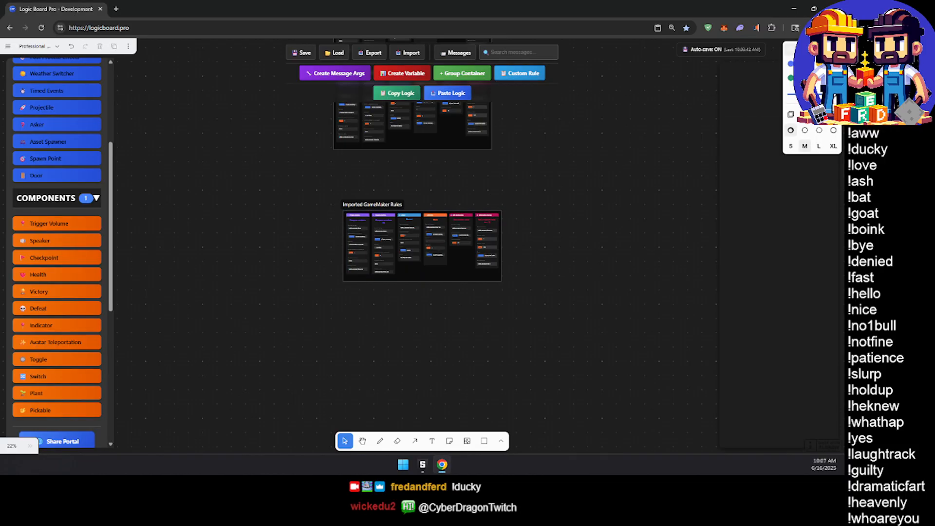
middle_drag(461, 333, 503, 429)
drag(413, 331, 404, 289)
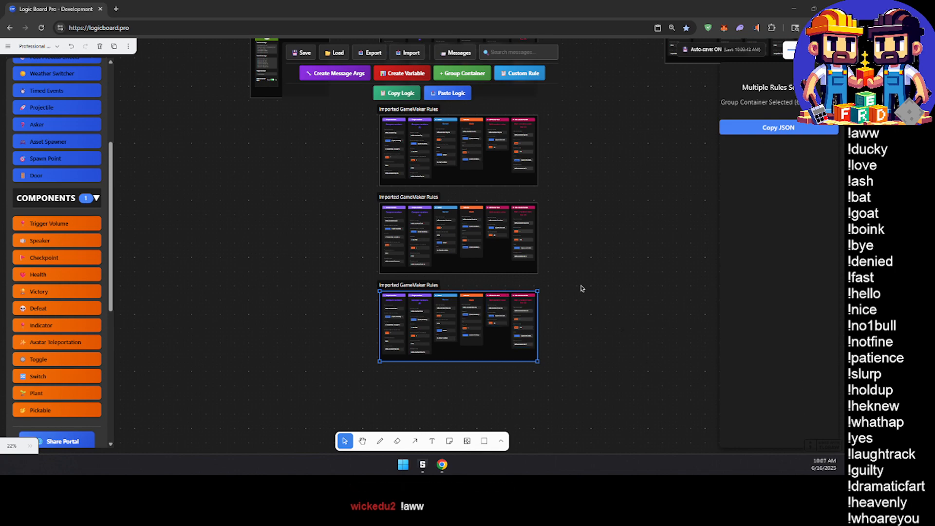
drag(580, 288, 599, 330)
middle_drag(599, 330, 580, 314)
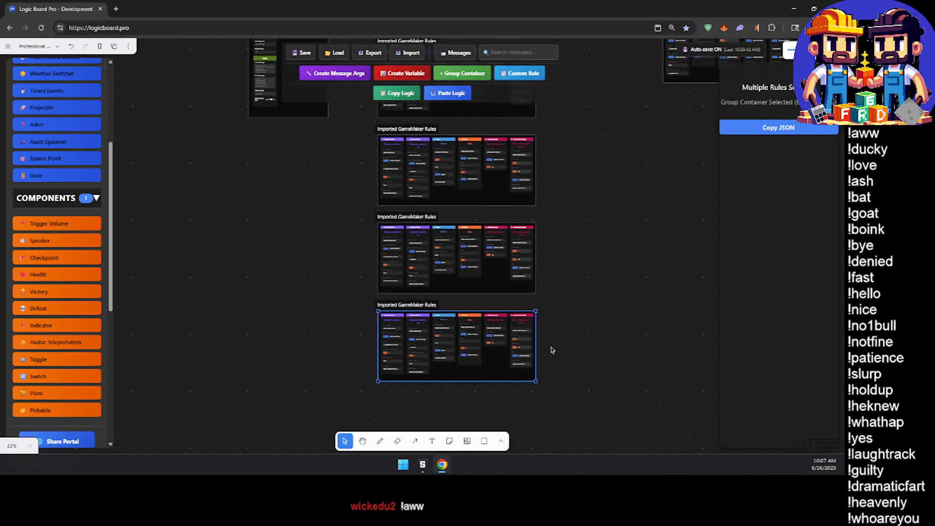
Step: Copy the last rule group in Game Maker, the sixth row, into Logic Board Pro and align it below the fifth-row import
click(430, 464)
scroll(128, 221, down, 4)
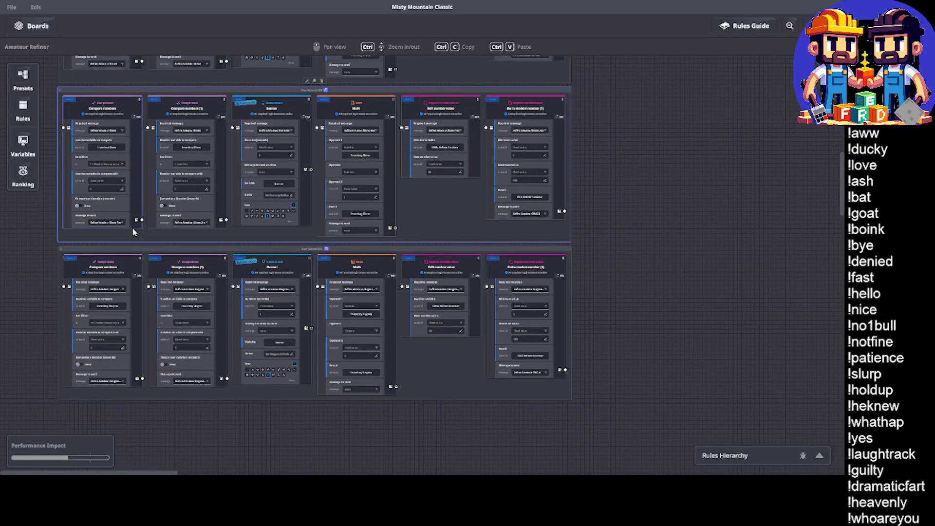
click(146, 151)
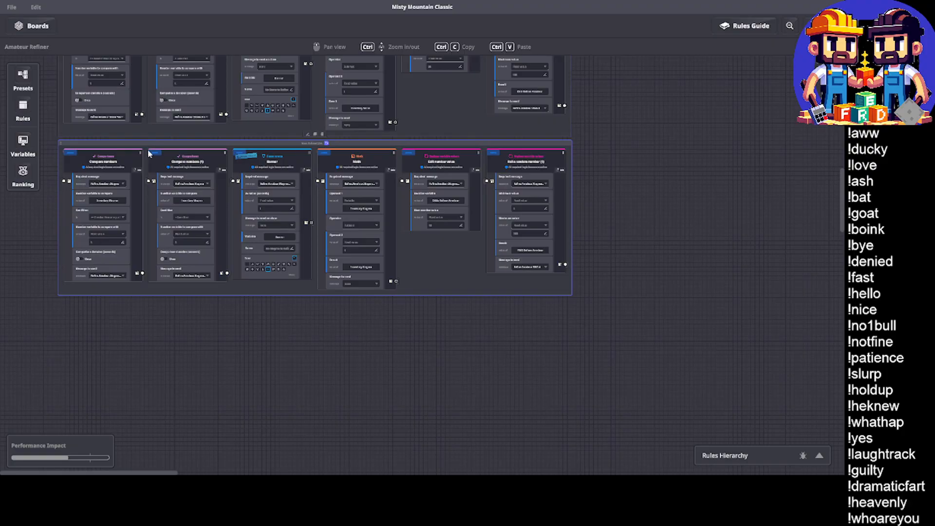
key(ctrl+c)
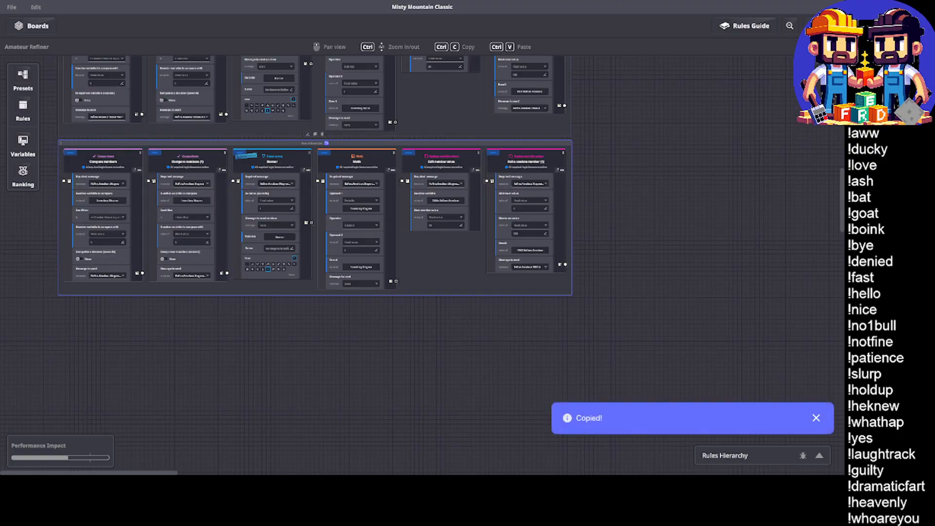
key(alt+Tab)
click(603, 350)
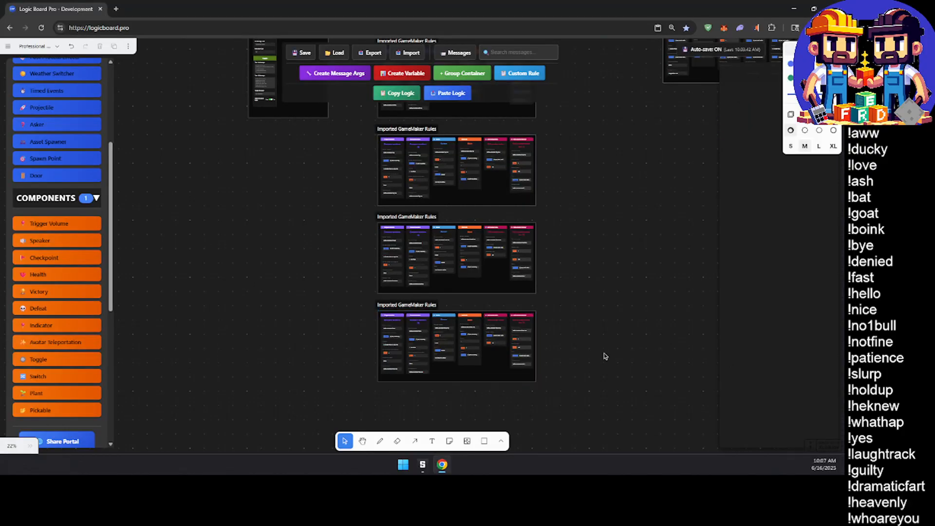
key(ctrl+v)
drag(351, 215, 382, 394)
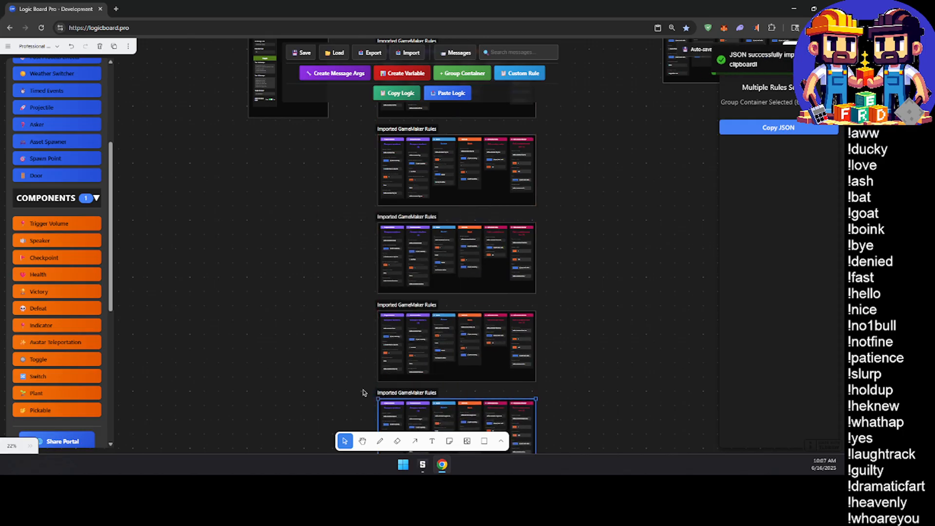
click(360, 388)
Step: Set the required message of the first Compare numbers rule in the top imported group to Refine.Pro.Sand
middle_drag(257, 318, 223, 394)
middle_drag(259, 357, 269, 453)
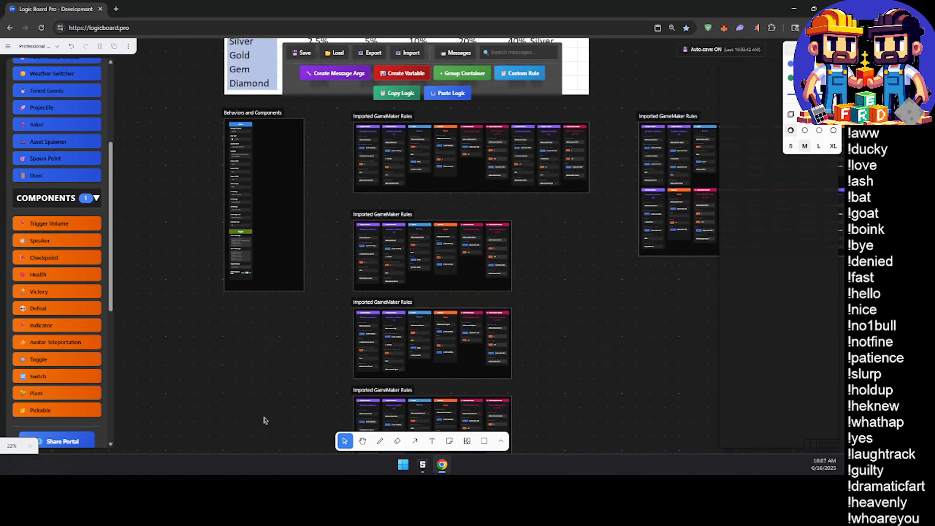
scroll(378, 168, up, 1)
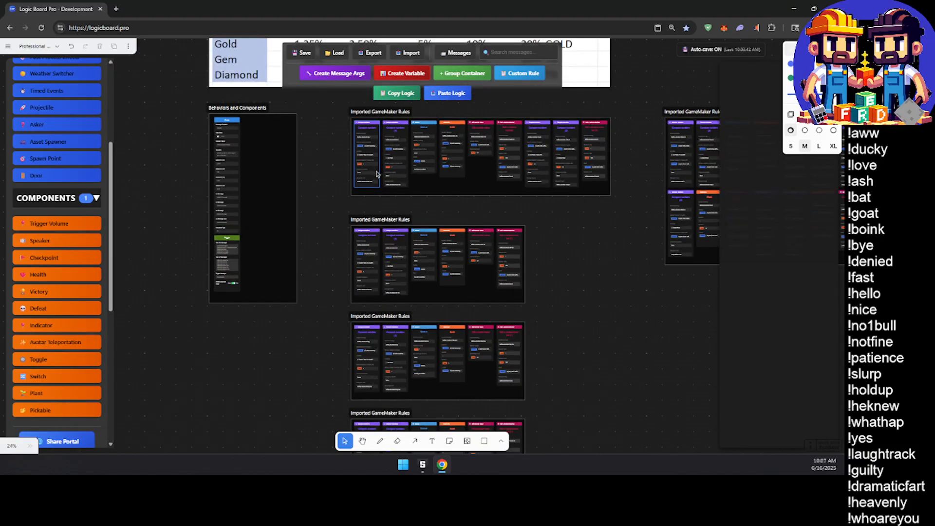
scroll(377, 175, up, 1)
middle_drag(384, 186, 352, 261)
scroll(344, 226, up, 5)
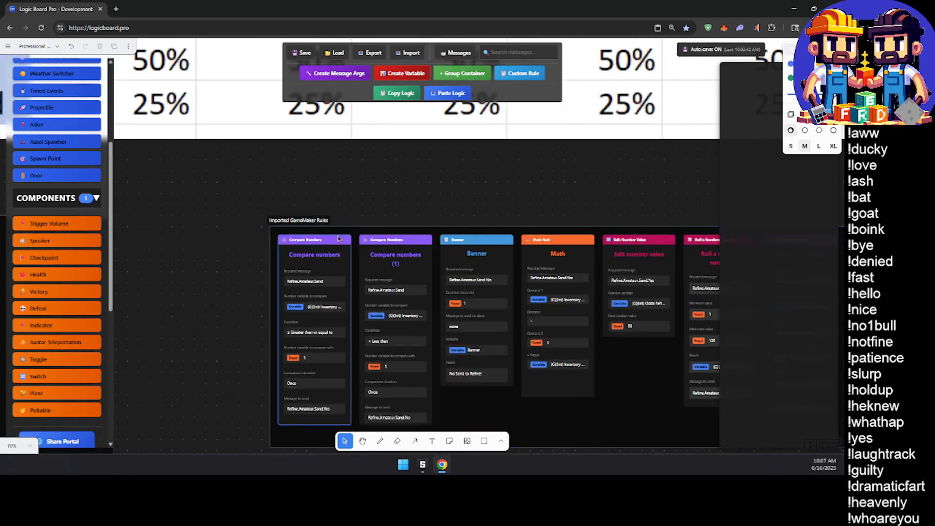
scroll(344, 226, down, 4)
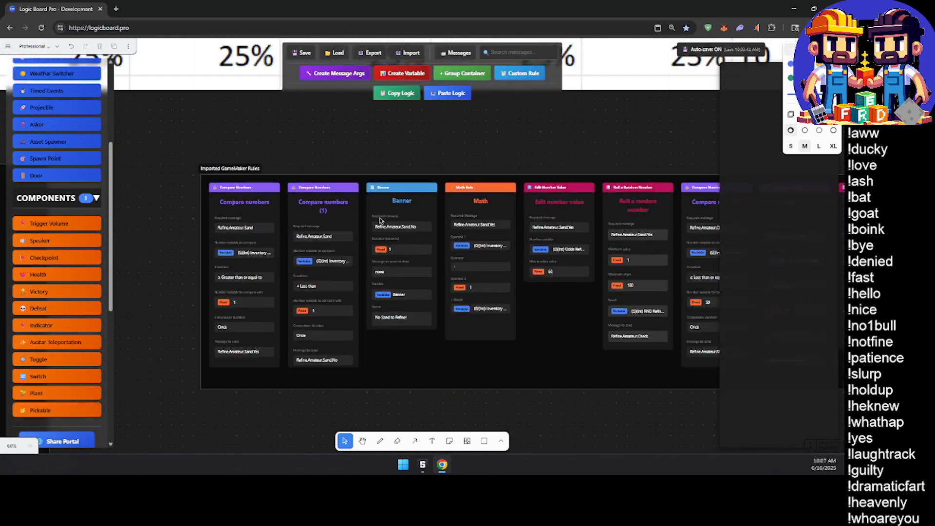
scroll(344, 225, up, 2)
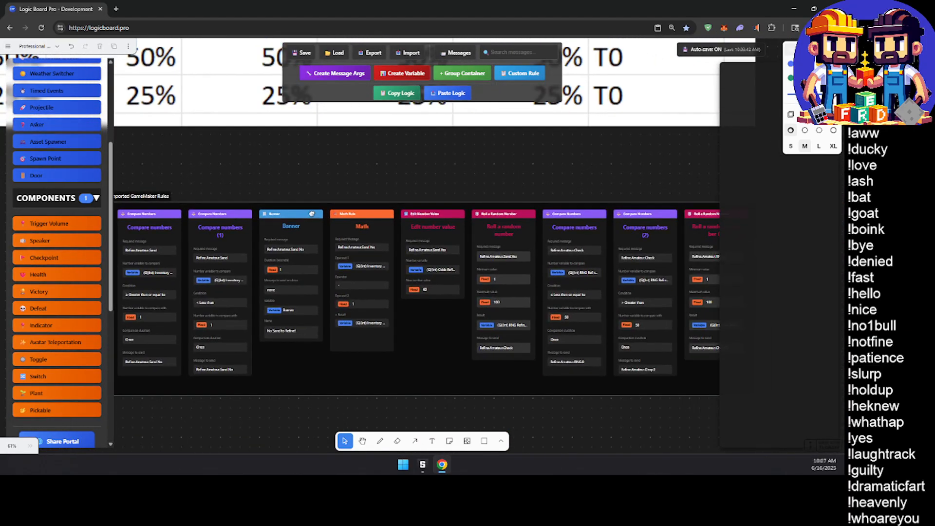
scroll(341, 234, down, 3)
scroll(326, 253, up, 4)
middle_drag(329, 255, 341, 220)
click(378, 207)
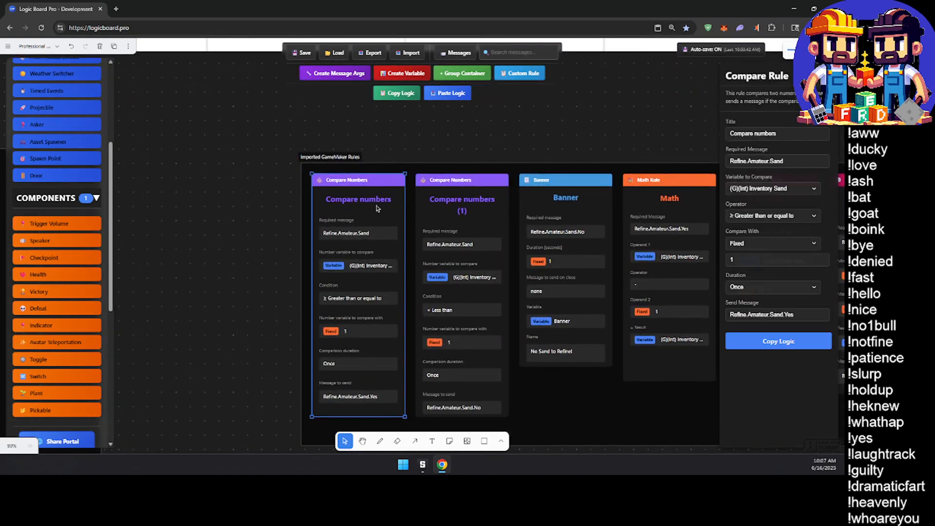
click(756, 161)
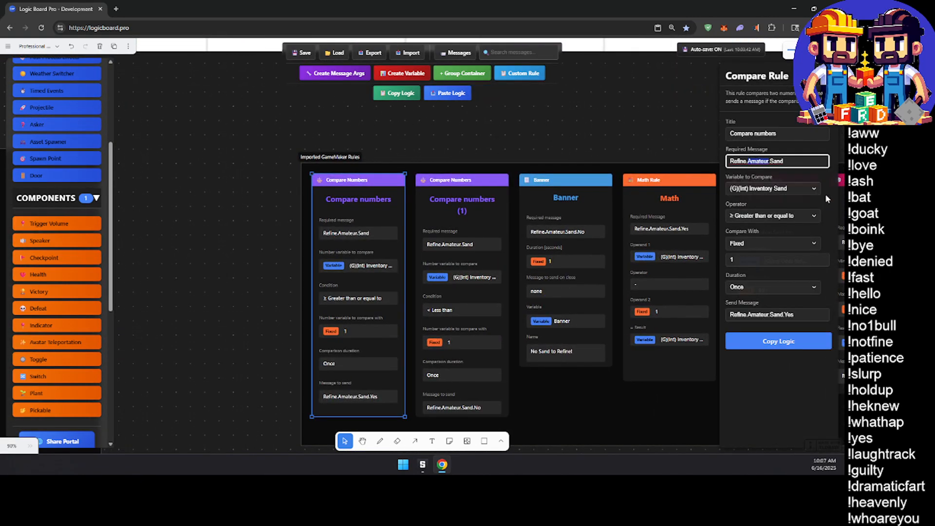
text(Pro)
click(215, 196)
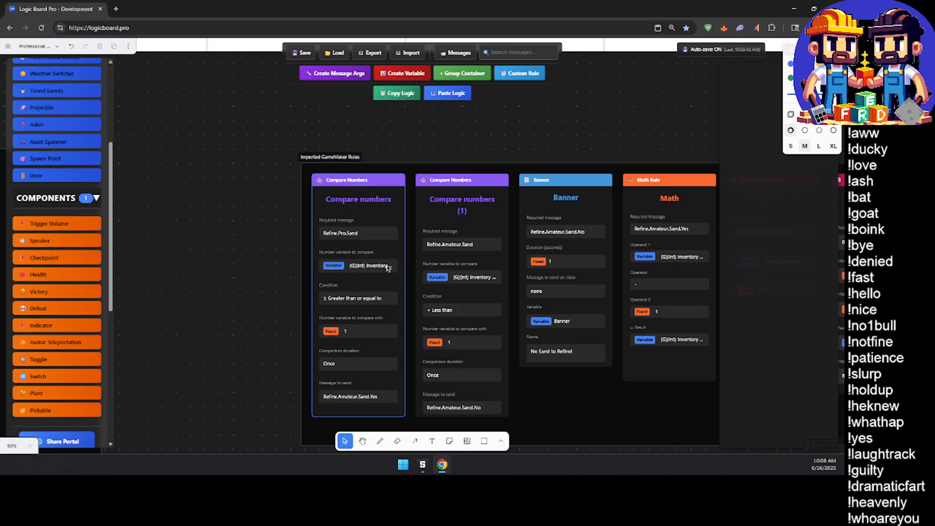
Step: Review the list of created variables in the Create Variable dialog and close it without creating one
click(408, 76)
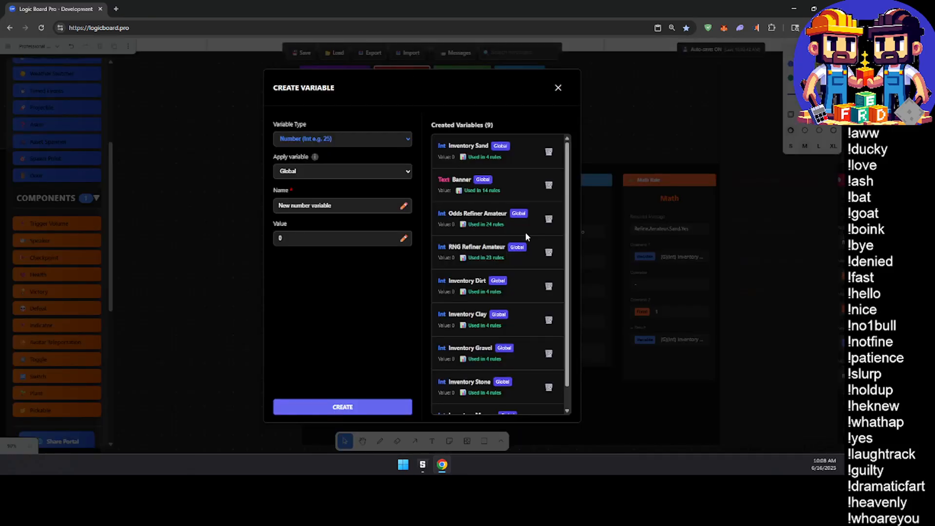
scroll(521, 244, down, 1)
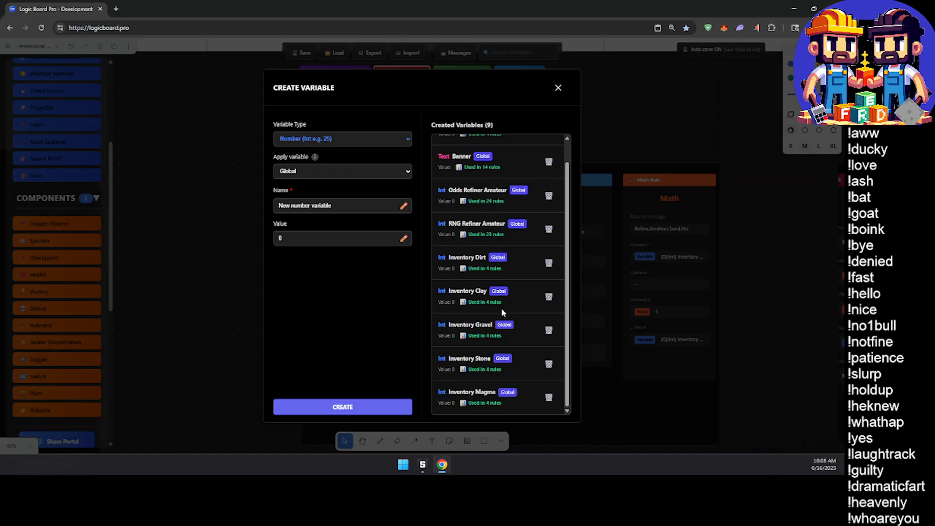
scroll(506, 354, up, 1)
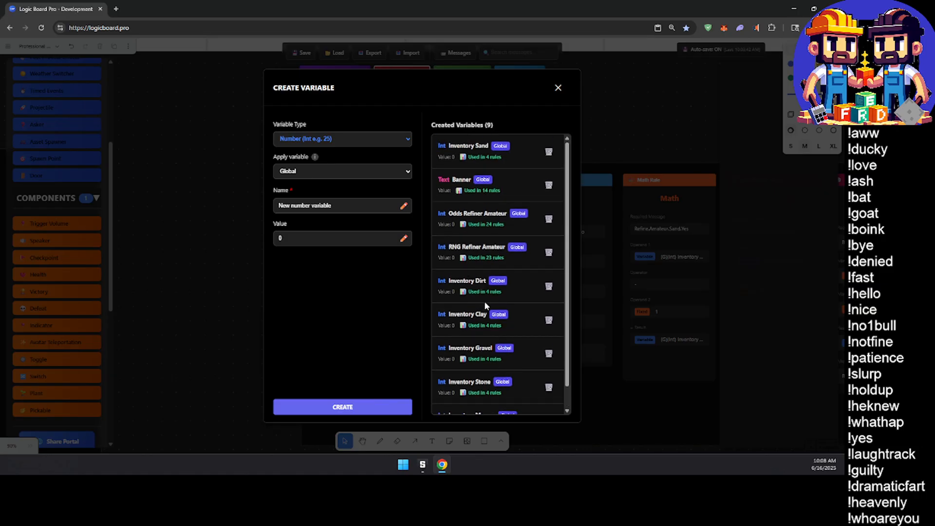
scroll(481, 292, down, 1)
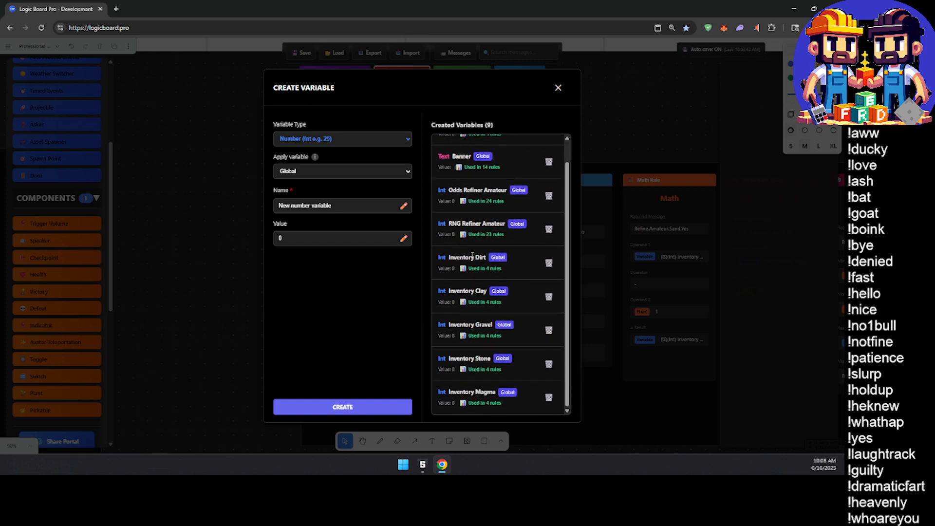
scroll(466, 271, up, 1)
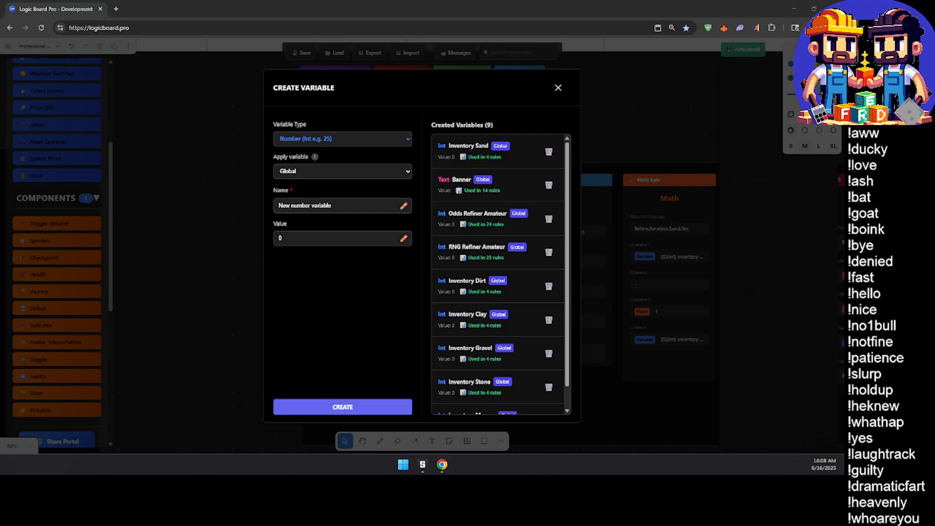
click(558, 87)
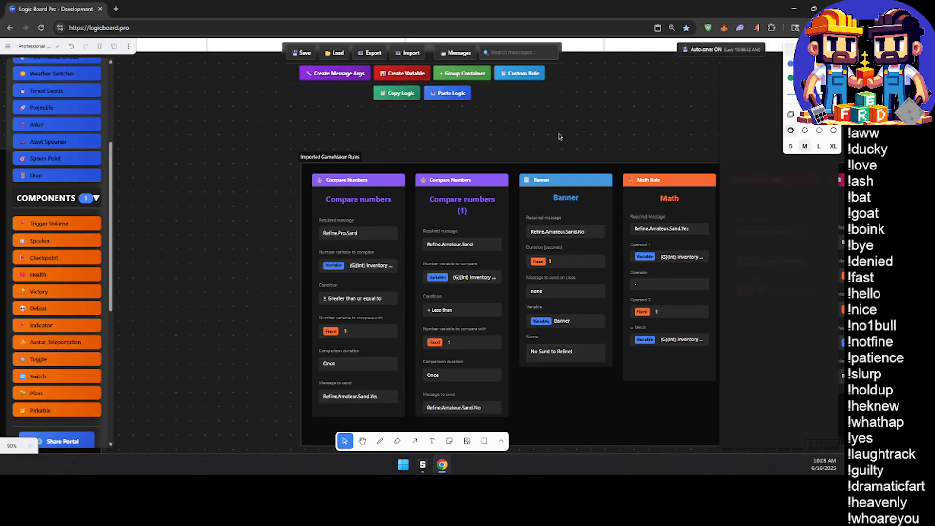
Step: Set the message sent by the first Compare numbers rule to Refine.Pro.Sand.Yes
middle_drag(462, 293, 462, 254)
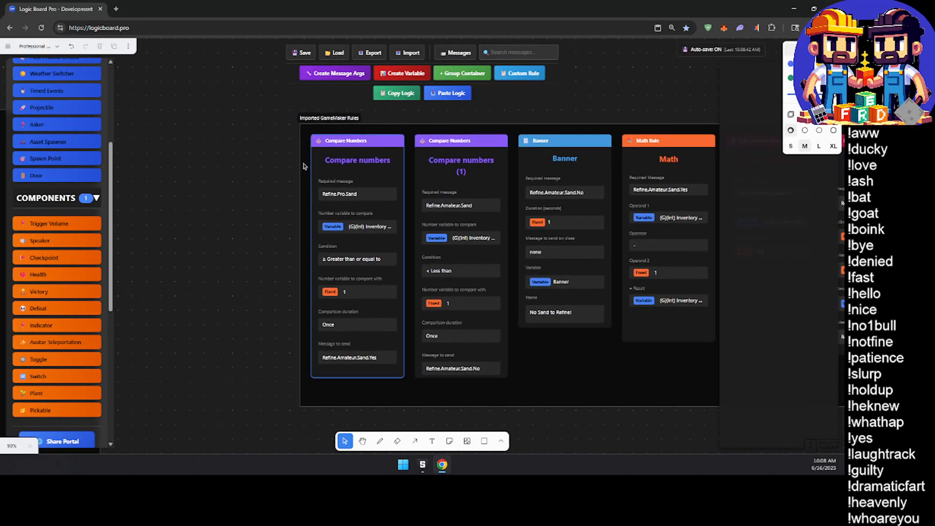
click(369, 214)
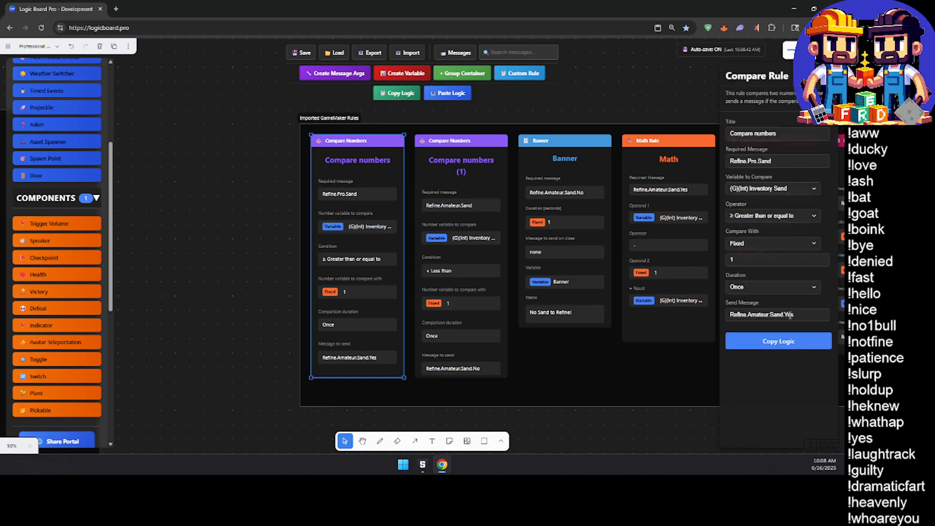
double_click(754, 315)
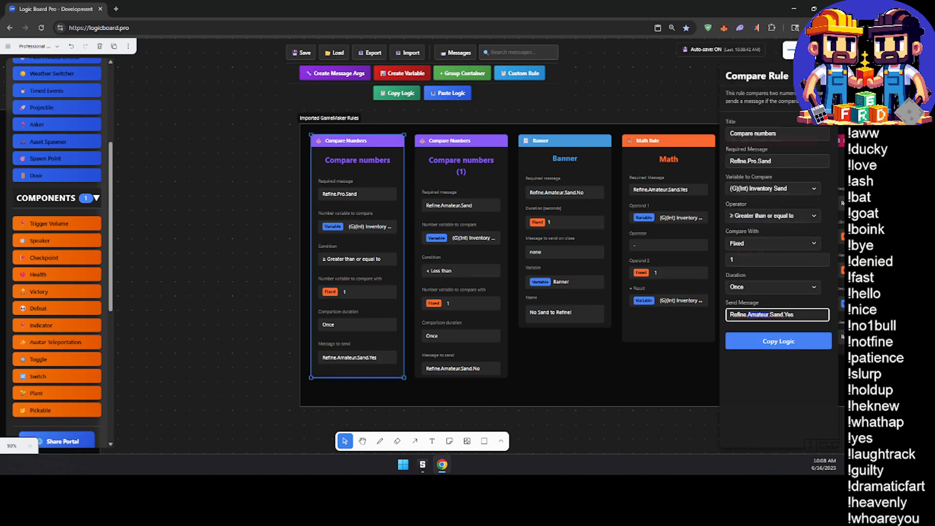
text(Pro)
click(241, 268)
Step: Rename the top imported rule group as Sand
click(319, 119)
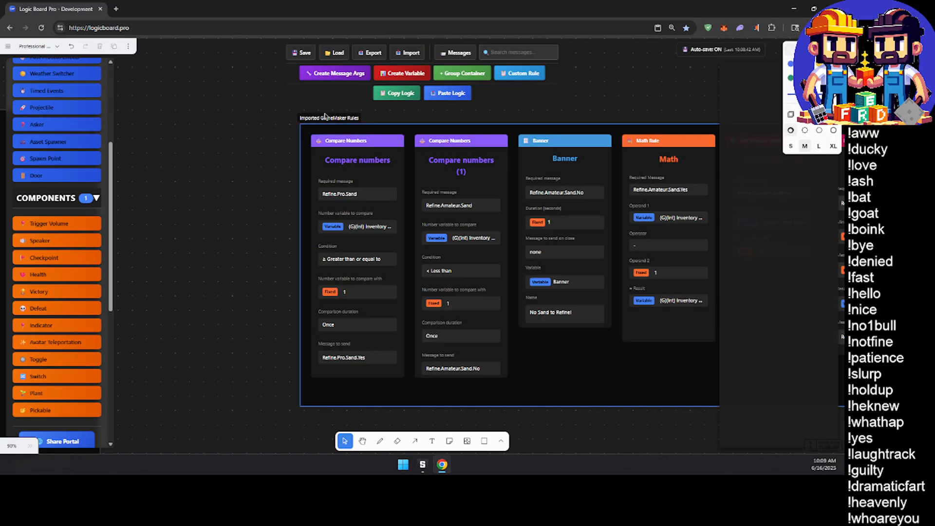
double_click(320, 119)
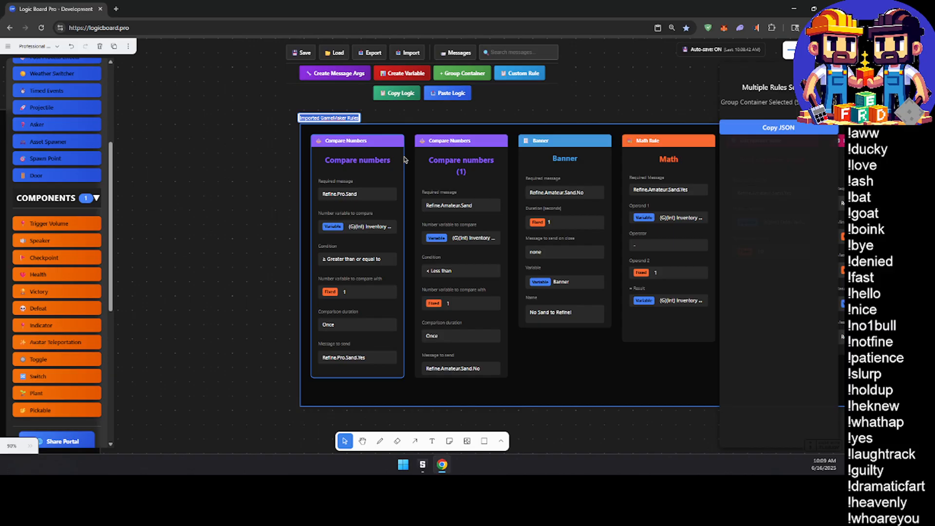
text(Sand)
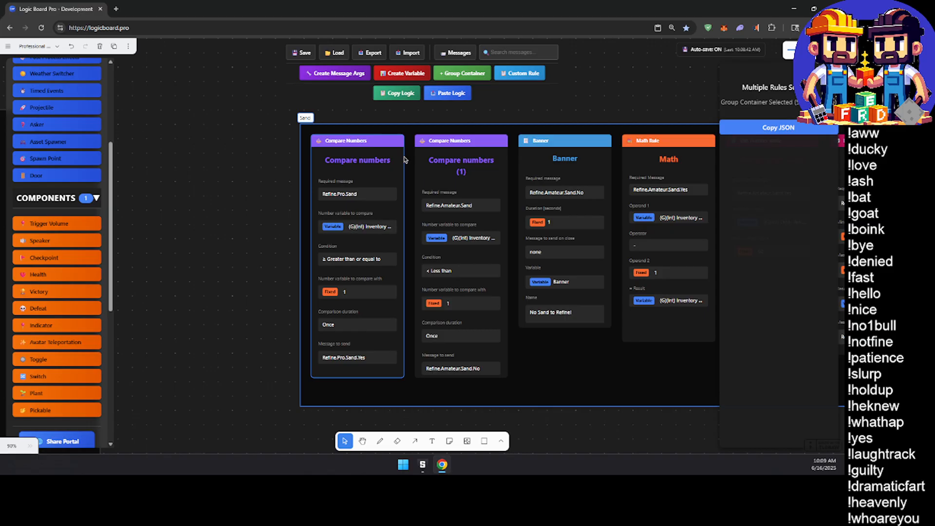
Step: Complete the name of the top imported rule group as Sand Cost Check
text(Cost Ofeck)
key(Return)
Step: In the Compare numbers (1) rule, set the required message to Refine.Pro.Sand and the sent message to Refine.Pro.Sand.No
middle_drag(399, 176, 310, 181)
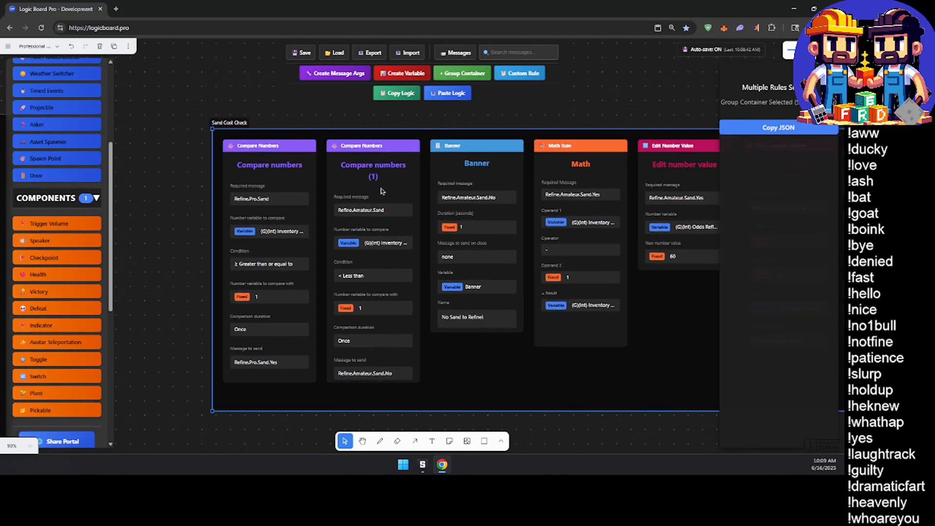
click(380, 184)
click(754, 163)
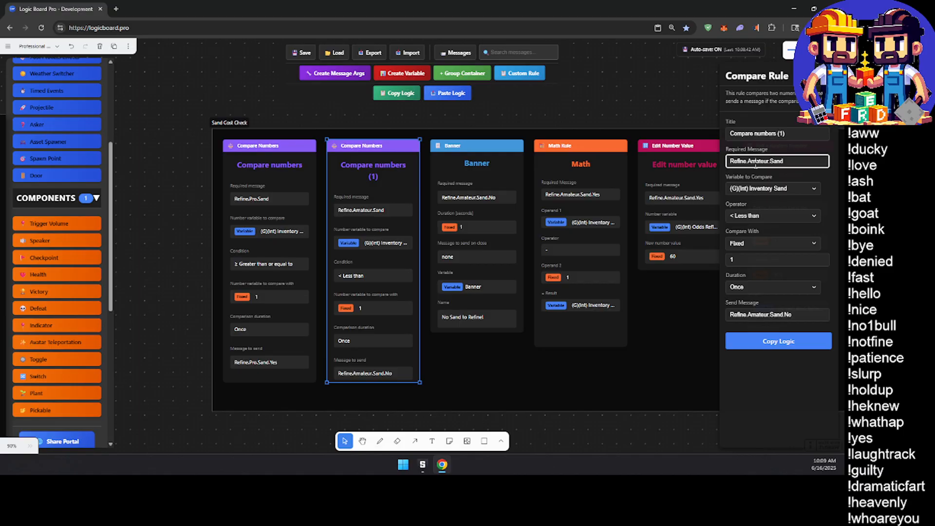
double_click(753, 161)
text(Pro)
click(760, 315)
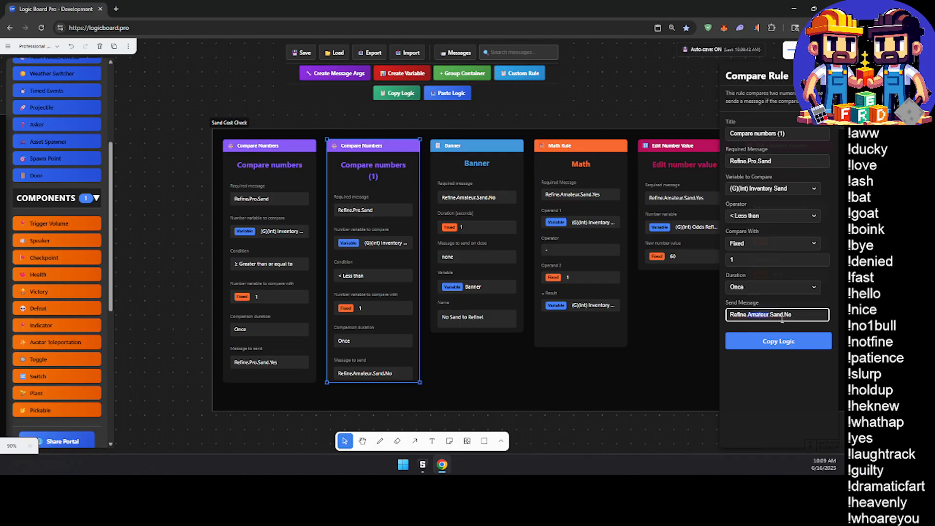
text(Pro)
click(409, 122)
click(276, 208)
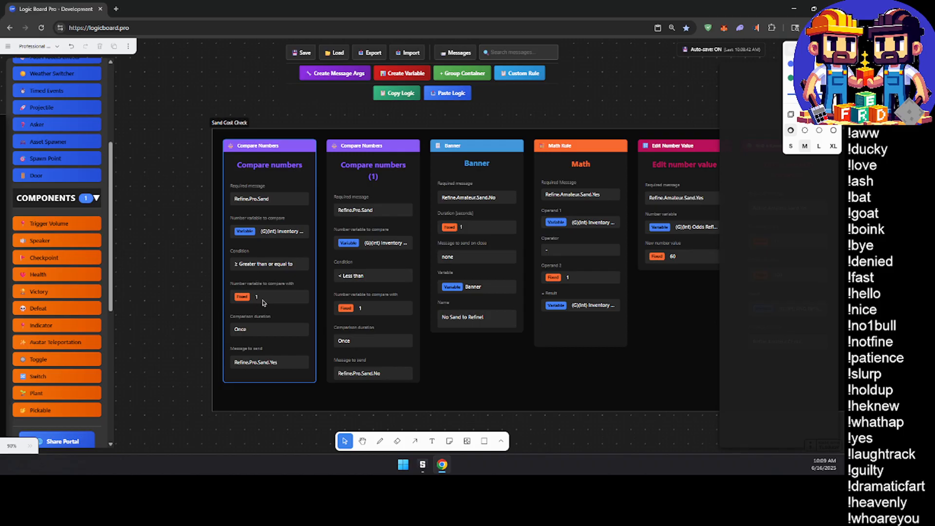
click(352, 241)
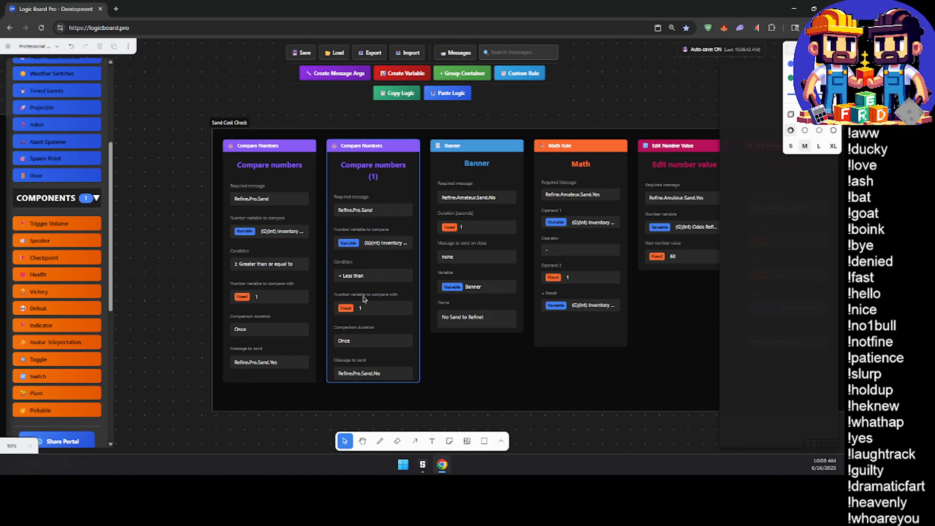
click(296, 371)
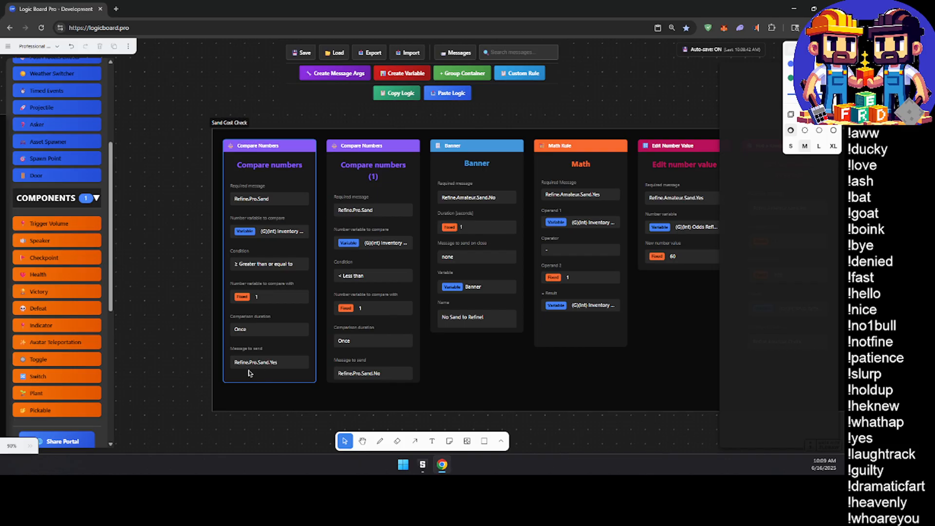
Step: Set the required message of the Banner rule in the Sand Cost Check group to Refine.Pro.Sand.No
drag(422, 372, 317, 377)
click(360, 208)
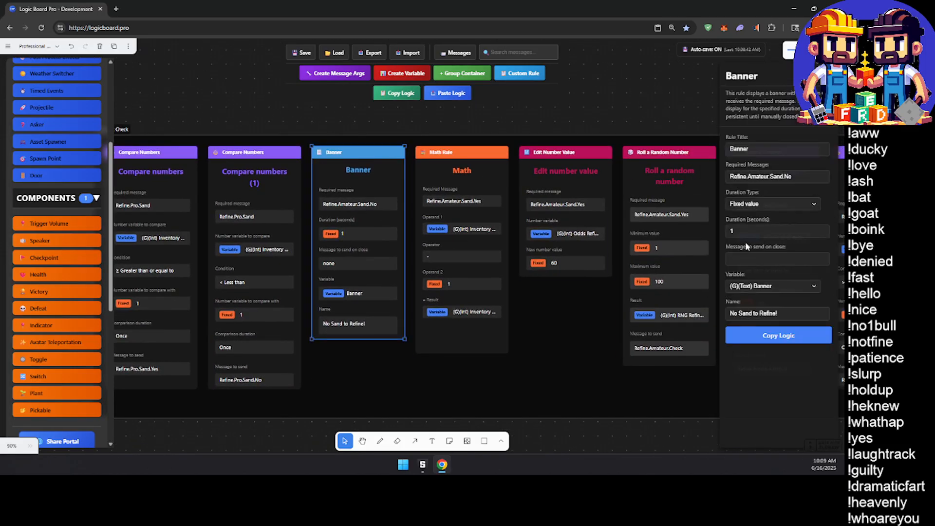
click(770, 178)
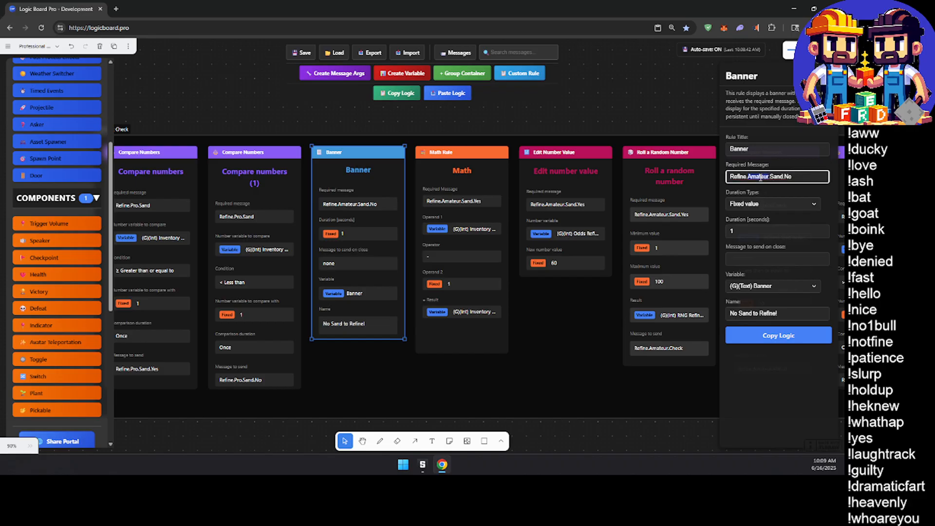
text(Pro)
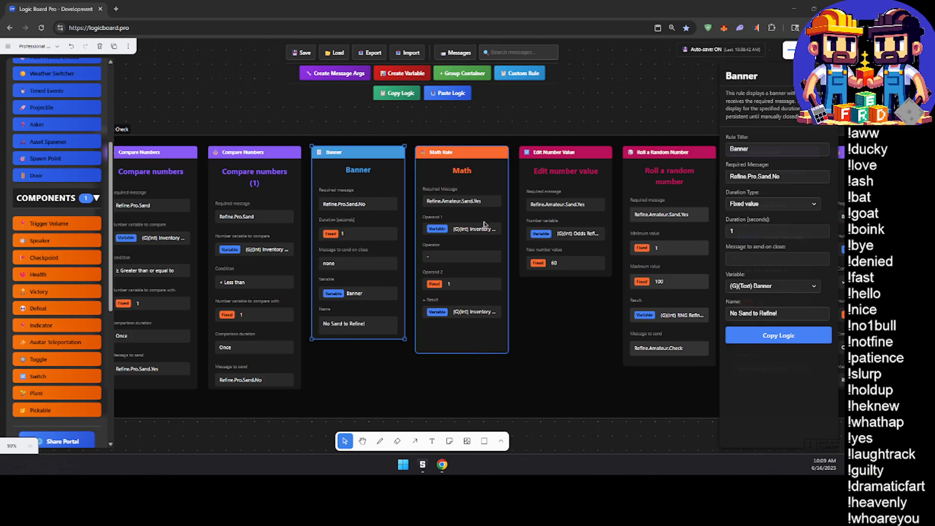
Step: Set the required message of both the Math rule and the Edit number value rule to Refine.Pro.Sand.Yes
click(463, 209)
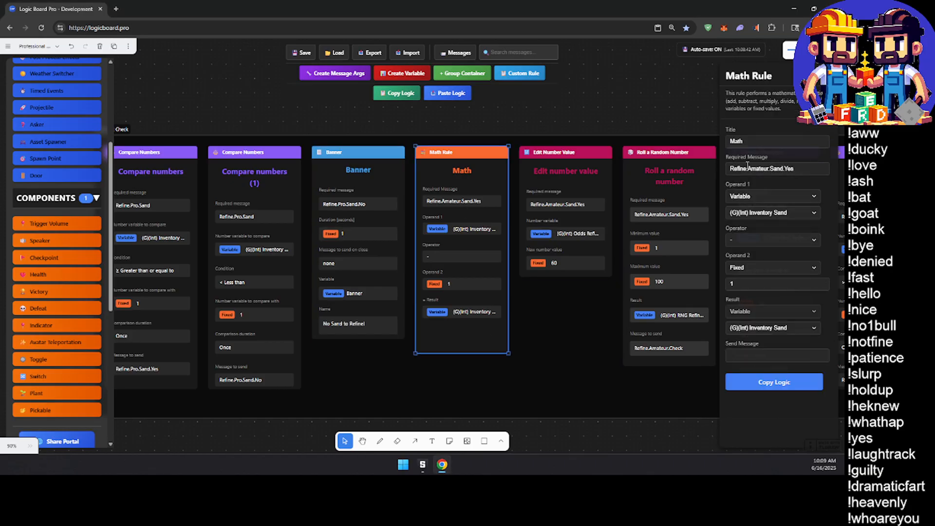
click(763, 169)
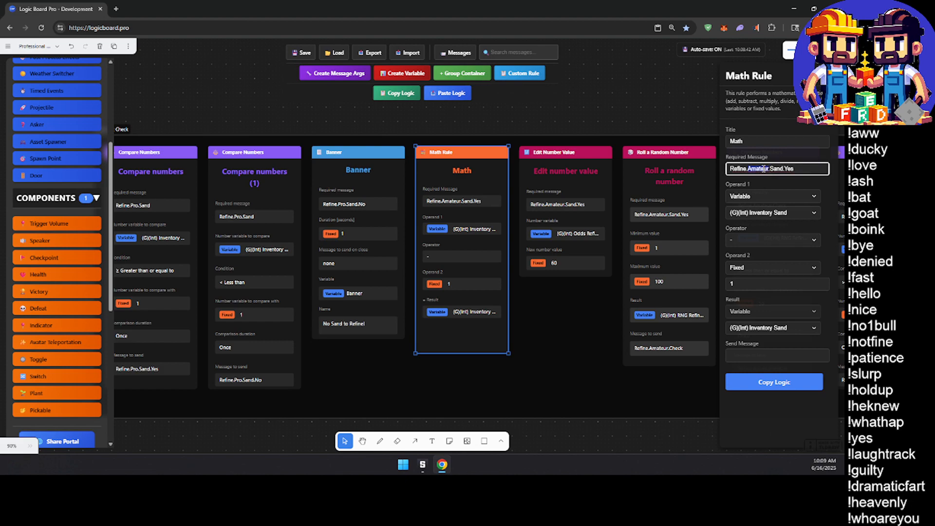
text(Pro)
click(587, 186)
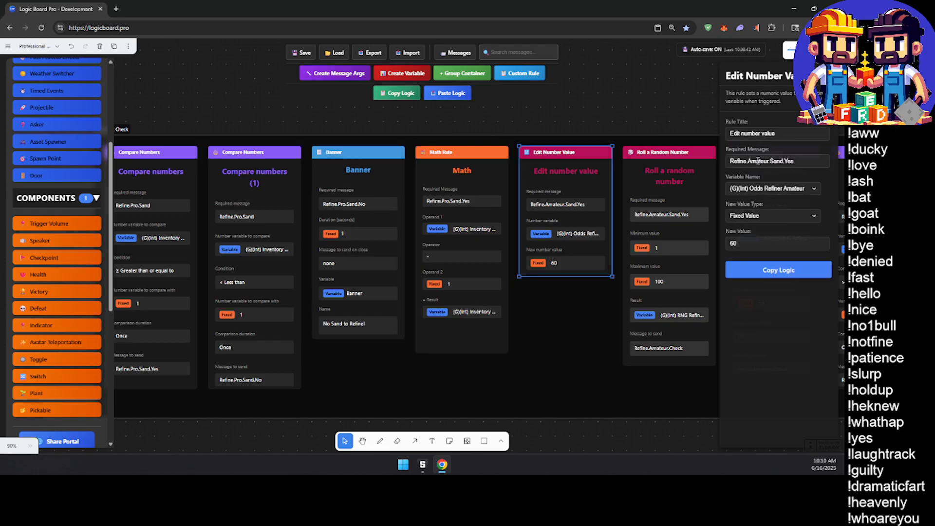
double_click(758, 161)
text(Pro)
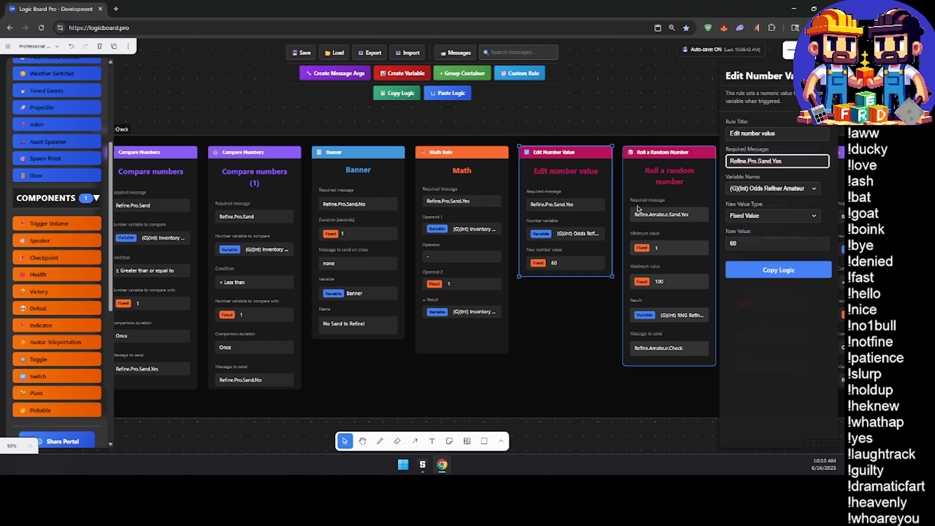
Step: In the first Roll a random number rule, set the required message to Refine.Pro.Sand.Yes and the message to send to Refine.Pro.Check
drag(585, 318, 424, 321)
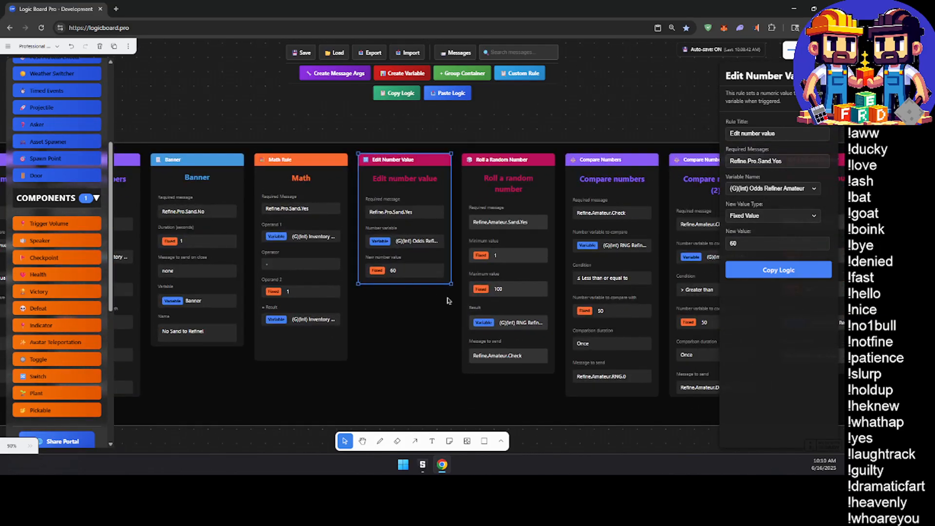
scroll(415, 268, down, 1)
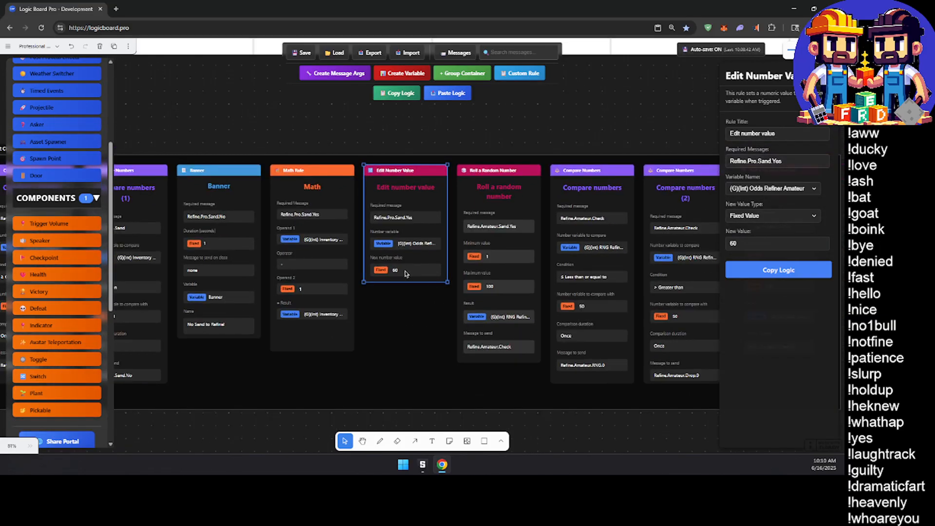
middle_drag(431, 296, 385, 294)
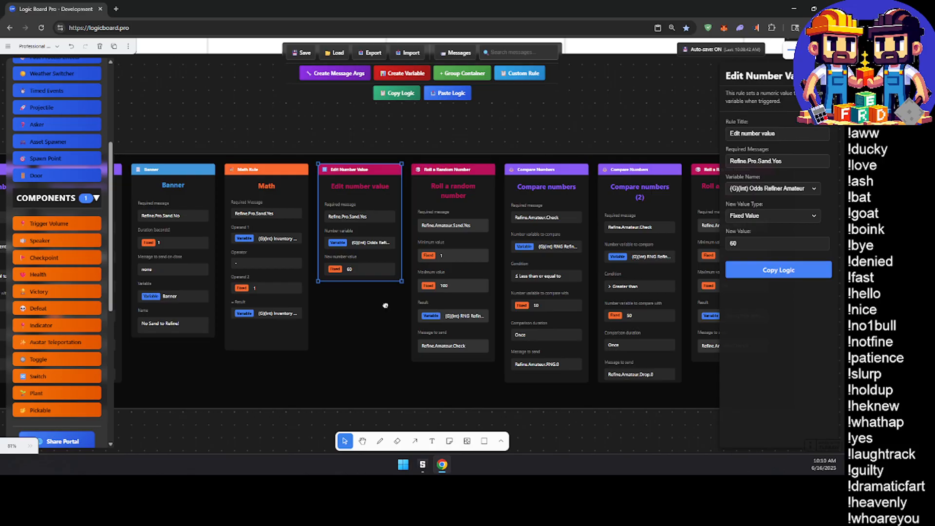
middle_drag(382, 307, 374, 305)
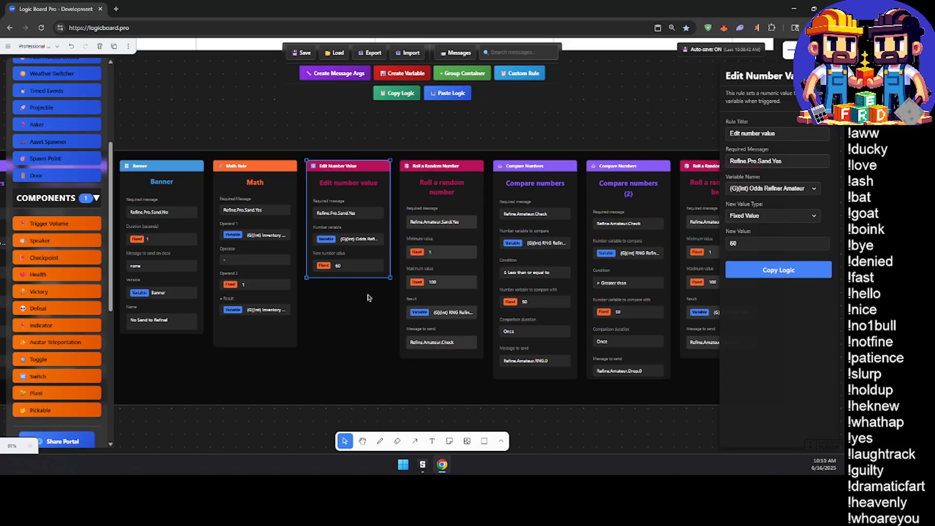
middle_drag(386, 292, 367, 283)
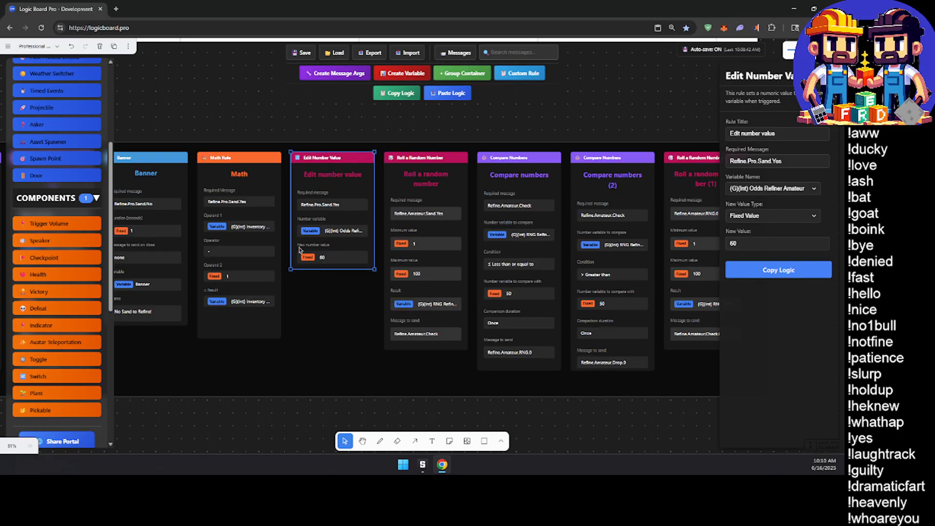
middle_drag(361, 278, 334, 272)
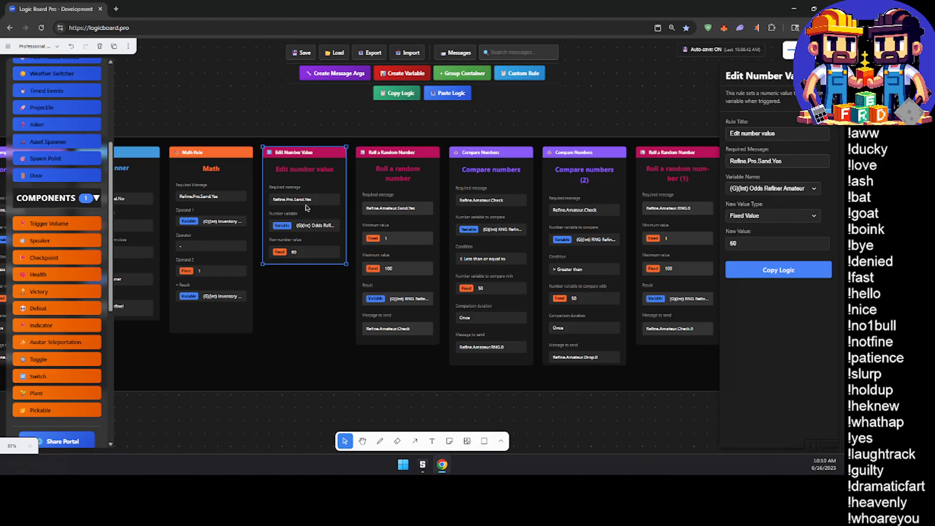
click(393, 194)
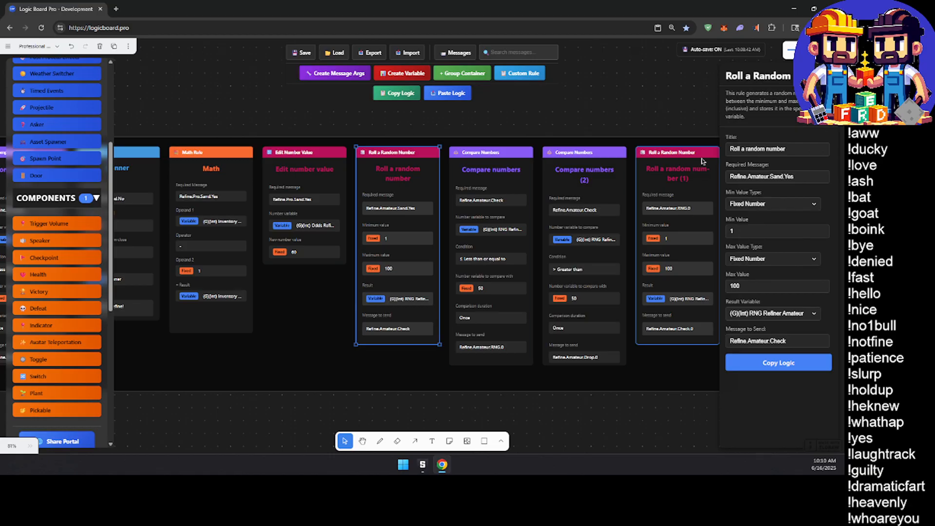
click(757, 177)
text(Pro)
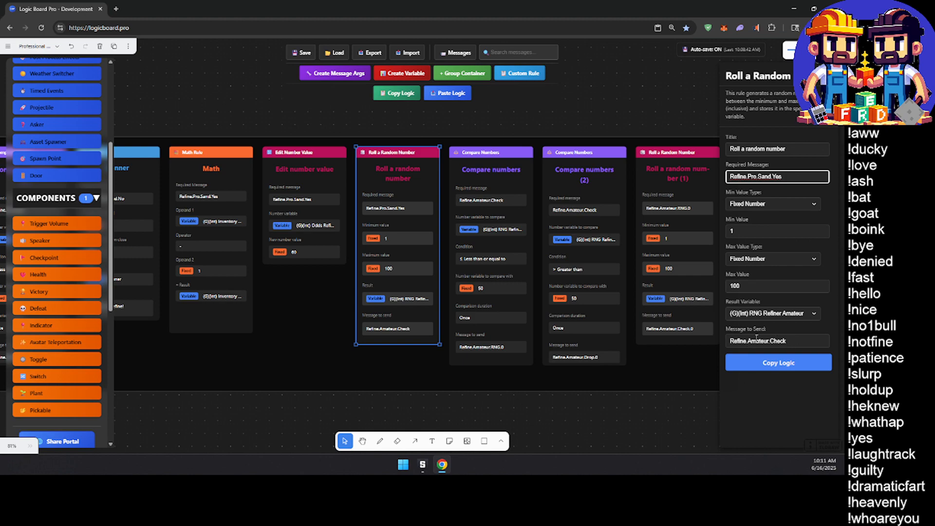
click(759, 342)
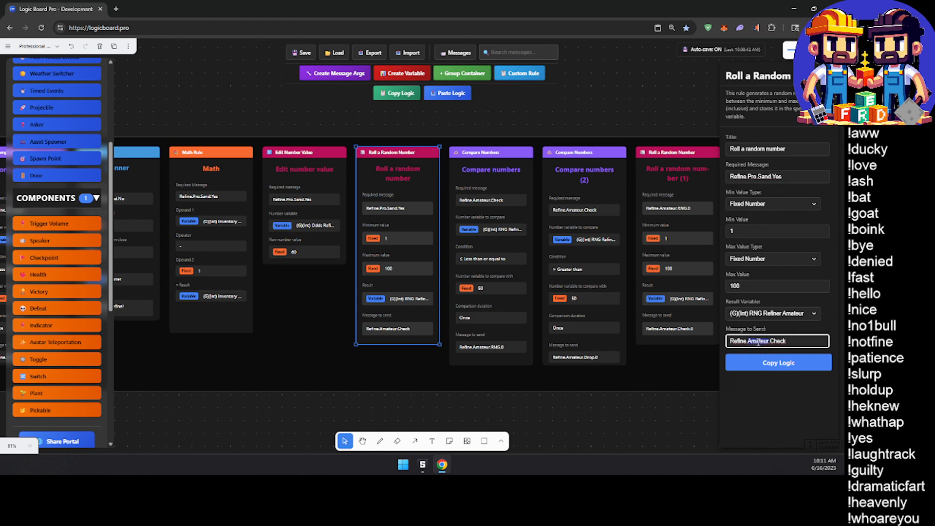
text(Pro)
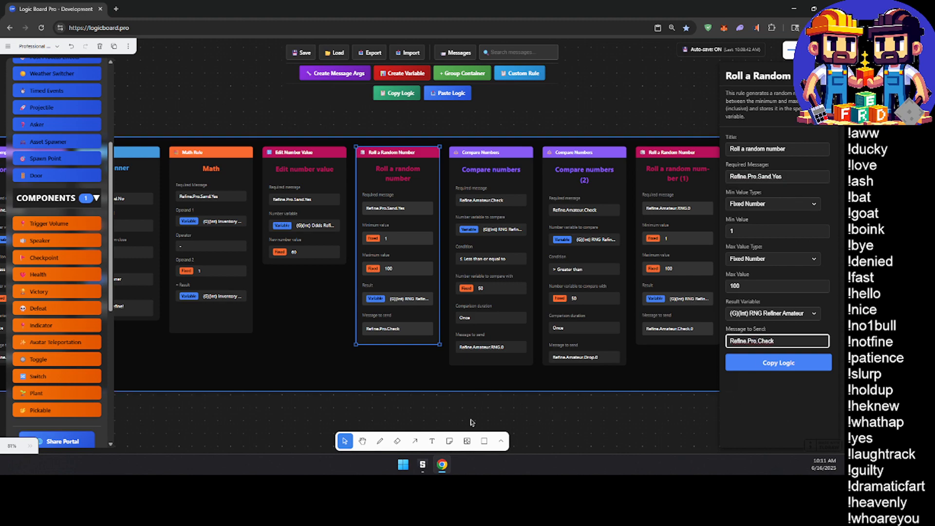
click(296, 385)
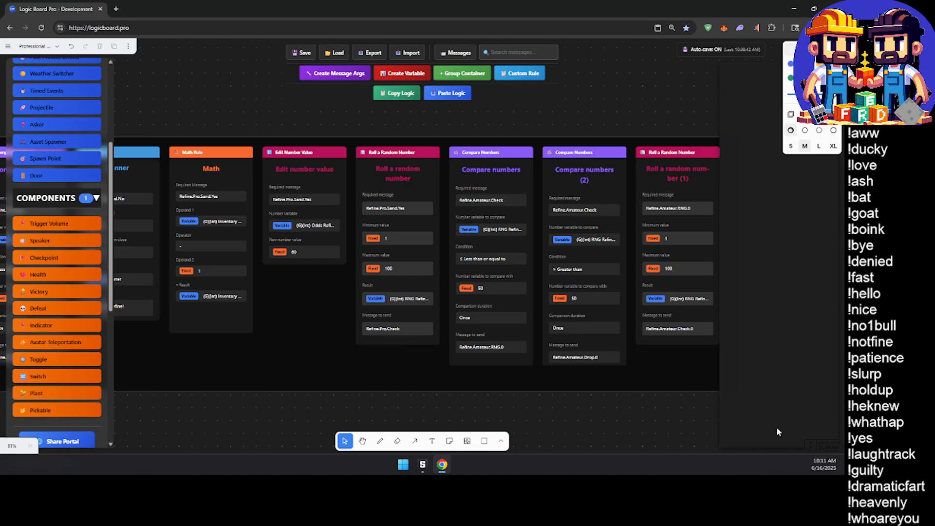
Step: Set the required message of the Compare numbers rule following the first random roll to Refine.Pro.Check
scroll(515, 413, right, 5)
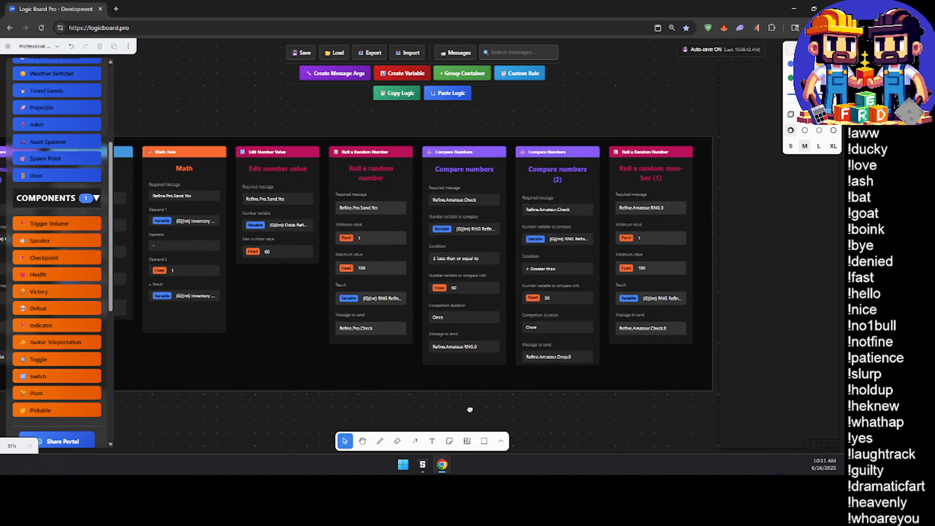
click(398, 192)
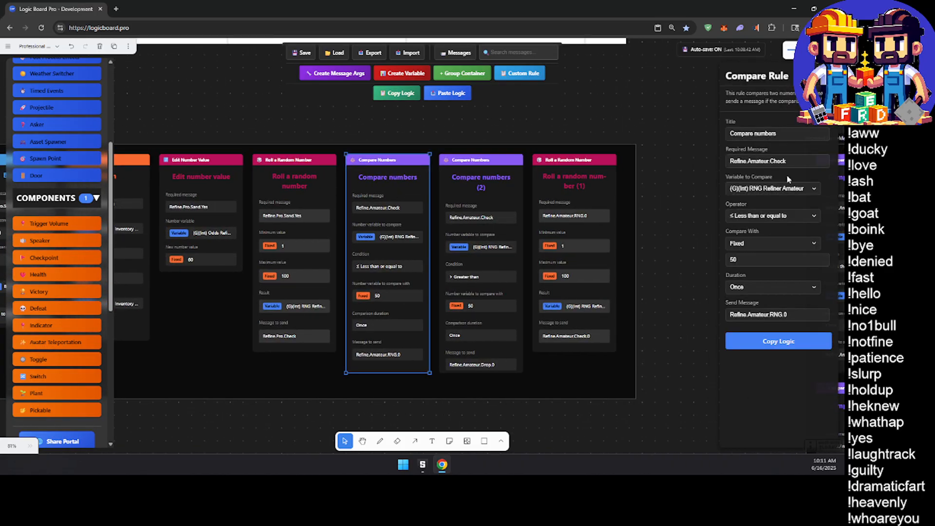
double_click(758, 161)
text(Pro)
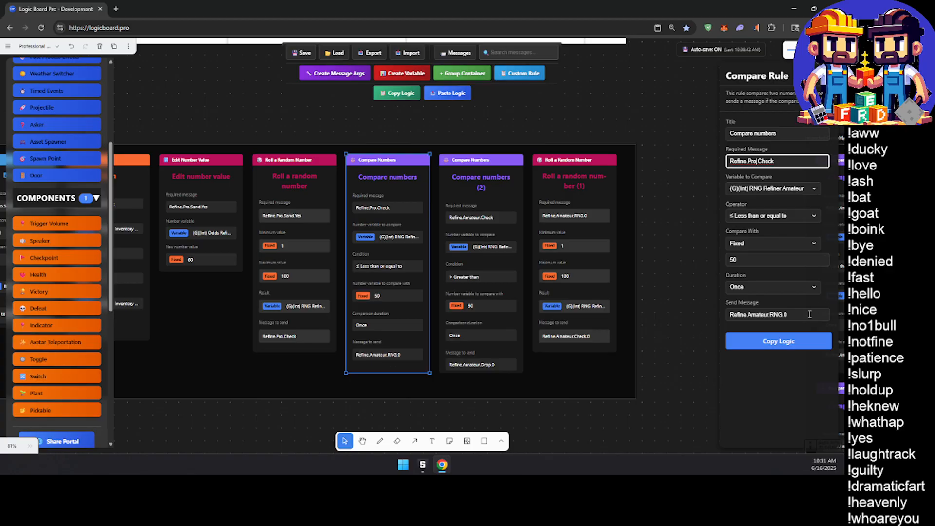
Step: Examine the refining odds table above the rule groups, comparing the Amateur, Professional and Industrial rows across the materials
middle_drag(421, 307, 383, 309)
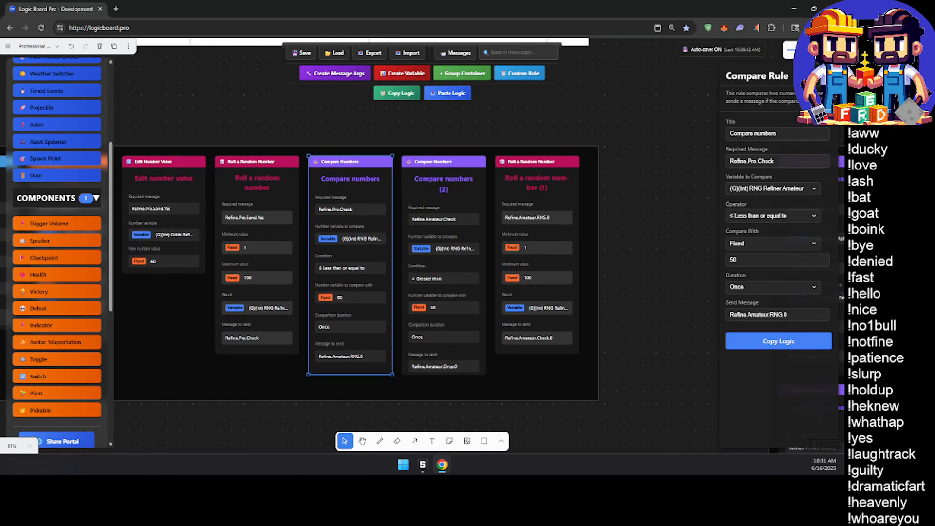
middle_drag(376, 268, 750, 365)
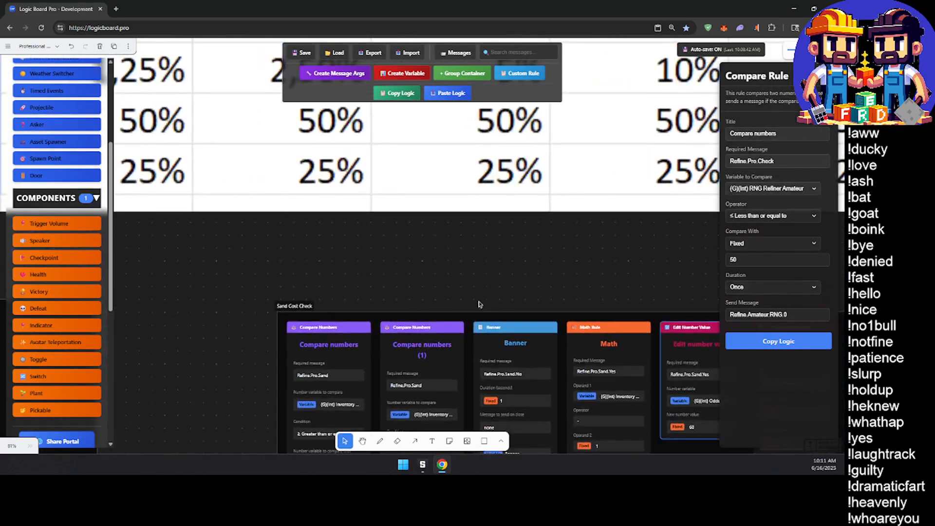
scroll(326, 264, down, 4)
middle_drag(320, 290, 426, 425)
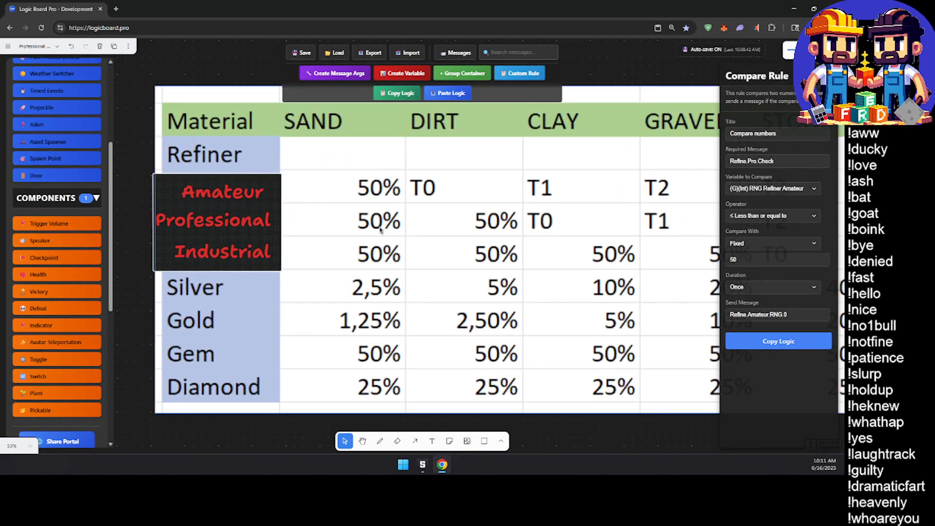
scroll(386, 250, down, 1)
middle_drag(382, 258, 309, 289)
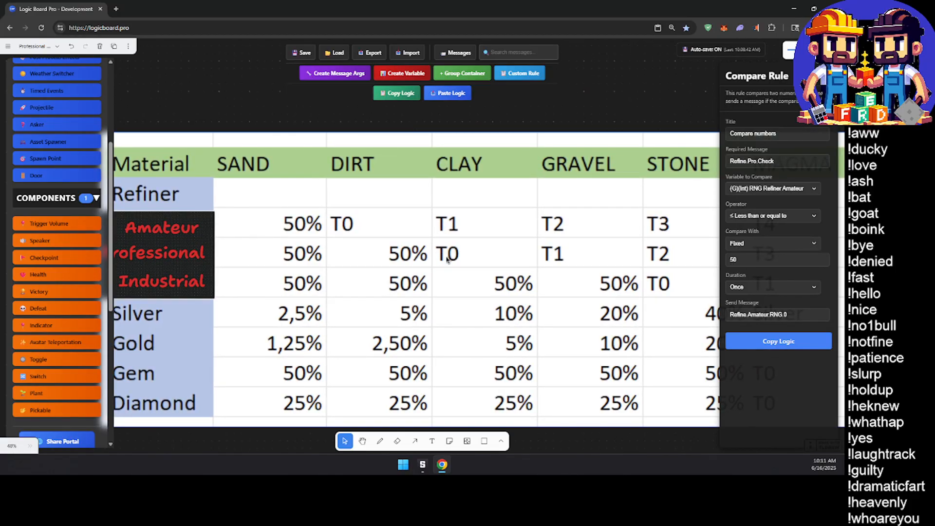
middle_drag(471, 276, 390, 272)
scroll(325, 258, down, 3)
scroll(304, 225, up, 2)
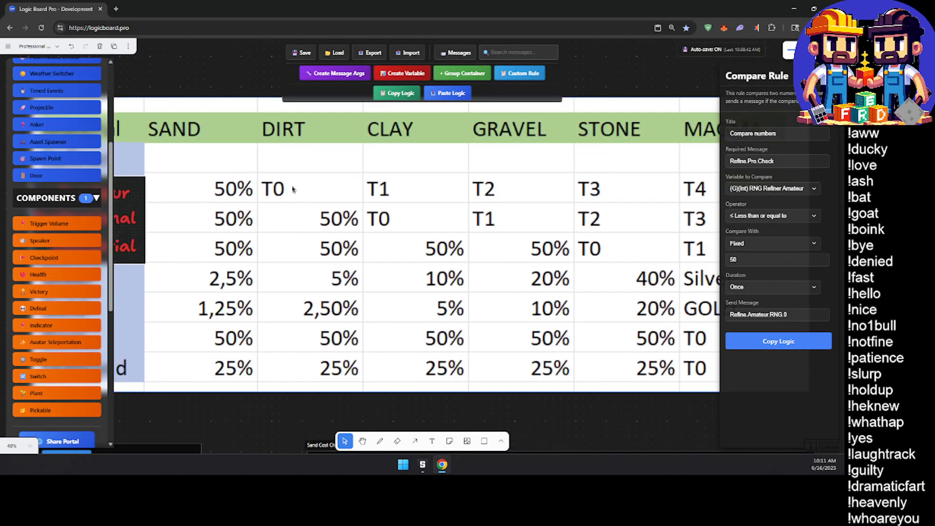
middle_drag(567, 229, 611, 241)
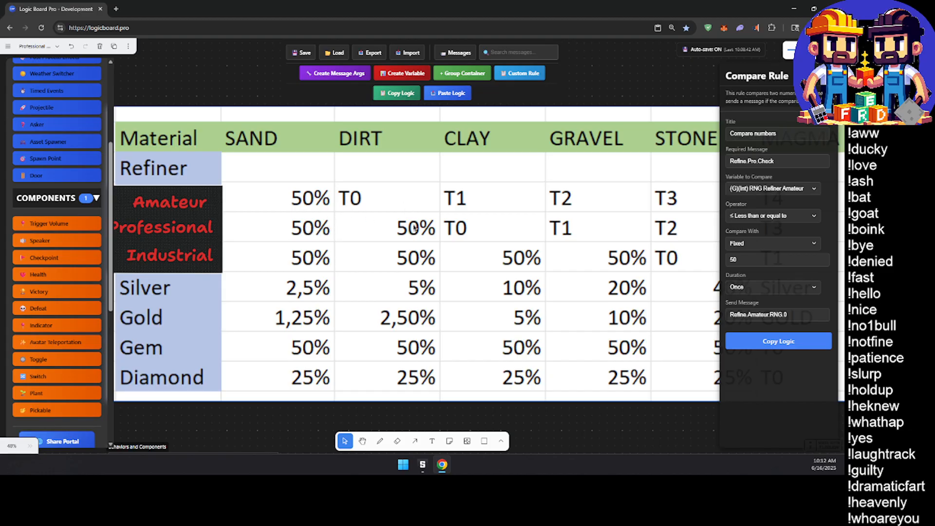
drag(458, 256, 440, 332)
scroll(442, 329, down, 3)
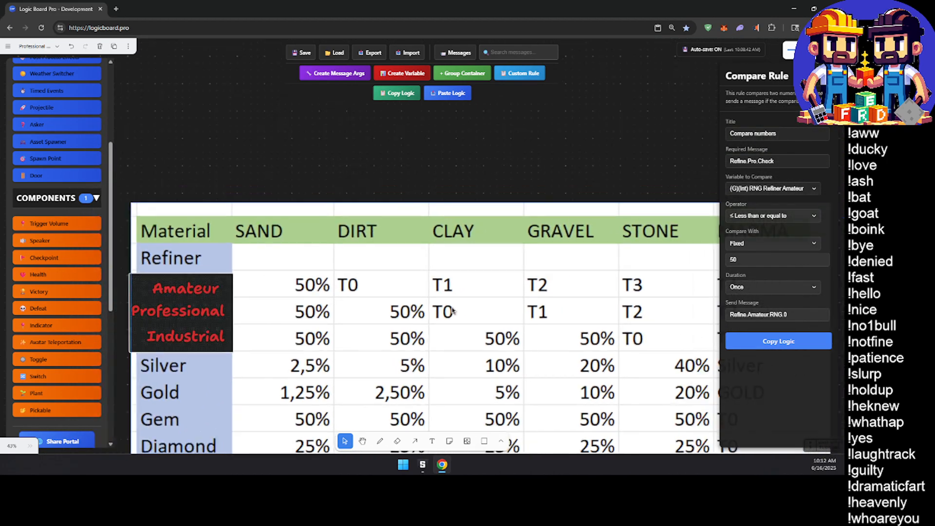
scroll(444, 326, down, 2)
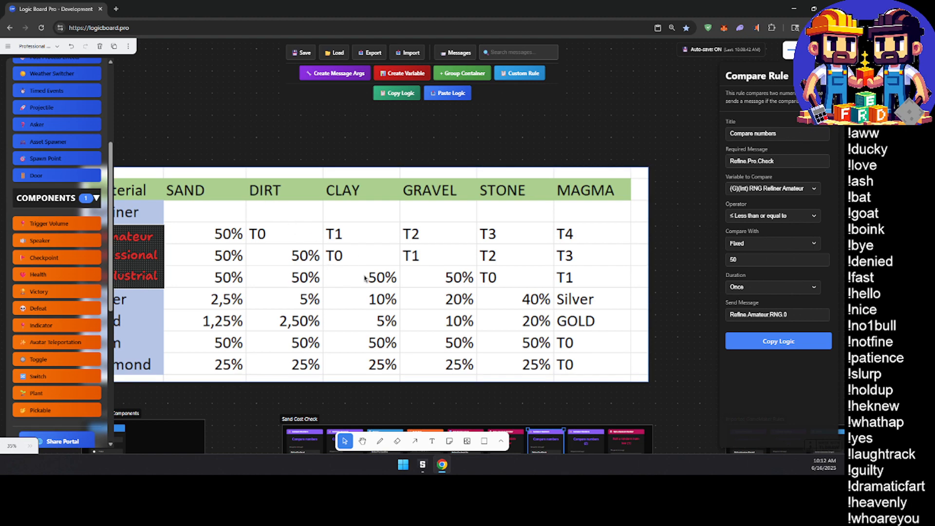
Step: Compare the refining odds table with the Sand Cost Check rules and the Dirt rule group below them
middle_drag(353, 288, 435, 293)
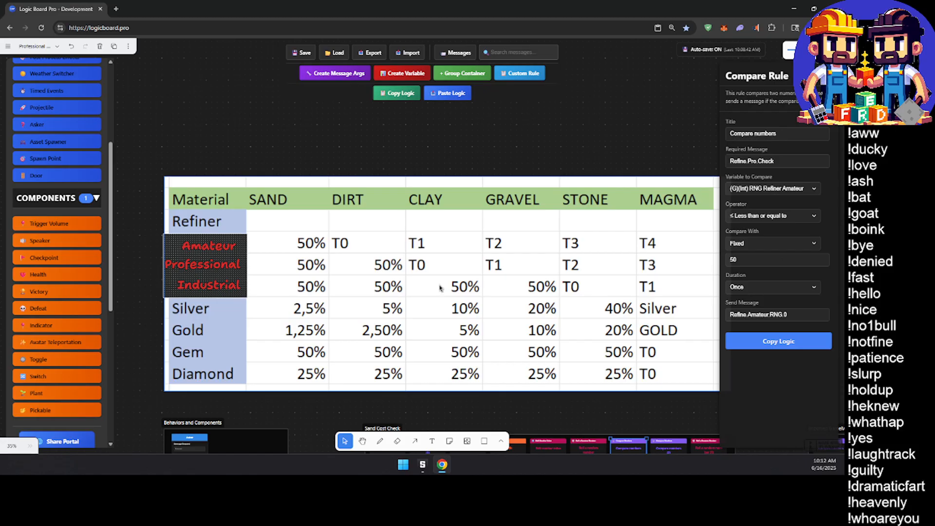
middle_drag(420, 325, 187, 150)
middle_drag(432, 225, 576, 299)
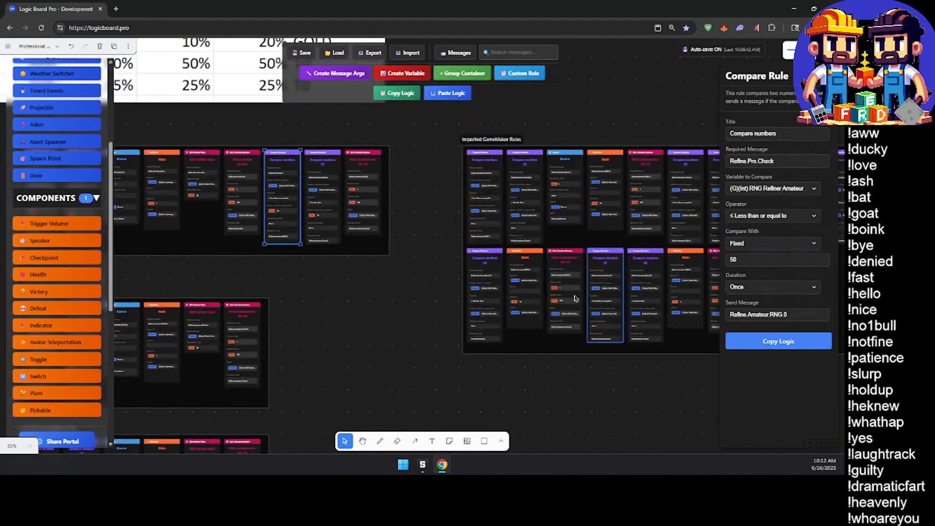
scroll(298, 253, up, 8)
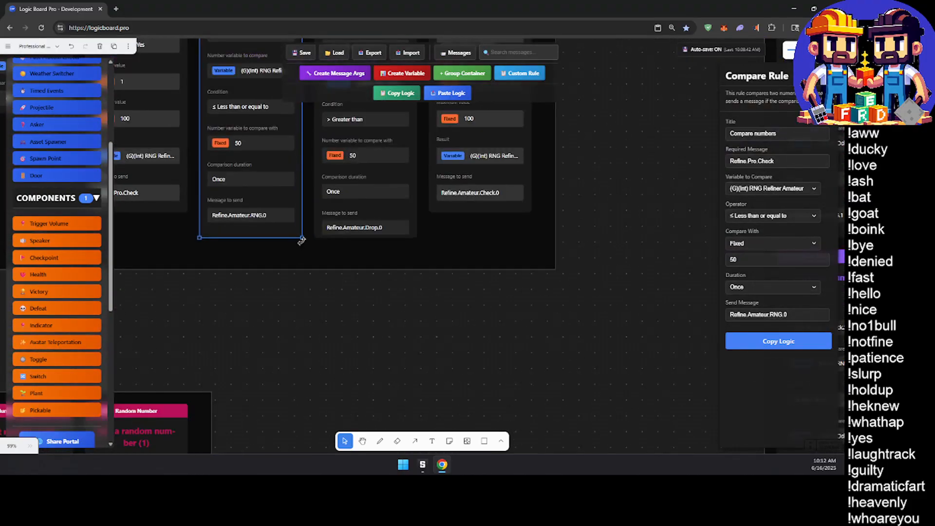
middle_drag(330, 301, 473, 410)
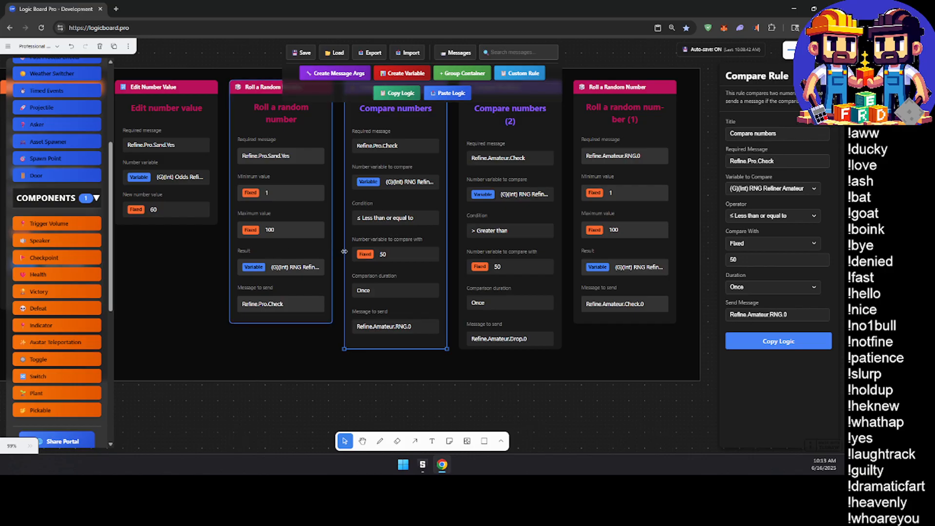
scroll(414, 235, down, 3)
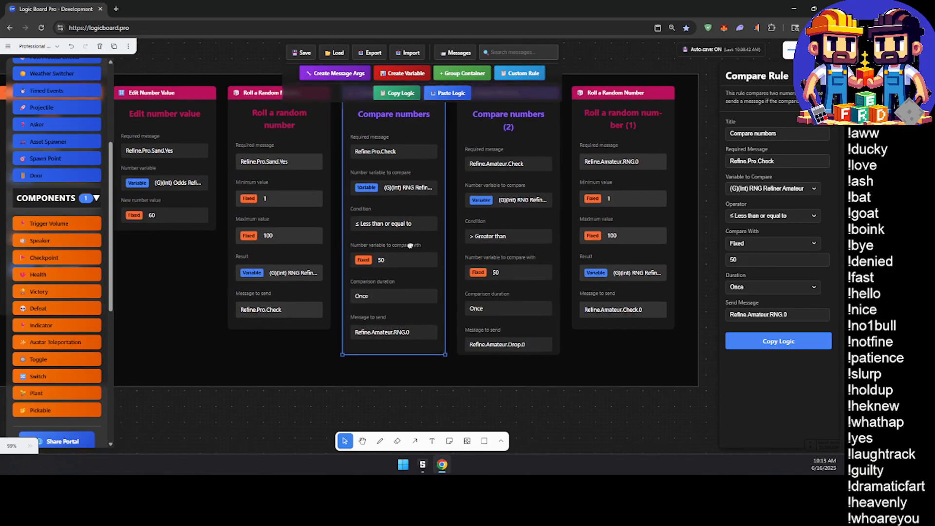
middle_drag(453, 268, 201, 313)
middle_drag(533, 324, 745, 313)
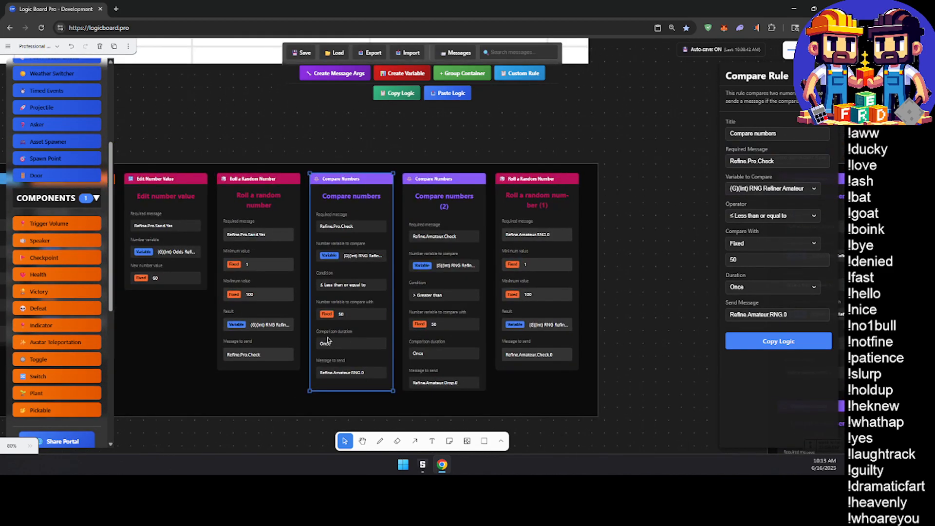
middle_drag(327, 340, 840, 232)
middle_drag(453, 407, 333, 181)
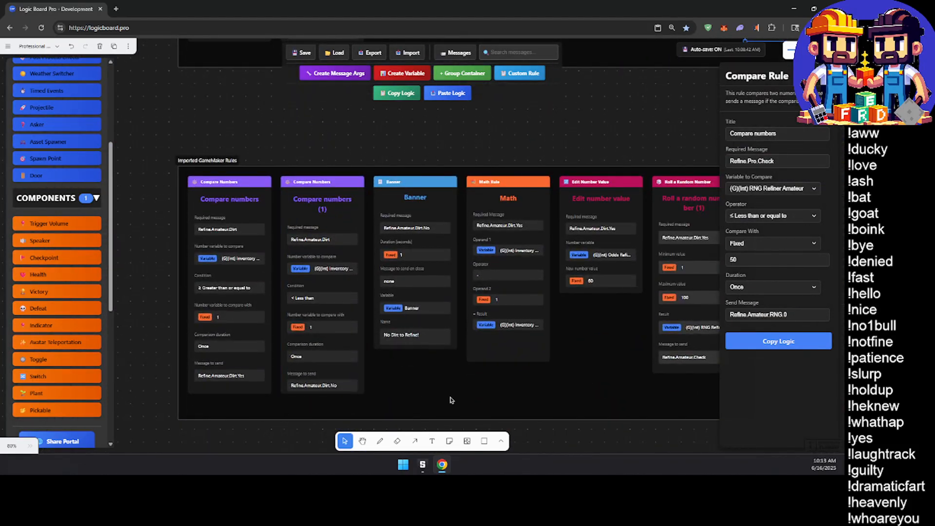
middle_drag(451, 400, 345, 382)
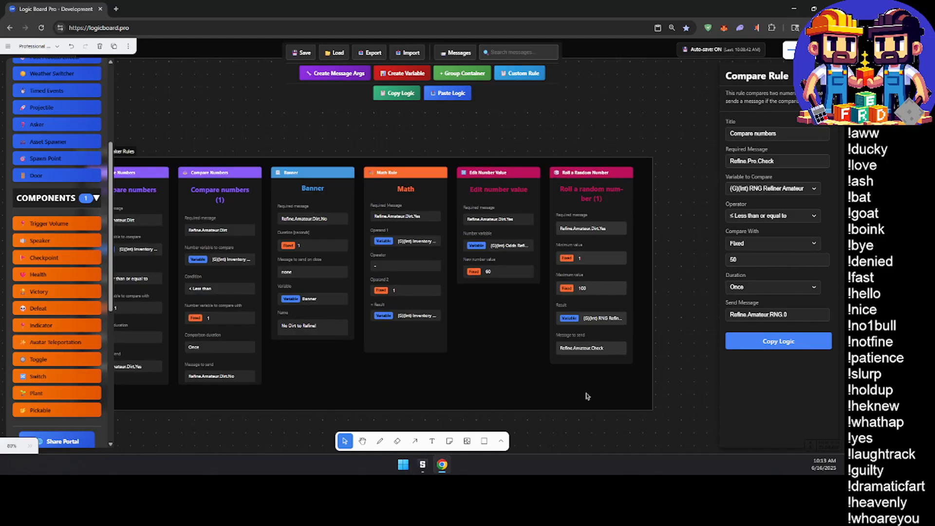
middle_drag(598, 348, 236, 351)
middle_drag(359, 284, 406, 381)
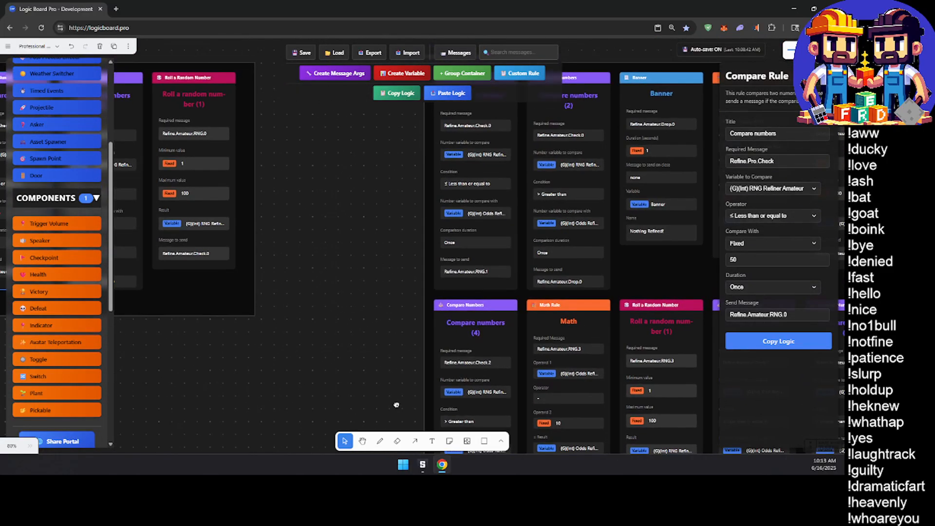
Step: Widen the two-row imported rule group beside Sand Cost Check to roughly double its width
middle_drag(355, 309, 350, 334)
scroll(349, 334, down, 2)
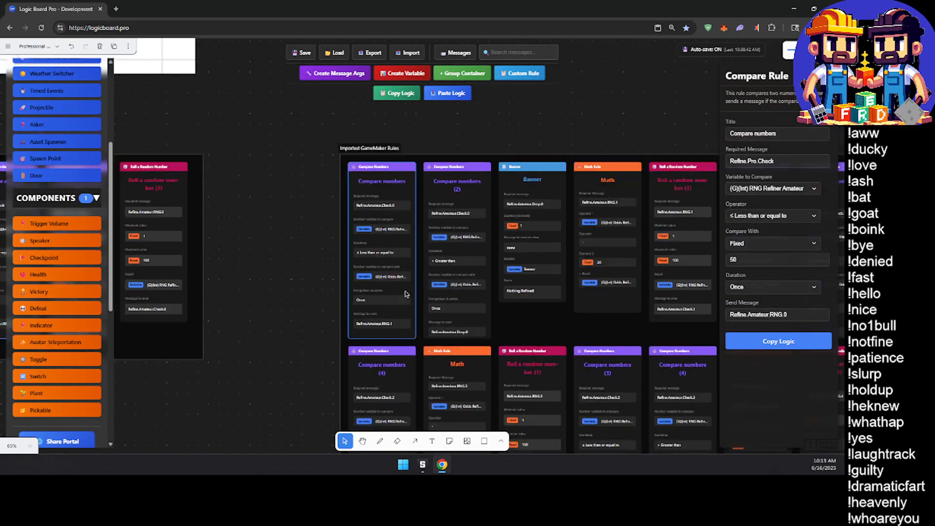
scroll(377, 318, down, 5)
middle_drag(489, 311, 264, 302)
scroll(438, 321, down, 4)
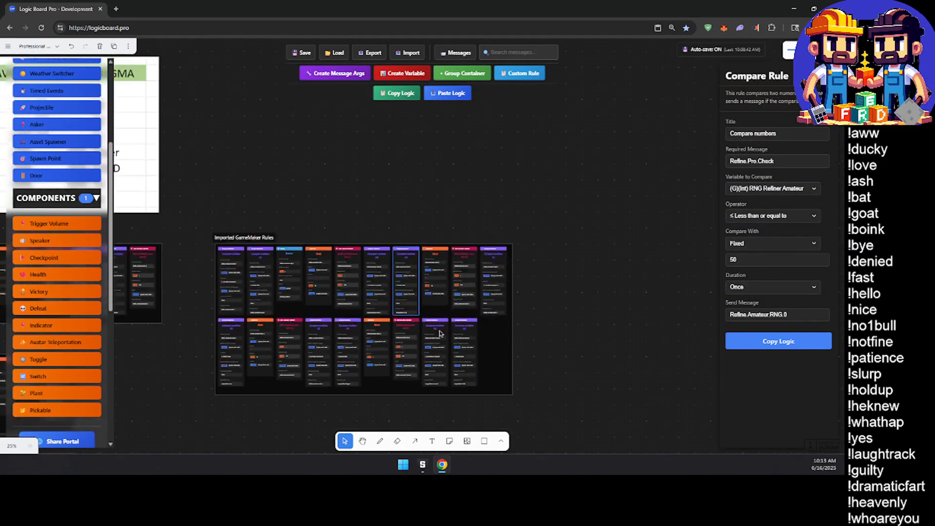
drag(504, 346, 731, 344)
drag(476, 355, 457, 356)
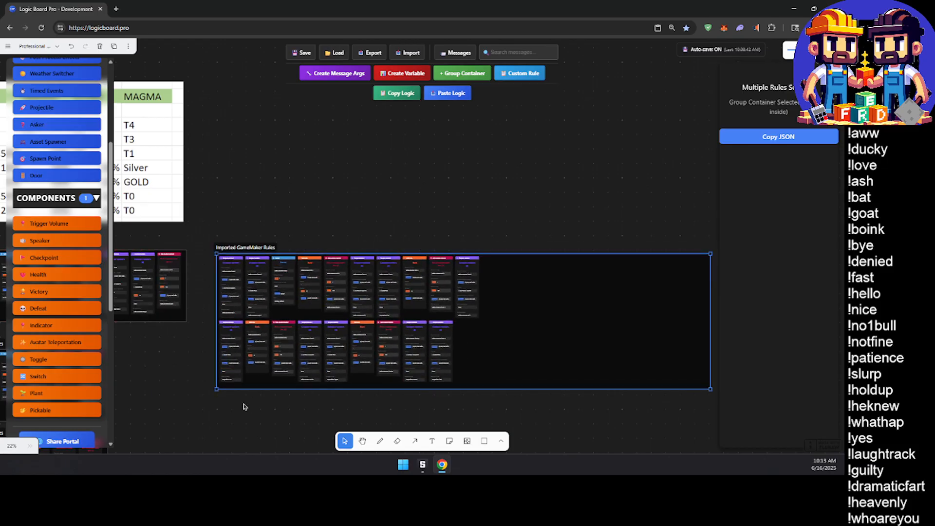
Step: Move the nine second-row rules to the end of the first row and shrink the group container to a single-row height
drag(207, 409, 470, 354)
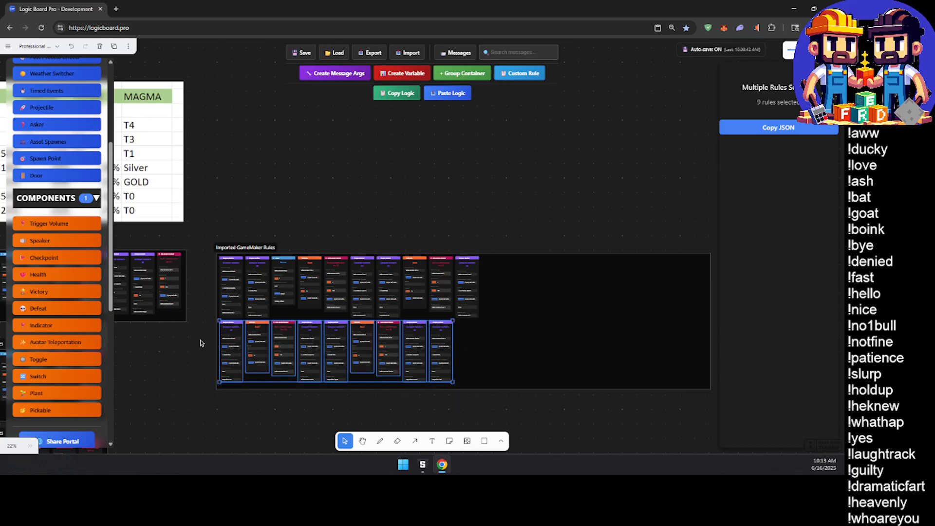
drag(267, 349, 462, 328)
click(452, 389)
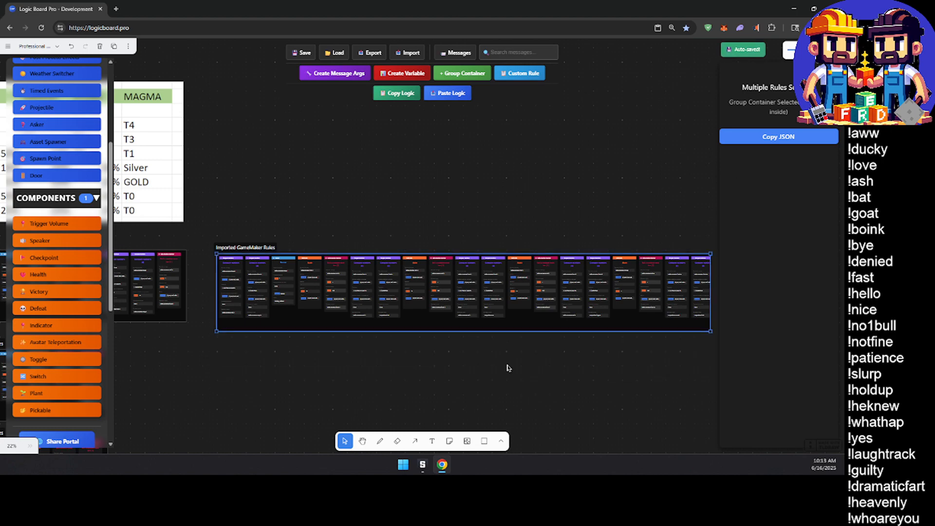
drag(505, 368, 413, 372)
mouse_move(616, 317)
mouse_down()
mouse_move(643, 319)
mouse_move(631, 324)
mouse_up()
Step: Trace the message chain from the random rolls in Sand Cost Check into the neighbouring single-row group of check, drop and RNG rules
middle_drag(469, 397, 770, 384)
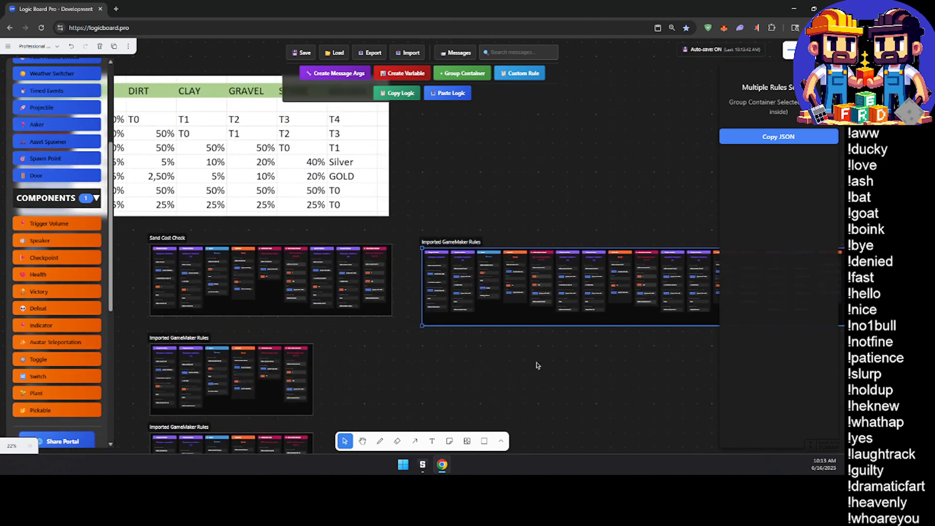
scroll(256, 294, up, 13)
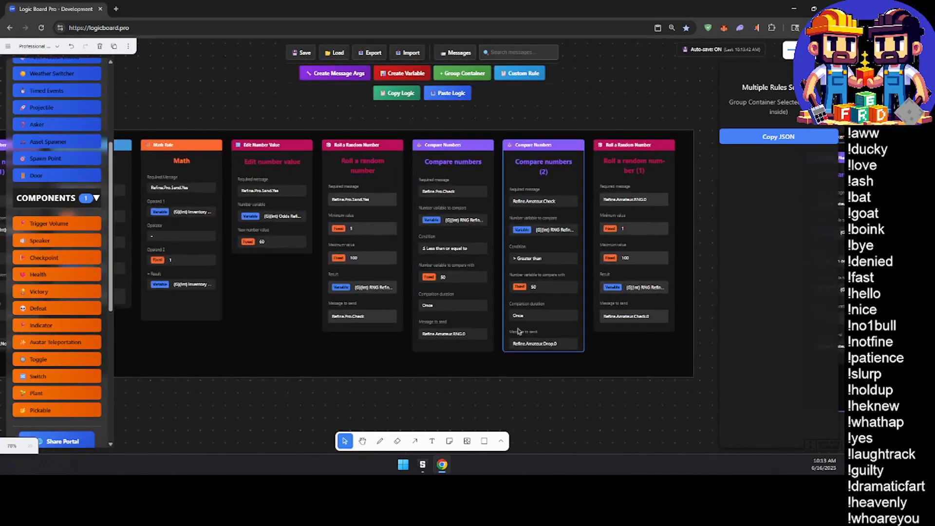
middle_drag(509, 329, 409, 365)
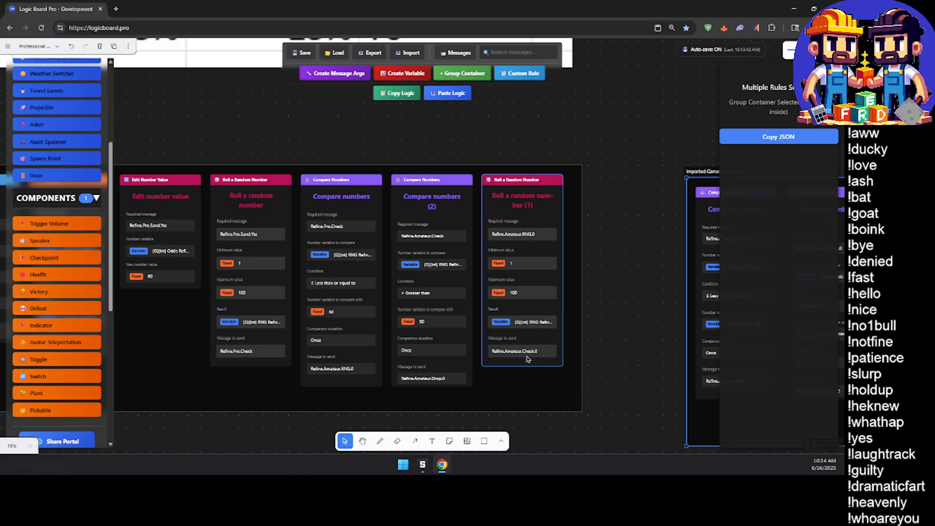
middle_drag(563, 376, 320, 356)
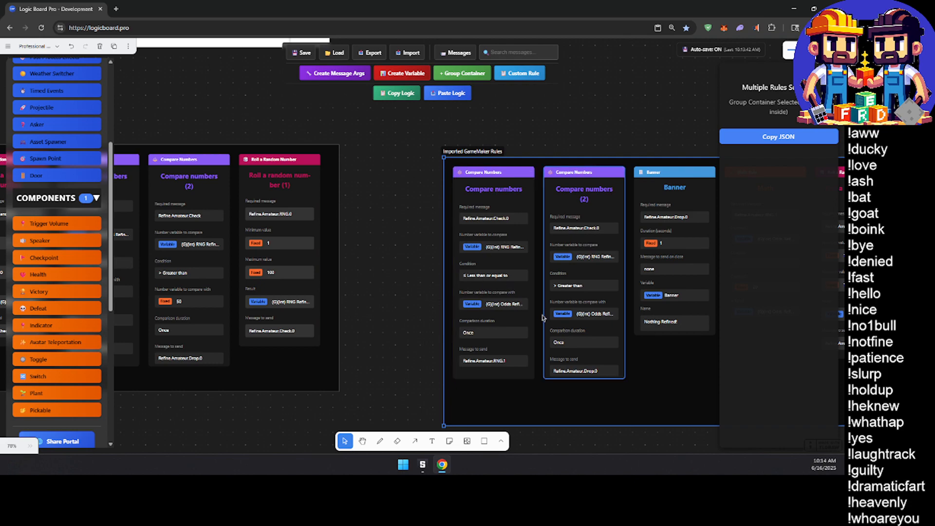
scroll(482, 312, down, 2)
middle_drag(482, 311, 455, 354)
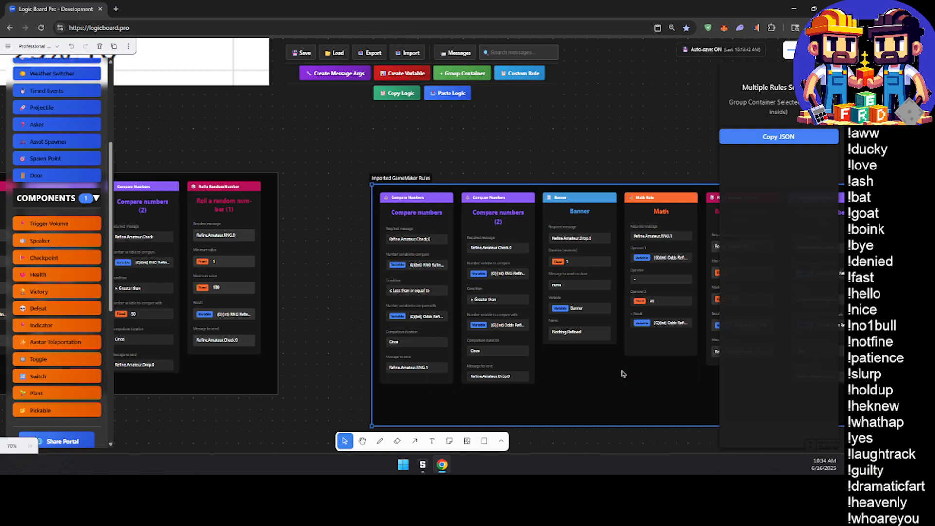
drag(624, 380, 396, 374)
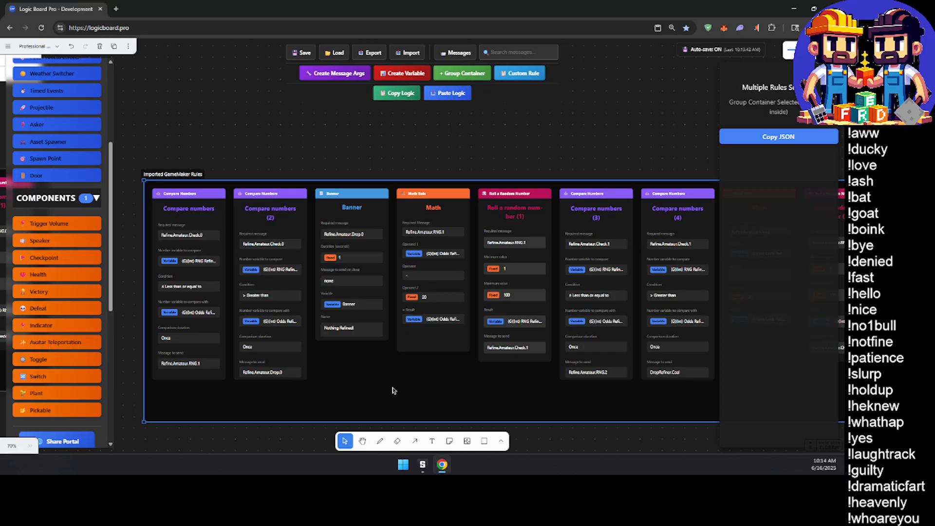
drag(381, 380, 665, 373)
middle_drag(665, 372, 688, 373)
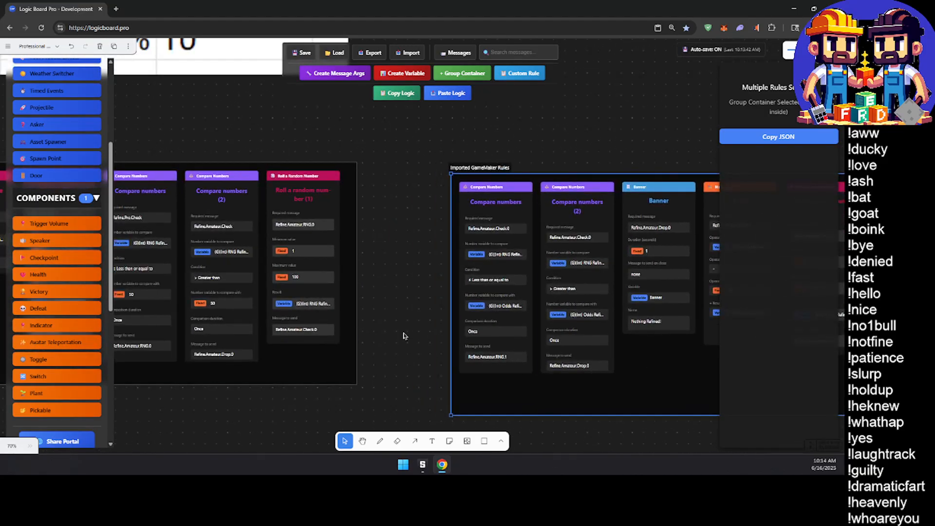
middle_drag(406, 334, 594, 324)
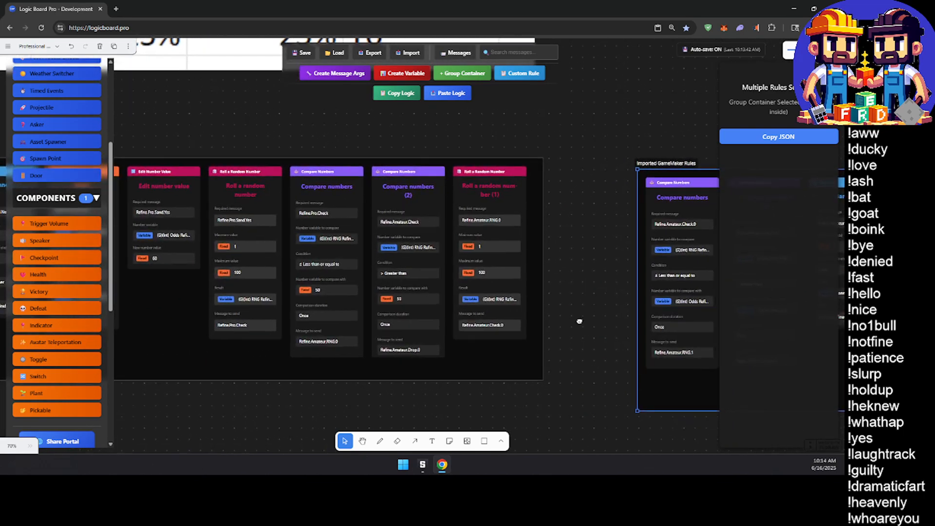
scroll(523, 316, down, 1)
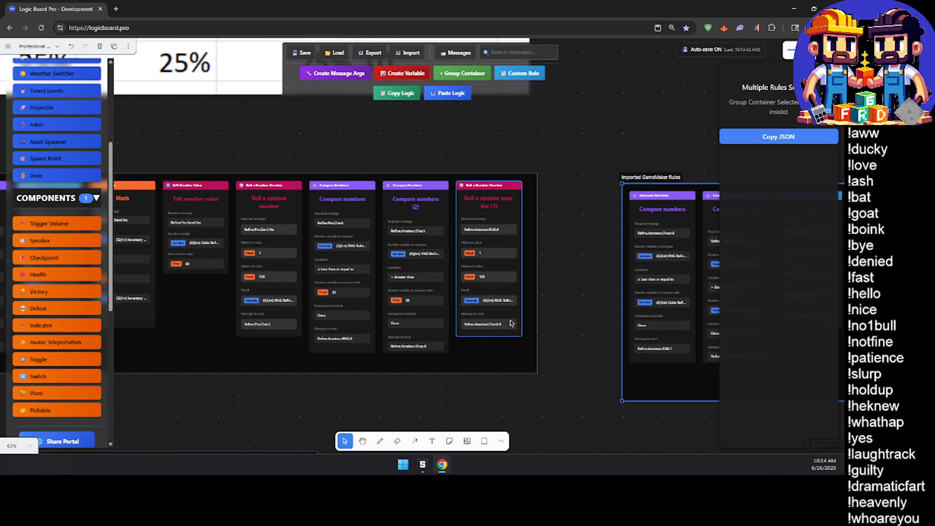
scroll(511, 323, down, 1)
Step: Compare the odds table's tiers with the messages sent by the Dirt, Sand and Clay groups' random number rules
middle_drag(403, 398, 586, 194)
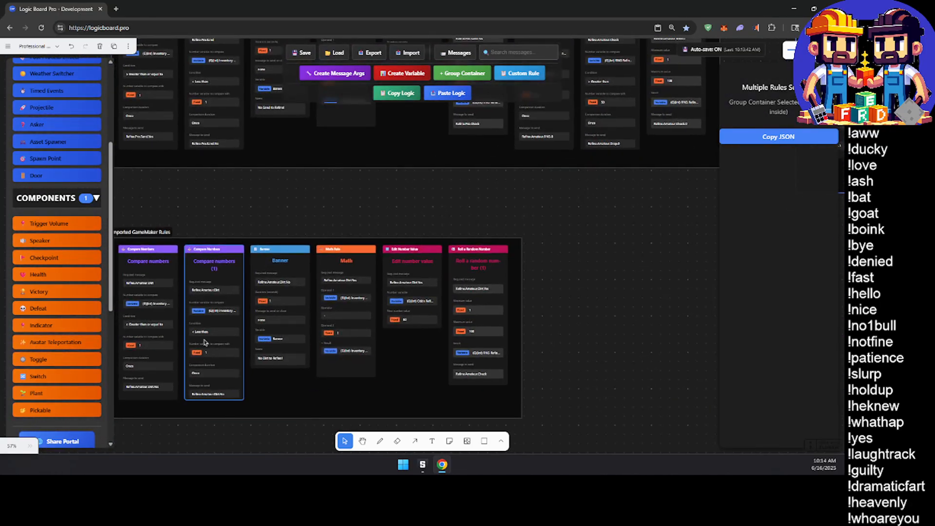
mouse_move(205, 342)
middle_down()
mouse_move(281, 291)
mouse_move(336, 453)
middle_up()
mouse_move(300, 215)
middle_down()
mouse_move(453, 469)
mouse_move(509, 451)
mouse_move(526, 468)
middle_up()
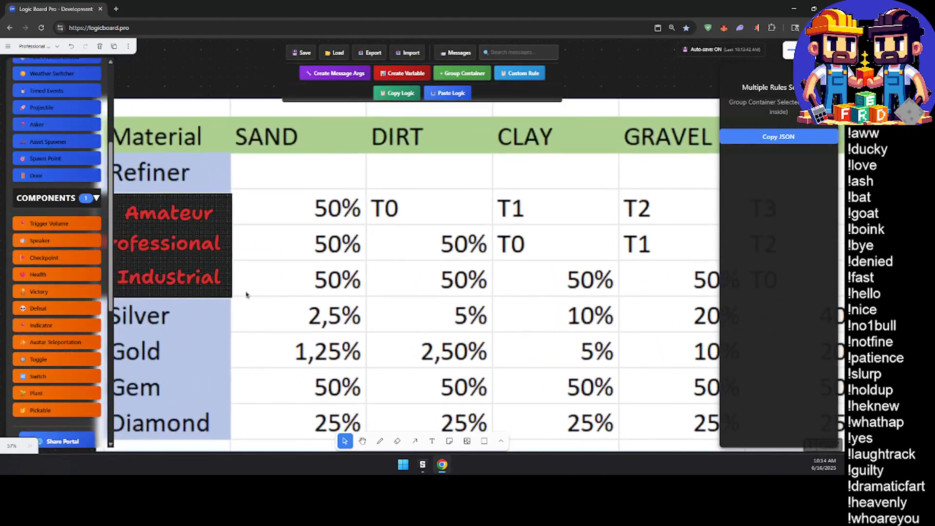
middle_drag(368, 212, 340, 214)
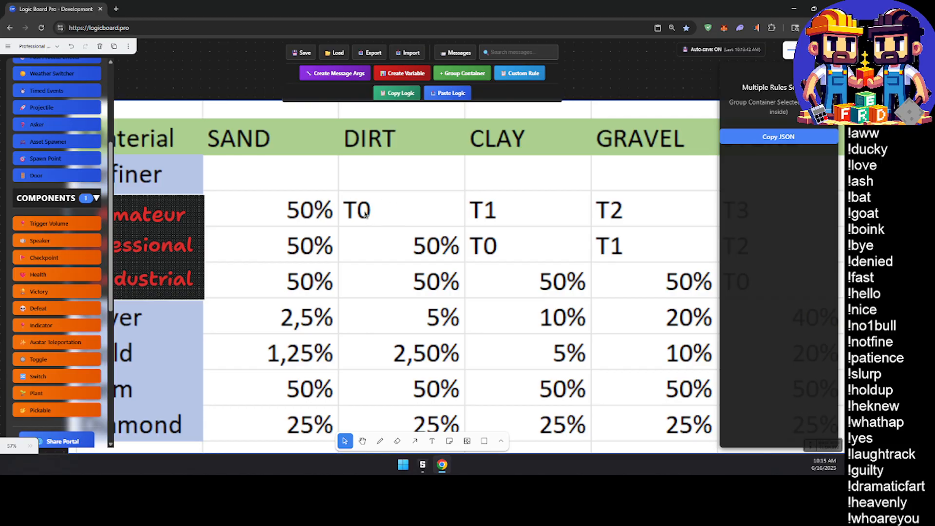
scroll(388, 341, down, 10)
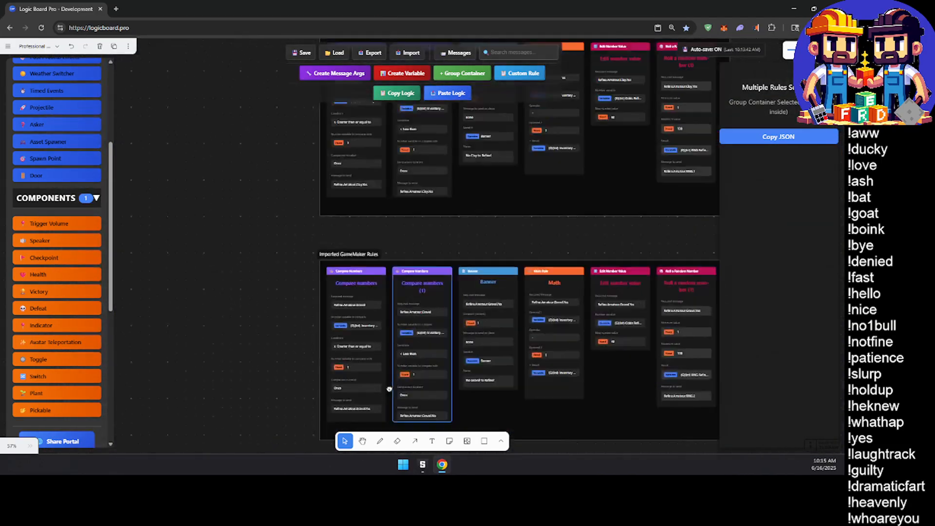
middle_drag(390, 389, 359, 469)
mouse_move(419, 270)
middle_down()
mouse_move(401, 341)
mouse_move(355, 305)
mouse_move(326, 473)
mouse_move(307, 474)
middle_up()
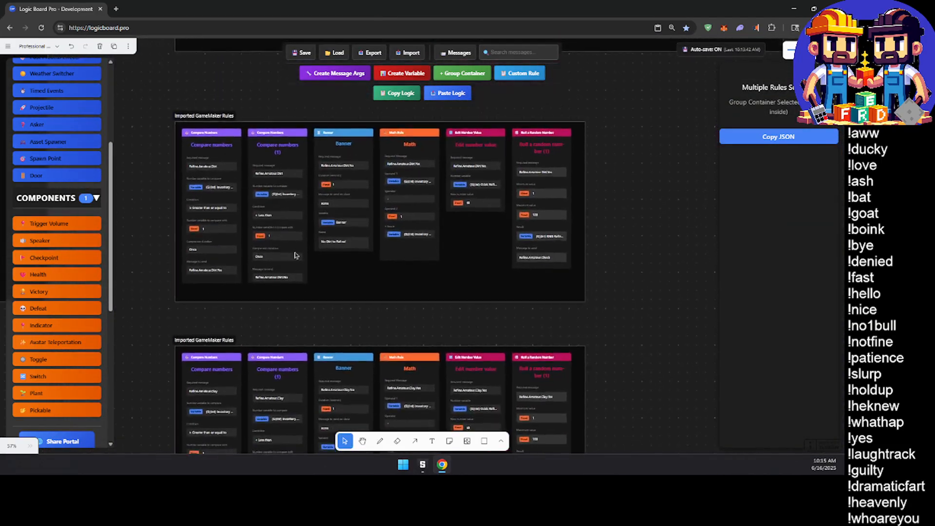
ctrl+scroll(294, 255, up, 3)
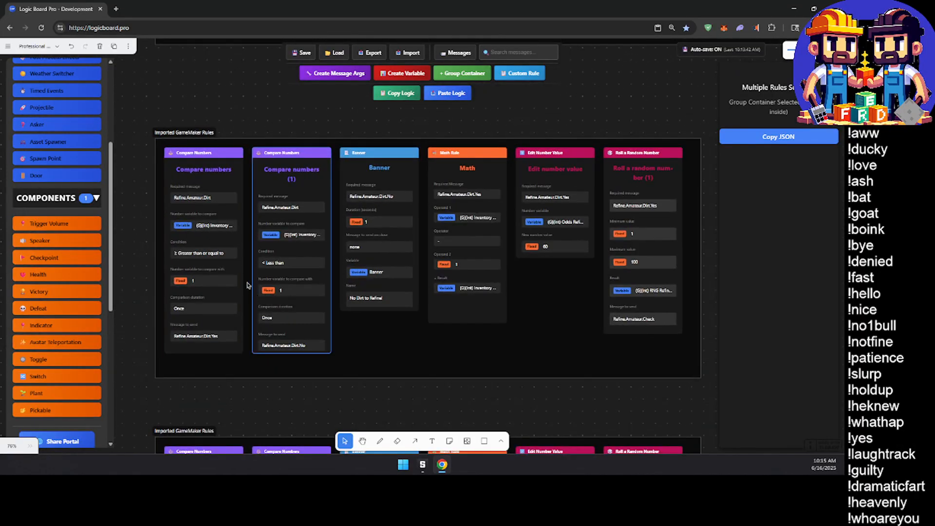
middle_drag(424, 239, 399, 238)
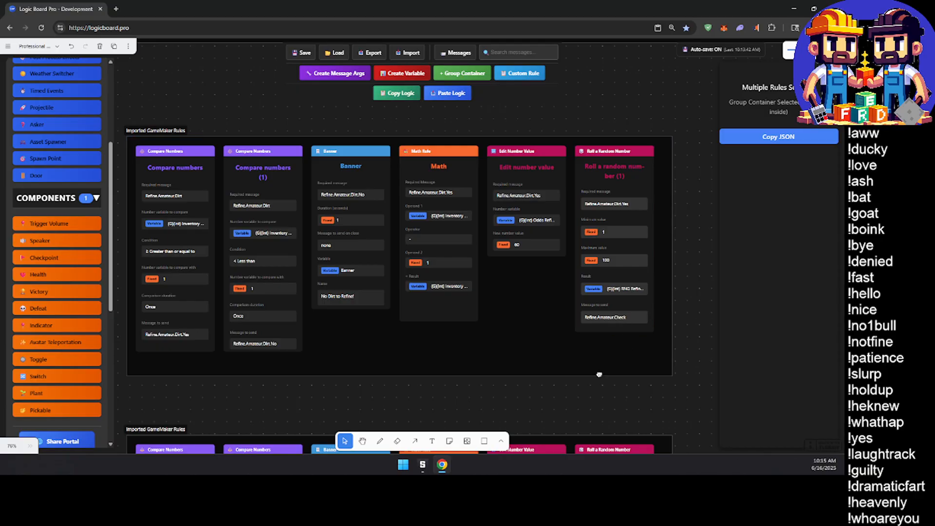
middle_drag(599, 375, 454, 445)
middle_drag(482, 362, 453, 447)
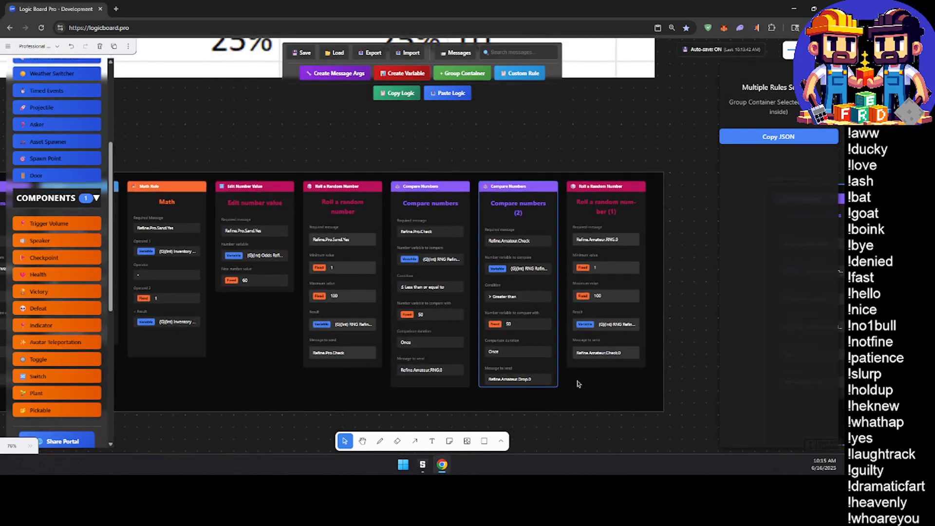
middle_drag(632, 409, 620, 381)
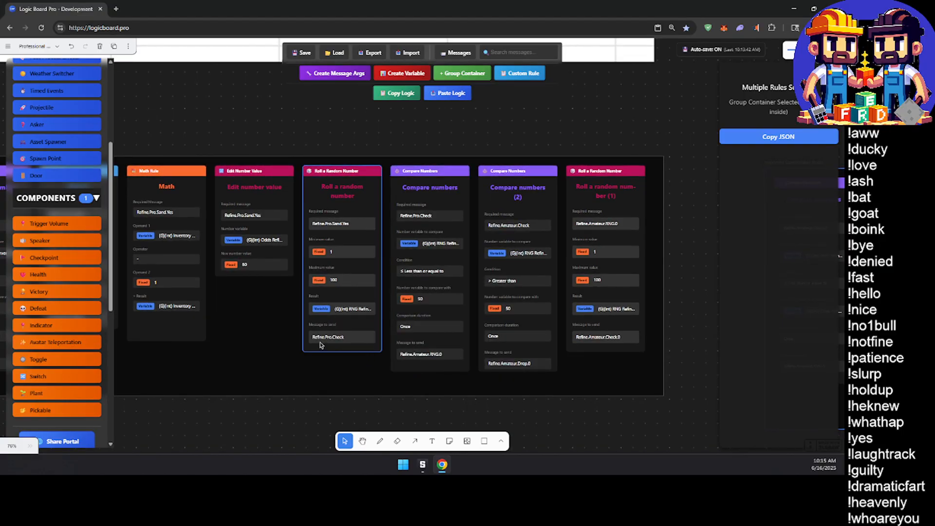
middle_drag(674, 357, 461, 356)
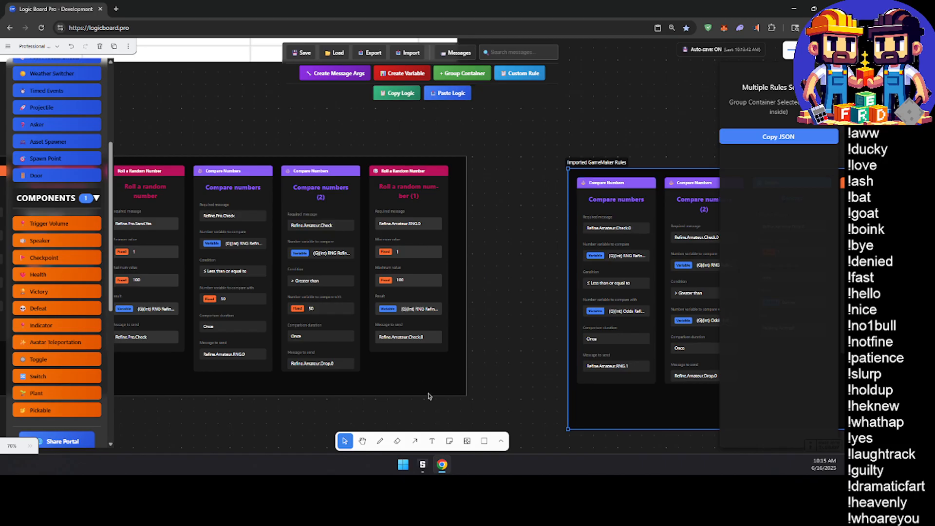
middle_drag(430, 392, 412, 310)
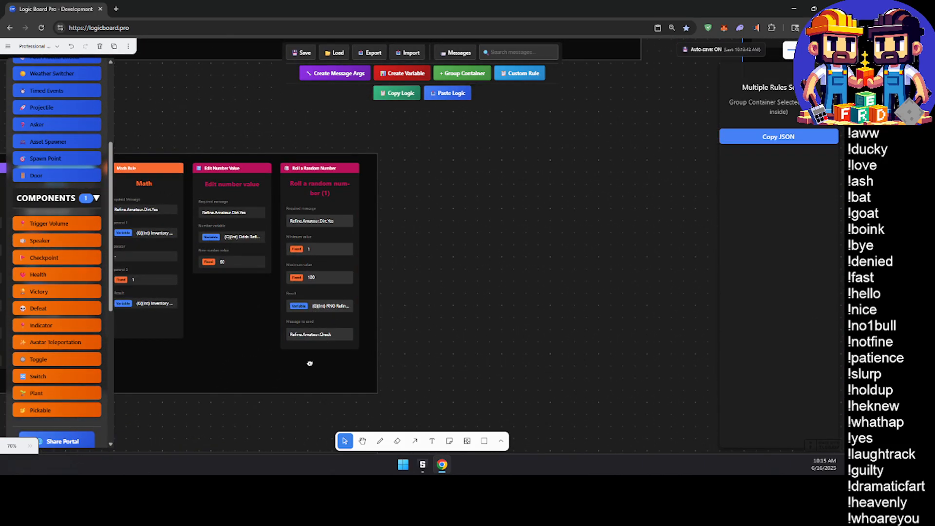
middle_drag(309, 361, 351, 148)
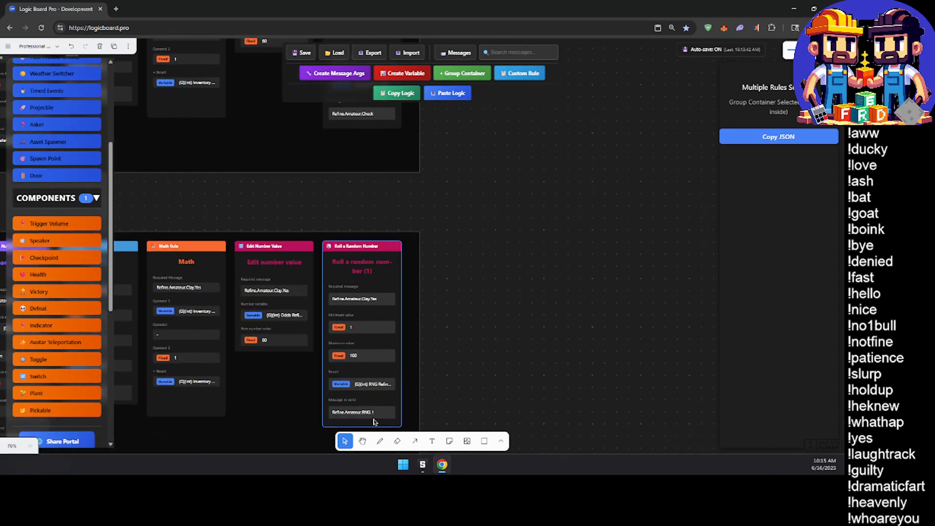
middle_drag(557, 203, 457, 407)
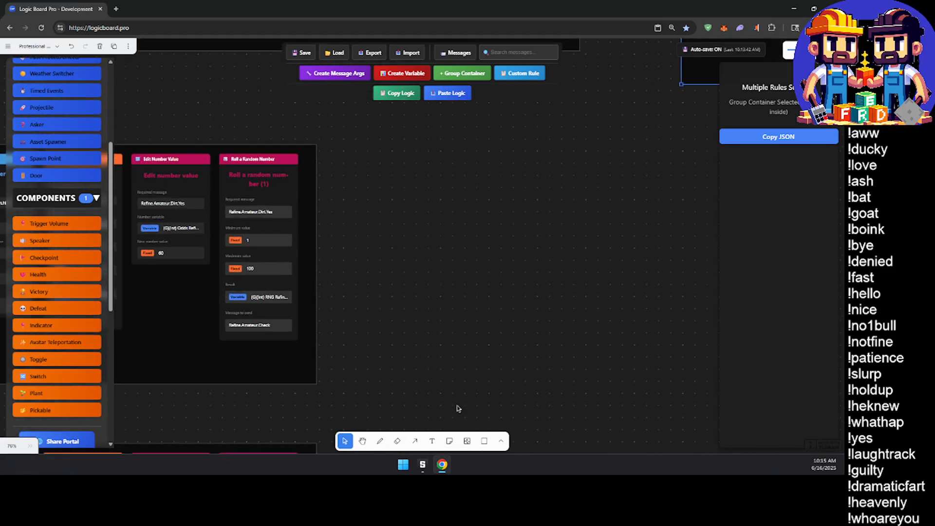
middle_drag(610, 255, 295, 423)
mouse_move(471, 298)
middle_down()
mouse_move(424, 353)
mouse_move(599, 374)
mouse_move(649, 151)
middle_up()
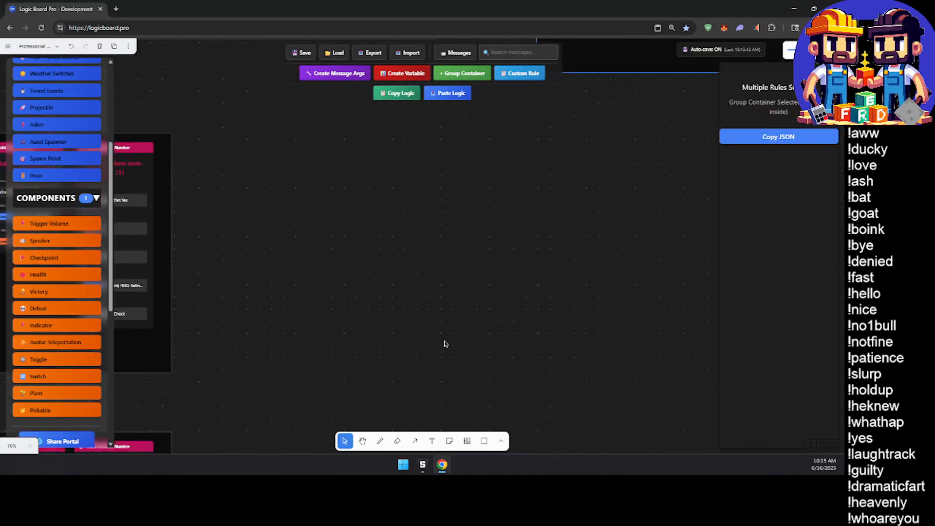
mouse_move(336, 353)
middle_down()
mouse_move(490, 338)
mouse_move(543, 377)
middle_up()
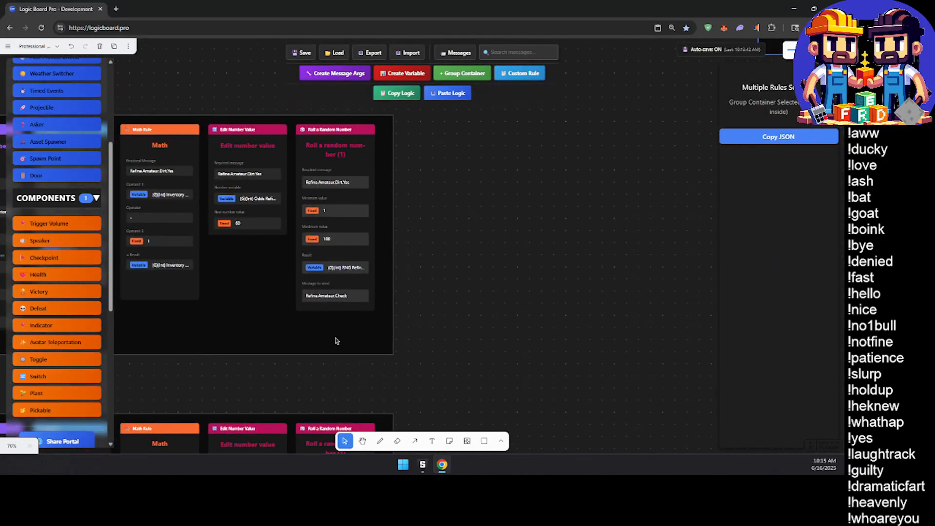
Step: Switch to the Misty Mountain Classic project and set the Dirt group's random number roll to send Refine.Amateur.Check.0
click(422, 464)
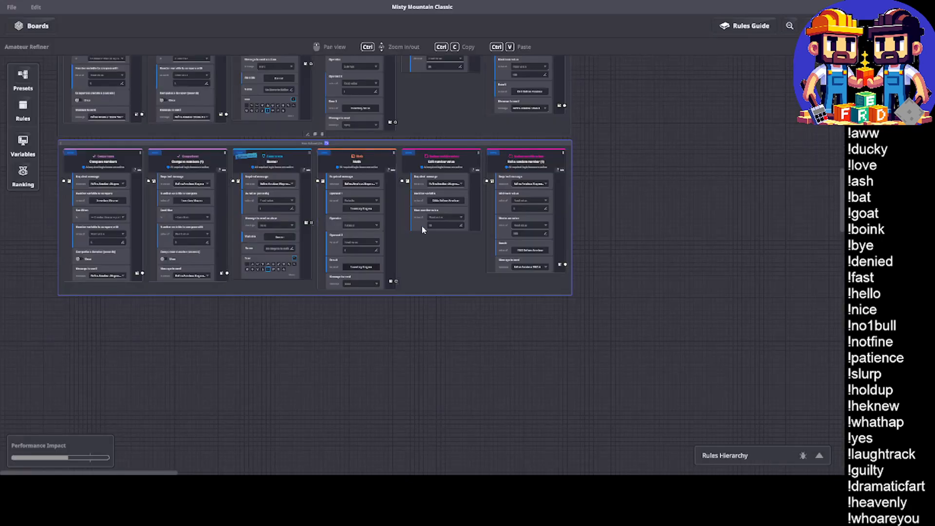
middle_drag(571, 214, 560, 471)
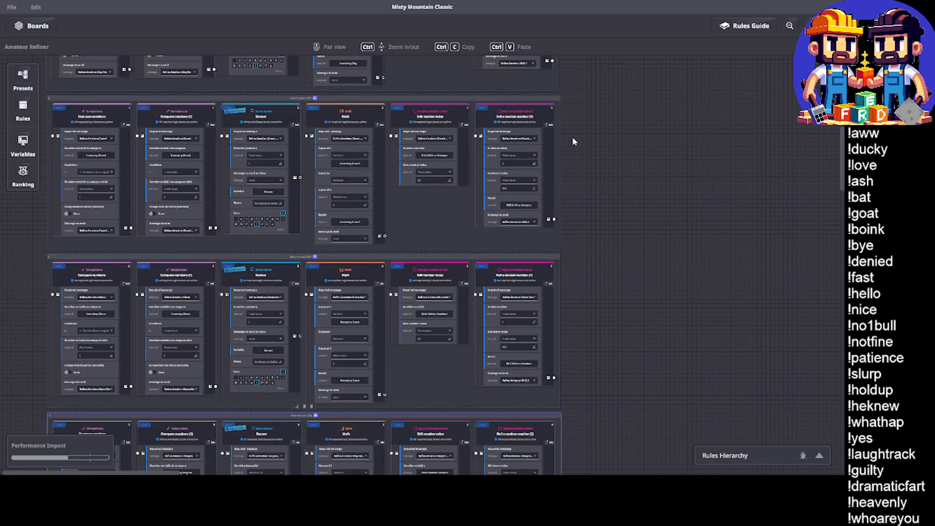
middle_drag(574, 141, 549, 419)
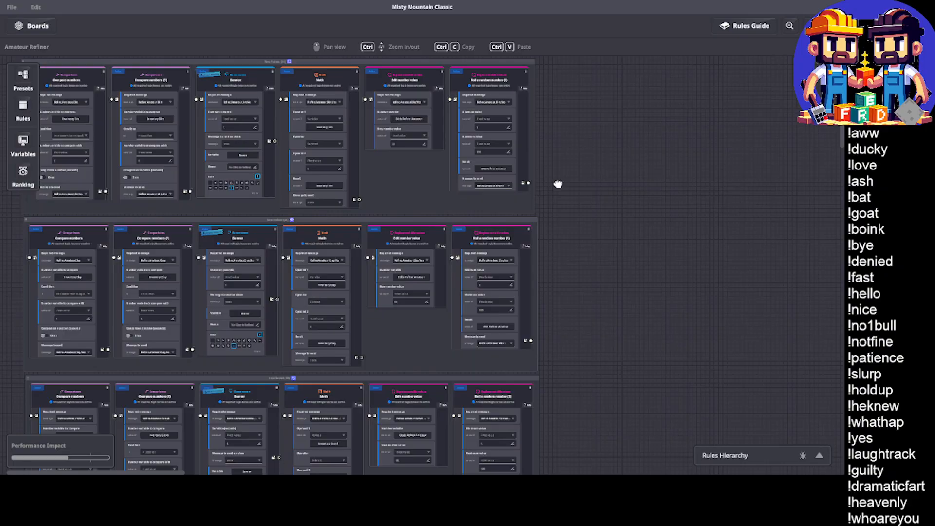
middle_drag(558, 184, 561, 290)
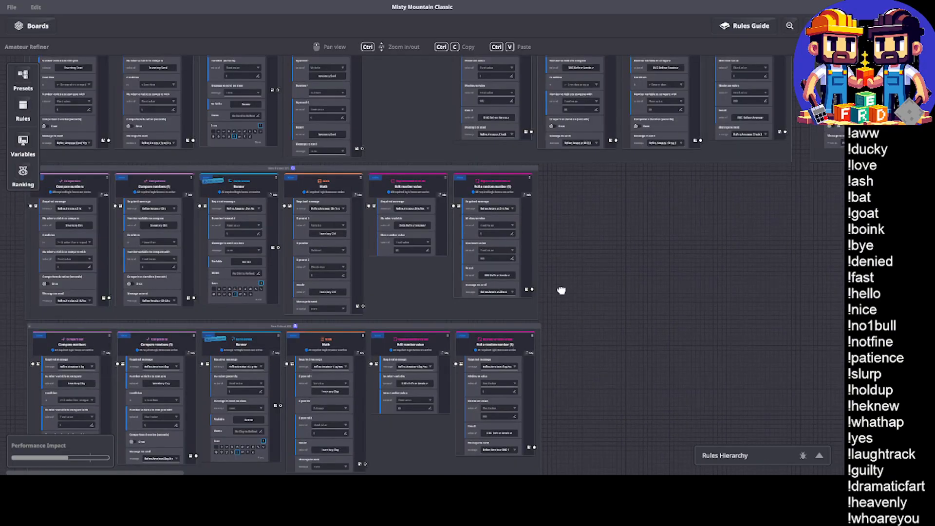
ctrl+scroll(435, 291, up, 4)
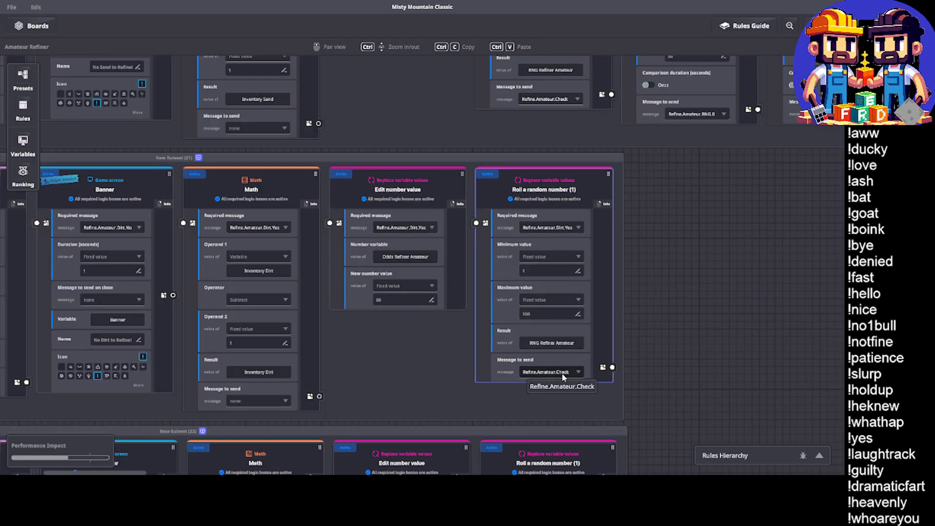
click(562, 372)
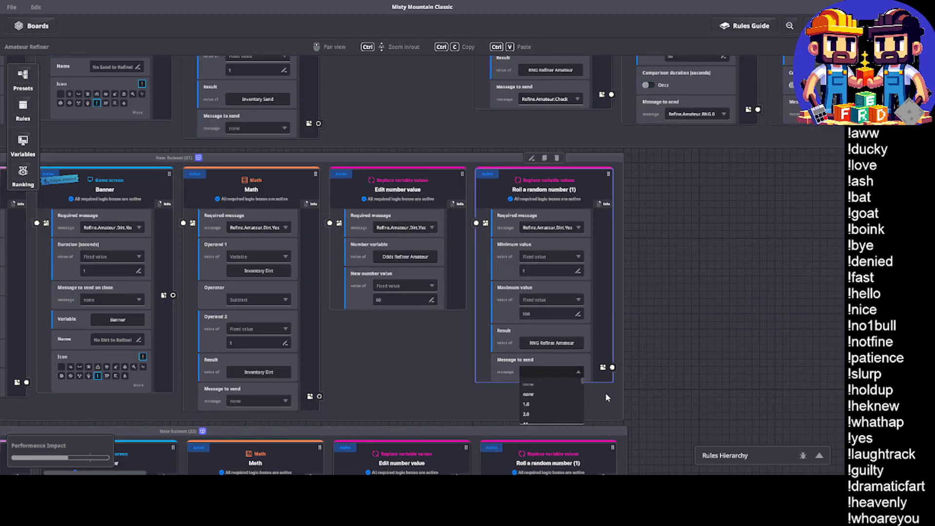
text(k.)
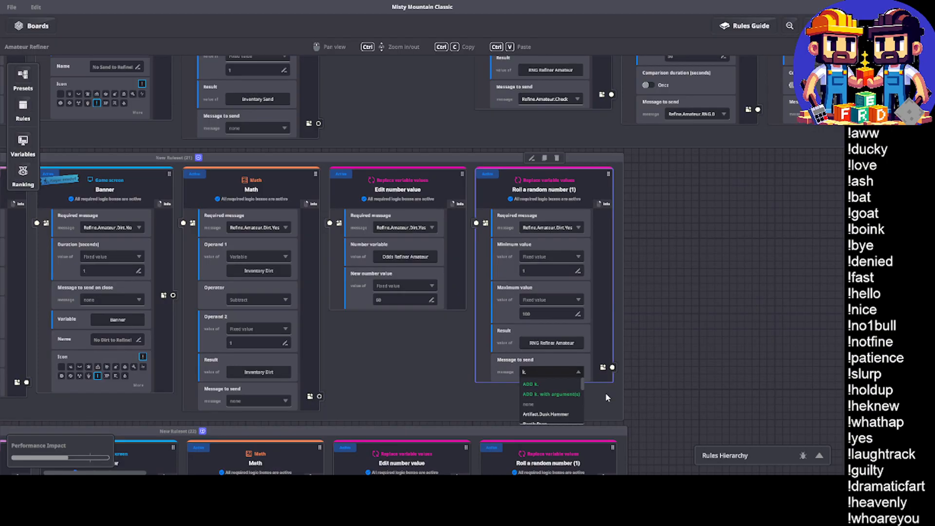
text(0)
click(545, 415)
scroll(663, 223, up, 1)
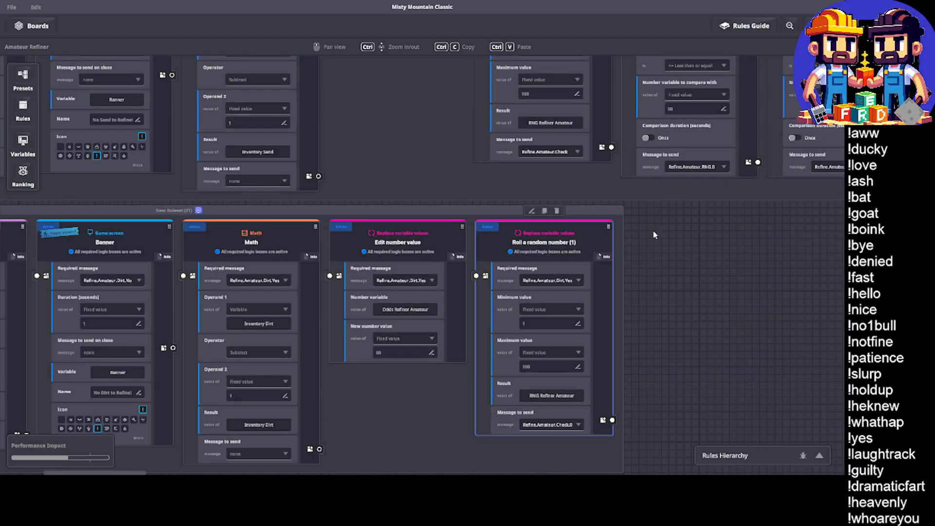
Step: Trace the check, RNG and drop messages through the Sand group and the neighbouring comparison group, and return to Logic Board Pro
middle_drag(624, 244, 284, 419)
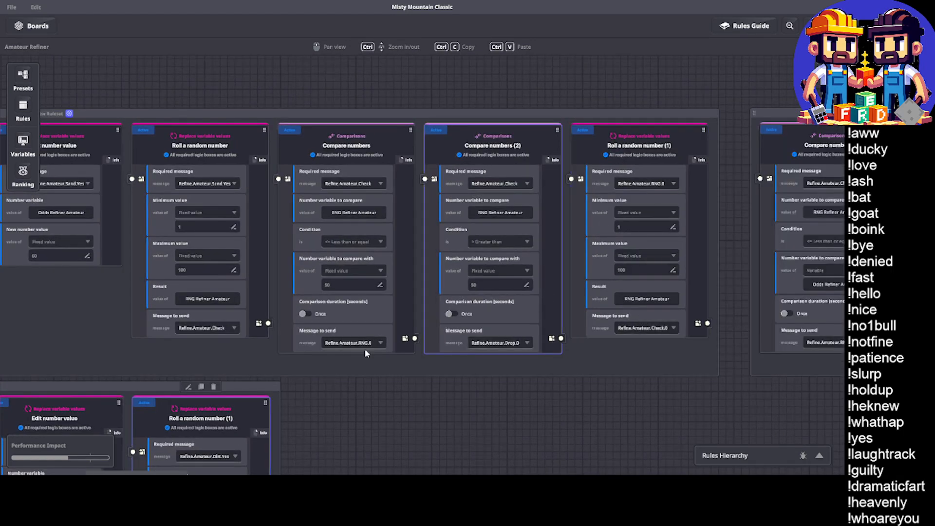
middle_drag(821, 214, 674, 213)
middle_drag(716, 352, 684, 351)
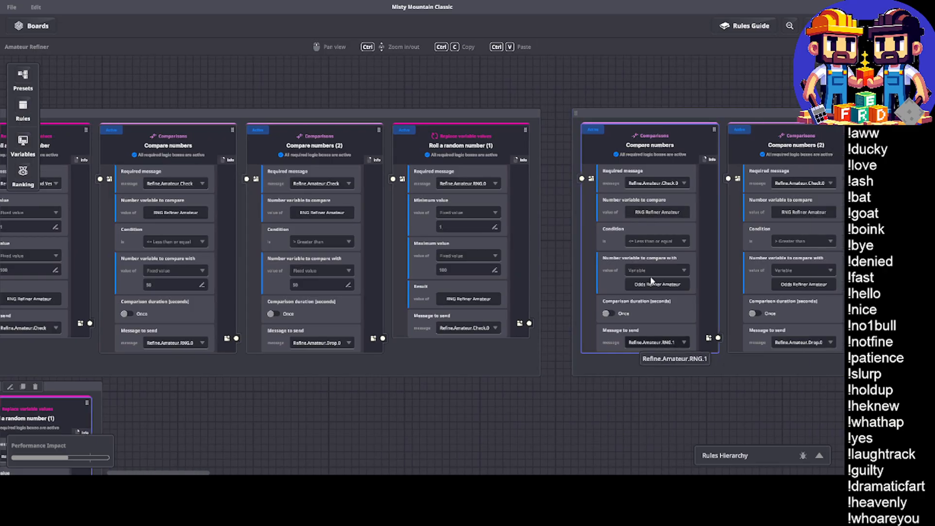
middle_drag(813, 186, 575, 181)
middle_drag(722, 253, 567, 253)
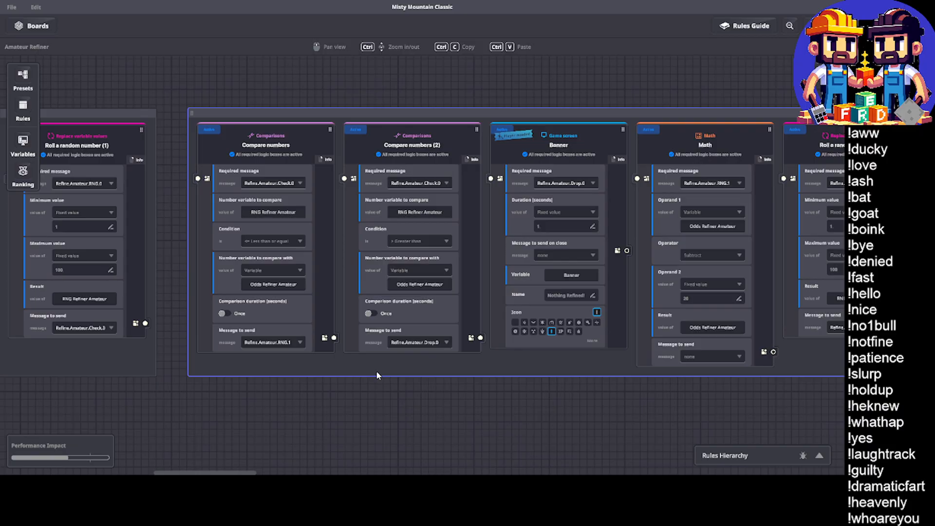
ctrl+scroll(376, 372, down, 1)
scroll(375, 381, left, 4)
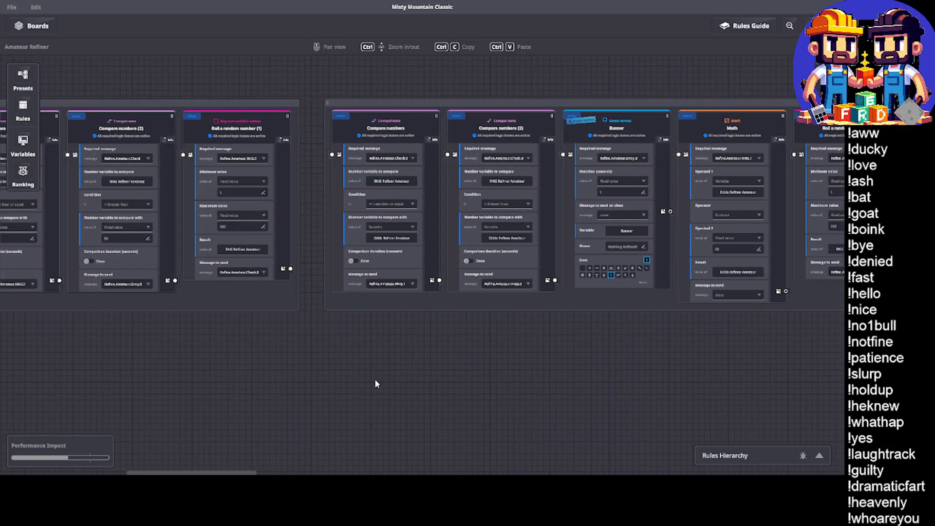
middle_drag(376, 381, 473, 334)
middle_drag(375, 380, 429, 381)
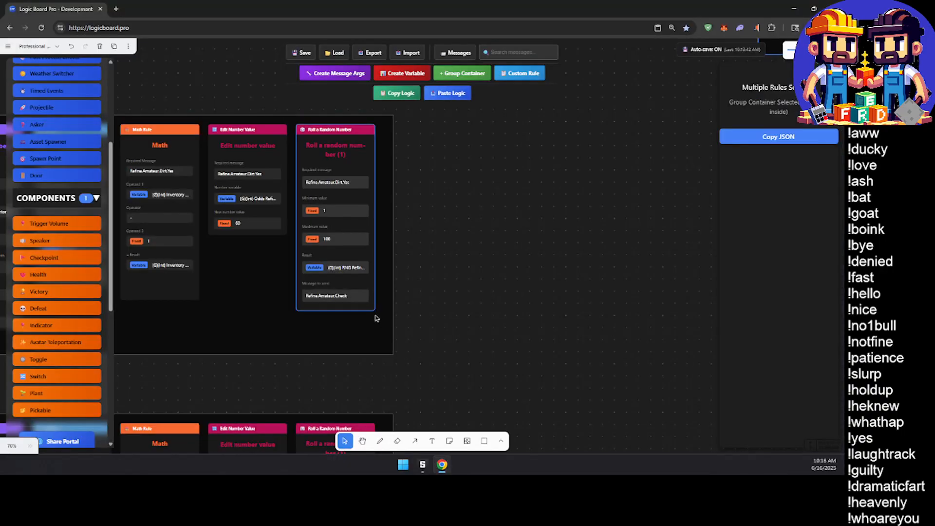
Step: Set the message sent by the Sand group's less-than-or-equal Compare numbers rule to Refine.Pro.RNG.0
drag(378, 320, 538, 358)
ctrl+scroll(537, 357, down, 1)
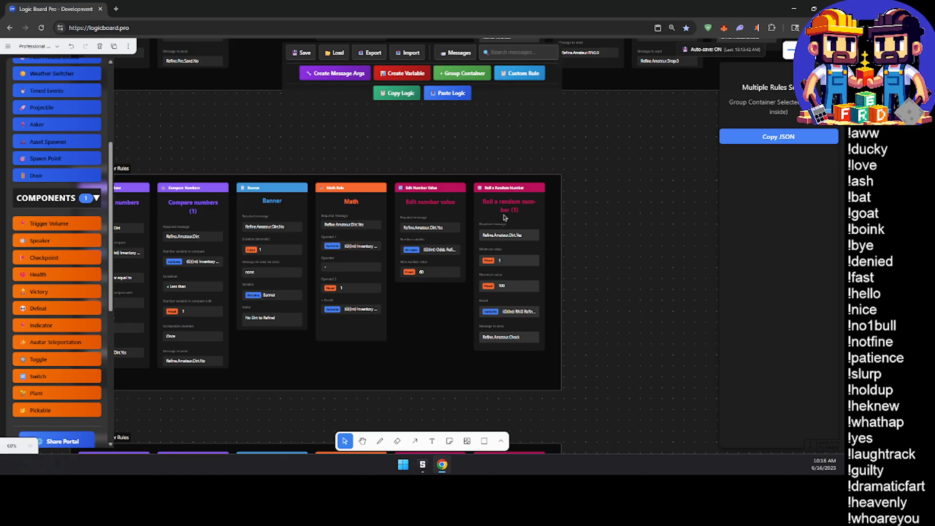
ctrl+scroll(505, 218, up, 2)
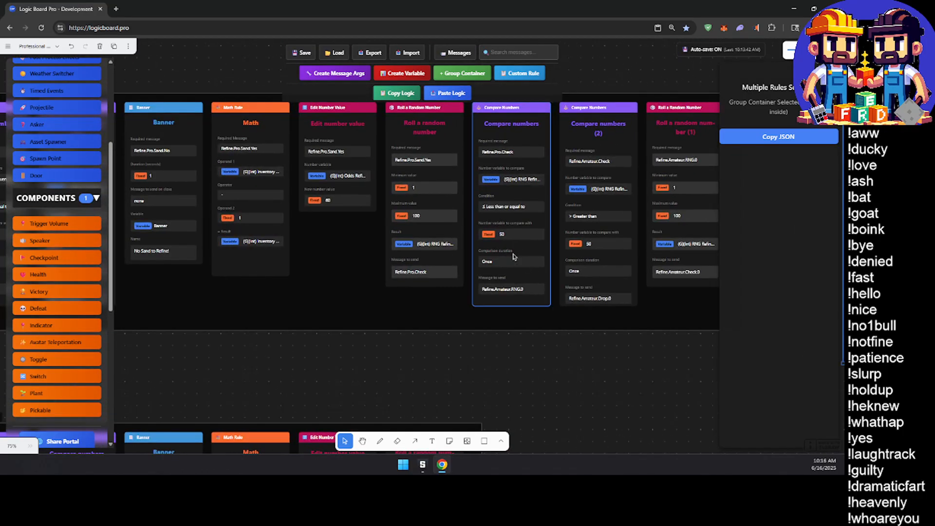
scroll(513, 258, up, 3)
click(430, 239)
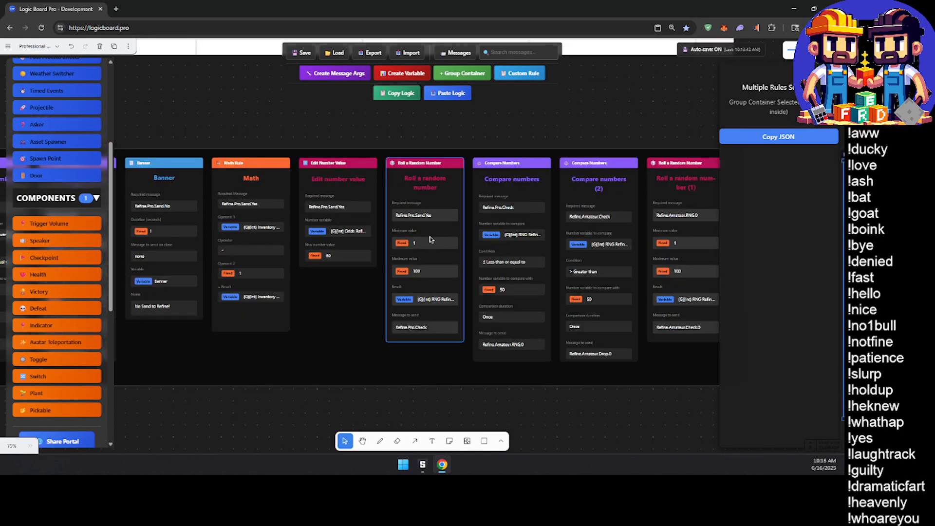
click(530, 353)
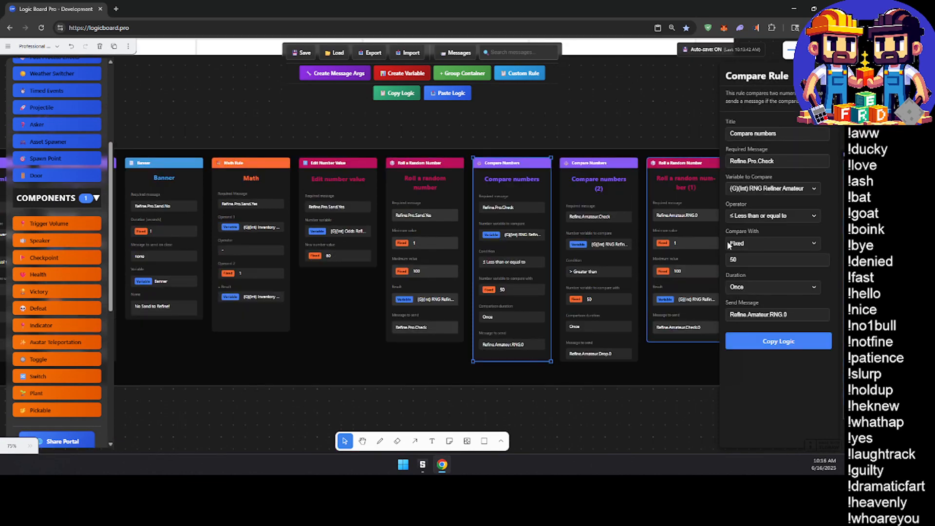
click(763, 314)
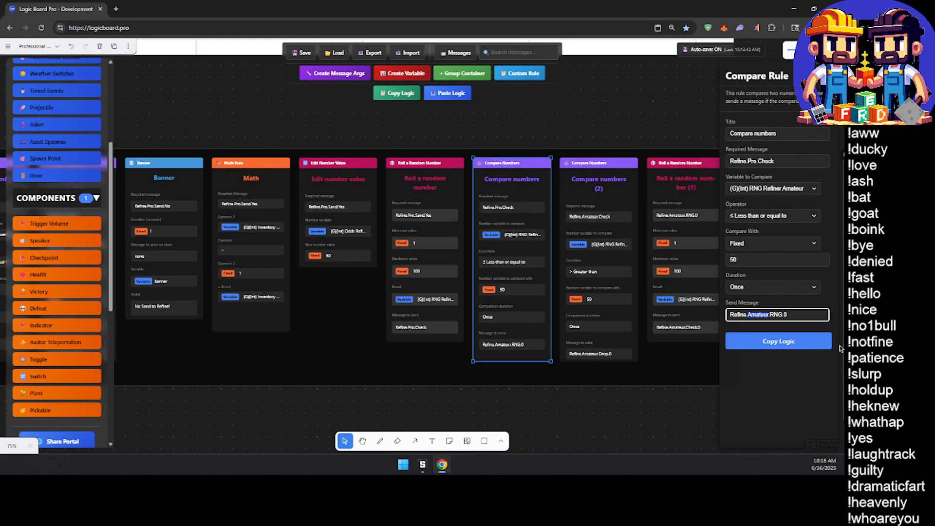
text(Pro)
click(629, 420)
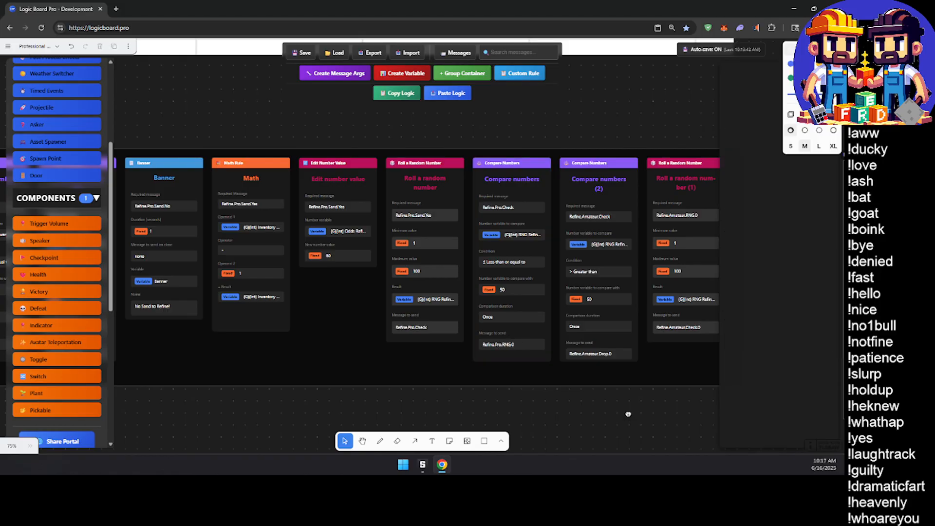
Step: Set the Compare numbers (2) rule's required message to Refine.Pro.Check and its sent message to Refine.Pro.Drop.0
drag(628, 414, 478, 423)
click(430, 268)
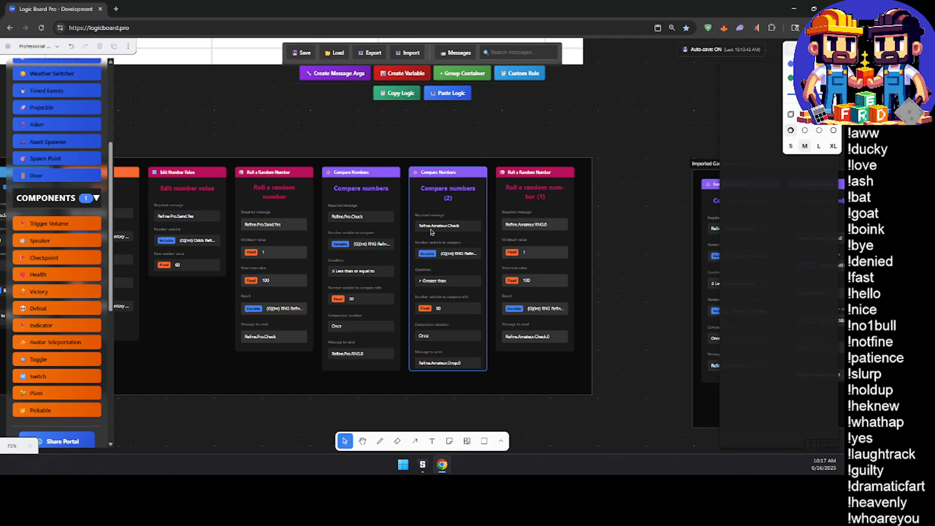
click(470, 212)
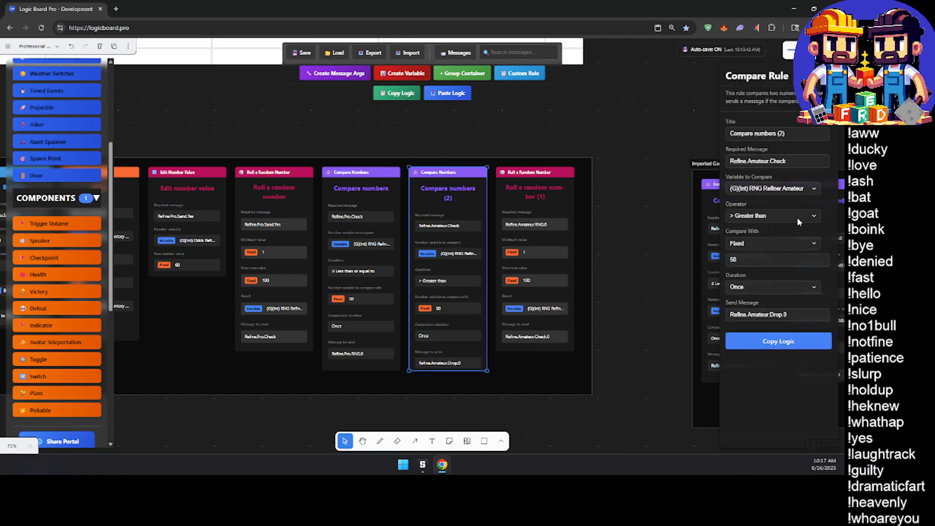
click(759, 161)
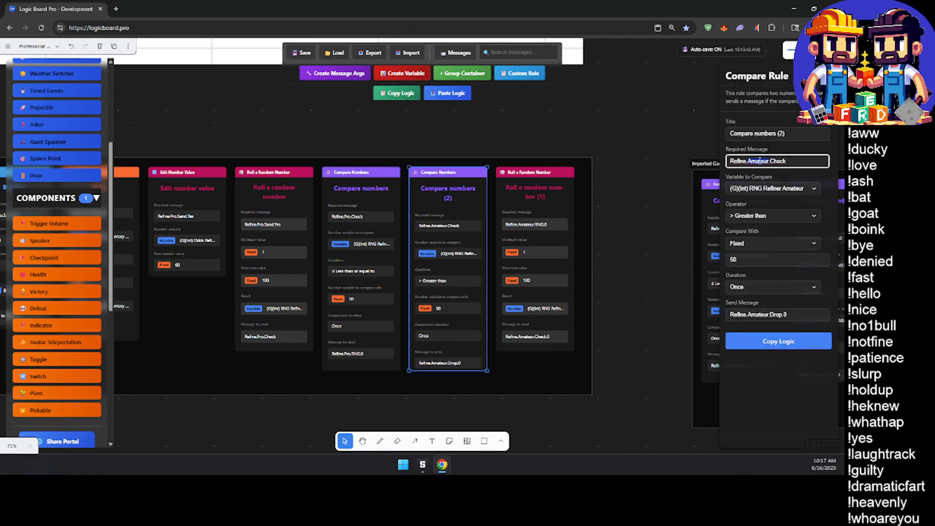
text(Pro)
click(615, 131)
scroll(465, 211, down, 1)
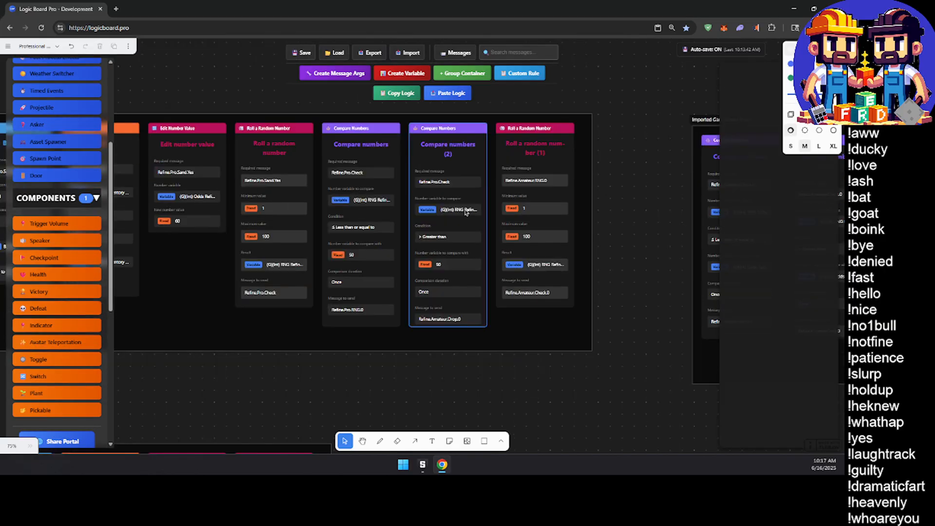
scroll(481, 239, up, 1)
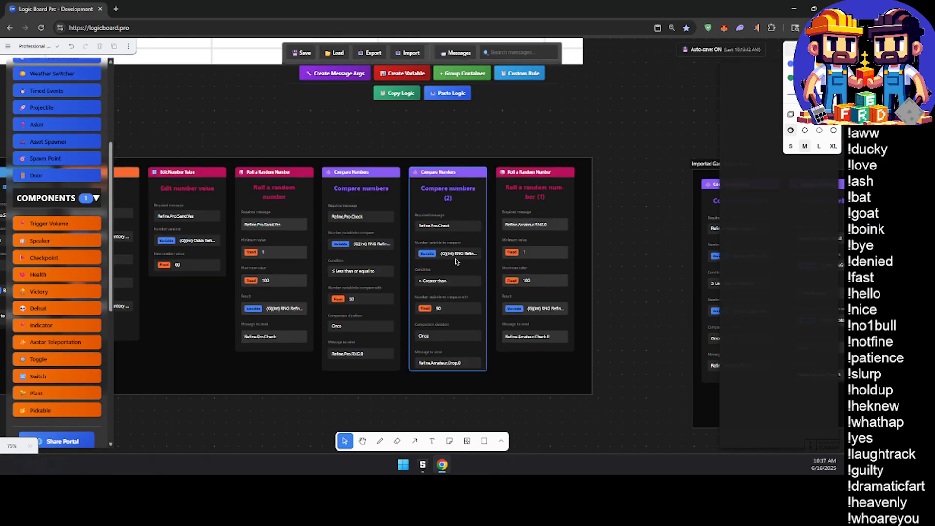
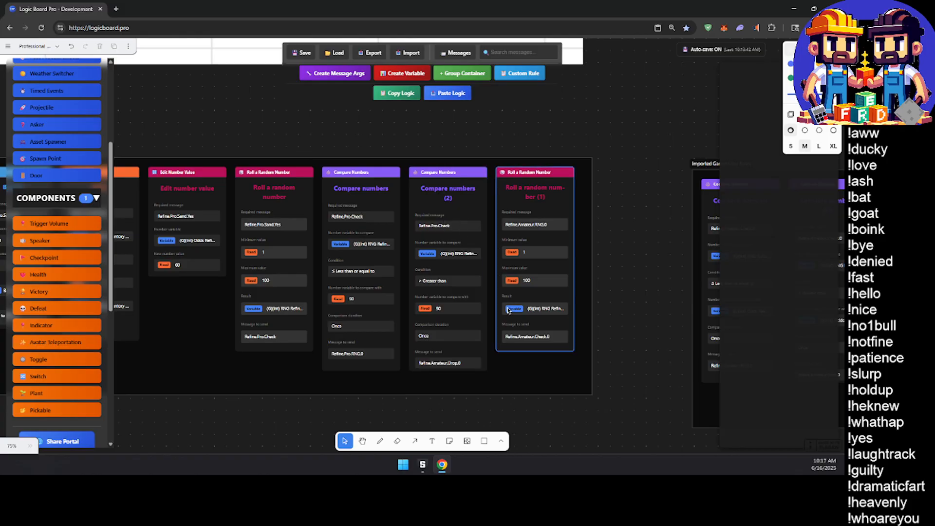
click(473, 357)
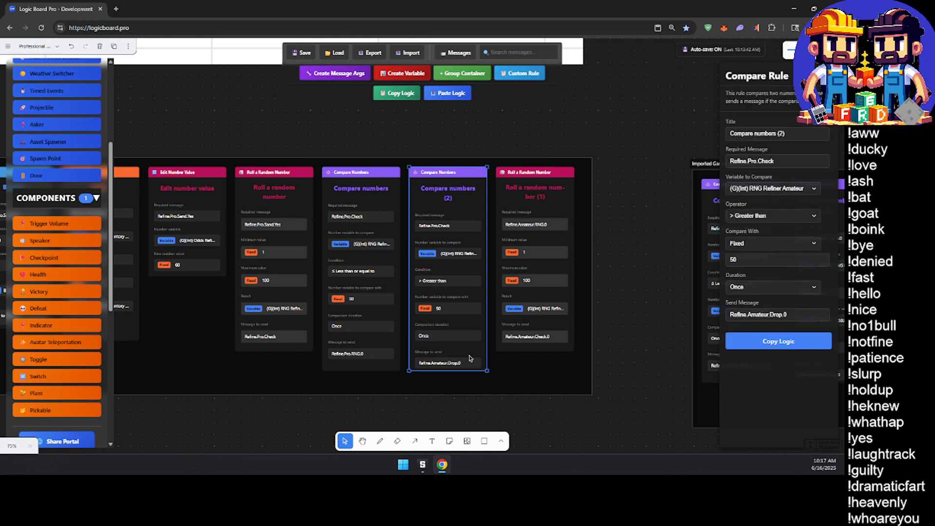
click(760, 316)
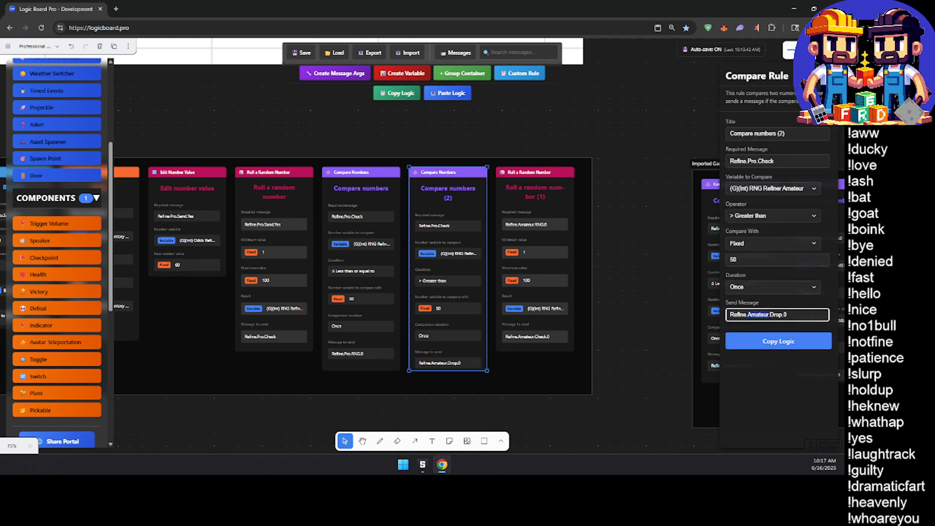
text(Pro)
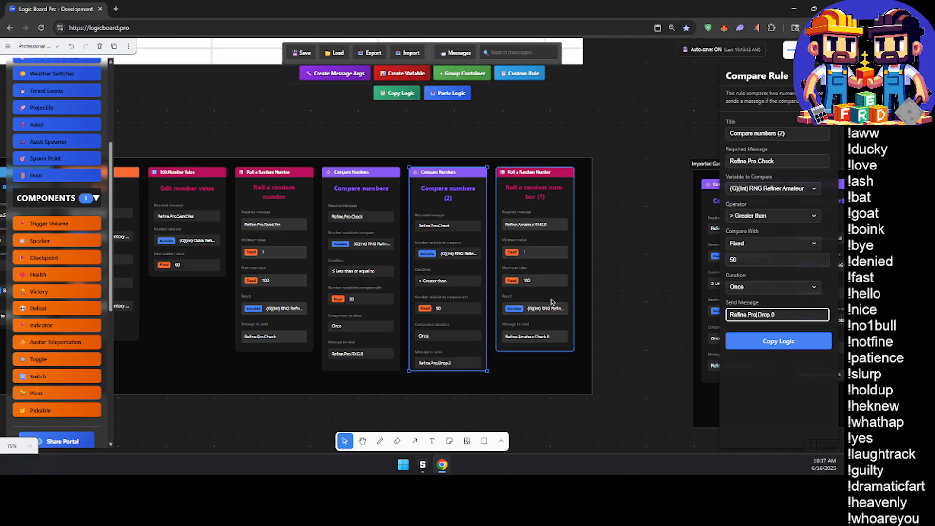
Step: Set the Sand group's Roll a random number (1) rule to require Refine.Pro.RNG.0 and send Refine.Pro.Check.0
click(549, 197)
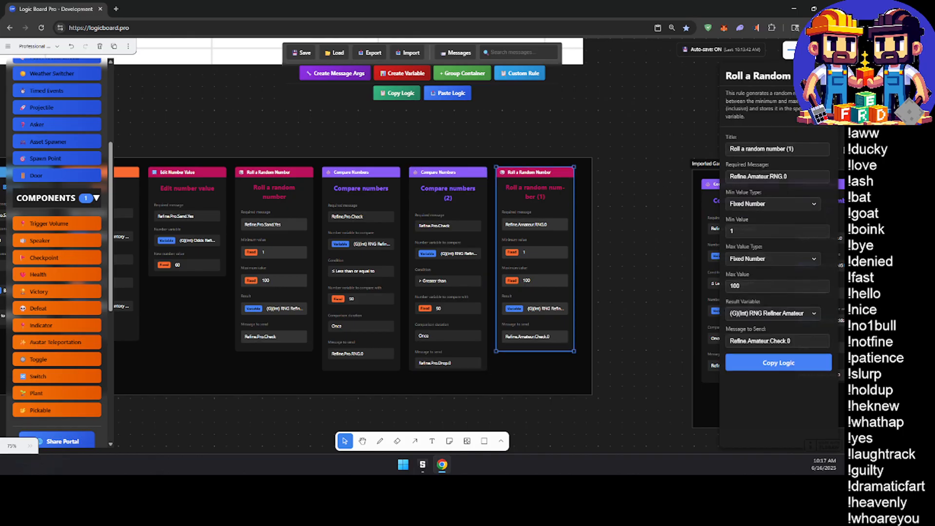
double_click(758, 177)
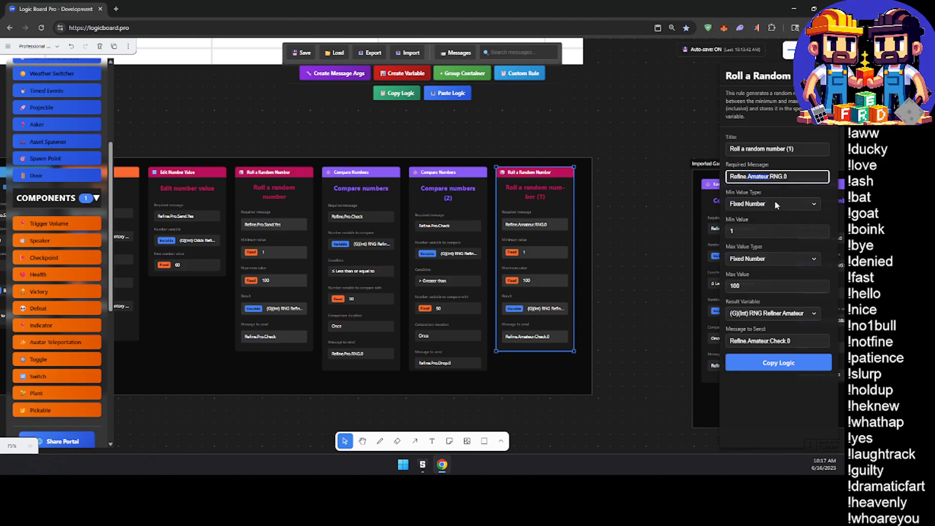
text(Pro)
click(755, 341)
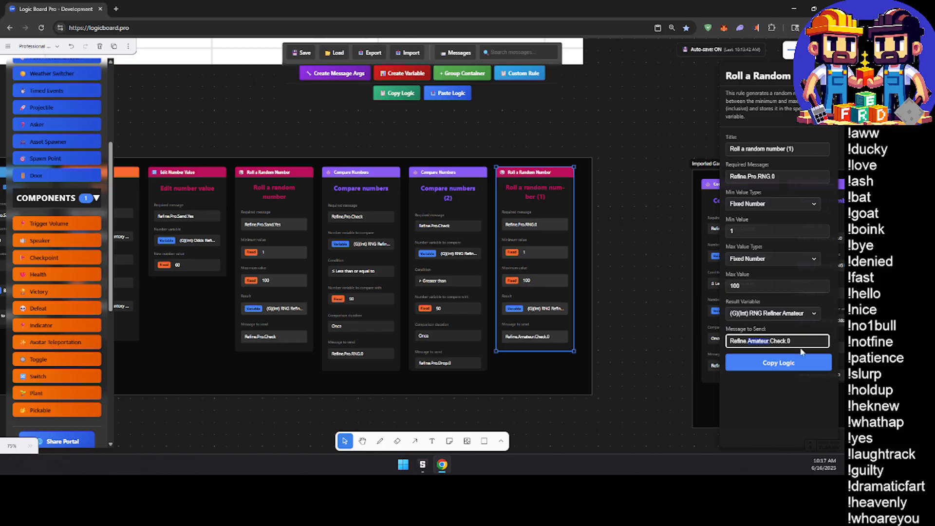
text(Pro)
middle_drag(639, 289, 373, 266)
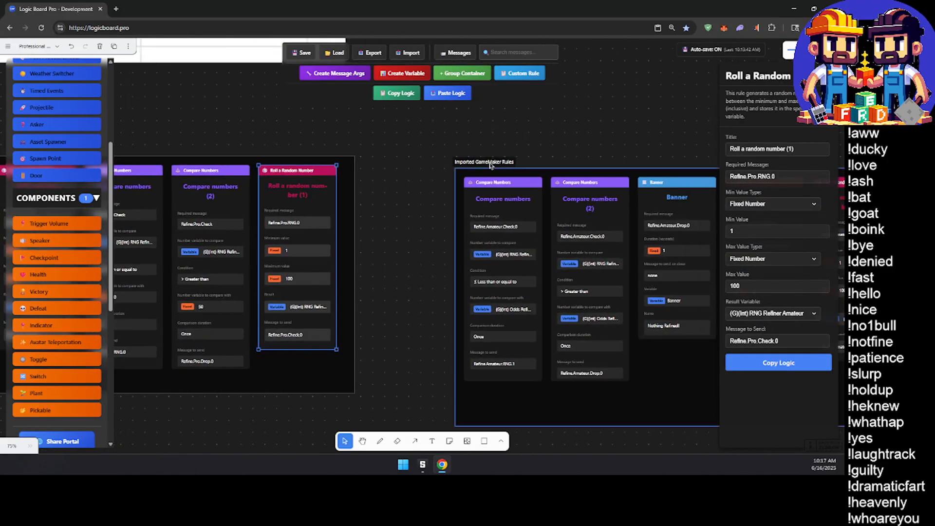
Step: Move the neighbouring Imported GameMaker Rules group farther from the Sand Cost Check group to free up space beside it
scroll(485, 188, down, 6)
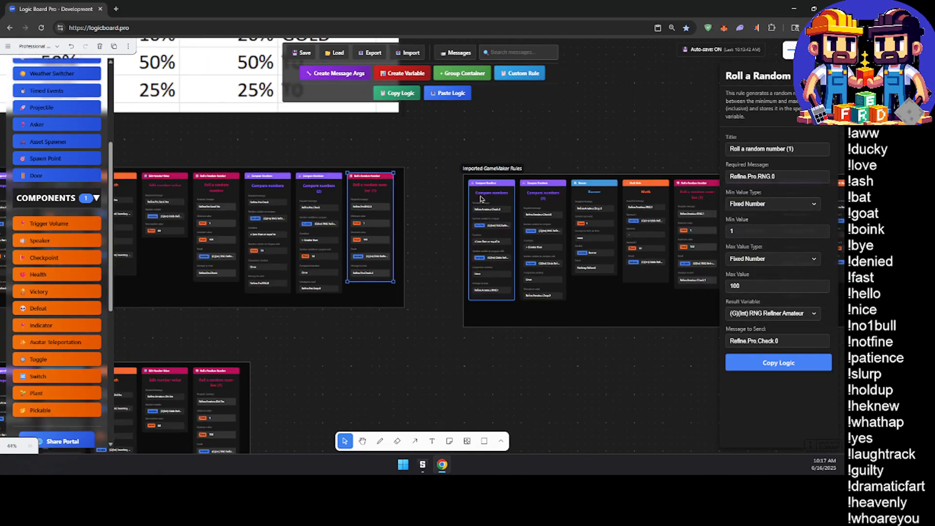
drag(497, 171, 751, 171)
scroll(575, 220, down, 3)
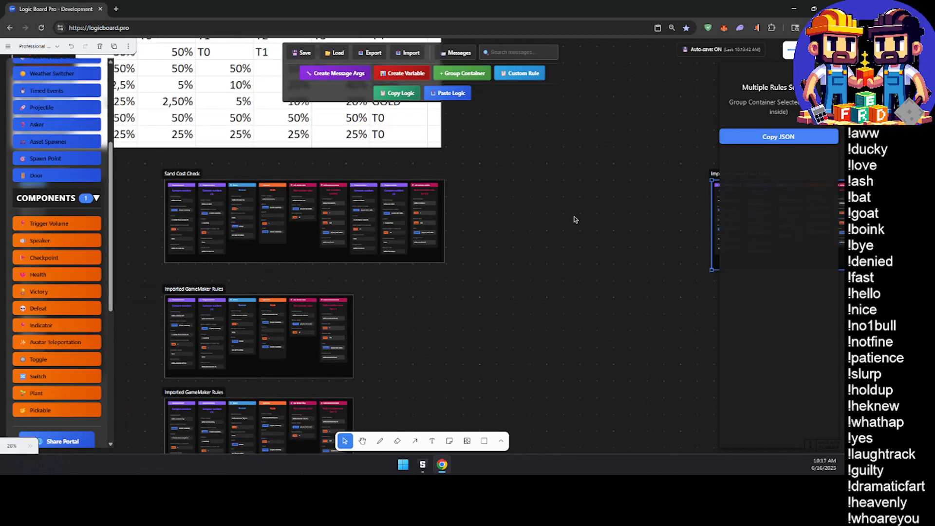
Step: Review the refiner odds table and the messages of the check and roll rules in the Sand Cost Check group
middle_drag(575, 220, 537, 219)
scroll(482, 205, up, 10)
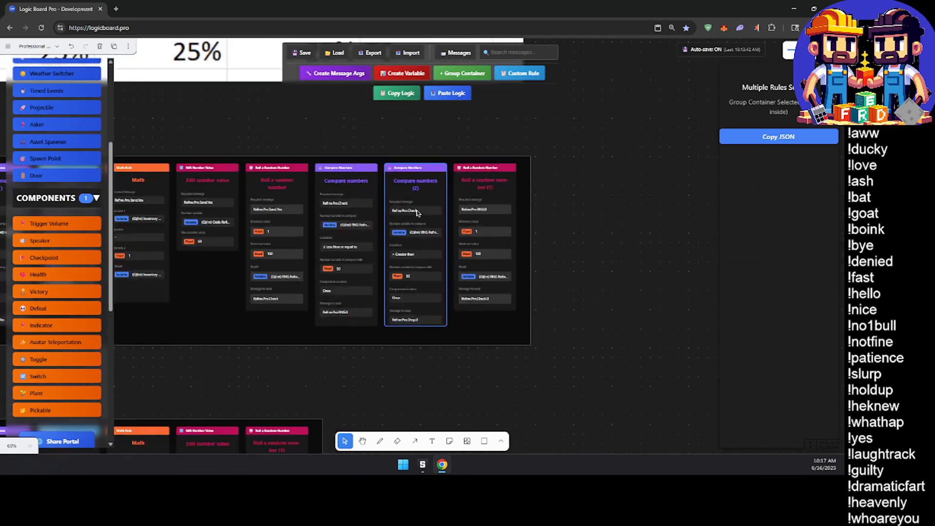
scroll(491, 278, up, 1)
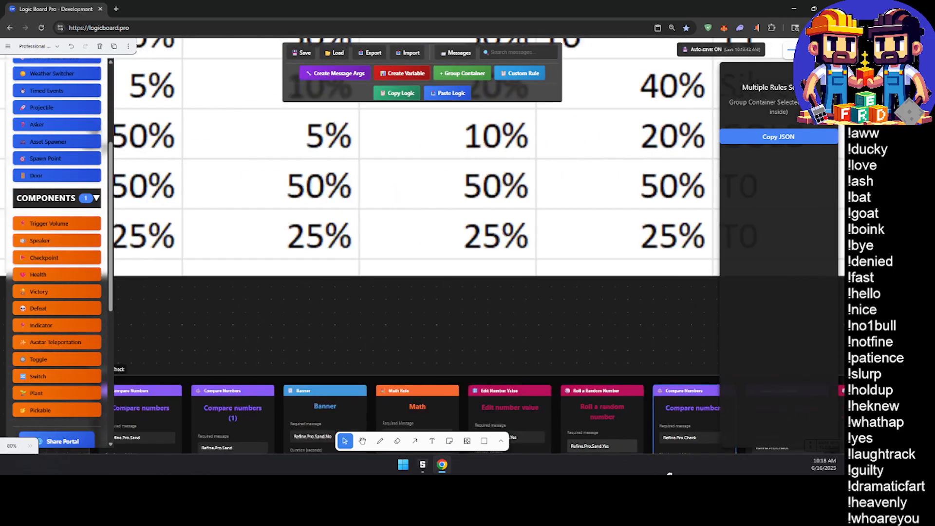
scroll(409, 277, down, 5)
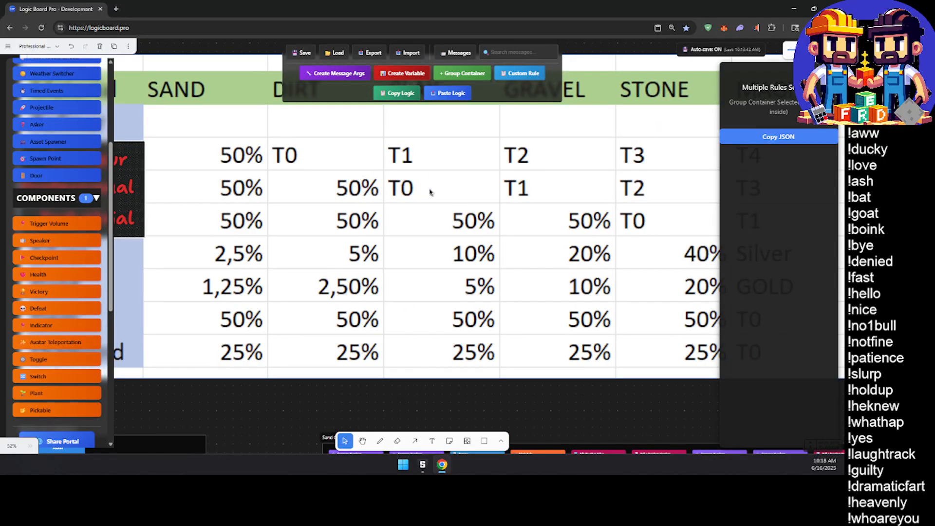
middle_drag(591, 385, 245, 153)
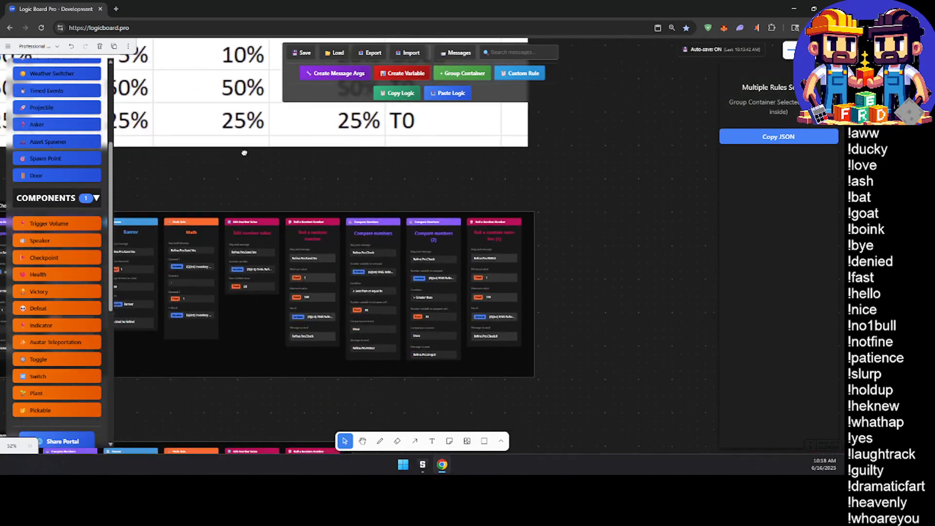
scroll(444, 326, up, 5)
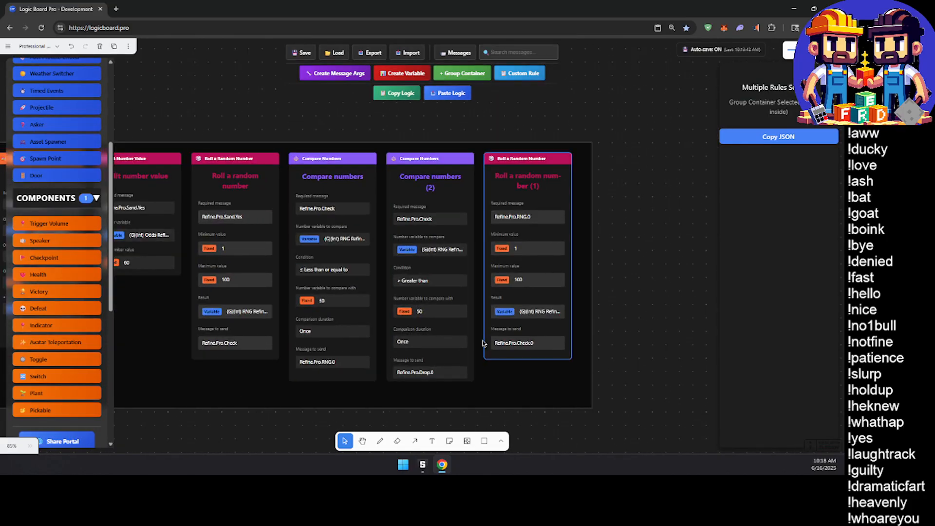
middle_drag(393, 336, 444, 339)
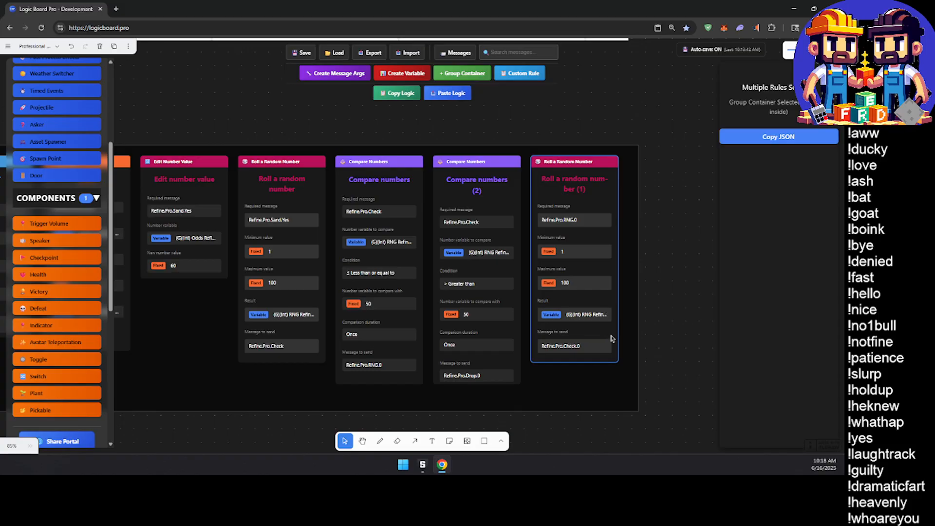
Step: Duplicate the Sand group's Compare numbers, Compare numbers (2) and Roll a random number (1) rules within the group
click(385, 192)
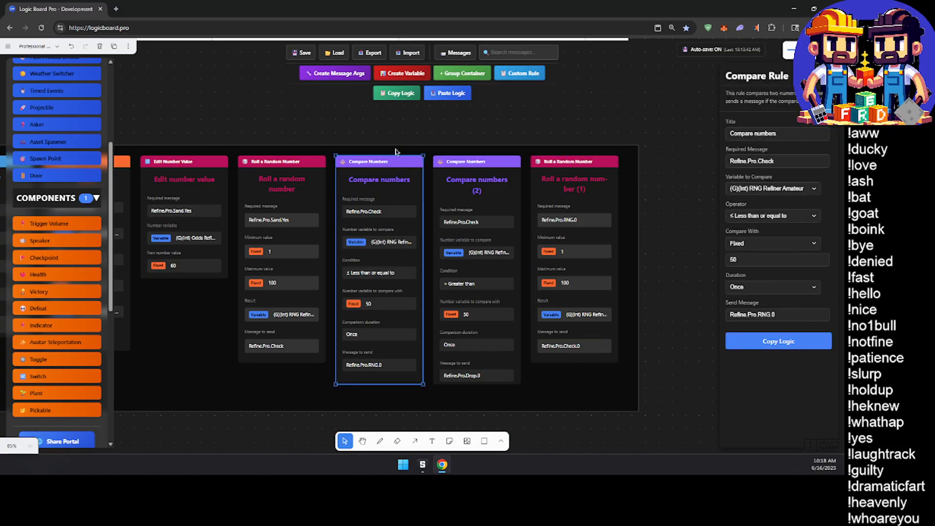
click(395, 132)
drag(396, 131, 609, 204)
key(ctrl+c)
key(ctrl+v)
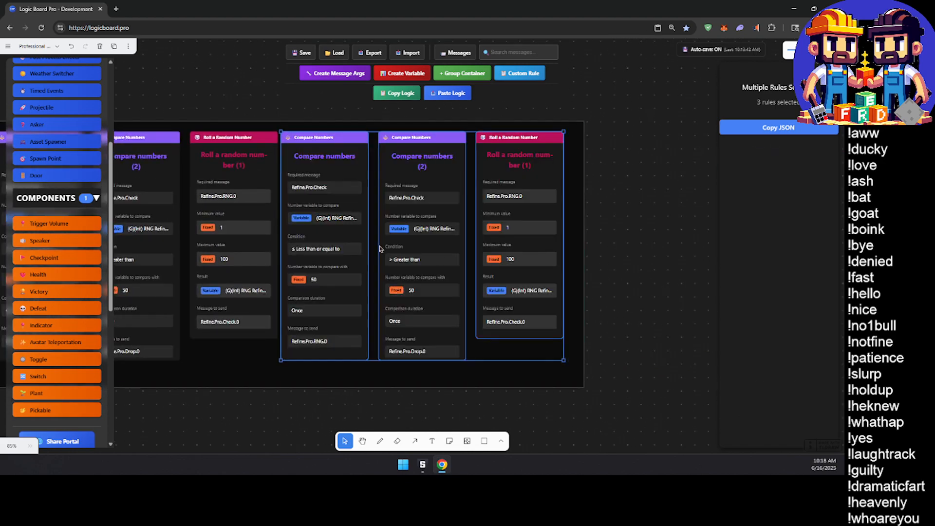
drag(556, 322, 587, 310)
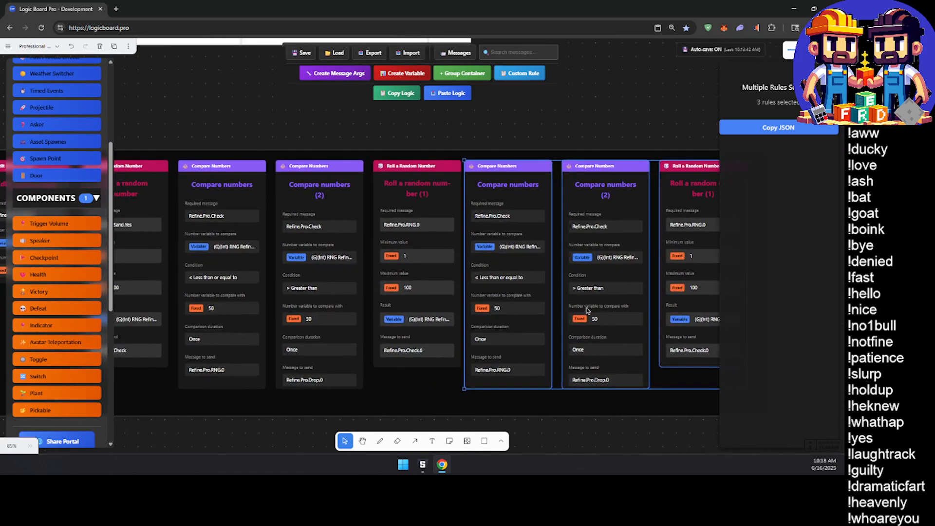
Step: Set the required message of the duplicated less-than-or-equal Compare numbers rule to Refine.Pro.Check.0
click(413, 354)
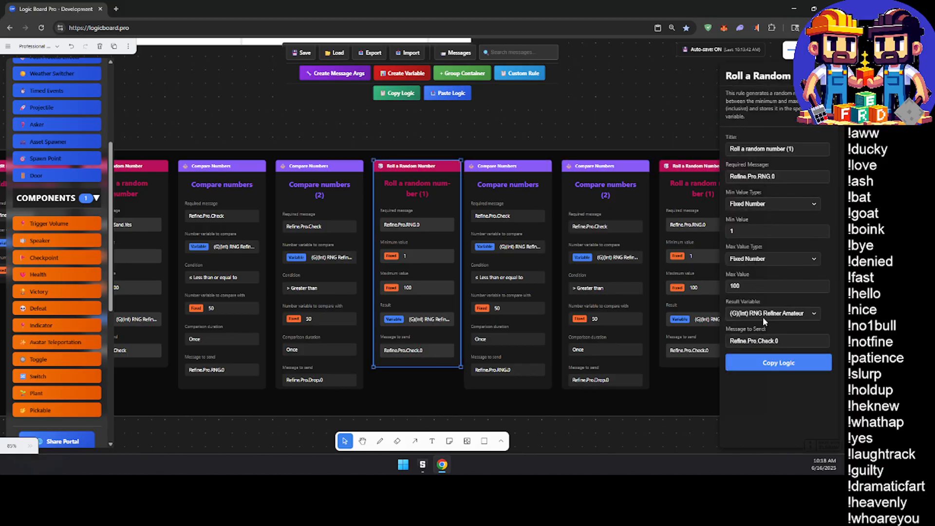
click(764, 341)
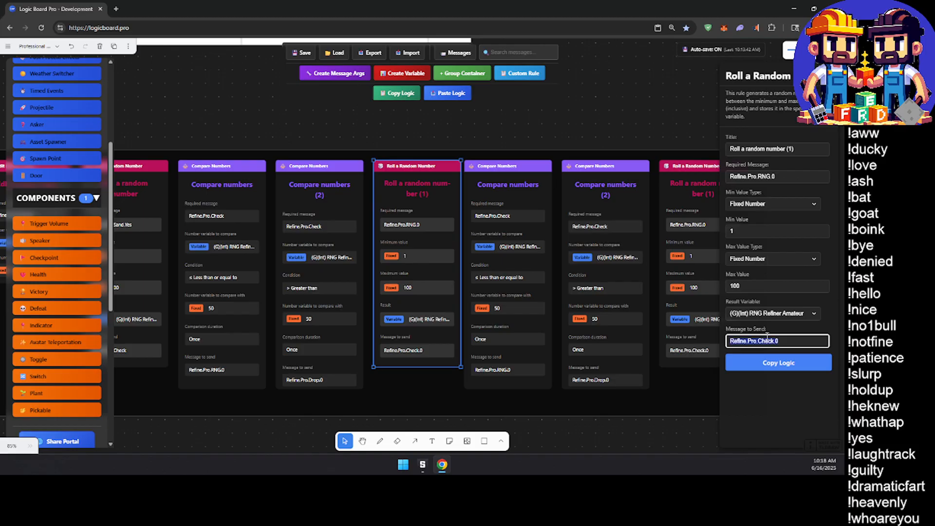
click(529, 203)
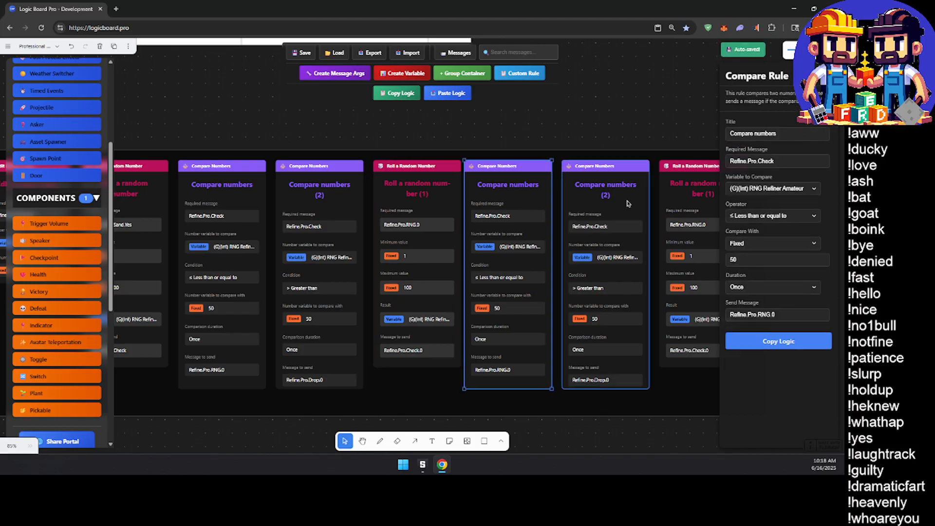
click(752, 162)
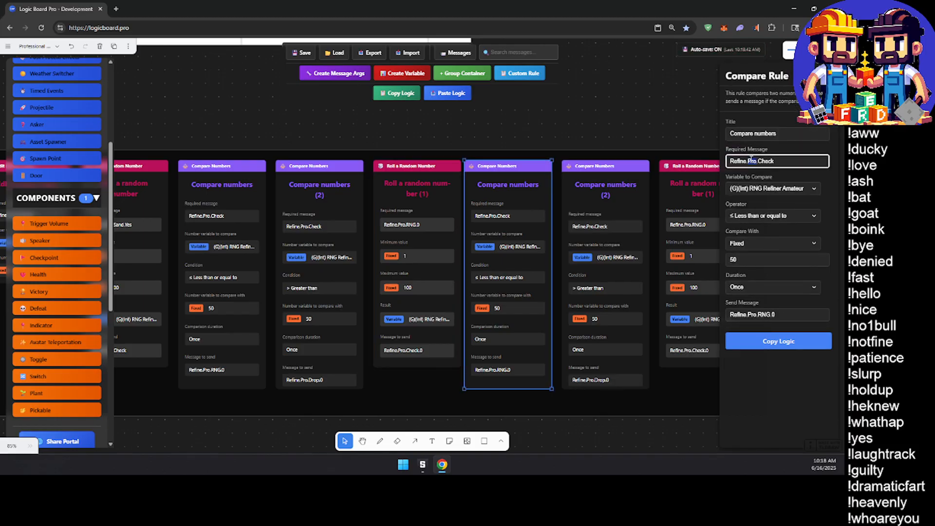
text(.0)
Step: Set the required message of the duplicated Compare numbers (2) rule to Refine.Pro.Check.0
click(606, 212)
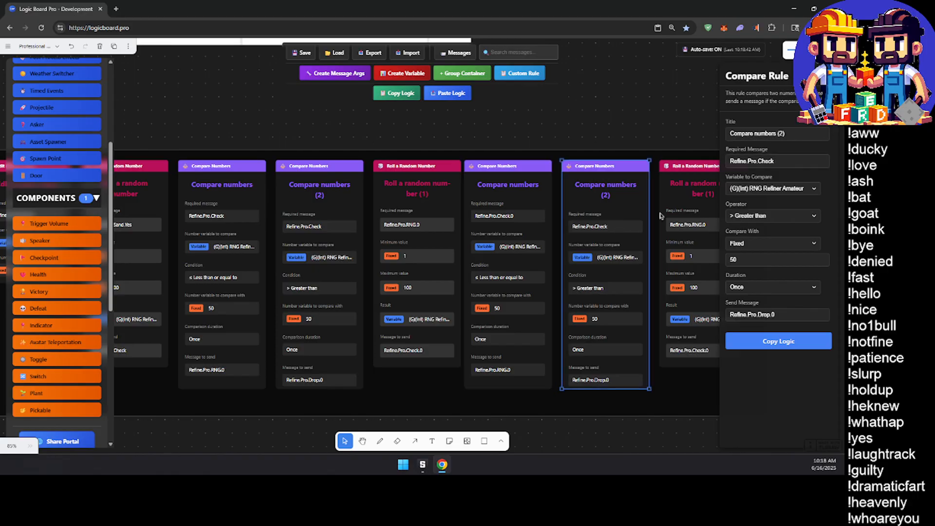
click(765, 161)
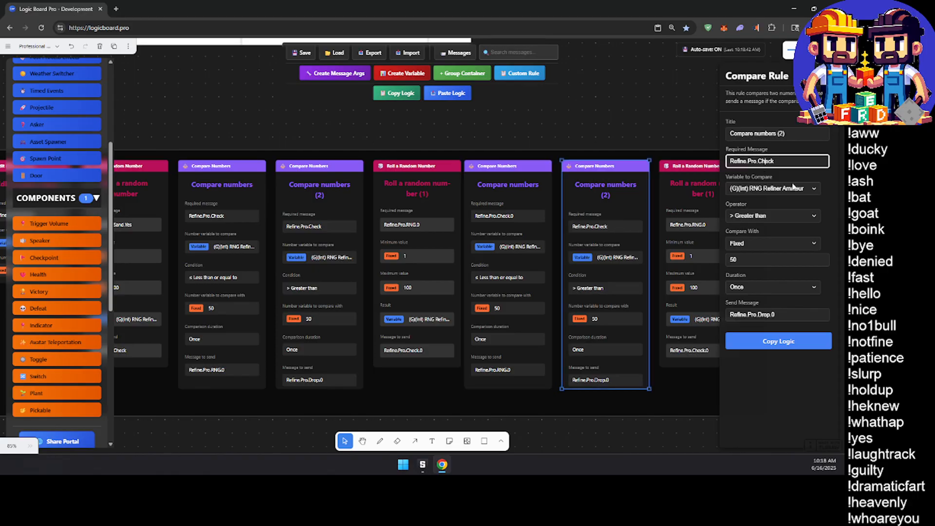
text(.0)
click(805, 175)
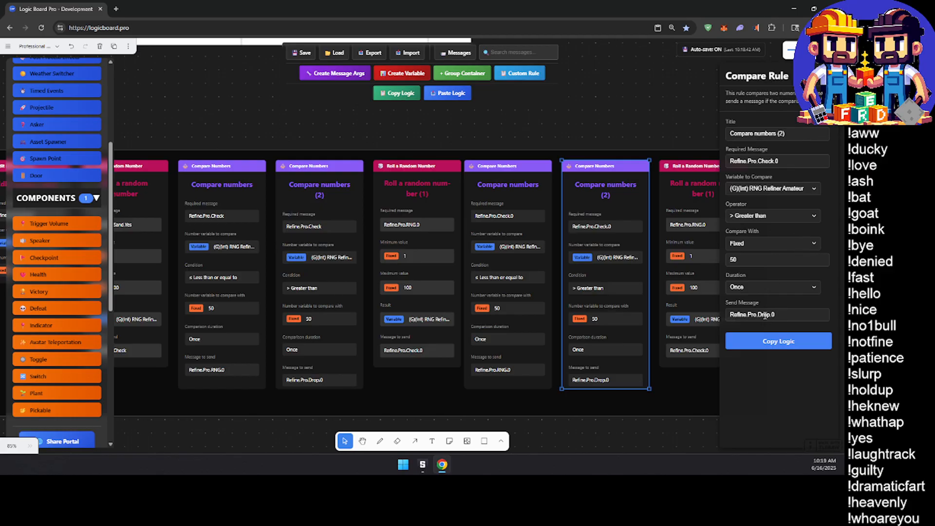
Step: Make the duplicated less-than-or-equal Compare numbers rule send Refine.Pro.RNG.1
click(529, 203)
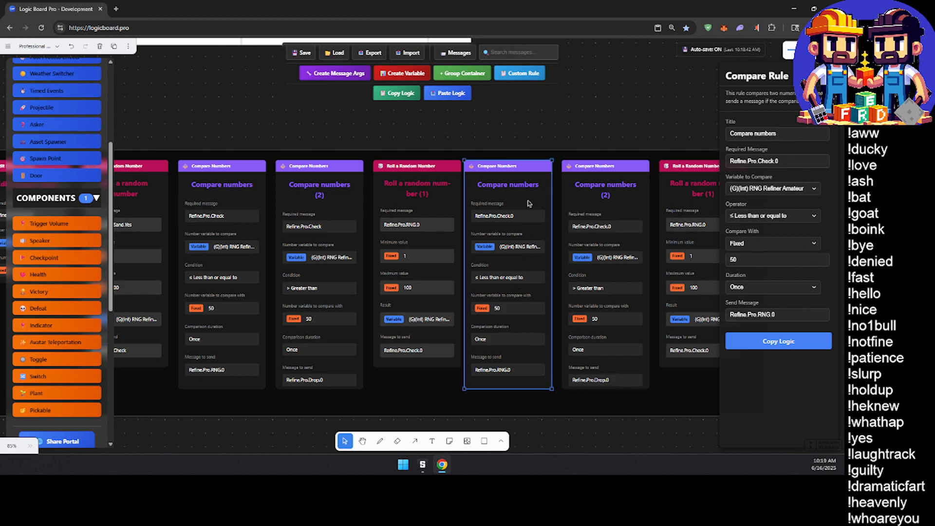
click(780, 314)
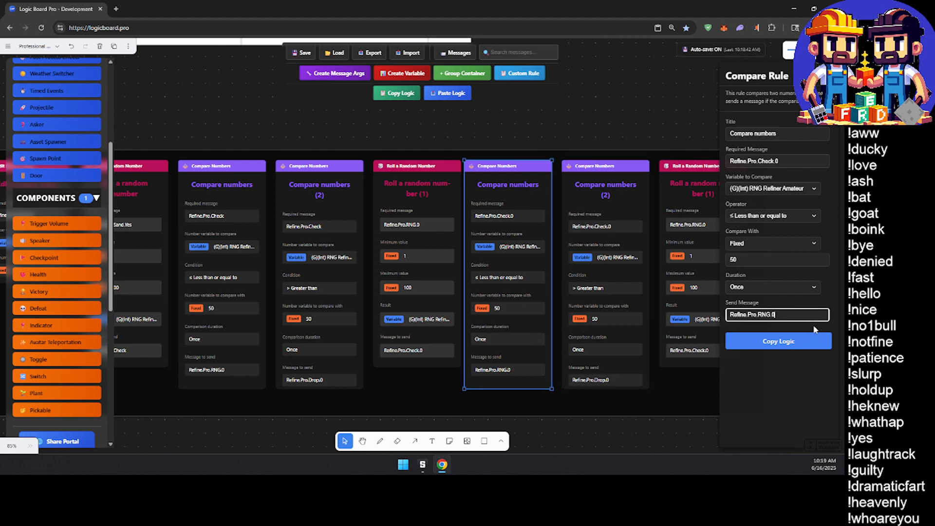
text(1)
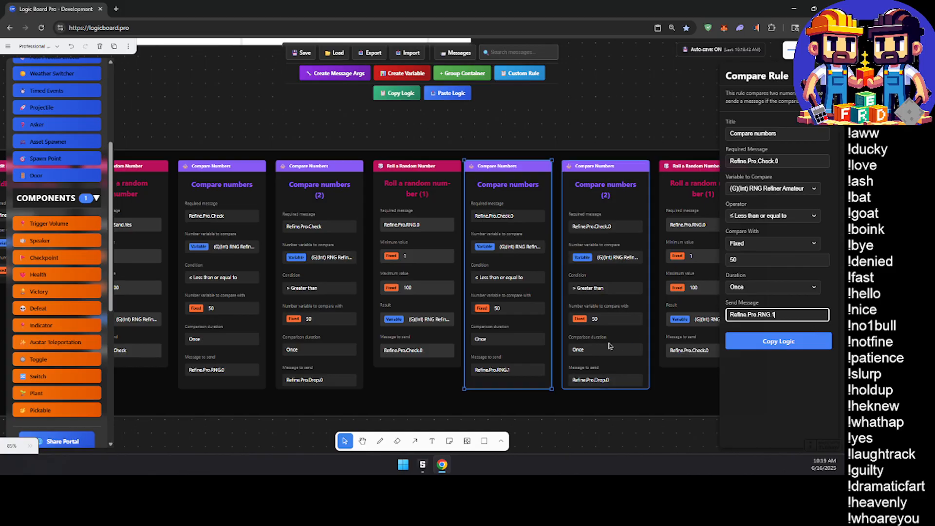
Step: Set the duplicated Roll a random number (1) rule to require Refine.Pro.RNG.1 and send Refine.Pro.Check.1
scroll(611, 346, right, 3)
click(635, 212)
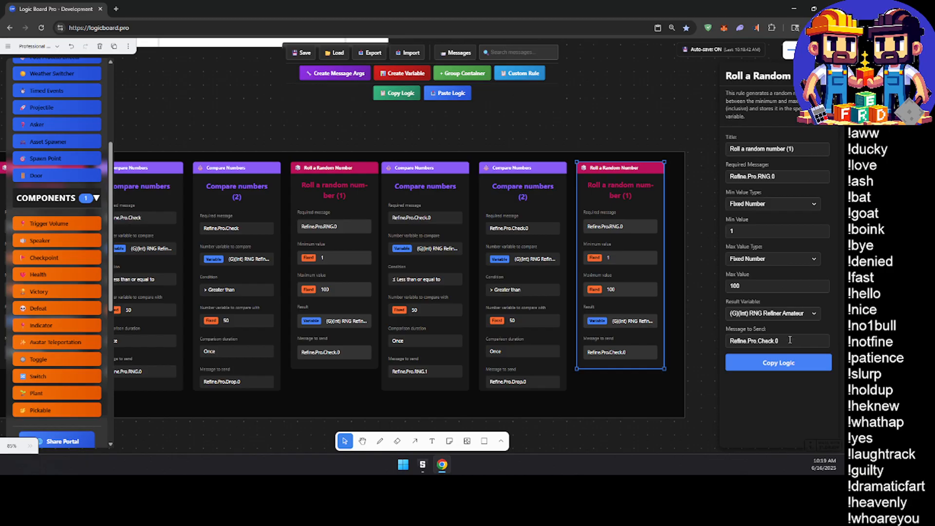
click(780, 177)
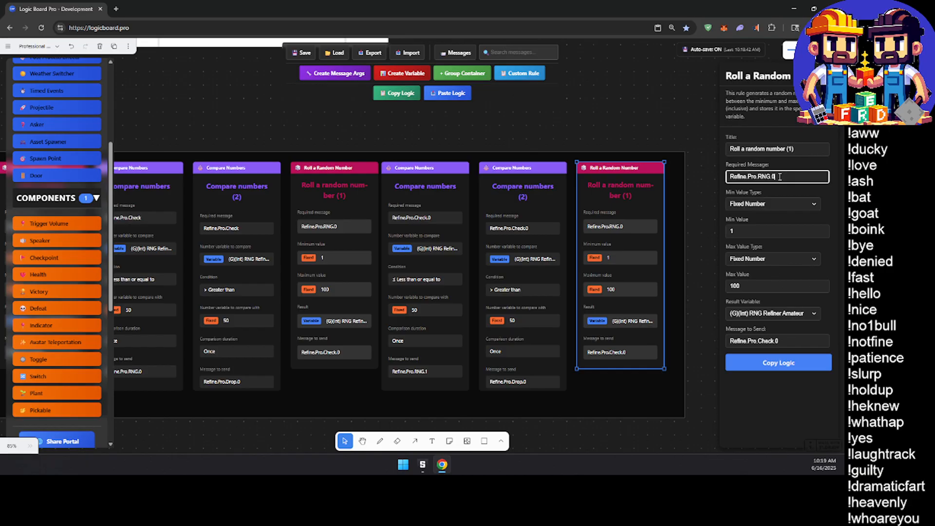
click(785, 342)
key(BackSpace)
click(636, 128)
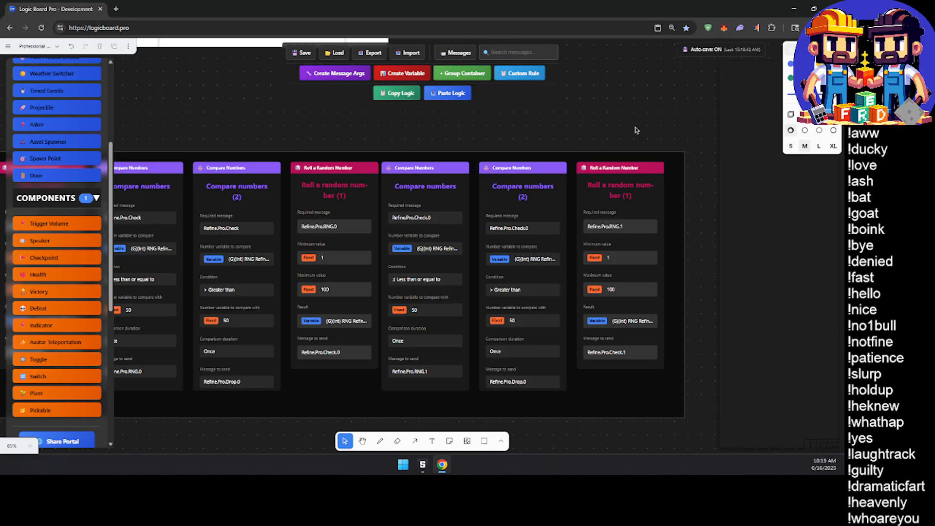
Step: Collapse the expanded Behaviours and Components categories
middle_drag(627, 212, 611, 219)
click(610, 219)
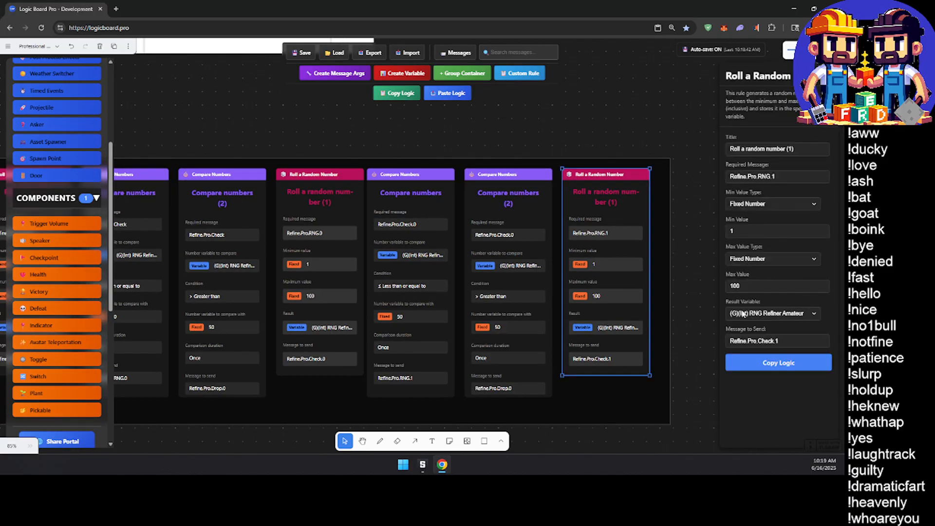
scroll(588, 284, down, 3)
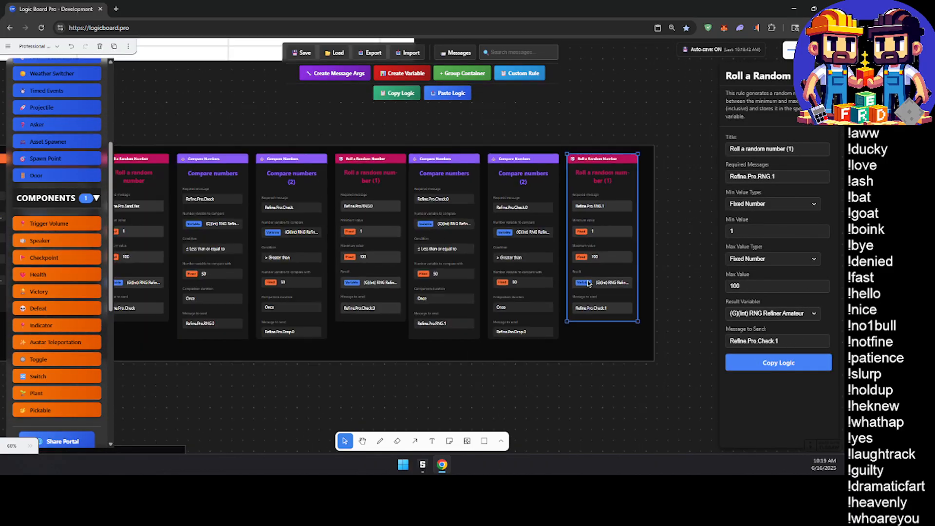
middle_drag(625, 287, 591, 310)
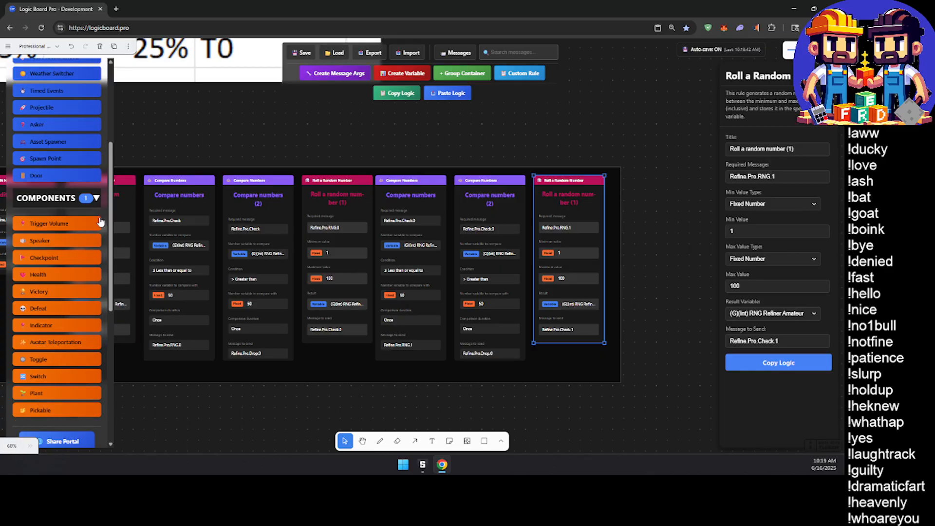
scroll(112, 219, up, 4)
click(93, 174)
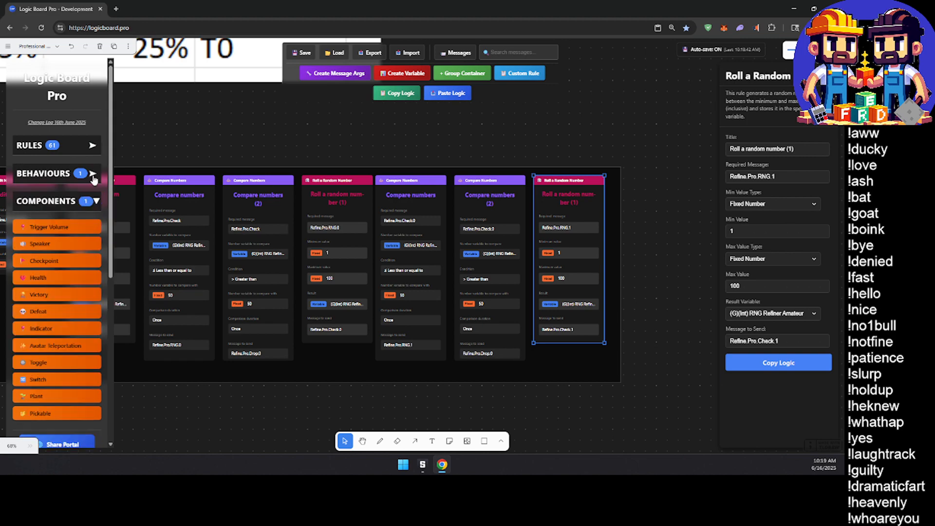
click(96, 201)
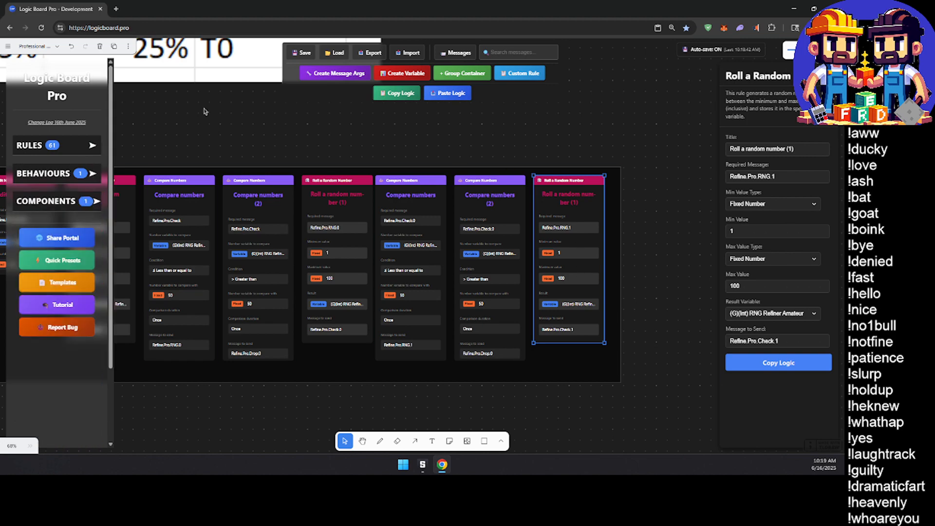
Step: Move the Imported GameMaker Rules group back close beside the extended Sand Cost Check group
mouse_move(585, 434)
middle_down()
mouse_move(599, 427)
mouse_move(601, 436)
middle_up()
scroll(551, 406, down, 1)
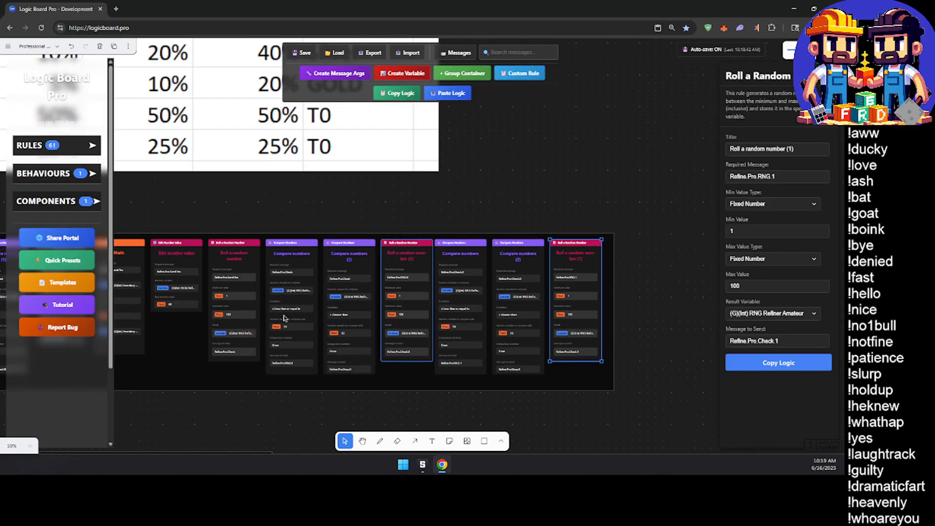
middle_drag(476, 384, 288, 368)
mouse_move(595, 329)
middle_down()
mouse_move(448, 338)
mouse_move(322, 328)
middle_up()
middle_drag(570, 222, 535, 219)
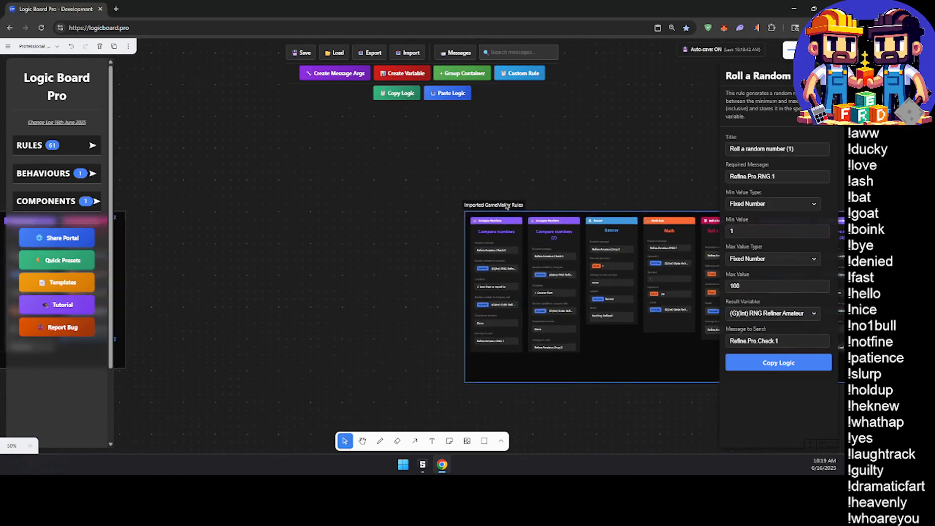
drag(506, 205, 441, 187)
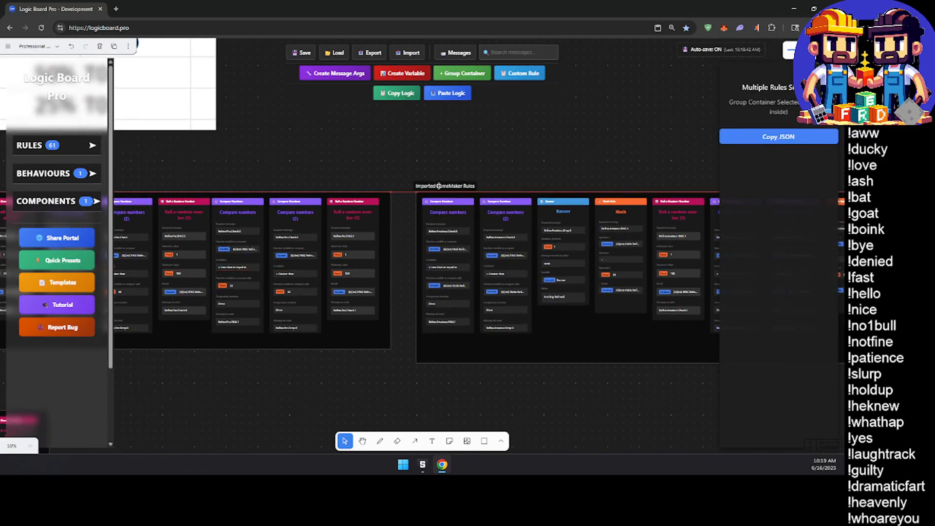
Step: Set the imported group's less-than-or-equal Compare numbers rule to require Refine.Amateur.Check.1 and send Refine.Amateur.RNG.2
scroll(460, 219, up, 2)
click(461, 231)
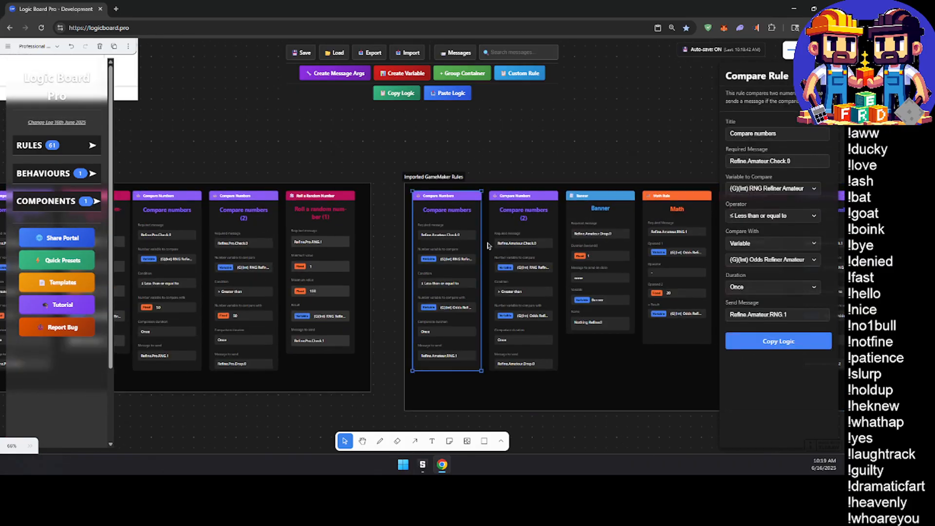
click(800, 162)
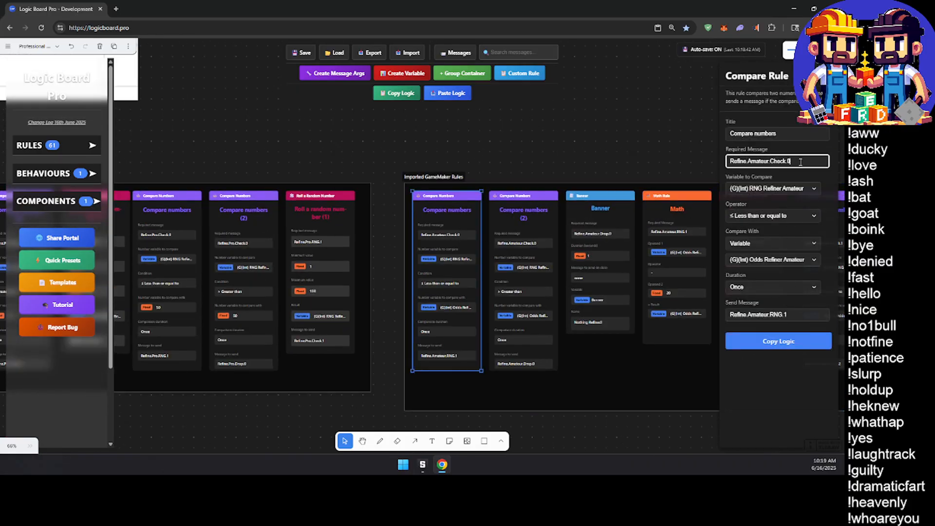
text(1)
click(798, 314)
text(2)
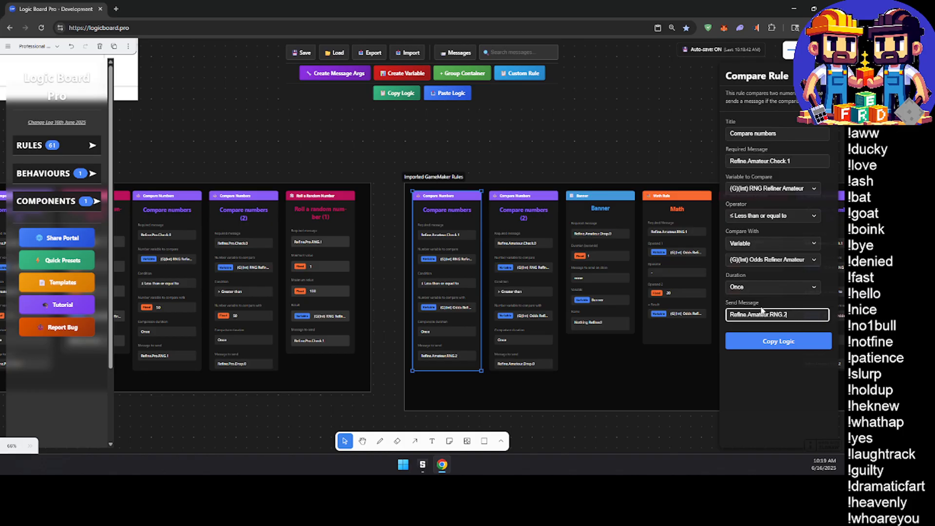
Step: Set the imported group's less-than-or-equal Compare numbers rule to send Refine.Amateur.RNG.1
click(559, 155)
middle_drag(554, 282, 295, 278)
middle_drag(521, 306, 213, 291)
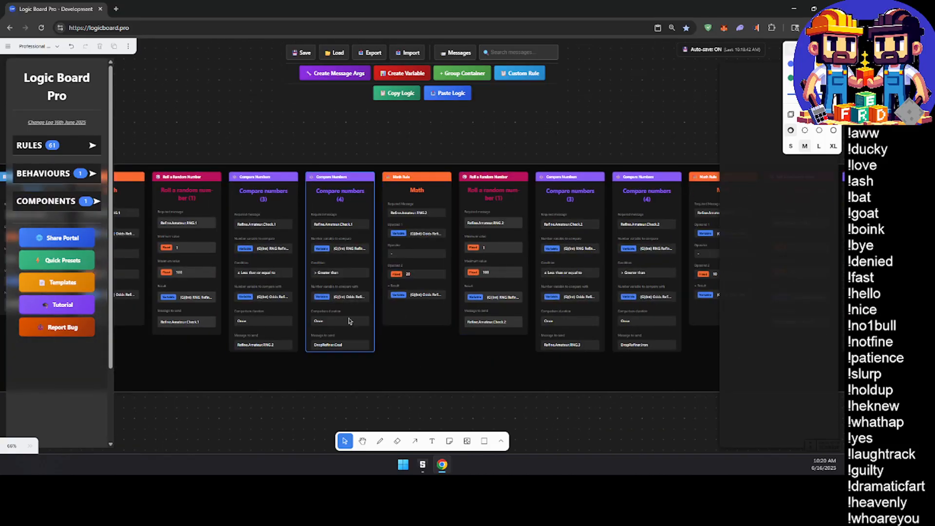
middle_drag(371, 310, 626, 296)
middle_drag(180, 343, 490, 338)
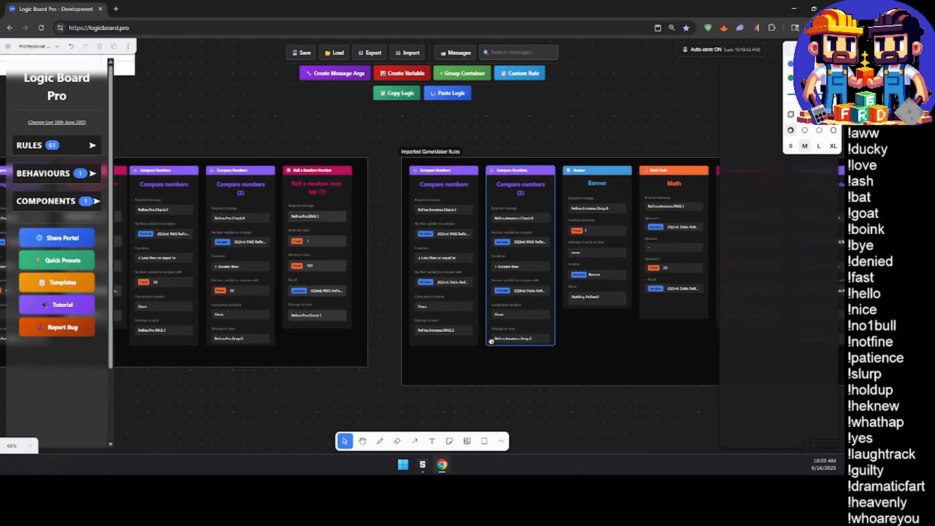
click(472, 334)
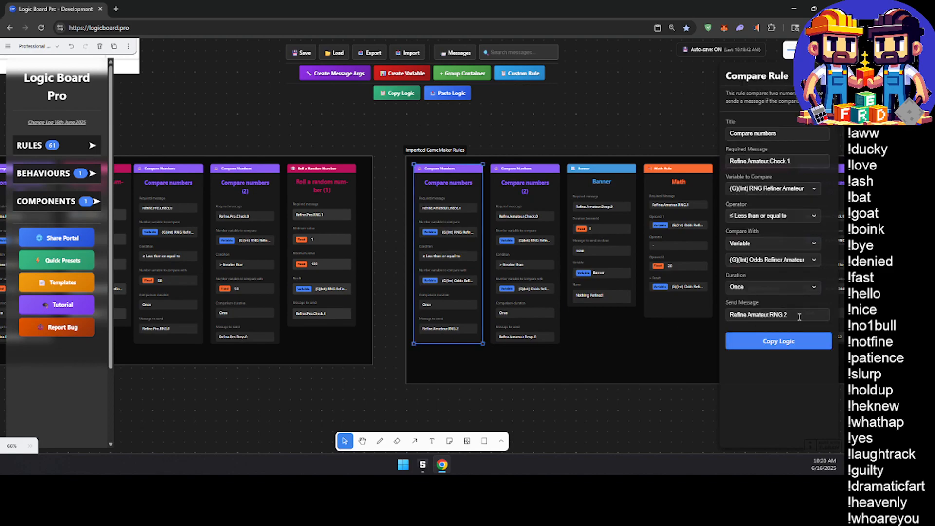
click(799, 317)
text(1)
Step: Set the Sand Cost Check group's less-than-or-equal Compare numbers rule that requires Refine.Pro.Check.0 to send Refine.Pro.RNG.-1
middle_drag(453, 341, 681, 340)
middle_drag(401, 369, 489, 367)
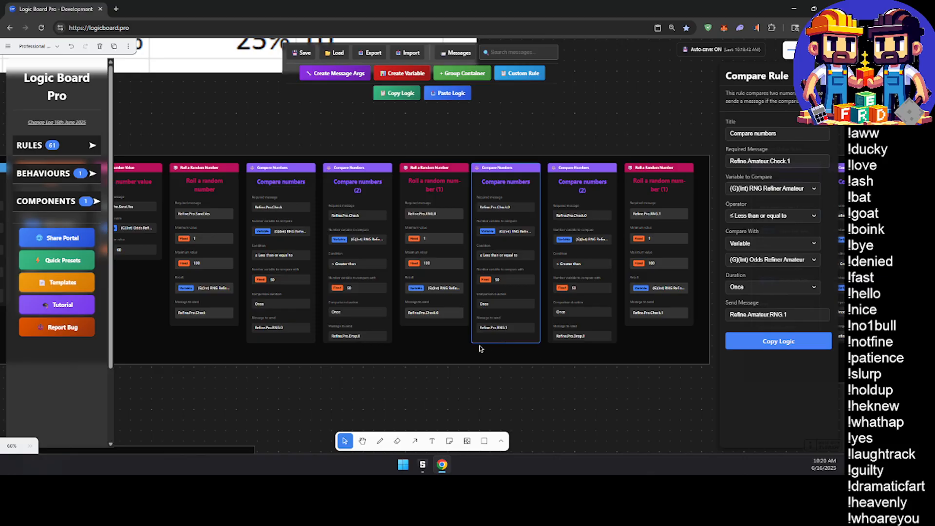
click(501, 344)
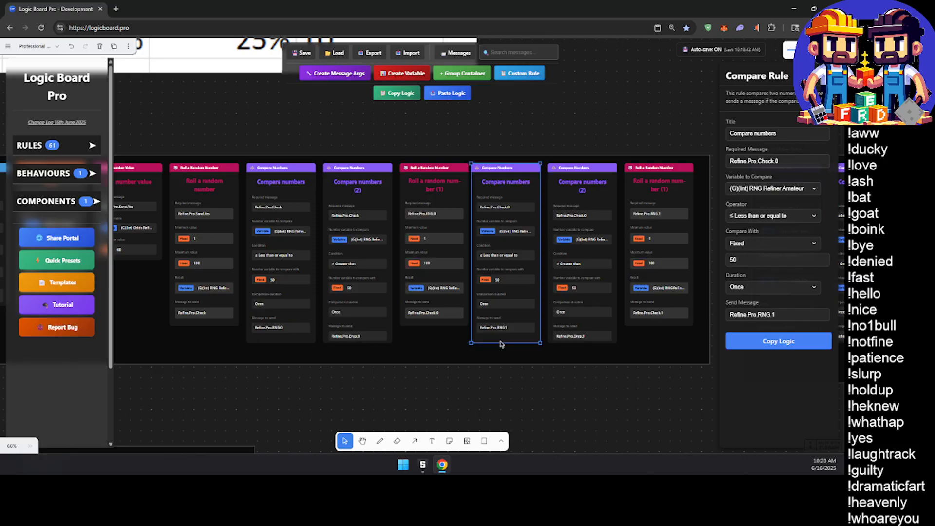
click(772, 316)
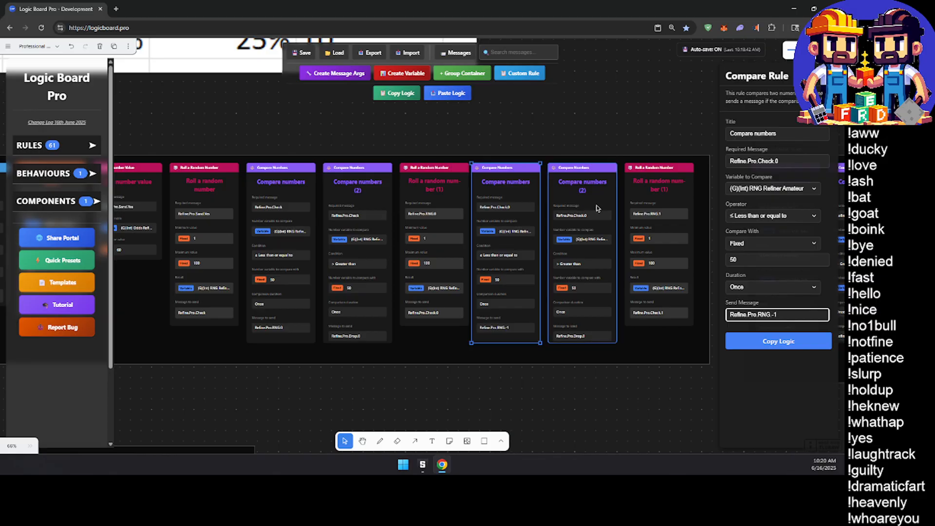
Step: Set the required message of the last Roll a random number (1) rule in the Sand Cost Check group to Refine.Pro.RNG.-1
click(646, 201)
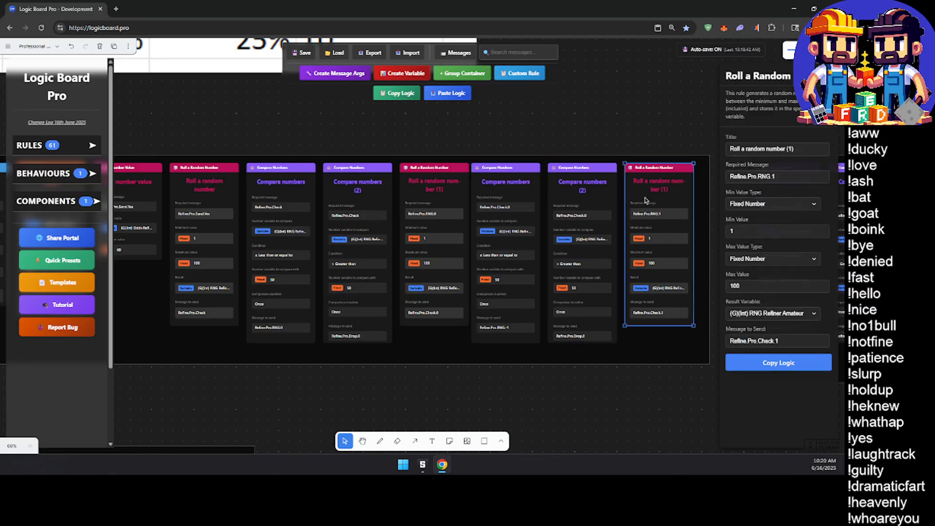
click(773, 177)
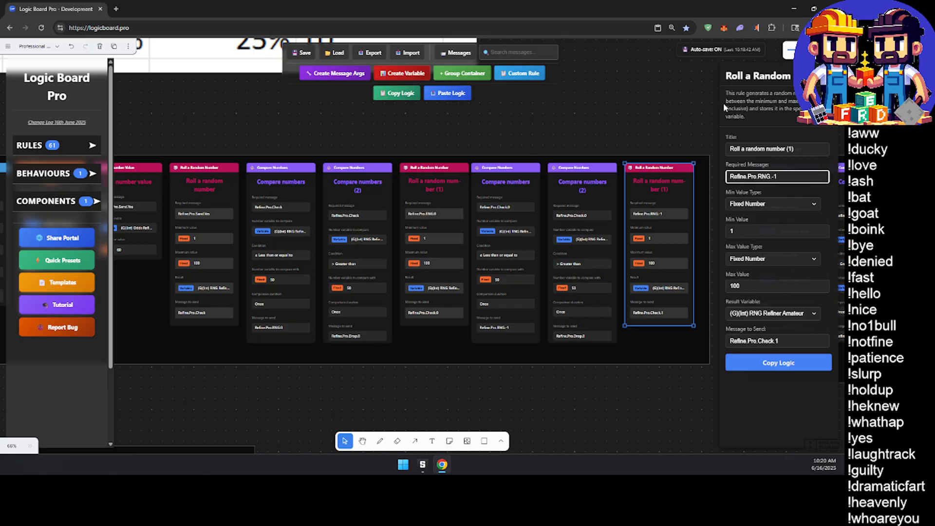
click(653, 117)
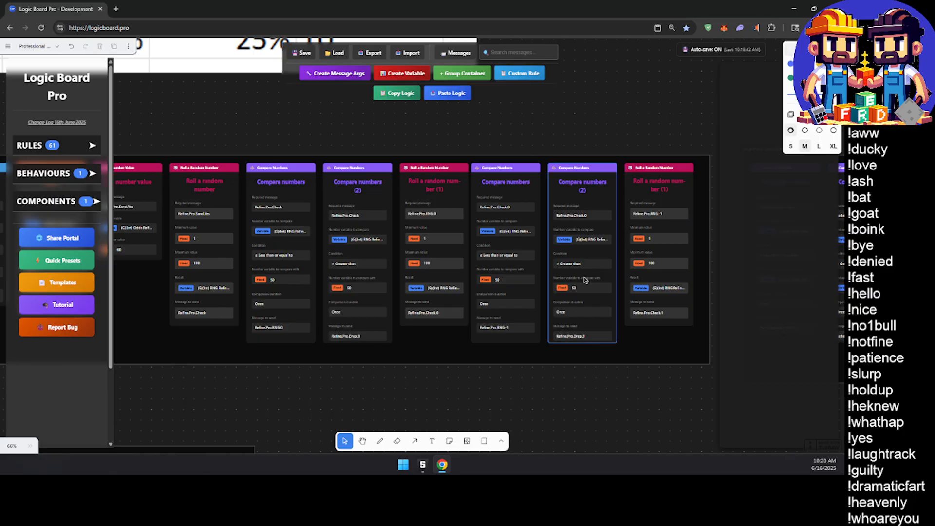
Step: Set the imported group's less-than-or-equal Compare numbers rule to require Refine.Pro.Check.1 and send Refine.Pro.RNG.1
scroll(584, 276, right, 10)
middle_drag(540, 286, 525, 285)
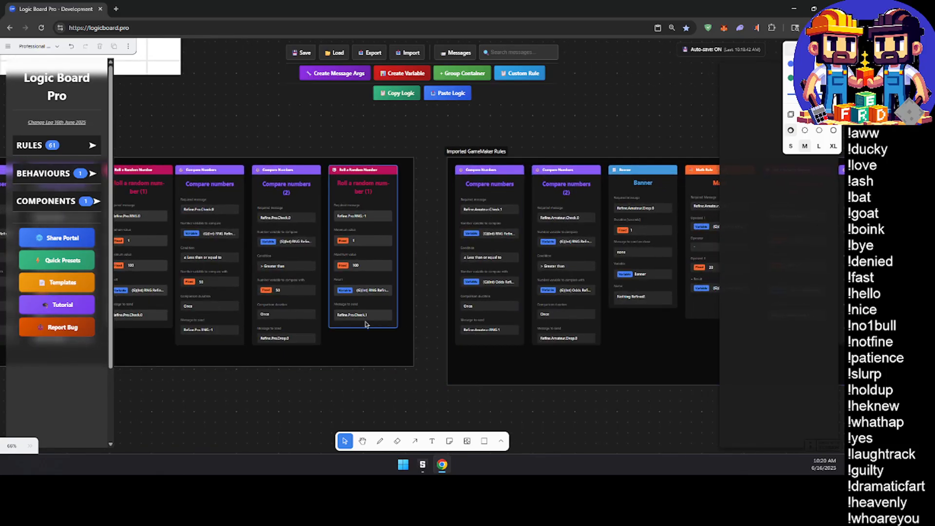
click(501, 194)
click(781, 162)
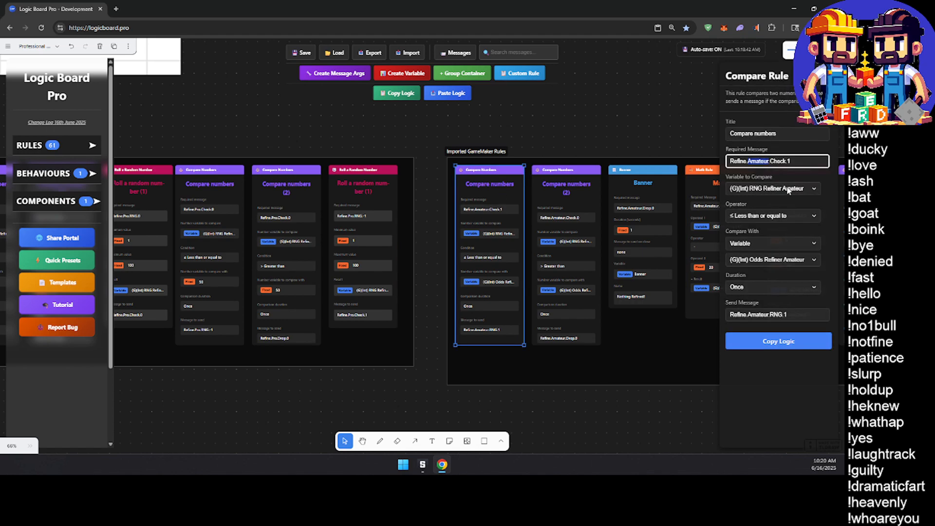
text(Pro)
click(756, 314)
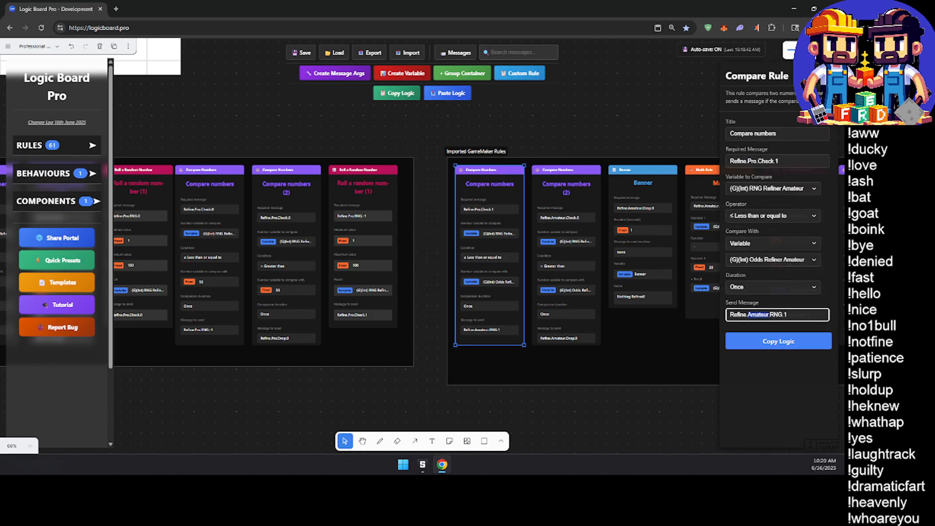
key(BackSpace)
text(Pro)
Step: Set the imported group's Compare numbers (2) rule to require Refine.Pro.Check.0 and send Refine.Pro.Drop.0
click(571, 205)
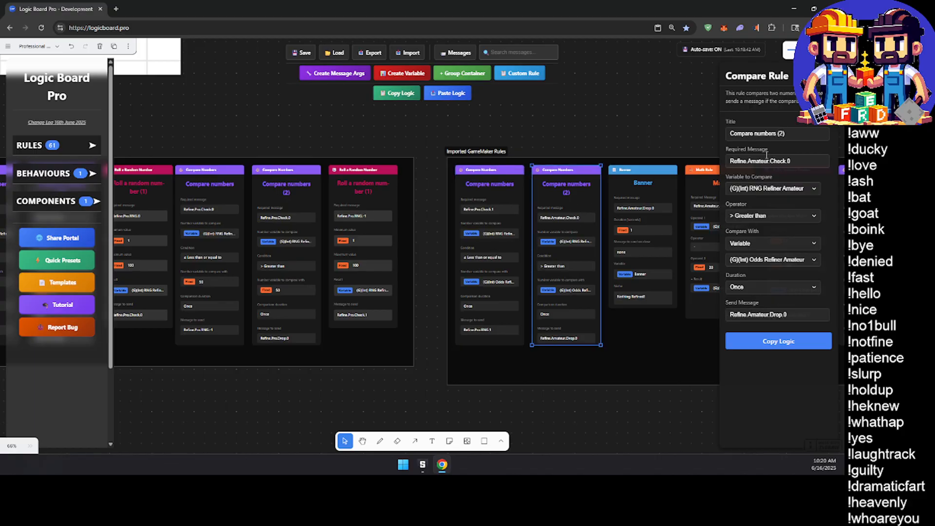
click(762, 161)
text(Pro)
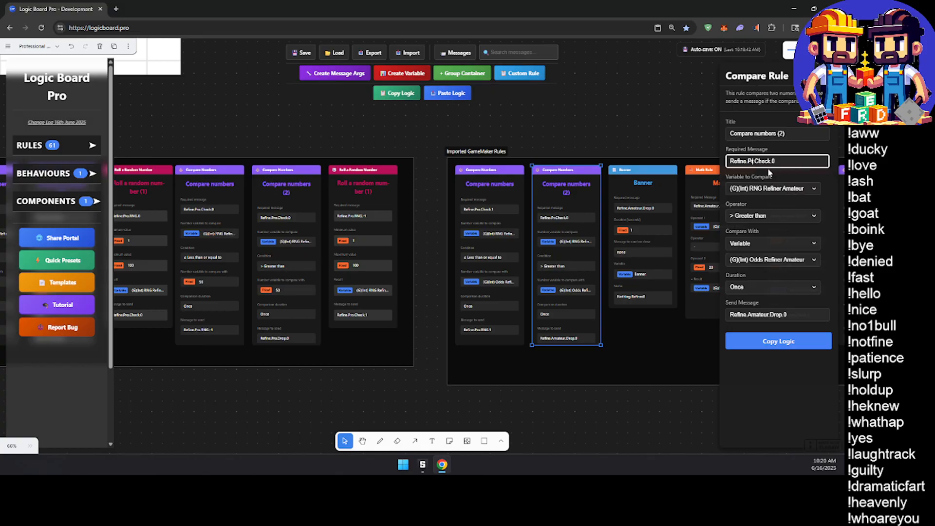
double_click(759, 314)
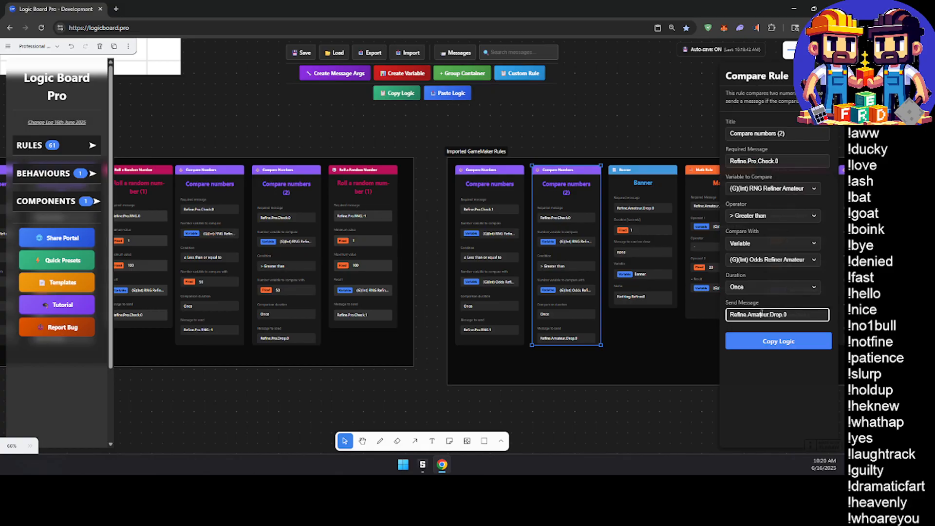
text(Pro)
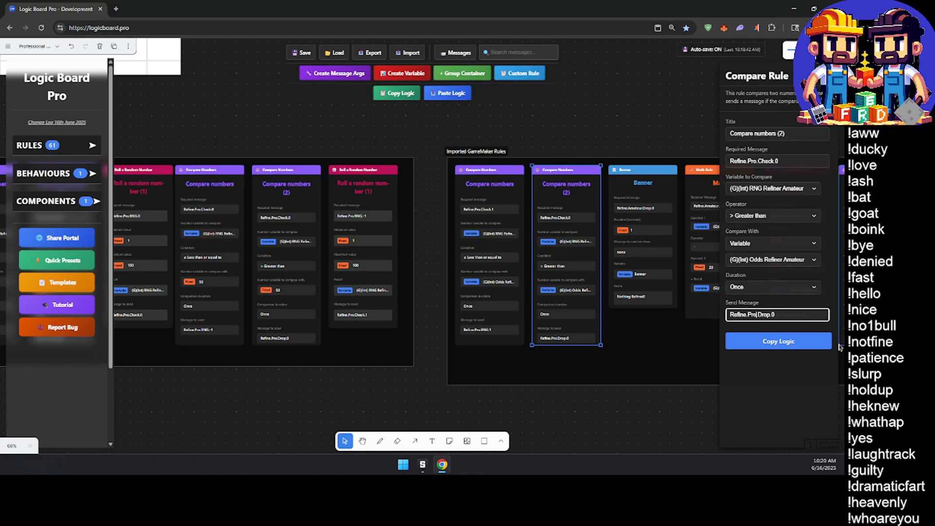
Step: Set the required message of the imported group's Nothing Refined! Banner rule to Refine.Pro.Drop.0
click(658, 196)
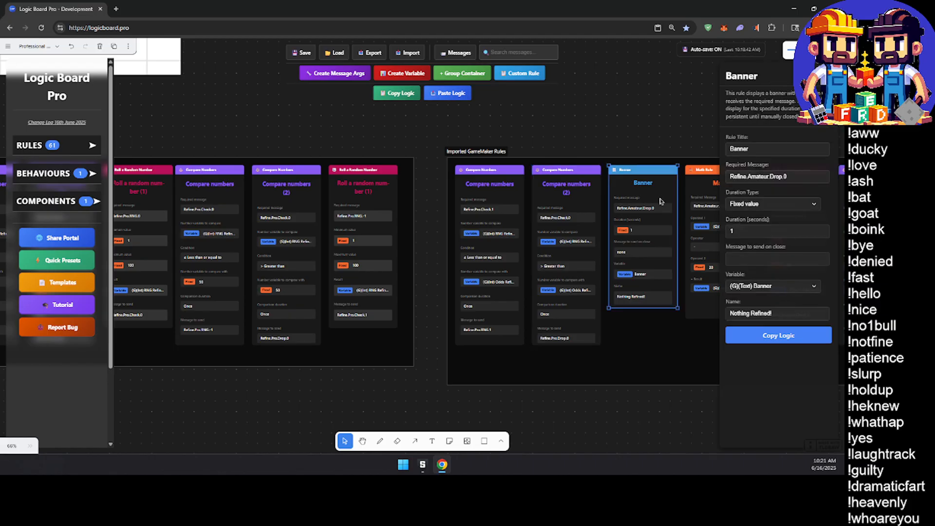
double_click(761, 178)
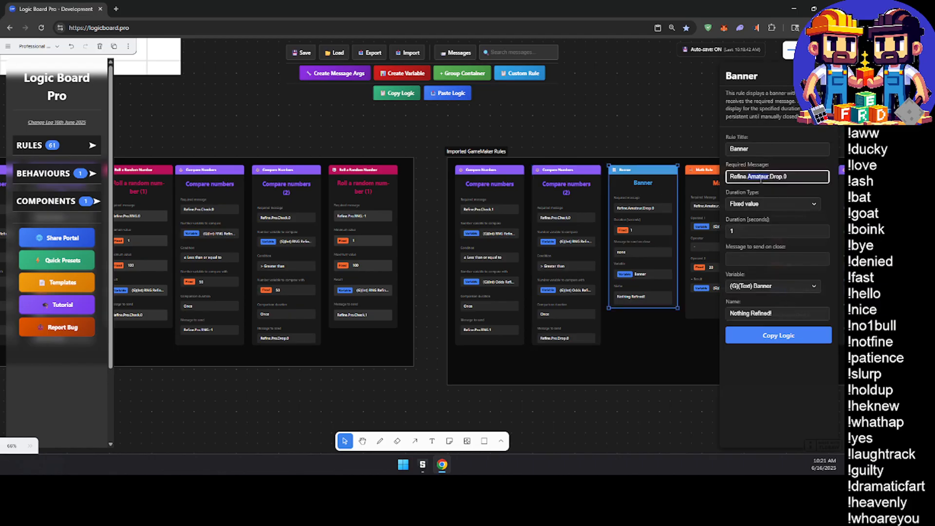
text(Pro)
Step: Open the settings of the Math rule beside the Banner in the imported group
drag(401, 275, 719, 281)
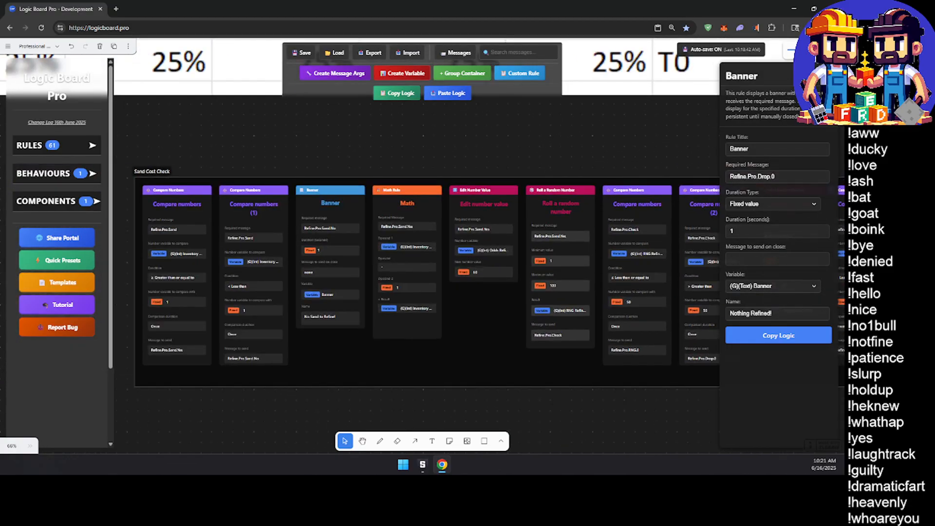
middle_drag(697, 287, 251, 267)
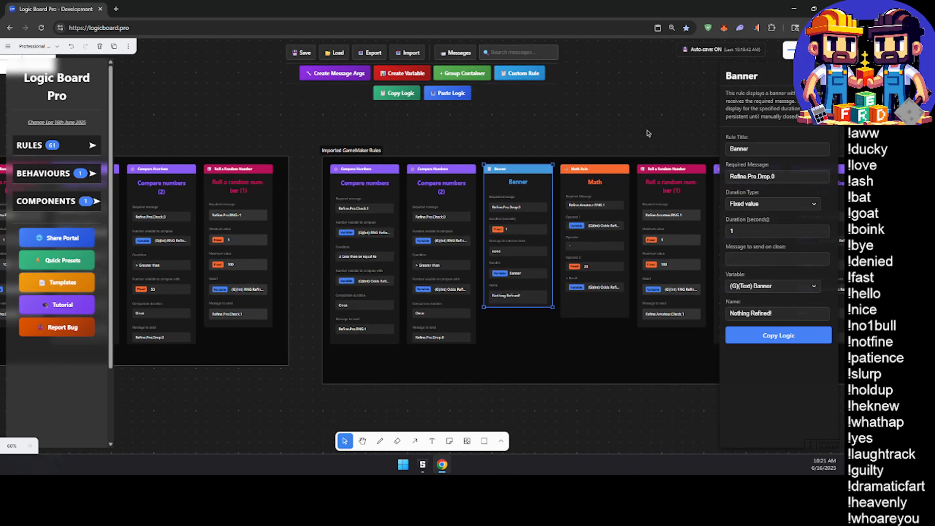
click(610, 119)
click(614, 193)
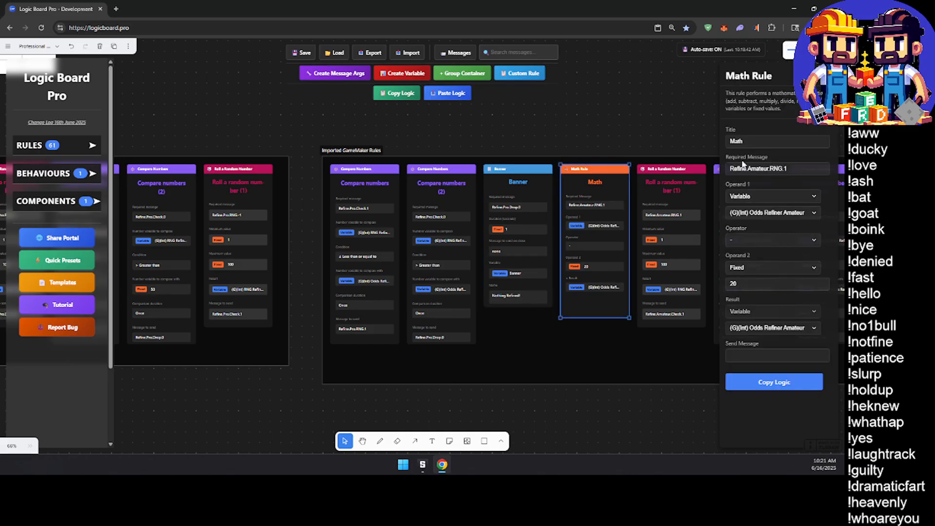
Step: Change the required message of the Math rule beside the Banner rule to Refine.Pro.RNG.1
double_click(762, 169)
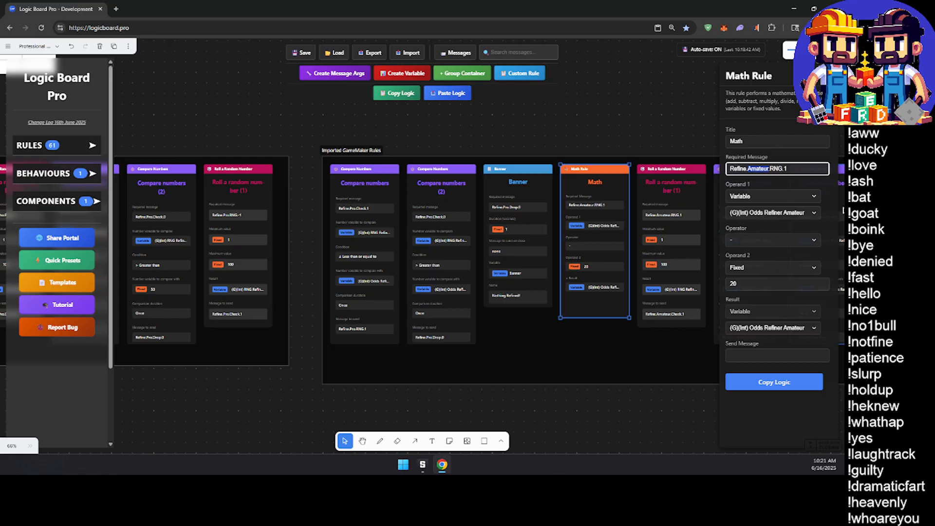
text(Pro)
middle_drag(637, 317, 496, 311)
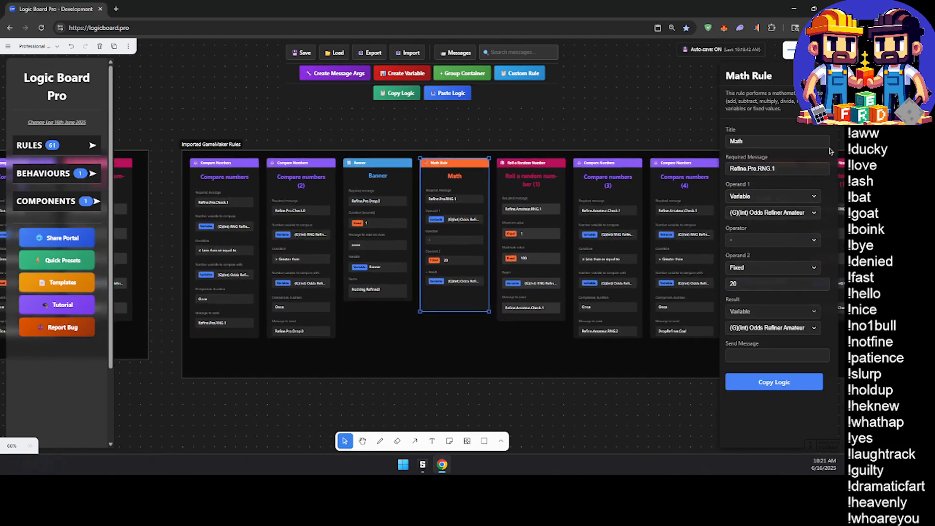
click(538, 188)
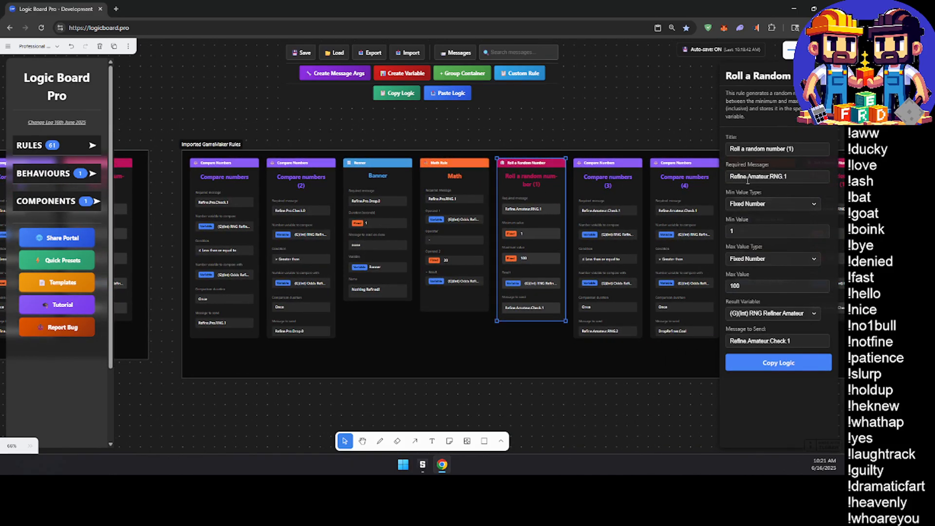
click(466, 191)
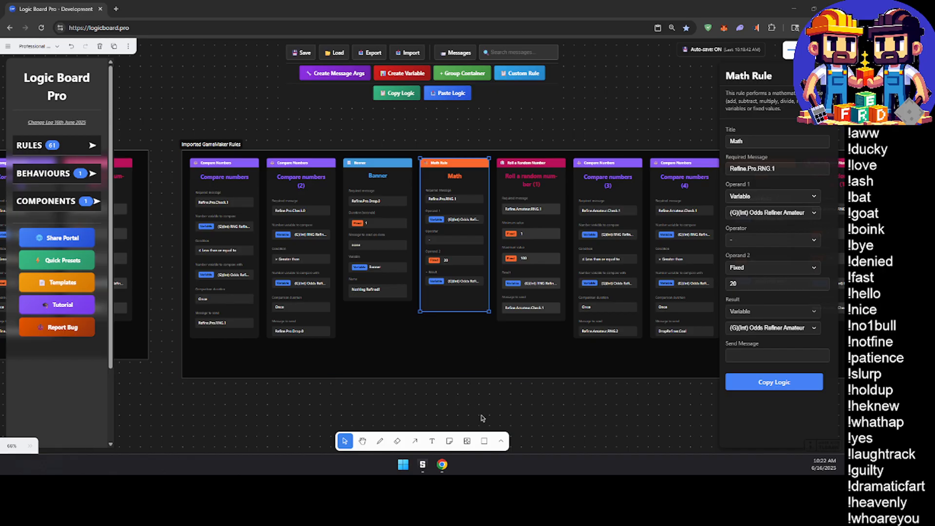
Step: Set the neighbouring Roll a random number (1) rule's required message to Refine.Pro.RNG.1 and its message to send to Refine.Pro.Check.1
middle_drag(451, 365, 601, 398)
scroll(337, 321, up, 2)
scroll(337, 321, up, 2)
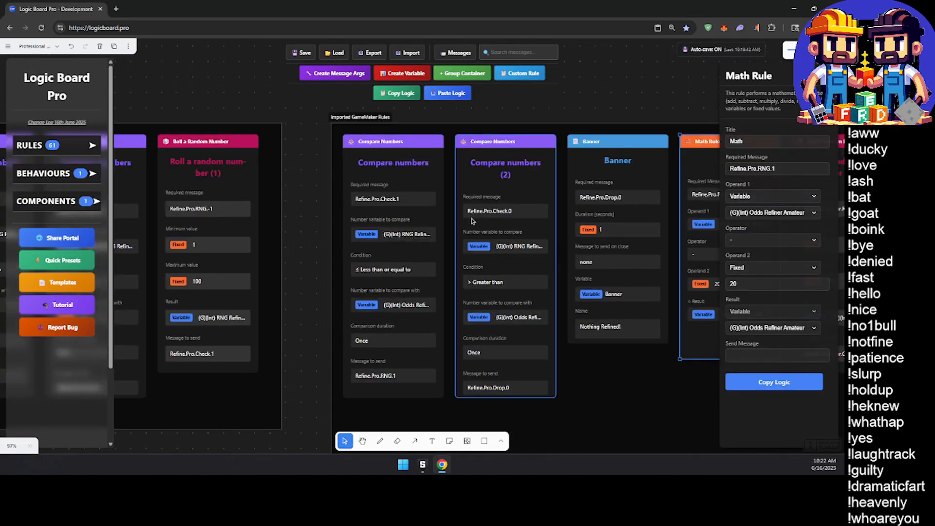
middle_drag(618, 396, 366, 380)
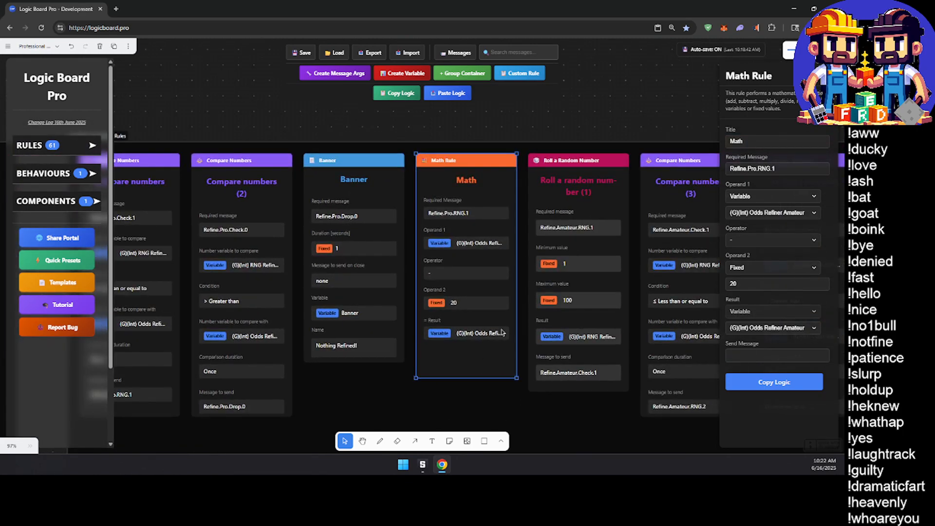
middle_drag(500, 330, 409, 345)
click(500, 216)
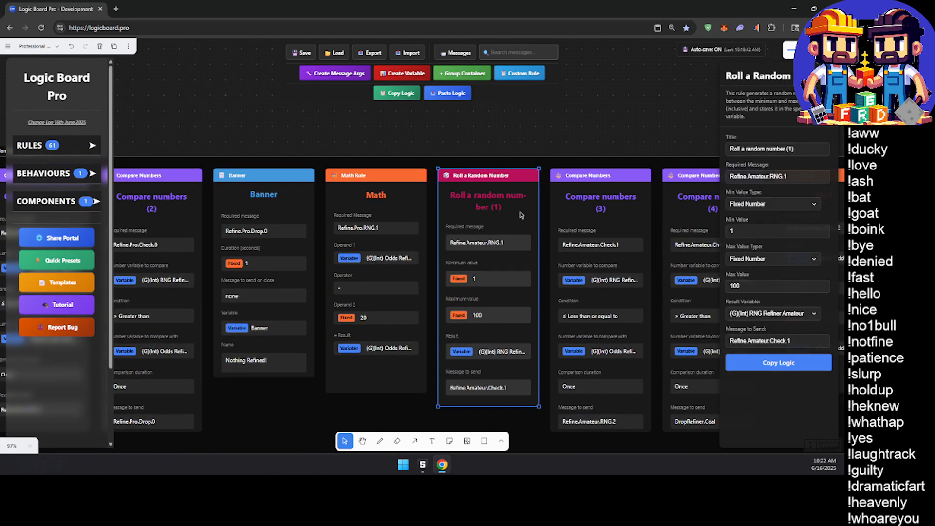
double_click(760, 176)
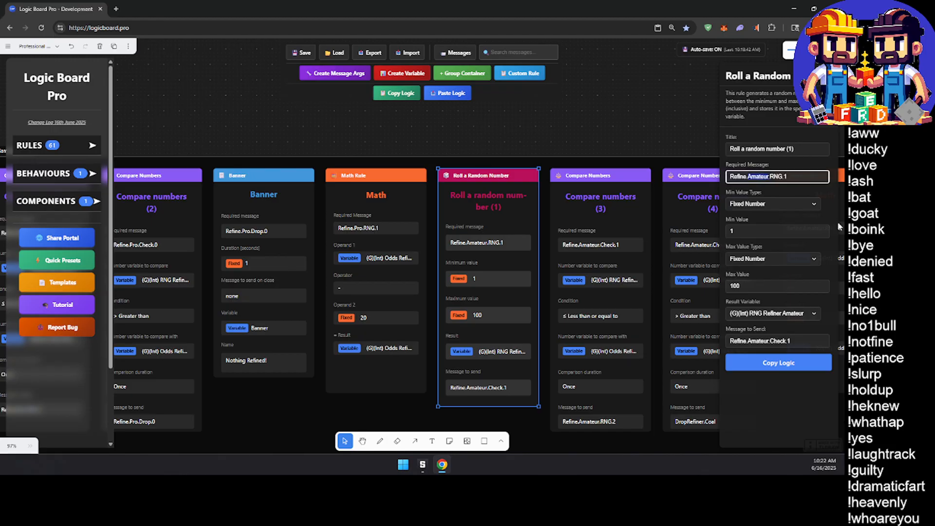
text(Pro)
double_click(762, 341)
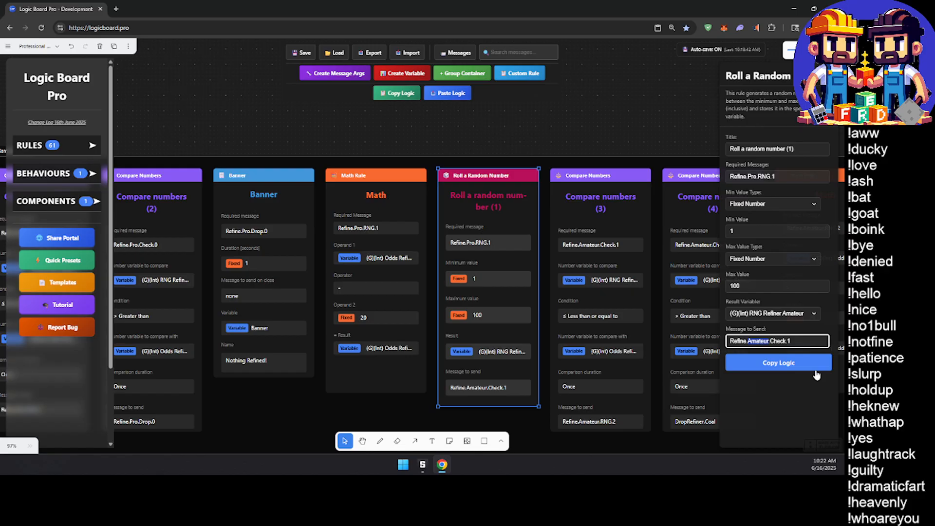
text(Pro)
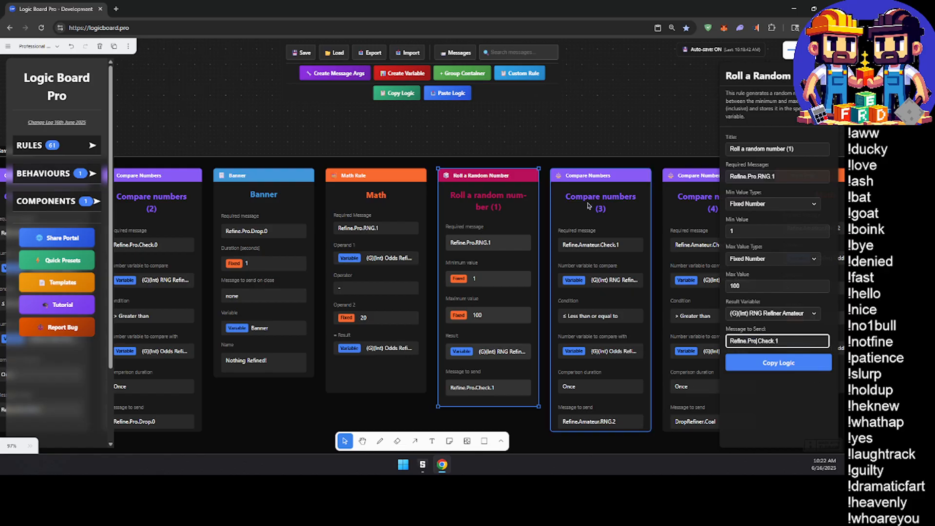
Step: Set the adjacent Compare numbers (3) rule's required message to Refine.Pro.Check.1 and its send message to Refine.Pro.RNG.2
click(588, 206)
double_click(759, 162)
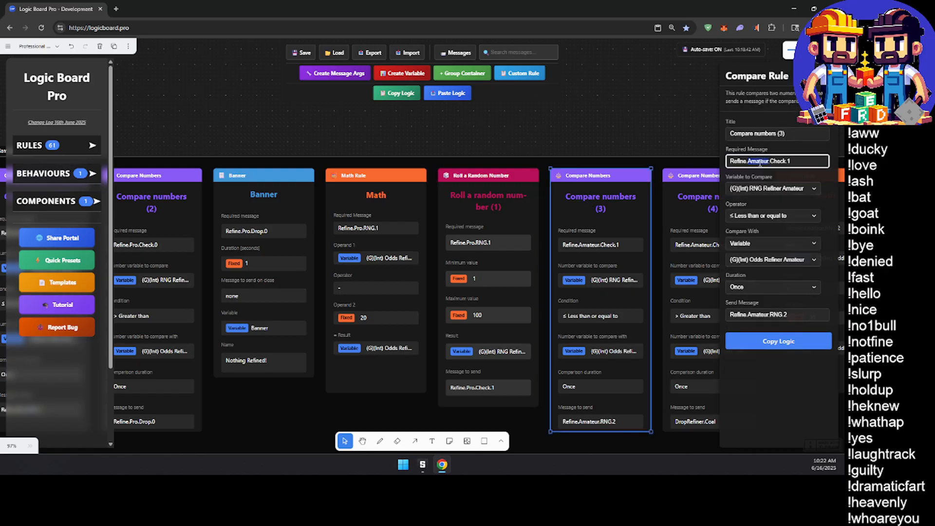
text(Pro)
double_click(758, 315)
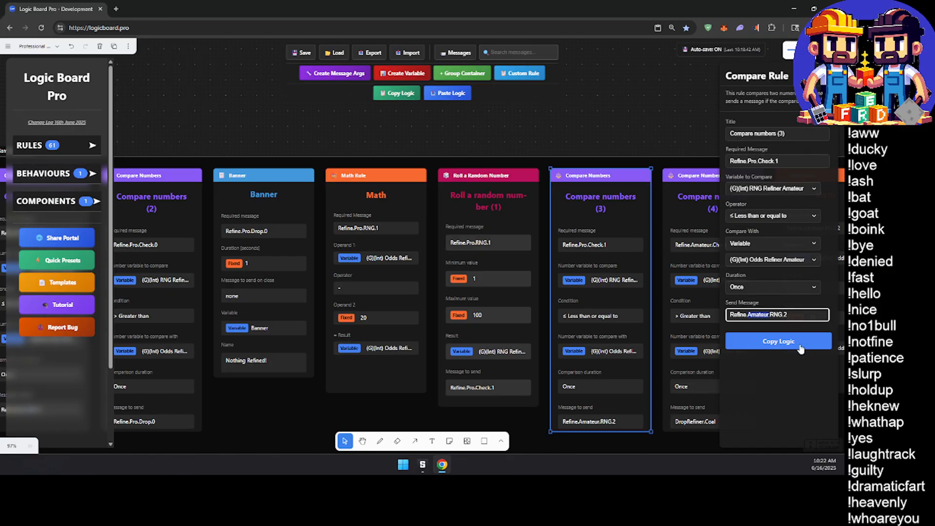
text(Pro)
Step: Set the following Compare numbers (4) rule's required message to Refine.Pro.Check.1 and its send message to DropRefiner.Copper
middle_drag(603, 287, 231, 275)
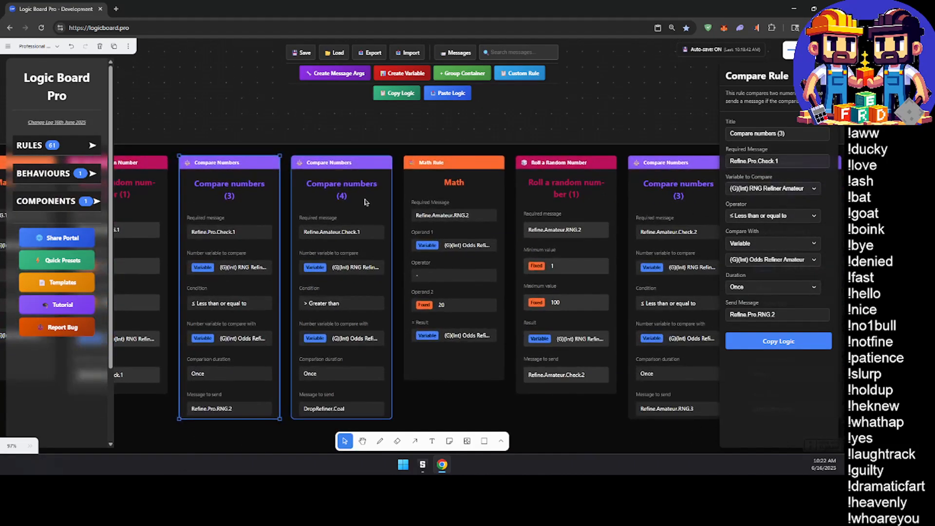
click(367, 203)
double_click(757, 161)
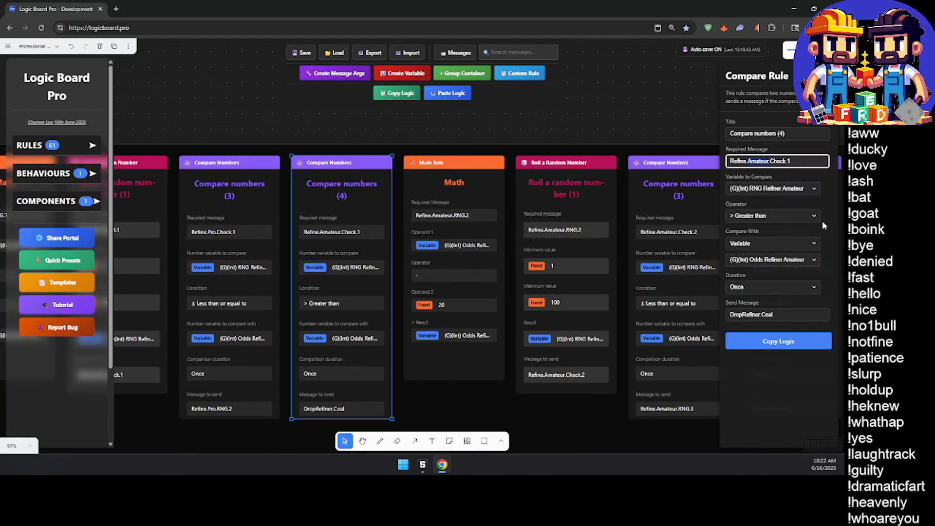
text(Pro)
click(774, 316)
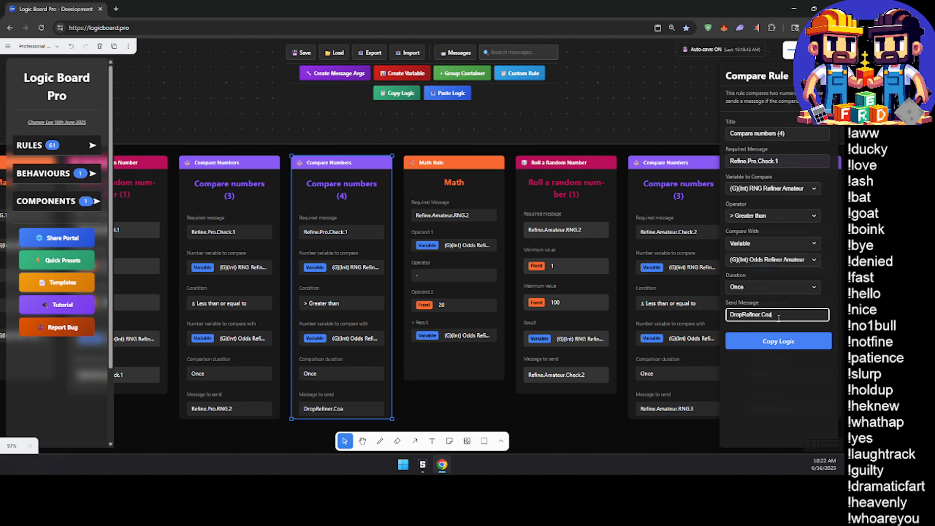
text(pper)
Step: Change the required message of the second Math rule, after the copper comparison, to Refine.Pro.RNG.2
click(453, 192)
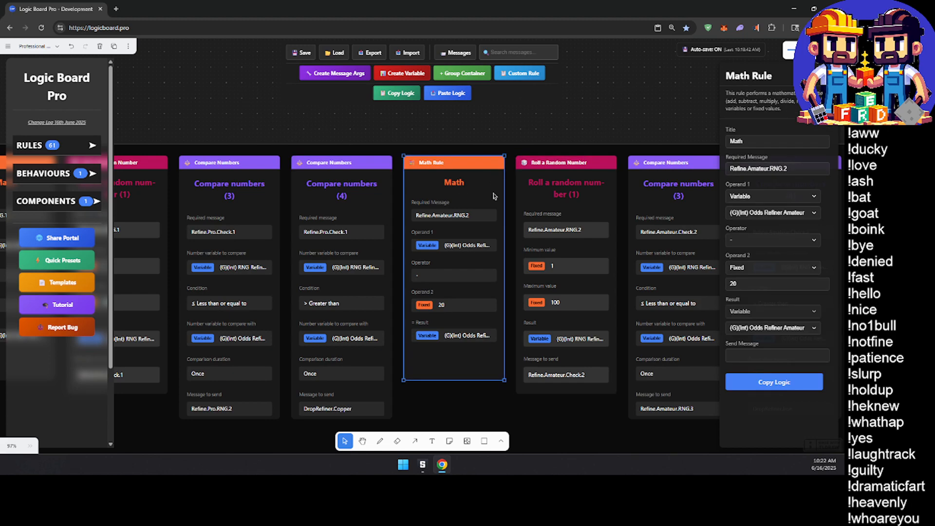
click(757, 169)
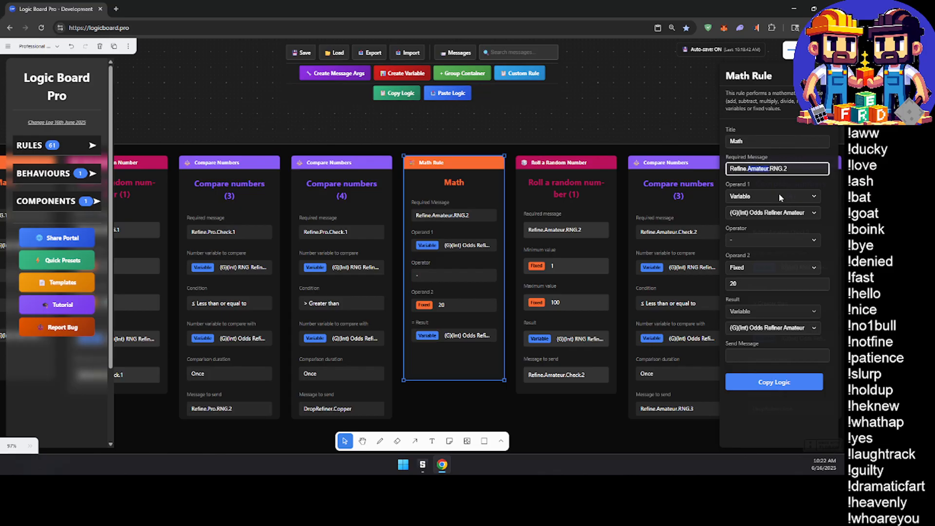
text(Pro)
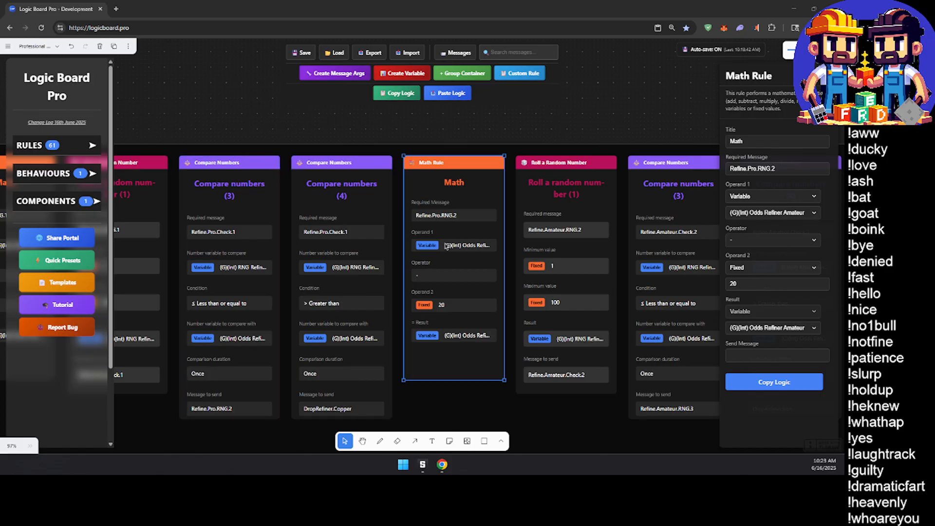
Step: Set the second Roll a random number (1) rule's required message to Refine.Pro.RNG.2 and its message to send to Refine.Pro.Check.2
click(579, 213)
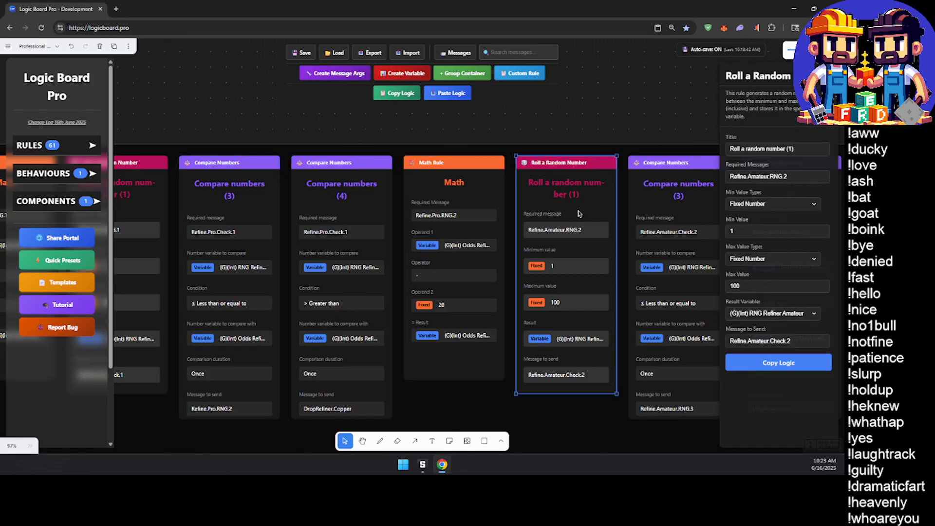
drag(769, 176, 749, 176)
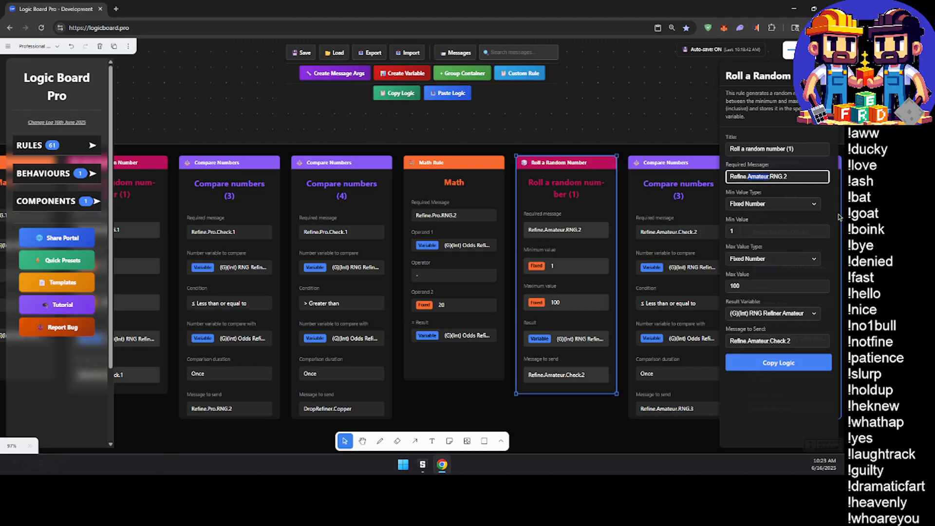
text(Pro)
drag(748, 341, 769, 342)
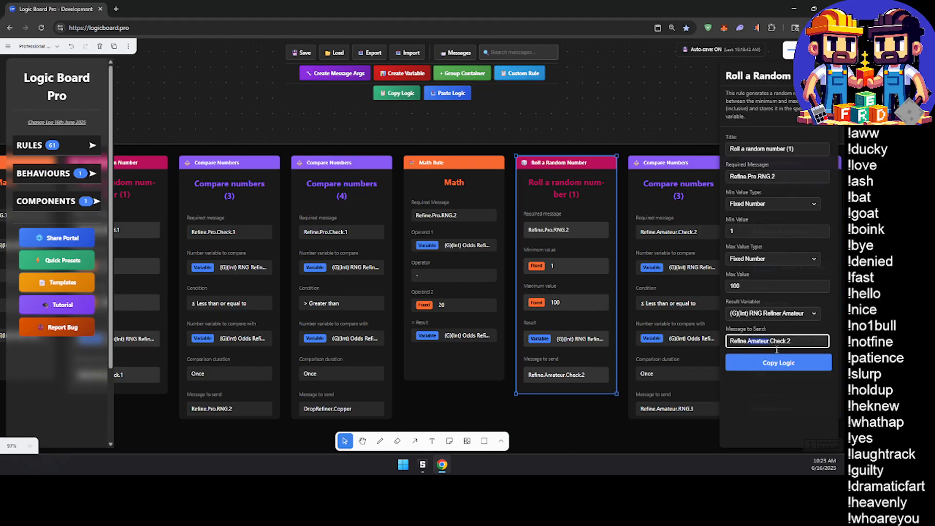
text(Pro)
click(568, 412)
Step: Set the second Compare numbers (3) rule's required message to Refine.Pro.Check.2 and its send message to Refine.Pro.RNG.3
middle_drag(577, 410, 448, 393)
middle_drag(547, 398, 526, 382)
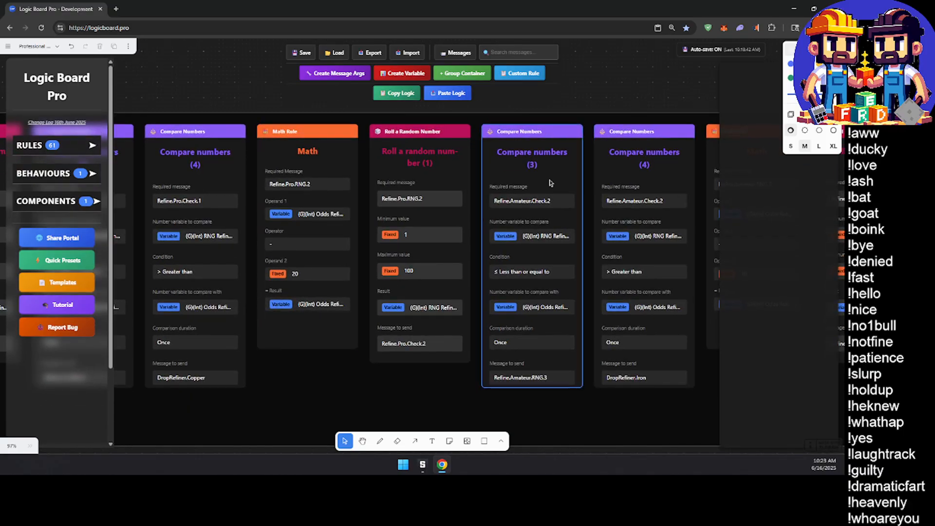
click(550, 183)
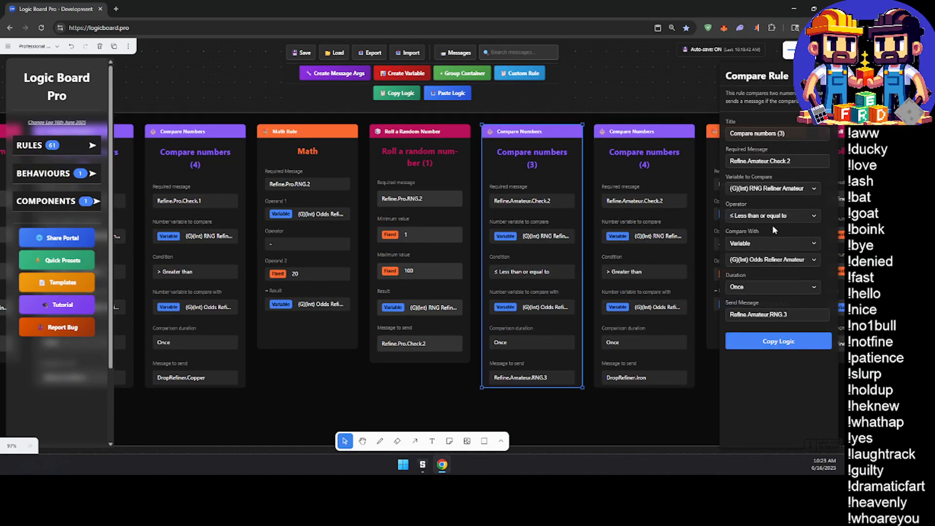
double_click(761, 160)
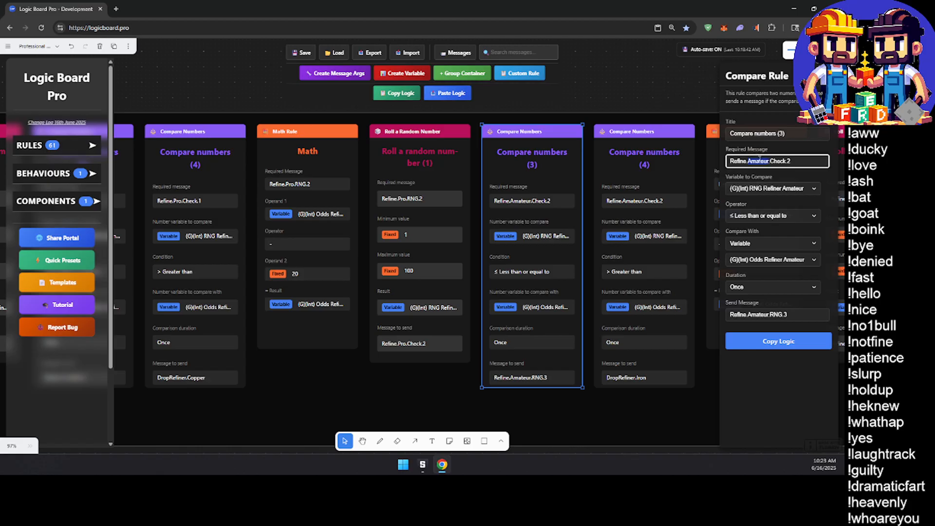
text(Pro)
double_click(758, 313)
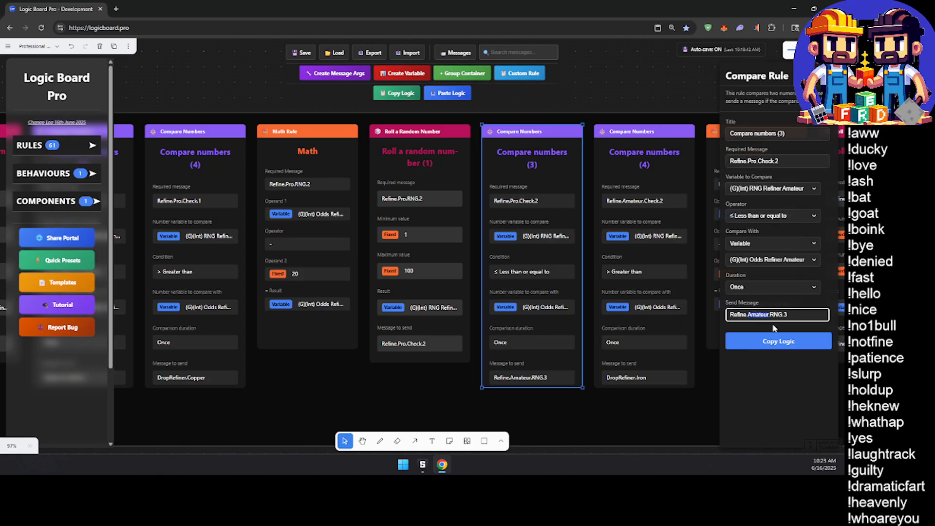
text(Pro)
Step: Change the required message of the second Compare numbers (4) rule to Refine.Pro.Check.2
click(683, 189)
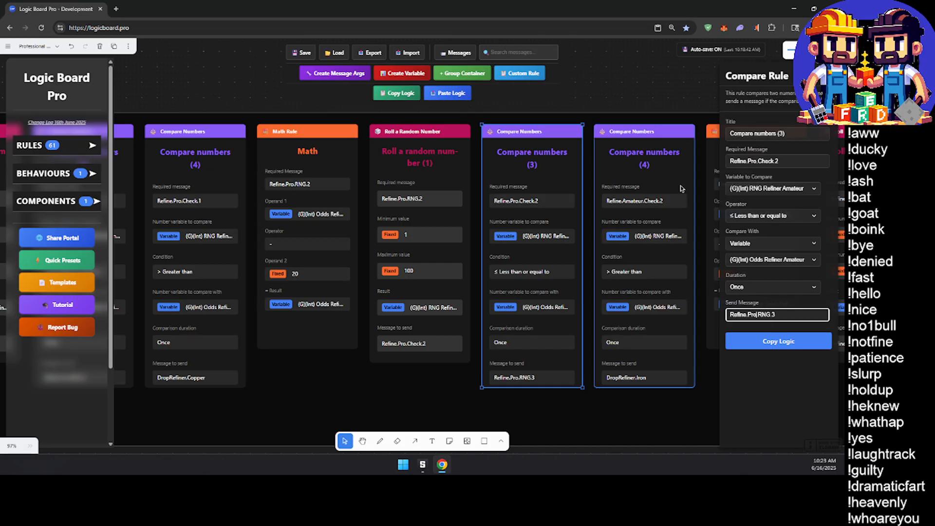
double_click(762, 161)
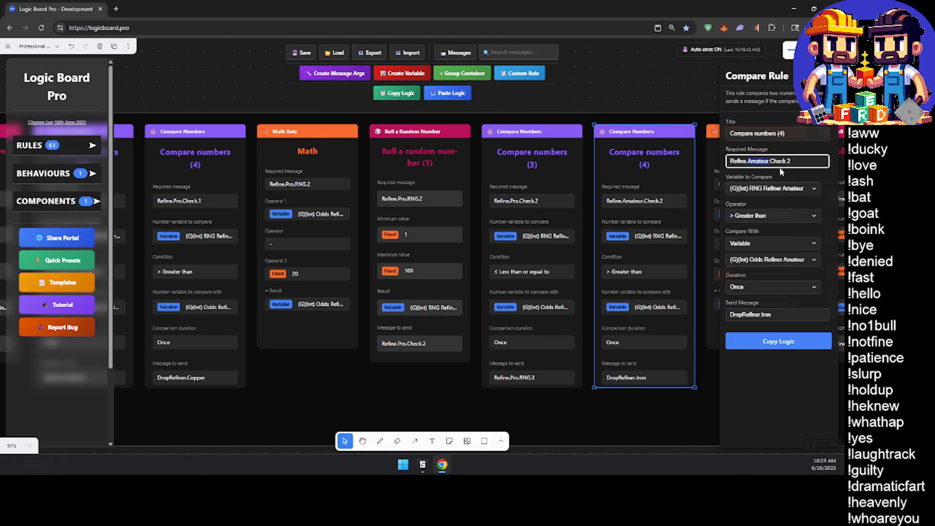
text(Pro)
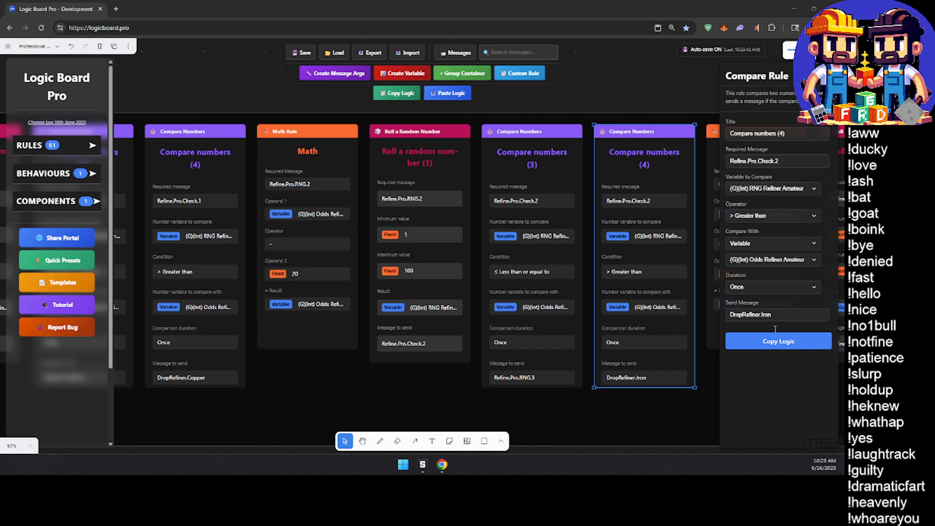
Step: Switch to the Misty Mountain Classic project in Game Maker, close its game rules, examine the Professional Refinery scene, and return to Logic Board Pro
click(421, 465)
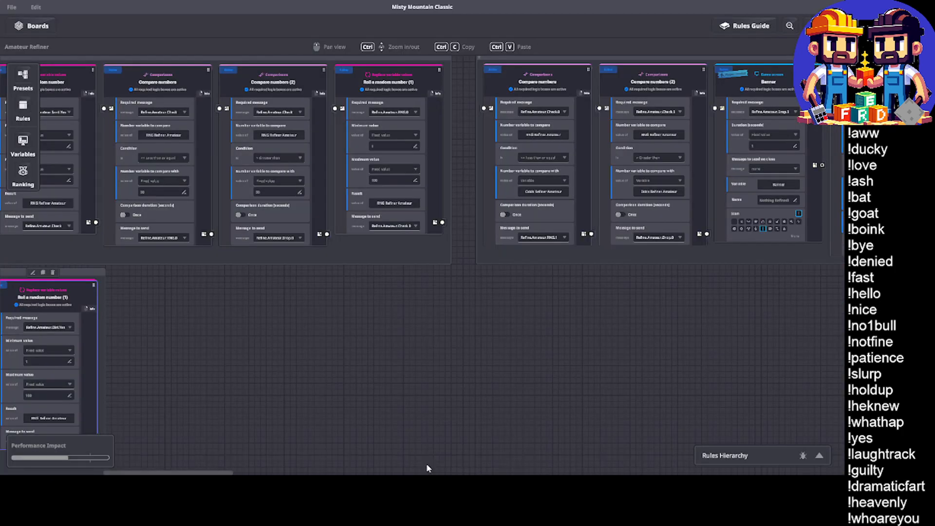
click(832, 26)
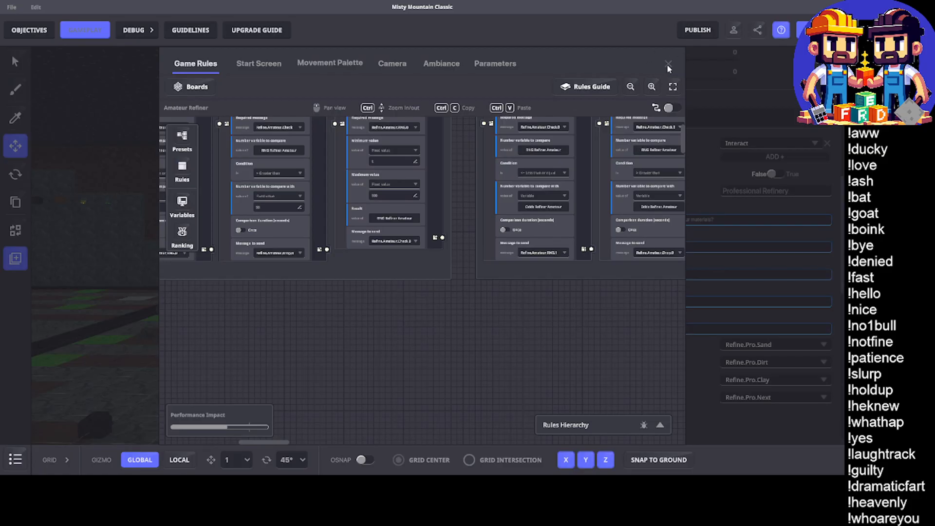
click(667, 65)
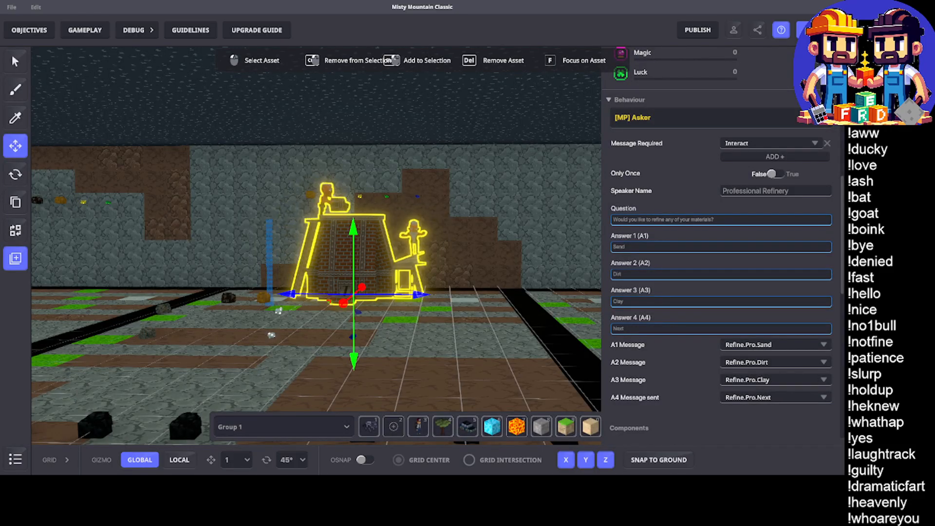
key(alt+Tab)
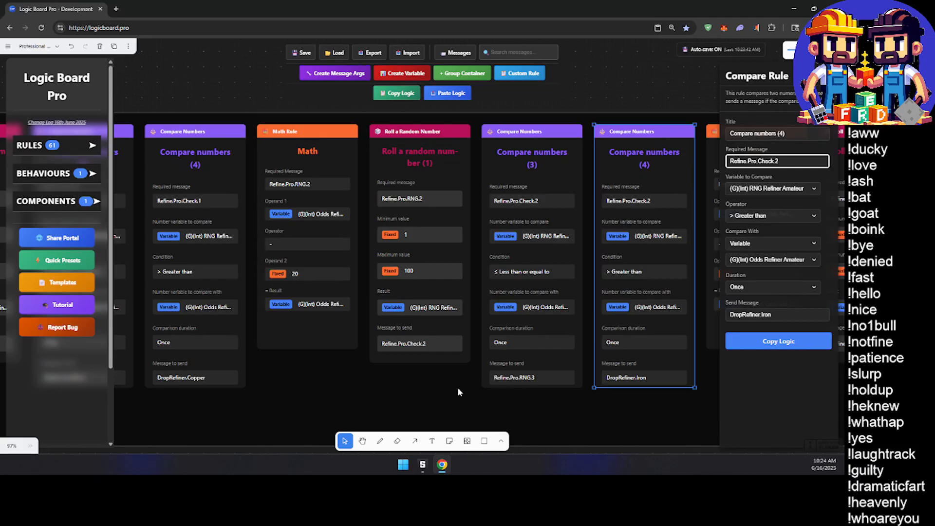
Step: Replace the send message of the second Compare numbers (4) rule with DropRefiner.Silver
click(771, 315)
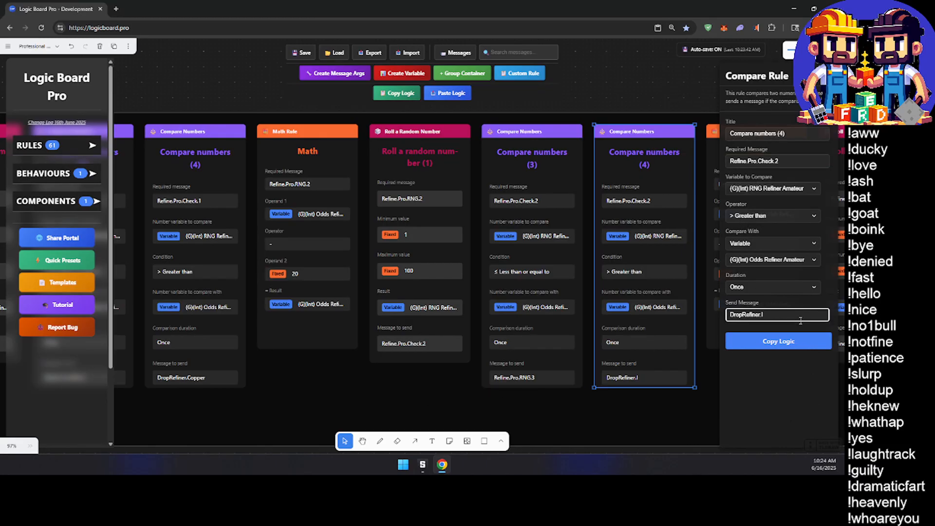
text(Silver)
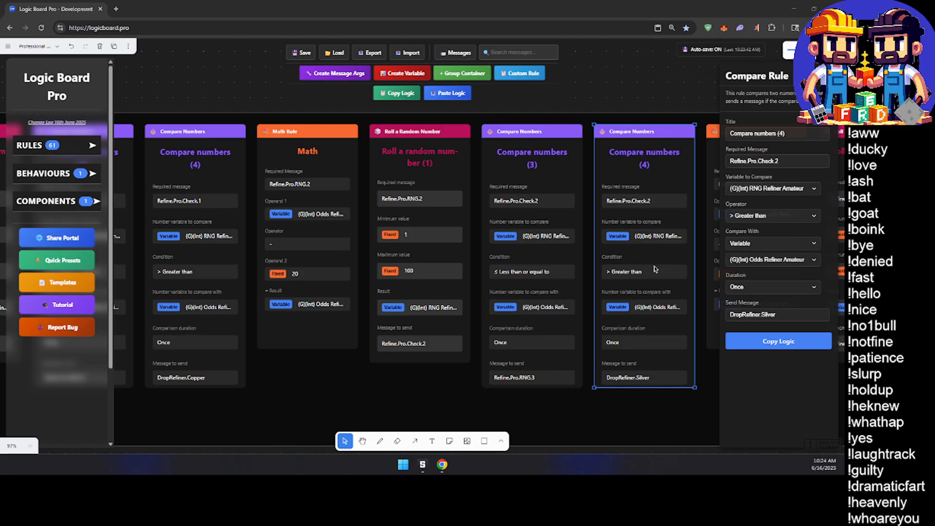
scroll(661, 269, right, 5)
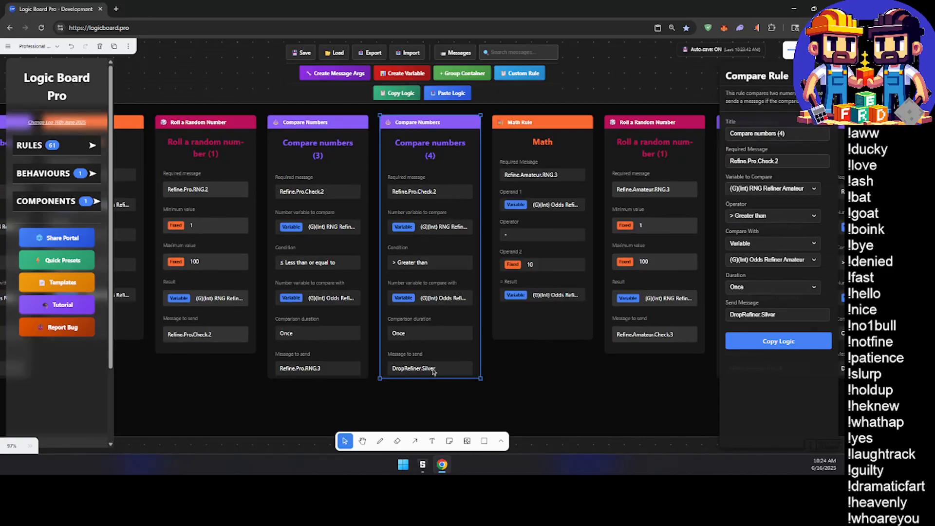
Step: Change the required message of the Math rule that subtracts 10 to Refine.Pro.RNG.3
click(545, 161)
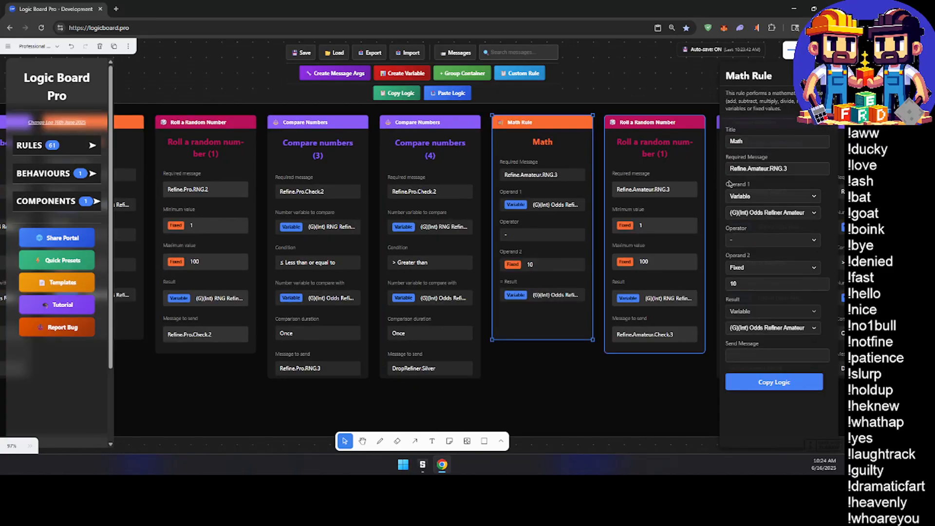
double_click(763, 168)
text(Pro)
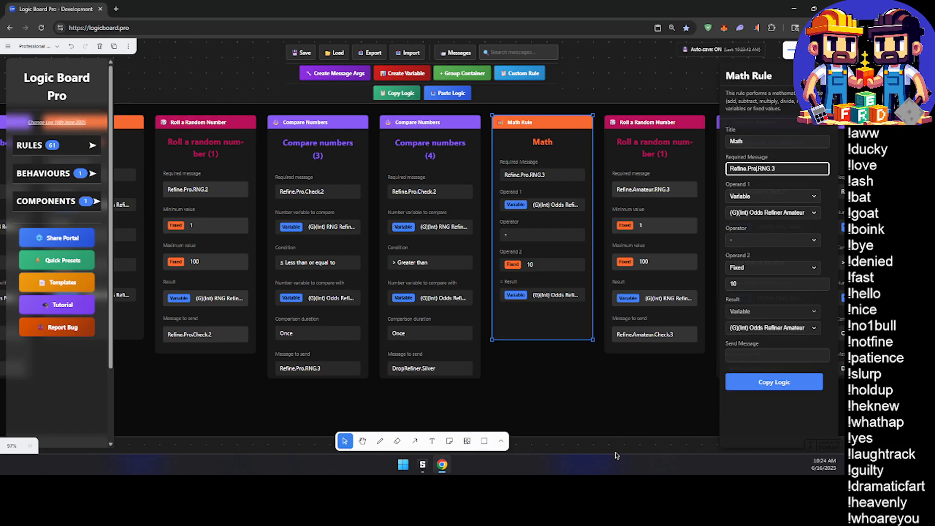
Step: Set the adjacent Roll a random number (1) rule's required message to Refine.Pro.RNG.3 and its message to send to Refine.Pro.Check.3
click(673, 146)
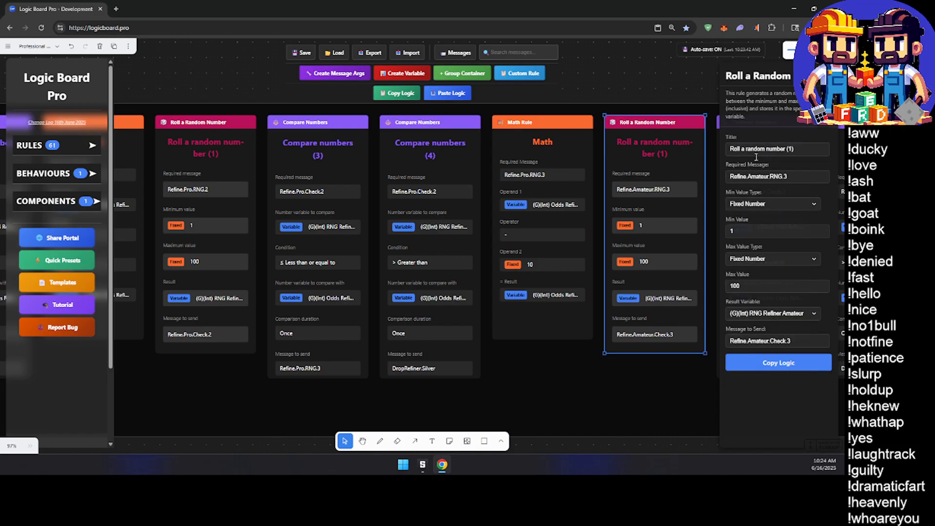
click(757, 175)
text(Pro)
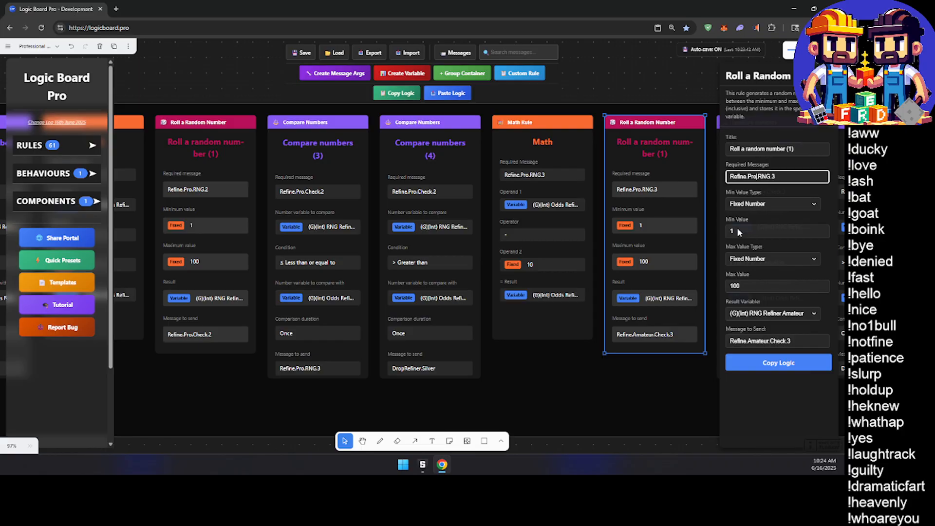
click(759, 341)
text(Pro)
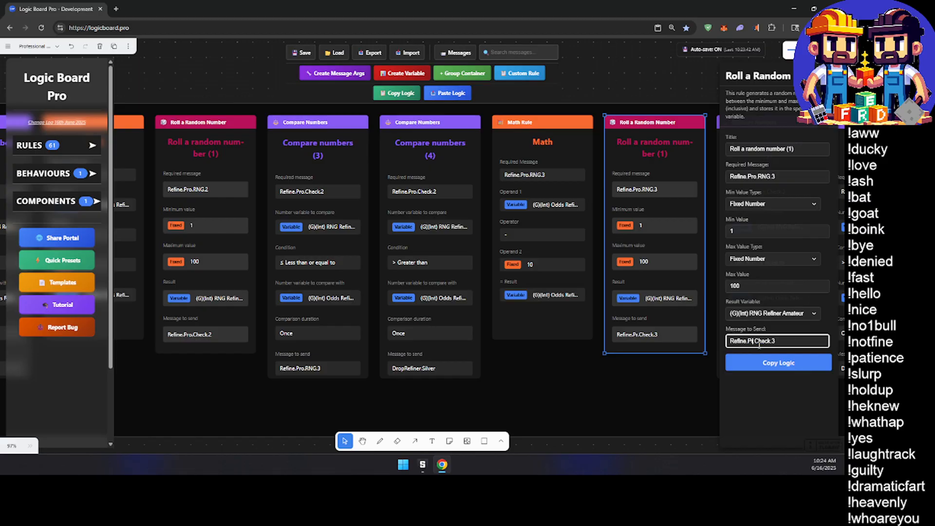
click(559, 389)
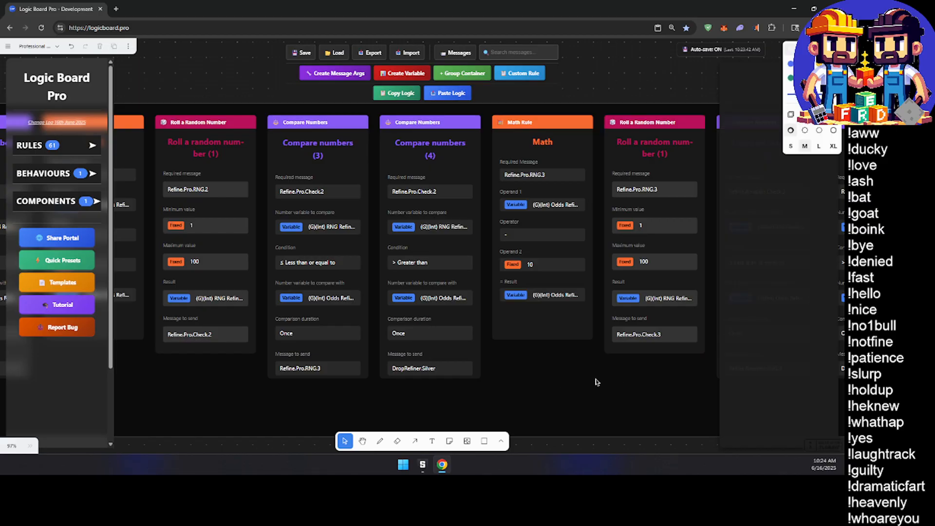
Step: Set the third Compare numbers (3) rule's required message to Refine.Pro.Check.3 and its send message to Refine.Pro.RNG.4
drag(595, 380, 311, 376)
click(511, 174)
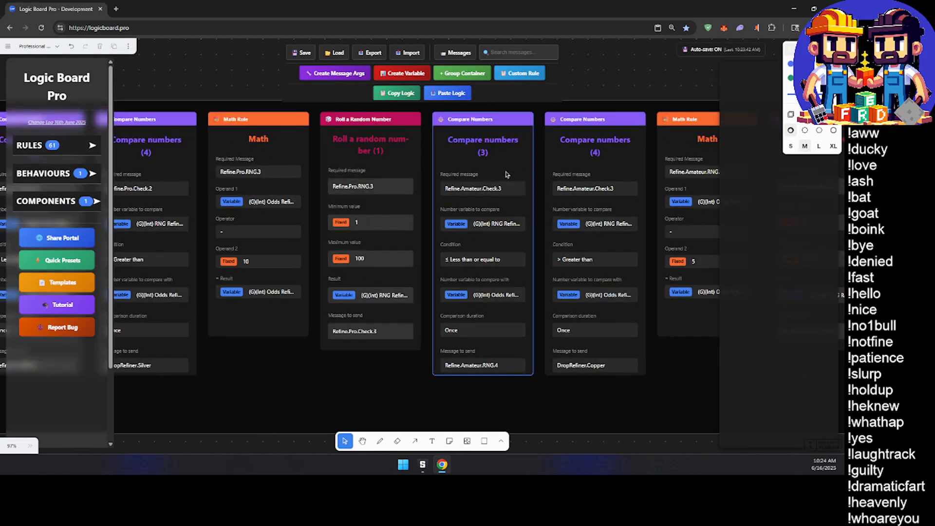
click(757, 161)
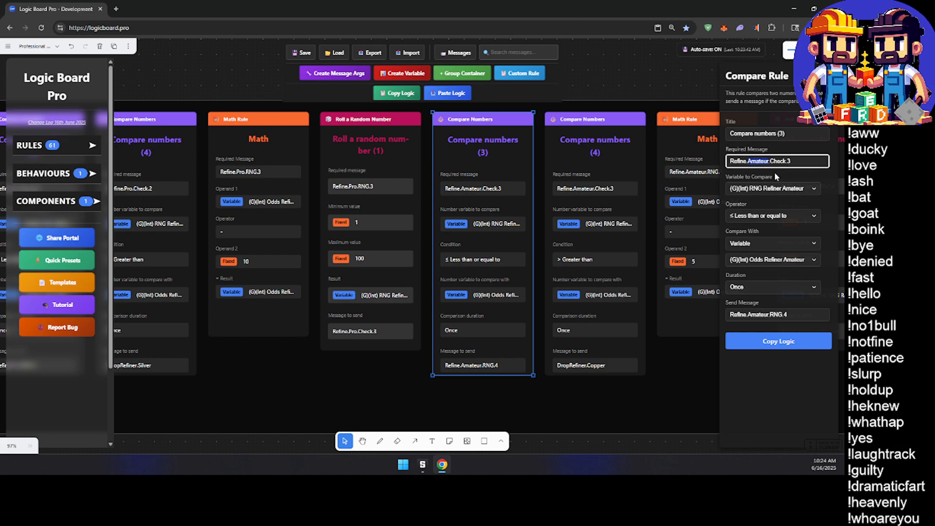
text(Pro)
double_click(753, 314)
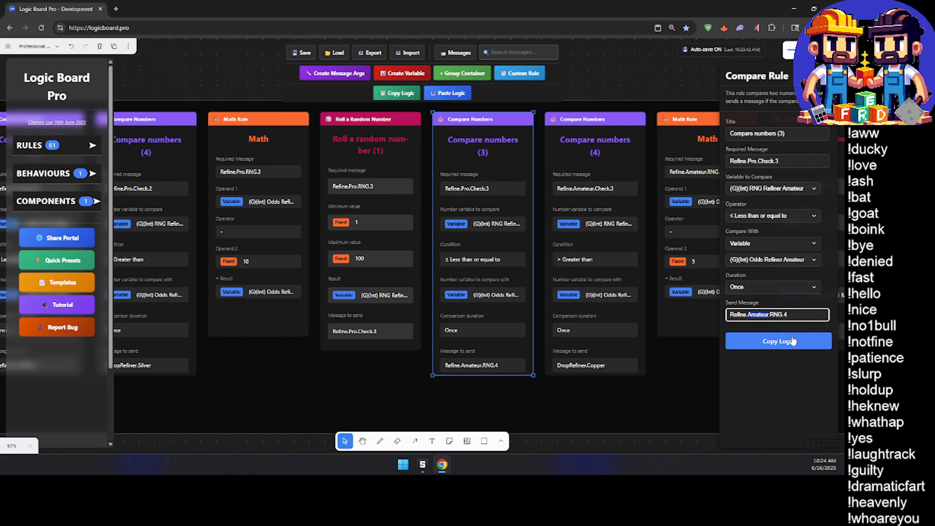
text(Pro)
Step: Set the third Compare numbers (4) rule's required message to Refine.Pro.Check.3 and its send message to DropRefiner.Gold
click(631, 168)
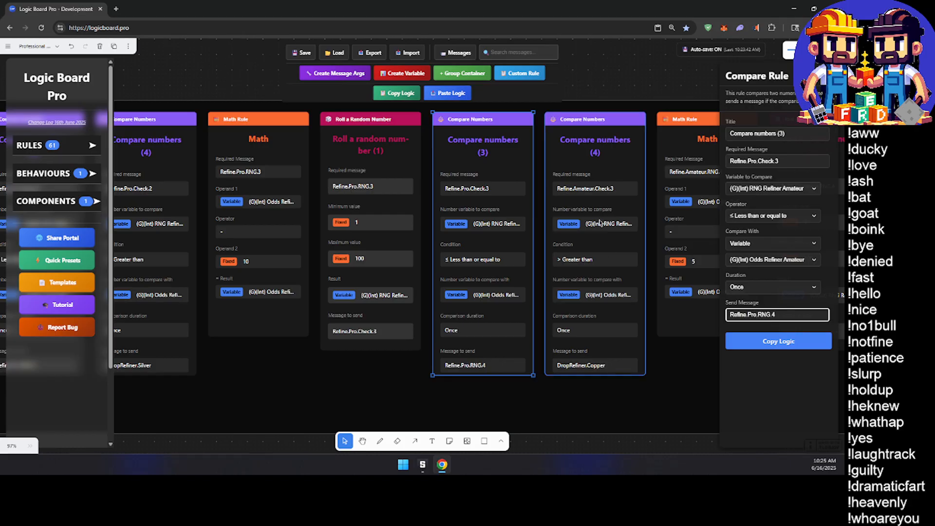
double_click(754, 161)
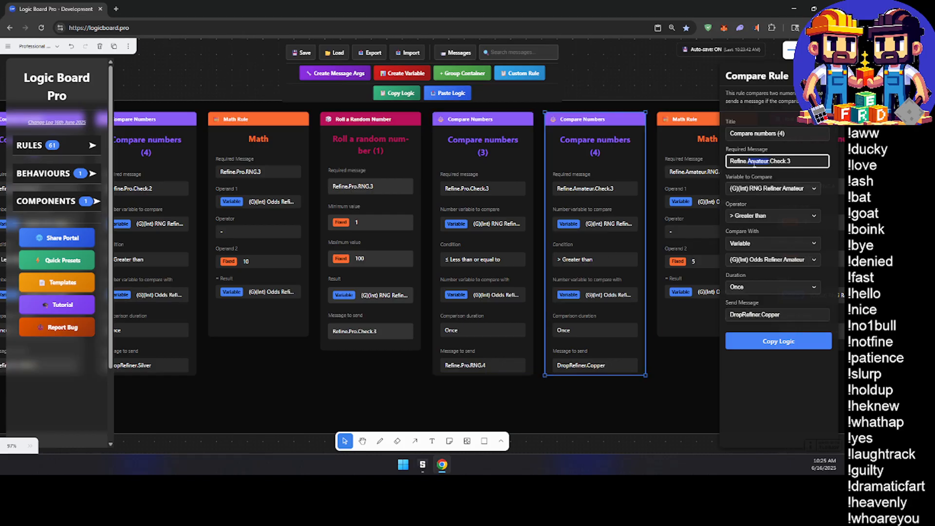
text(Pro)
click(784, 314)
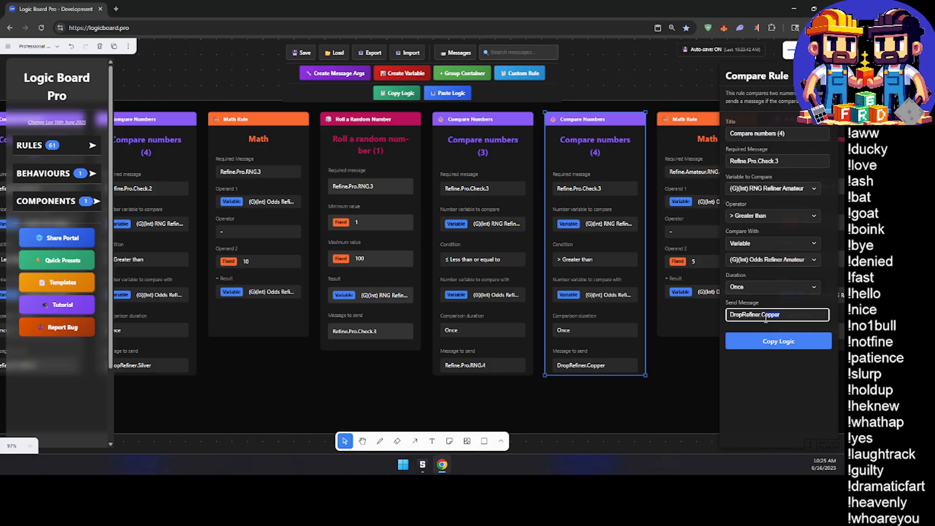
text(Gold)
Step: Change the required message of the Math rule that subtracts 5 to Refine.Pro.RNG.4
middle_drag(692, 300, 489, 310)
click(524, 191)
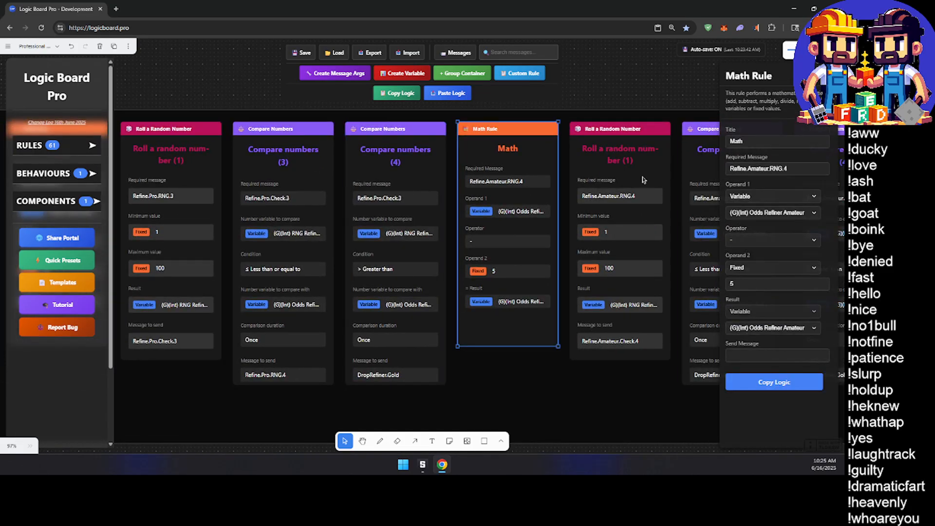
double_click(759, 168)
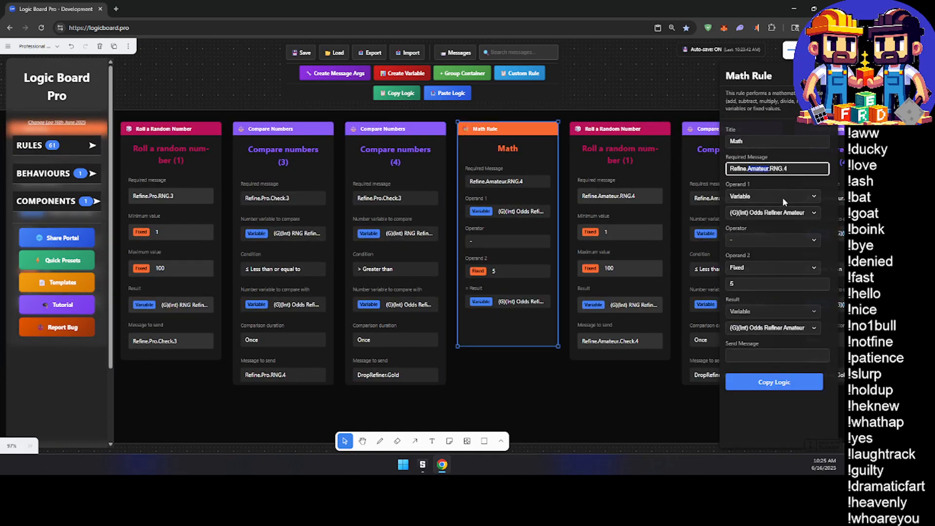
text(Pro)
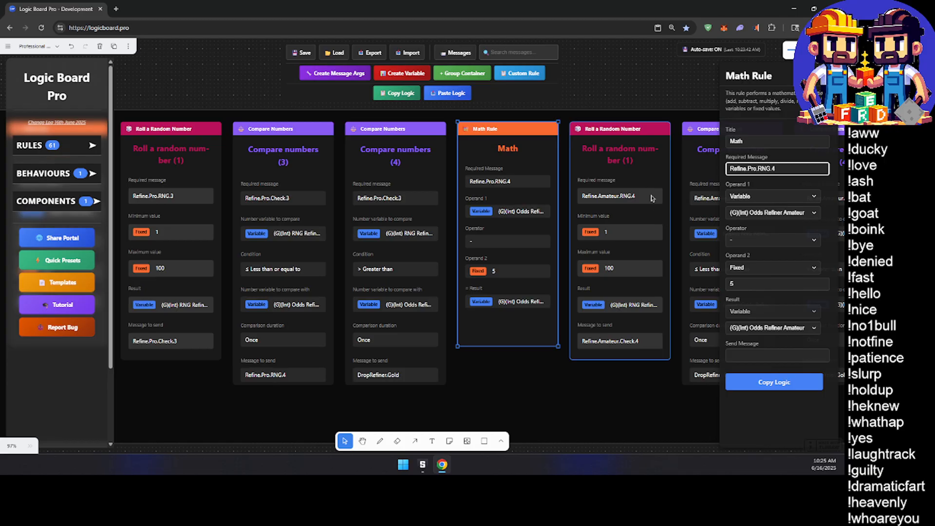
Step: Set the last Roll a random number (1) rule's required message to Refine.Pro.RNG.4 and its message to send to Refine.Pro.Check.4
click(612, 183)
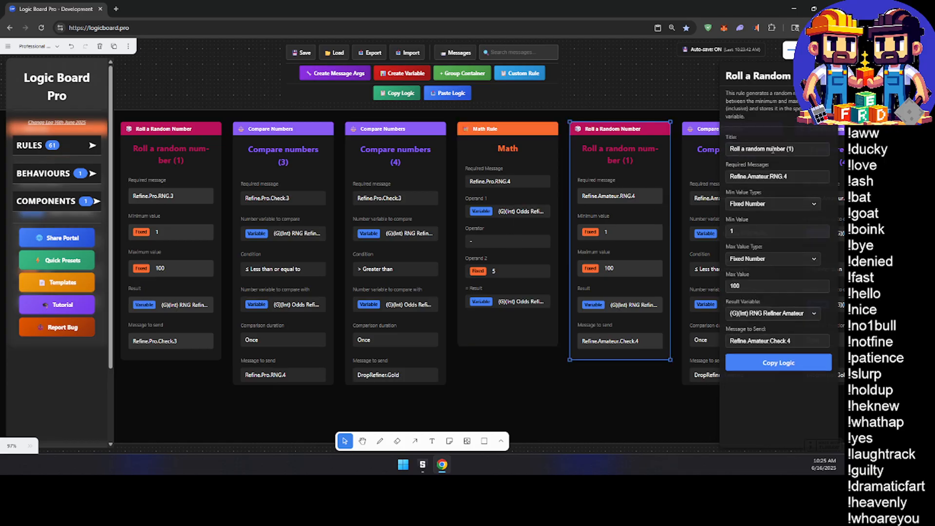
click(751, 176)
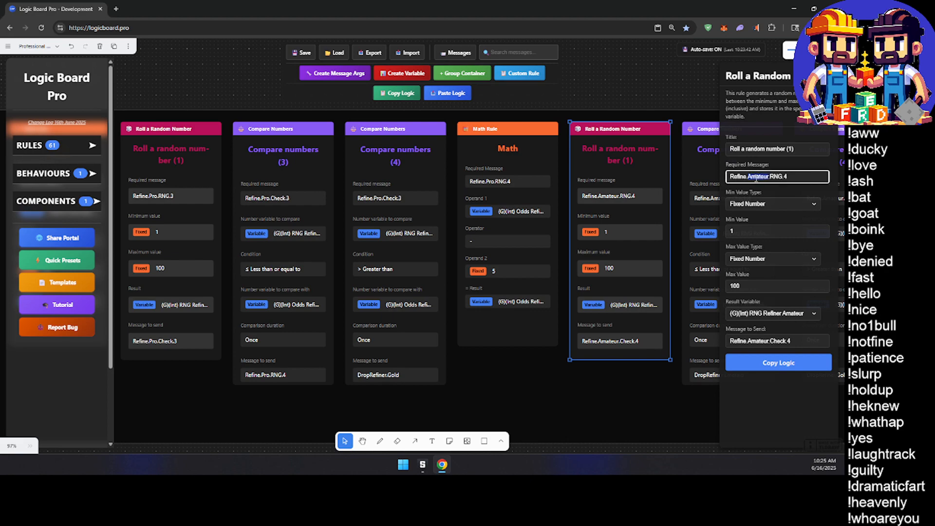
text(Pro)
click(756, 340)
text(Pro)
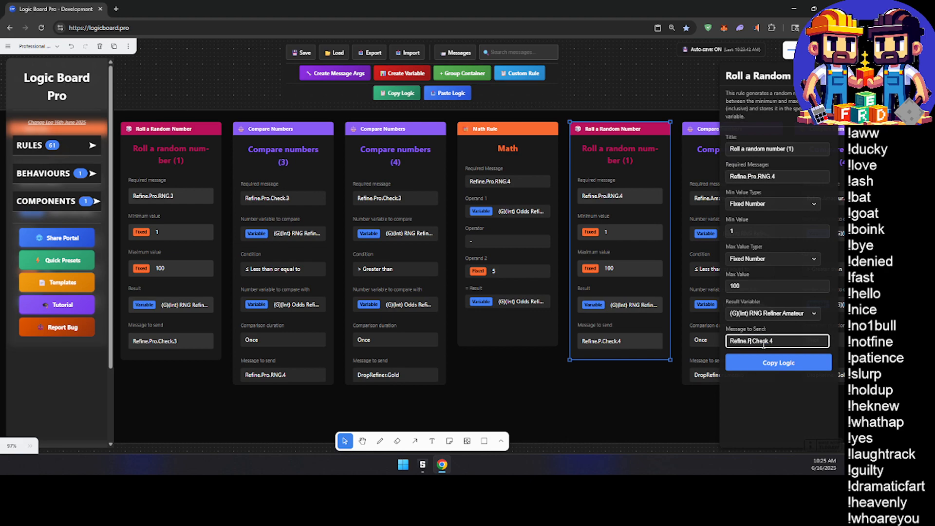
Step: Change the required message of the last Compare numbers (3) and Compare numbers (4) rules to Refine.Pro.Check.4
drag(673, 320, 349, 328)
click(429, 183)
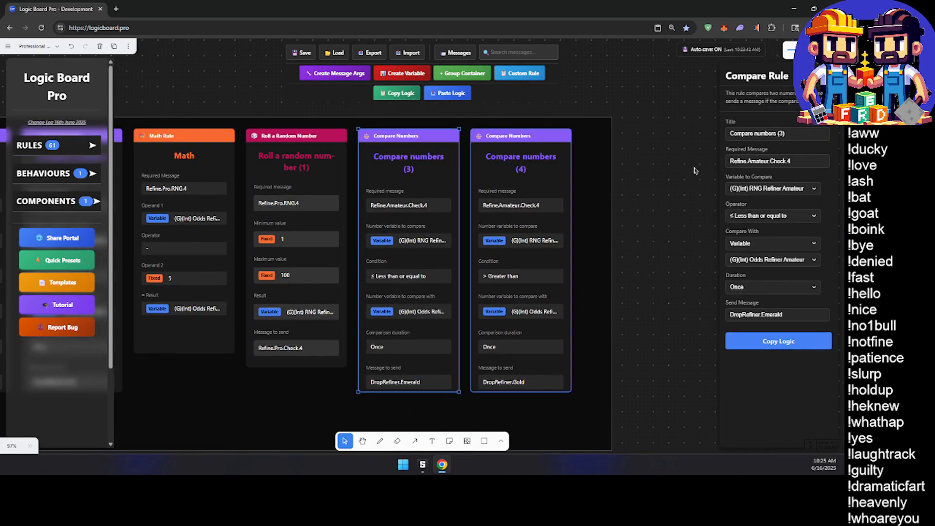
double_click(759, 162)
text(Pro)
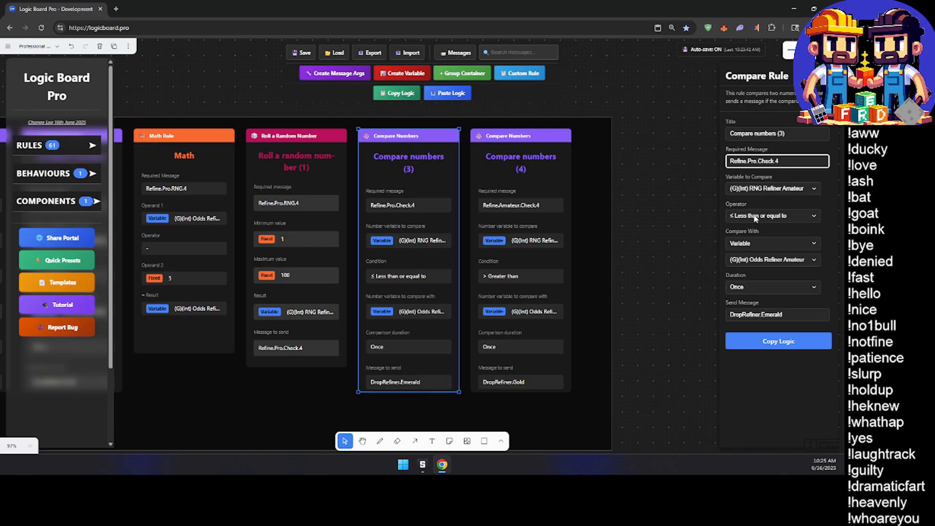
click(520, 185)
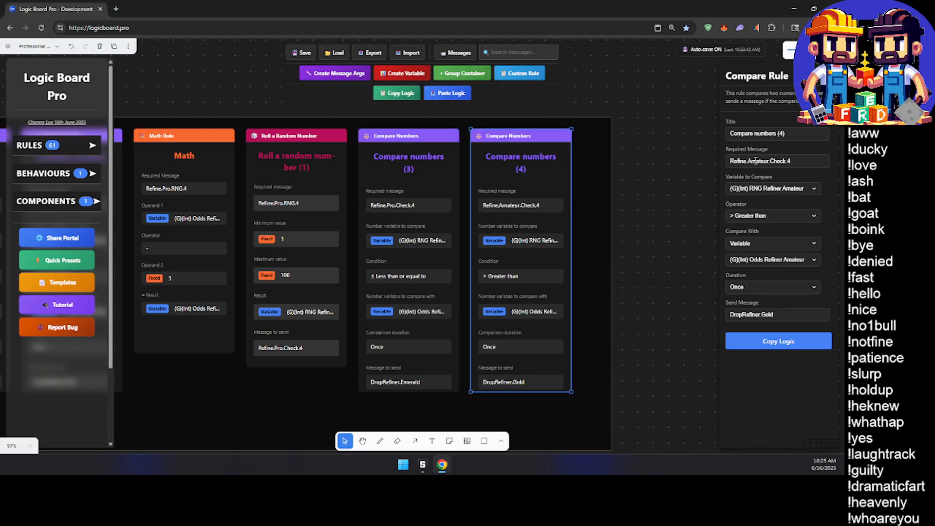
double_click(755, 161)
text(Pro)
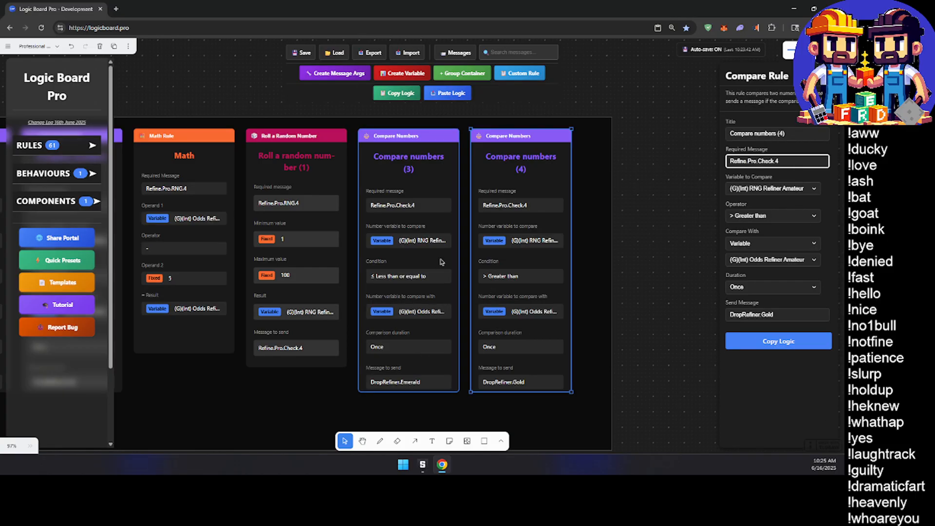
Step: Replace the send message of the last Compare numbers (3) rule with DropRefiner.Sapphire
click(430, 174)
scroll(358, 304, left, 3)
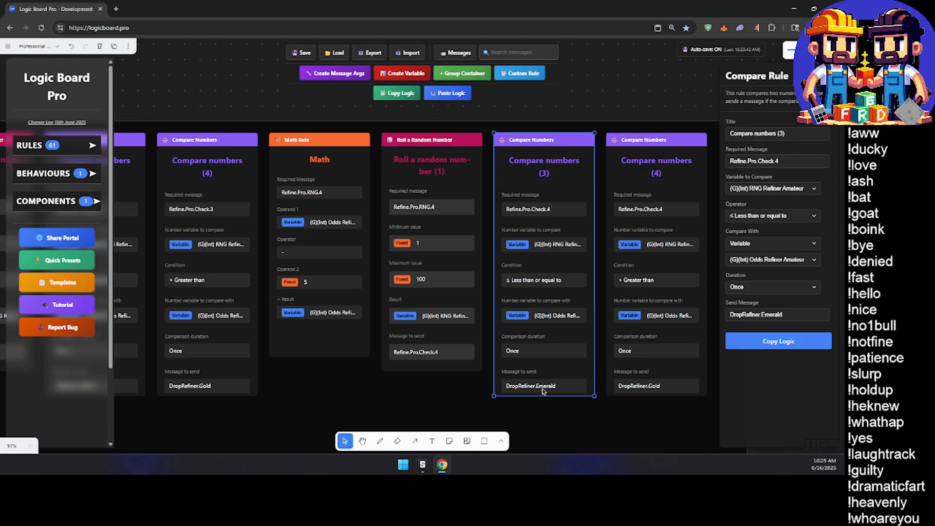
click(774, 315)
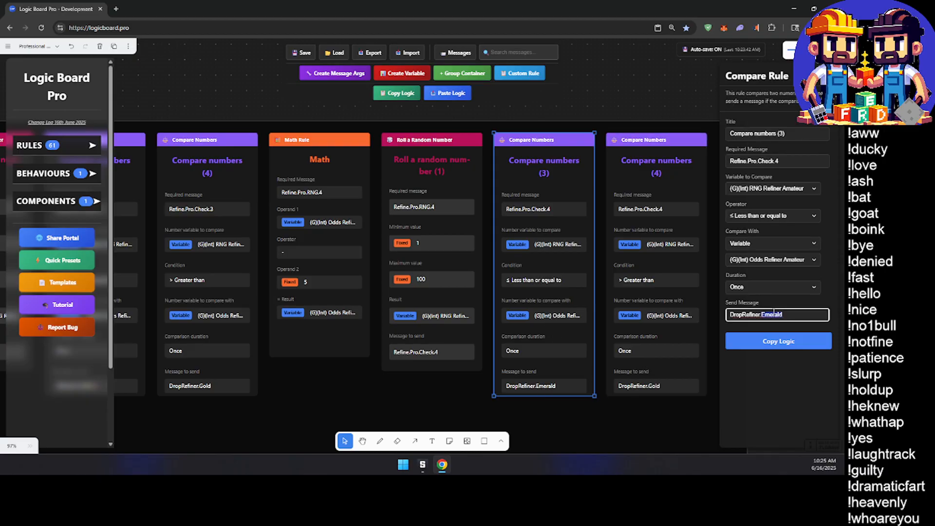
text(Sapphire)
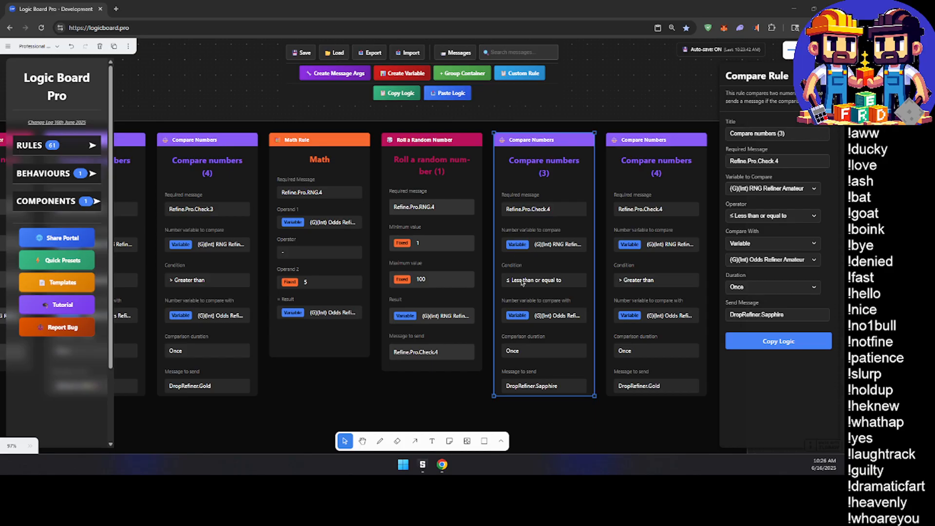
Step: Replace the send message of the last Compare numbers (4) rule with DropRefiner.Emerald
middle_drag(521, 279, 454, 285)
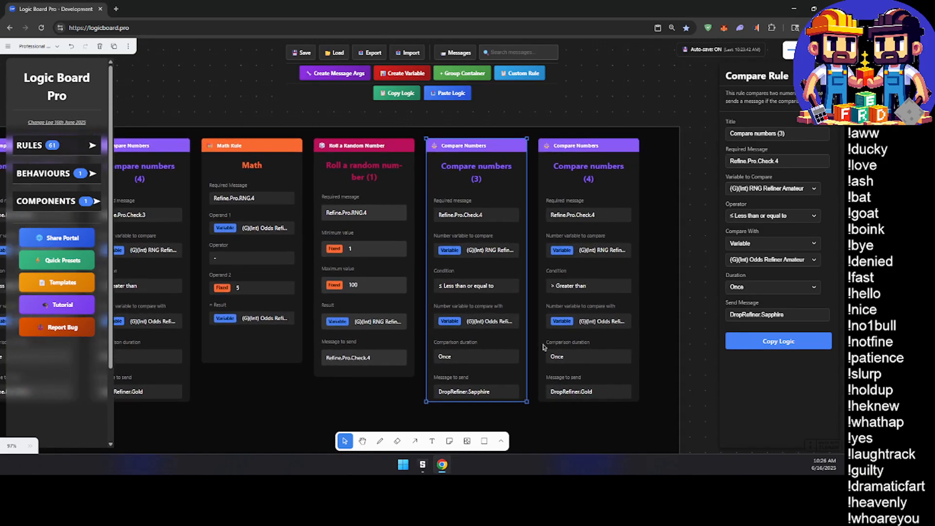
click(578, 361)
double_click(763, 315)
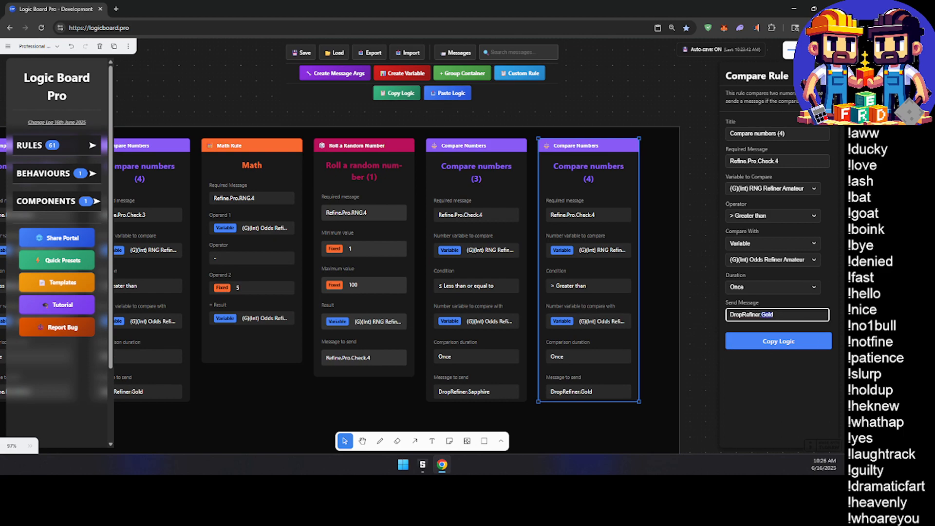
text(Emerald)
Step: In the imported Dirt rules group, set the Compare numbers rule's required message to Refine.Pro.Dirt and its send message to Refine.Pro.Dirt.Yes
middle_drag(440, 316, 483, 324)
scroll(382, 282, down, 6)
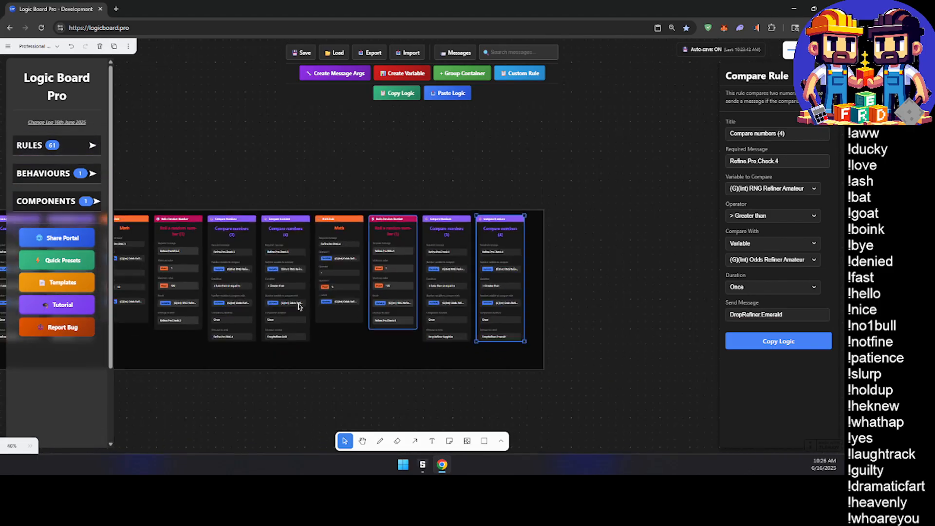
middle_drag(301, 306, 791, 270)
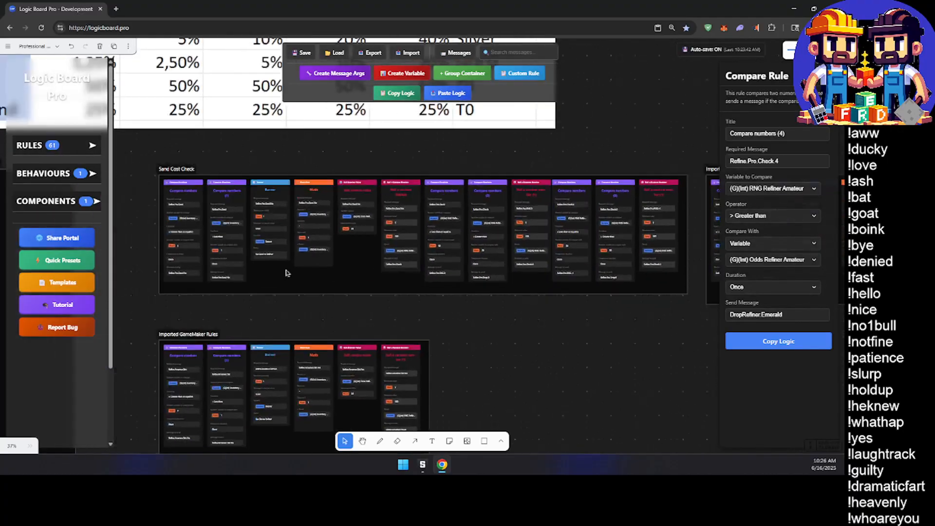
middle_drag(373, 281, 412, 141)
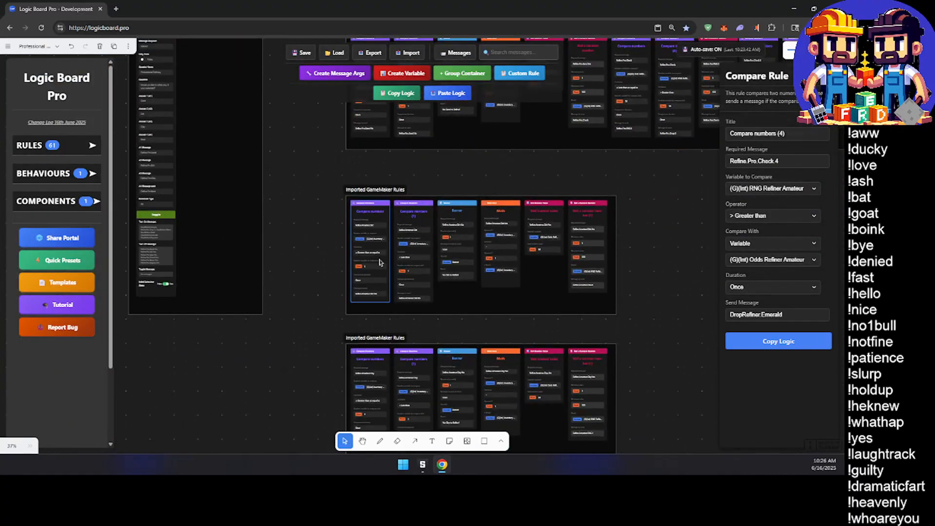
scroll(337, 257, up, 2)
scroll(392, 248, up, 5)
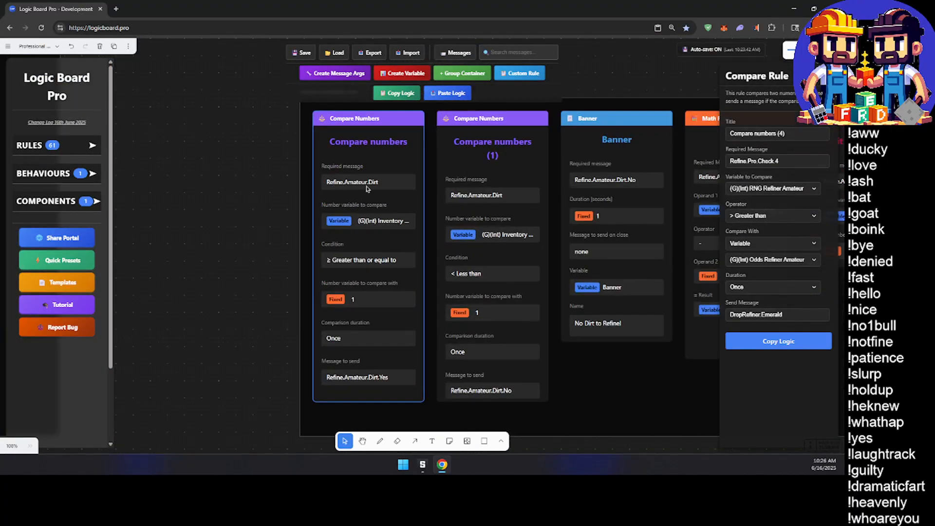
click(364, 190)
double_click(750, 160)
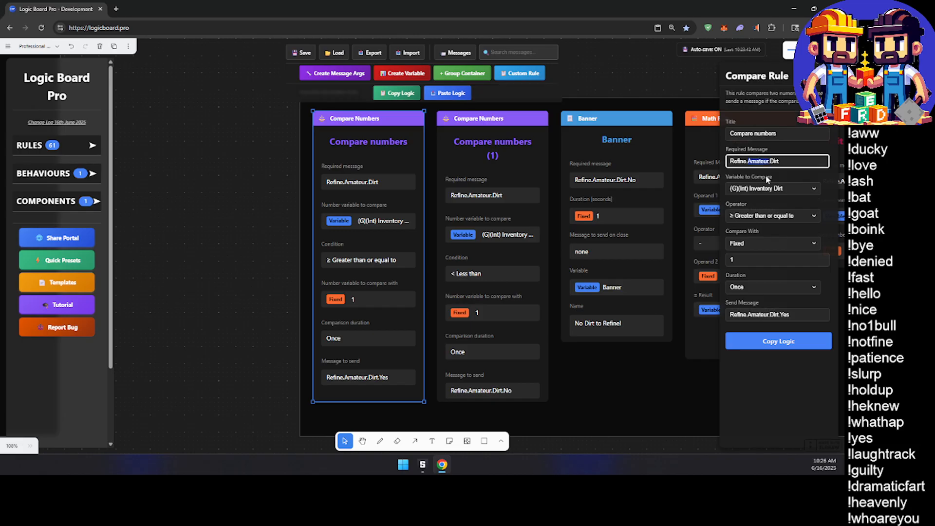
text(Pro)
double_click(757, 315)
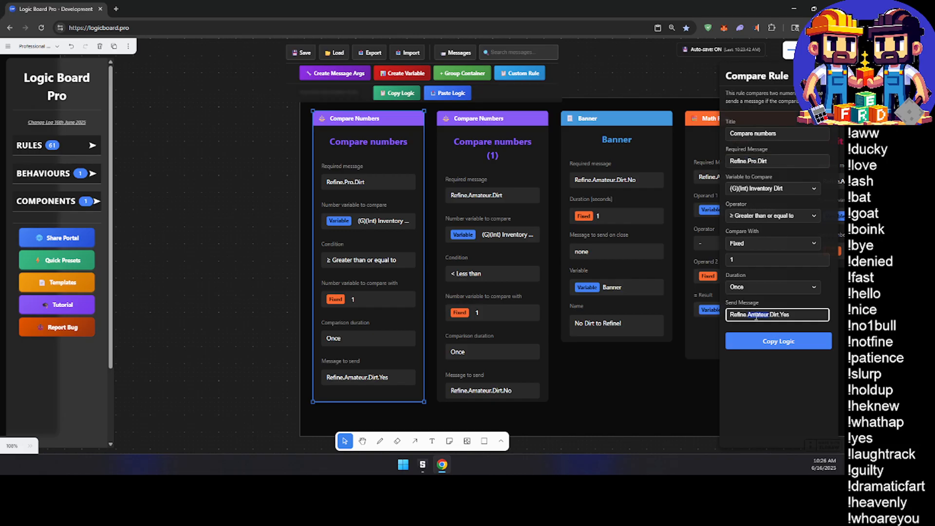
text(Pro)
Step: Set the Dirt group's Compare numbers (1) required message to Refine.Pro.Dirt and its send message to Refine.Pro.Dirt.No
click(517, 191)
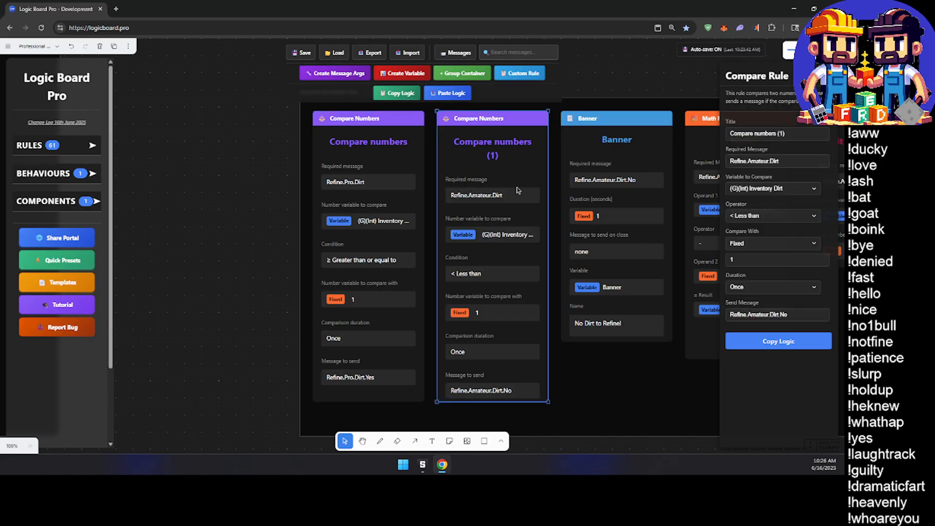
double_click(760, 160)
text(Pro)
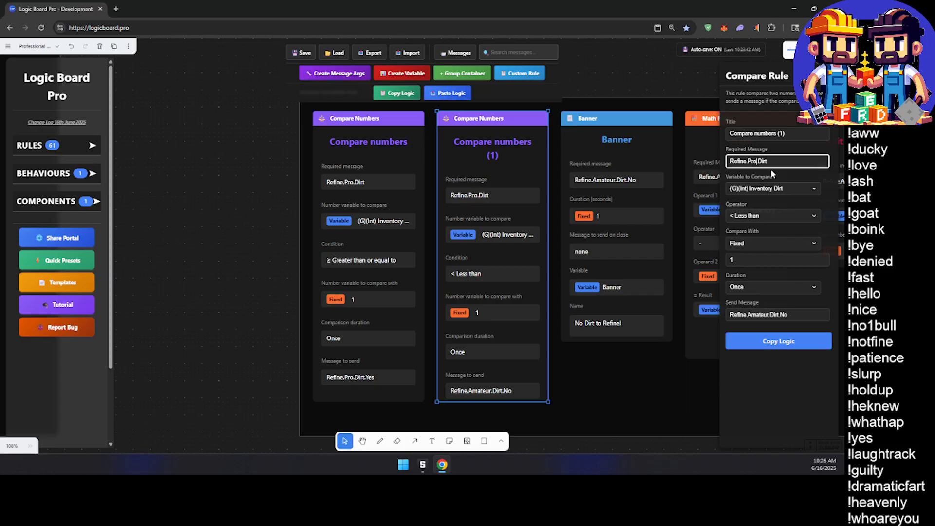
double_click(761, 315)
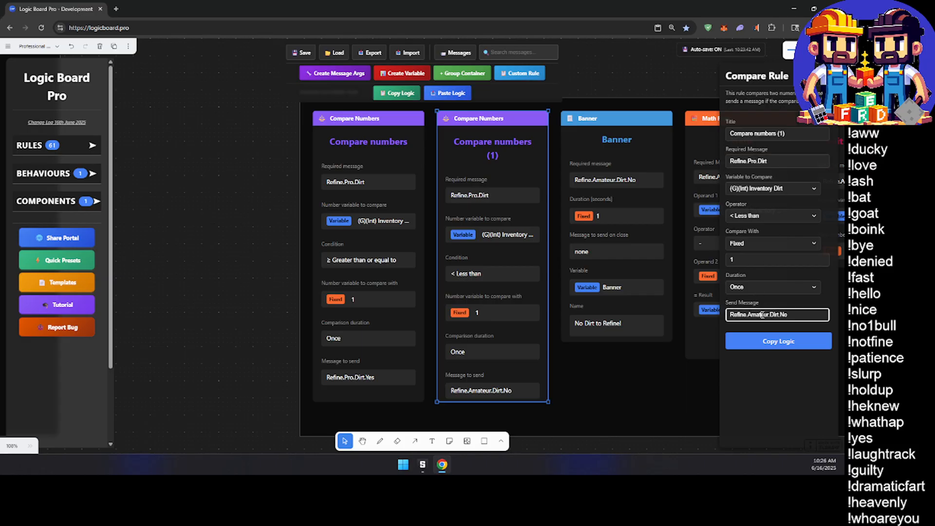
text(Pro)
Step: Change the Dirt group's Banner required message to Refine.Pro.Dirt.No and the Math rule's required message to Refine.Pro.Dirt.Yes
click(606, 162)
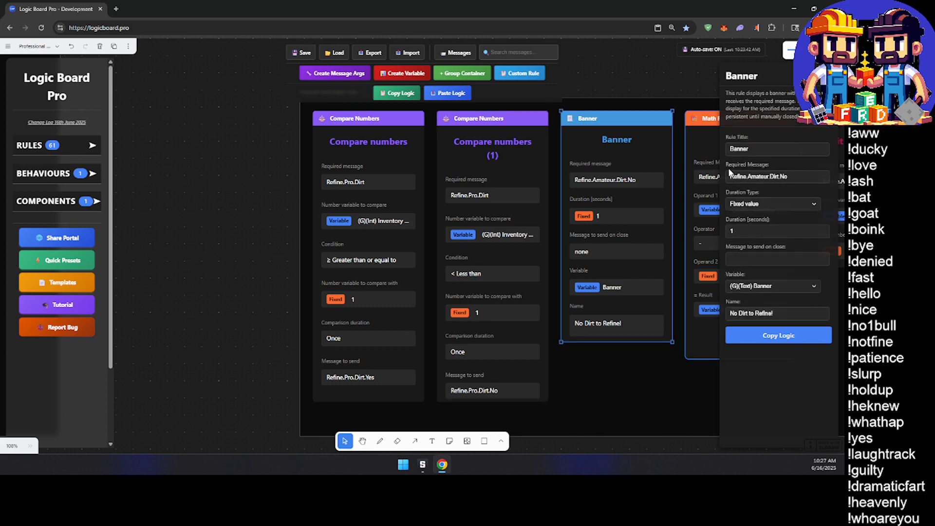
double_click(762, 177)
text(Pro)
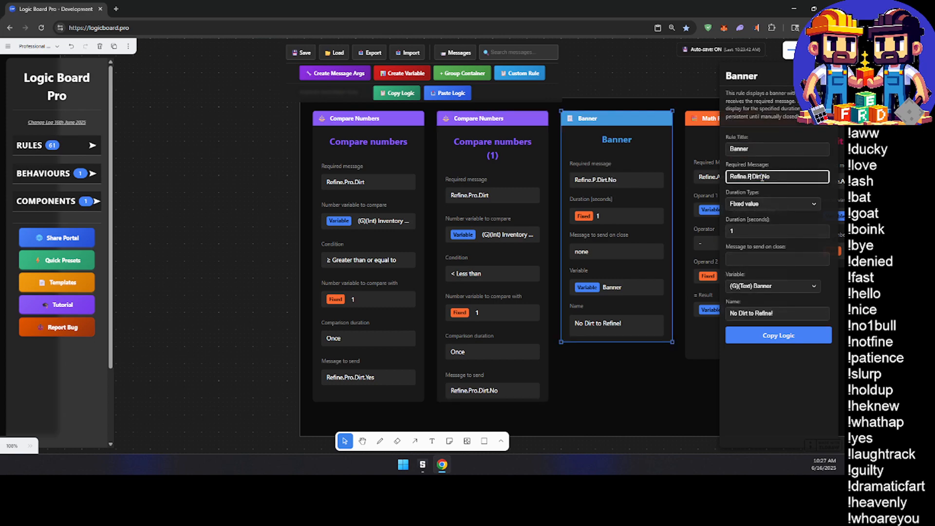
middle_drag(649, 311, 459, 327)
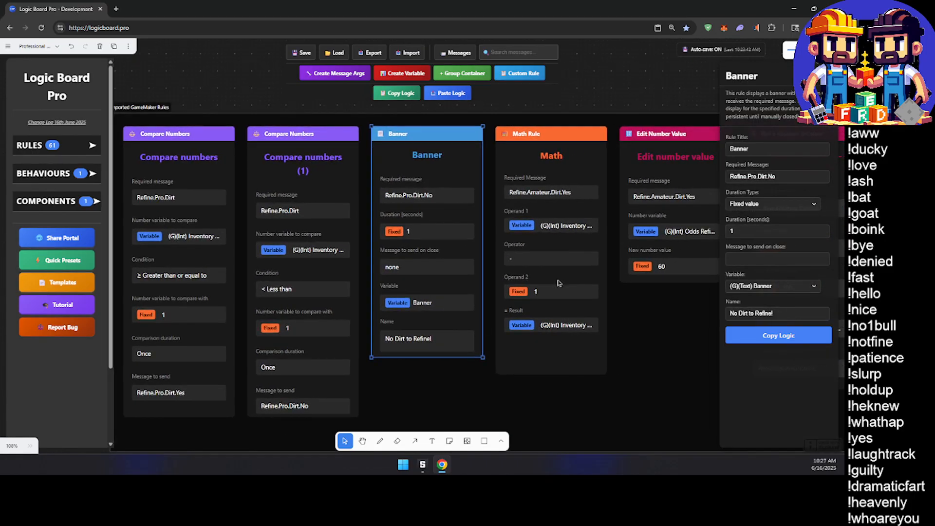
click(575, 180)
double_click(758, 168)
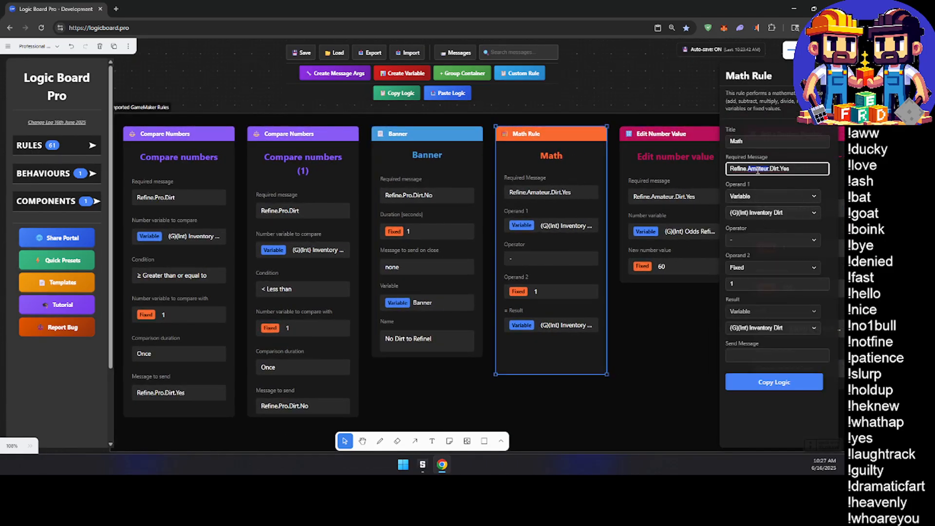
text(Pro)
Step: Change the required message of the Dirt group's Edit number value and Roll a random number (1) rules to Refine.Pro.Dirt.Yes
middle_drag(593, 226, 404, 231)
click(469, 181)
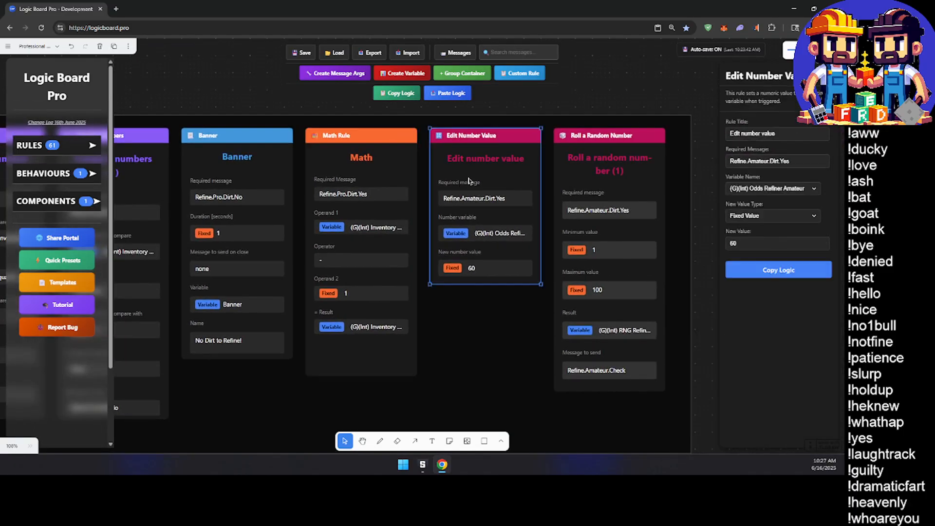
click(760, 161)
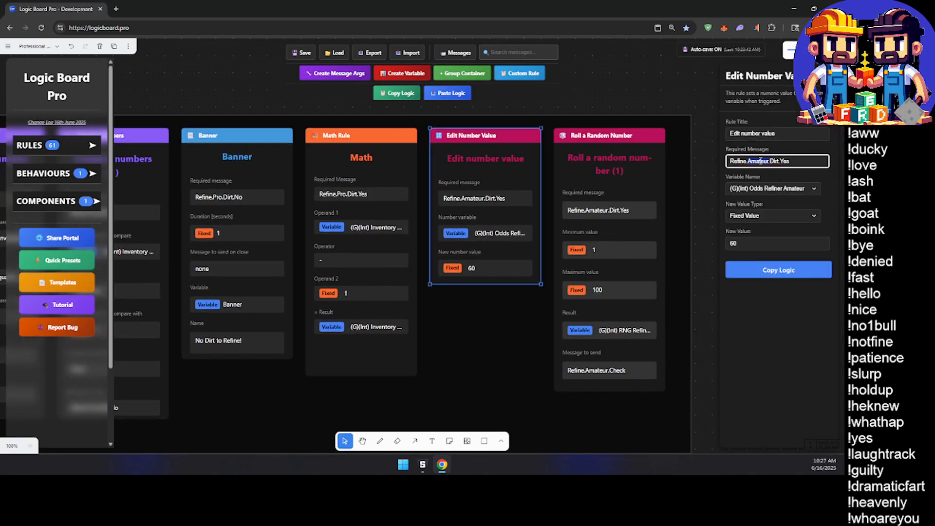
text(Pro)
click(639, 183)
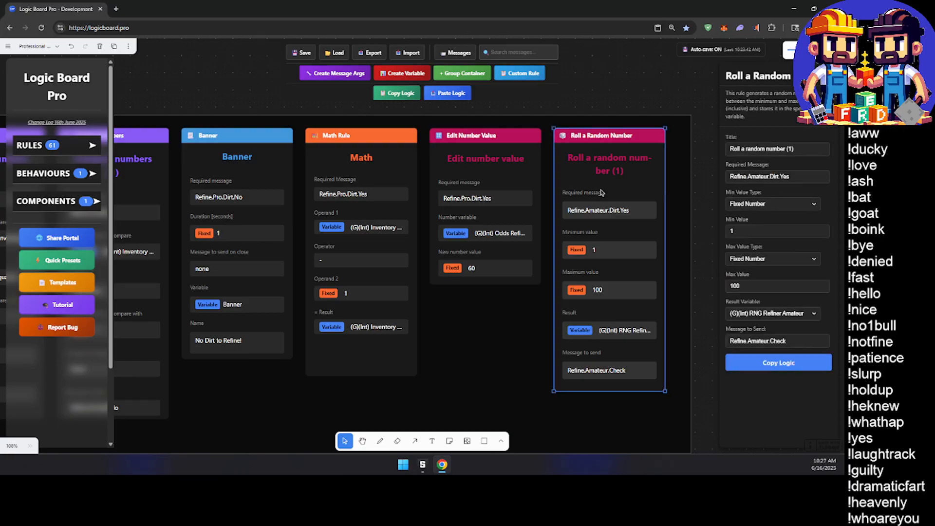
double_click(761, 177)
text(Pro)
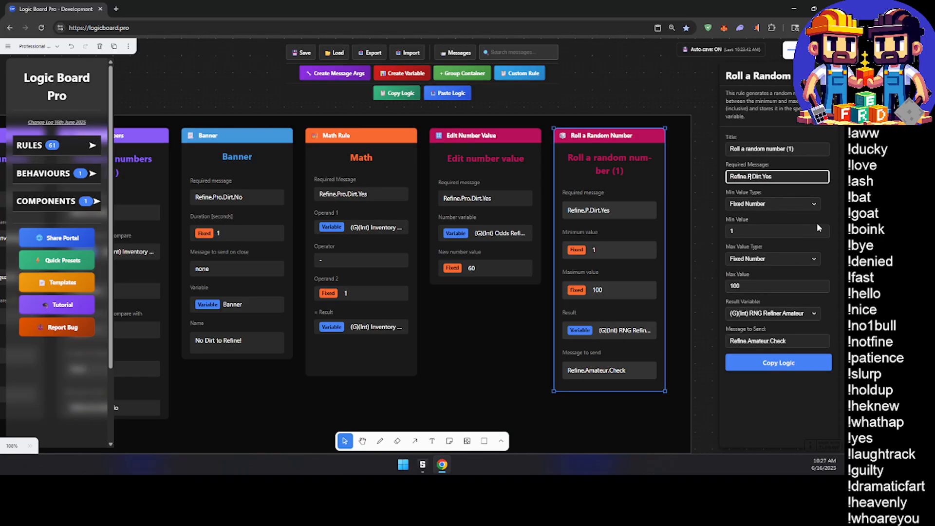
Step: Replace the Dirt group's Roll a random number (1) message to send with the Professional RNG -1 message
middle_drag(587, 304, 441, 343)
scroll(431, 329, down, 1)
scroll(430, 328, down, 8)
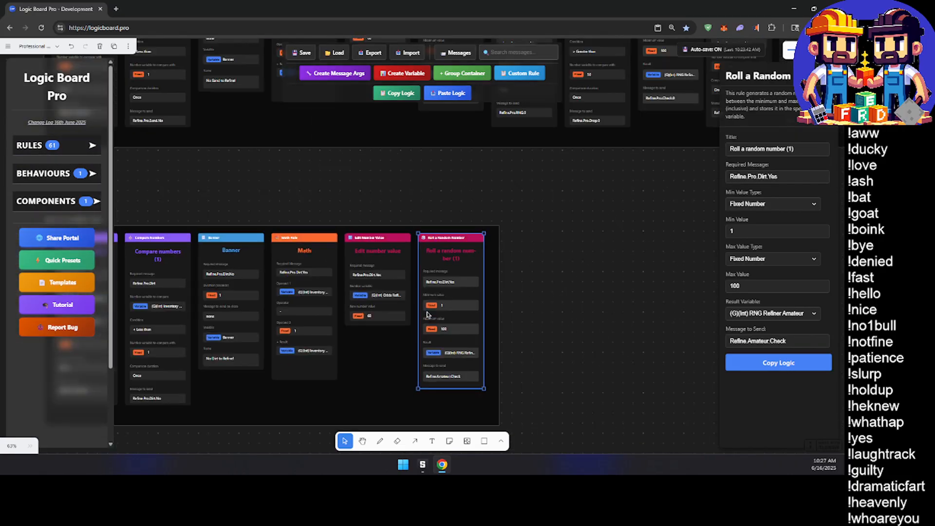
scroll(428, 315, down, 1)
middle_drag(357, 163, 485, 427)
middle_drag(475, 320, 286, 203)
scroll(542, 272, up, 3)
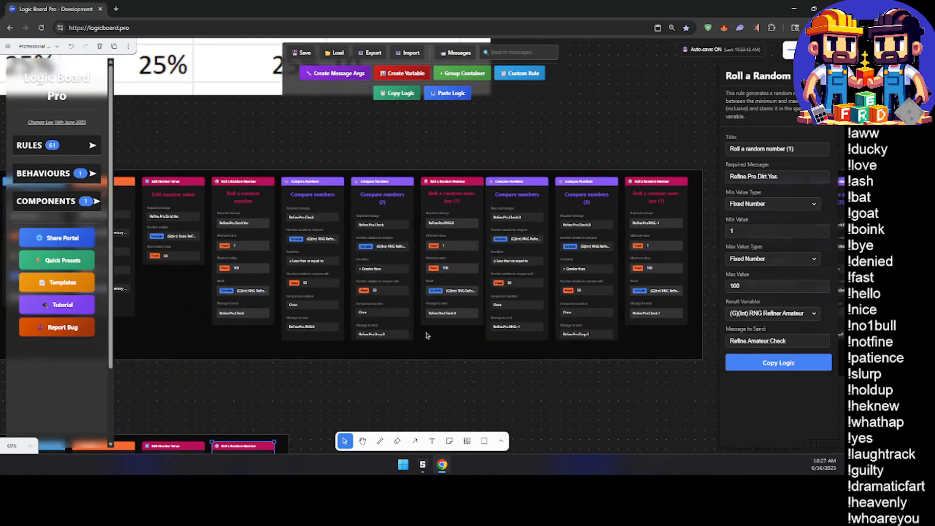
middle_drag(428, 336, 558, 214)
middle_drag(399, 364, 429, 301)
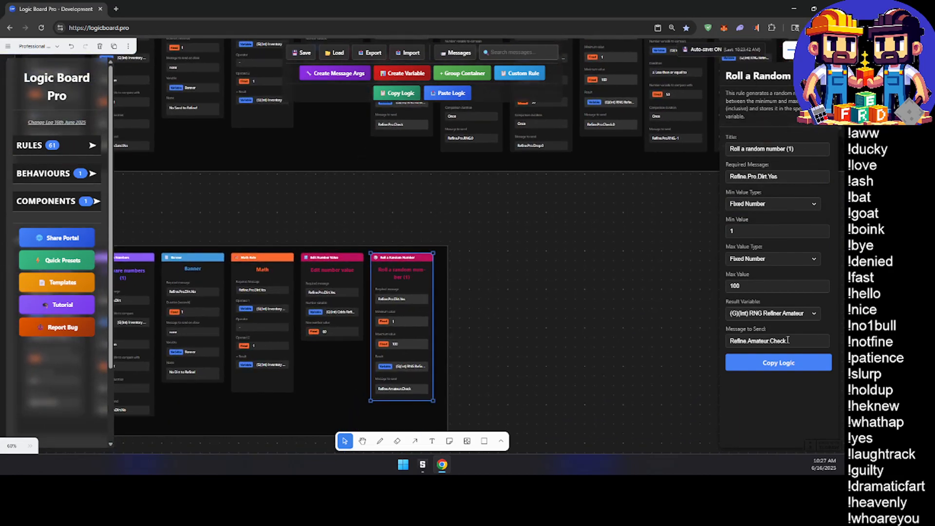
click(757, 341)
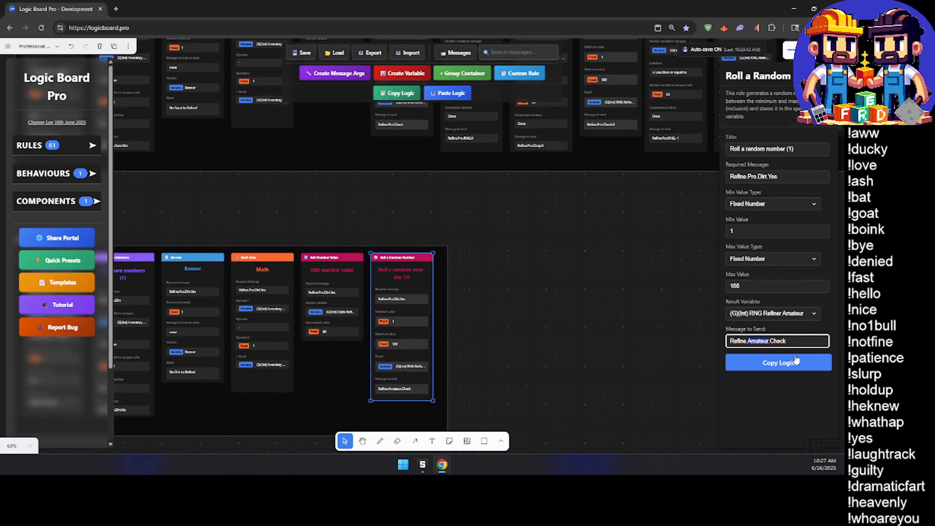
text(Pro.RNG-1)
Step: Copy Refine.Pro.RNG.-1 from the Check.0 Compare numbers rule into the message to send of the Dirt group's random roll
click(678, 148)
click(779, 315)
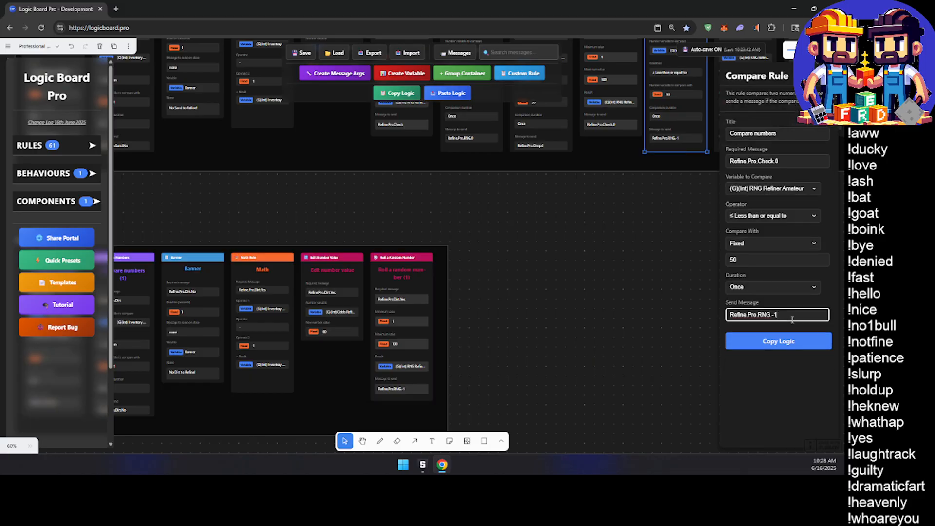
key(ctrl+a)
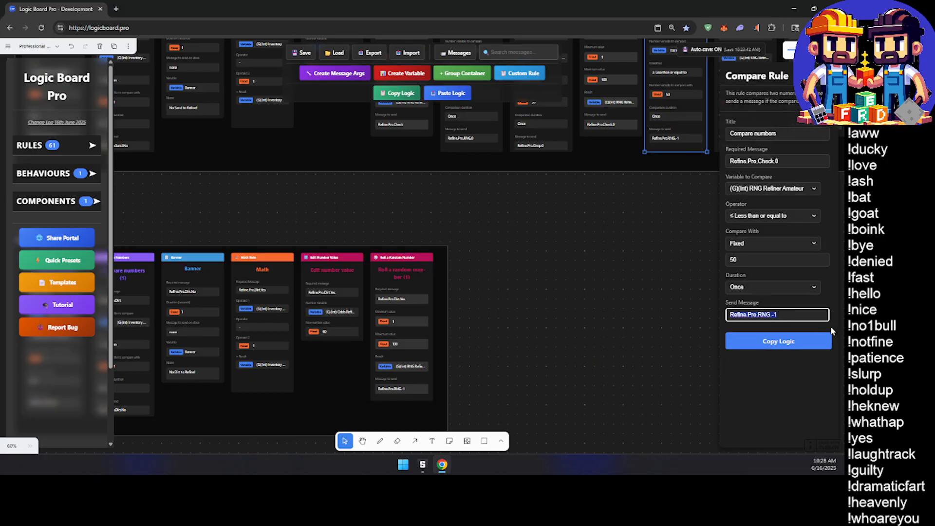
click(429, 298)
click(804, 341)
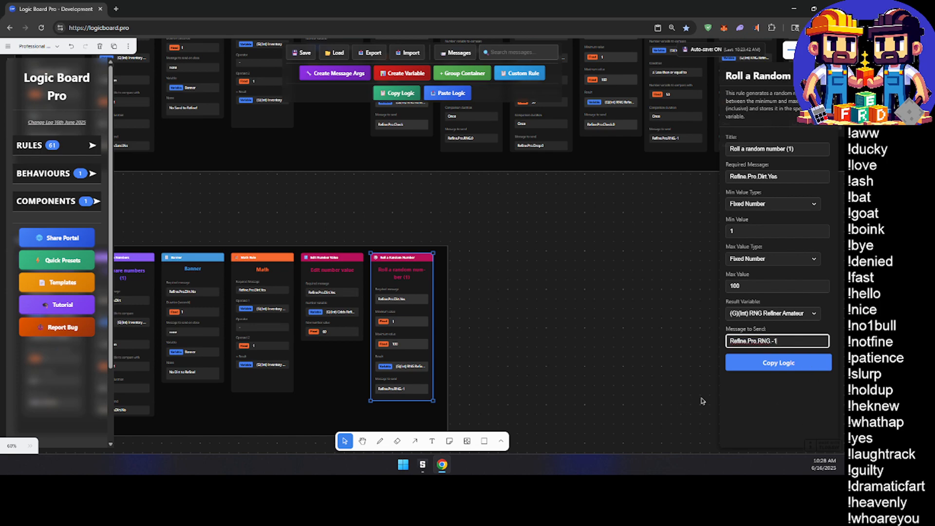
Step: Set the message to send of the Dirt group's Roll a random number (1) rule to Refine.Pro.RNG.0
click(597, 336)
scroll(502, 323, right, 3)
scroll(407, 407, up, 3)
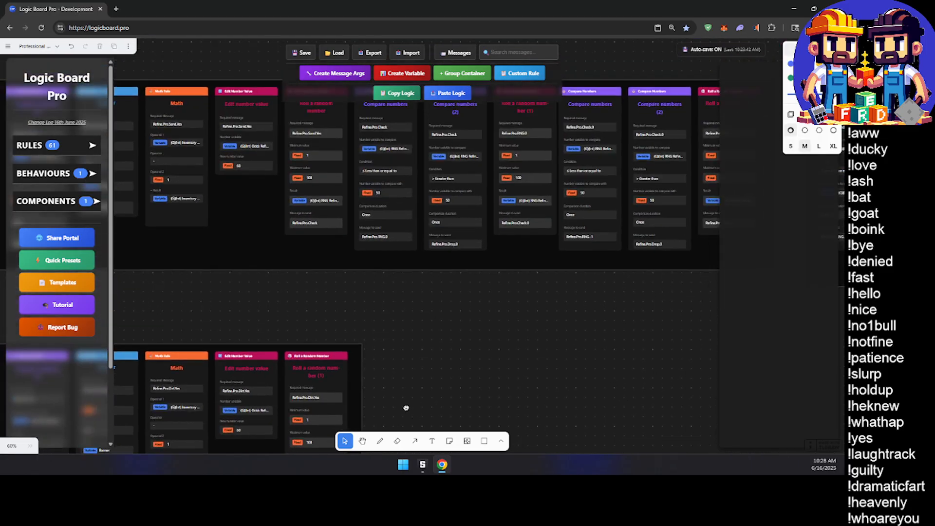
scroll(294, 422, right, 5)
scroll(294, 421, up, 1)
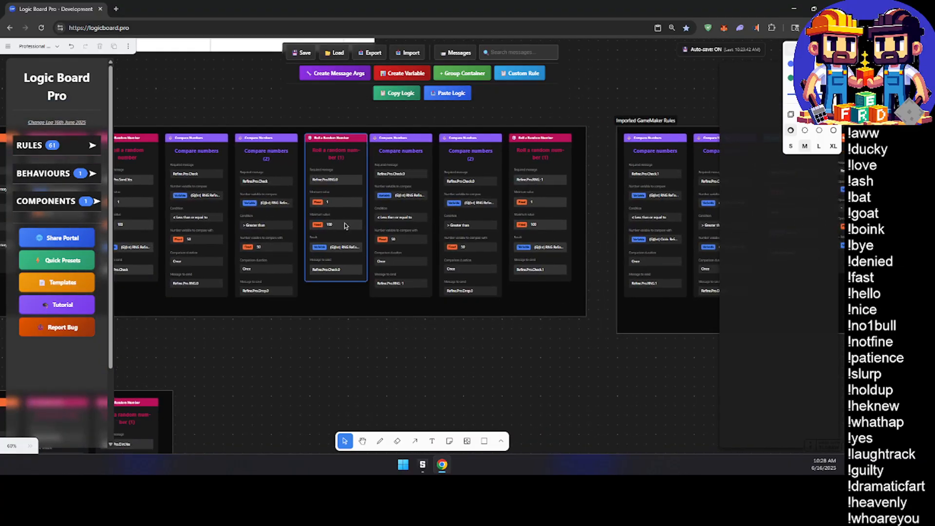
scroll(513, 270, down, 2)
scroll(513, 271, right, 1)
click(342, 341)
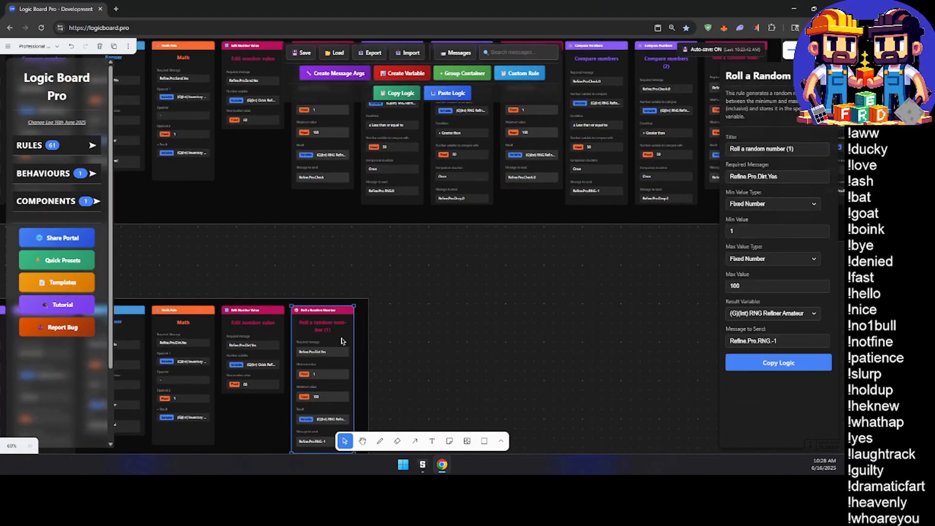
click(777, 341)
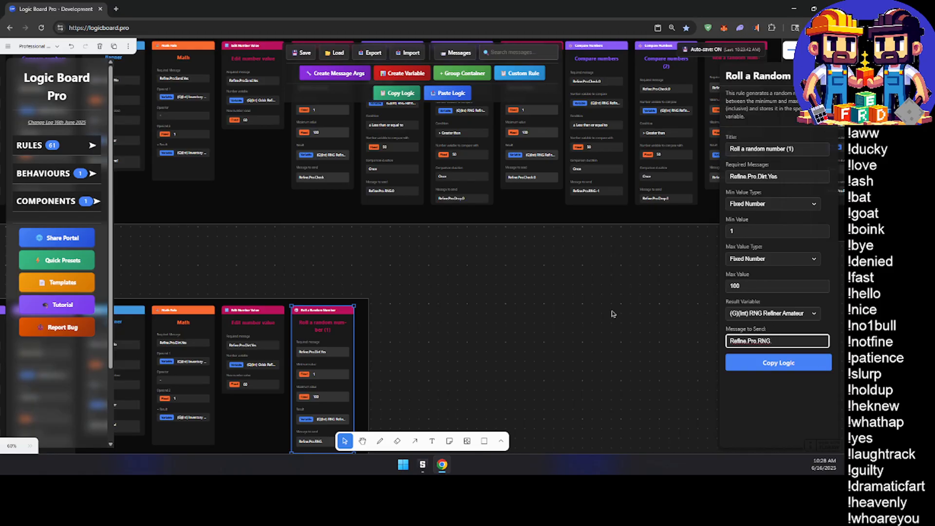
drag(613, 314, 420, 374)
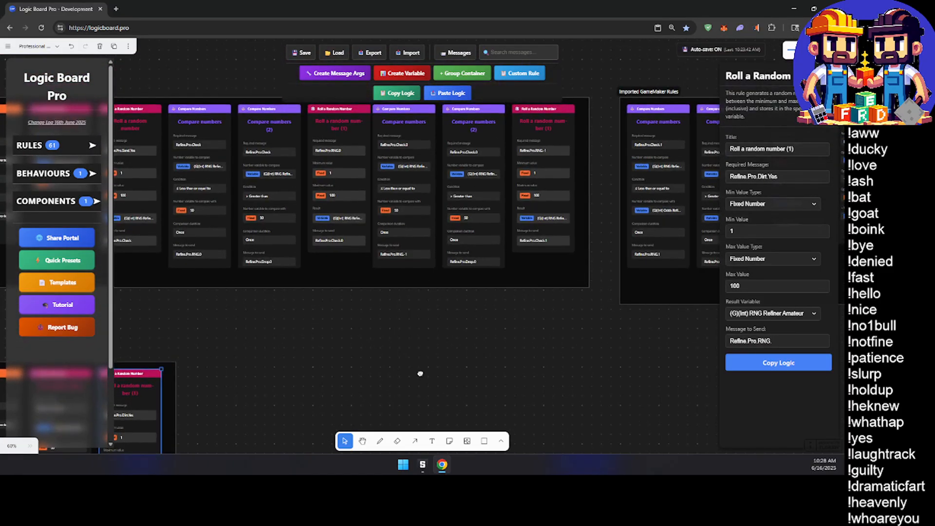
drag(420, 374, 519, 377)
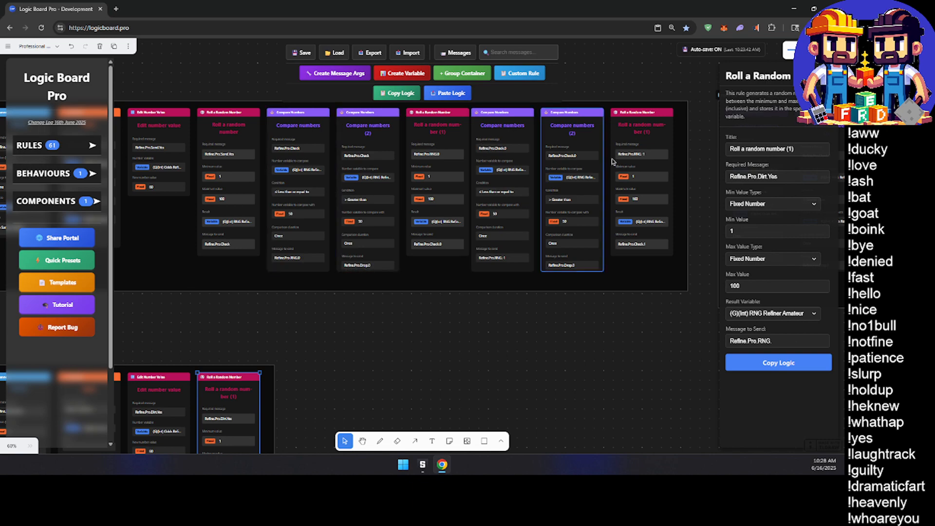
click(785, 341)
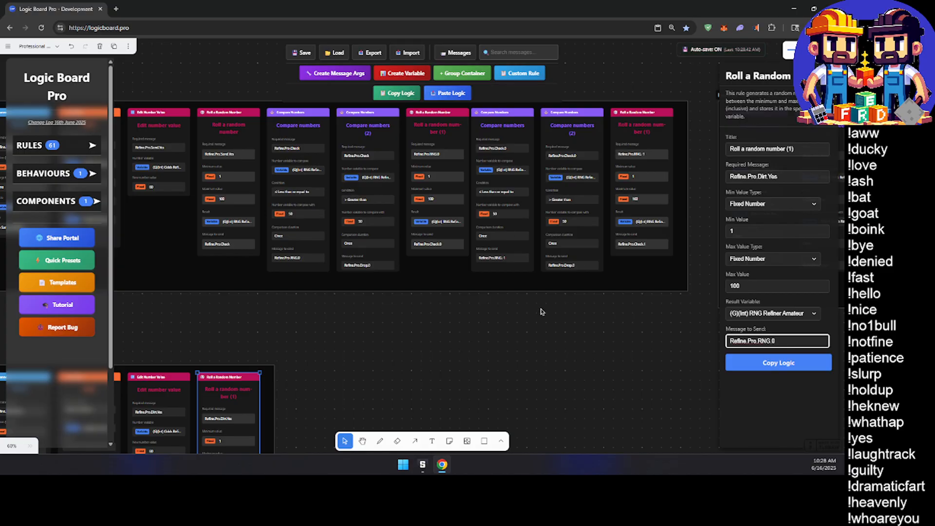
Step: Trace the Check and RNG message chain in the Sand Cost Check group and compare it with the Dirt group's random roll
drag(561, 314, 379, 332)
drag(510, 364, 481, 371)
middle_drag(481, 372, 660, 374)
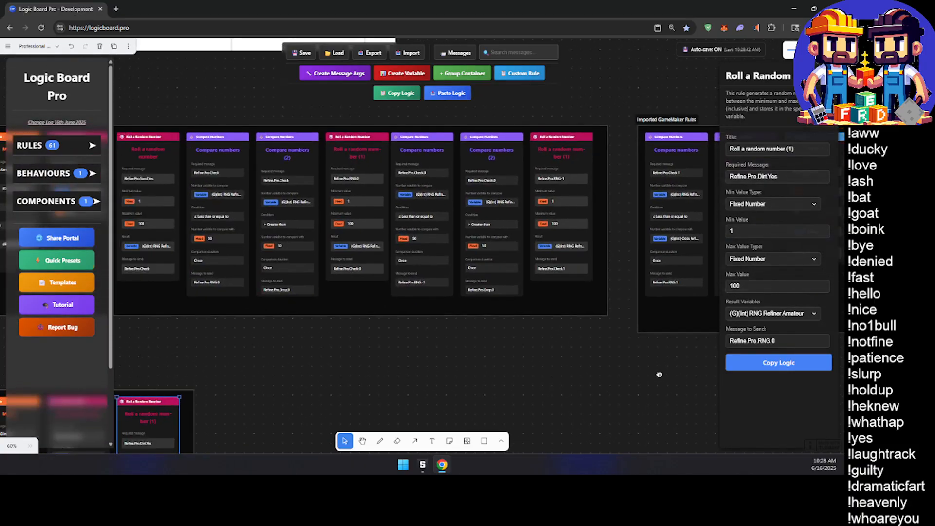
middle_drag(453, 355, 490, 335)
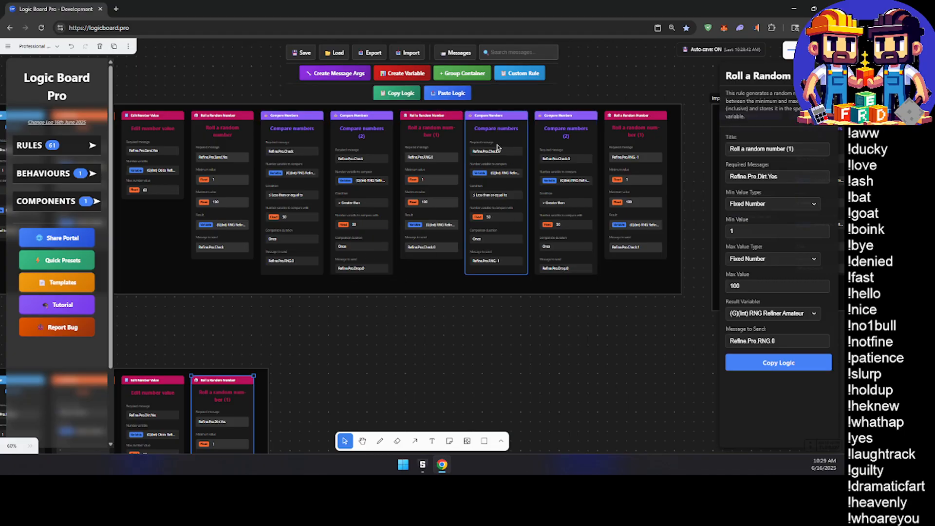
middle_drag(564, 199, 253, 215)
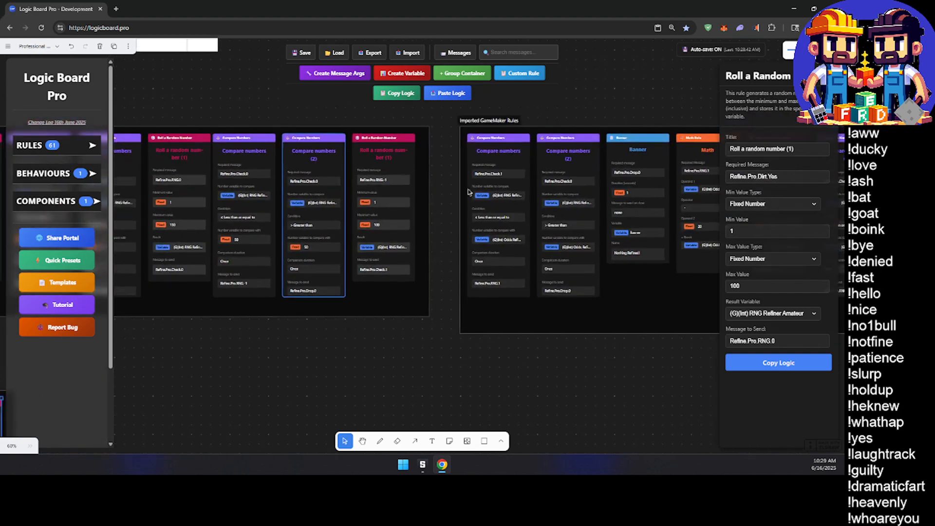
middle_drag(438, 326, 517, 276)
scroll(516, 277, down, 5)
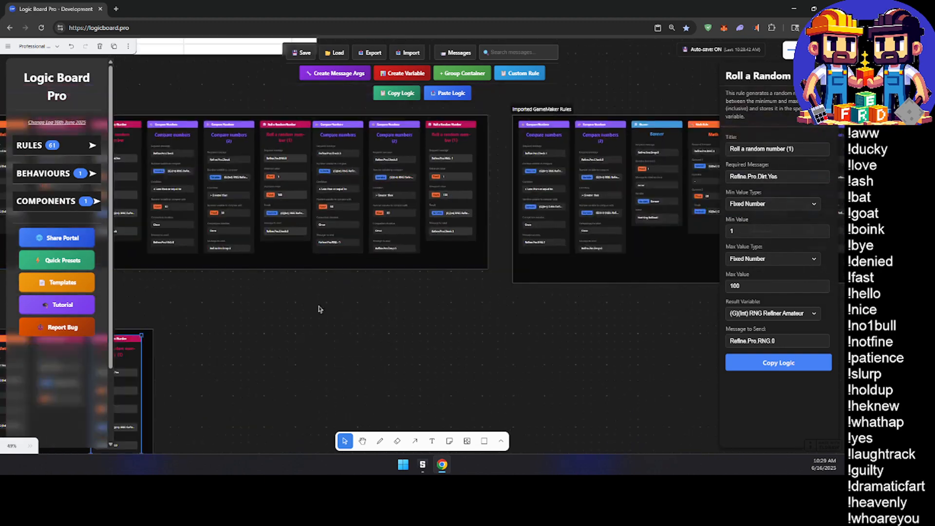
scroll(487, 327, up, 5)
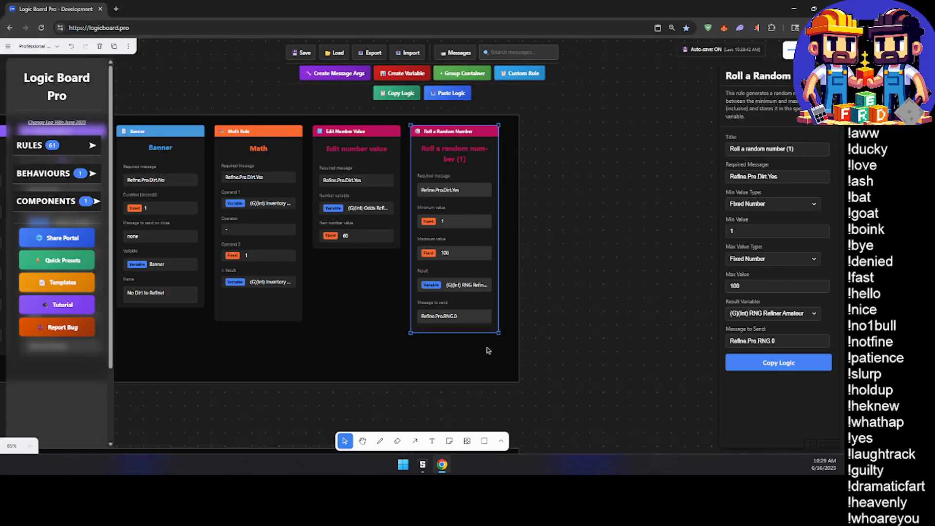
middle_drag(465, 352, 286, 468)
middle_drag(449, 336, 195, 453)
middle_drag(355, 360, 338, 432)
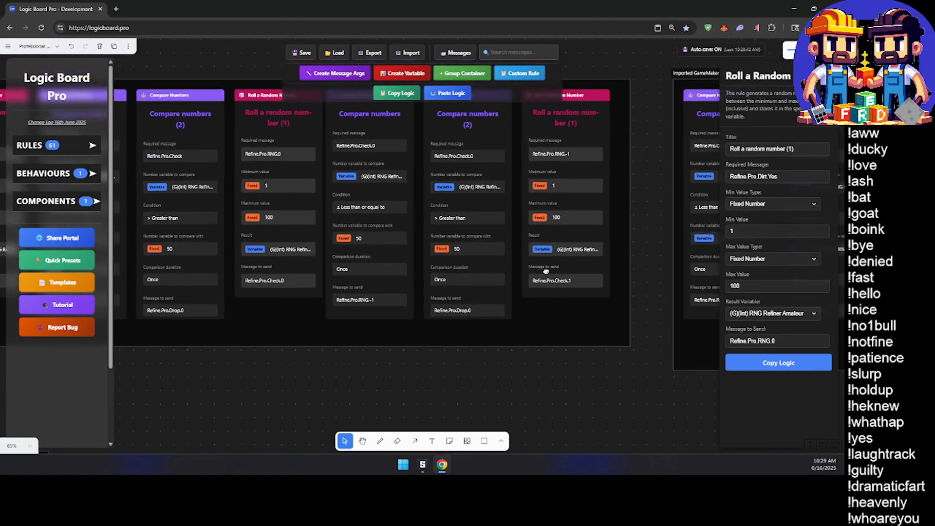
middle_drag(546, 271, 604, 205)
middle_drag(416, 322, 637, 154)
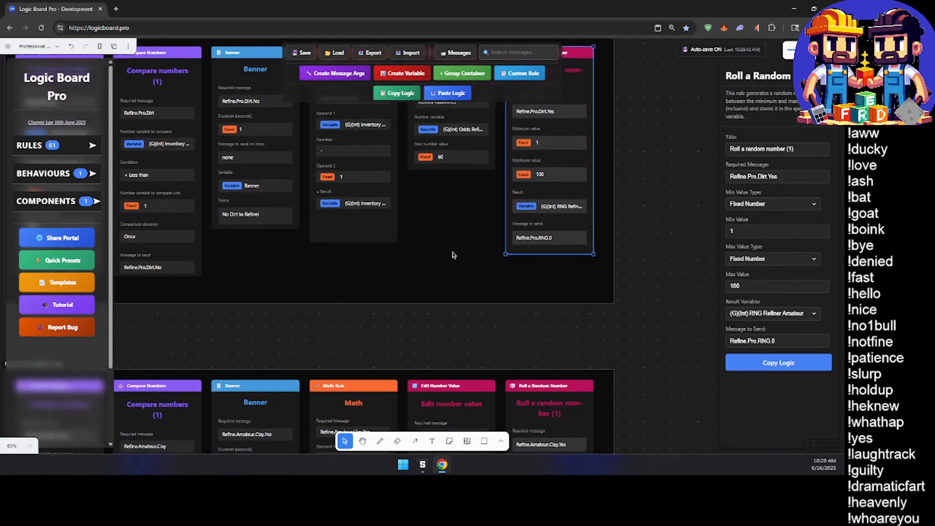
Step: Check the refiner odds table's material columns and look over the remaining imported rule groups below Dirt
scroll(452, 254, down, 4)
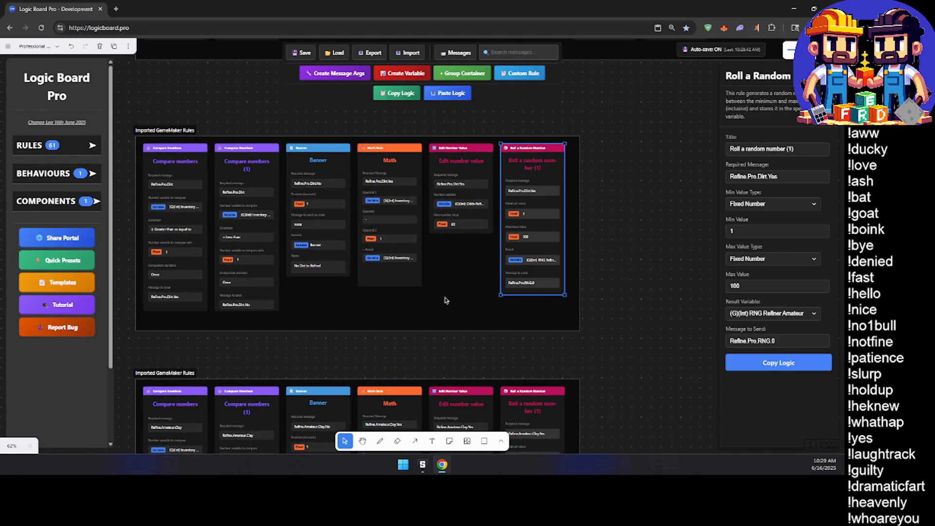
scroll(398, 207, down, 9)
middle_drag(391, 274, 478, 447)
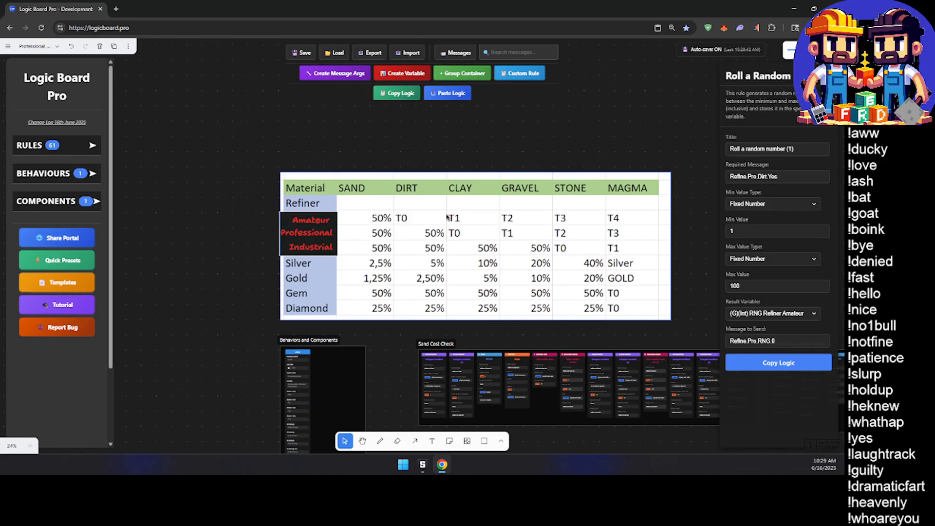
middle_drag(209, 219, 122, 20)
middle_drag(336, 303, 344, 97)
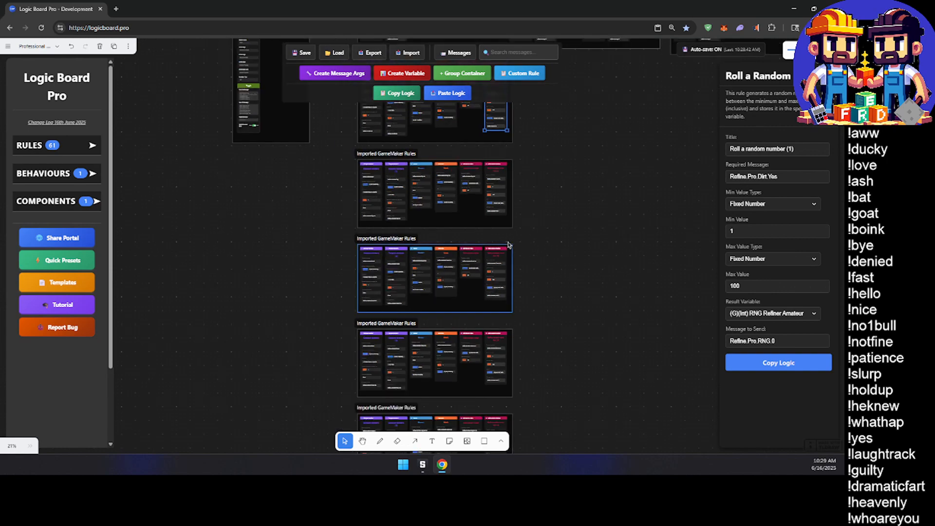
Step: Review the Dirt group's converted rules and check the inventory variables used by its Math rule
scroll(519, 247, down, 2)
click(577, 229)
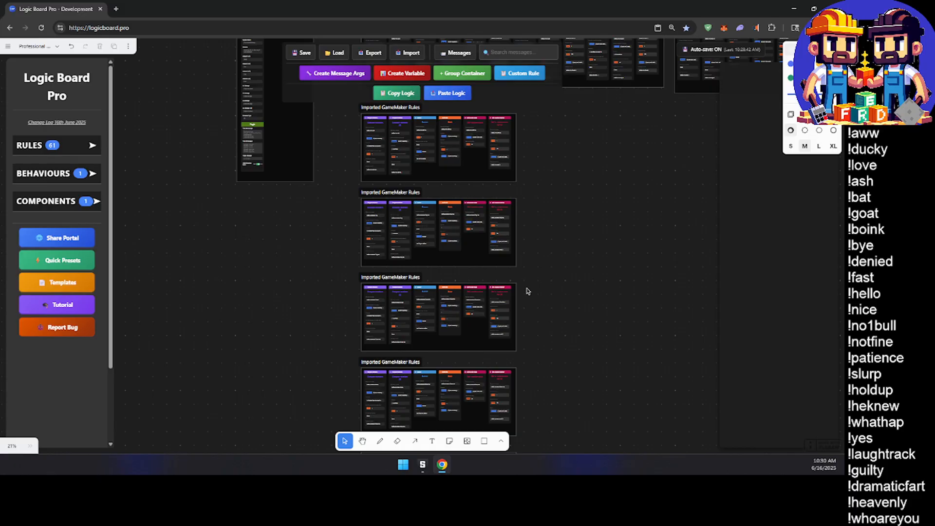
scroll(589, 268, up, 2)
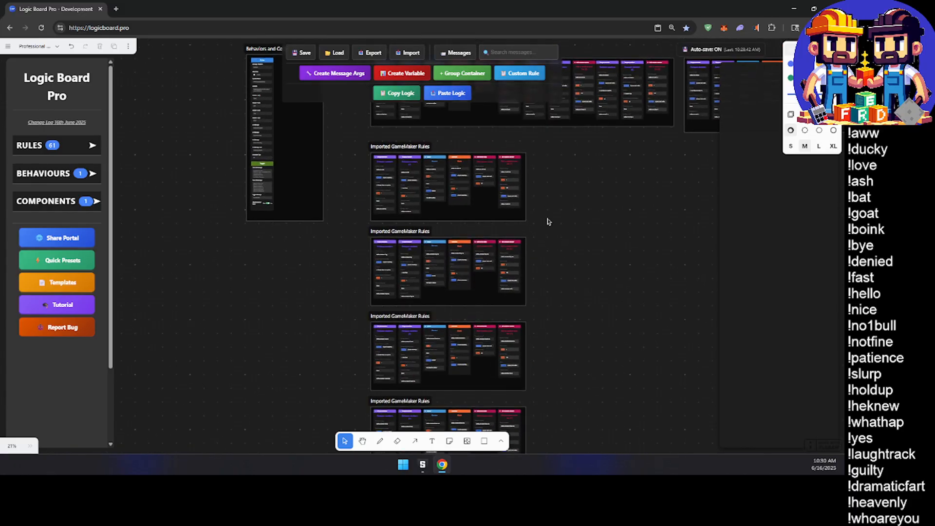
ctrl+scroll(524, 233, up, 6)
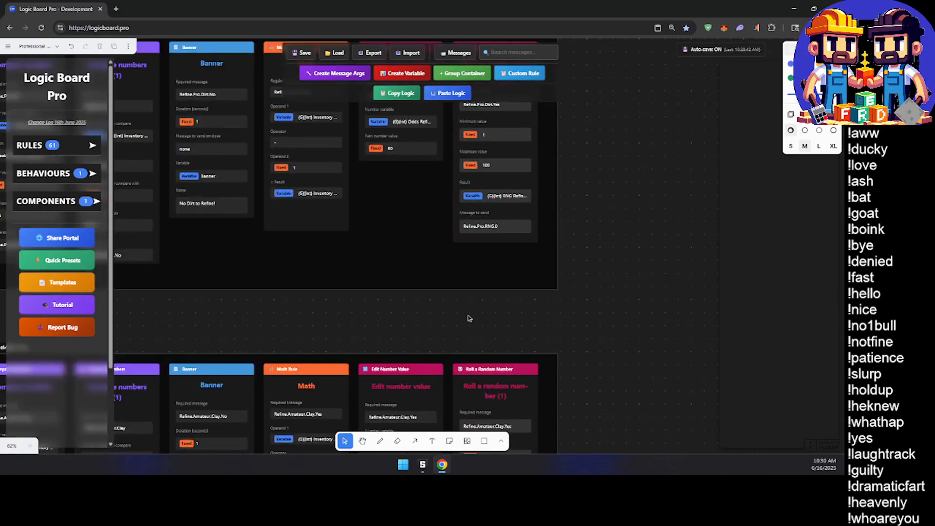
middle_drag(469, 322, 490, 422)
middle_drag(567, 388, 662, 366)
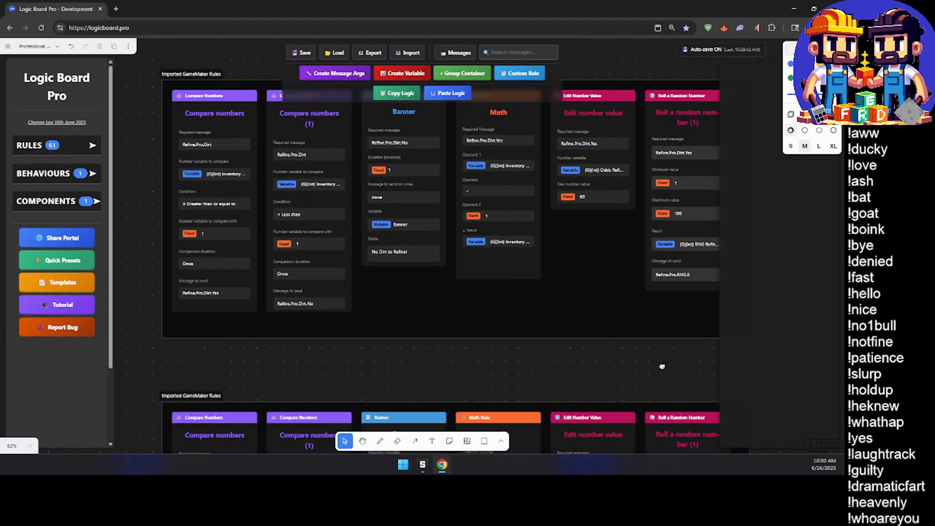
click(517, 269)
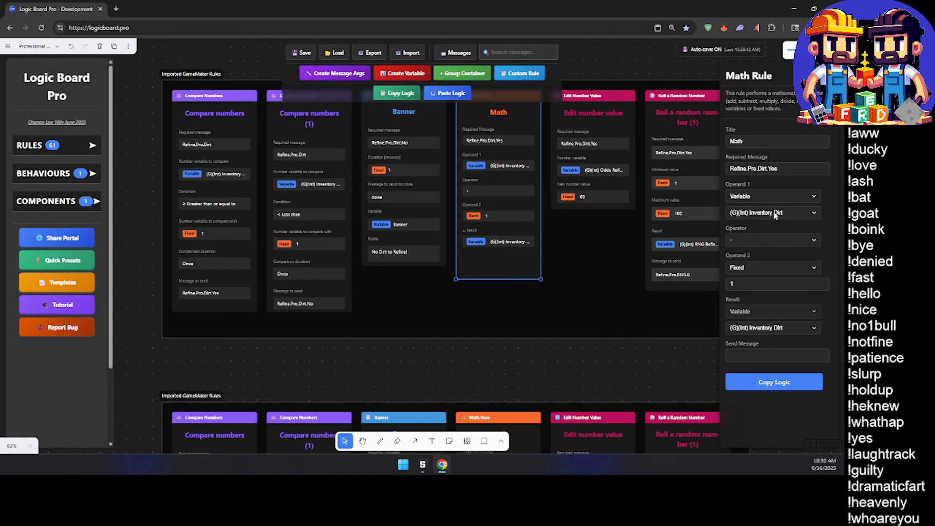
Step: Set the required message of the Clay group's first Compare numbers rule to Refine.Pro.Clay
middle_drag(528, 332, 626, 112)
scroll(549, 235, down, 2)
middle_drag(480, 313, 453, 236)
click(310, 250)
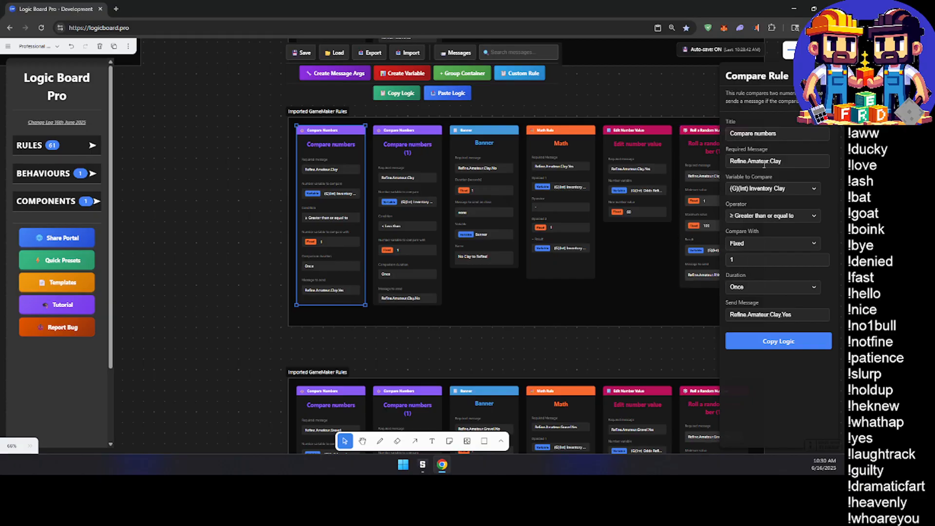
double_click(764, 161)
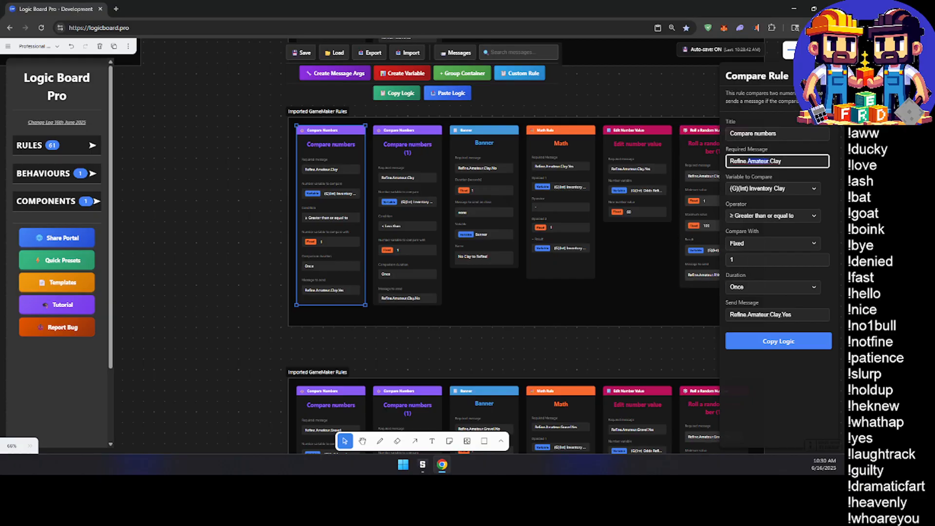
text(Pro)
Step: Set the Clay group's Compare numbers (1) rule to require Refine.Pro.Clay and send Refine.Pro.Clay.No
click(388, 222)
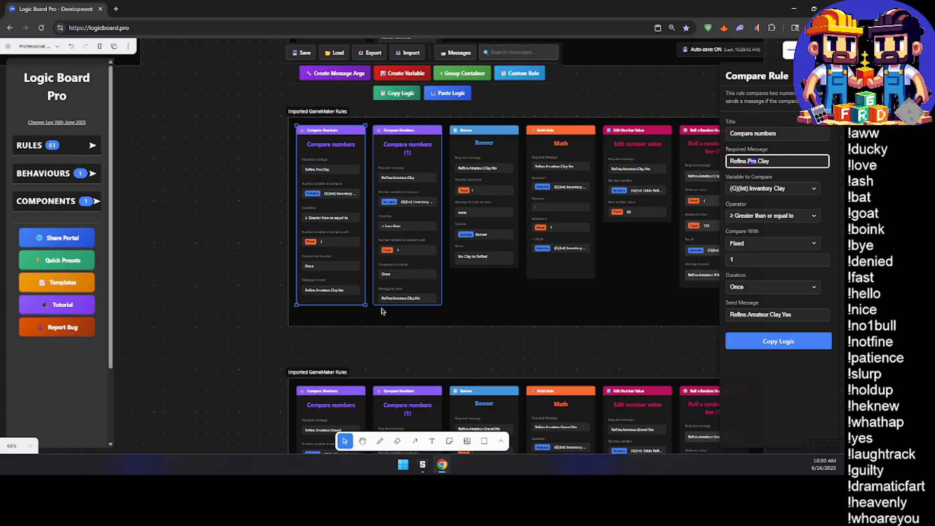
scroll(383, 244, right, 1)
click(763, 162)
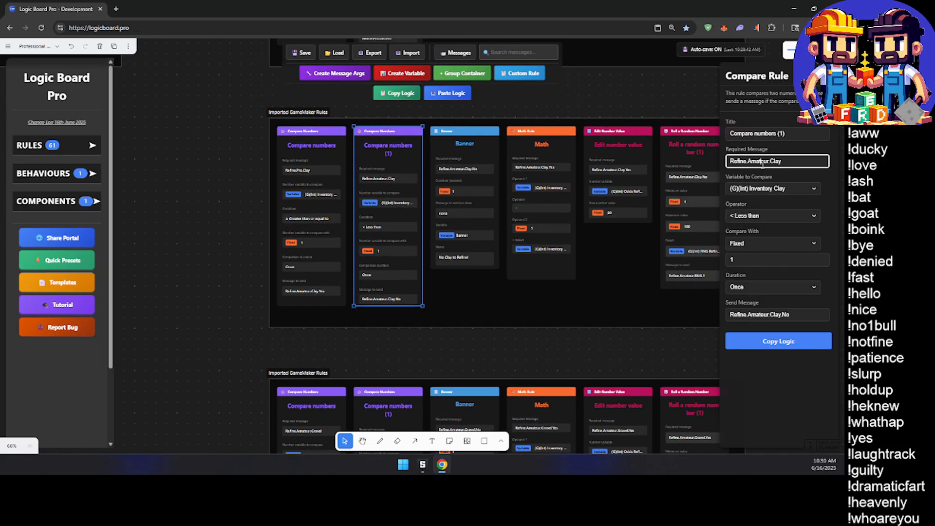
text(Pro)
click(761, 316)
text(Pro)
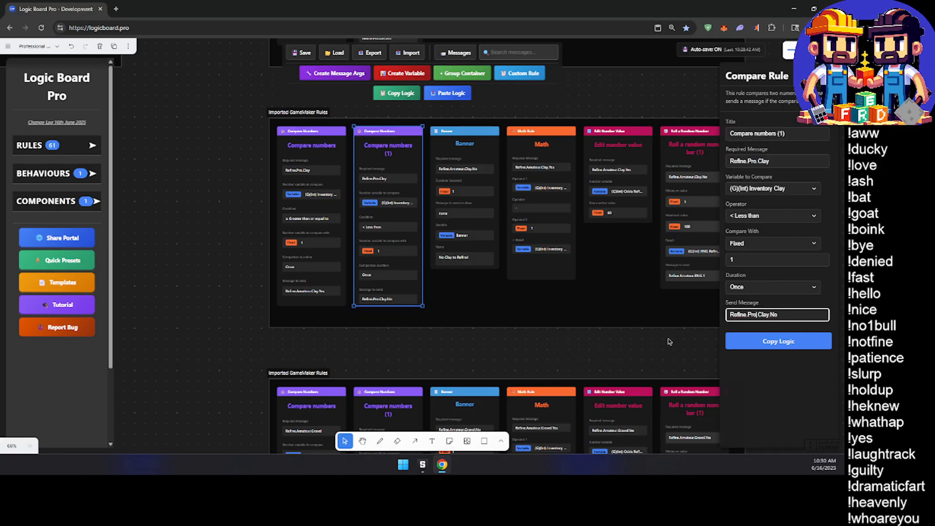
Step: Set the message sent by the Clay group's first Compare numbers rule to Refine.Pro.Clay.Yes
click(313, 303)
double_click(753, 315)
text(Pro)
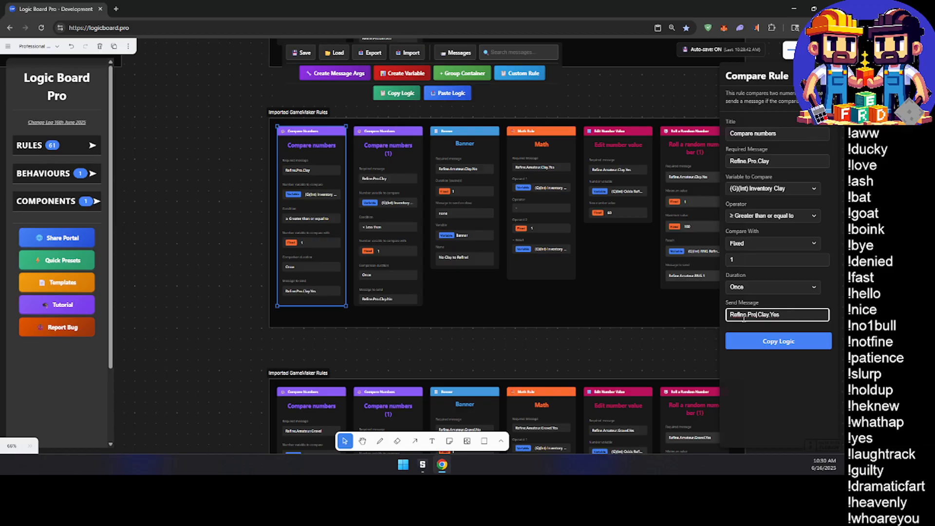
click(402, 165)
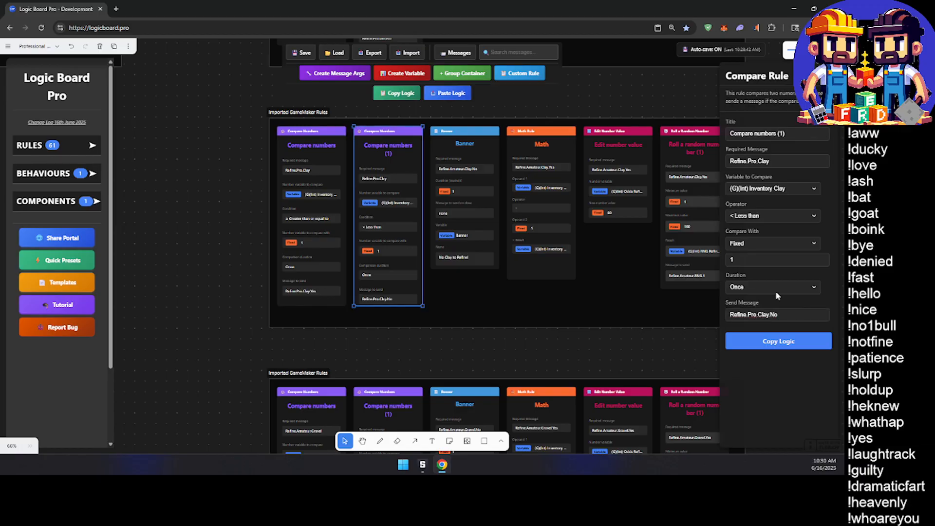
Step: Set the required message to Refine.Pro.Clay.No on the Clay group's Banner and Refine.Pro.Clay.Yes on its Math rule
click(485, 161)
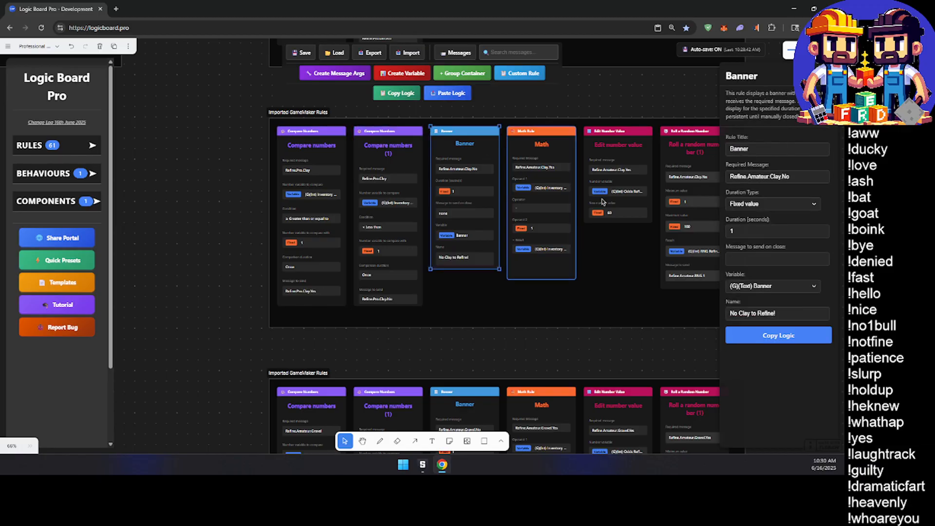
click(757, 177)
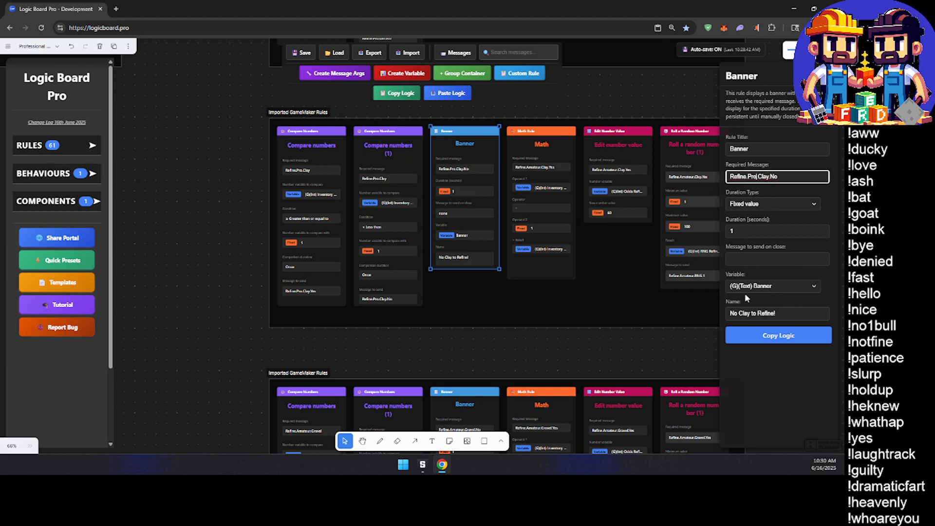
click(535, 159)
double_click(760, 168)
text(Pro)
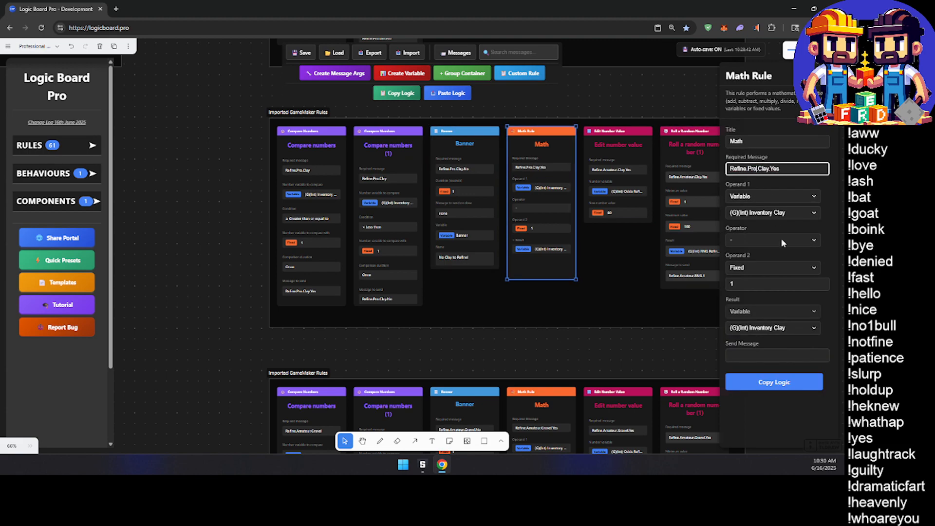
Step: Set the required message of the Clay group's Edit number value rule to Refine.Pro.Clay.Yes
click(615, 165)
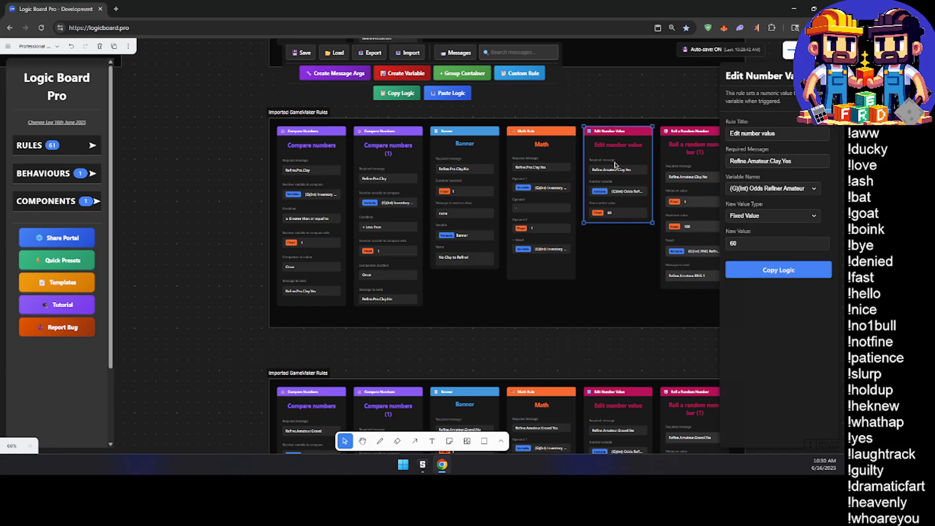
double_click(758, 166)
text(Pro)
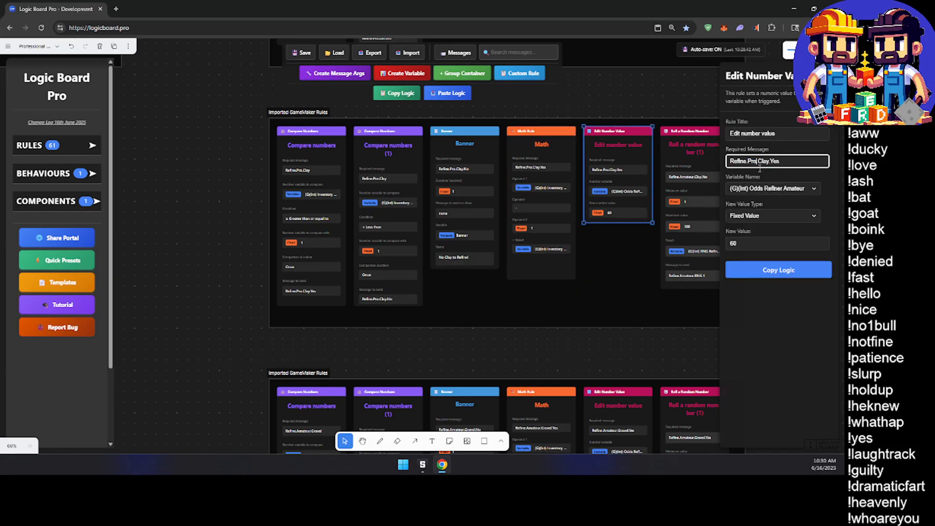
Step: Set the Clay group's Roll a random number (1) rule to require Refine.Pro.Clay.Yes and send Refine.Pro.RNG.1
middle_drag(640, 219, 536, 233)
click(594, 179)
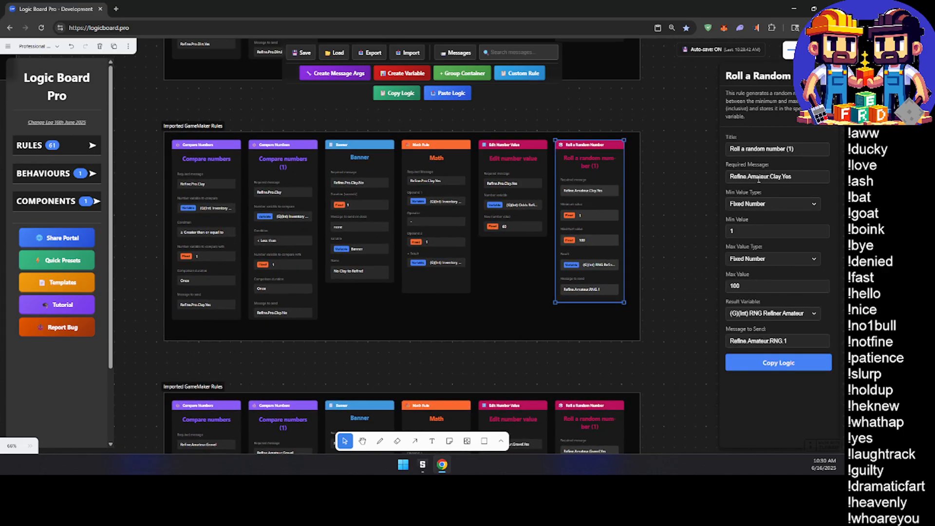
click(757, 177)
text(Pro)
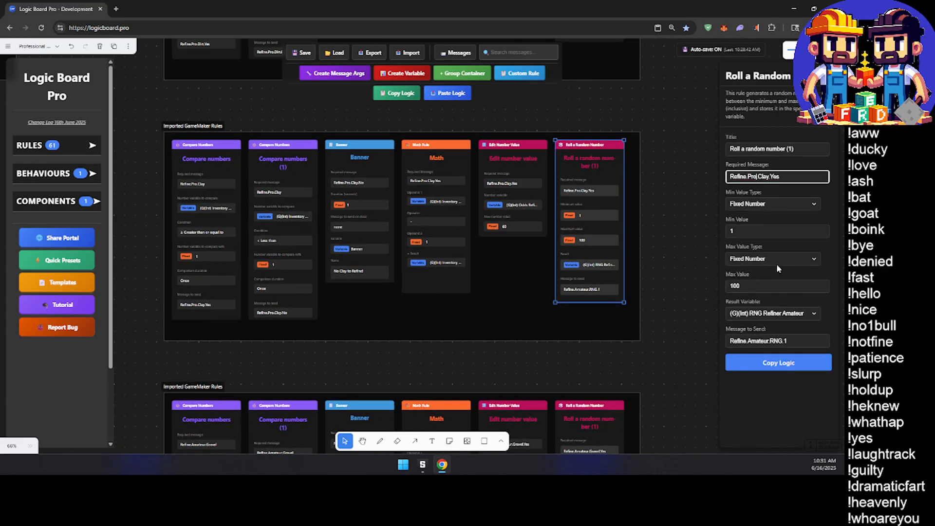
double_click(758, 341)
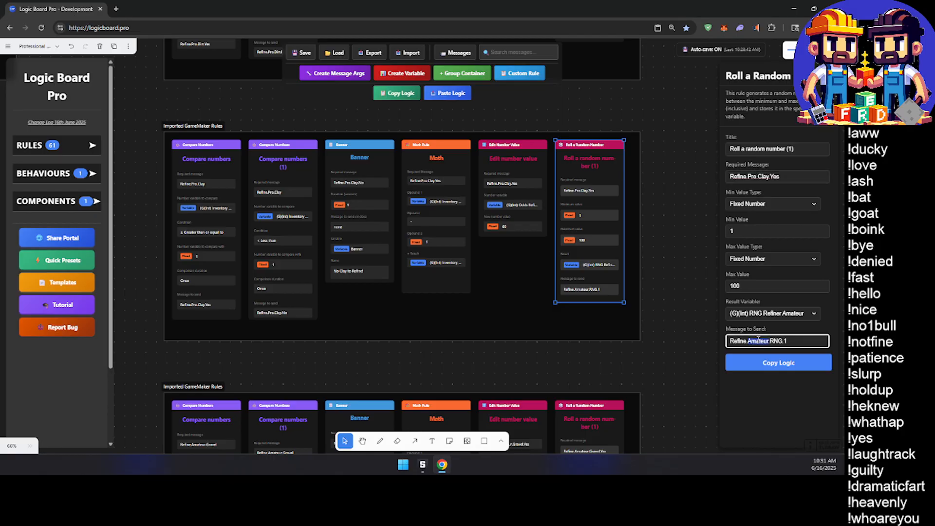
text(Pro)
drag(533, 297, 492, 306)
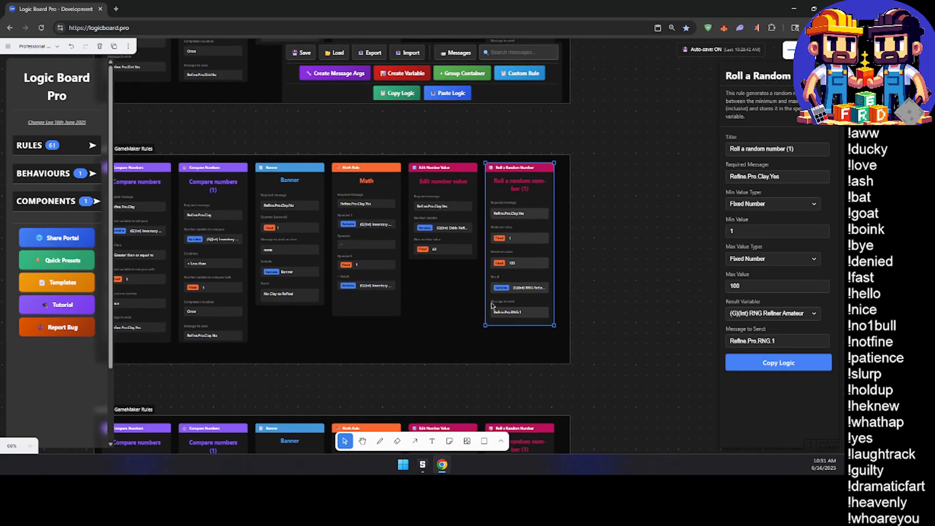
Step: Check the Professional row of the refiner odds table and trace which RNG message the Clay roll should trigger in the Check chain
middle_drag(418, 162, 528, 365)
scroll(453, 253, down, 4)
middle_drag(398, 184, 432, 392)
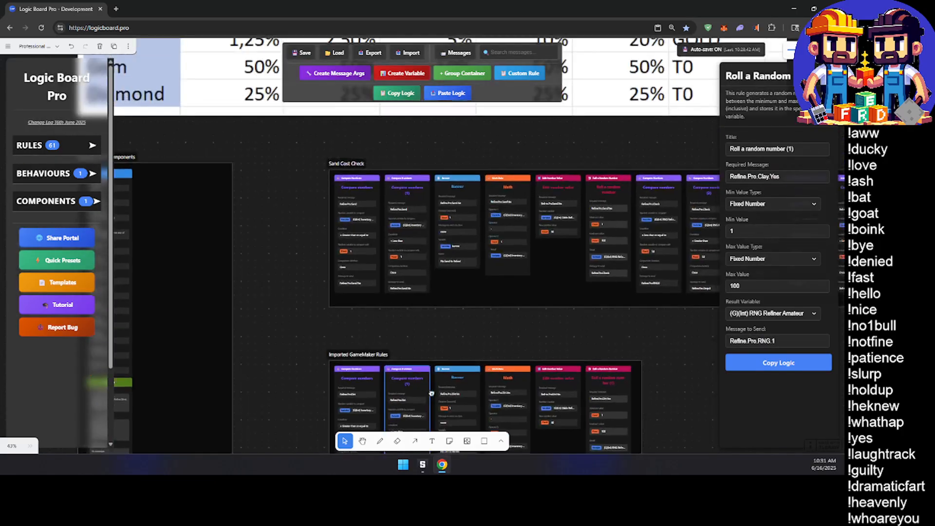
middle_drag(298, 214, 331, 441)
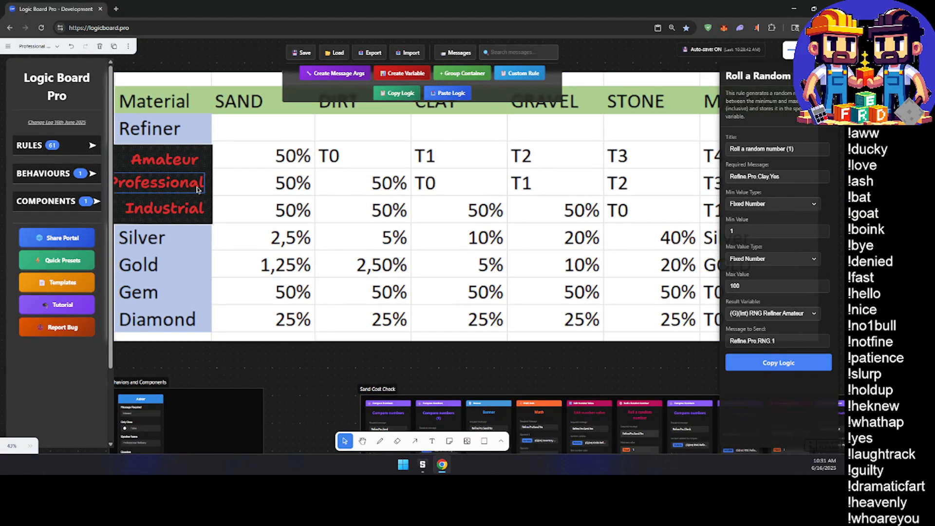
middle_drag(535, 372, 127, 210)
scroll(564, 260, up, 5)
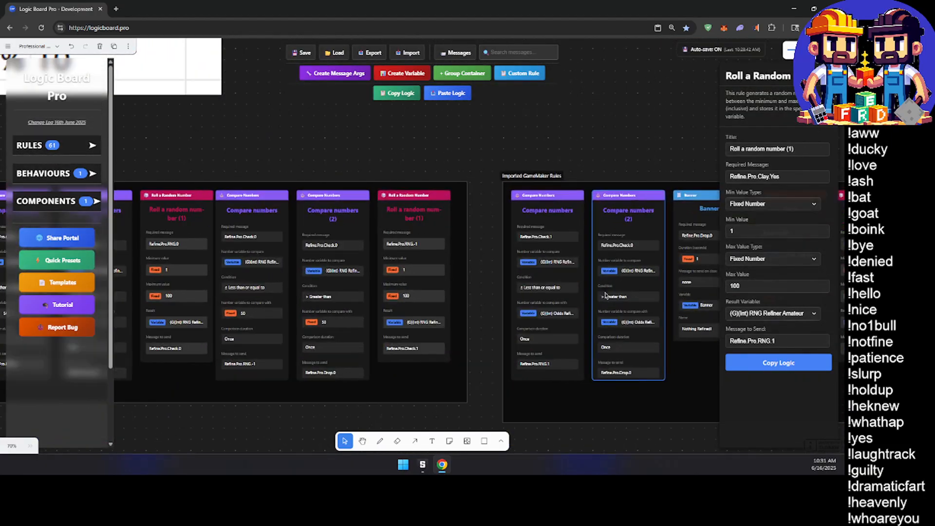
middle_drag(480, 302, 502, 285)
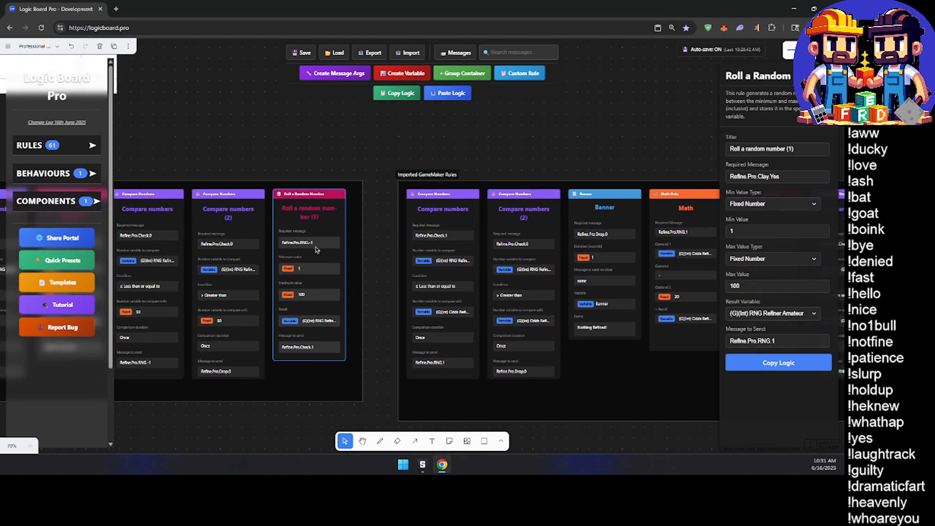
scroll(484, 290, down, 4)
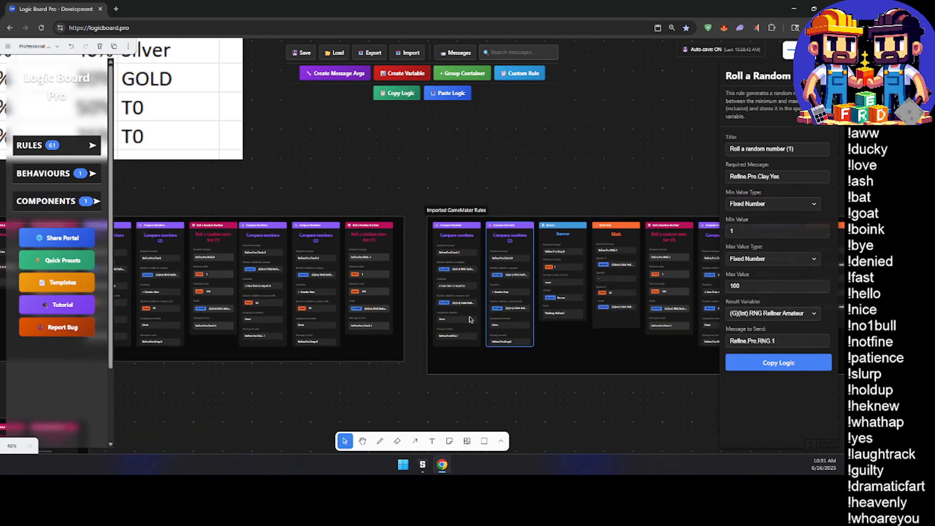
middle_drag(472, 317, 629, 160)
middle_drag(467, 287, 619, 170)
middle_drag(339, 331, 325, 325)
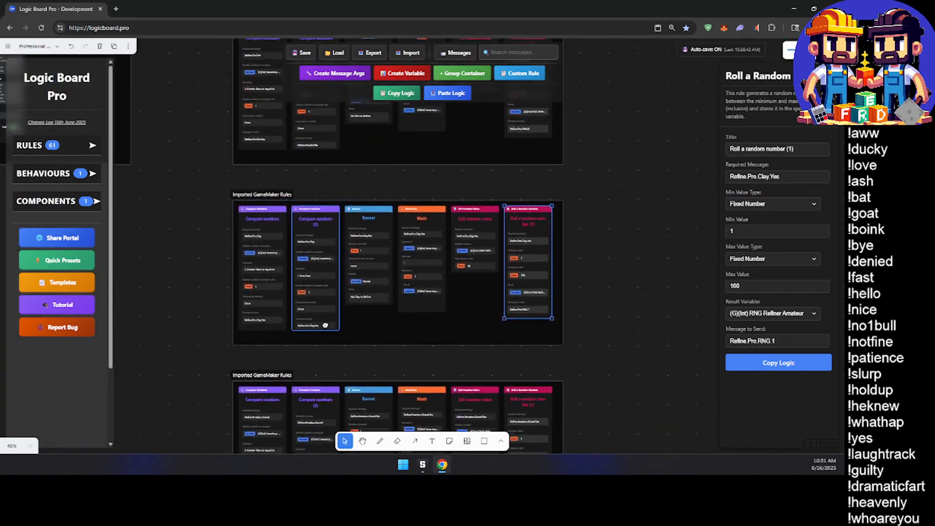
middle_drag(463, 298, 440, 321)
Step: Set the message to send of the Clay group's Roll a random number (1) rule to Refine.Pro.RNG.-1
scroll(510, 358, up, 2)
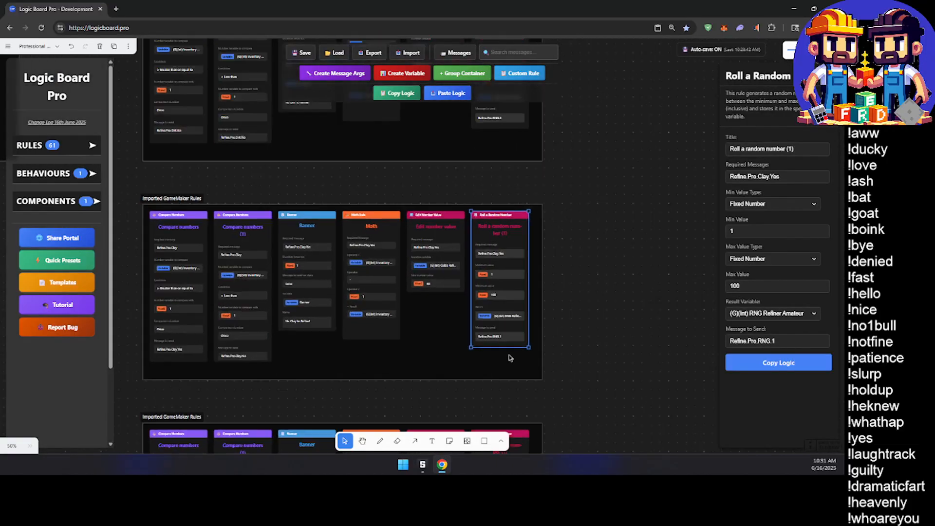
scroll(510, 358, up, 2)
middle_drag(500, 339, 494, 368)
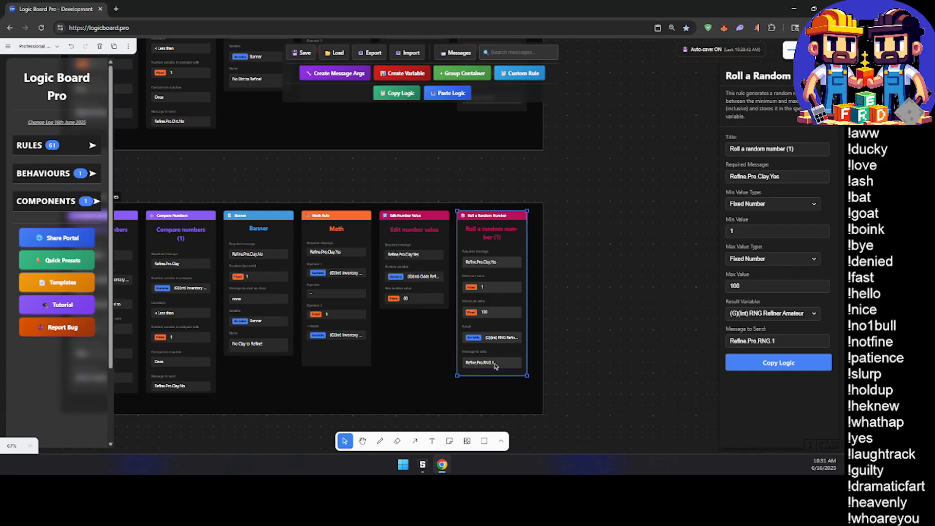
click(774, 342)
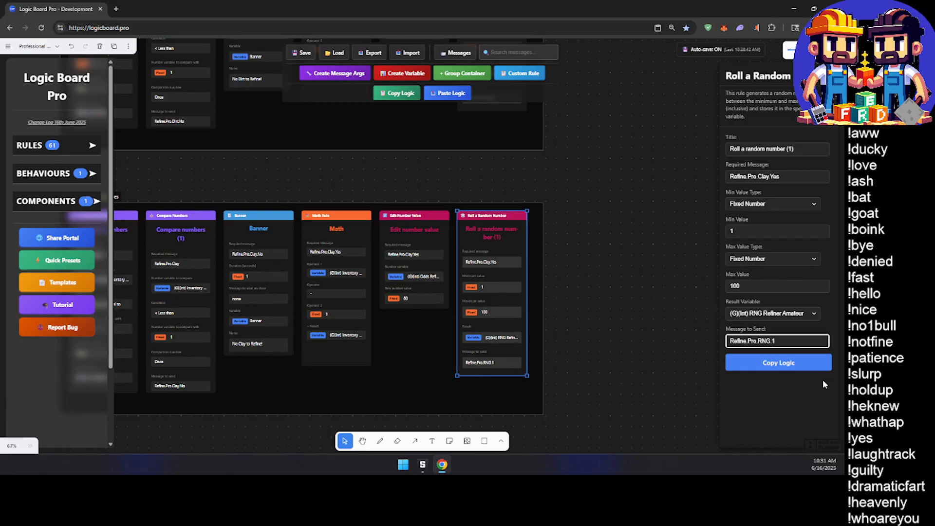
key(BackSpace)
text(-)
click(582, 304)
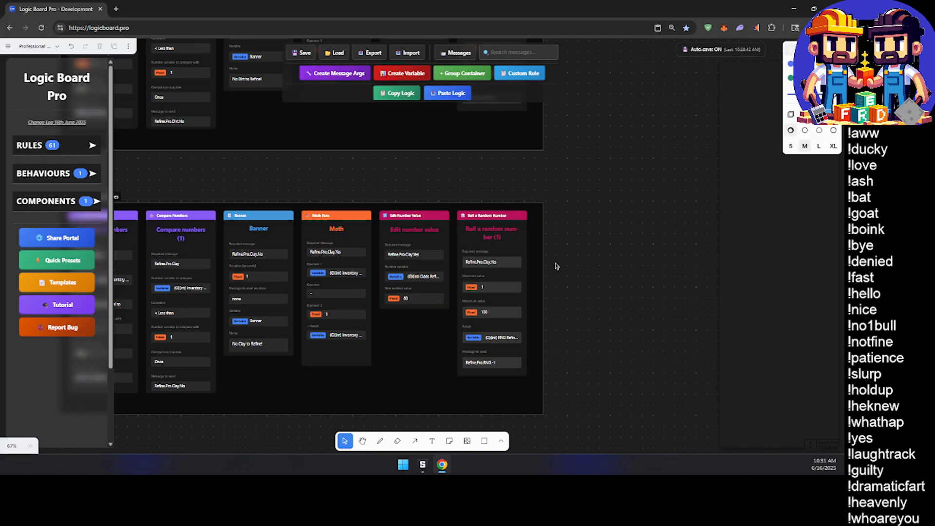
Step: Set the Gravel group's Compare numbers rule to require Refine.Pro.Gravel and send Refine.Pro.Gravel.Yes
scroll(599, 246, down, 5)
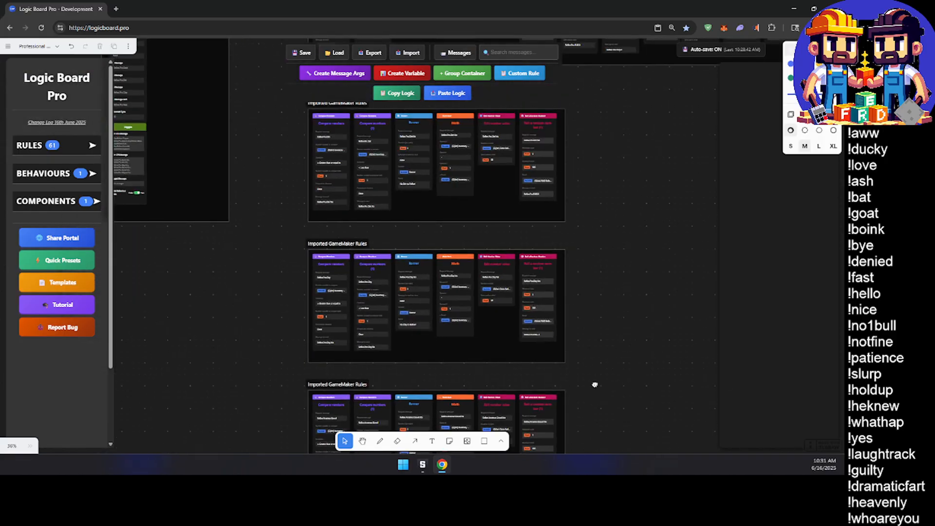
middle_drag(595, 385, 600, 219)
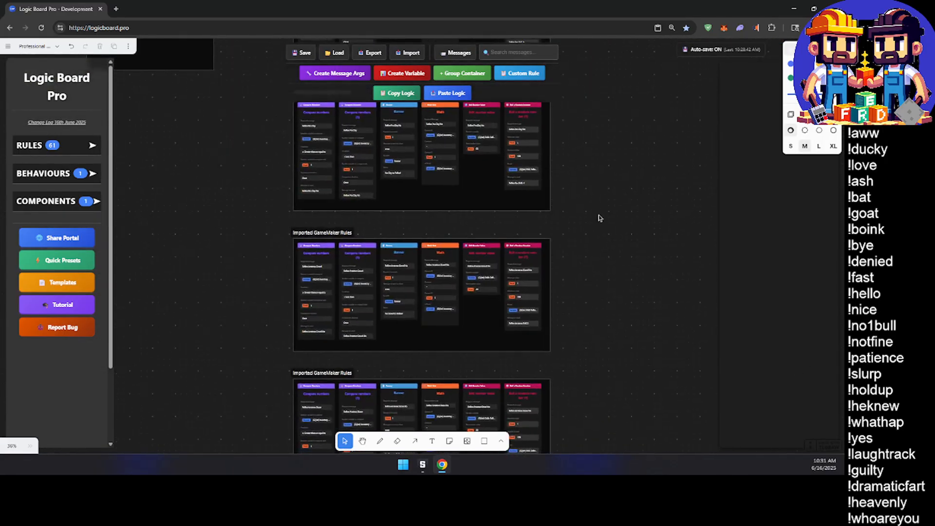
scroll(451, 288, up, 5)
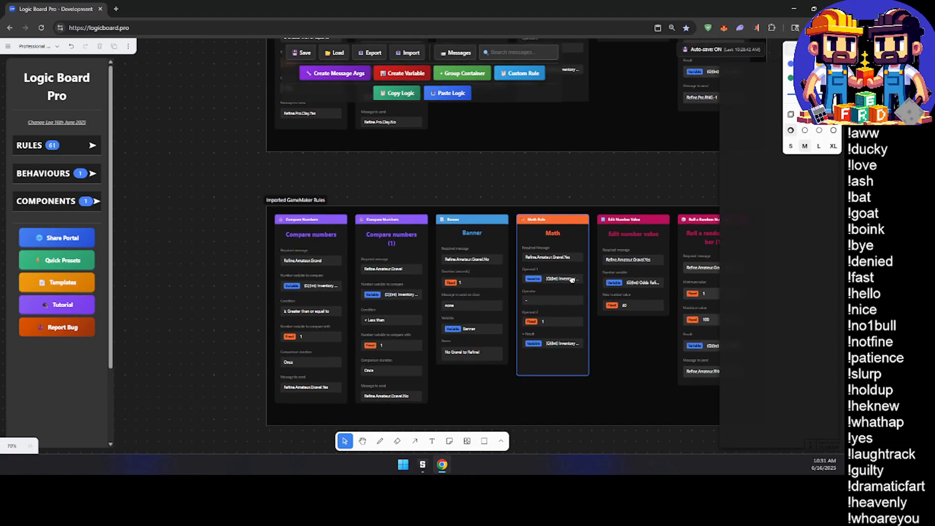
click(362, 234)
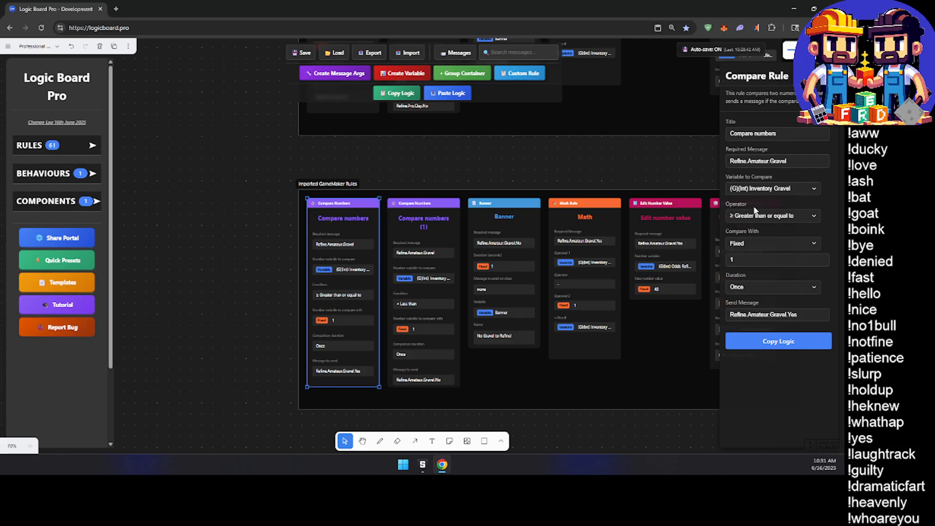
double_click(759, 315)
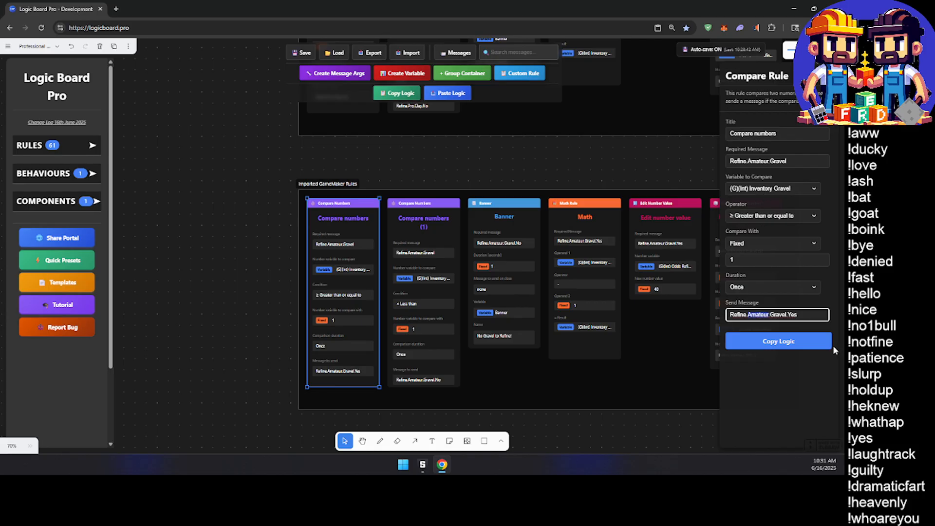
text(Pro)
click(760, 160)
text(Pro)
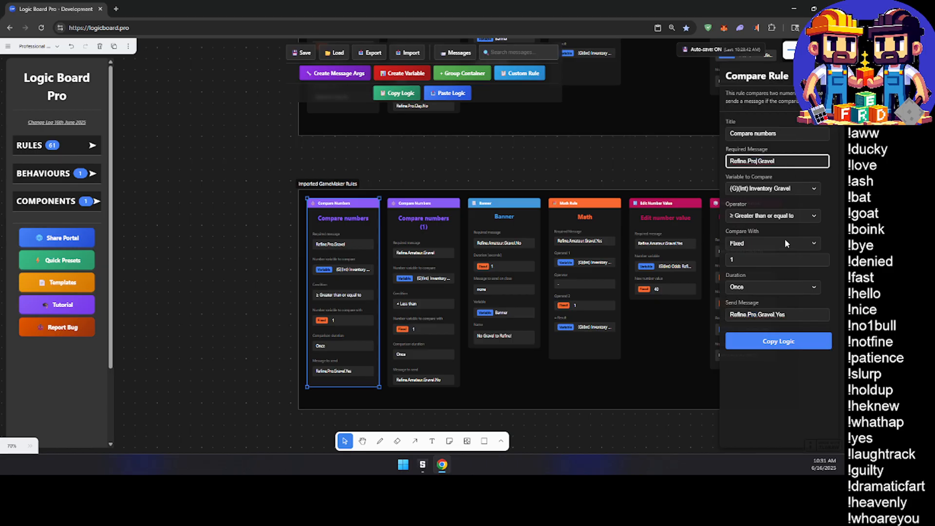
Step: Set the Gravel group's Compare numbers (1) rule to require Refine.Pro.Gravel and send Refine.Amateur.Pro.No
click(422, 232)
double_click(760, 160)
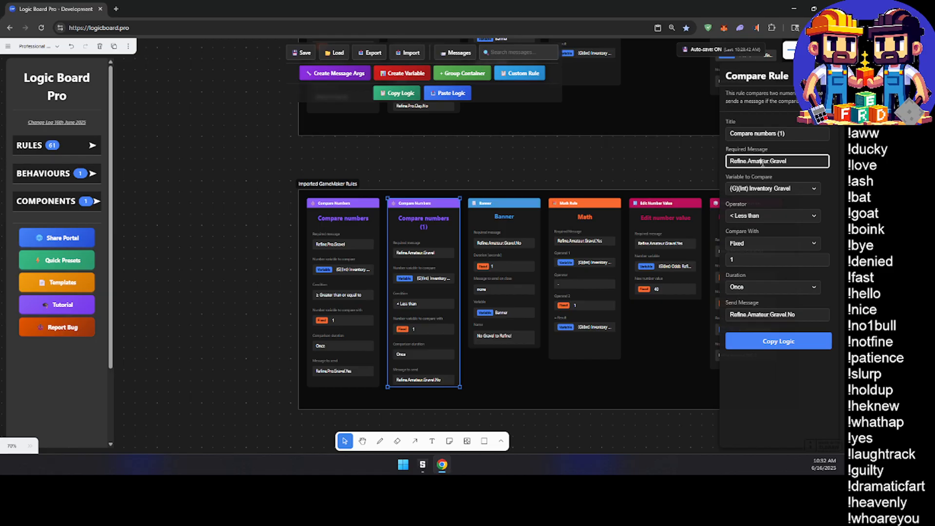
text(Pro)
click(781, 315)
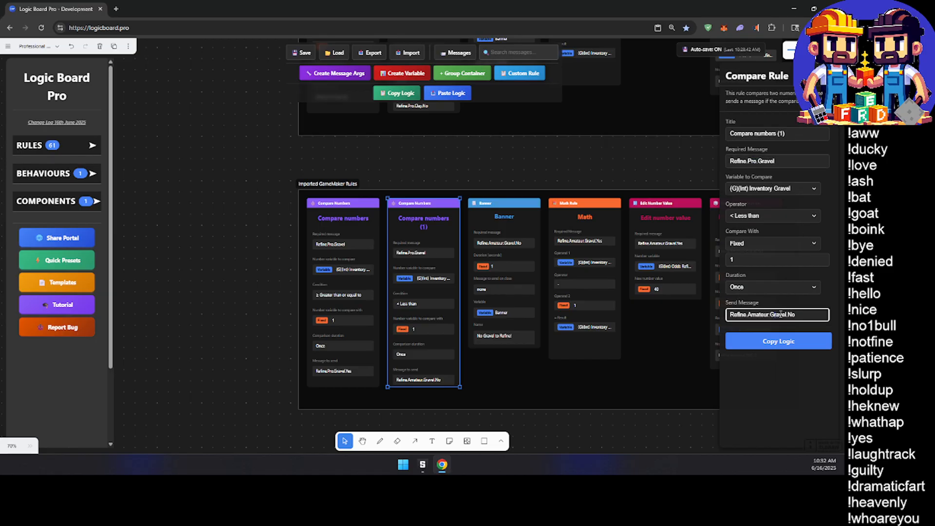
text(Pro)
Step: Set the required messages of the Gravel group's Banner rule to Refine.Pro.Gravel.No and its Math rule to Refine.Pro.Gravel.Yes
click(509, 225)
double_click(763, 177)
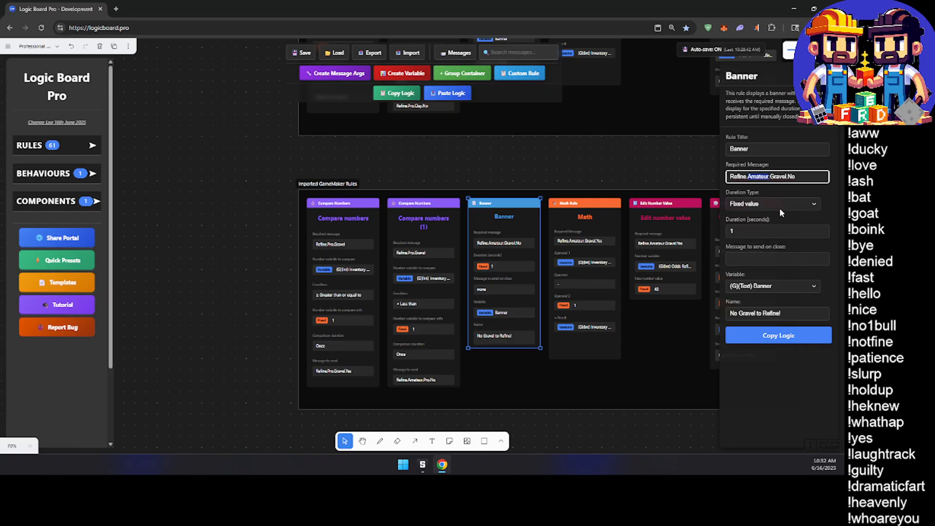
text(Pro)
click(584, 226)
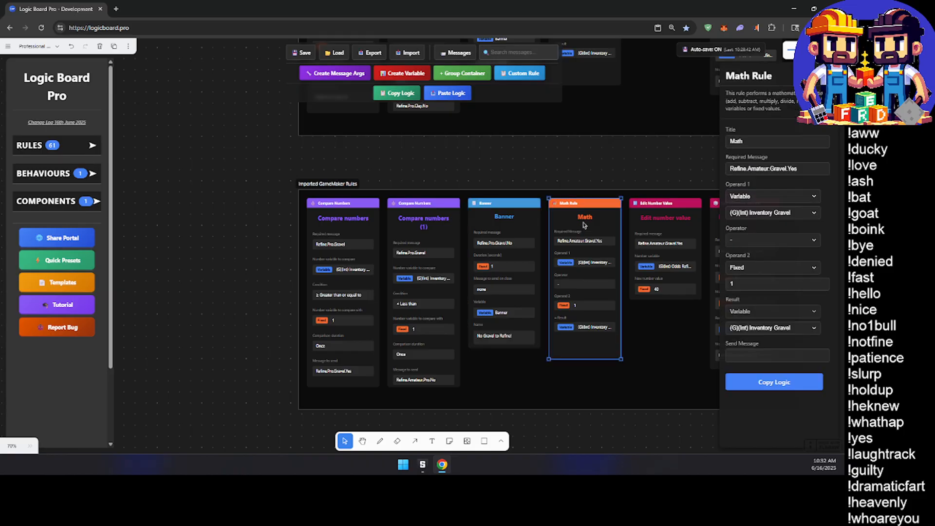
double_click(759, 169)
text(Pro)
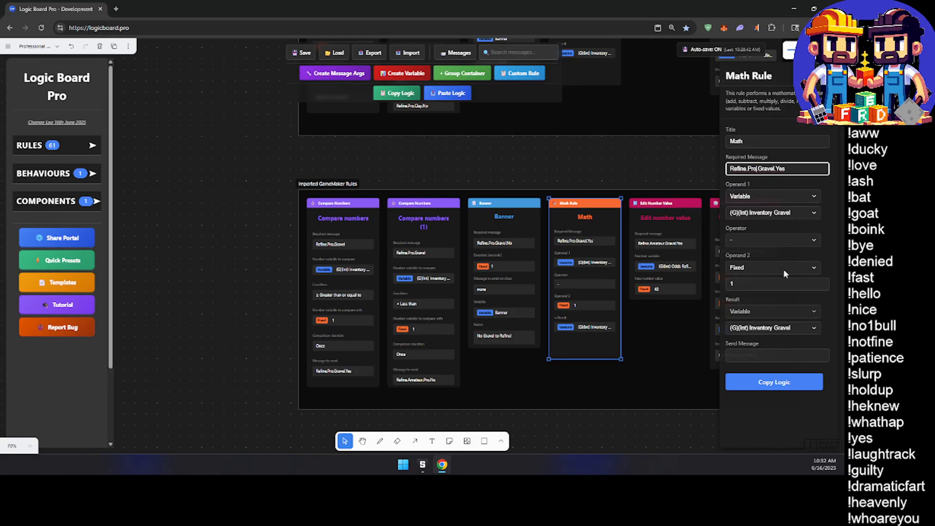
Step: Set the required message of the Gravel group's Edit number value and Roll a random number (1) rules to Refine.Pro.Gravel.Yes
click(638, 229)
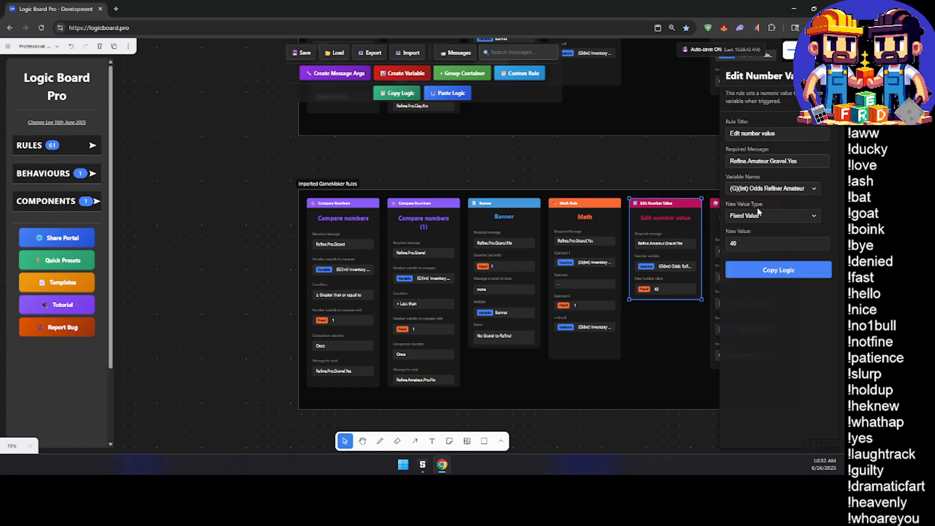
click(758, 162)
text(Pro)
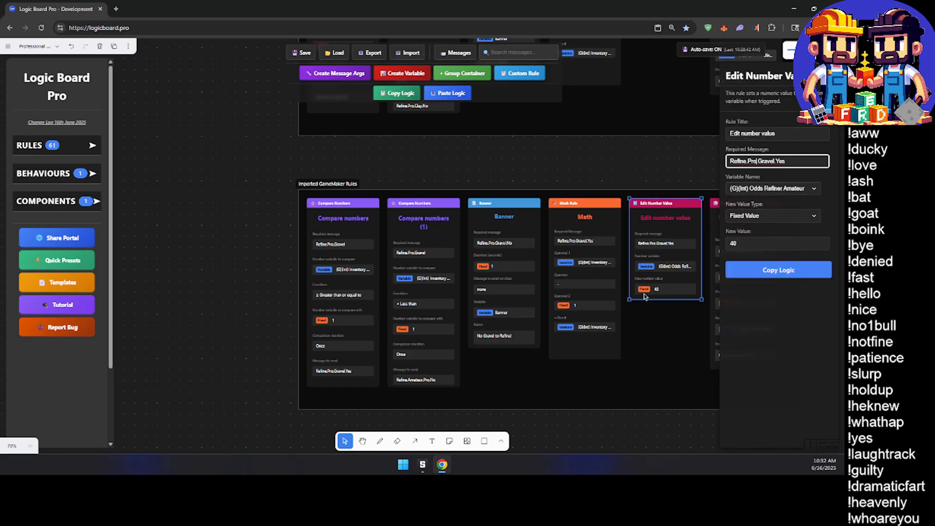
scroll(633, 219, right, 5)
click(565, 212)
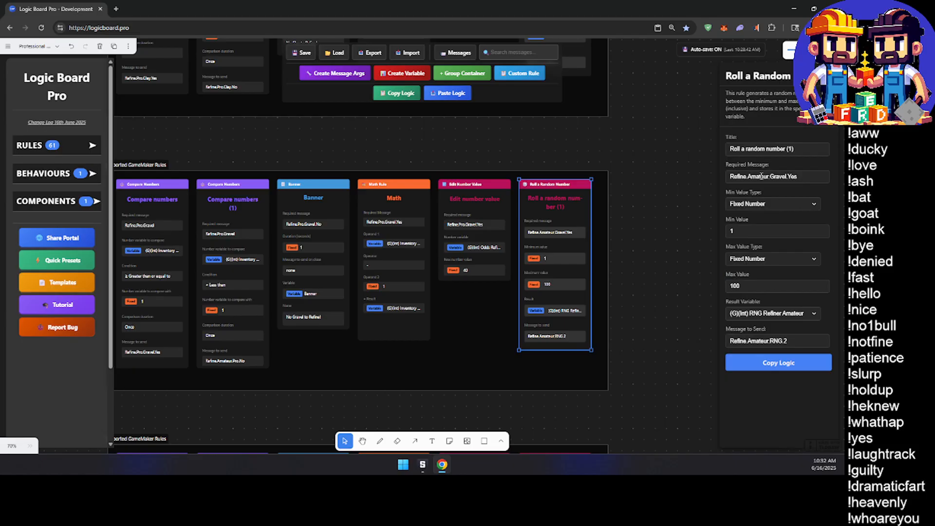
double_click(763, 177)
text(Pro)
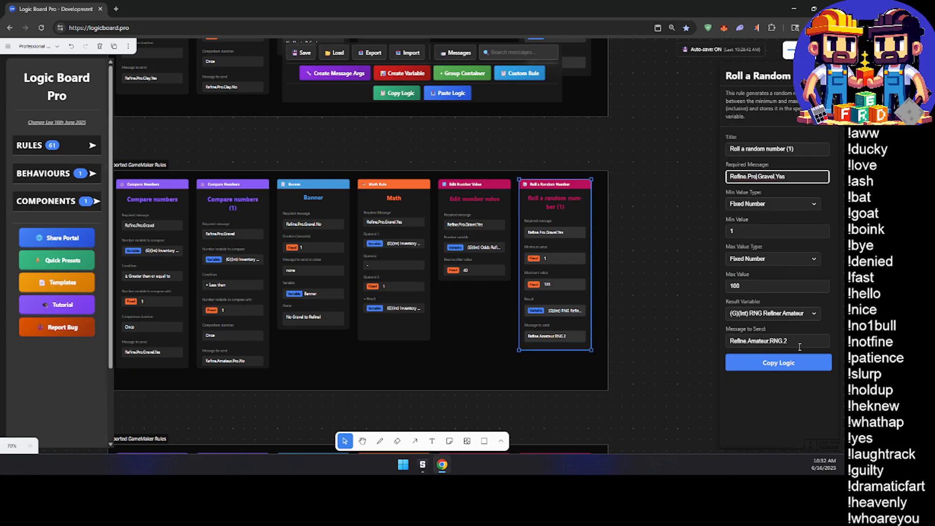
Step: Check the Professional row of the refiner odds table and the Check chain for the RNG message the Gravel roll should trigger
ctrl+scroll(631, 324, down, 10)
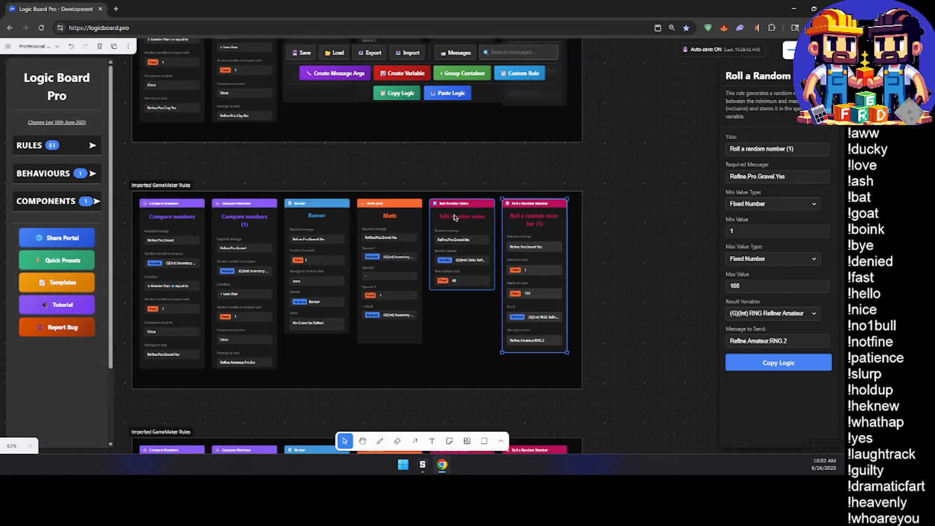
scroll(443, 327, up, 8)
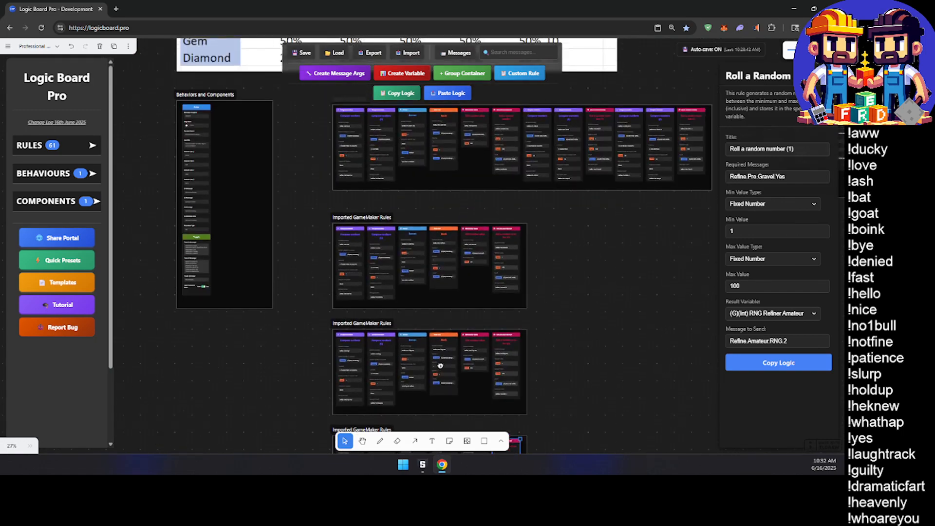
scroll(393, 324, up, 2)
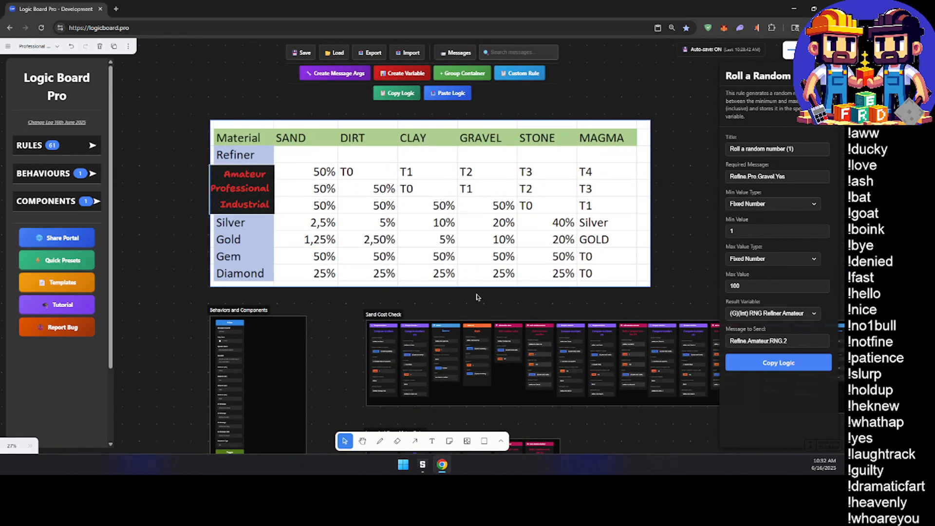
middle_drag(510, 332, 281, 232)
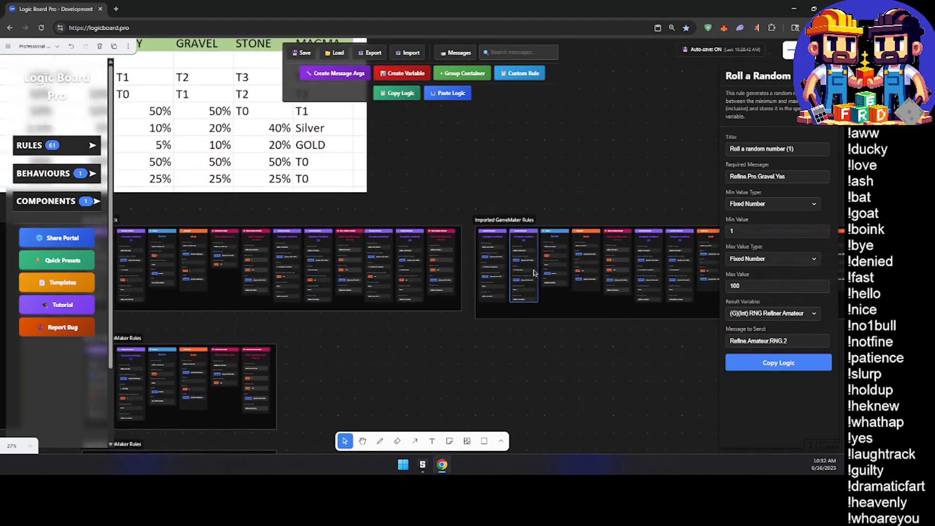
scroll(607, 287, up, 9)
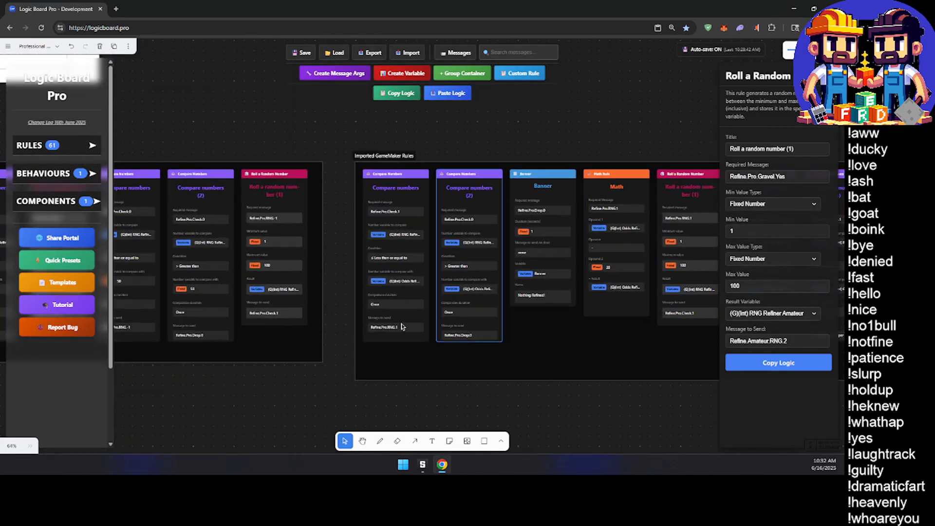
middle_drag(277, 415, 529, 154)
middle_drag(259, 253, 622, 143)
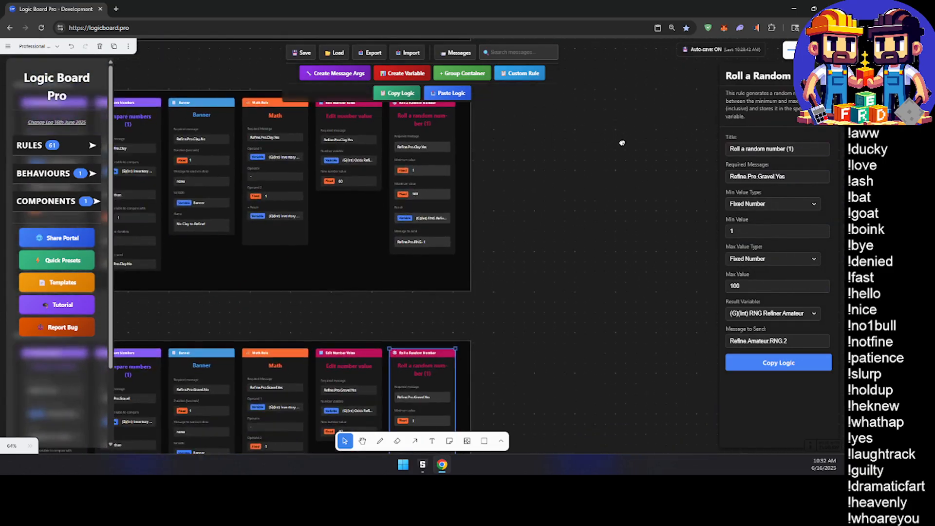
middle_drag(466, 315, 536, 151)
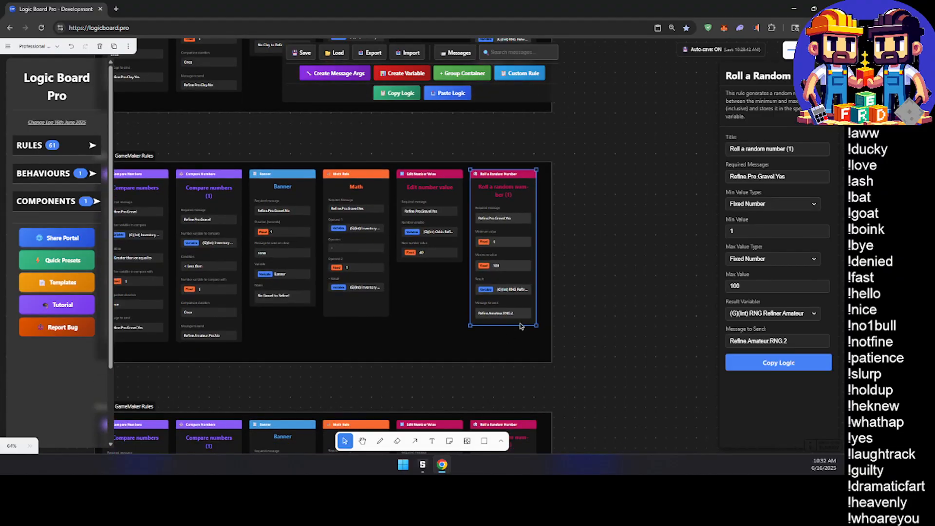
Step: Set the message to send of the Gravel group's Roll a random number (1) rule to Refine.Pro.RNG.1
click(806, 340)
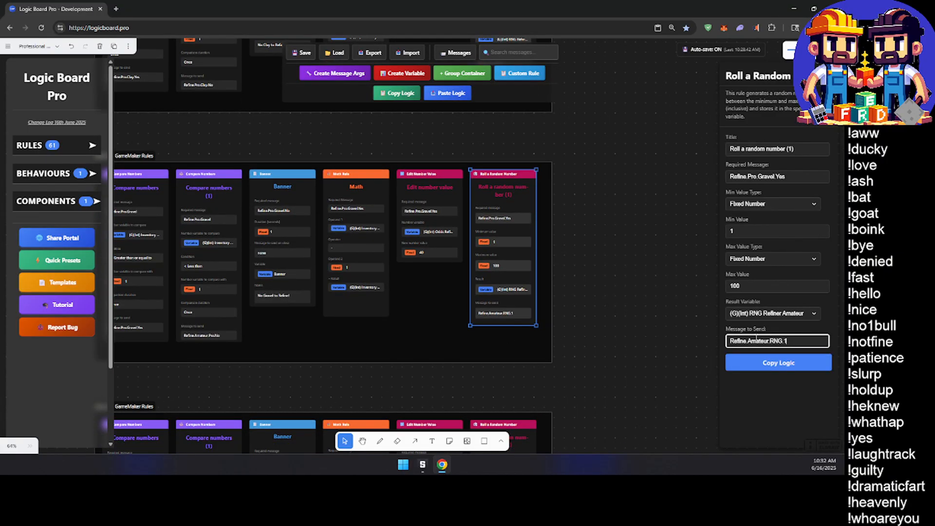
text(Pro)
click(604, 302)
Step: Set the Stone group's Compare numbers rule to require Refine.Pro.Stone and send Refine.Pro.Stone.Yes
scroll(597, 297, down, 3)
middle_drag(605, 345, 683, 48)
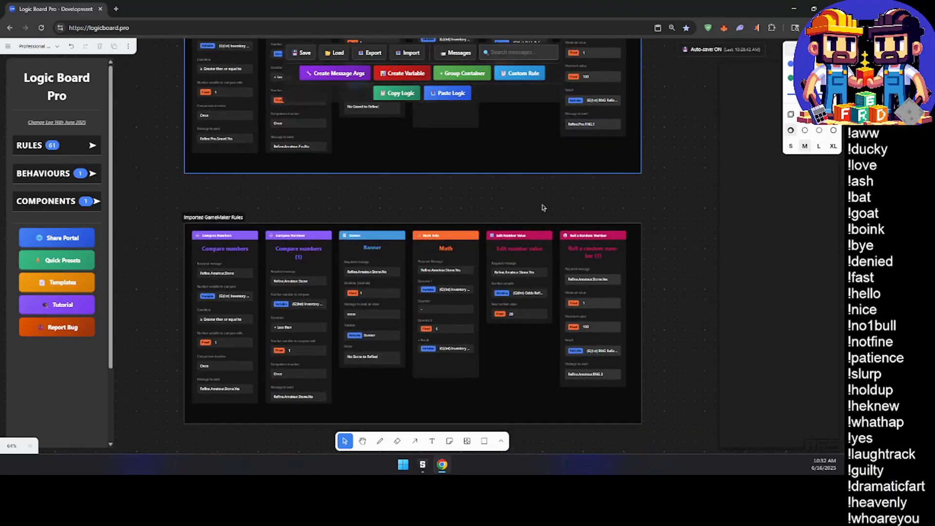
scroll(466, 282, down, 3)
middle_drag(414, 374, 471, 327)
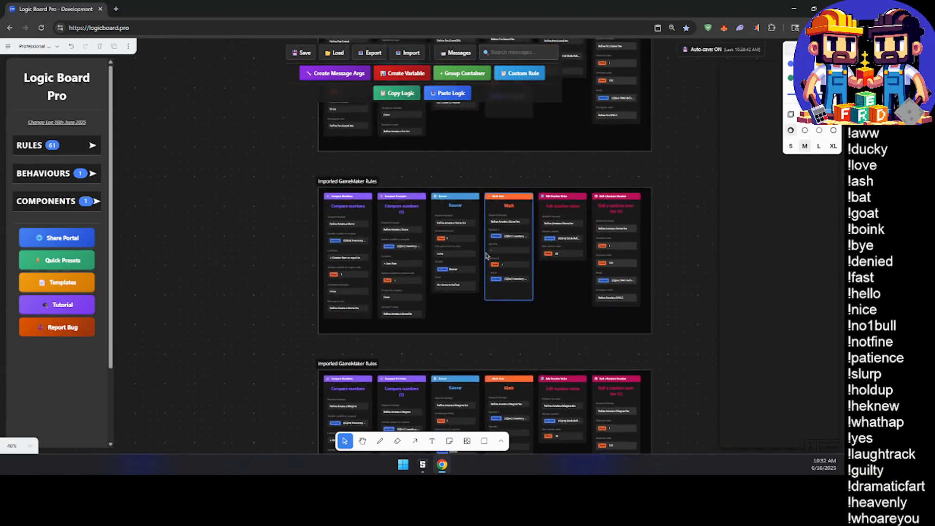
click(343, 182)
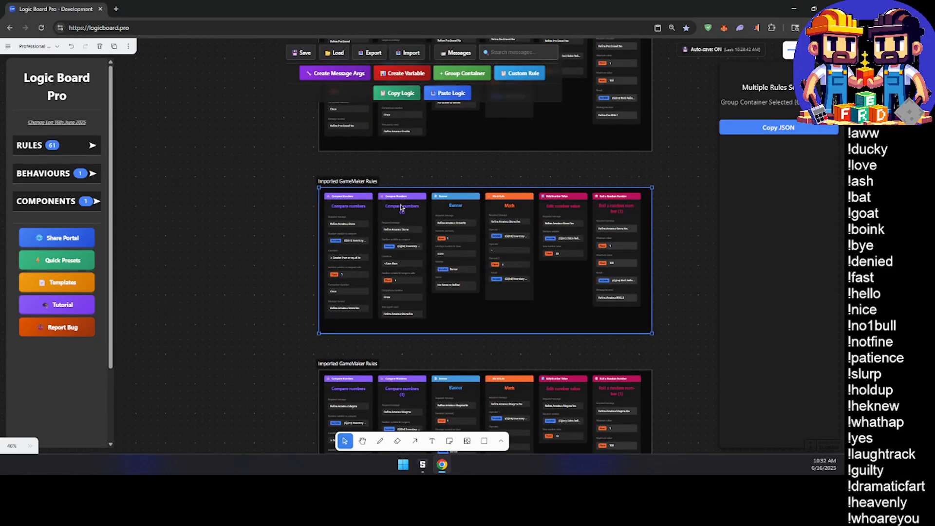
click(345, 214)
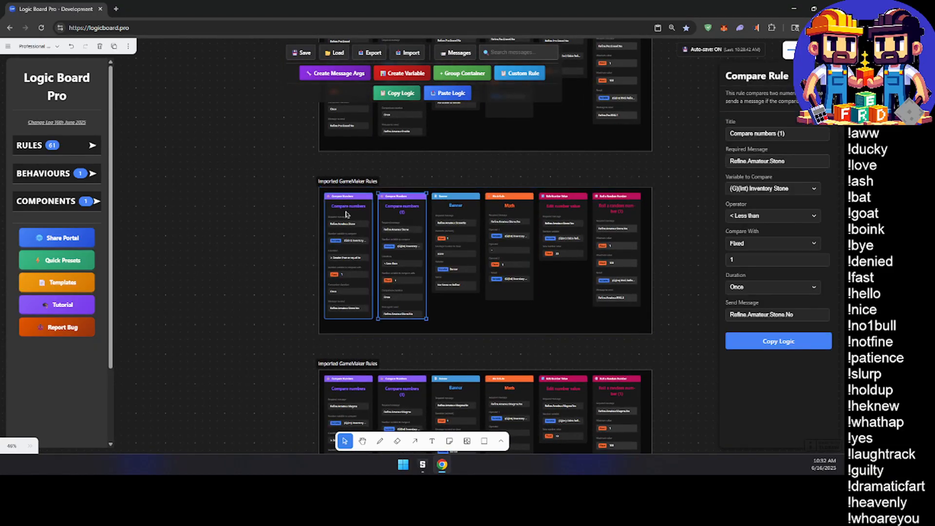
double_click(758, 161)
text(Pro)
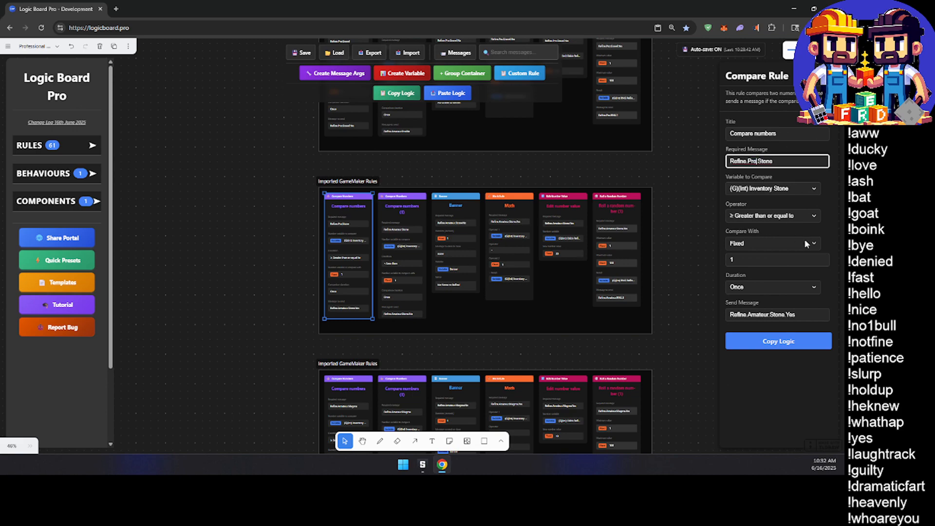
click(761, 315)
text(Pro)
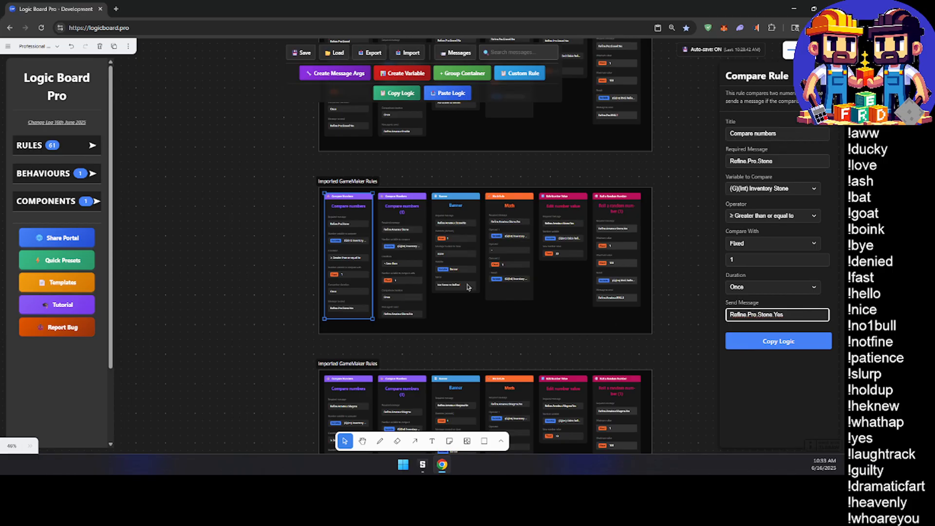
Step: Set the Stone group's Compare numbers (1) rule to require Refine.Pro.Stone and send Refine.Pro.Stone.No
click(403, 222)
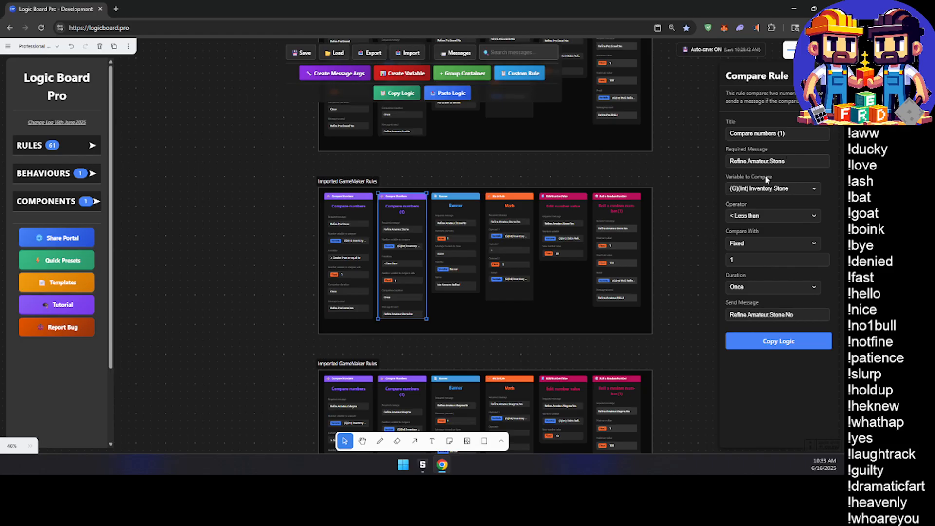
click(760, 161)
text(Pro)
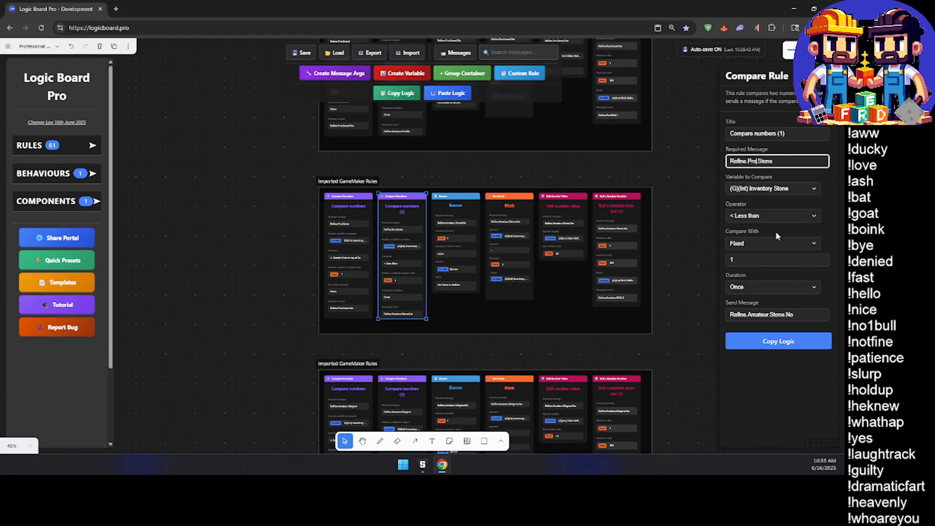
double_click(755, 314)
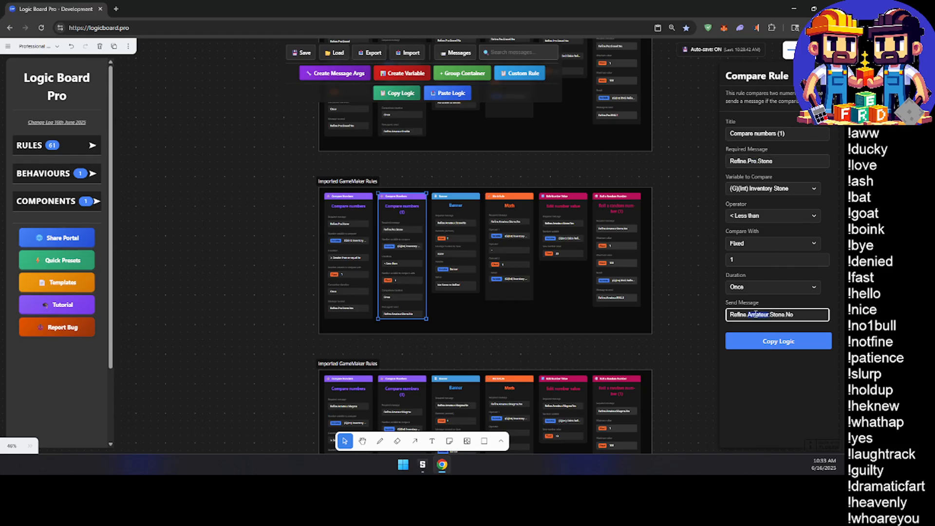
text(Pro)
Step: Set the required message of the Stone group's Banner rule to Refine.Pro.Stone.No
click(466, 220)
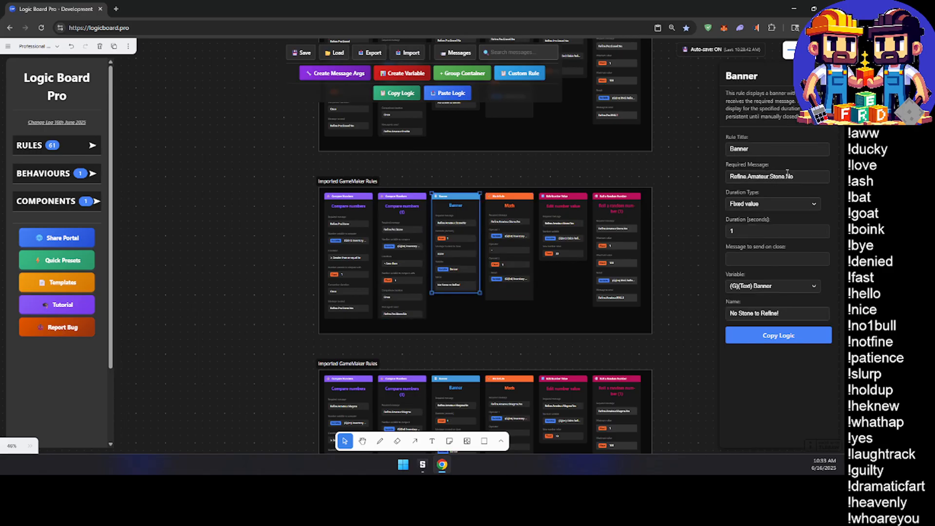
double_click(765, 177)
text(Pro)
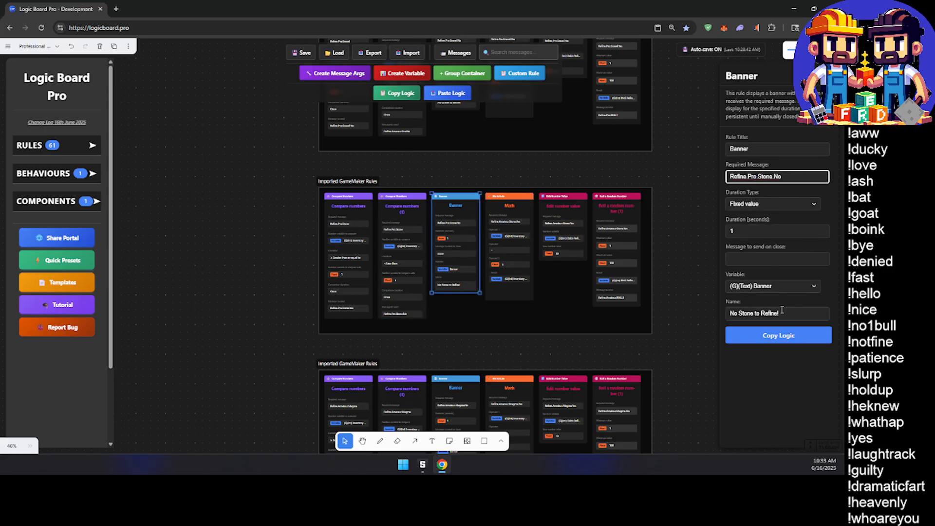
Step: Set the required message of the Stone group's Math and Edit number value rules to Refine.Pro.Stone.Yes
click(509, 243)
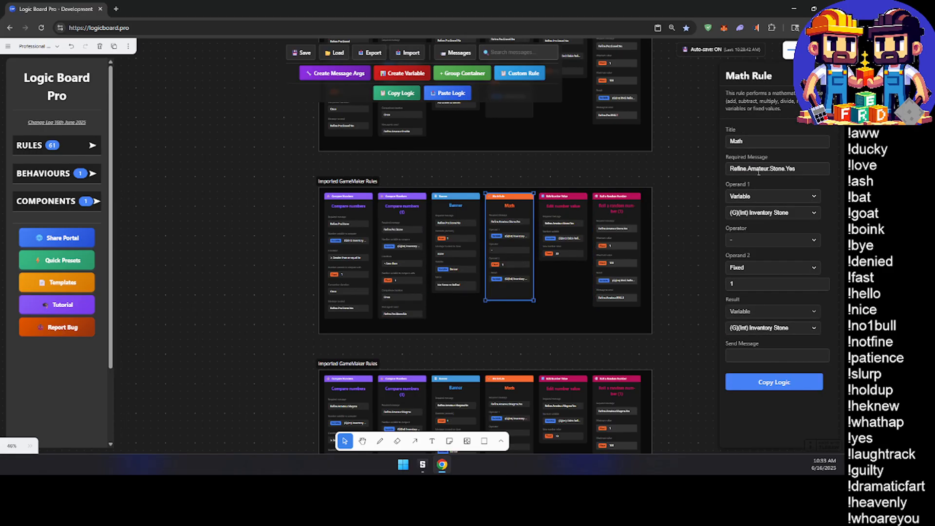
double_click(758, 169)
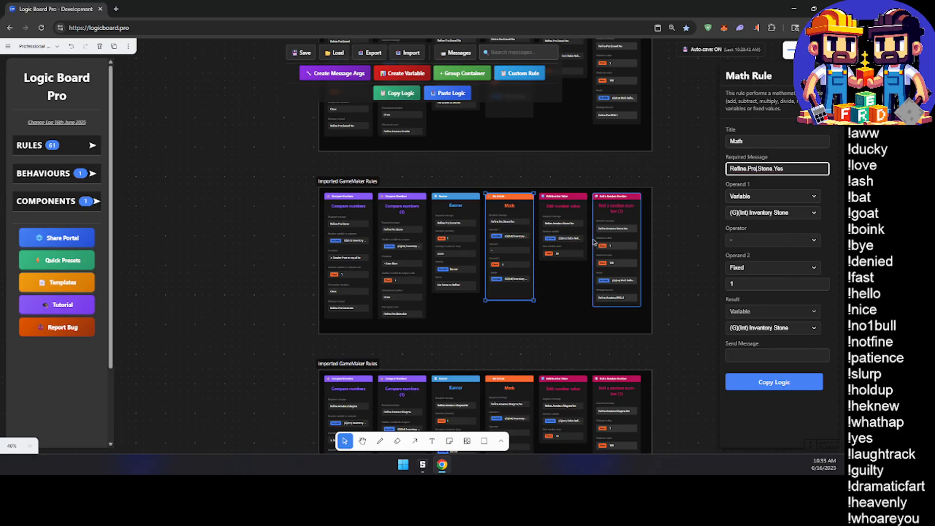
click(562, 229)
click(750, 161)
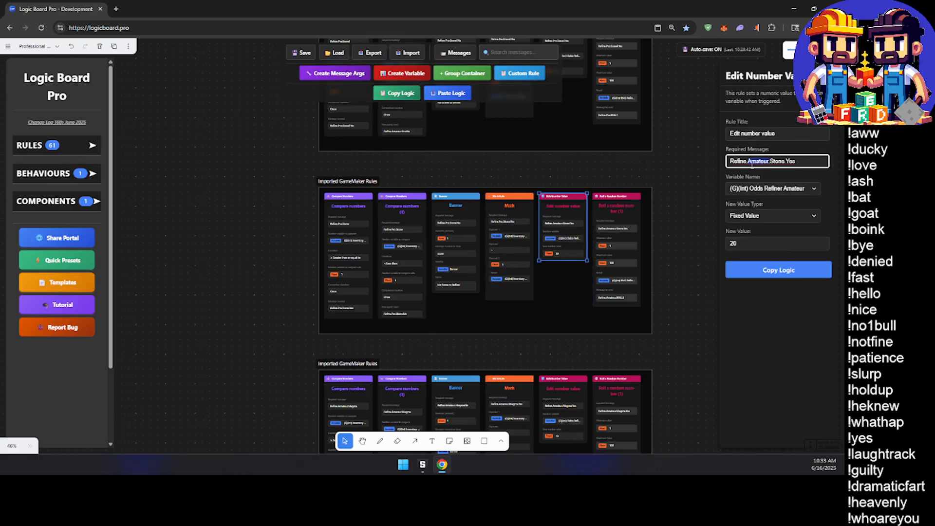
Step: Set the Stone group's Roll a random number (1) rule to require Refine.Pro.Stone.Yes and send Refine.Pro.RNG.2
click(627, 219)
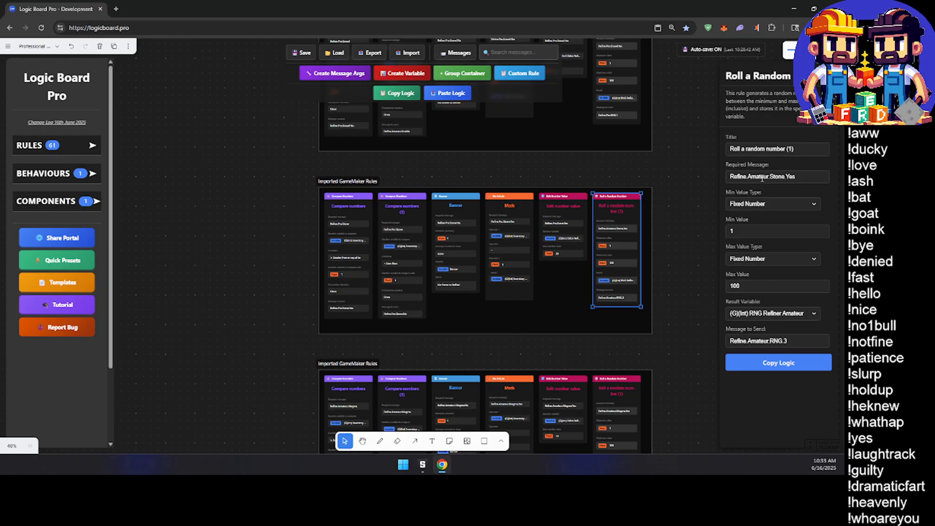
double_click(762, 177)
text(Pro)
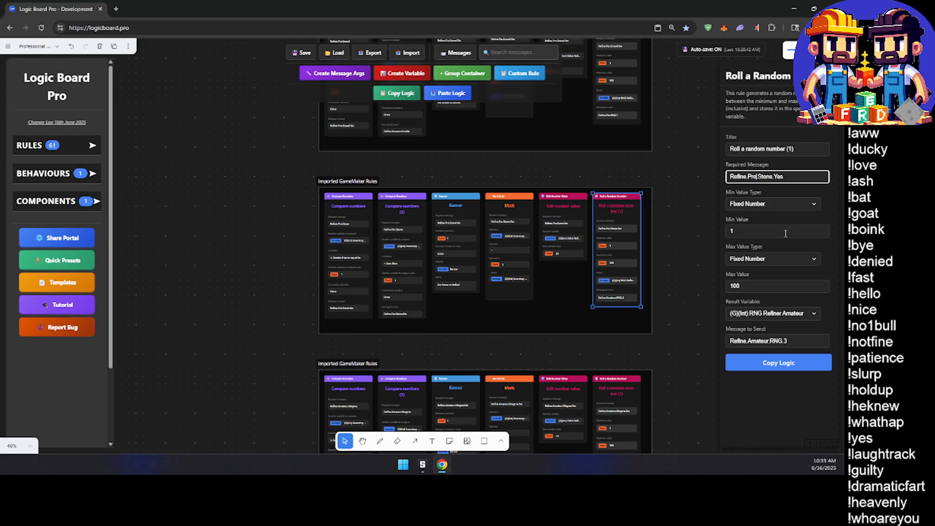
click(761, 341)
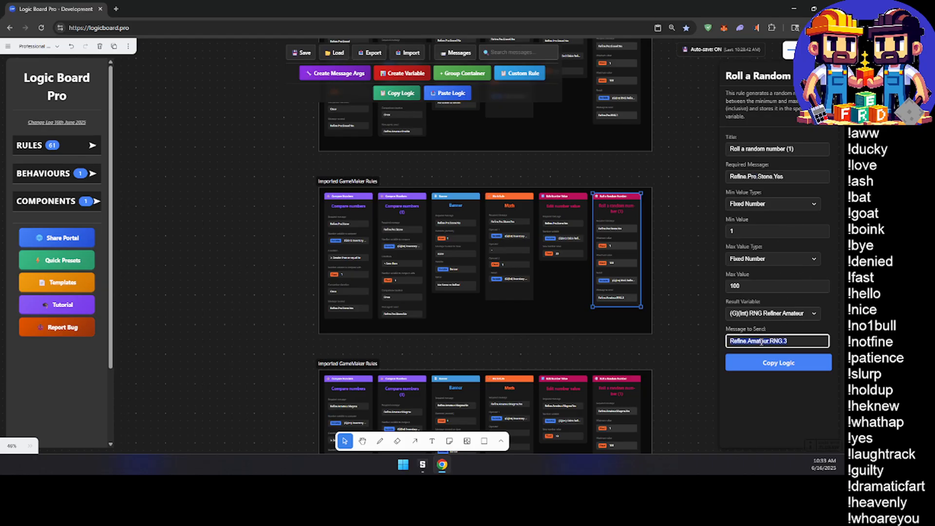
text(Pro)
text(2)
click(669, 261)
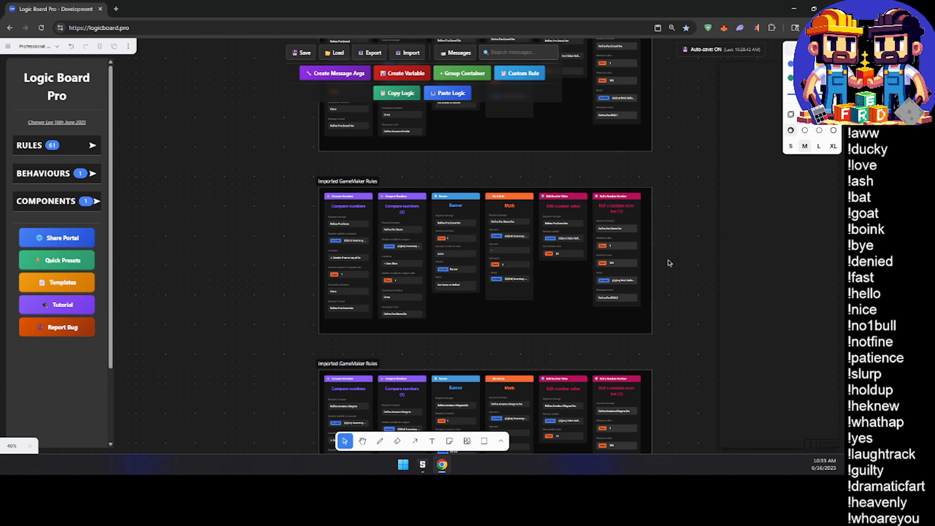
Step: Set the Magma group's Compare numbers rule to require Refine.Pro.Magma and send Refine.Pro.Magma.Yes
middle_drag(628, 324, 631, 173)
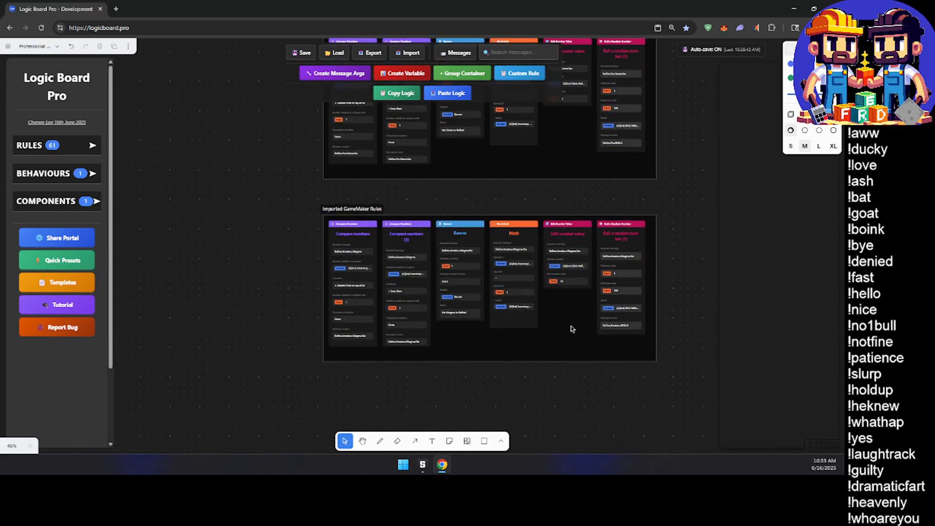
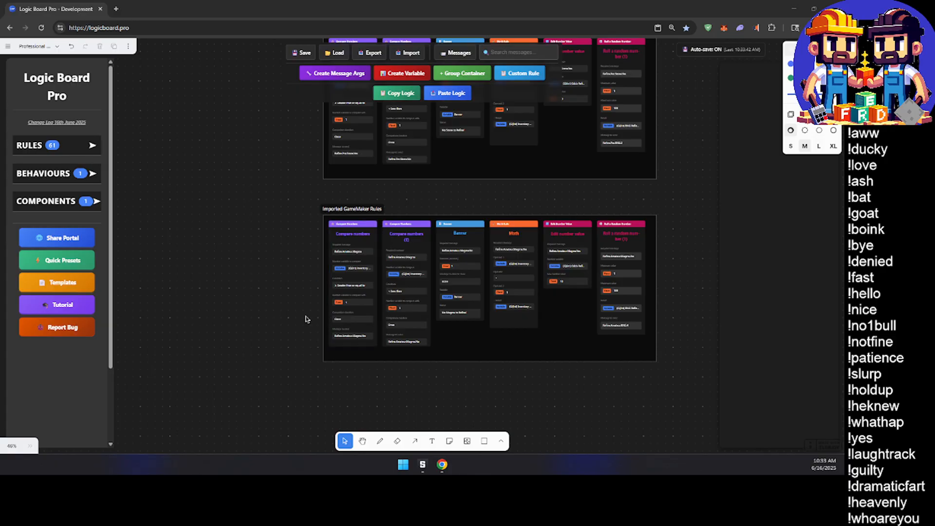
drag(279, 274, 267, 316)
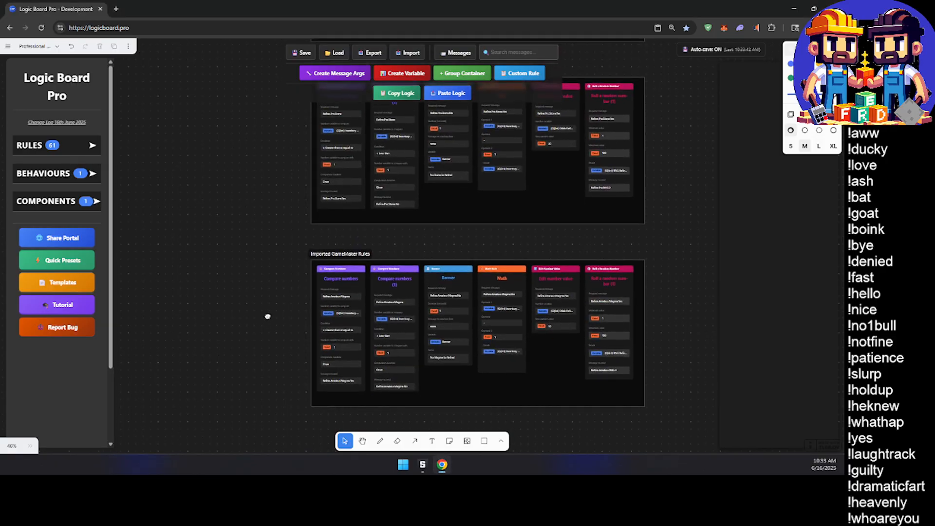
scroll(458, 248, up, 3)
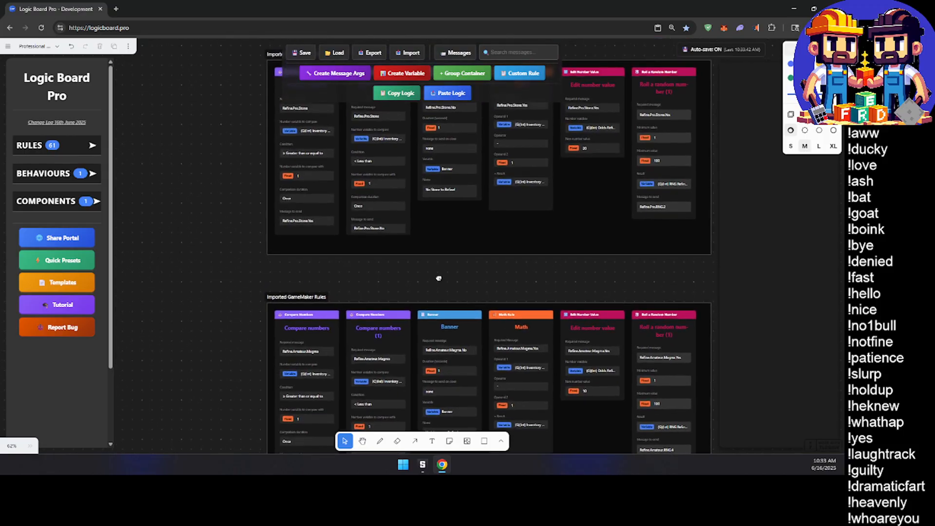
drag(440, 292, 440, 208)
click(334, 274)
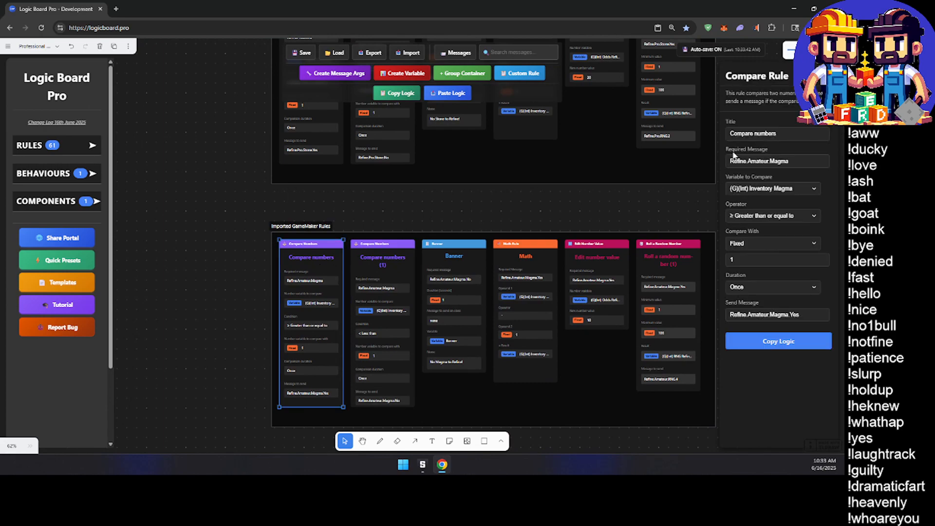
double_click(763, 161)
text(Pro)
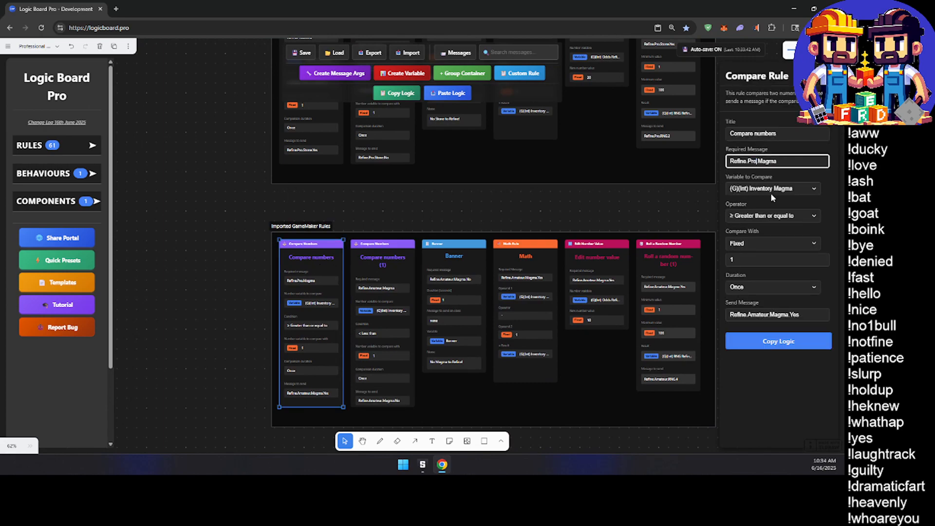
double_click(761, 315)
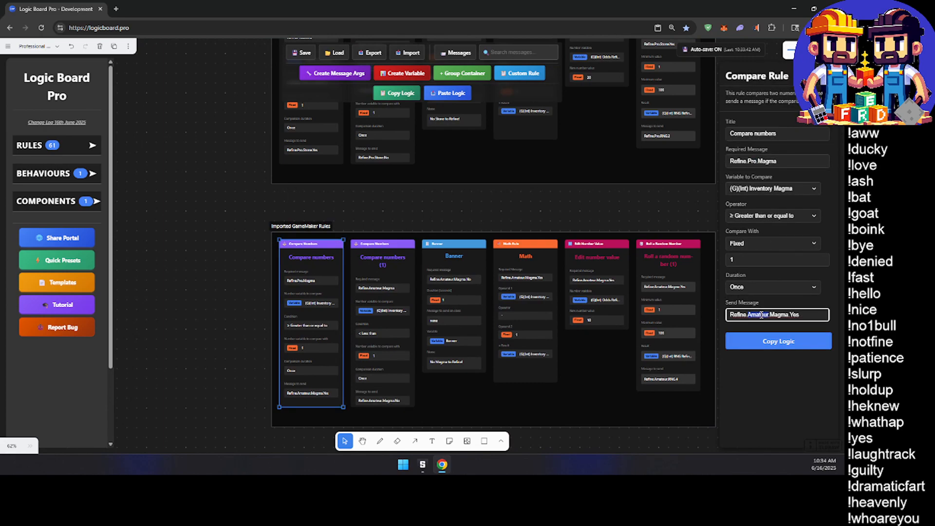
text(Pro)
Step: Set the Magma group's Compare numbers (1) rule to require Refine.Pro.Magma and send Refine.Pro.Magma.No
click(408, 262)
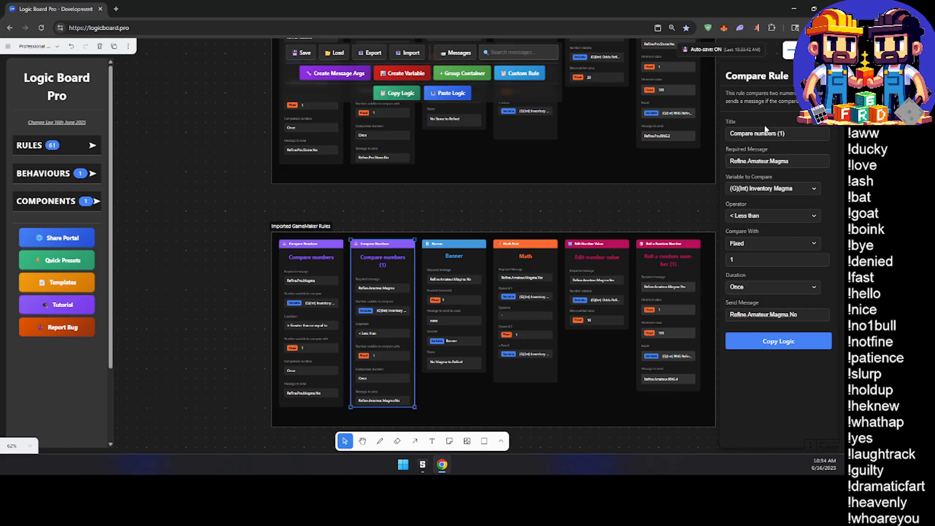
double_click(762, 158)
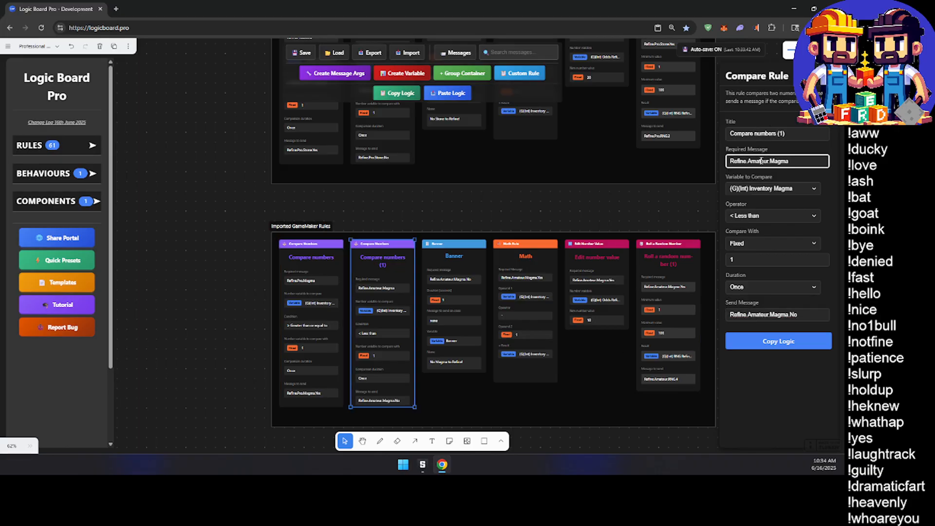
text(Pro)
click(761, 315)
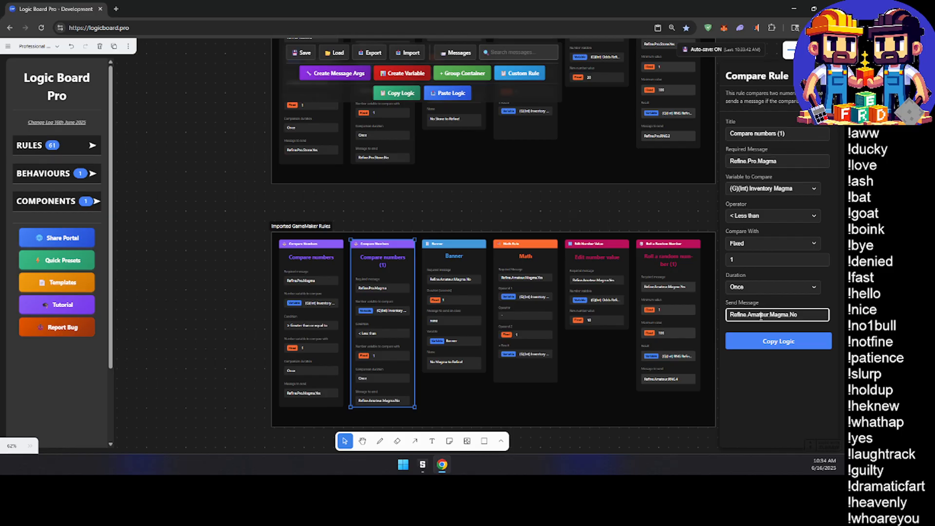
text(Pro)
Step: Set the required message of the Magma group's Banner rule to Refine.Pro.Magma.No
click(475, 277)
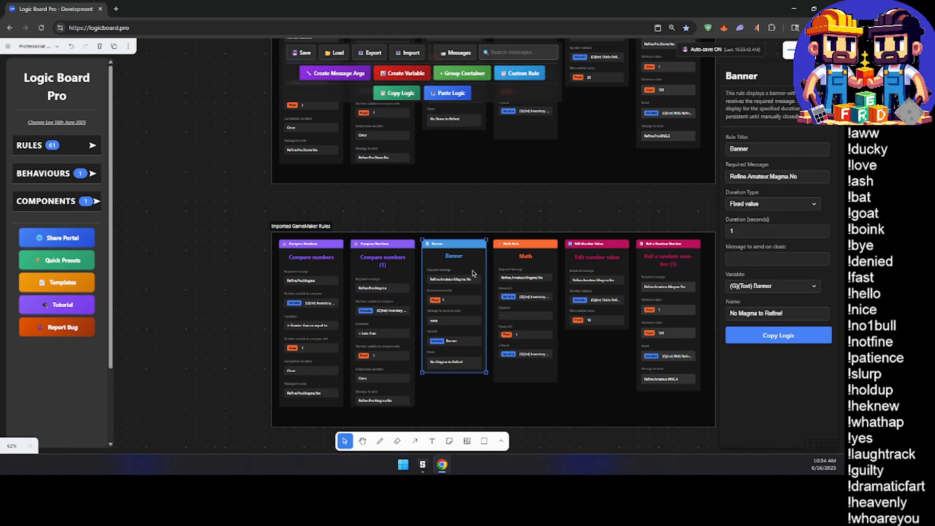
double_click(760, 177)
text(Pro)
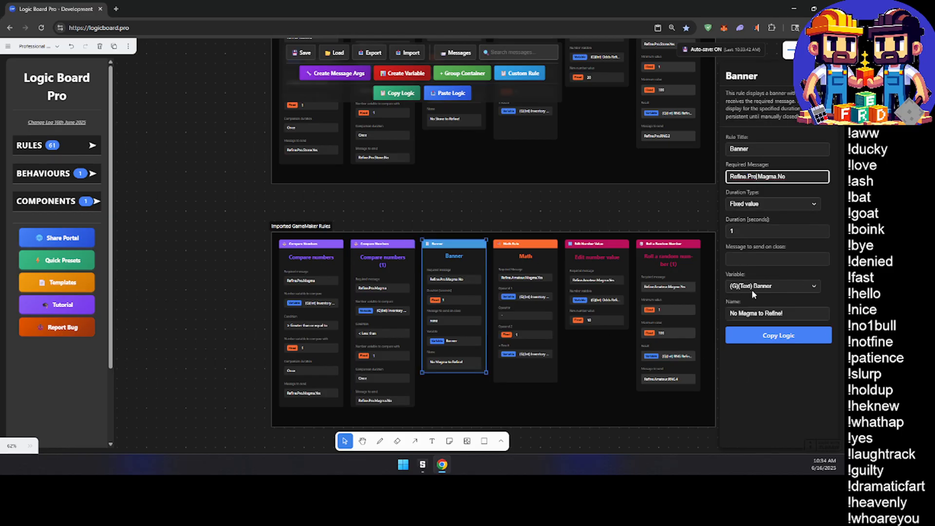
Step: Set the required message of the Magma group's Math and Edit number value rules to Refine.Pro.Magma.Yes
click(517, 272)
click(762, 169)
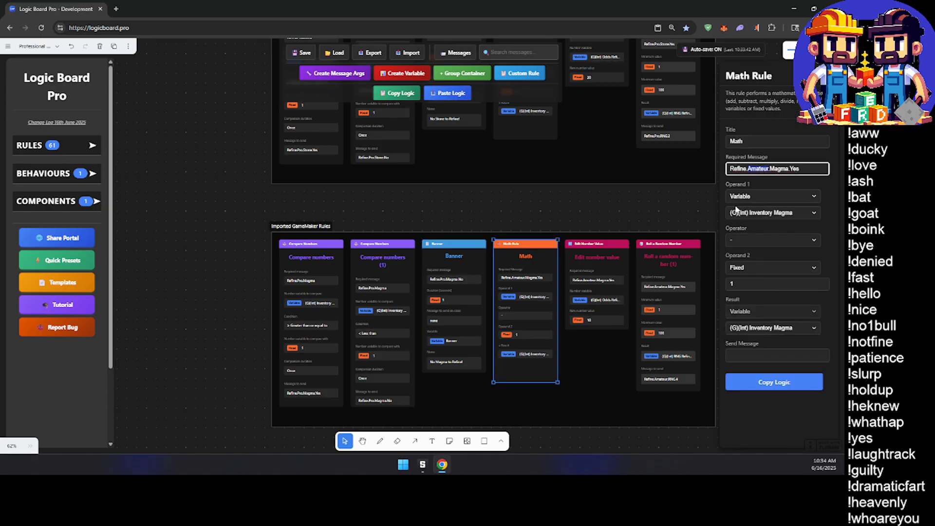
text(Pro)
click(595, 291)
click(762, 161)
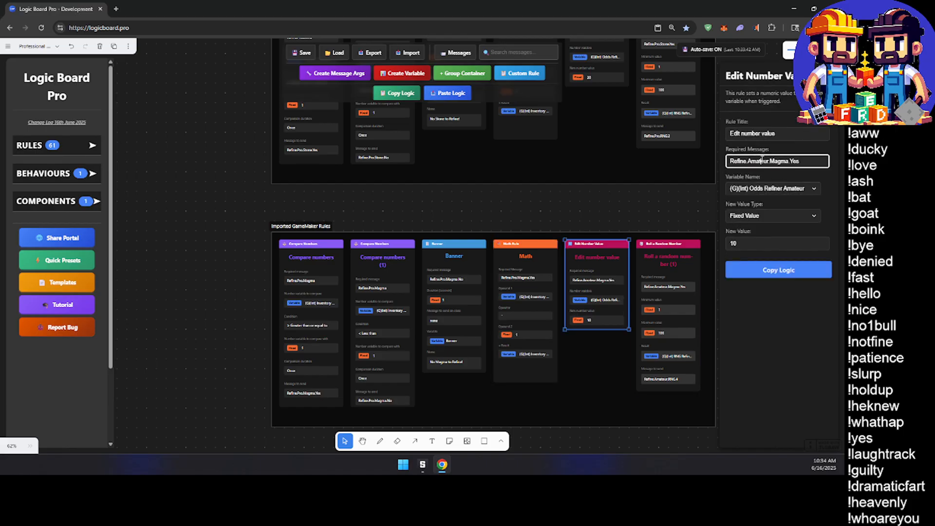
text(Pro)
Step: Set the Magma group's Roll a random number (1) rule to require Refine.Pro.Magma.Yes and send Refine.Pro.RNG.3
click(684, 261)
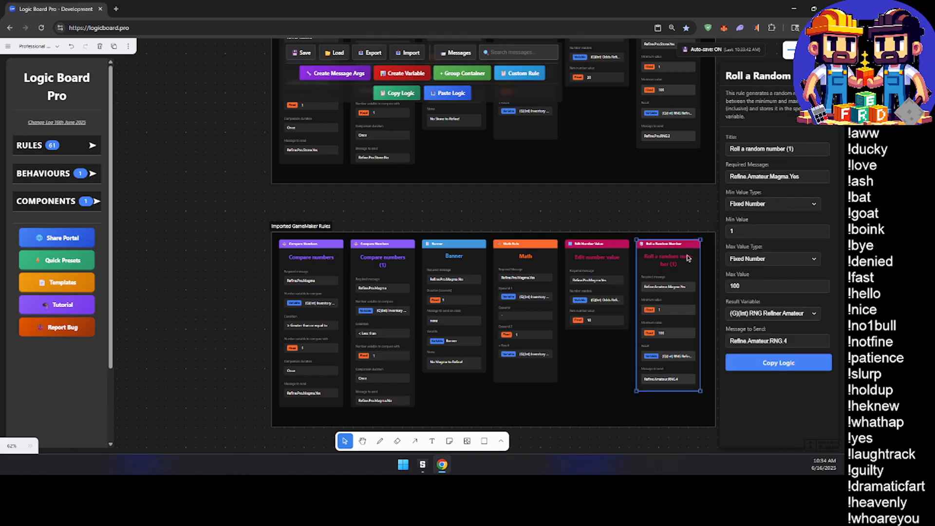
double_click(758, 177)
text(Pro)
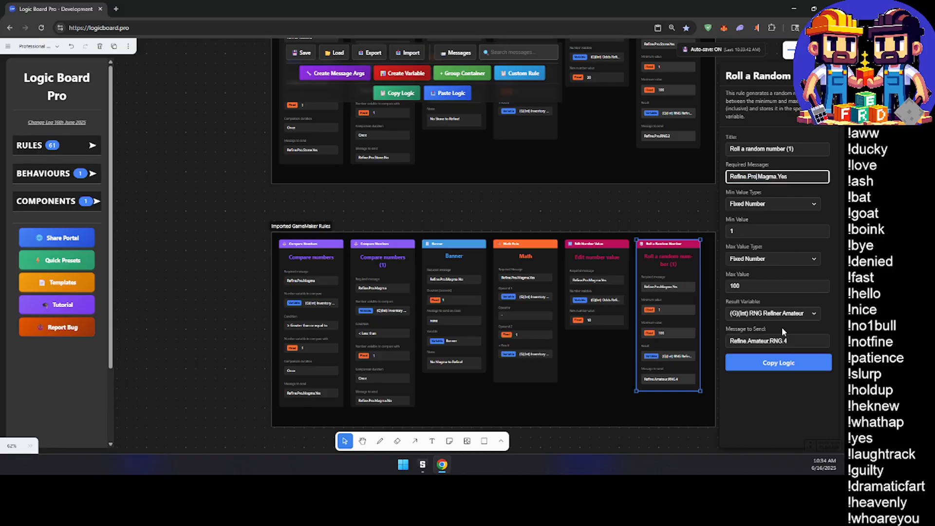
double_click(764, 341)
text(Pro)
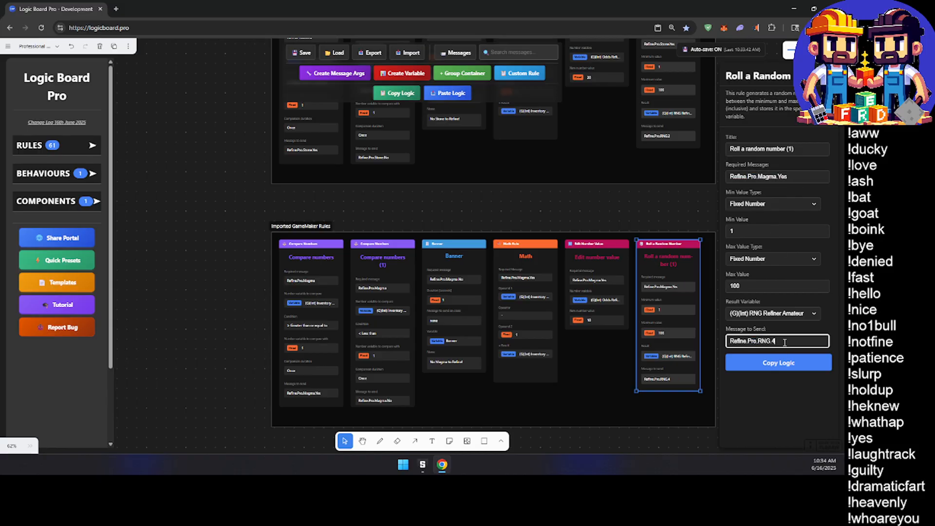
text(3)
click(628, 410)
Step: Check the edited groups' RNG links against the Professional row of the material refining table
scroll(628, 410, right, 3)
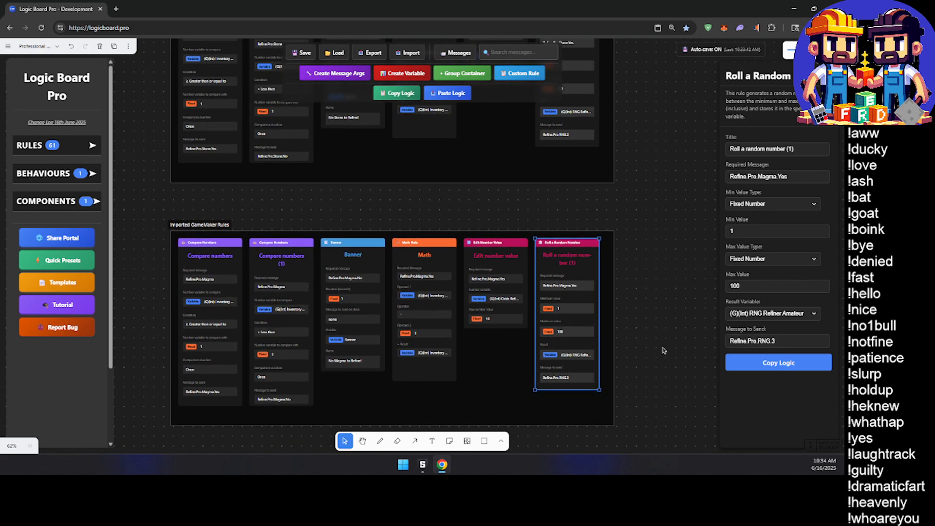
scroll(638, 235, up, 3)
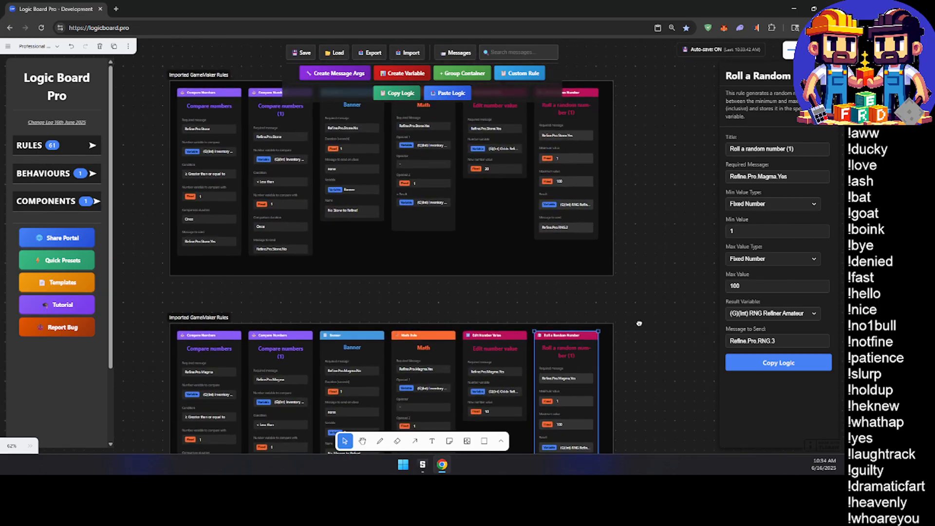
ctrl+scroll(658, 302, down, 5)
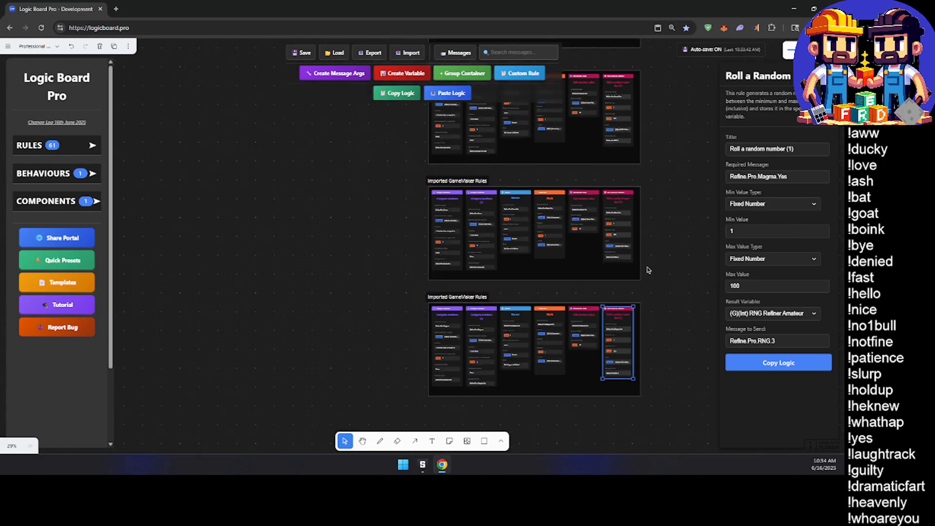
scroll(500, 242, up, 5)
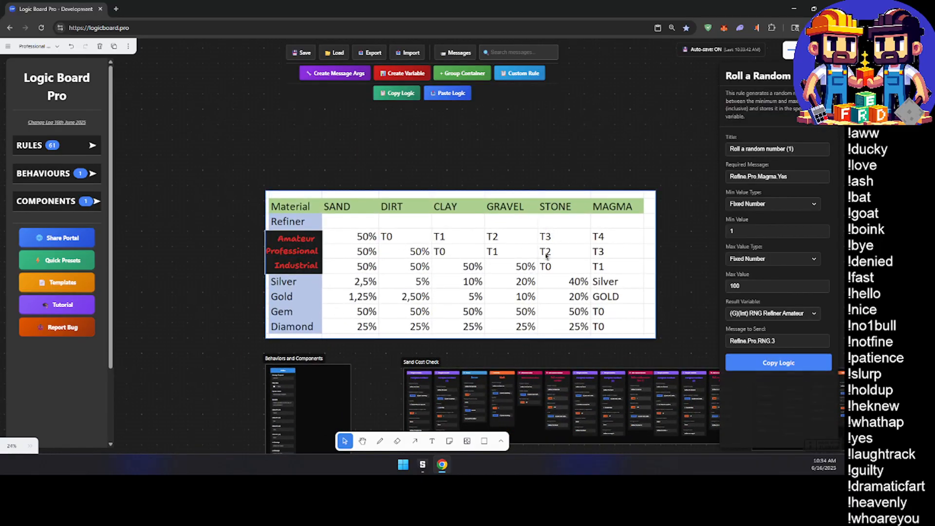
scroll(293, 305, down, 6)
scroll(599, 260, up, 4)
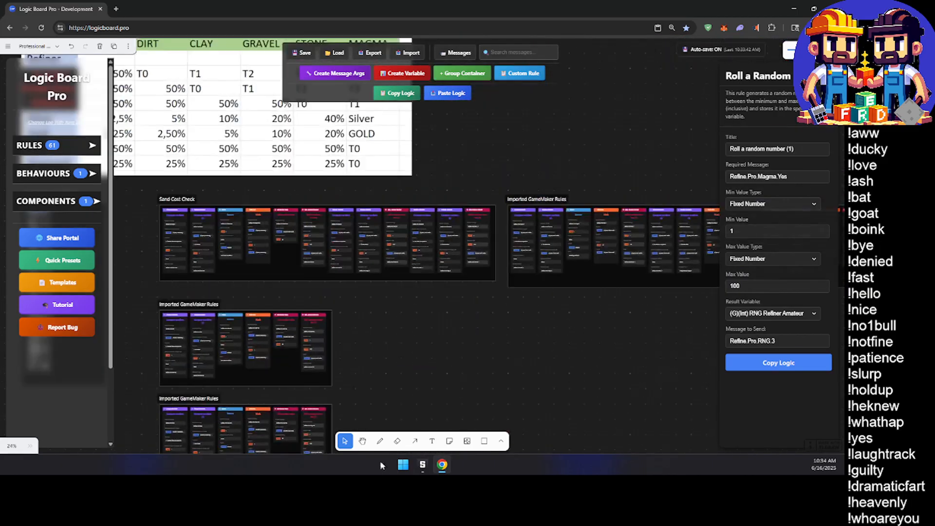
scroll(332, 318, right, 5)
Step: Select all the rules in every rule group, without the Behaviors and Components group, and copy their logic as JSON
ctrl+scroll(302, 335, down, 4)
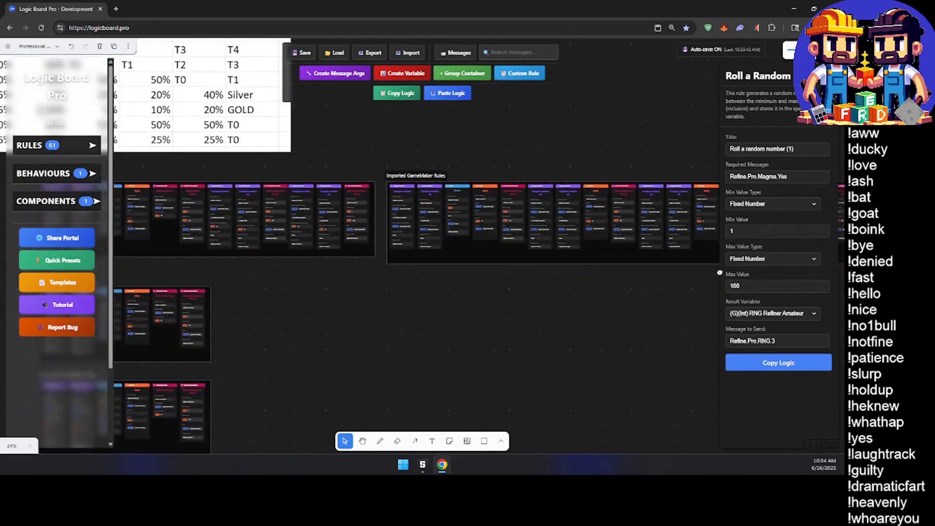
ctrl+scroll(302, 335, down, 5)
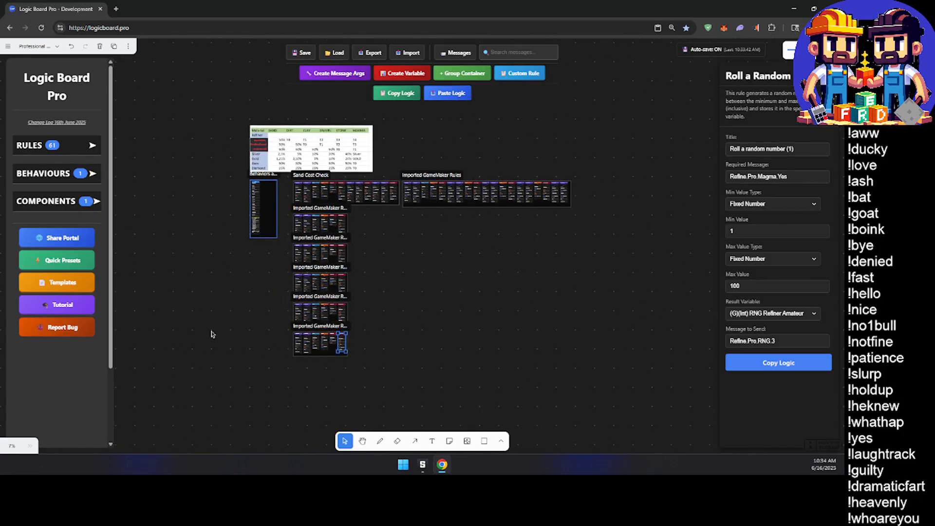
click(309, 400)
drag(294, 374, 622, 192)
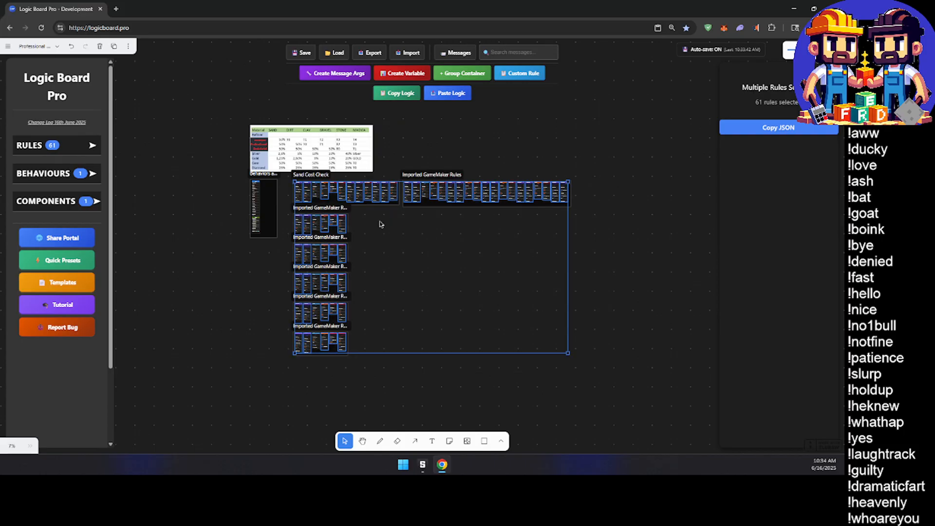
click(792, 129)
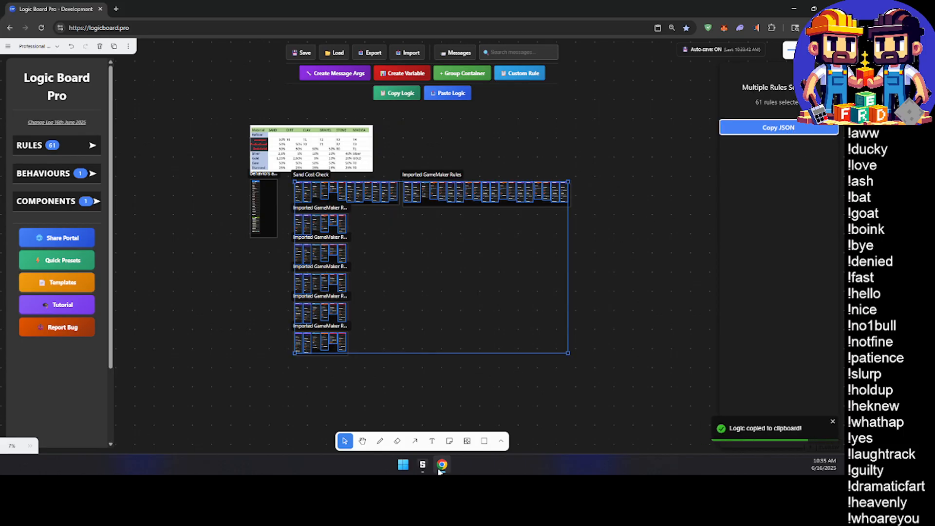
Step: Switch to Game Maker, add a new game rules board named Professional Refinery and open it
click(422, 466)
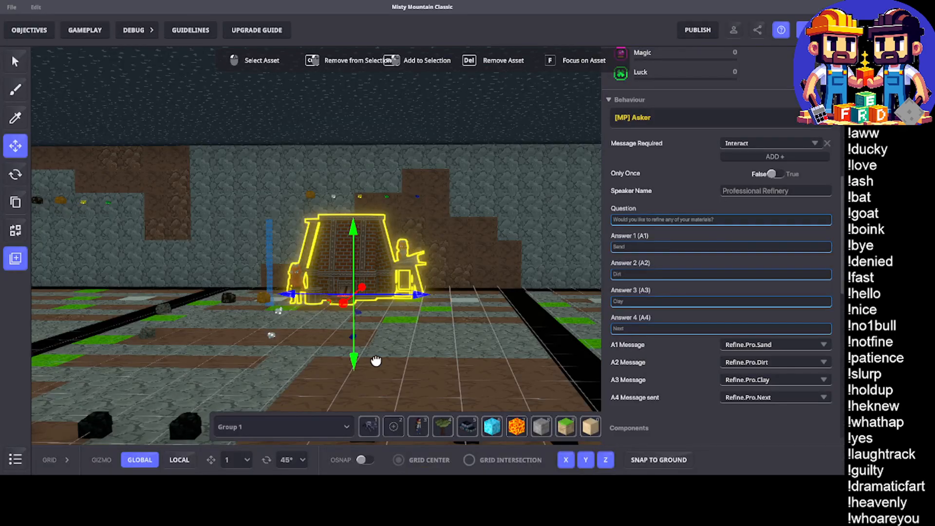
middle_drag(376, 361, 386, 365)
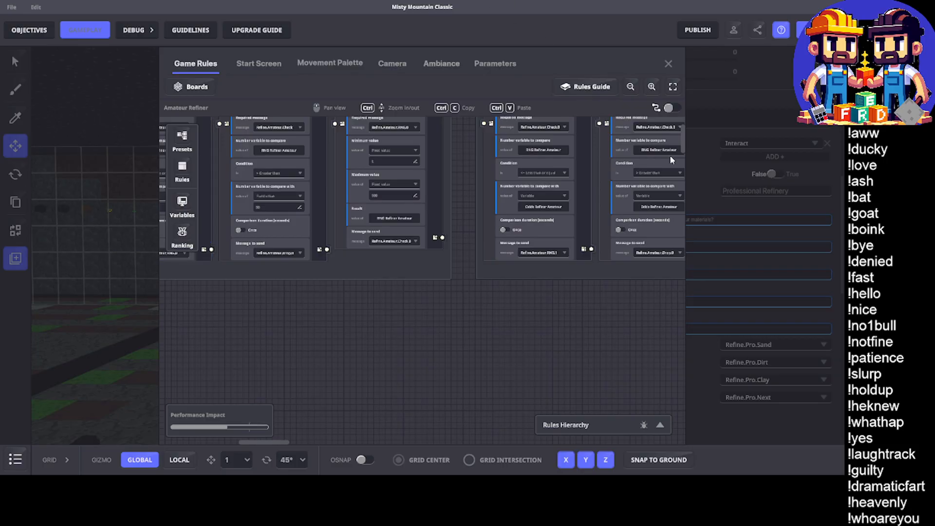
click(674, 88)
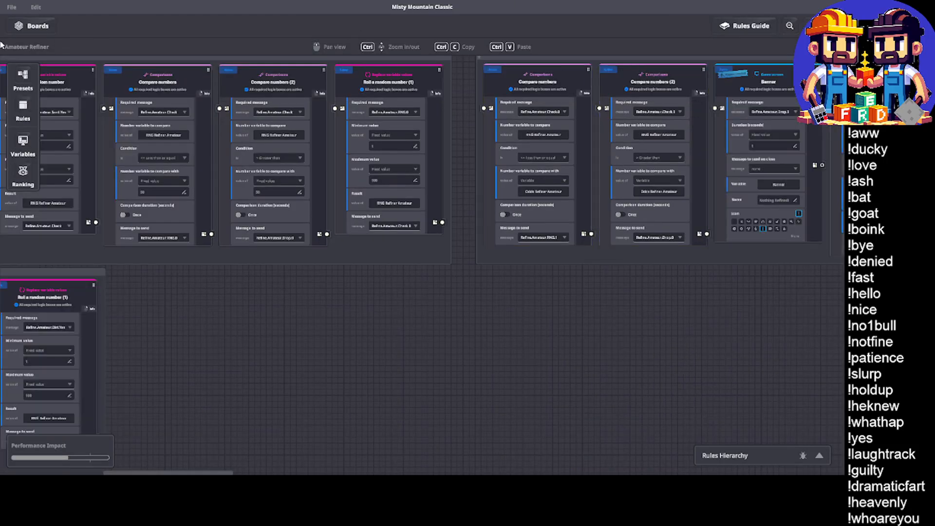
click(36, 30)
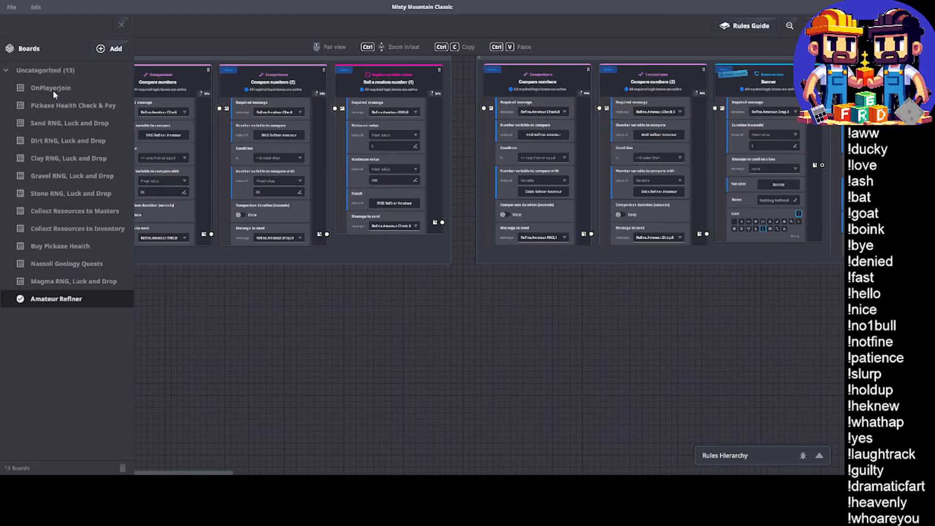
click(117, 48)
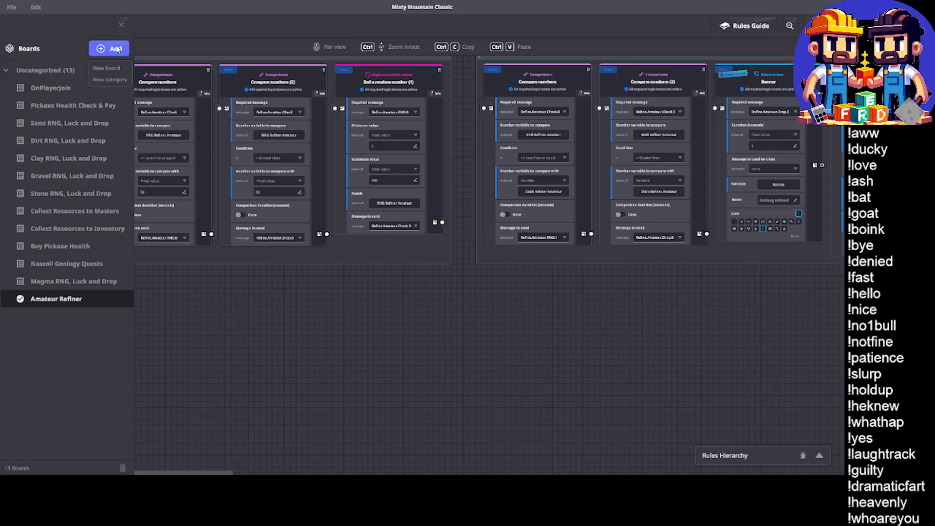
click(108, 69)
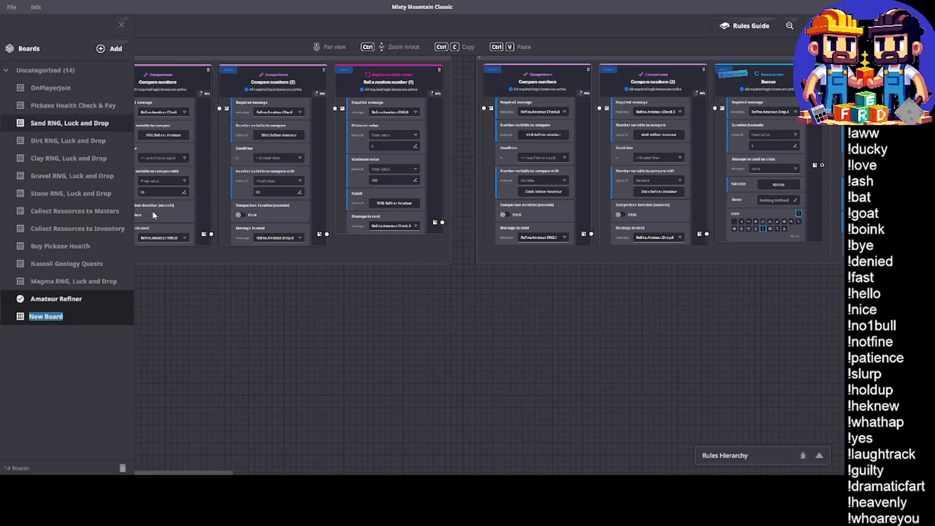
text(P)
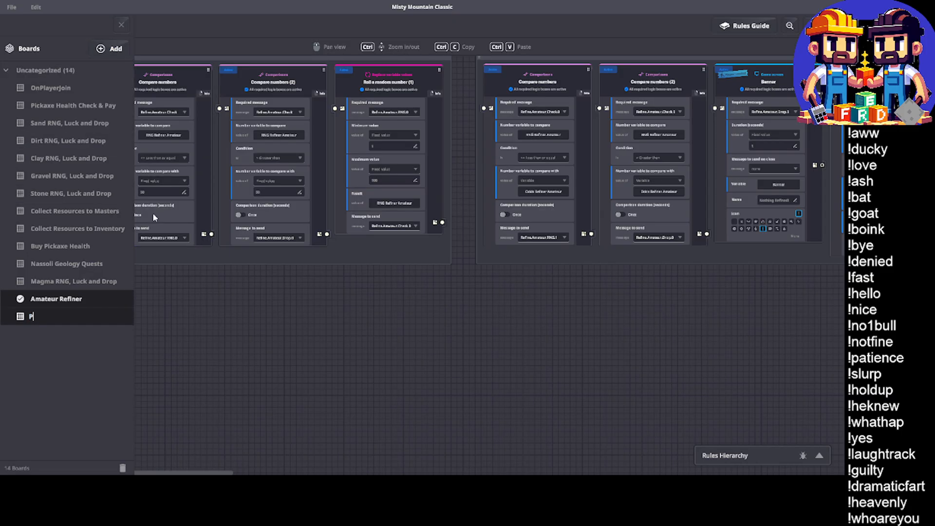
text(rofessional Refinery)
key(Return)
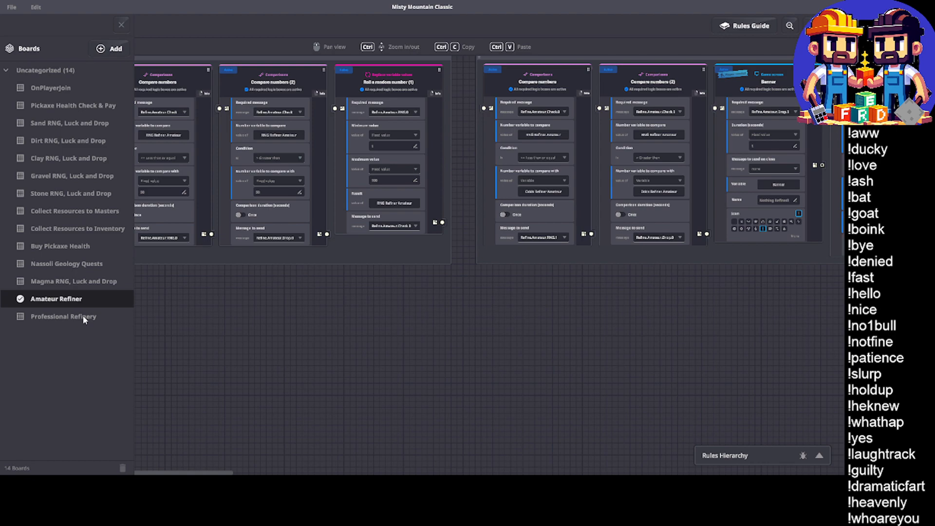
click(85, 318)
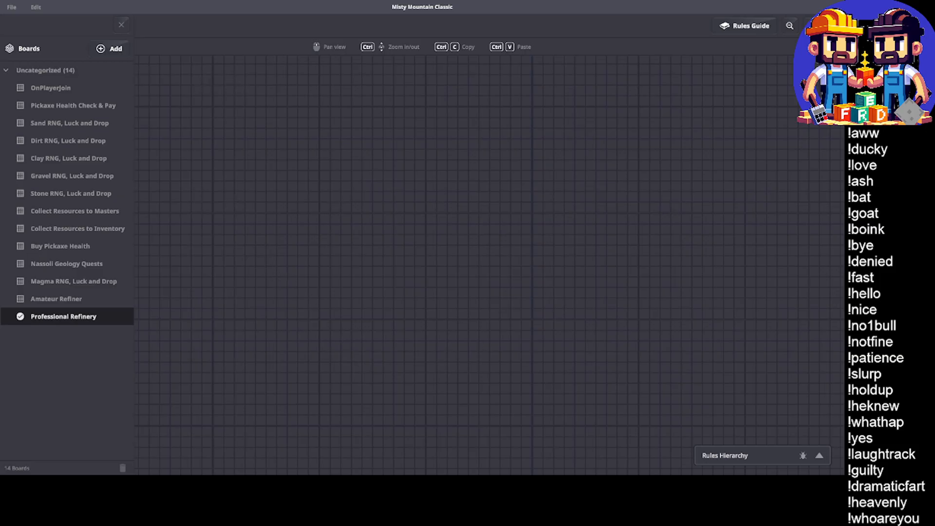
Step: Switch back to Logic Board Pro and export the whole board as a JSON file
key(alt+Tab)
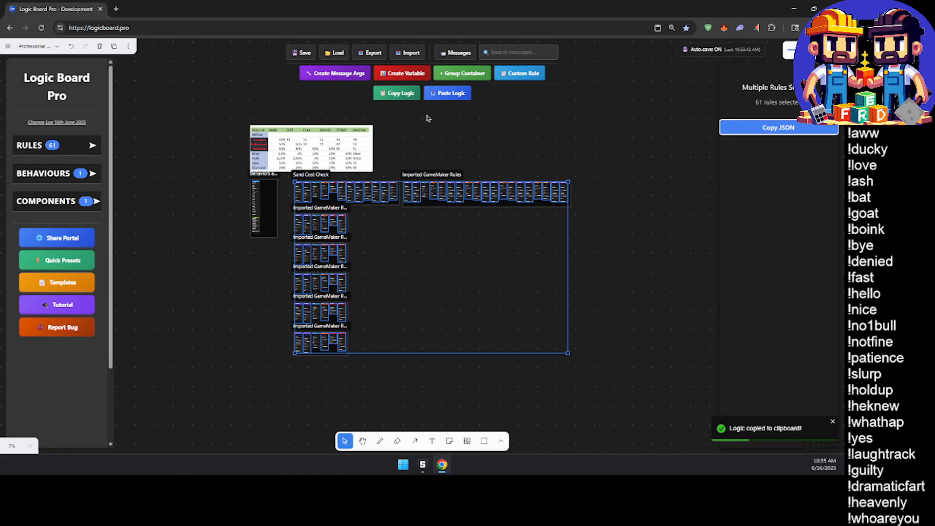
click(374, 53)
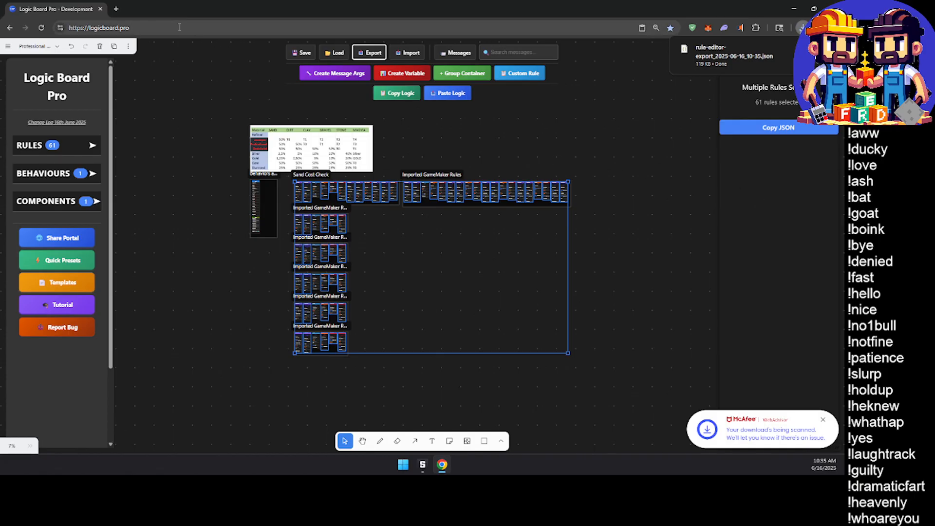
click(794, 9)
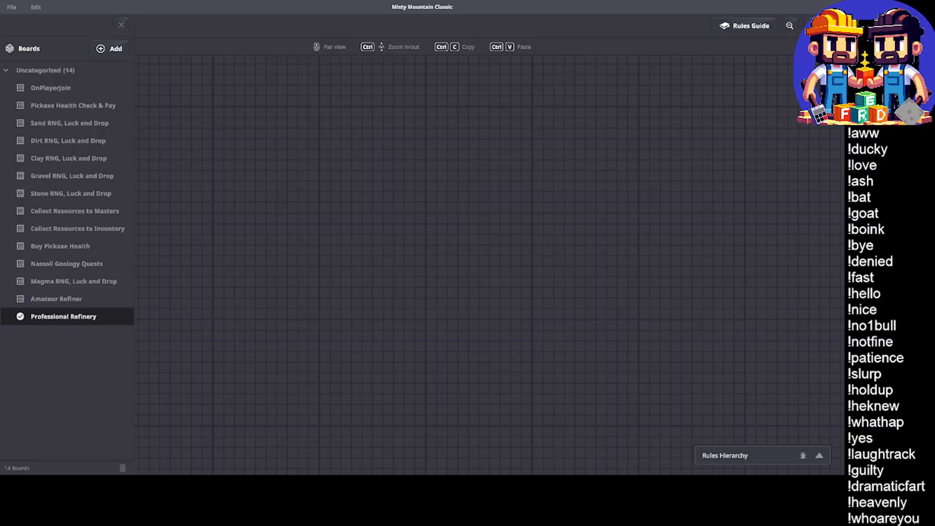
Step: Switch to the desktop and open the Misty Mountain folder inside the LogicBoard.Pro folder
click(803, 7)
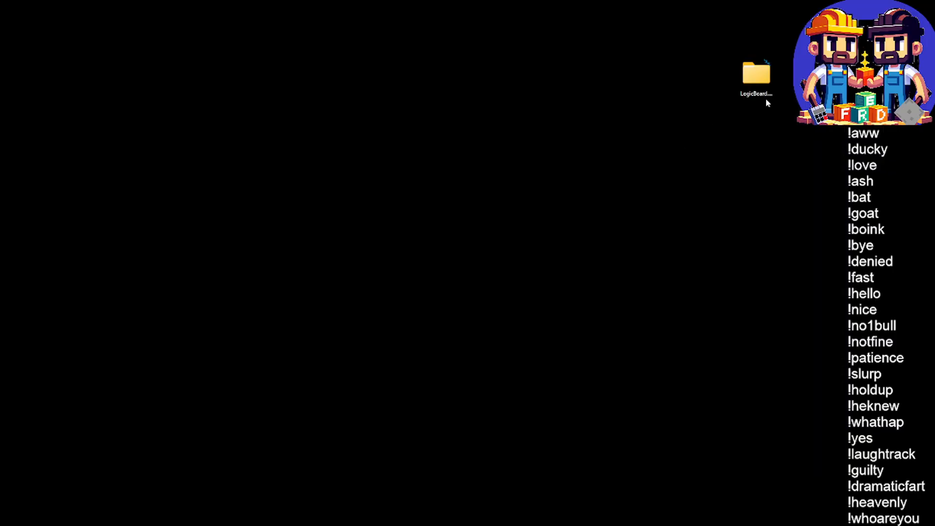
drag(766, 102, 731, 104)
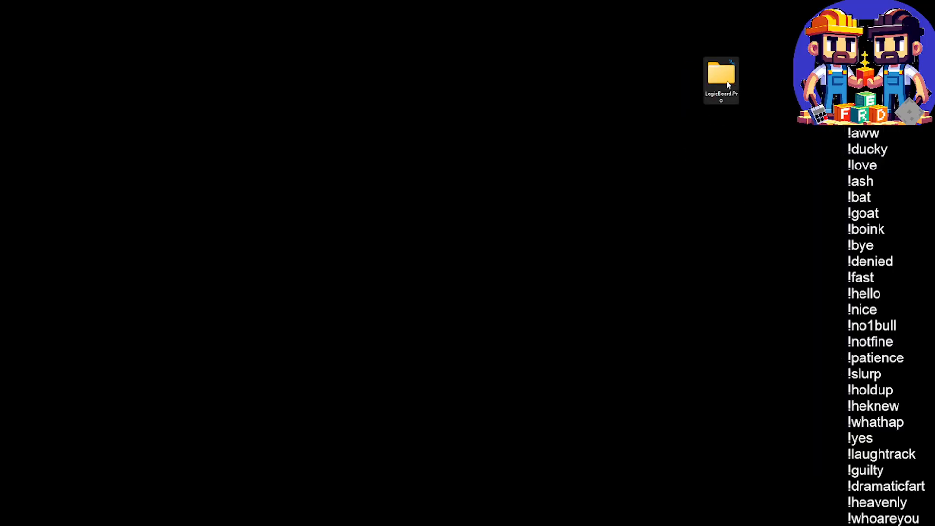
click(691, 181)
key(alt+Tab)
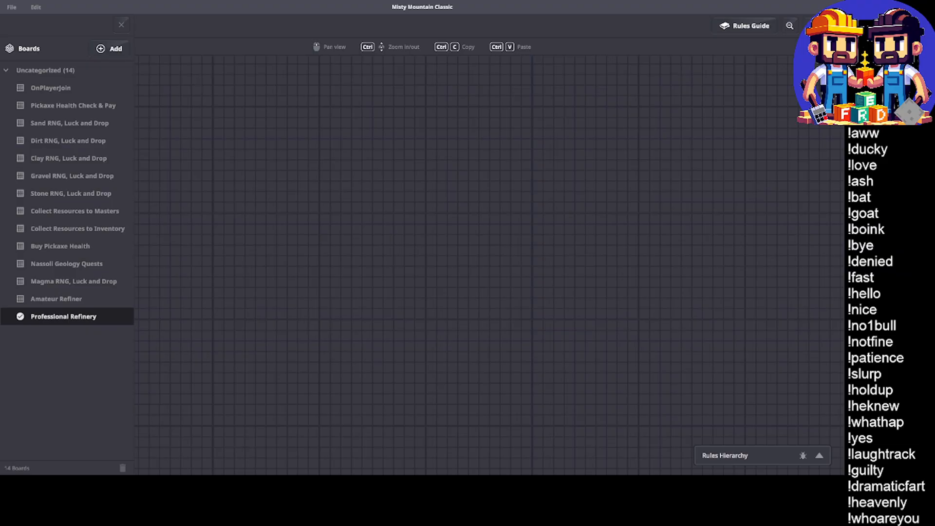
drag(845, 152, 525, 1)
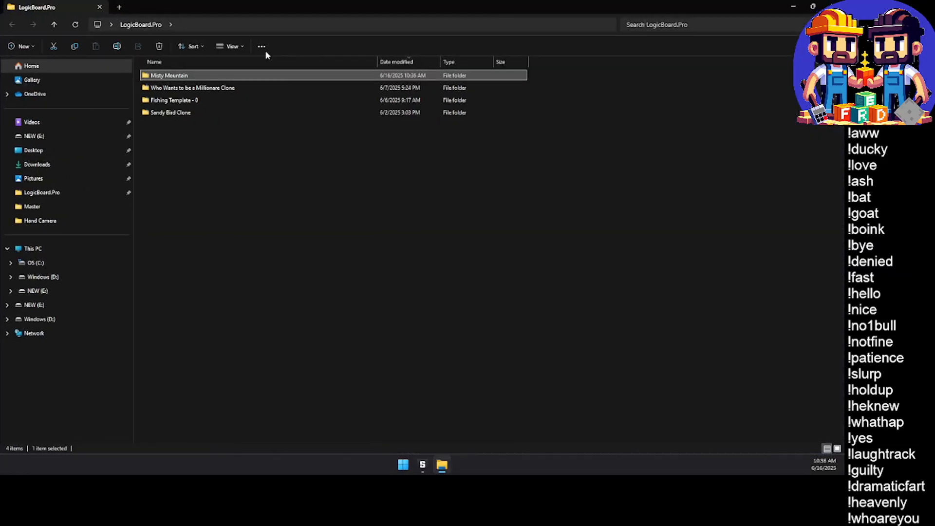
double_click(169, 78)
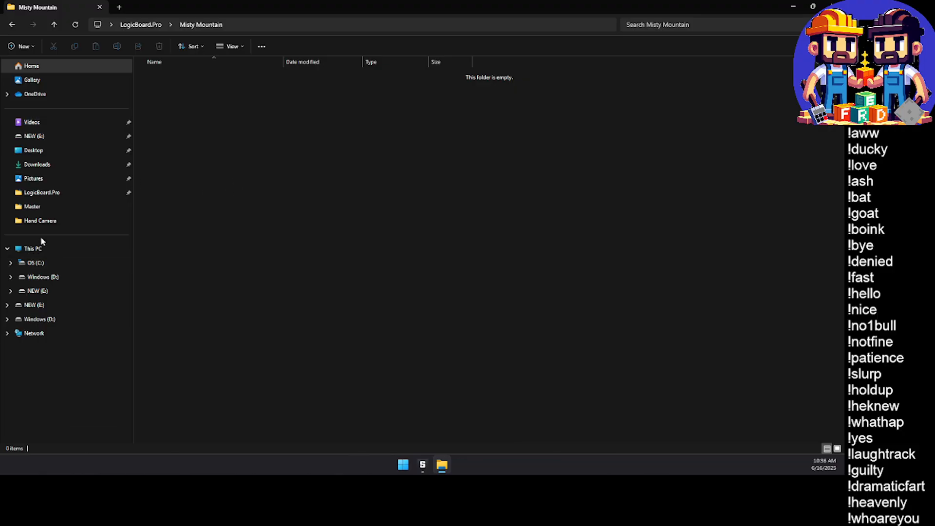
Step: Move rule-editor-export_2025-06-16_10-35 from Downloads into LogicBoard.Pro's Misty Mountain folder, and close File Explorer
click(47, 165)
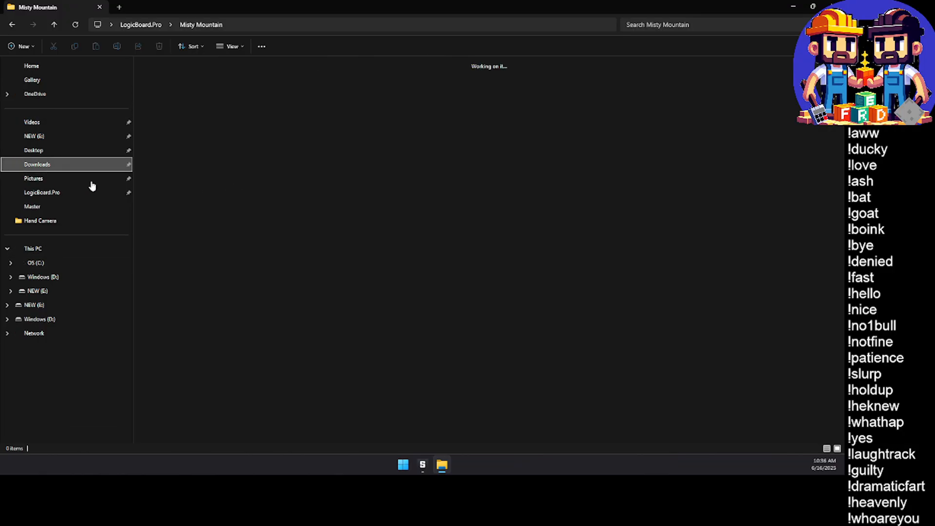
click(223, 153)
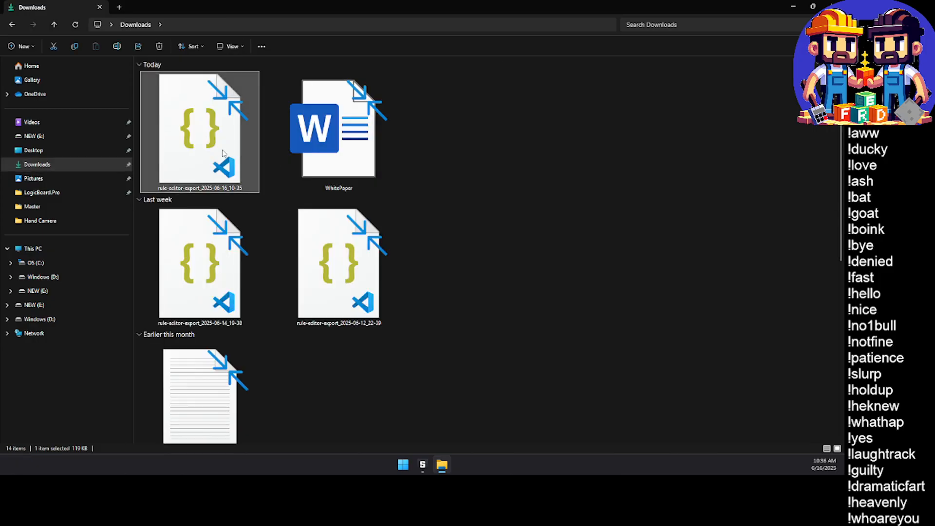
key(ctrl+x)
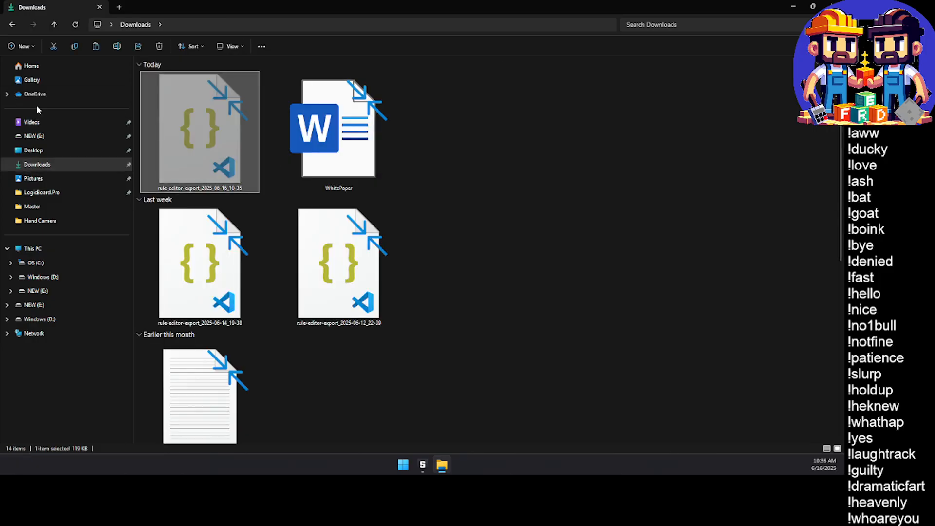
click(47, 194)
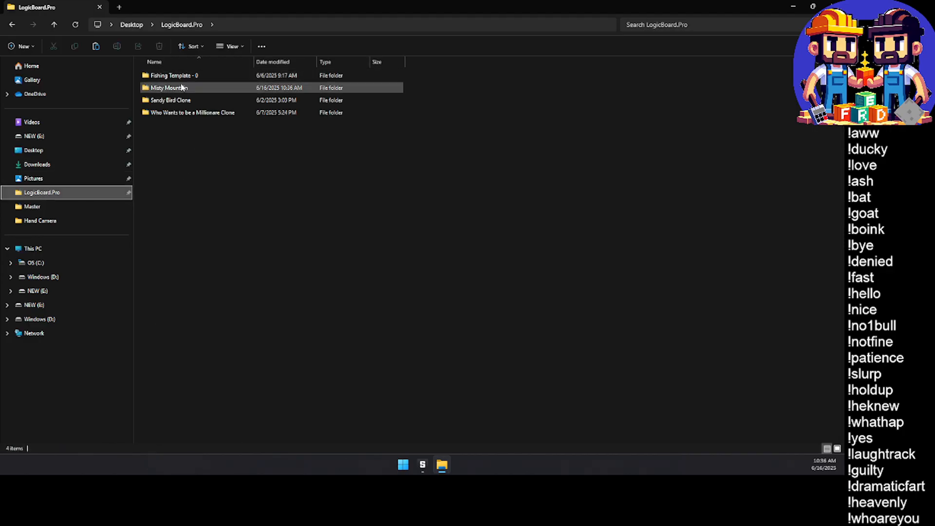
double_click(181, 87)
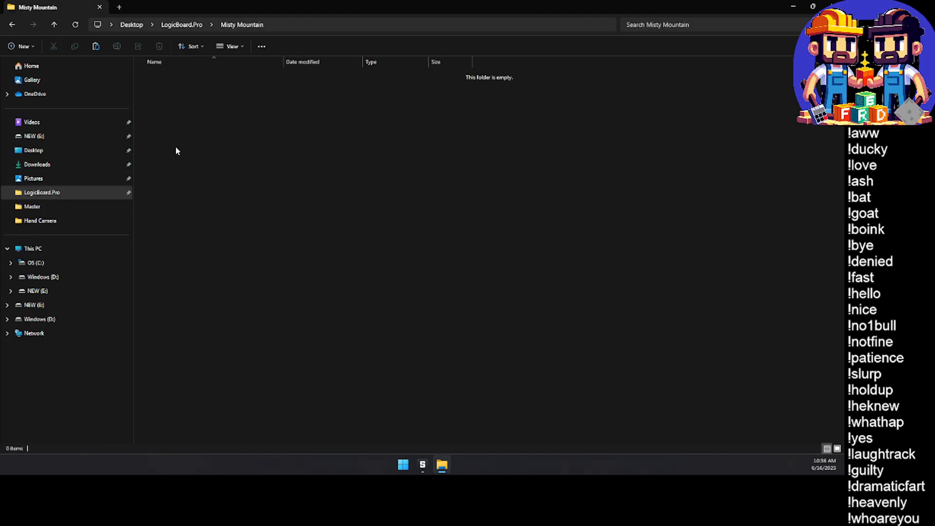
key(ctrl+v)
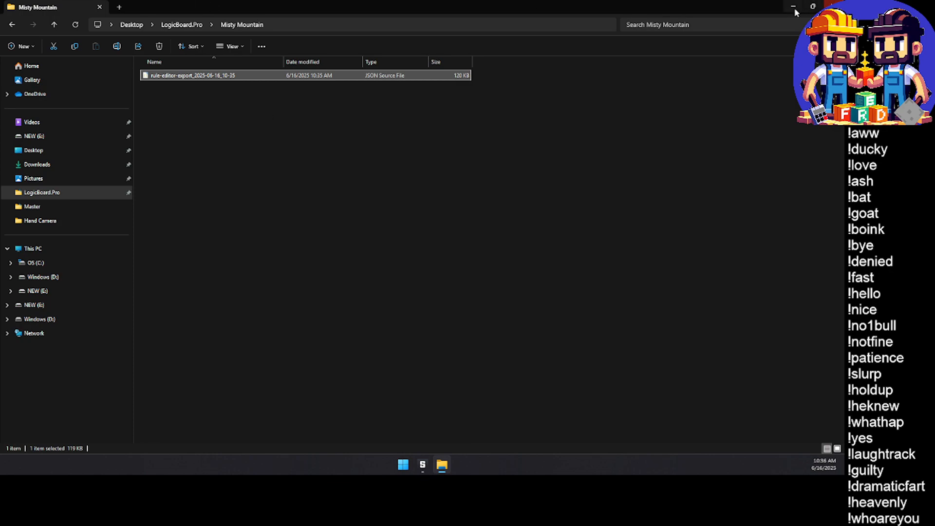
click(599, 15)
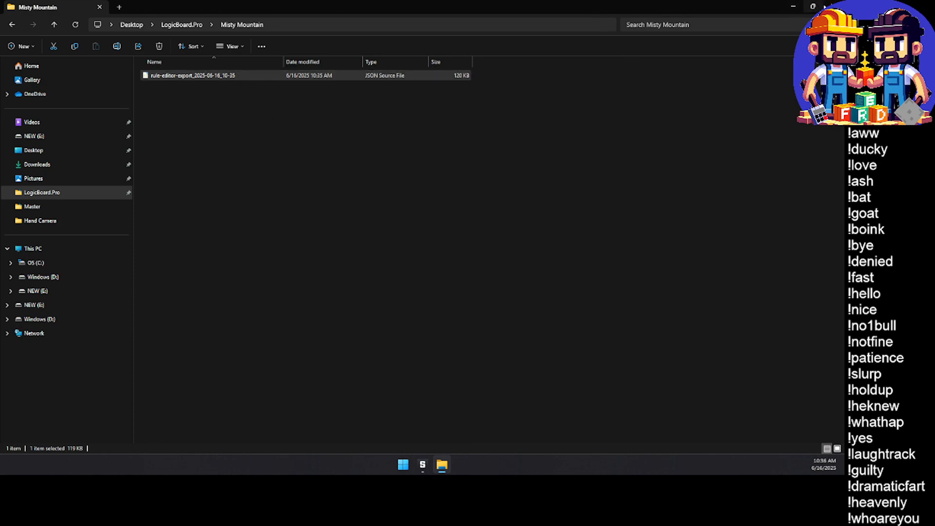
click(824, 6)
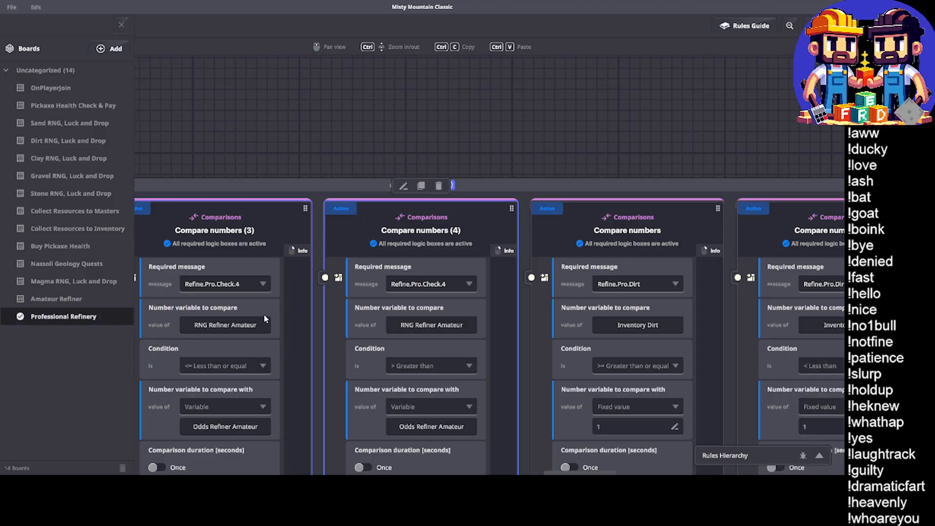
Step: Paste the copied refiner logic onto the Professional Refinery board and close the game rules
ctrl+scroll(264, 315, down, 2)
ctrl+scroll(195, 97, down, 1)
click(121, 25)
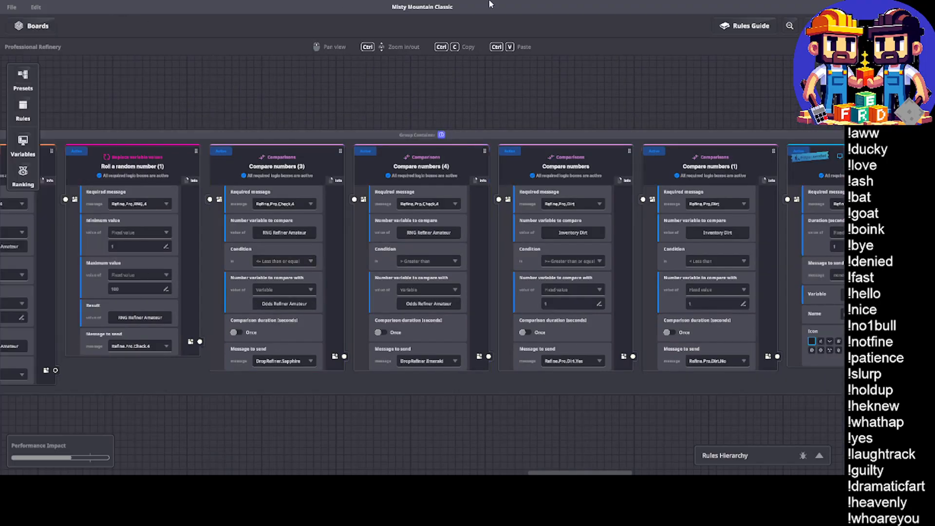
click(832, 26)
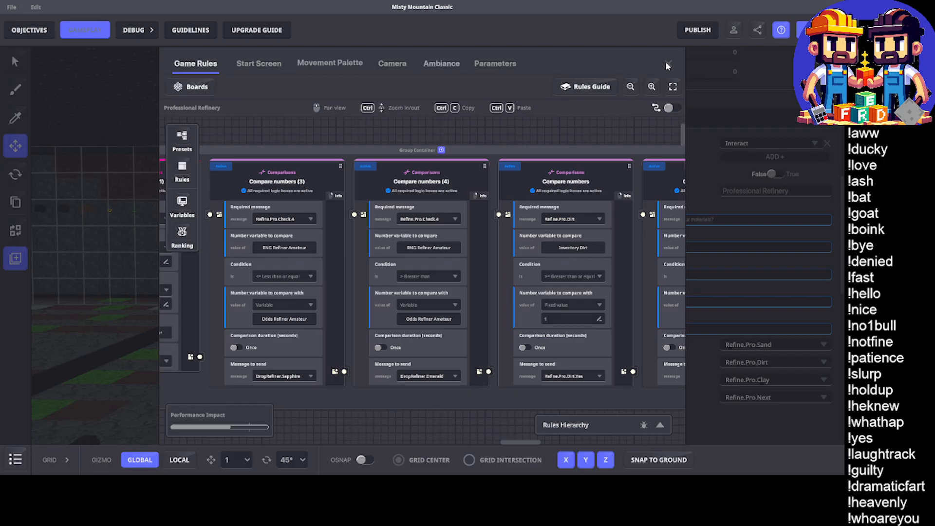
click(667, 66)
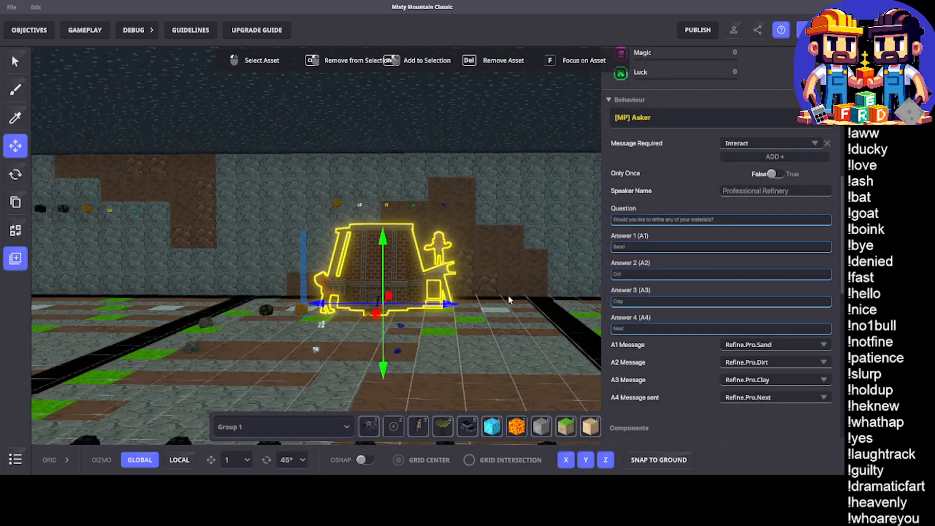
Step: Save the changes to the Misty Mountain Classic project
middle_drag(508, 296, 510, 302)
key(ctrl+s)
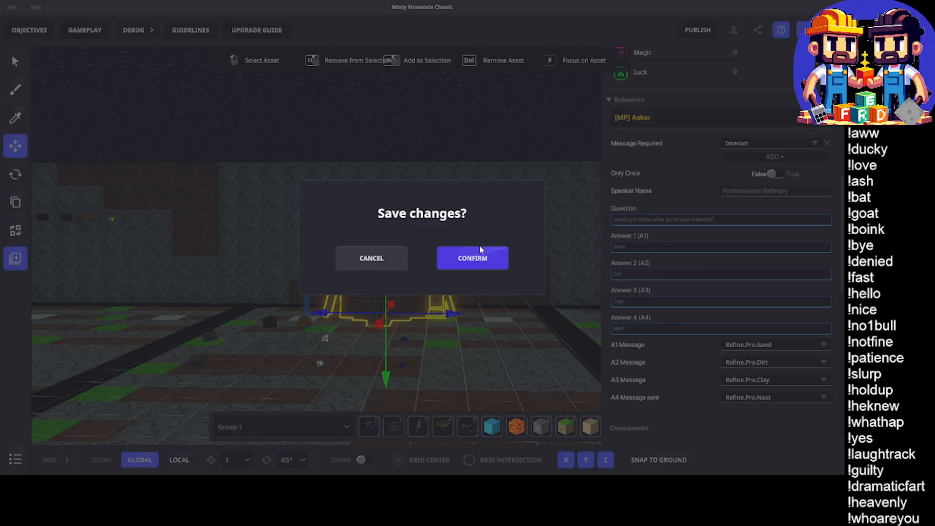
click(478, 259)
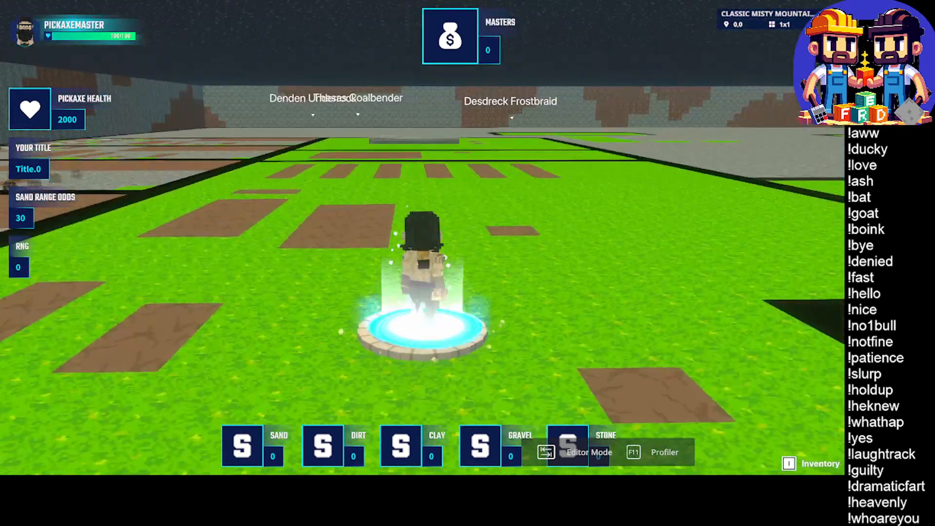
Step: Play-test the level by gathering materials on the way to the Professional Refinery and choosing Sand to refine
key(w)
key(w)
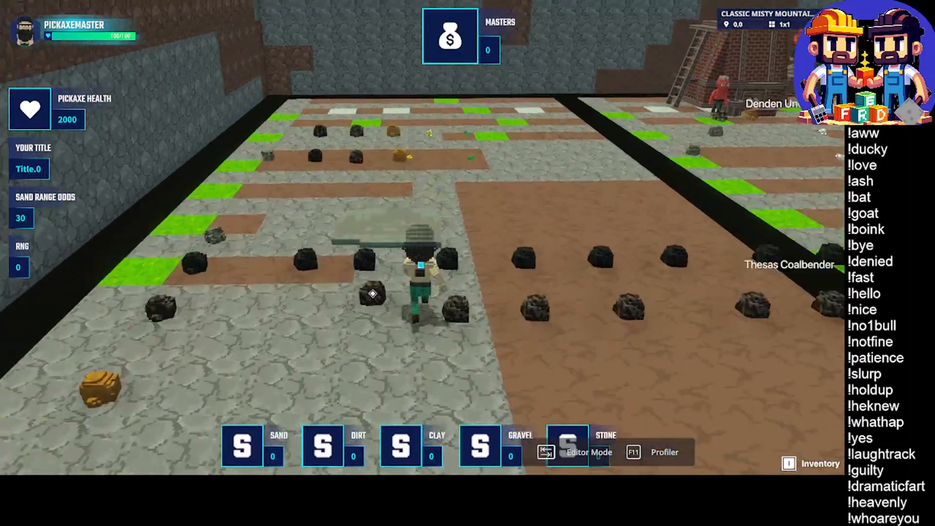
click(372, 294)
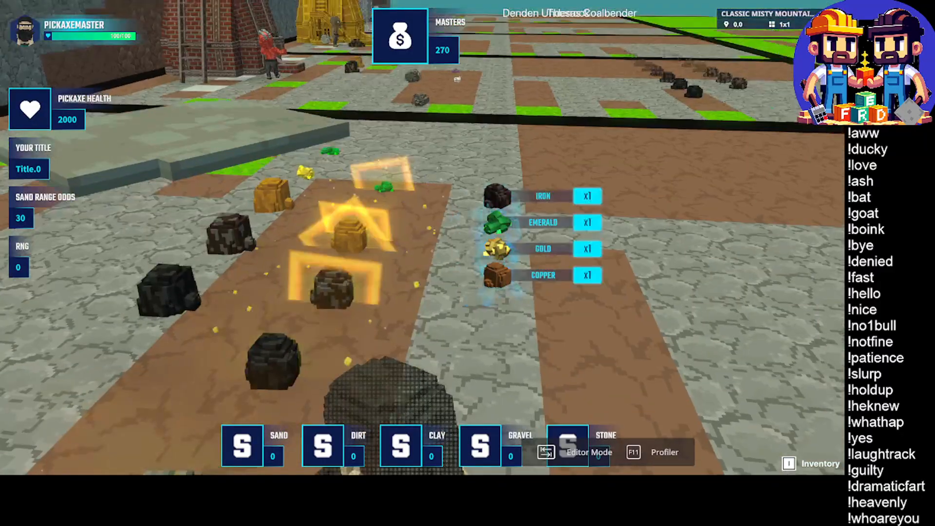
key(w)
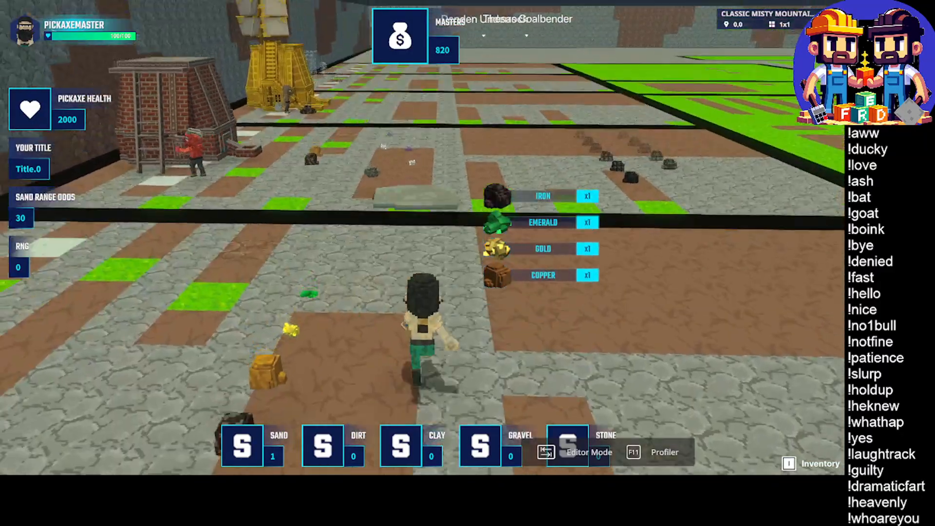
key(w)
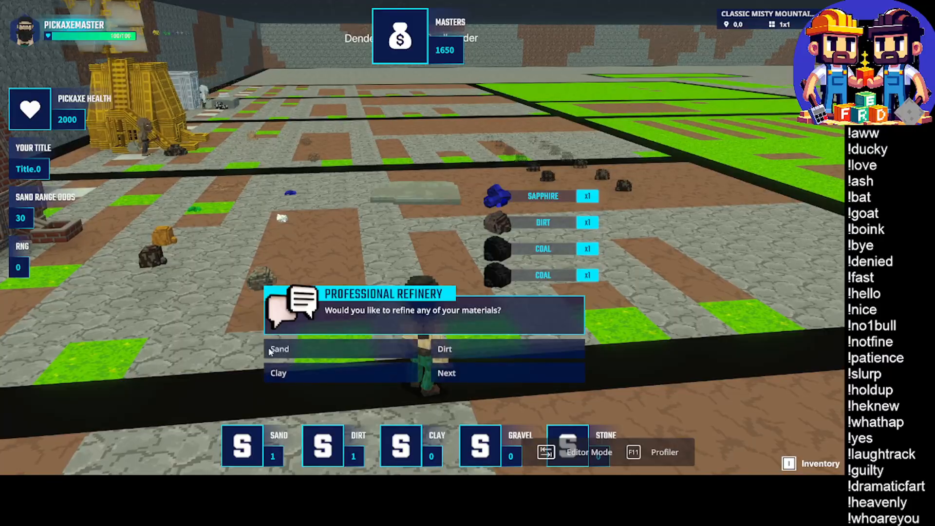
click(298, 349)
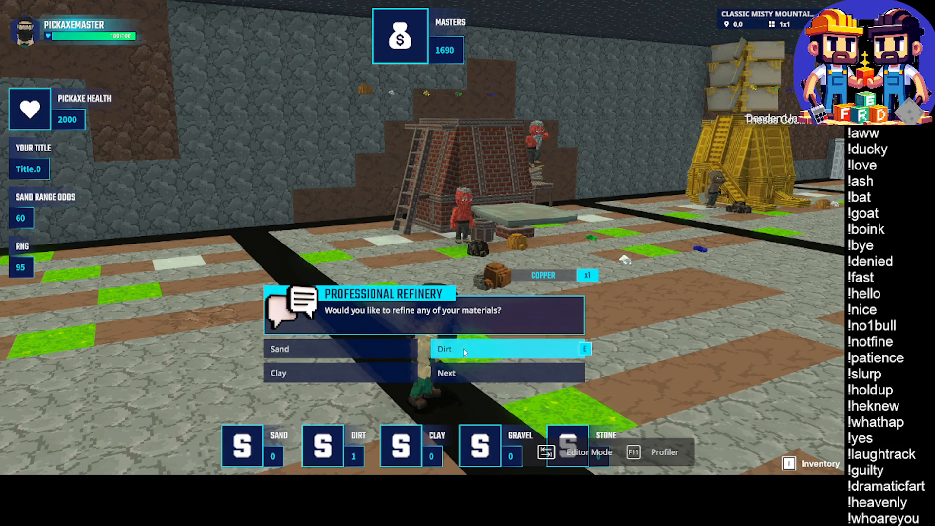
Step: Test the Professional Refinery by refining Dirt, collecting the copper it yields, and choosing Sand with none in stock
click(463, 349)
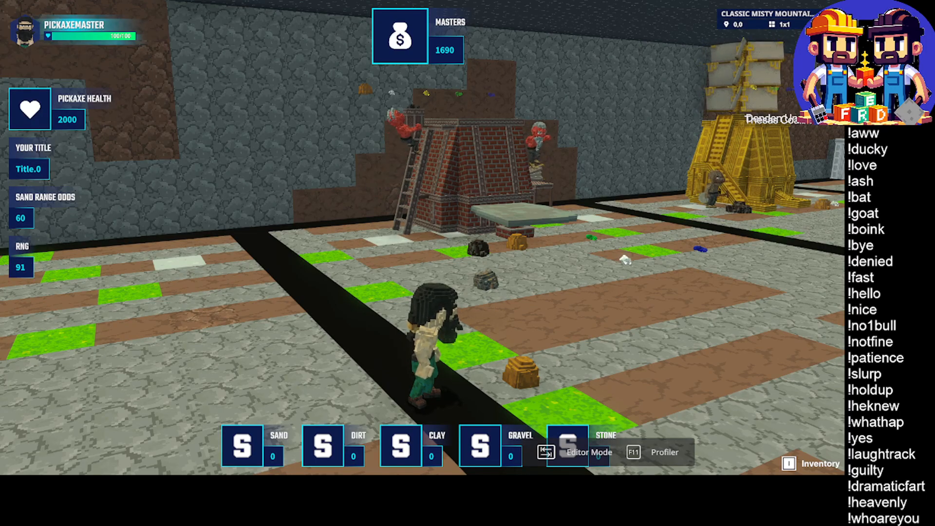
key(e)
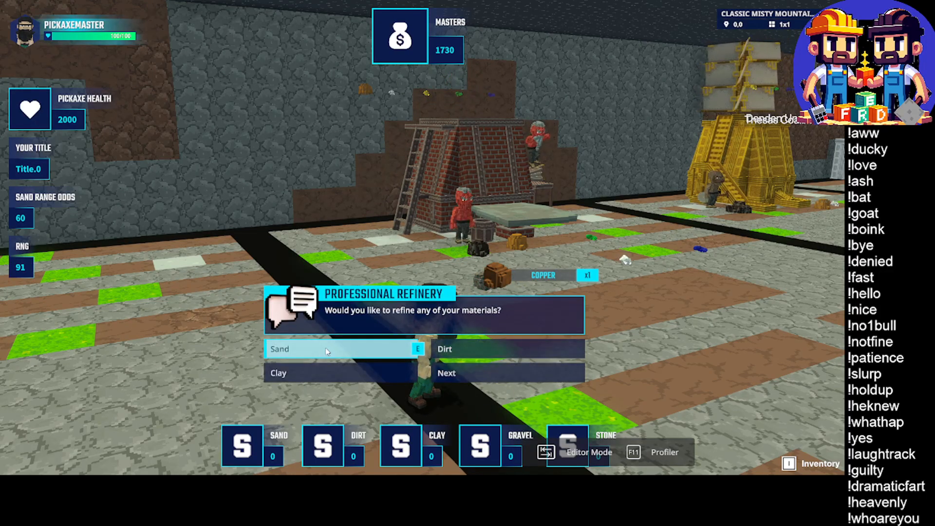
click(325, 348)
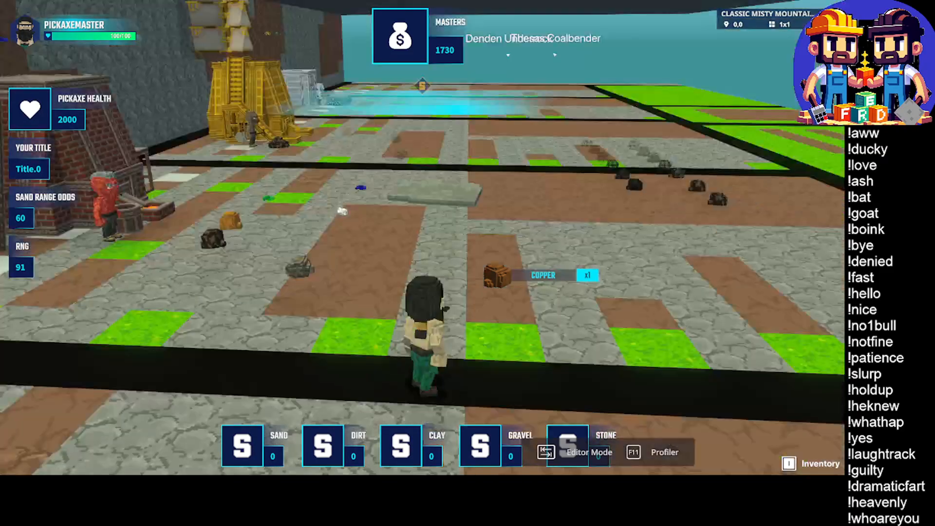
Step: Collect materials in the next area and choose Clay at the Professional Refinery
key(w)
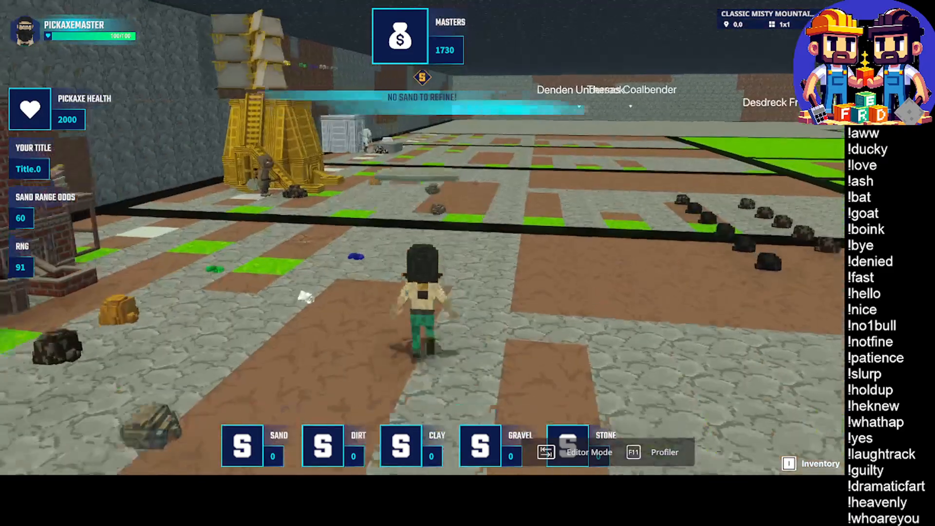
key(w)
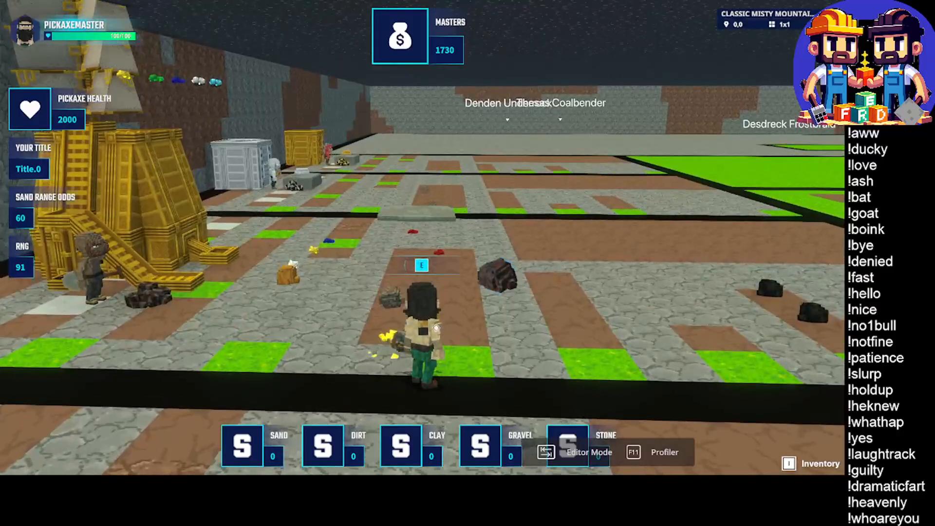
key(e)
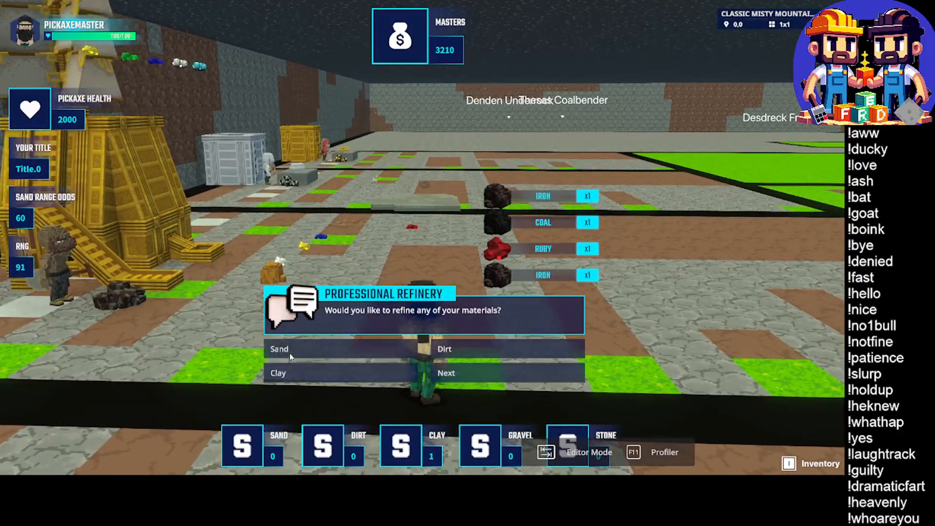
click(381, 373)
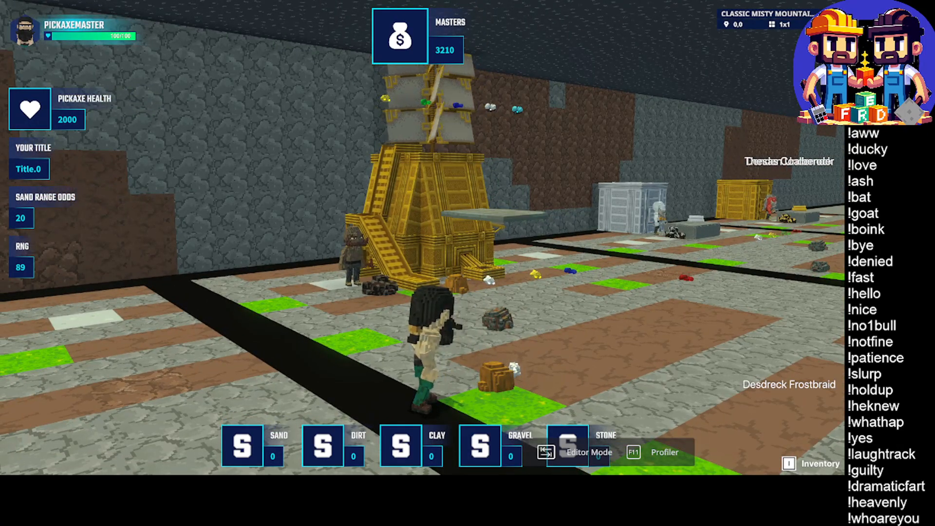
Step: Collect the refined clay output, go to the refinery's second set of materials, and decline with Nevermind
key(e)
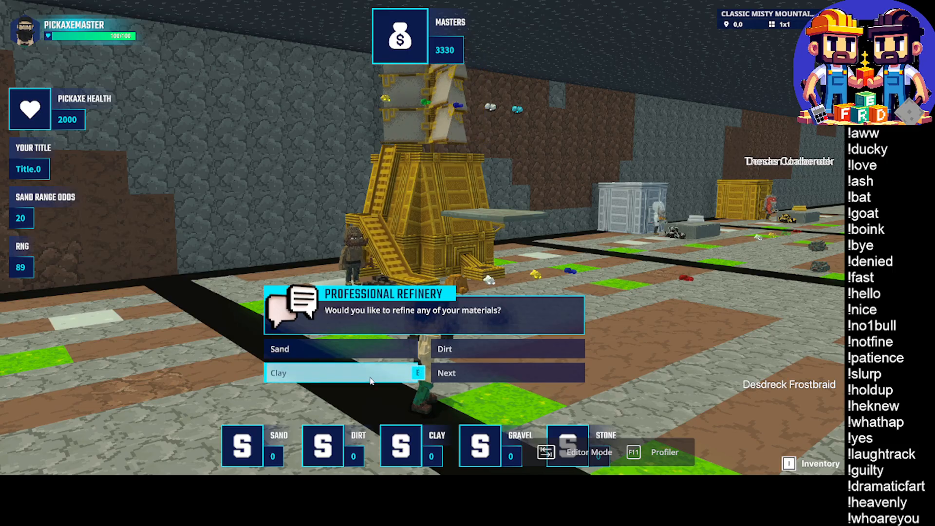
click(463, 376)
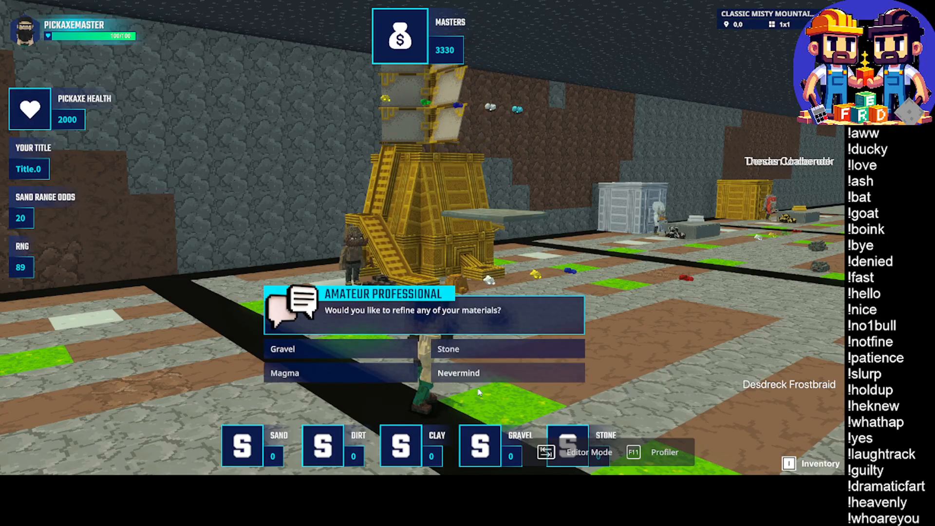
click(516, 374)
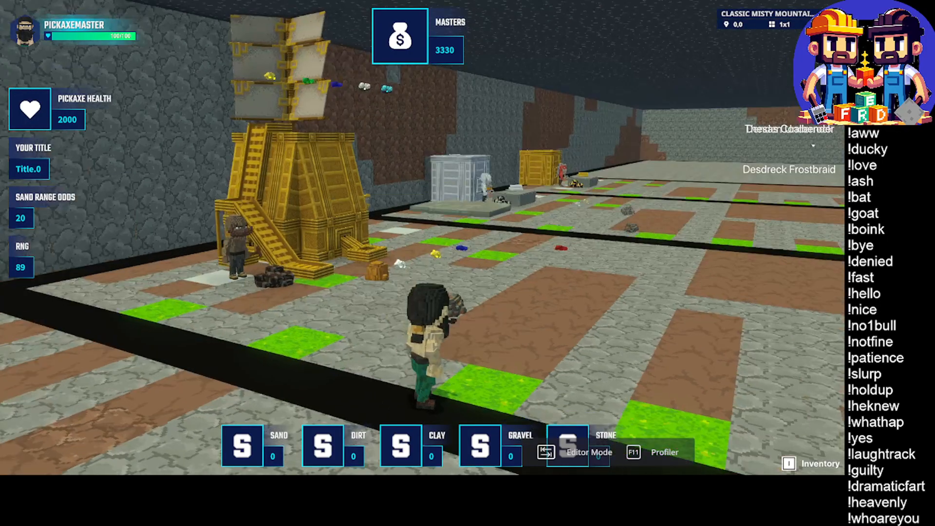
Step: Gather gravel, stone, magma and diamonds across the stone areas, and return to the brick Professional Refinery
key(w)
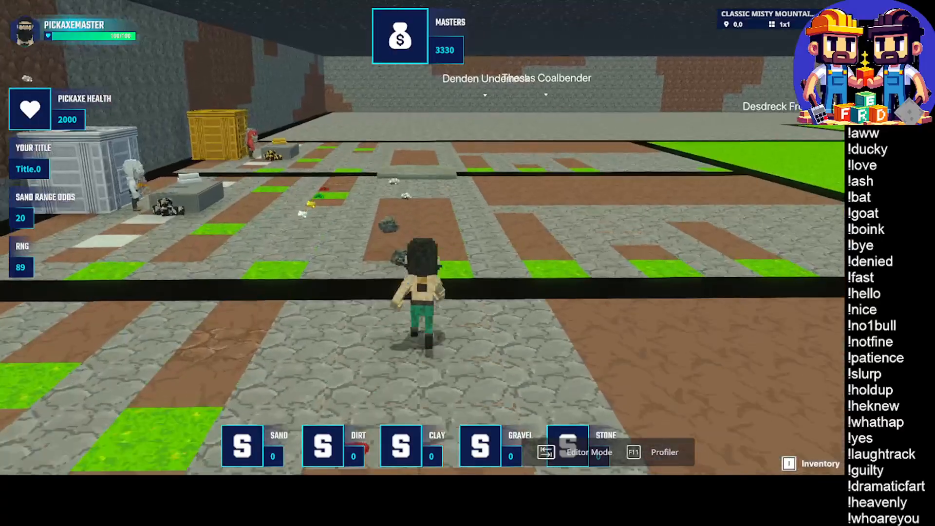
key(w)
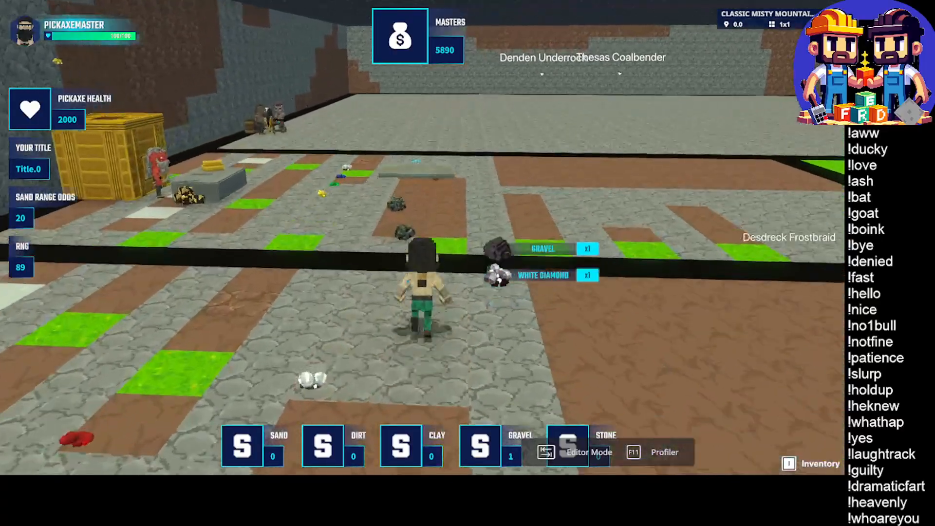
key(w)
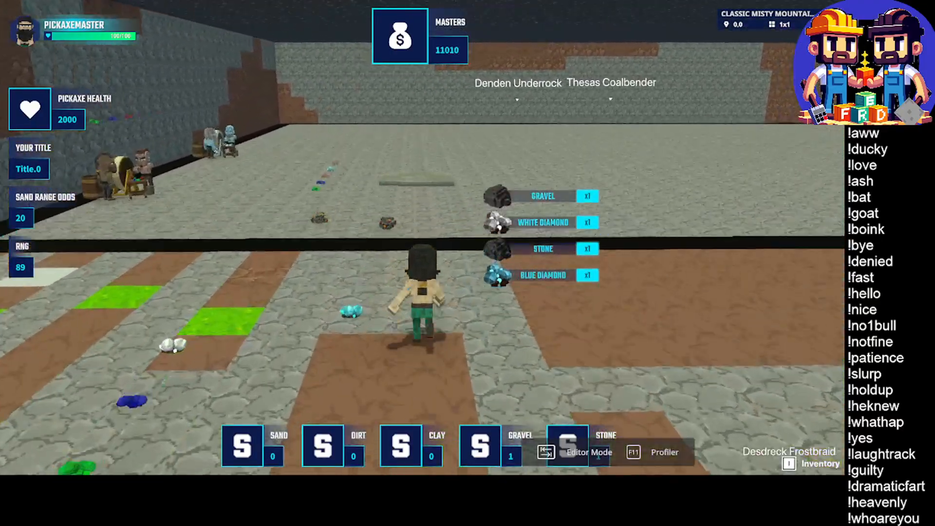
key(w)
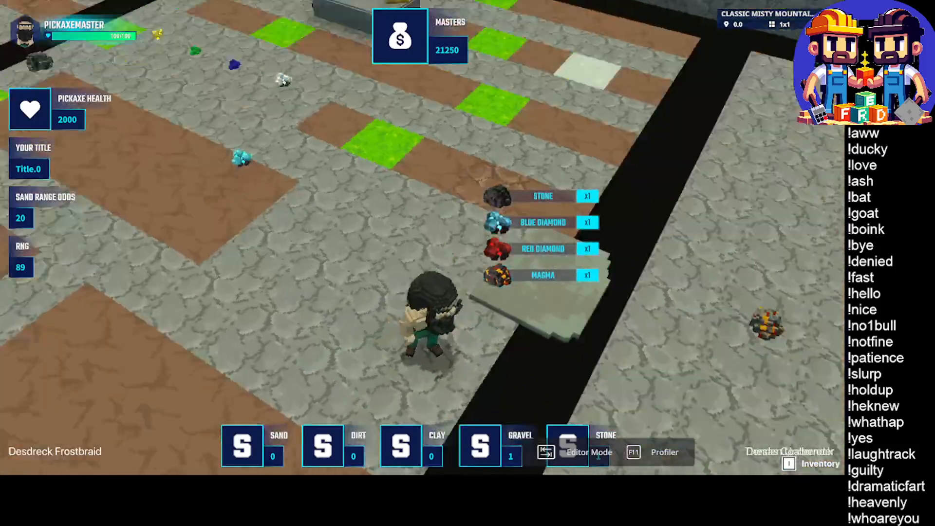
key(w)
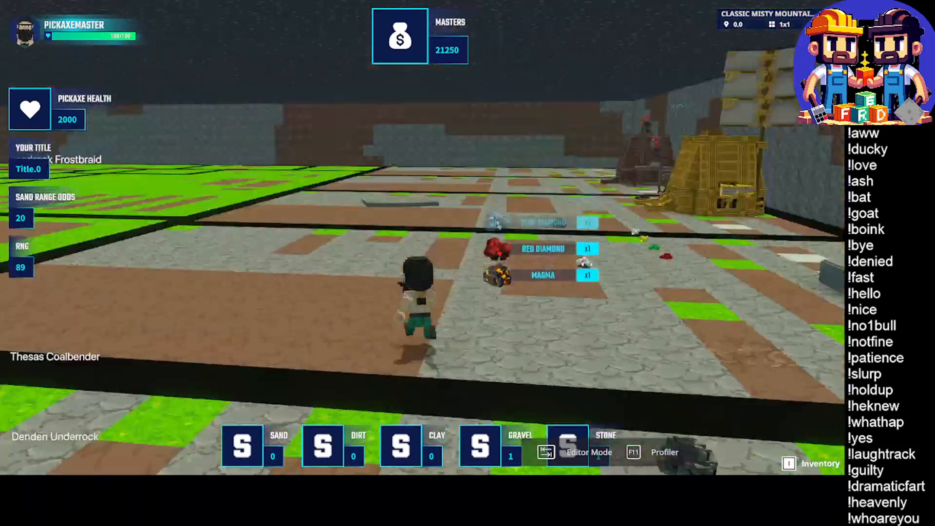
key(w)
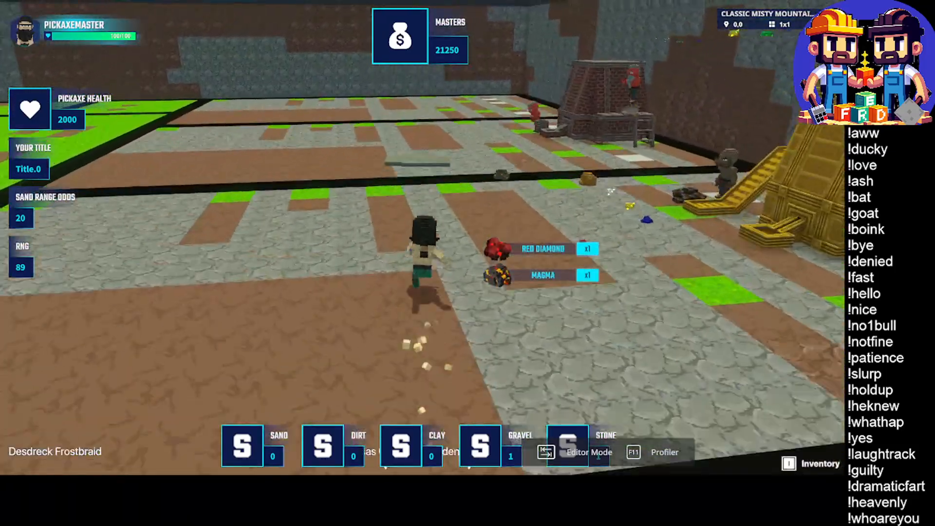
key(w)
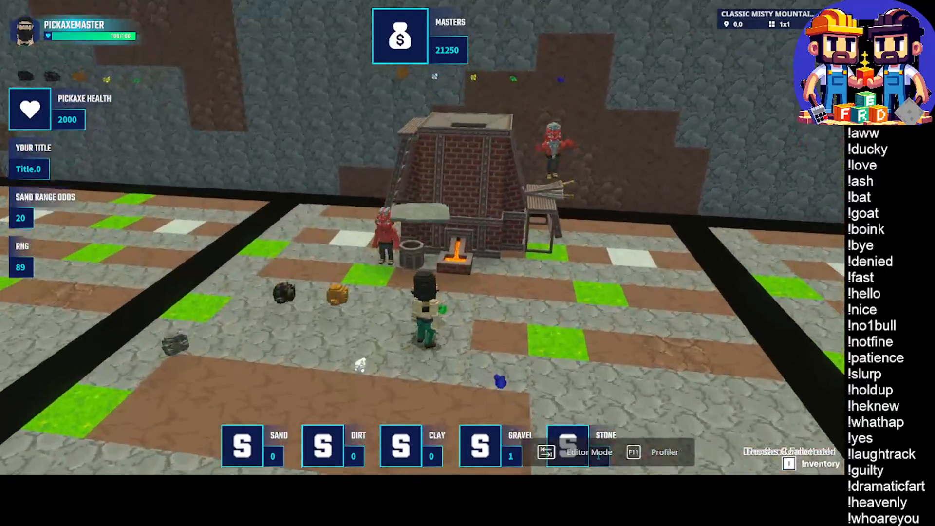
Step: Refine Gravel from the refinery's second set of materials and collect the copper
key(e)
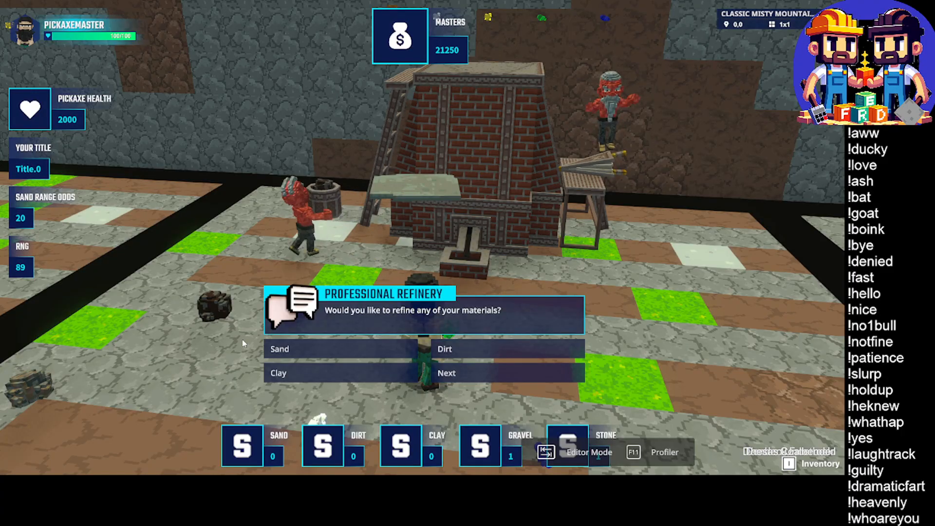
click(444, 372)
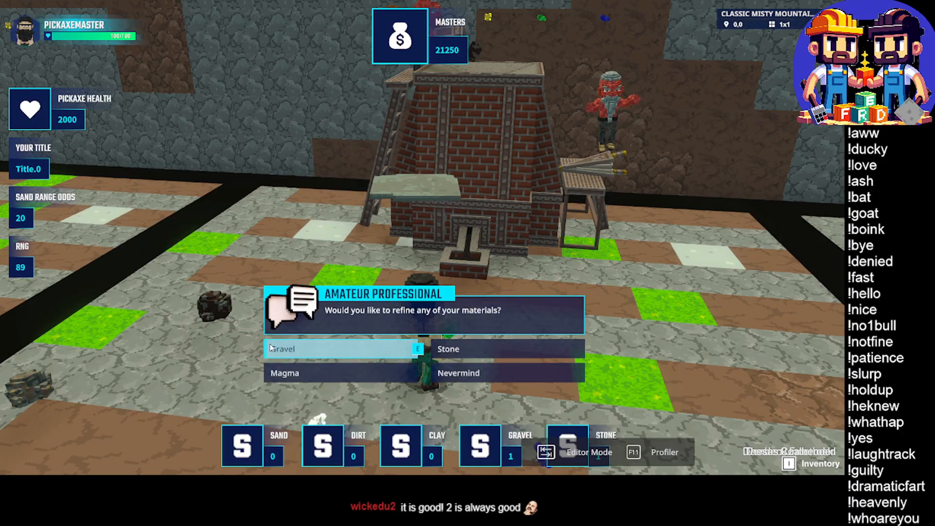
click(311, 349)
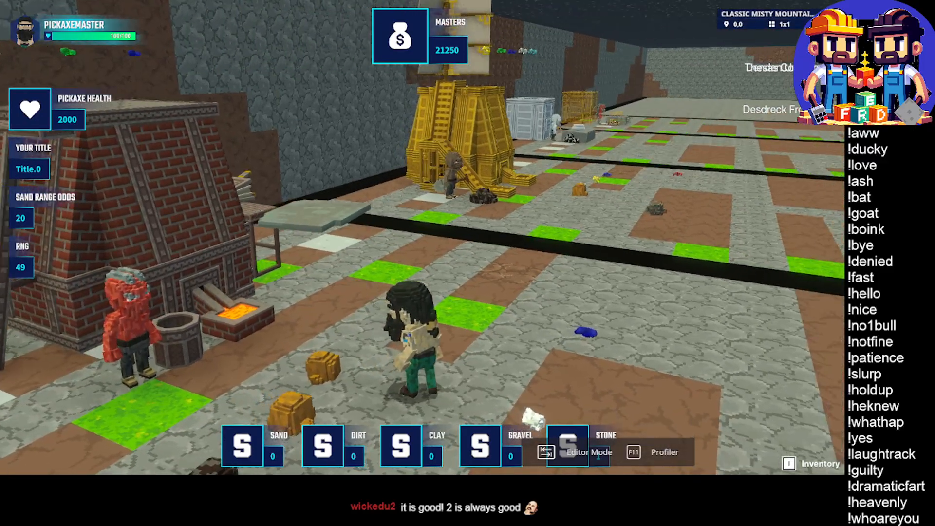
key(f)
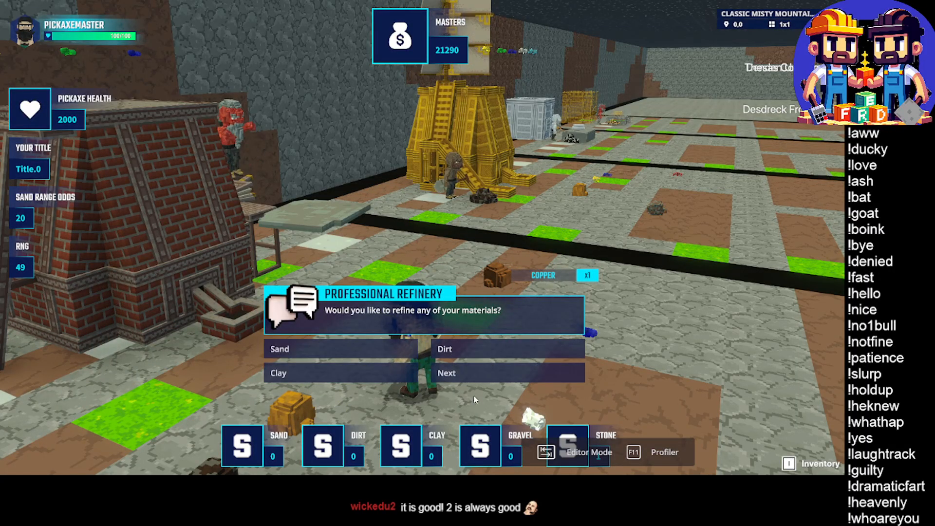
Step: Refine Stone and collect the silver, and choose Magma from the refinery's second set of materials
click(444, 376)
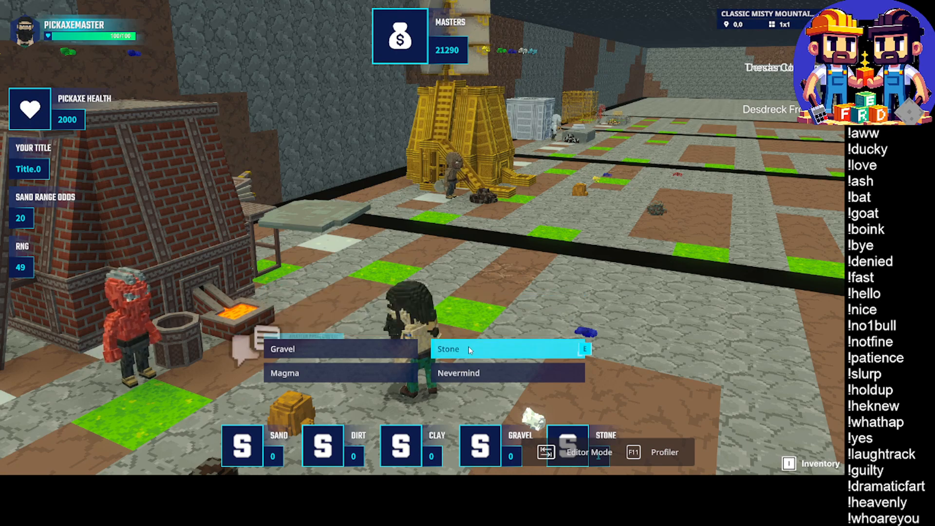
click(469, 347)
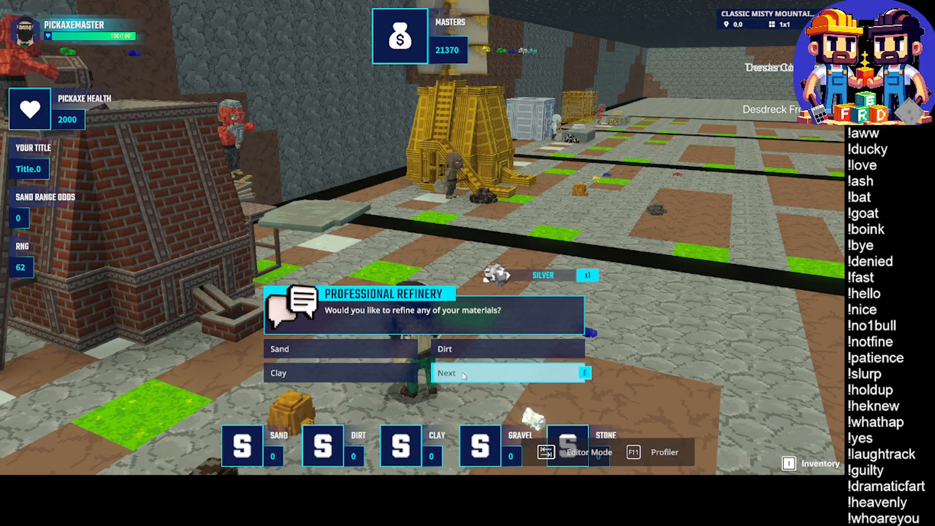
click(463, 374)
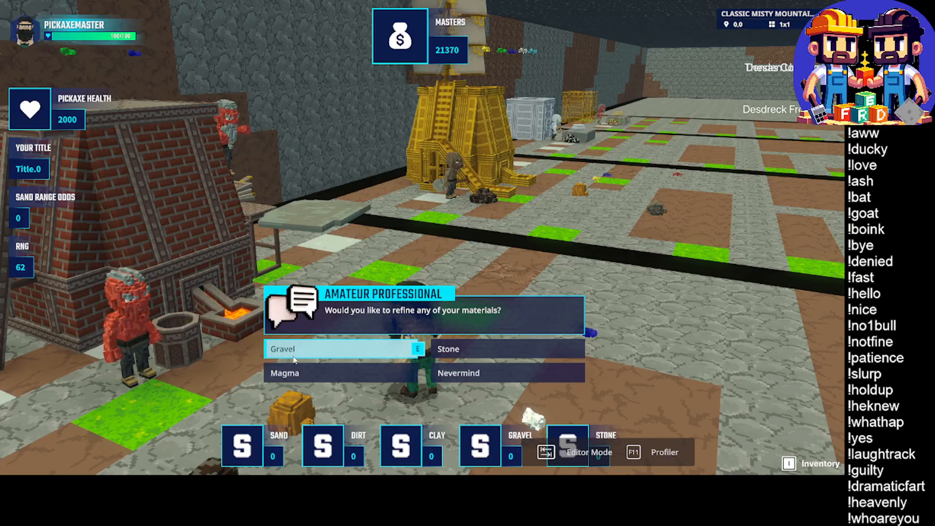
click(308, 380)
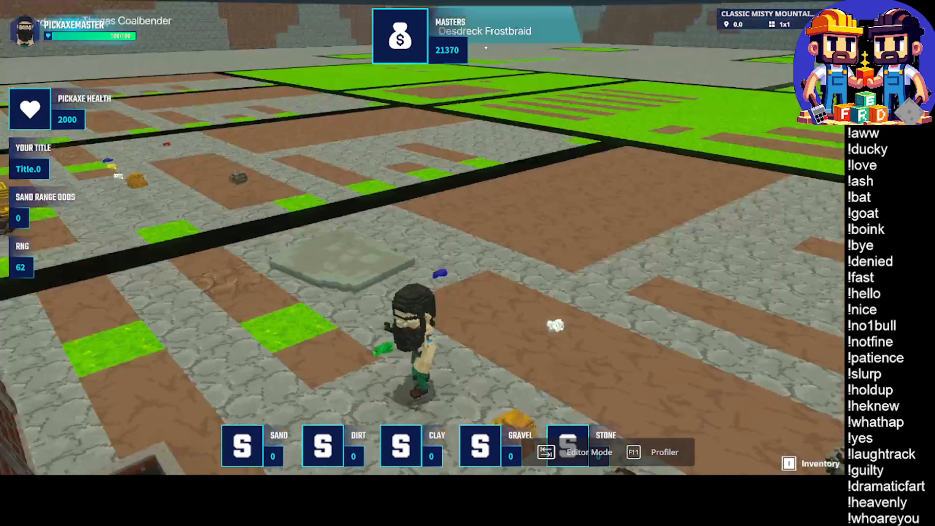
Step: Gather stone, gold and diamonds across the grassy areas, and run back to the brick Professional Refinery
key(w)
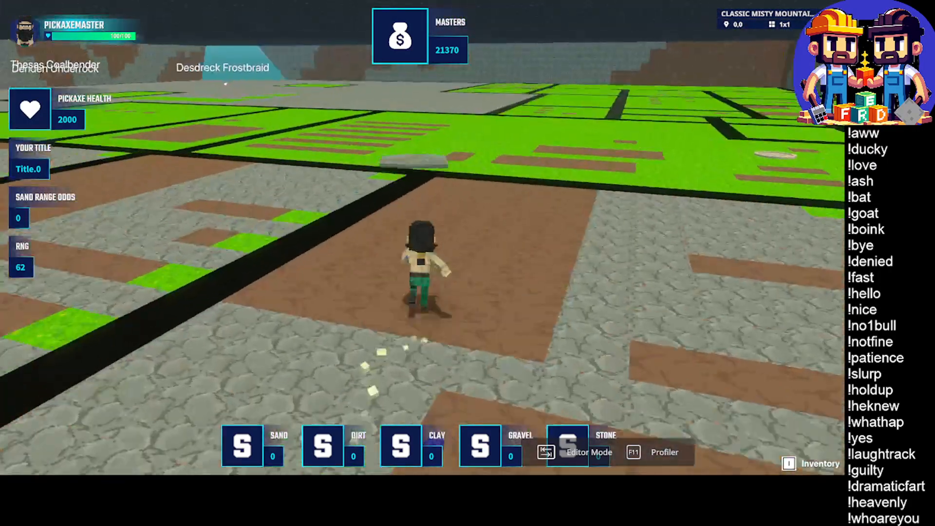
key(w)
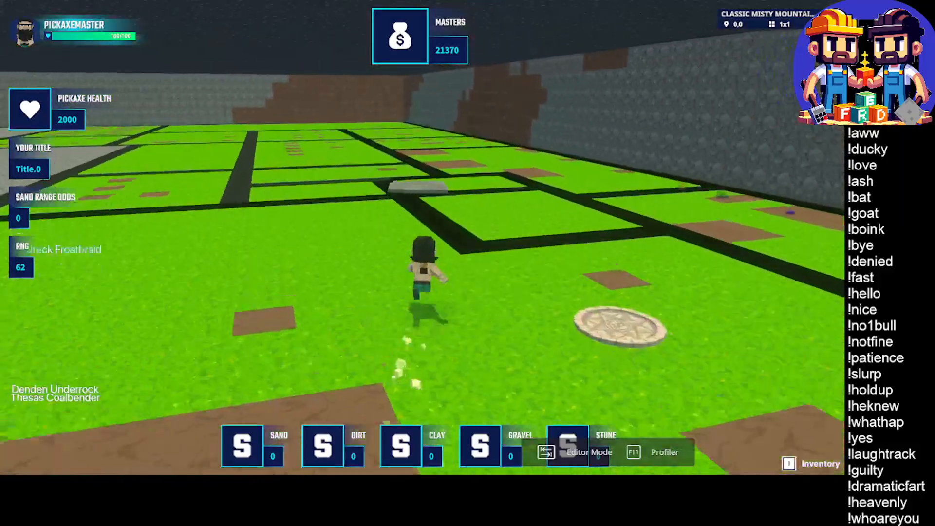
key(w)
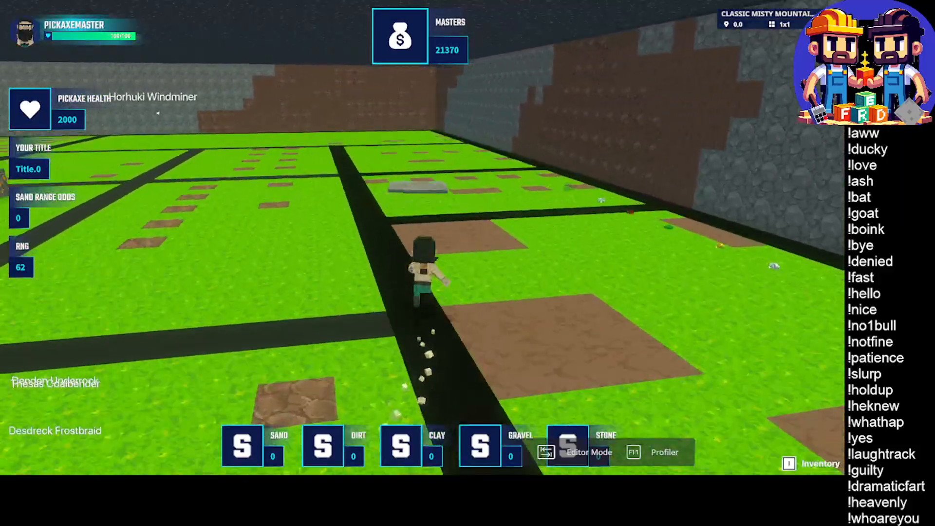
key(w)
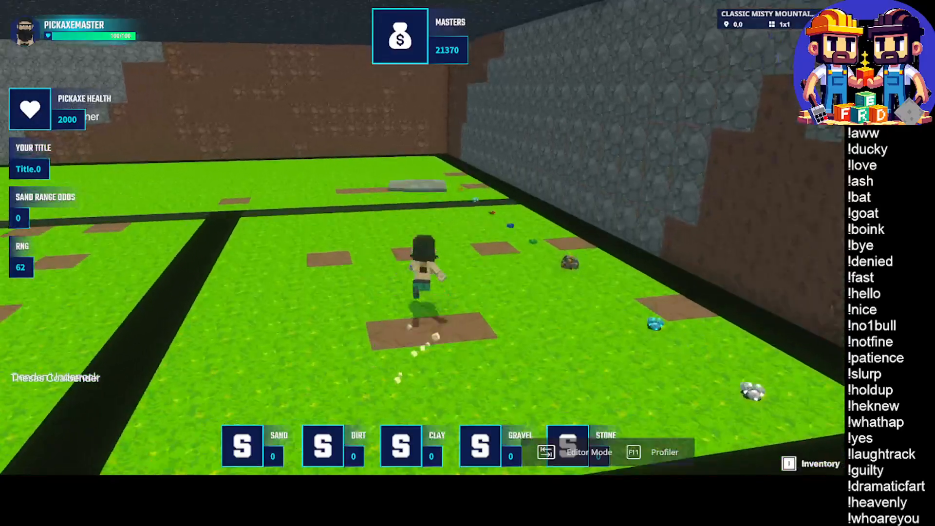
key(w)
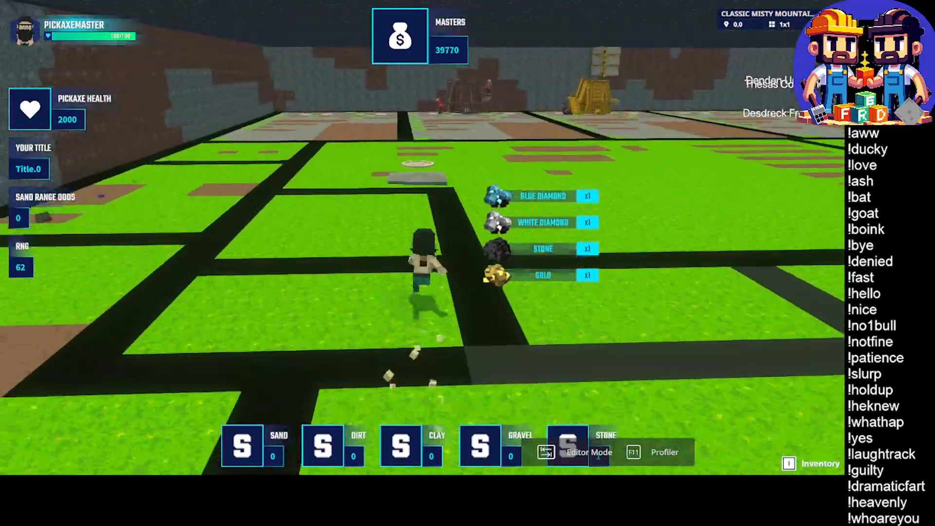
key(w)
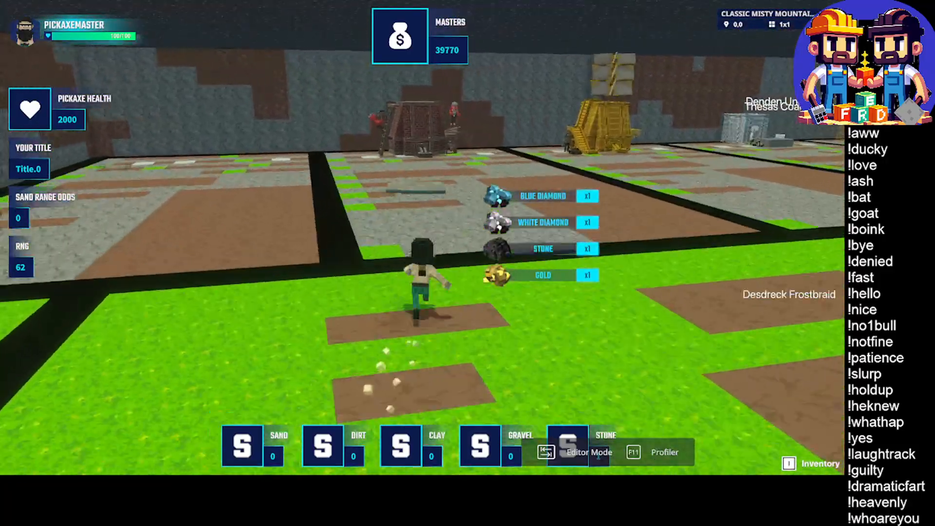
key(w)
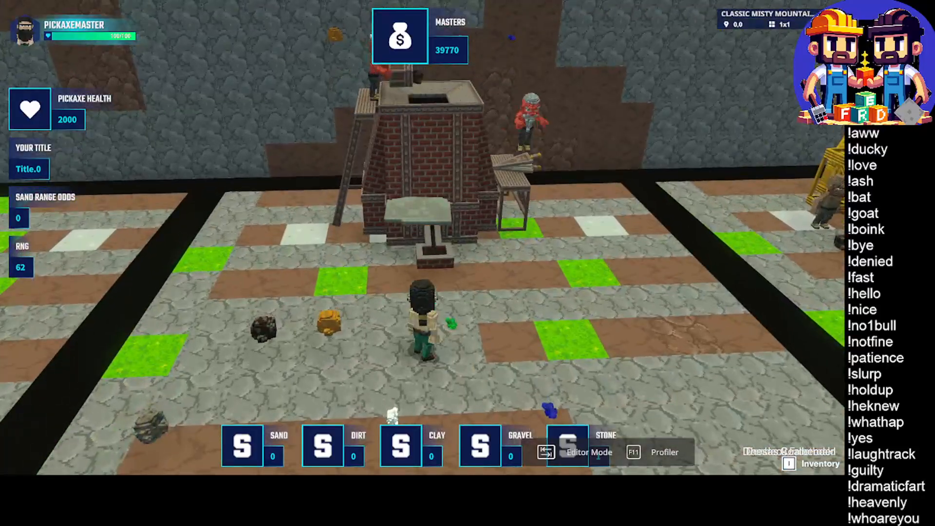
Step: Talk to the Professional Refinery again and choose Magma from its second set of materials with none in stock
key(w)
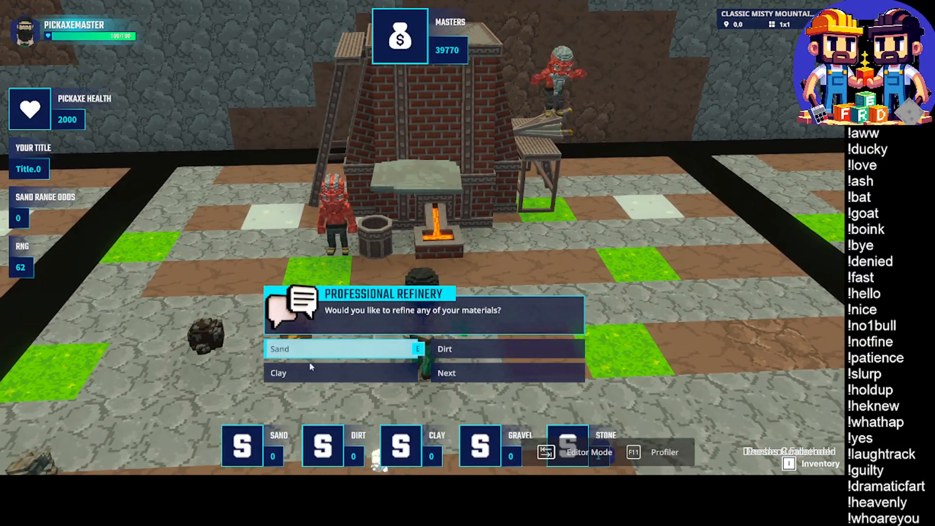
click(465, 380)
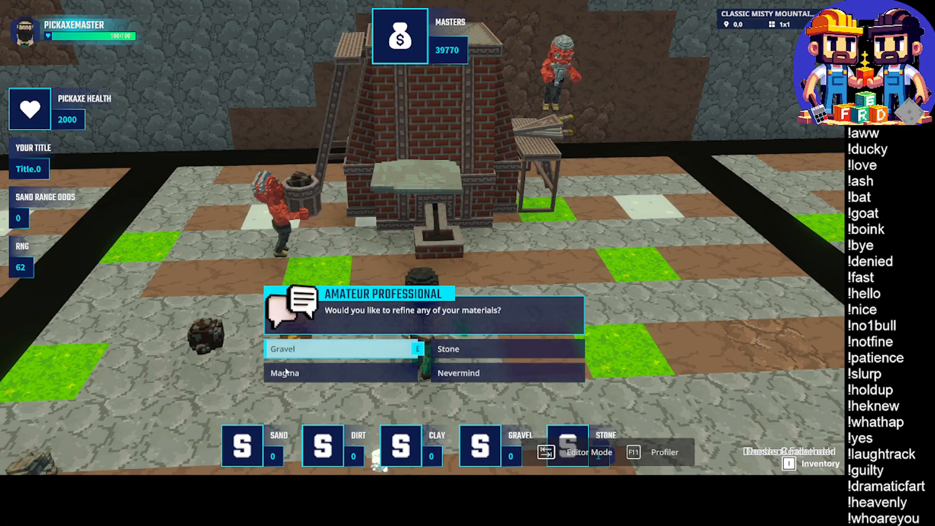
click(283, 378)
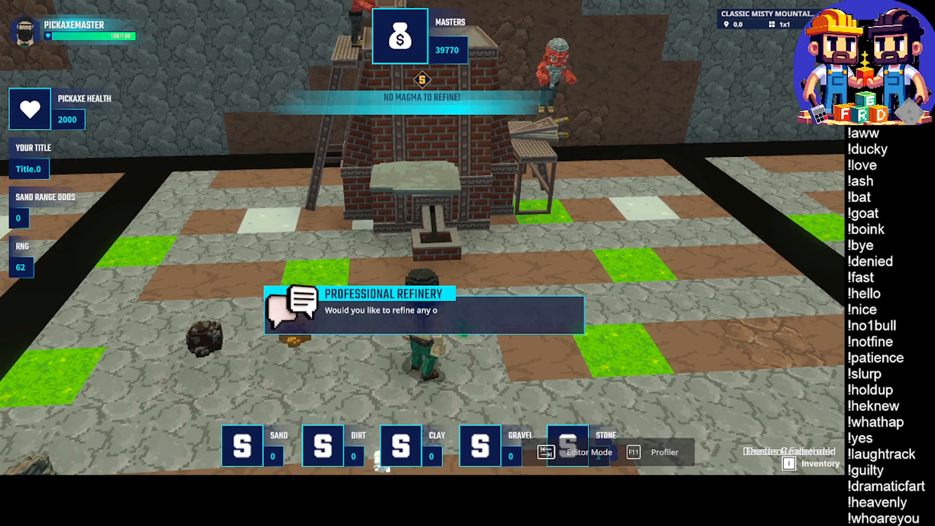
Step: Refine Stone from the Professional Refinery's second set of materials and collect the silver
click(458, 376)
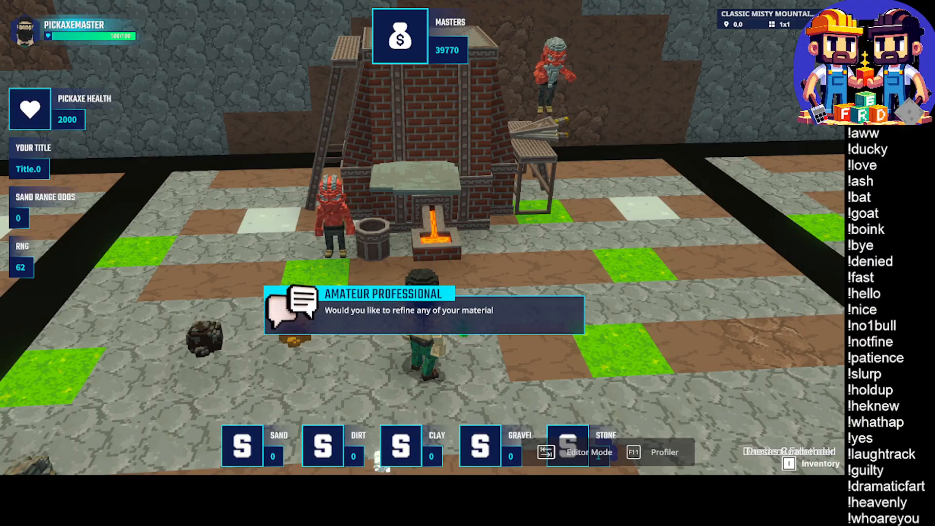
click(456, 349)
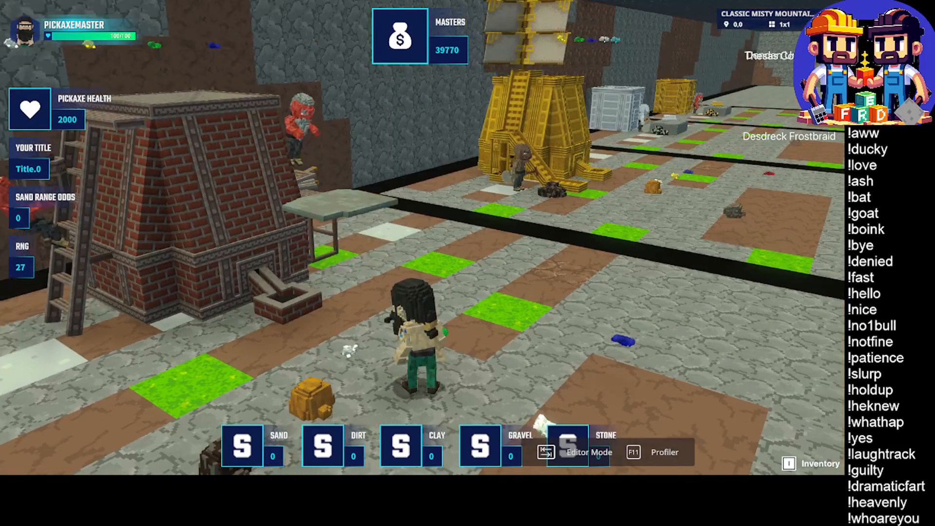
key(e)
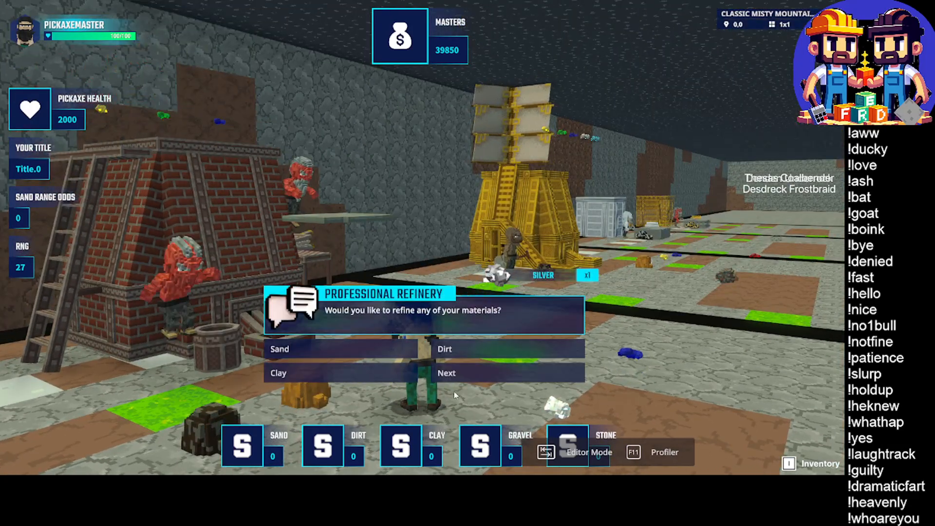
Step: Leave the refinery's second set of materials with Nevermind and run away from the refineries to the grassy area across the black divider
click(478, 372)
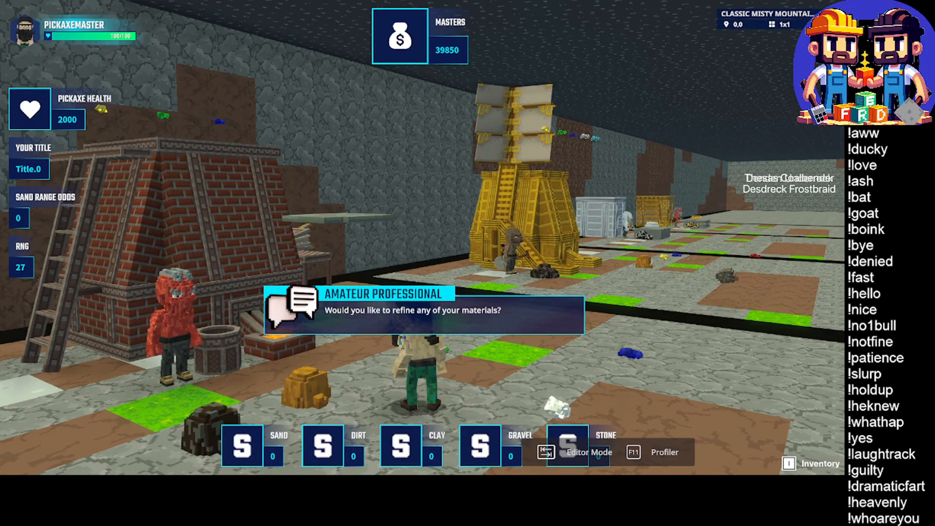
click(520, 376)
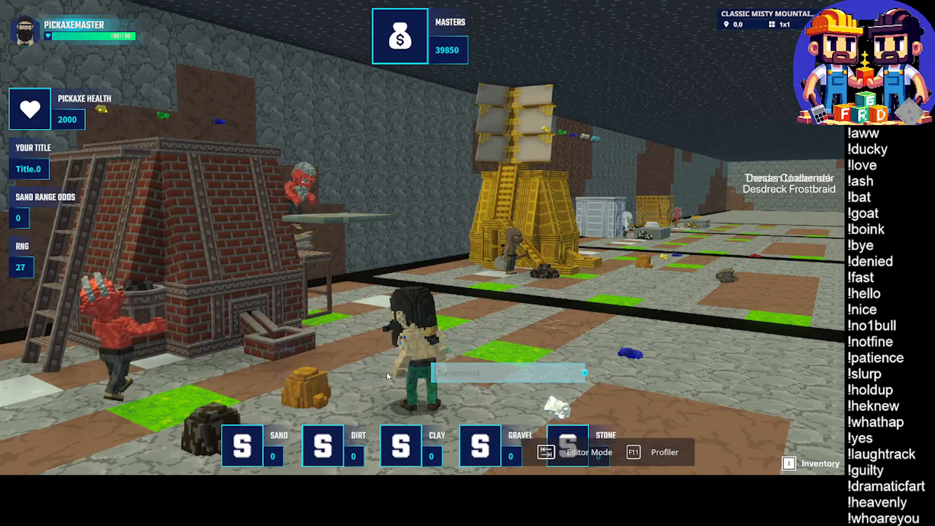
key(s)
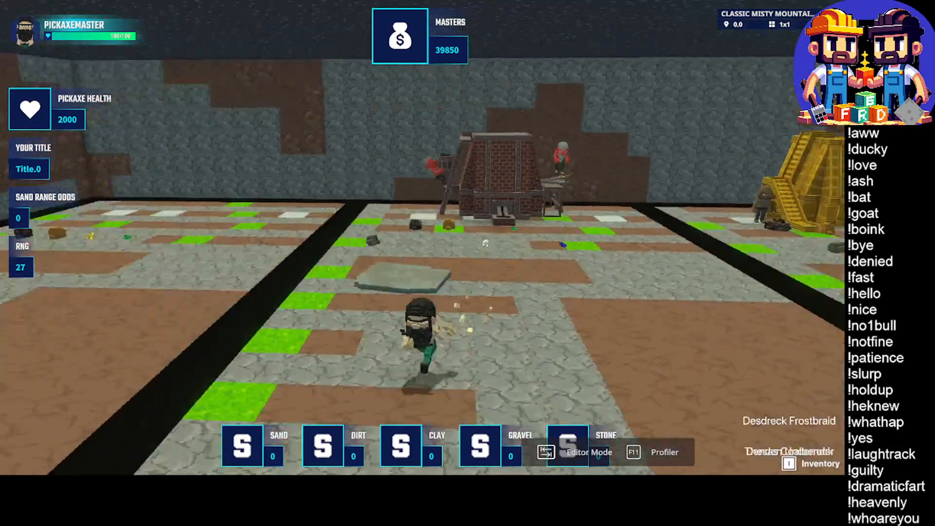
key(d)
key(w)
key(w)
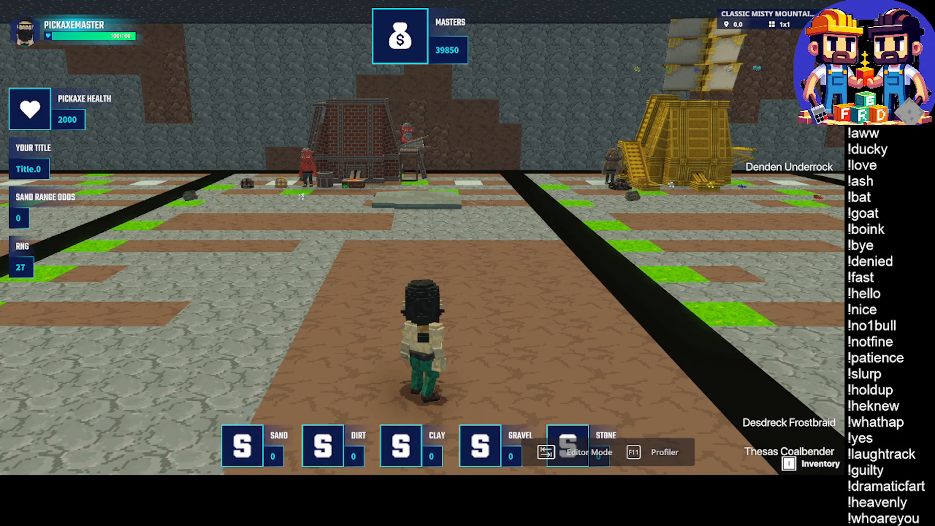
key(d)
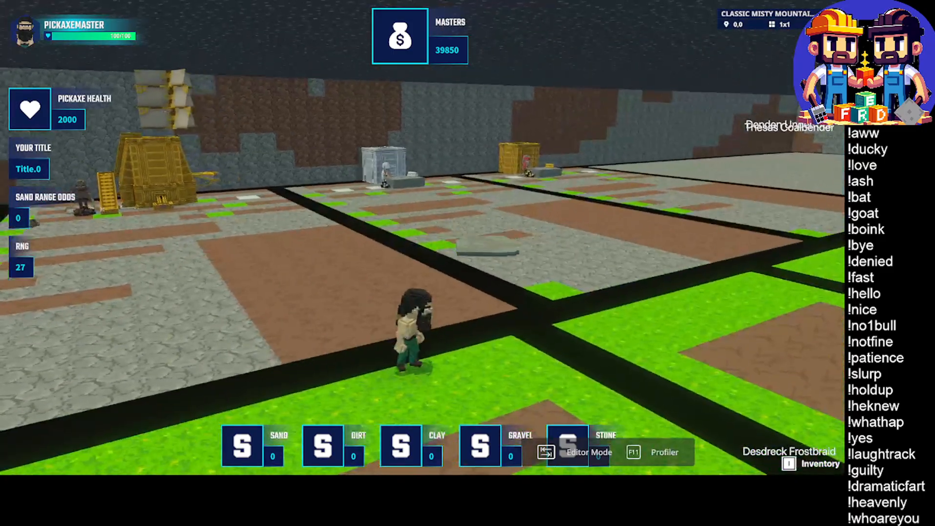
scroll(422, 237, up, 3)
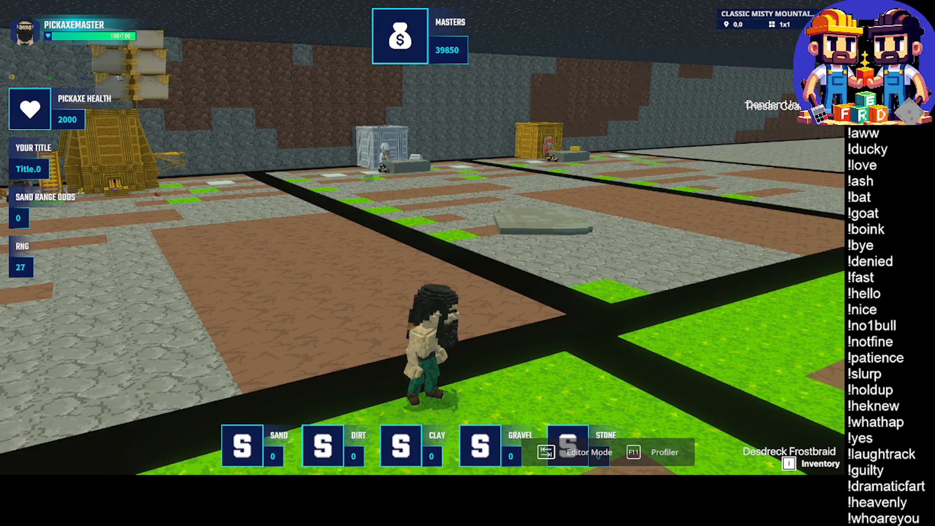
Step: Switch to Logic Board Pro in the browser, browse the Share Portal's community boards and sign in with the saved account
drag(844, 137, 430, 3)
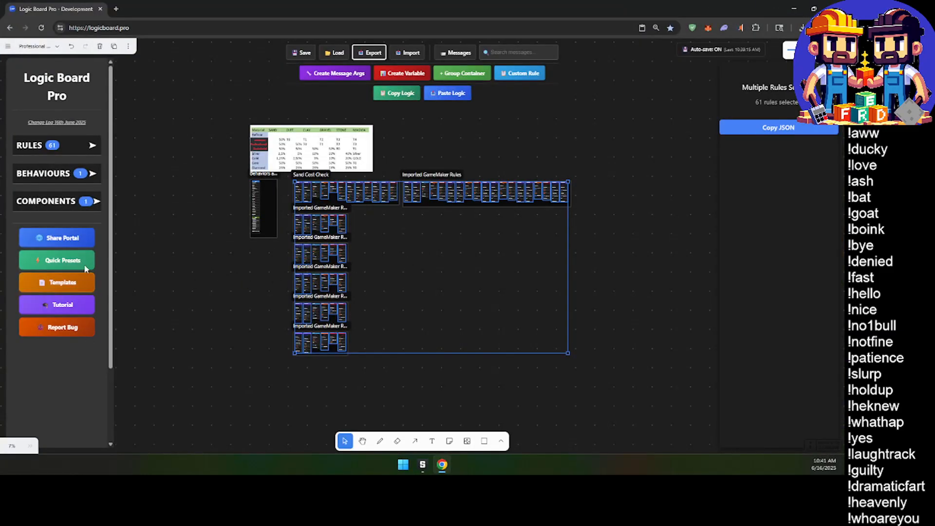
click(54, 242)
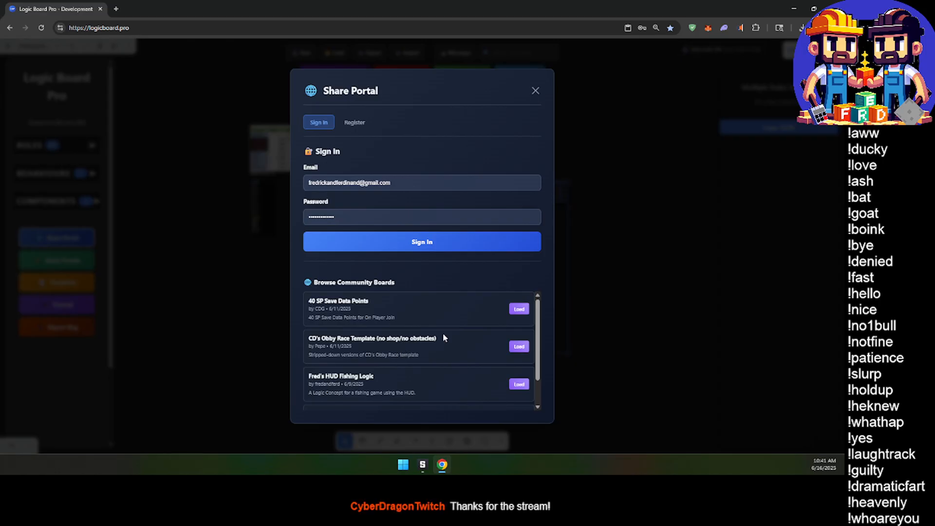
scroll(443, 335, down, 1)
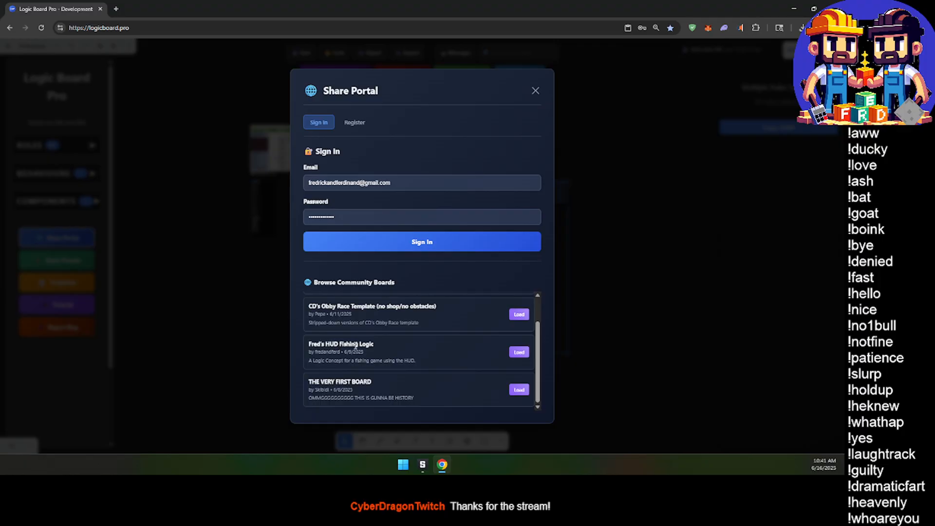
click(424, 242)
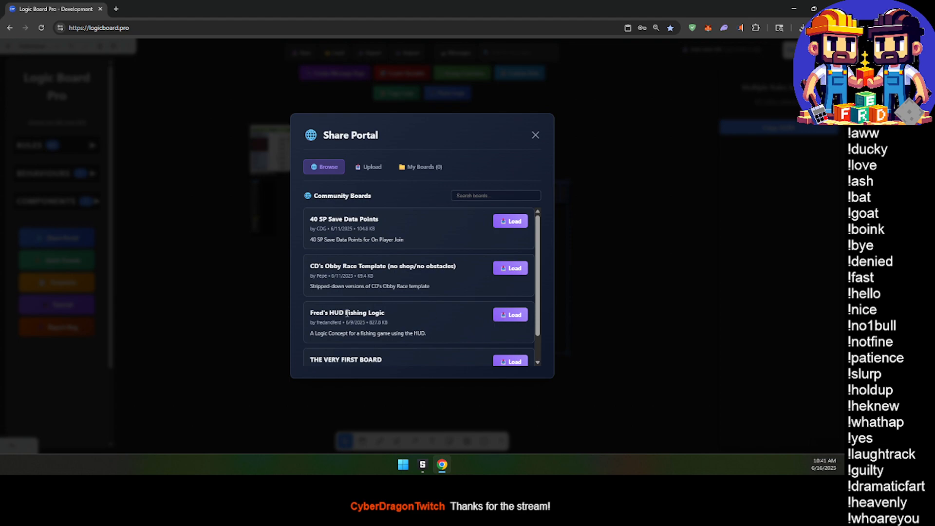
Step: Examine the Fred's HUD Fishing Logic entry among the Share Portal's community boards
drag(310, 312, 451, 347)
click(400, 330)
click(311, 315)
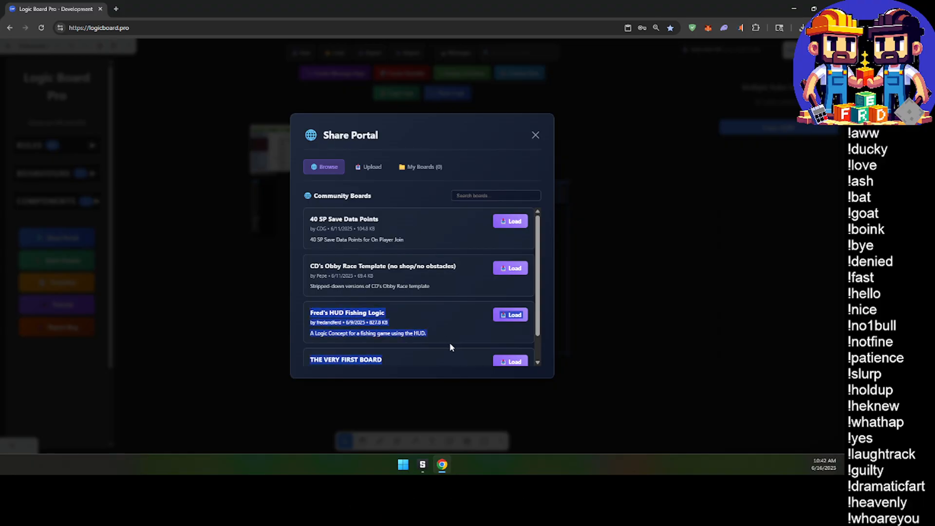
click(423, 332)
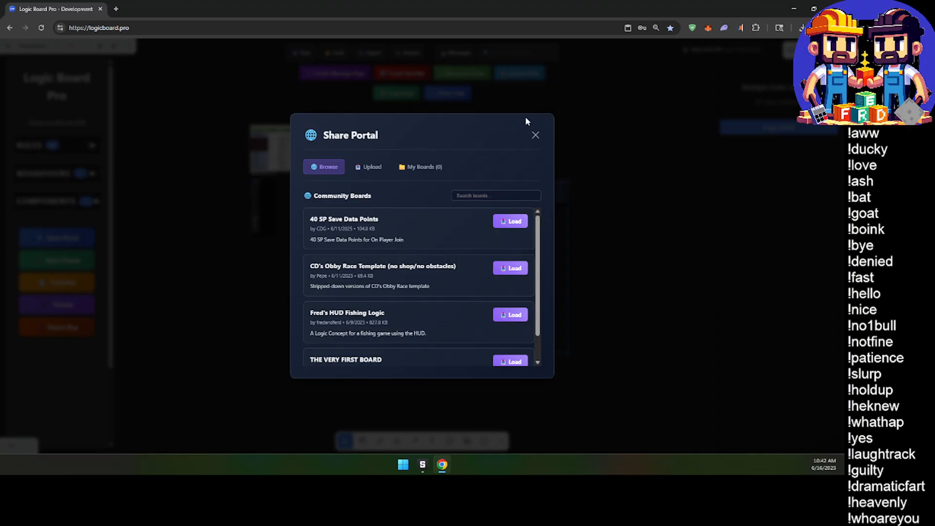
Step: Close the Share Portal, switch back to the Game Maker play-test and resume controlling the character
click(536, 136)
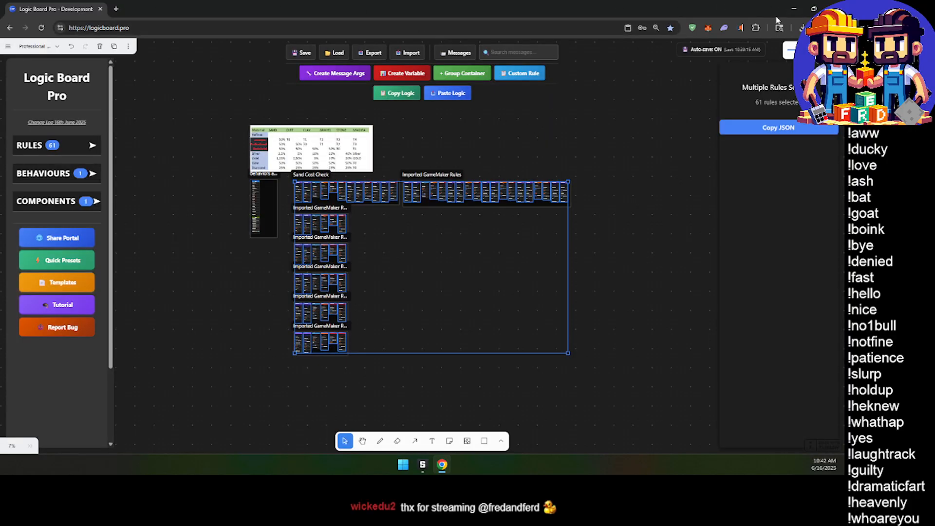
click(793, 9)
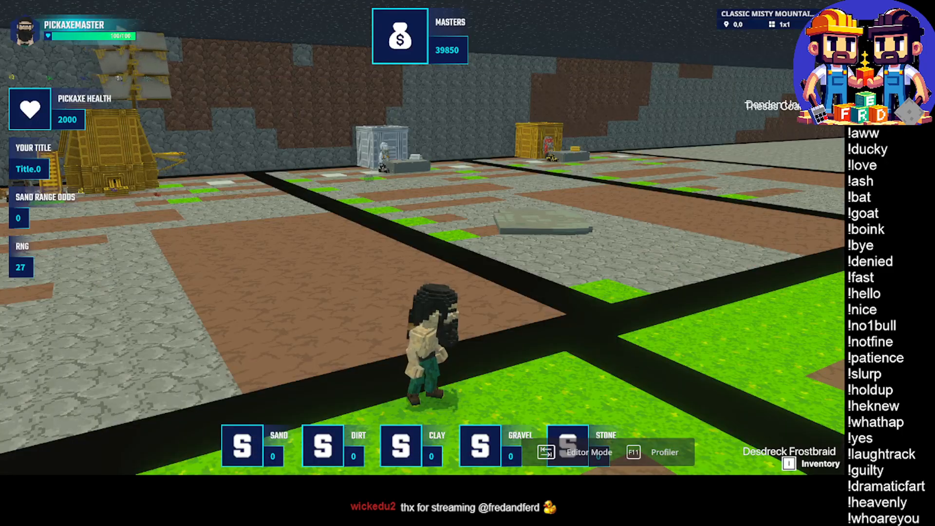
click(423, 237)
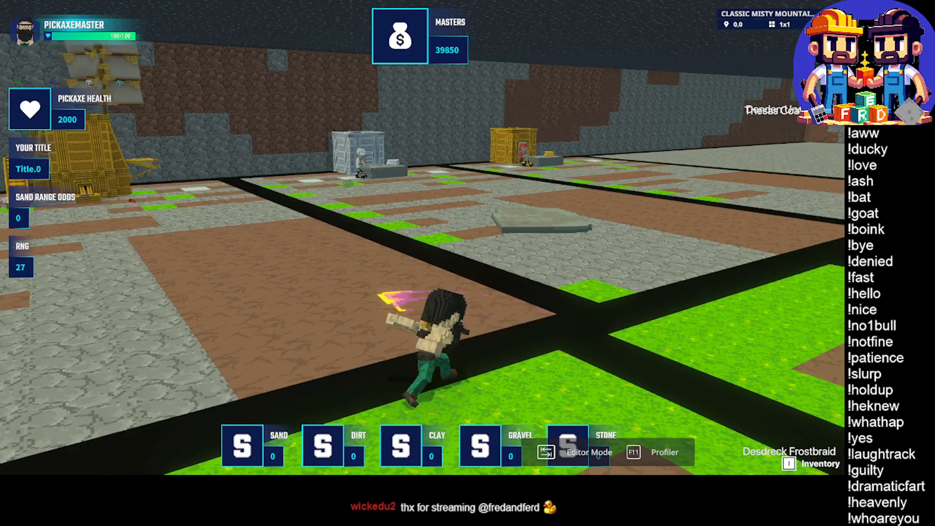